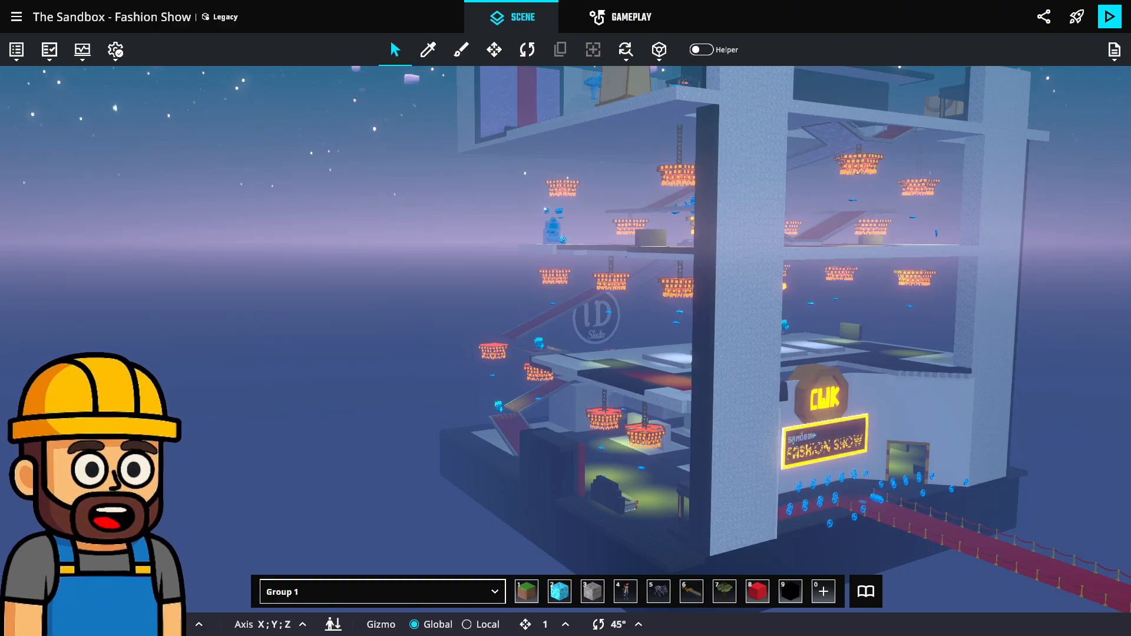
Pan and orbit around the Fashion Show building toward the chandeliers.
middle_click_drag(833, 322, 751, 312)
scroll(852, 248, "up", 5)
scroll(913, 285, "up", 4)
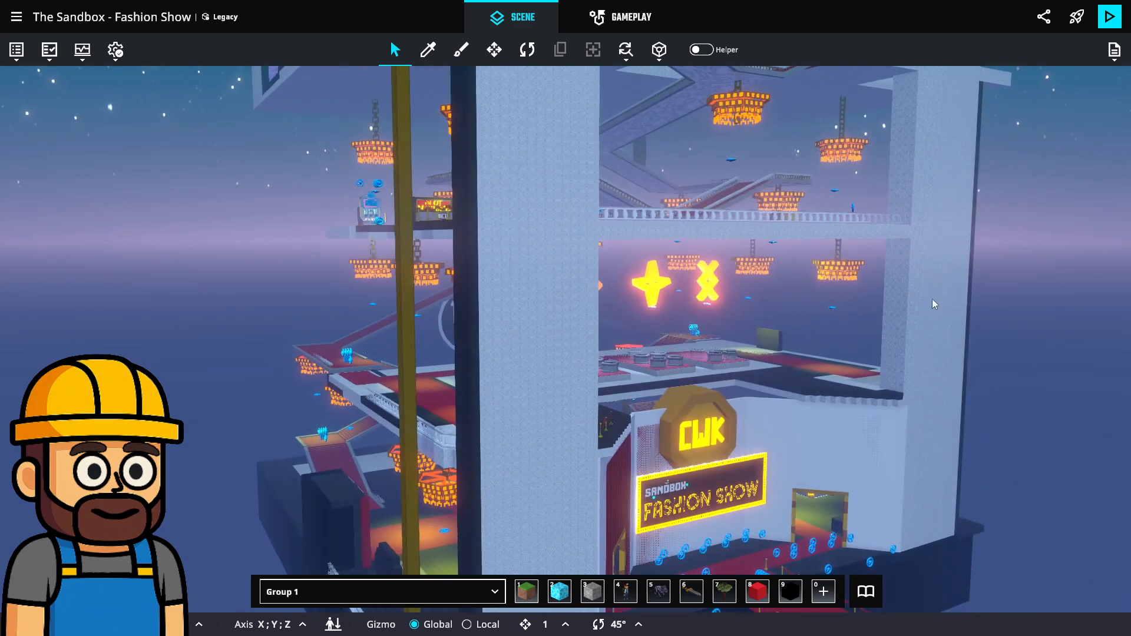
middle_click_drag(894, 303, 648, 240)
scroll(747, 265, "up", 4)
middle_click_drag(747, 265, 859, 268)
scroll(861, 265, "down", 4)
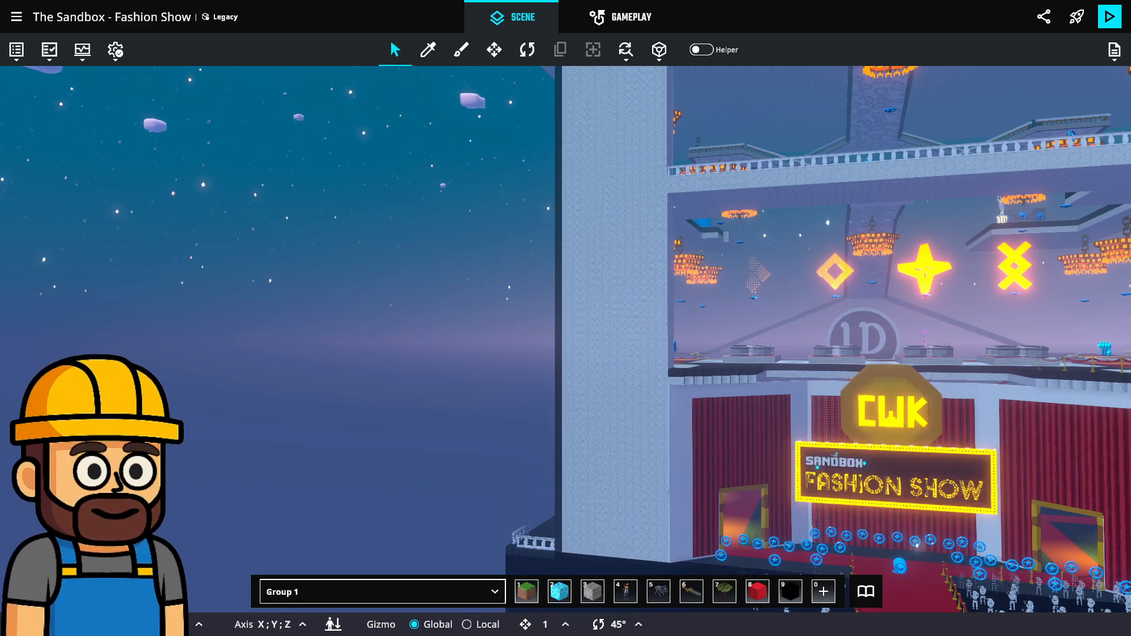
Tilt down onto the rooftop and close in on the red-roped black platform.
middle_click_drag(827, 257, 626, 344)
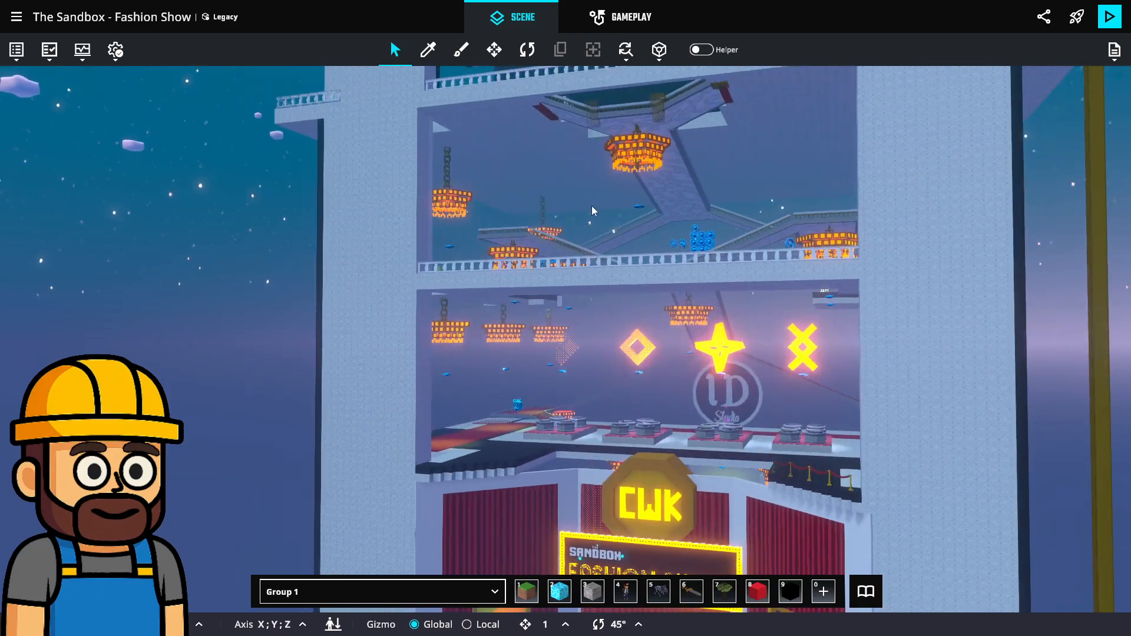
middle_click_drag(591, 206, 643, 257)
right_click_drag(644, 258, 786, 325)
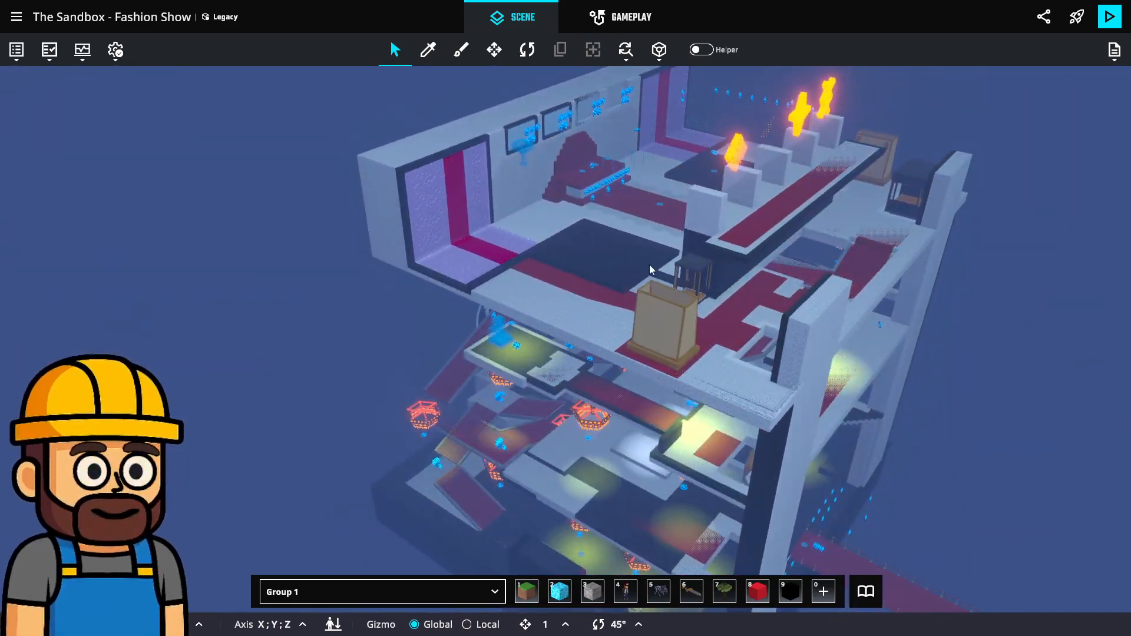
scroll(641, 247, "up", 5)
scroll(637, 248, "up", 8)
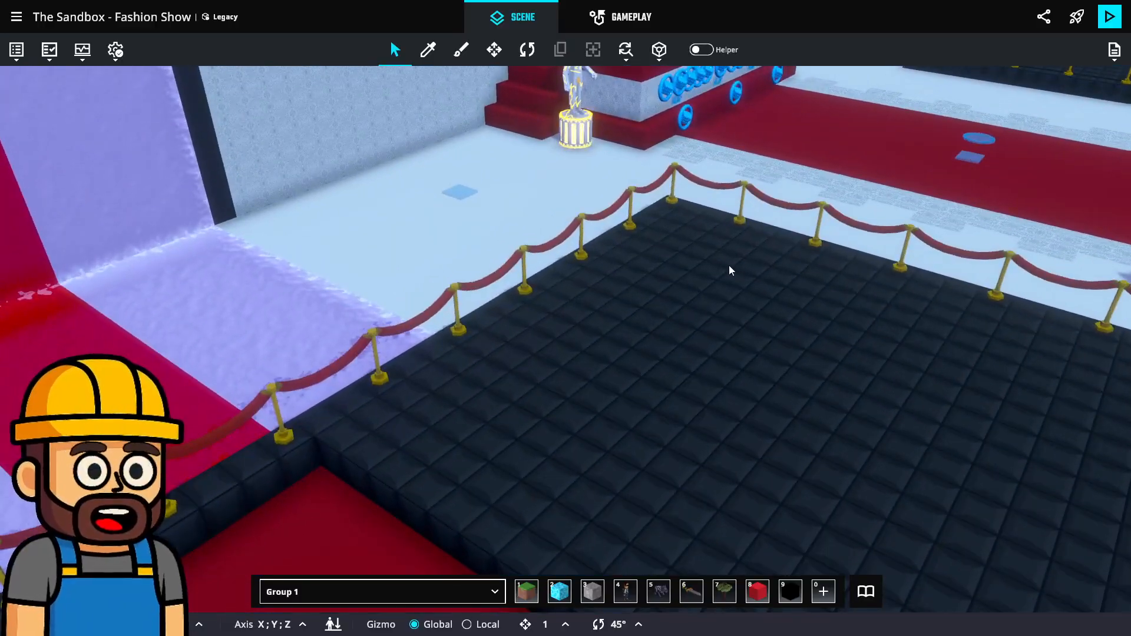
scroll(737, 273, "down", 3)
right_click_drag(742, 379, 721, 349)
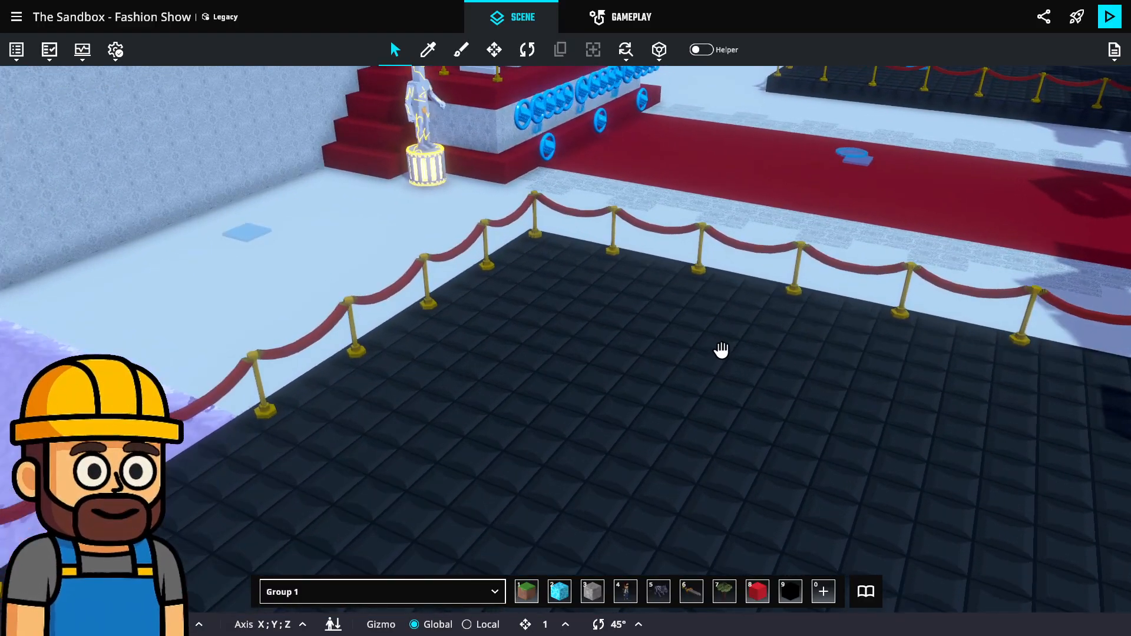
left_click(866, 591)
left_click(770, 305)
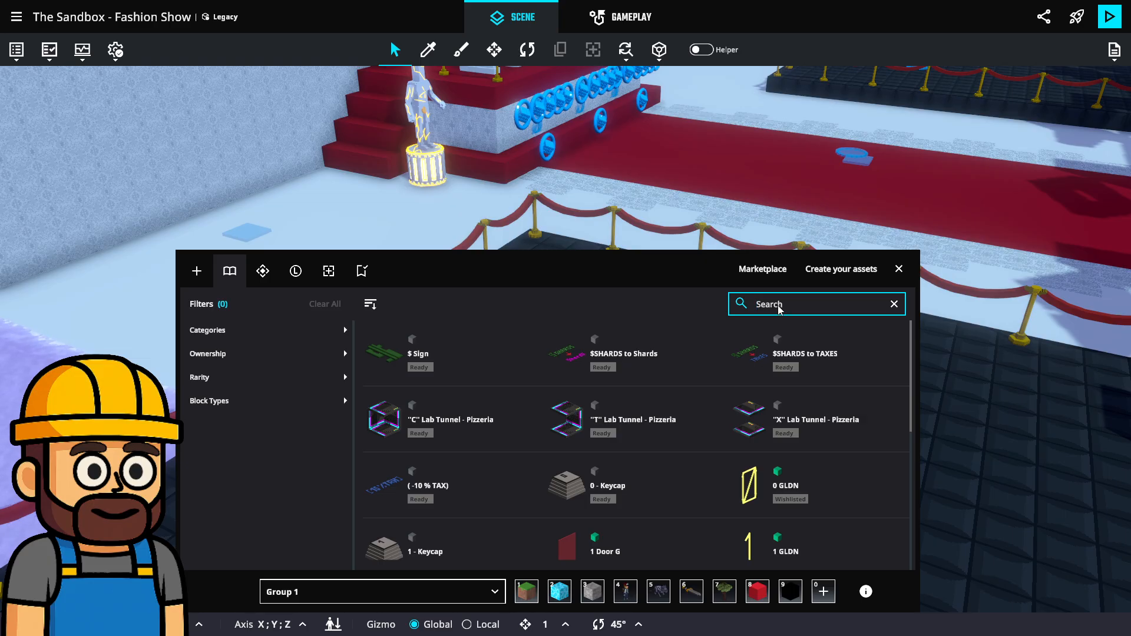
scroll(833, 339, "down", 9)
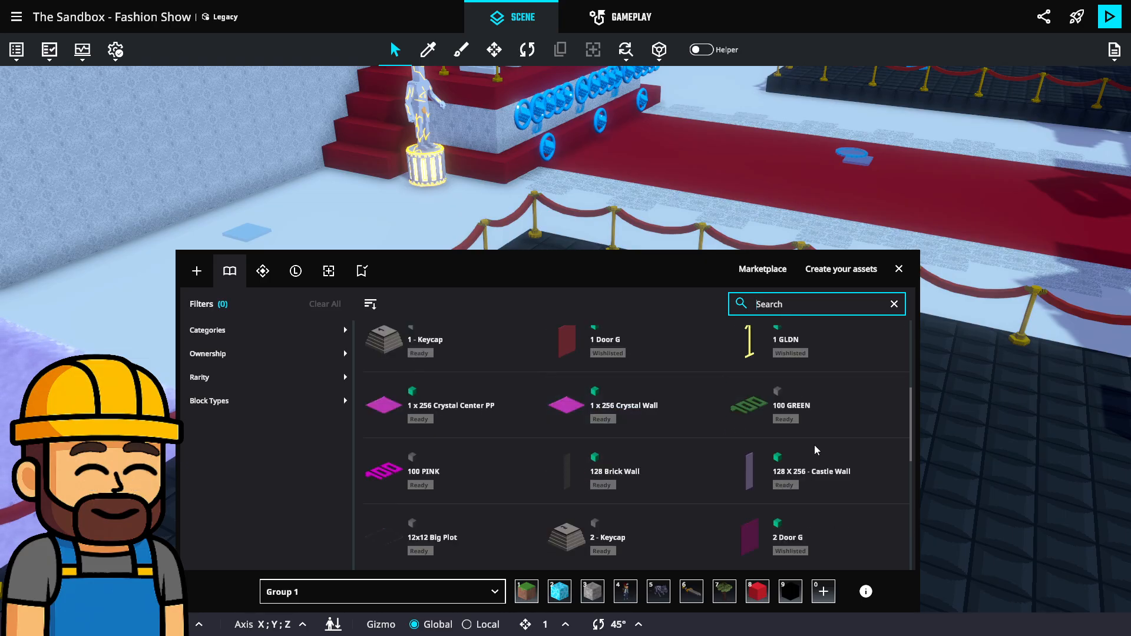
type("f")
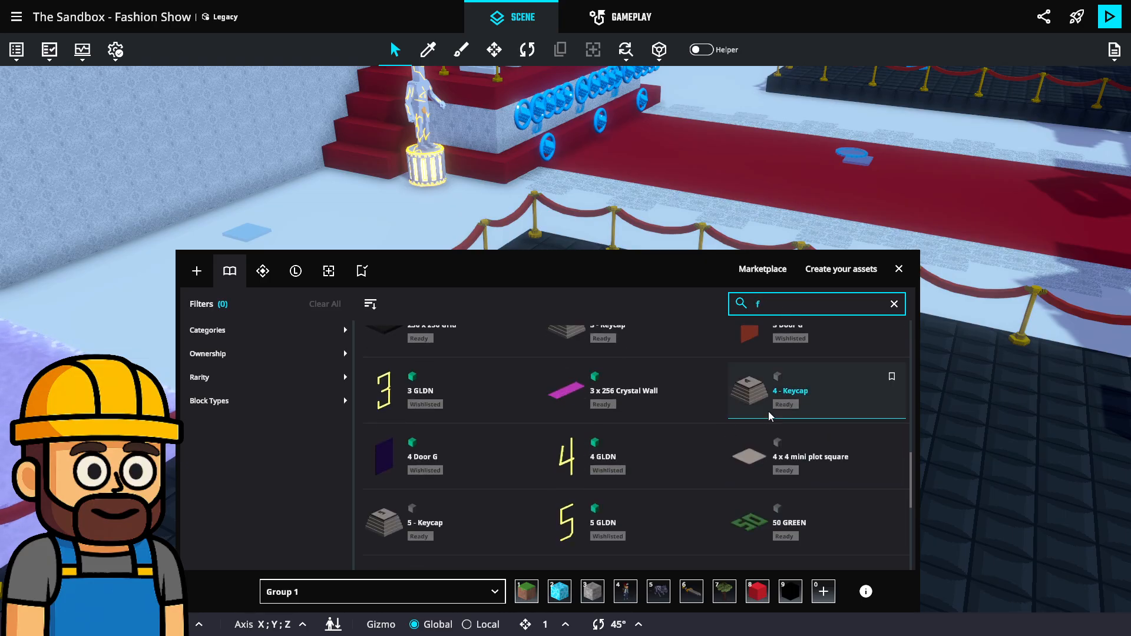
type("urtin")
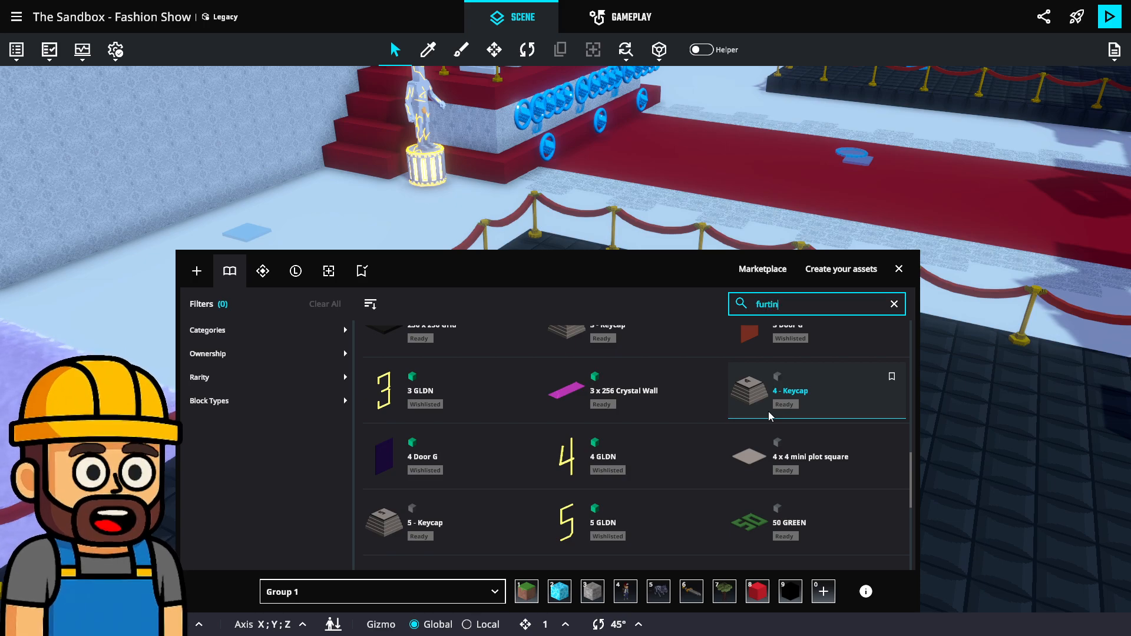
key("BackSpace")
key("BackSpace")
key("BackSpace")
key("BackSpace")
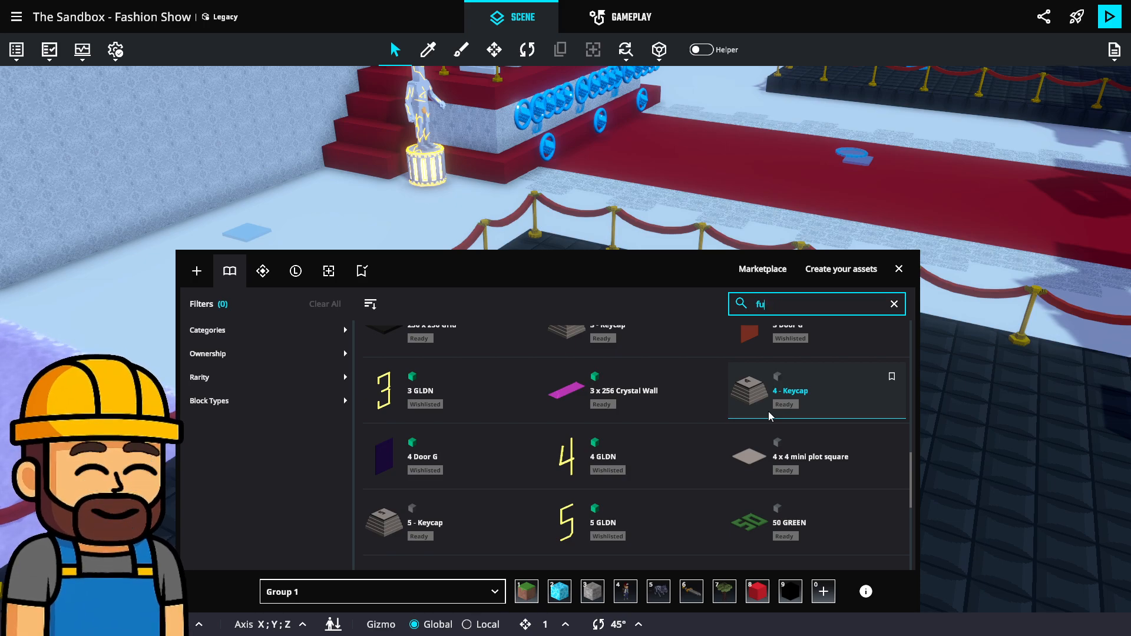
type("furniture")
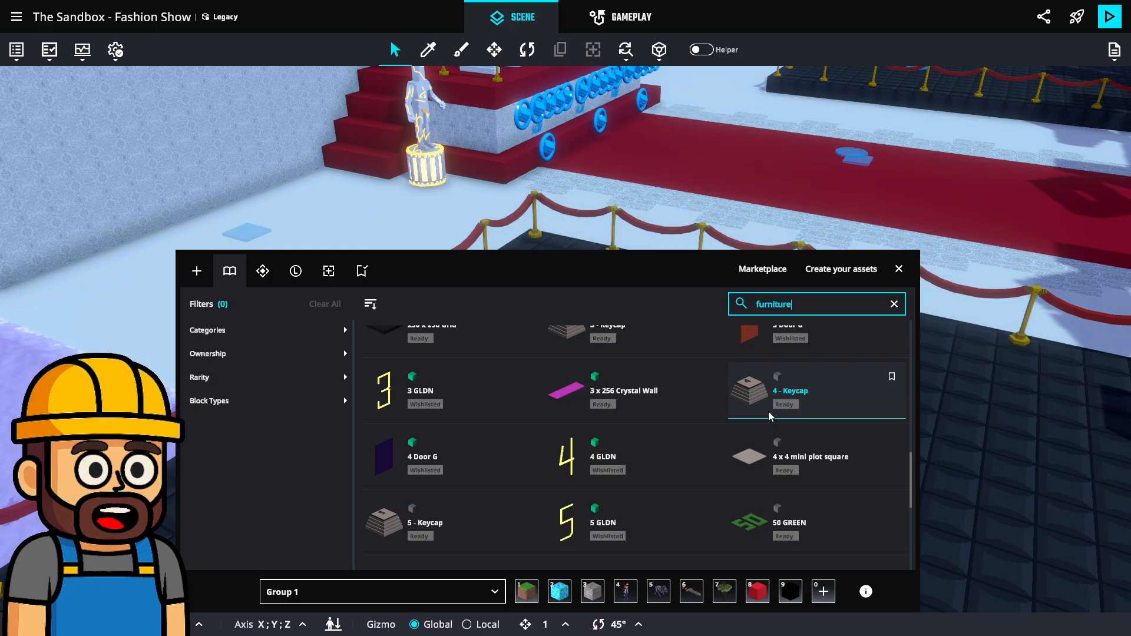
key("Return")
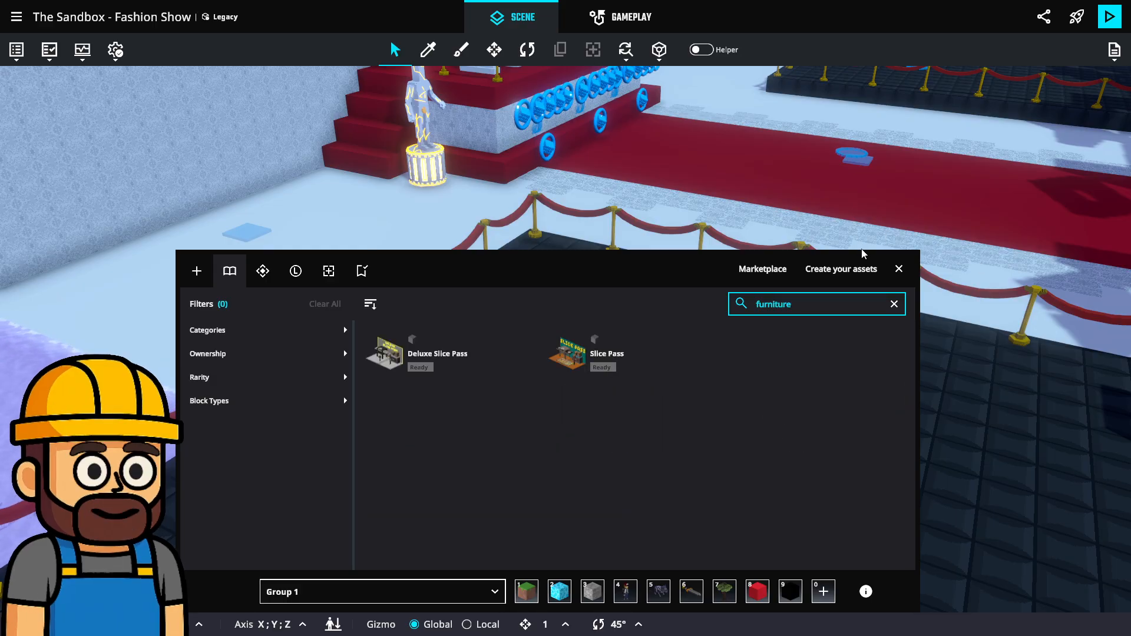
left_click(899, 269)
scroll(645, 331, "down", 5)
right_click_drag(649, 332, 755, 238)
scroll(652, 294, "down", 4)
scroll(774, 228, "up", 4)
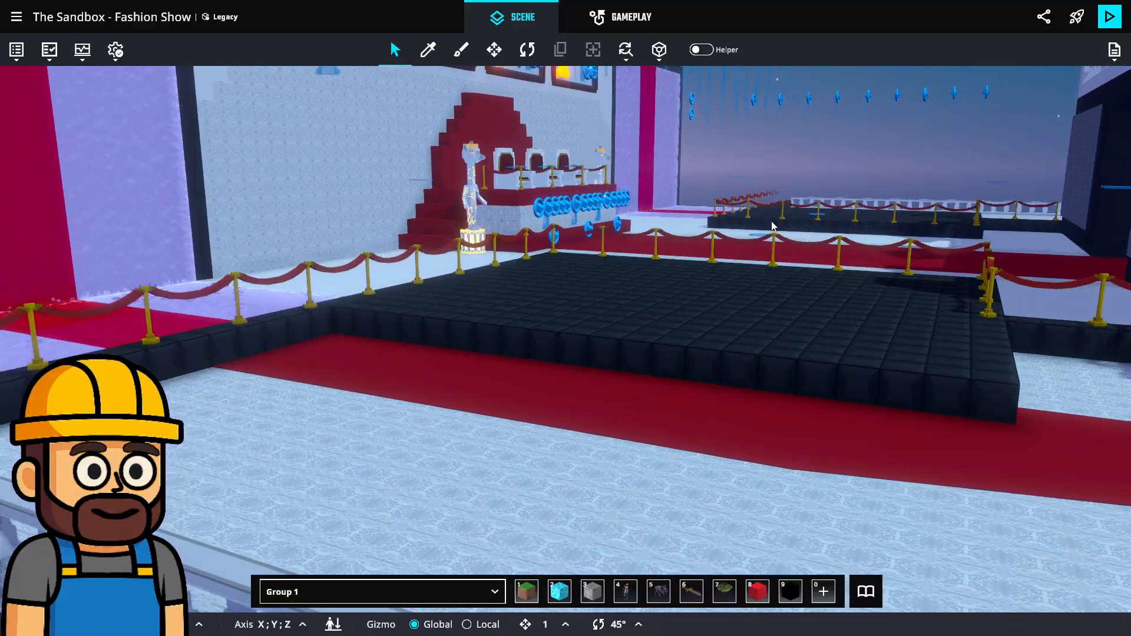
Reopen and close the asset library, then tour the door room and rental booths.
left_click(865, 592)
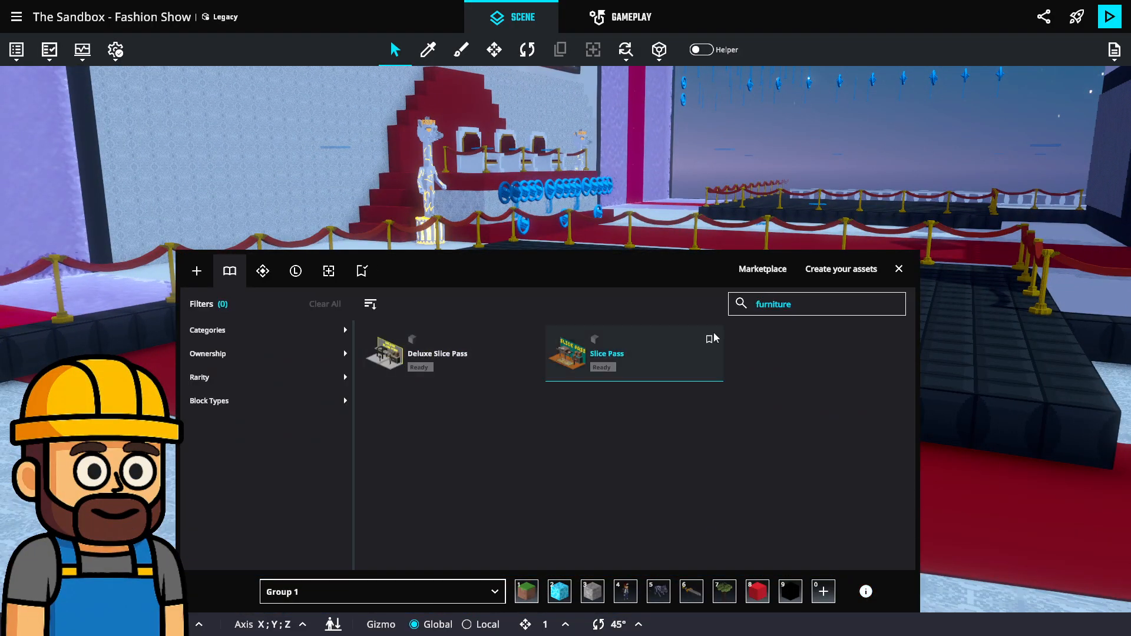
left_click(898, 269)
scroll(871, 288, "down", 10)
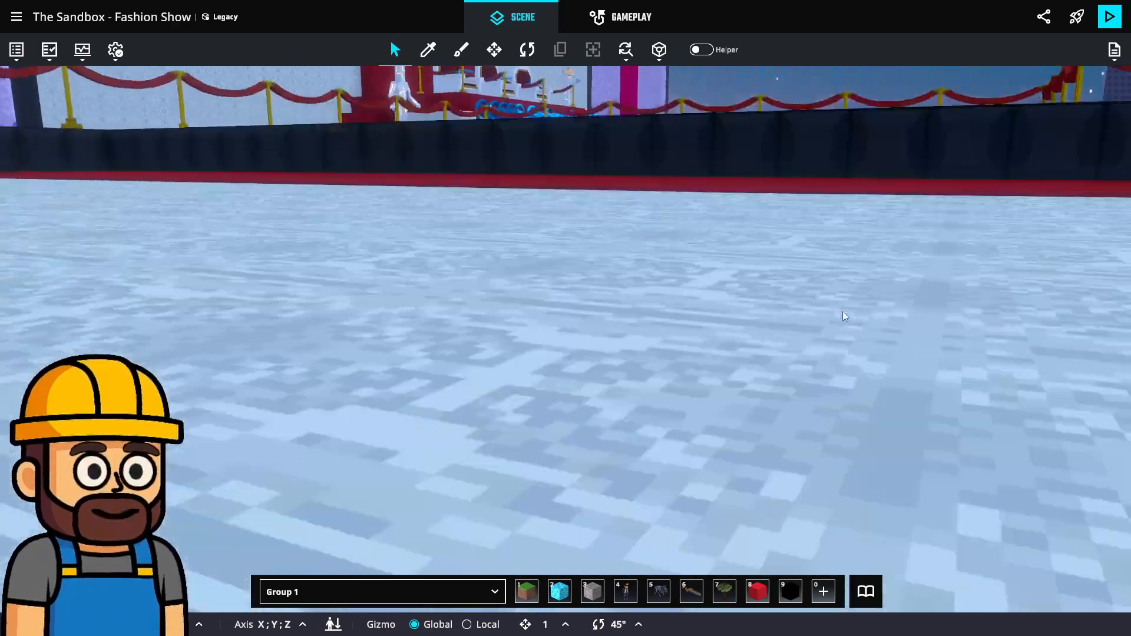
scroll(833, 386, "down", 10)
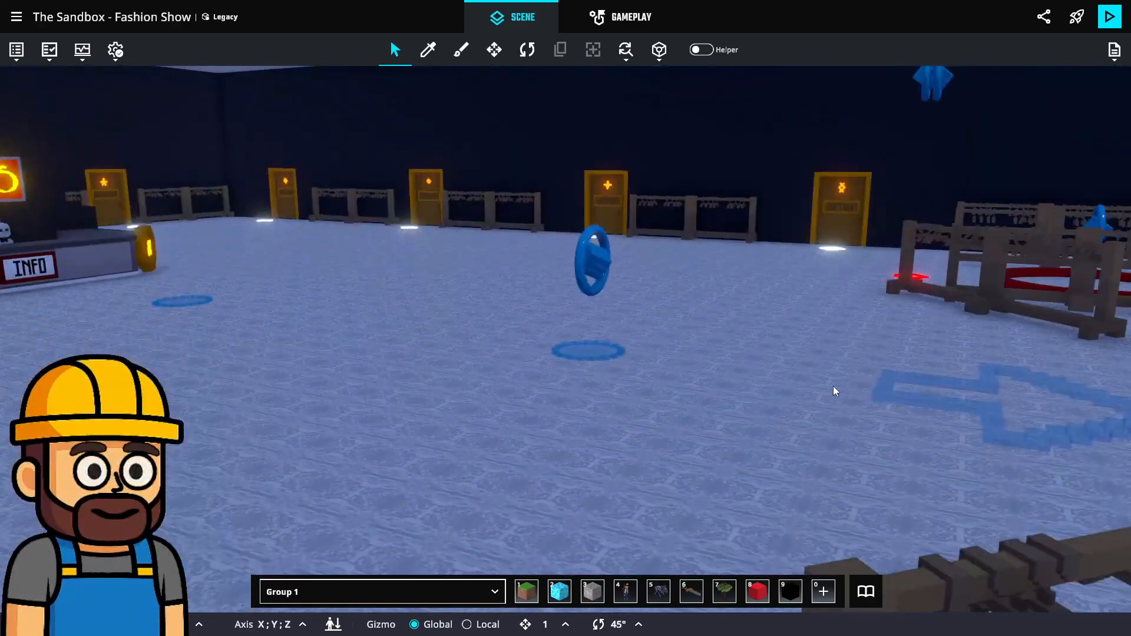
middle_click_drag(833, 388, 934, 100)
middle_click_drag(685, 466, 989, 331)
middle_click_drag(542, 339, 770, 247)
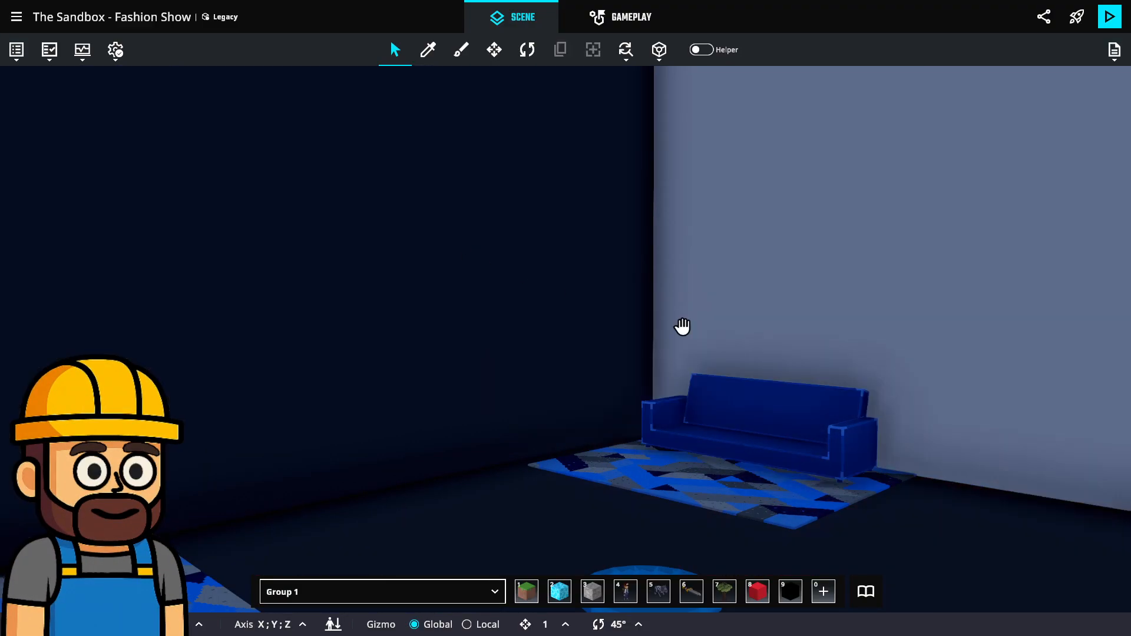
middle_click_drag(682, 326, 789, 308)
Sweep the view over the red carpet and orbit to the building's left side.
scroll(736, 341, "up", 5)
scroll(736, 340, "up", 5)
scroll(789, 308, "down", 5)
scroll(789, 308, "down", 8)
middle_click_drag(722, 303, 905, 457)
scroll(566, 289, "up", 2)
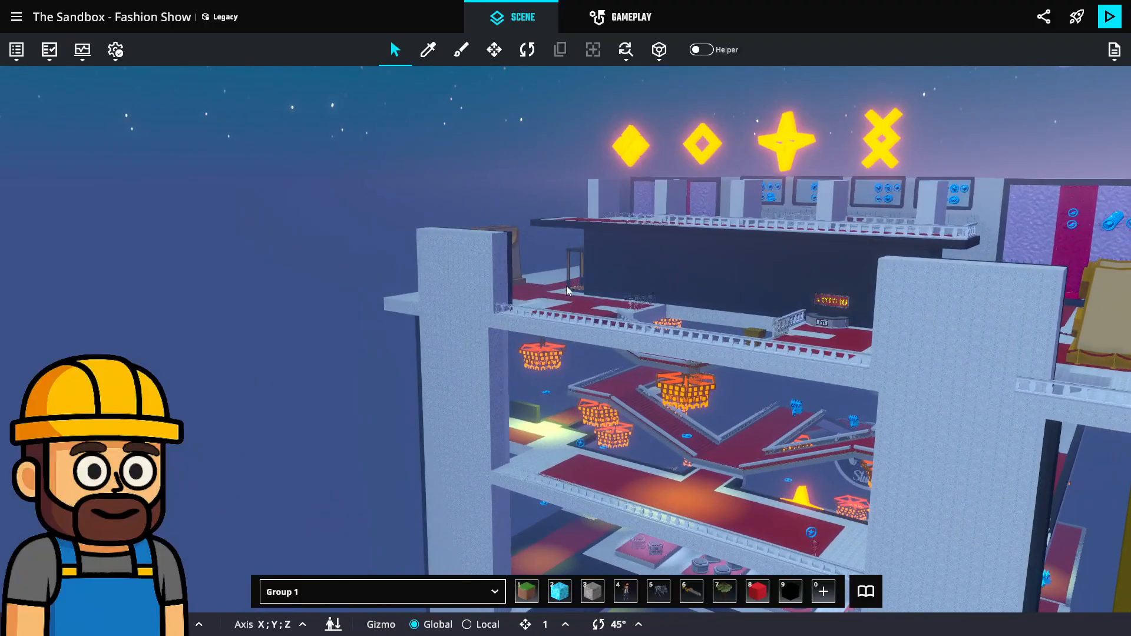
scroll(567, 290, "up", 1)
middle_click_drag(472, 202, 628, 237)
scroll(628, 237, "up", 2)
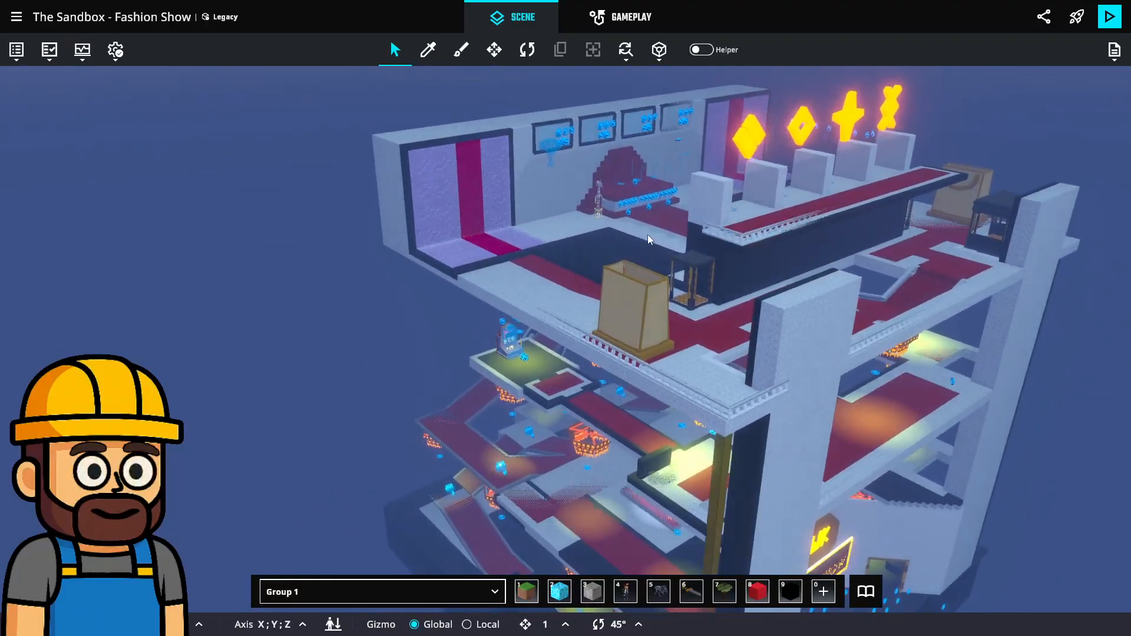
scroll(647, 239, "up", 3)
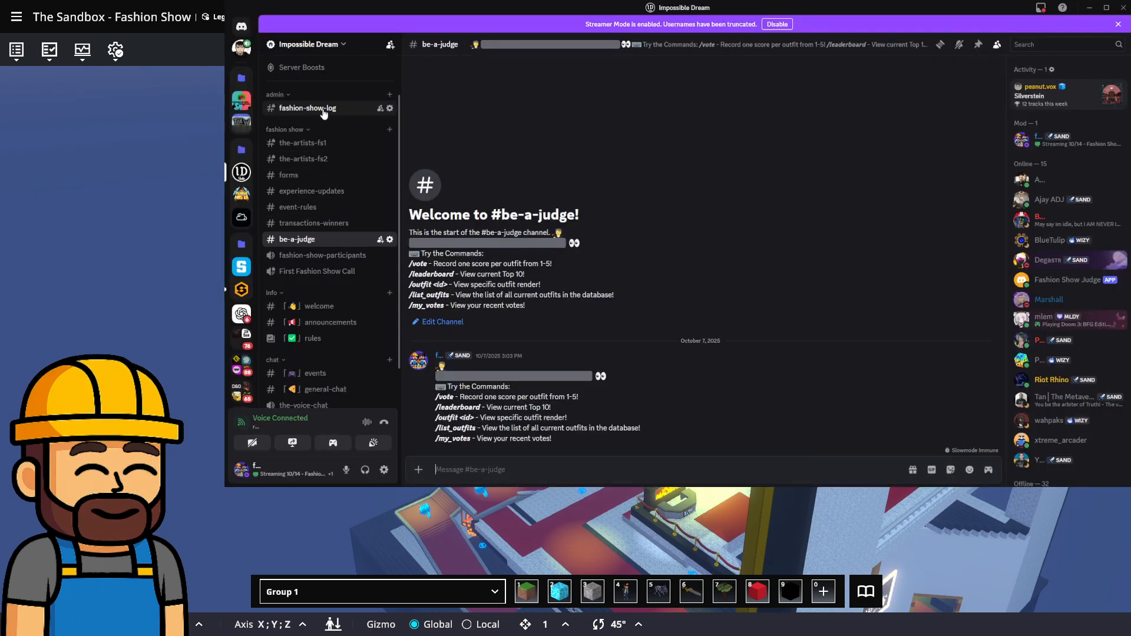
Review the #fashion-show-log login records, then minimize Discord back to the editor.
left_click(323, 110)
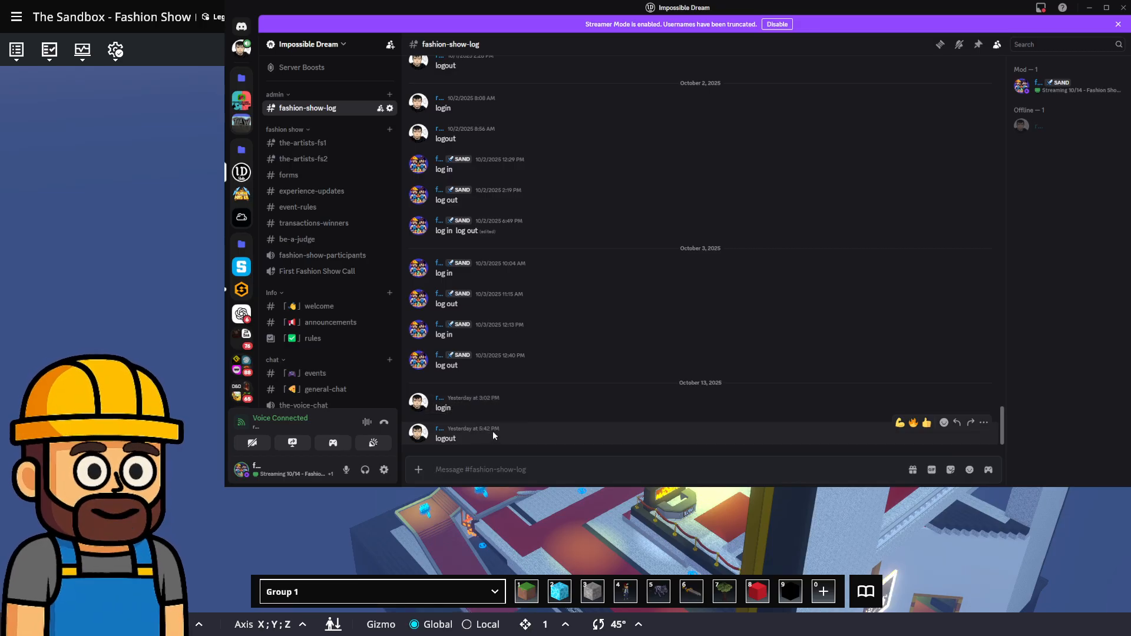
left_click(1091, 7)
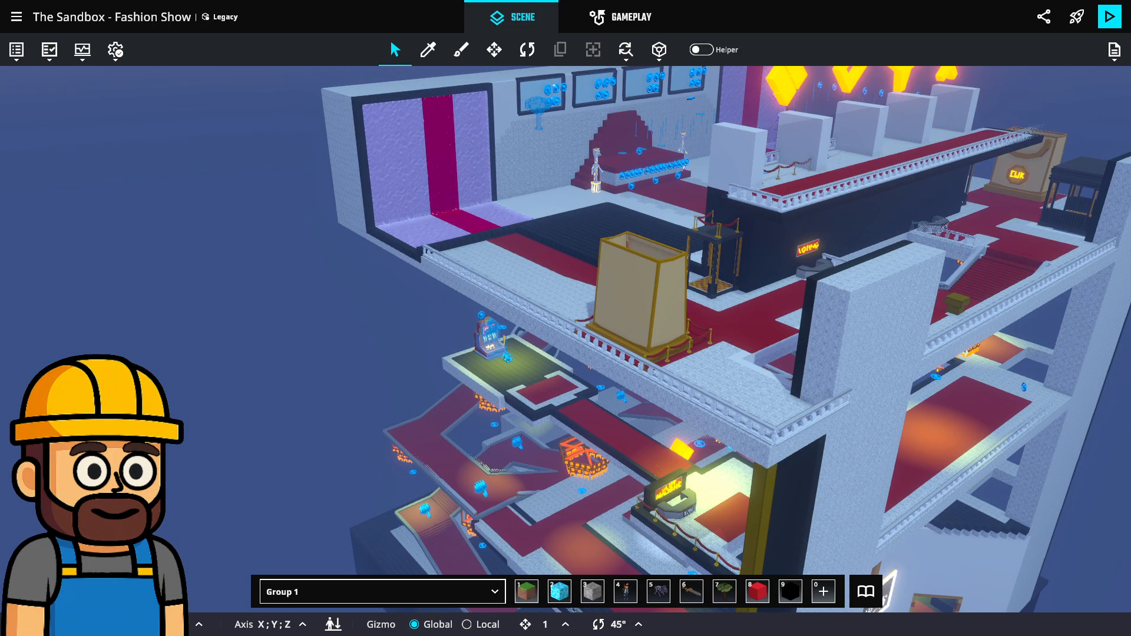
Orbit to a steeper view and move in around the podium and thrones.
right_click_drag(711, 316, 491, 383)
scroll(875, 284, "up", 1)
scroll(748, 237, "up", 3)
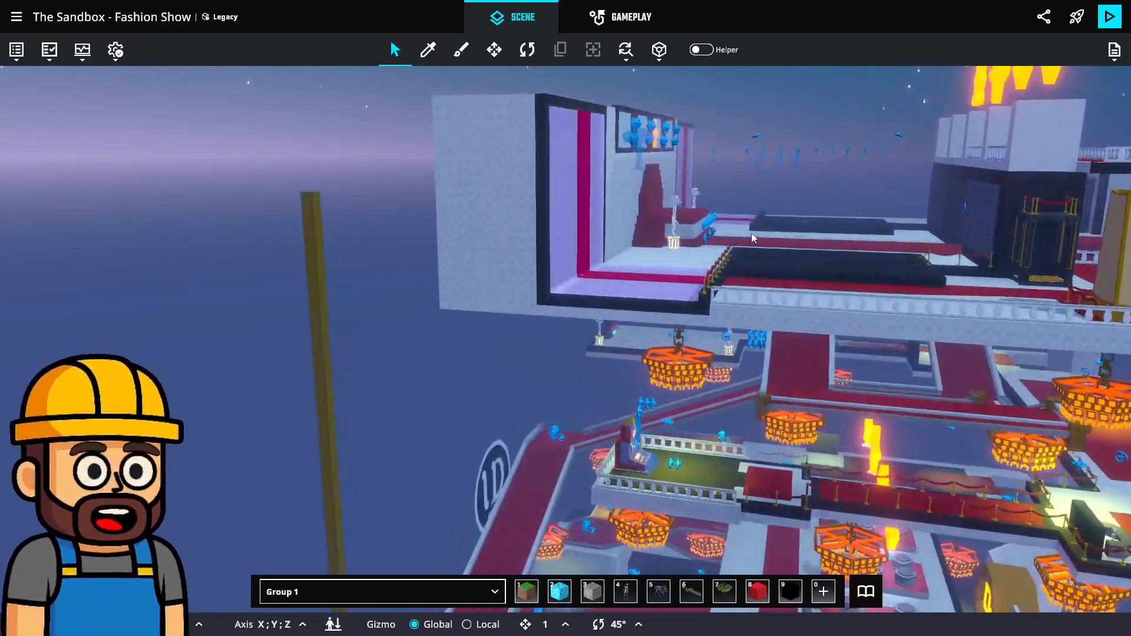
scroll(748, 237, "up", 3)
middle_click_drag(748, 237, 485, 408)
scroll(752, 304, "up", 2)
middle_click_drag(752, 304, 733, 379)
right_click_drag(733, 379, 602, 351)
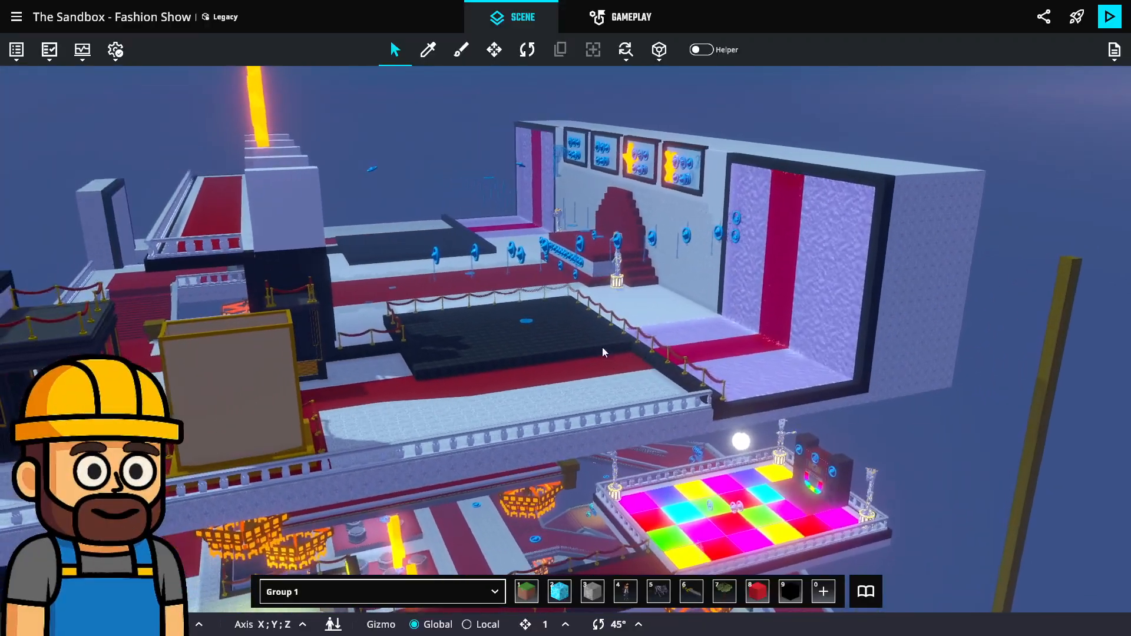
Swing to a wide runway view ending on the black platform, then return to Discord.
scroll(479, 277, "up", 5)
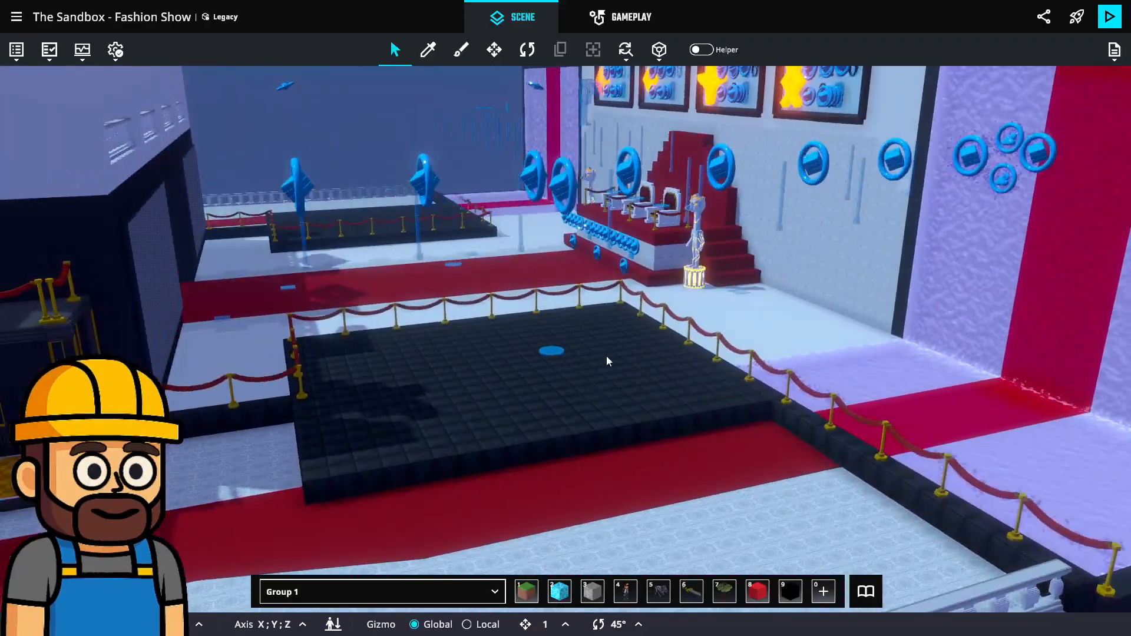
scroll(606, 355, "up", 3)
scroll(571, 306, "down", 5)
right_click_drag(571, 307, 578, 421)
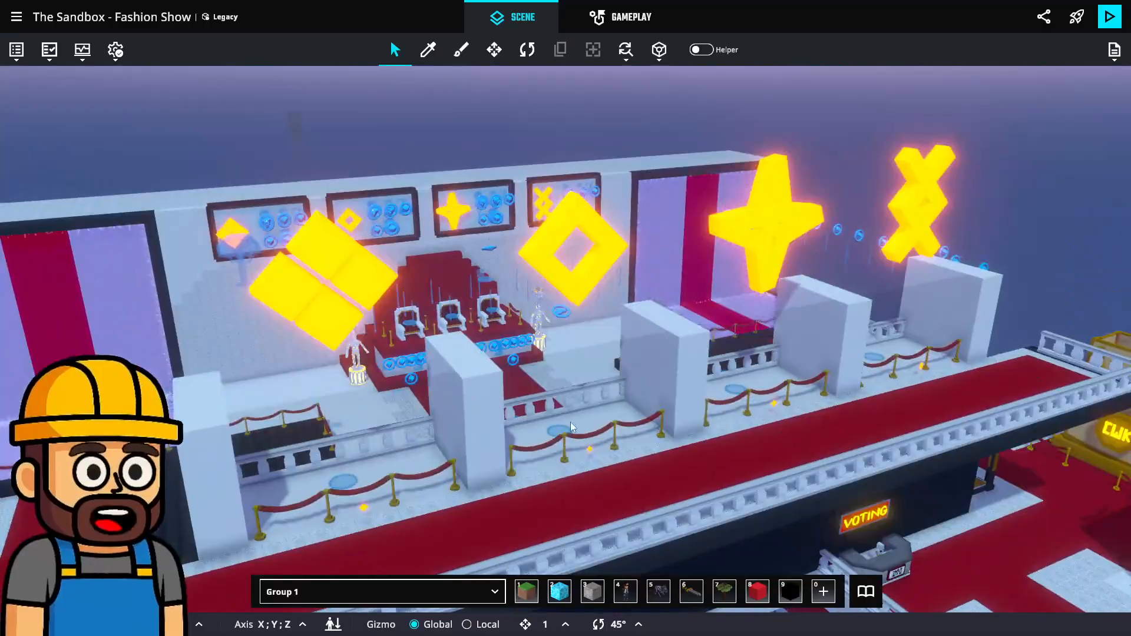
middle_click_drag(578, 421, 1015, 416)
scroll(799, 414, "up", 6)
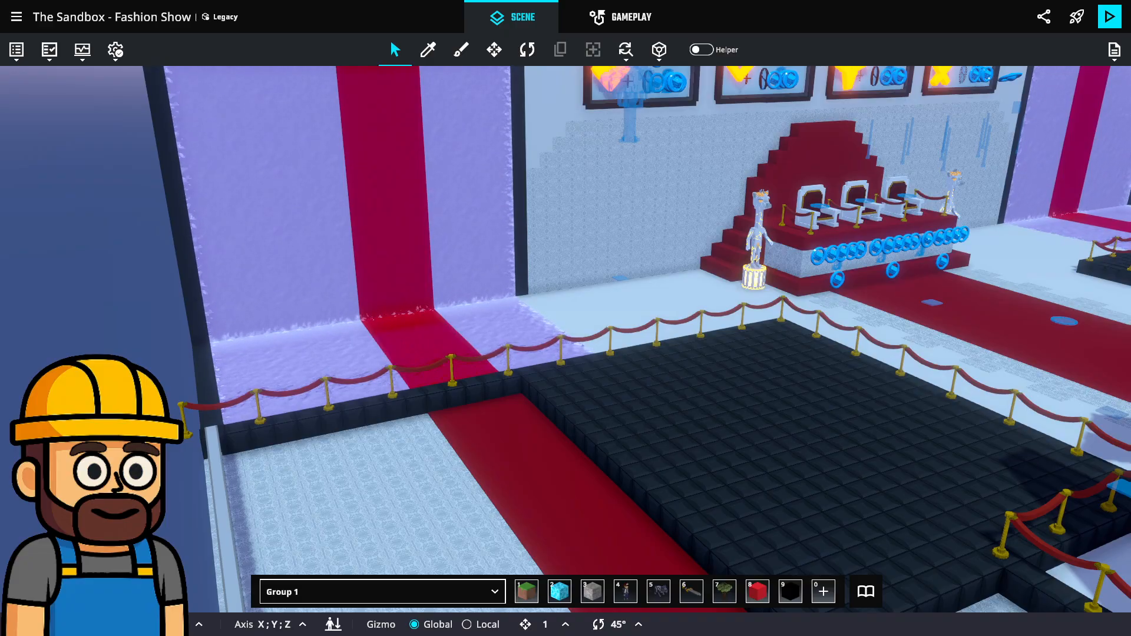
key("alt+Tab")
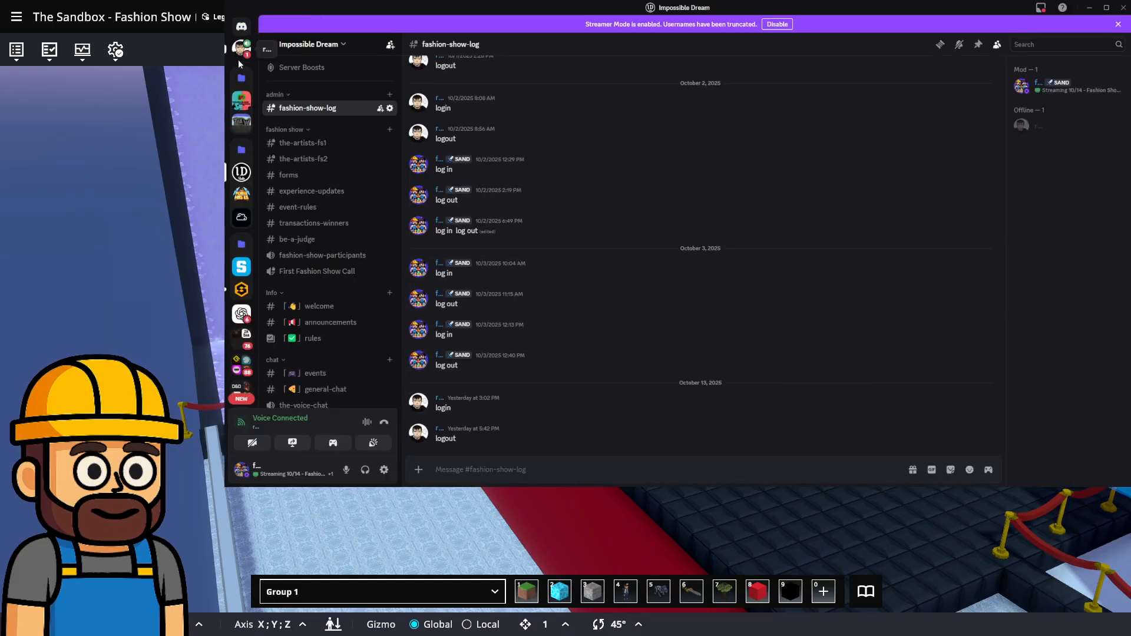
Enlarge the DM's shared asset-grid image and toggle the game maker's asset library.
left_click(241, 48)
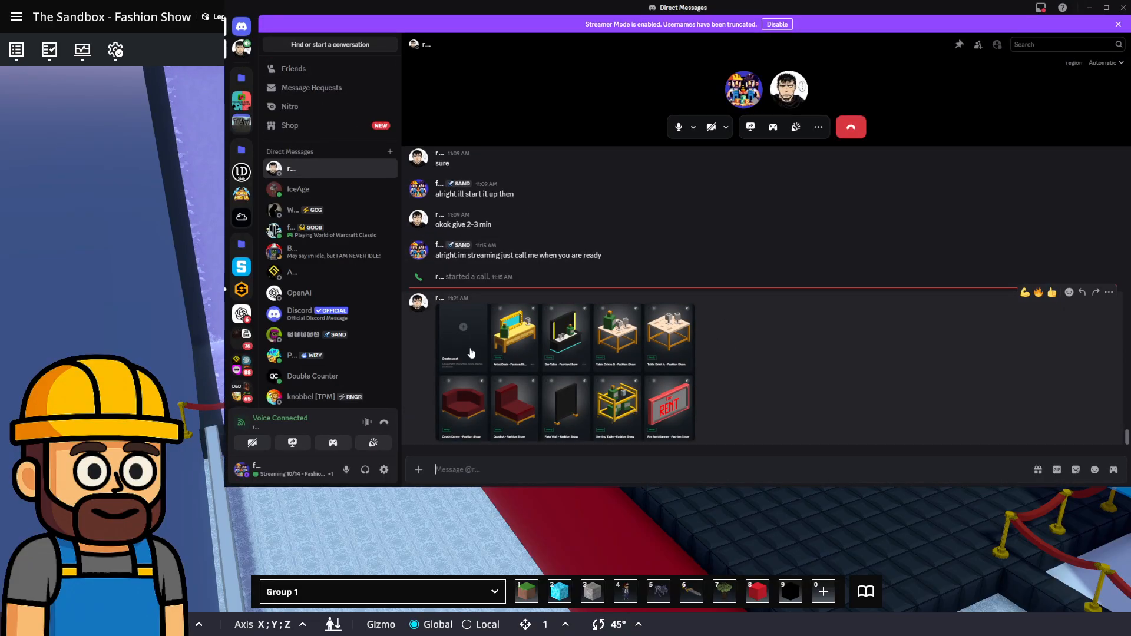
left_click(521, 357)
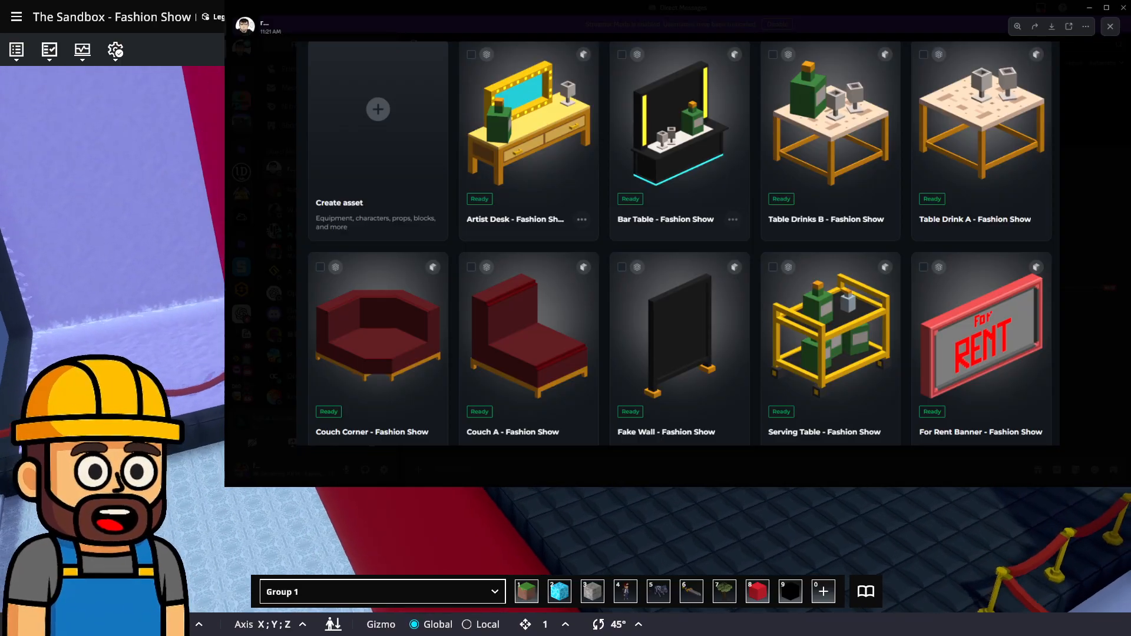
left_click(866, 592)
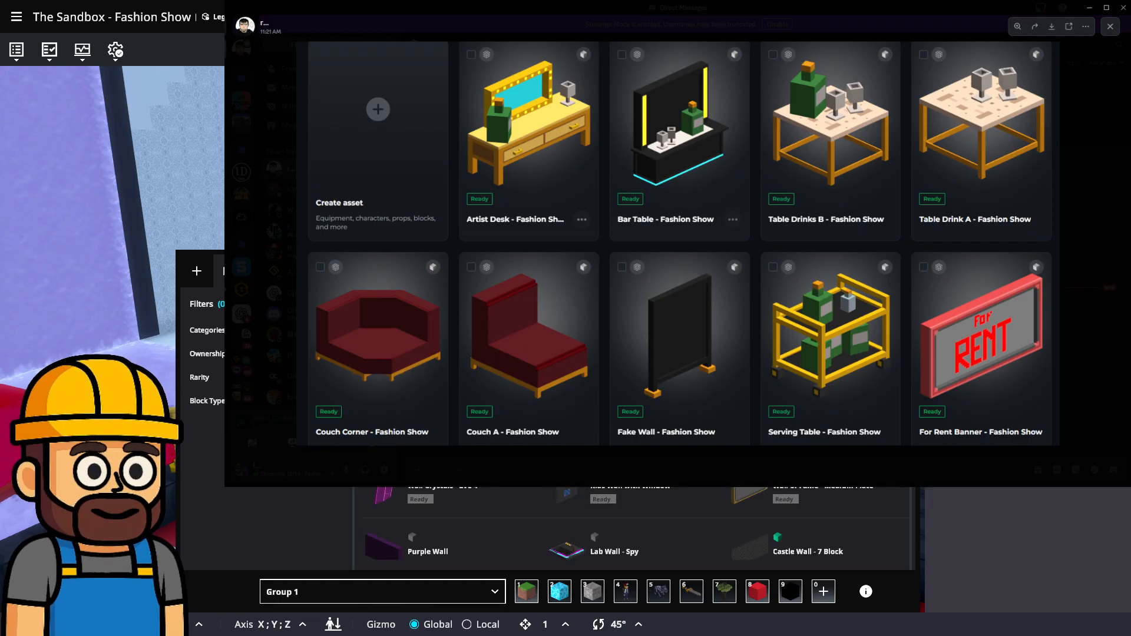
key("Escape")
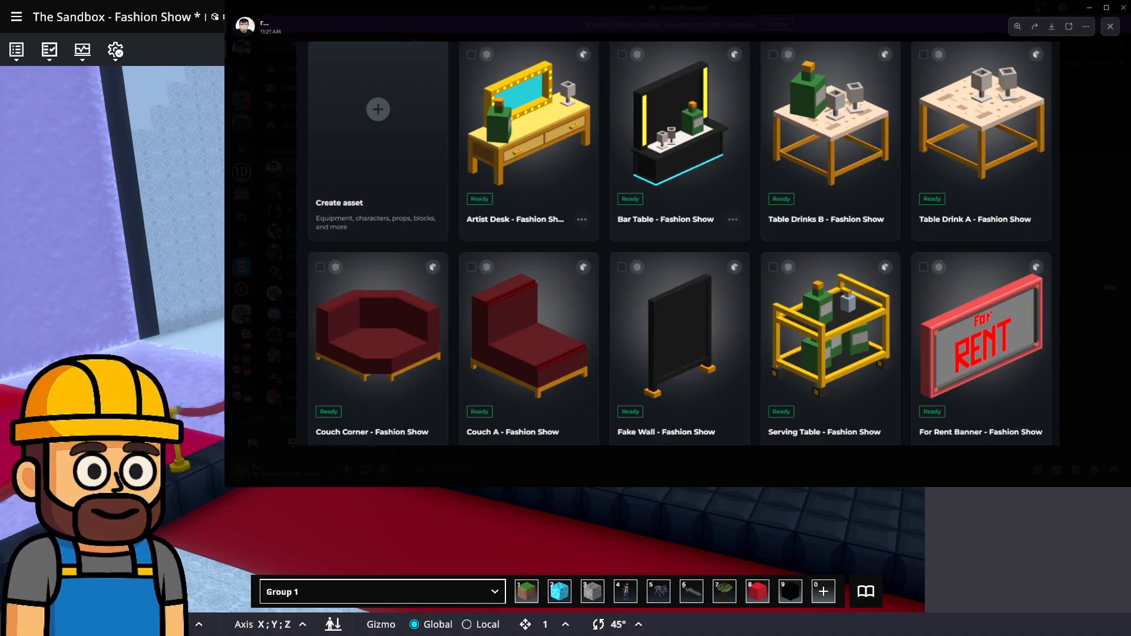
left_click(865, 591)
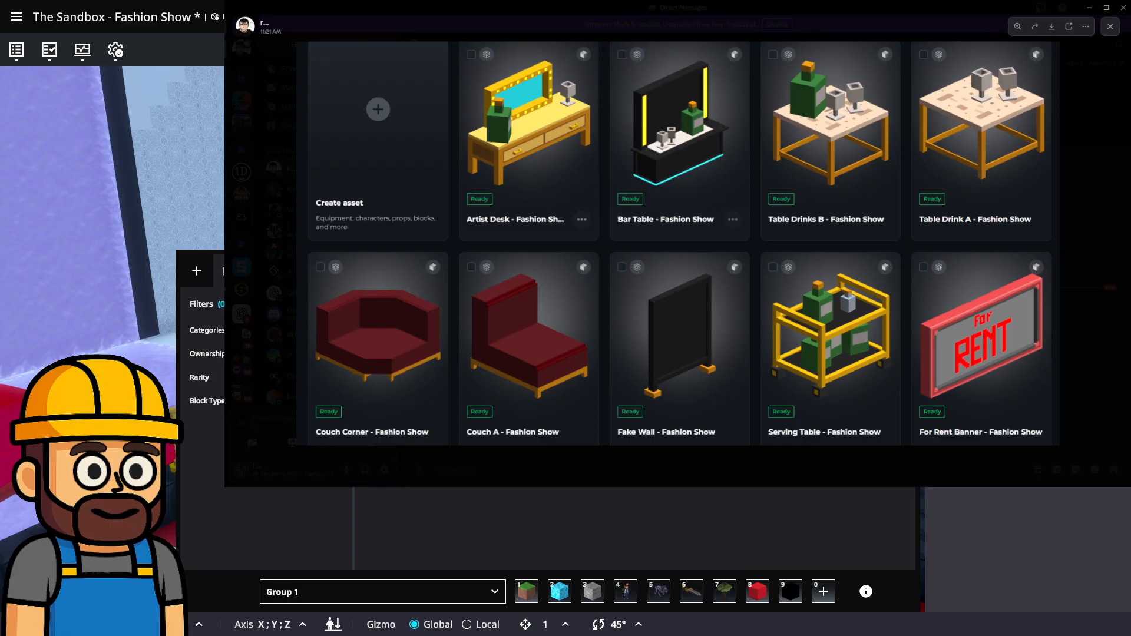
left_click(863, 593)
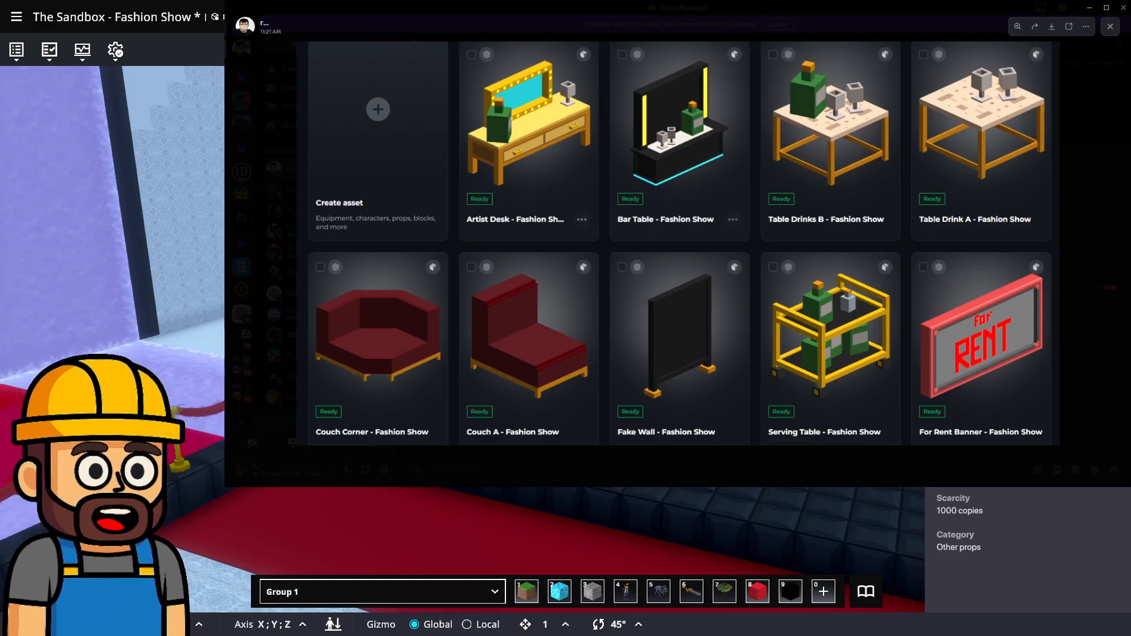
Fly the camera over the red carpet to the staircase, save, and close the image preview.
left_click(863, 592)
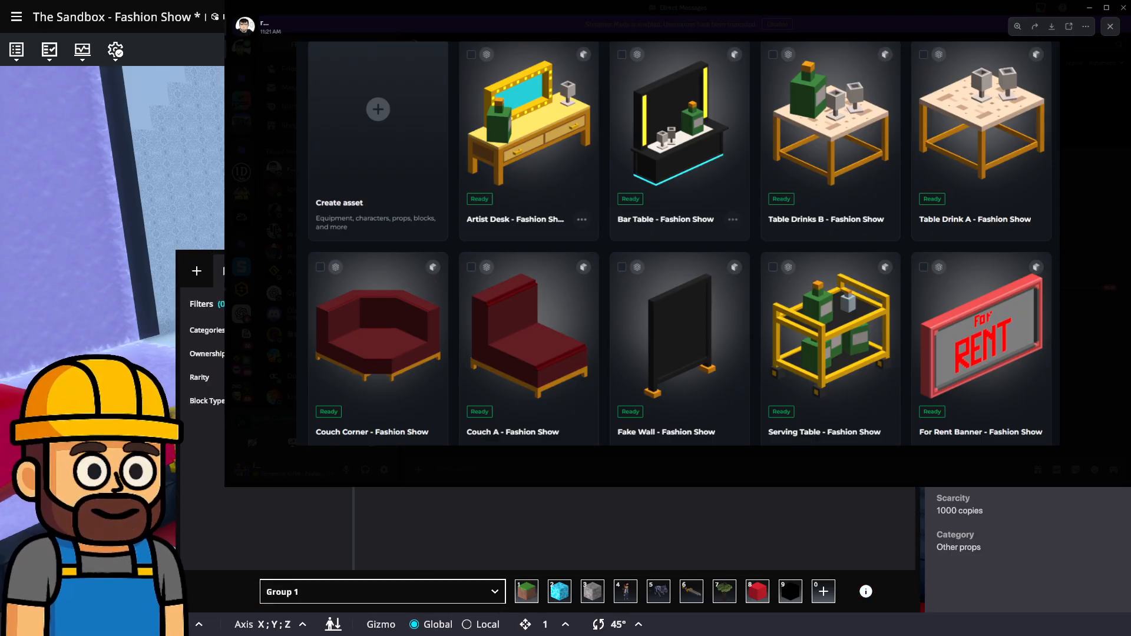
left_click(865, 591)
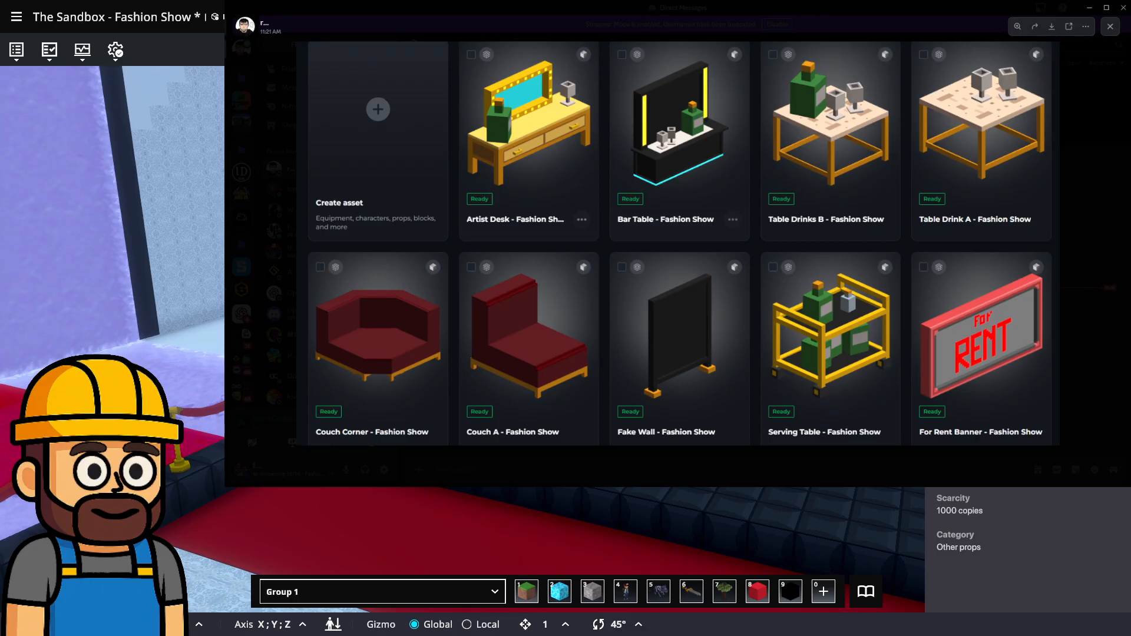
key("w")
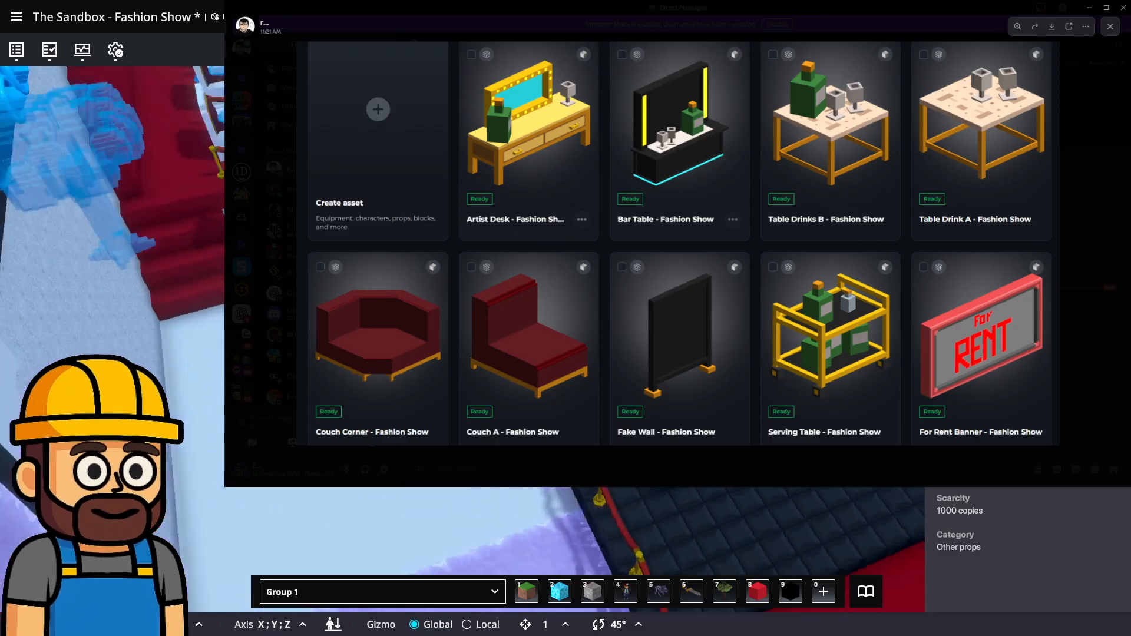
key("w")
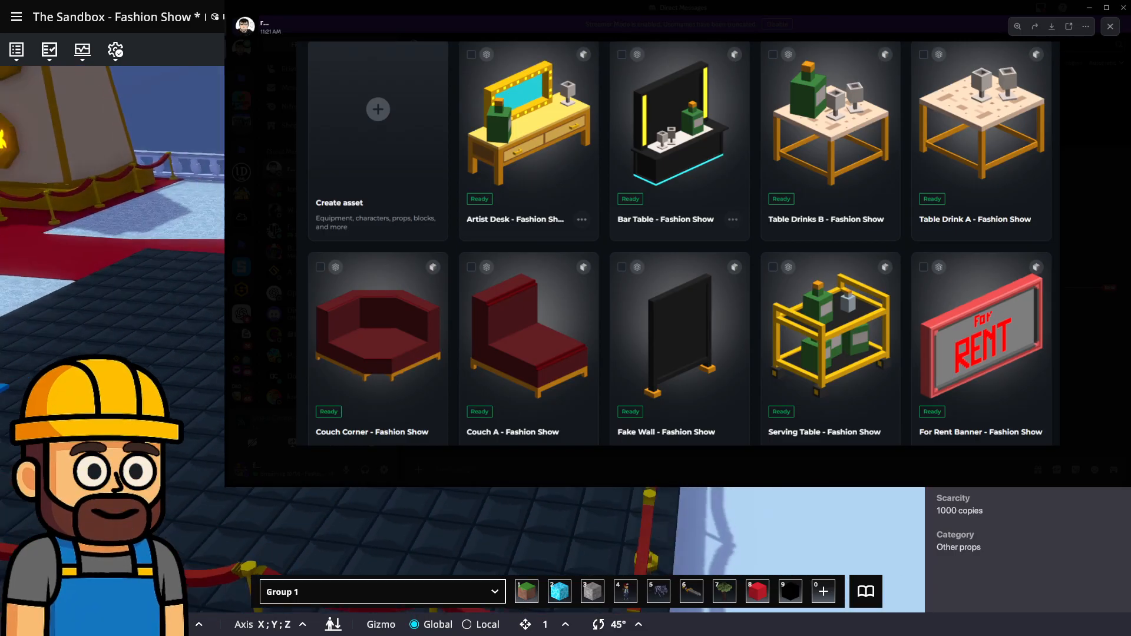
key("w")
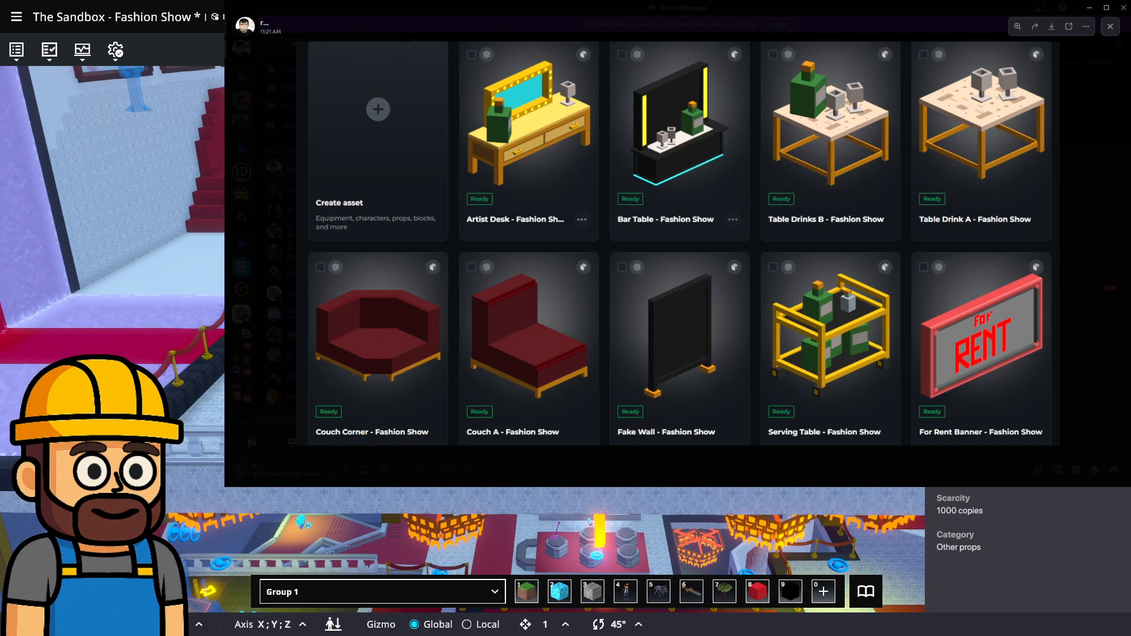
key("ctrl+s")
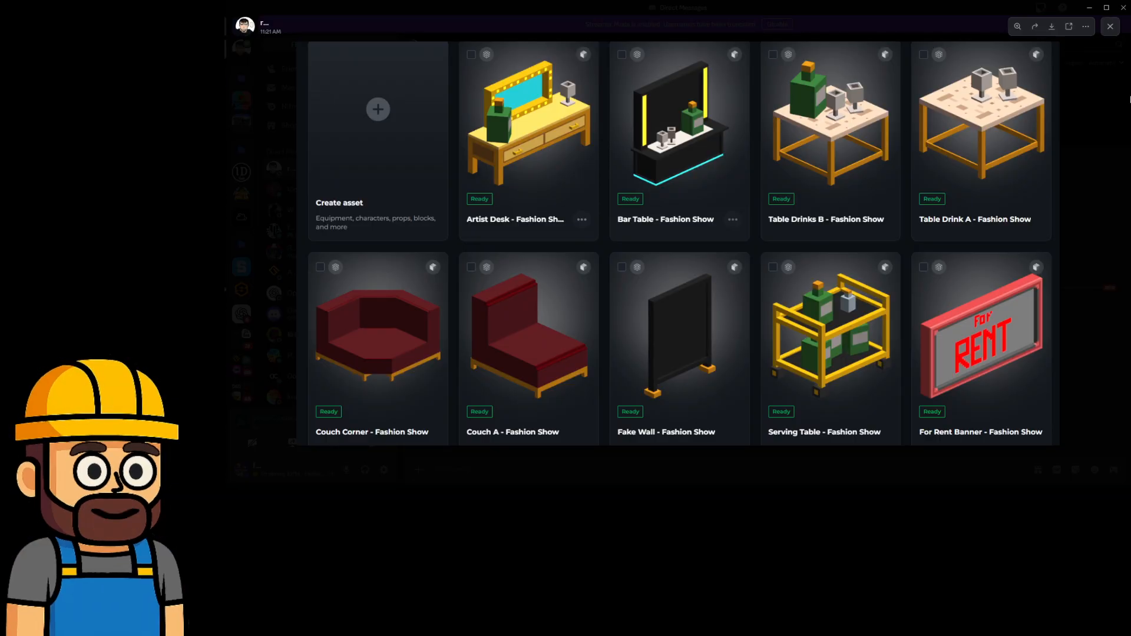
key("Escape")
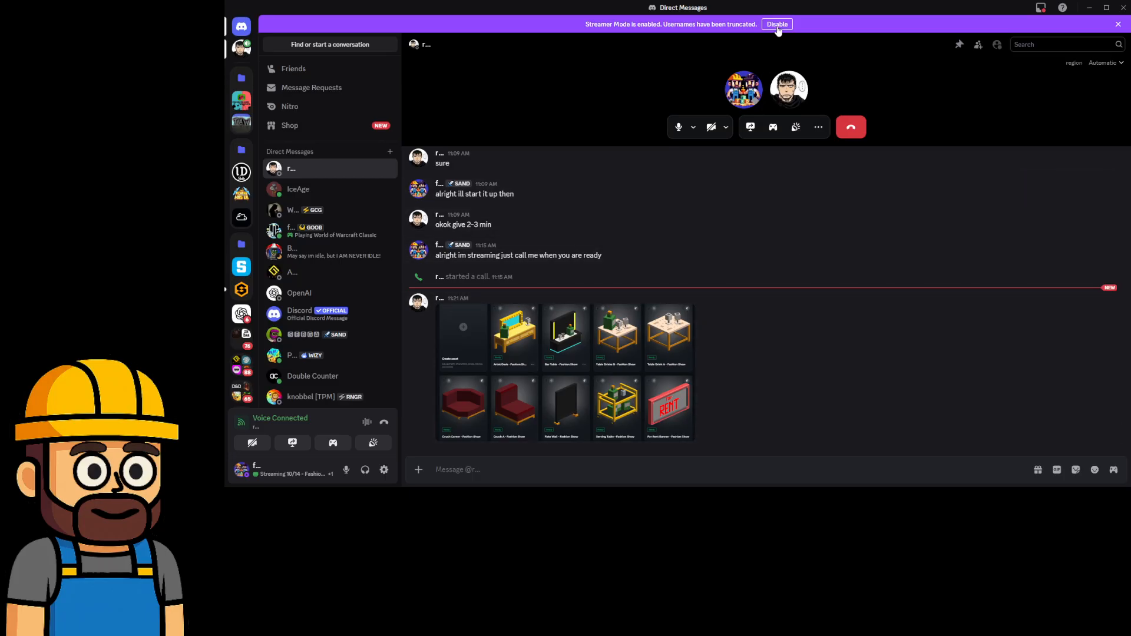
Disable Streamer Mode and switch to the Impossible Dream server's #fashion-show-log.
left_click(777, 25)
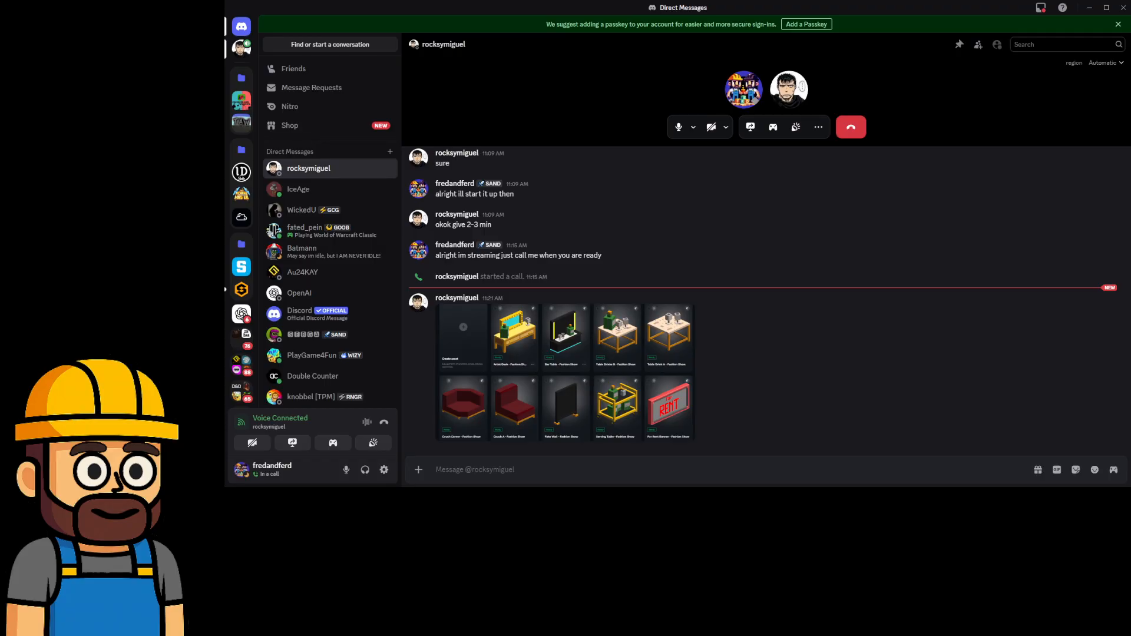
left_click_drag(813, 6, 848, 2)
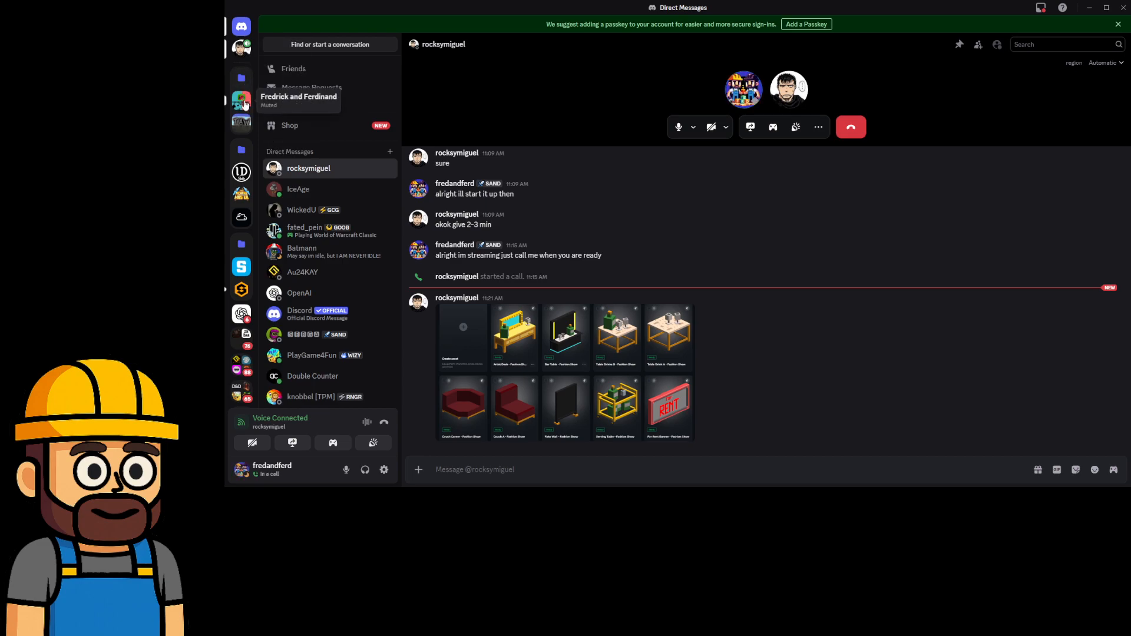
left_click(241, 171)
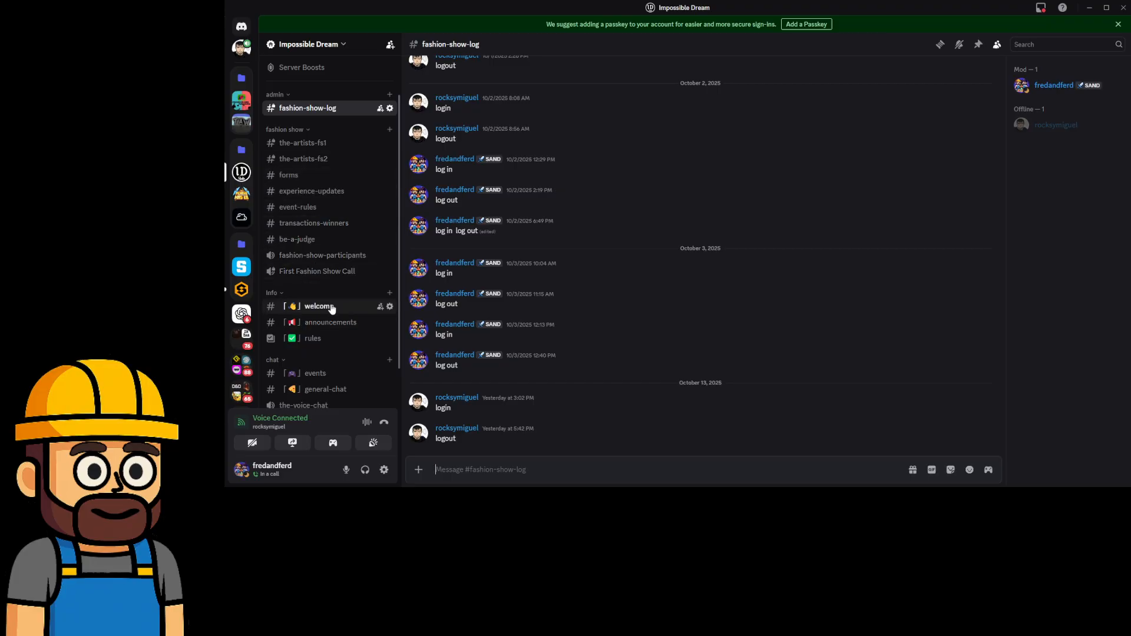
Collapse and re-expand the fashion show category, then open #be-a-judge.
left_click(297, 130)
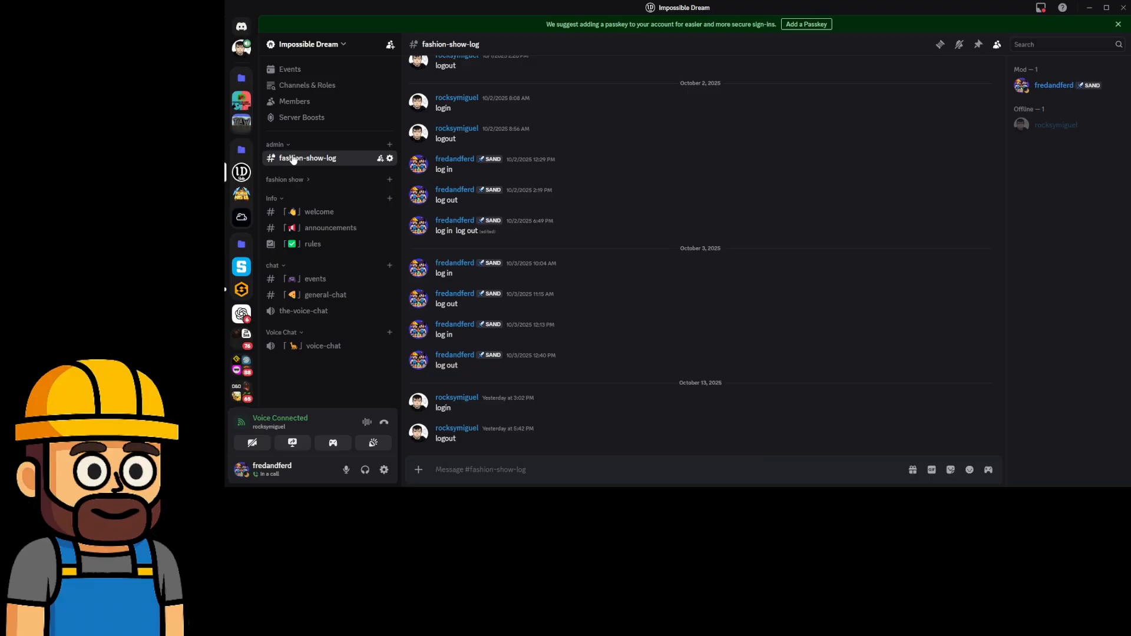
left_click(290, 183)
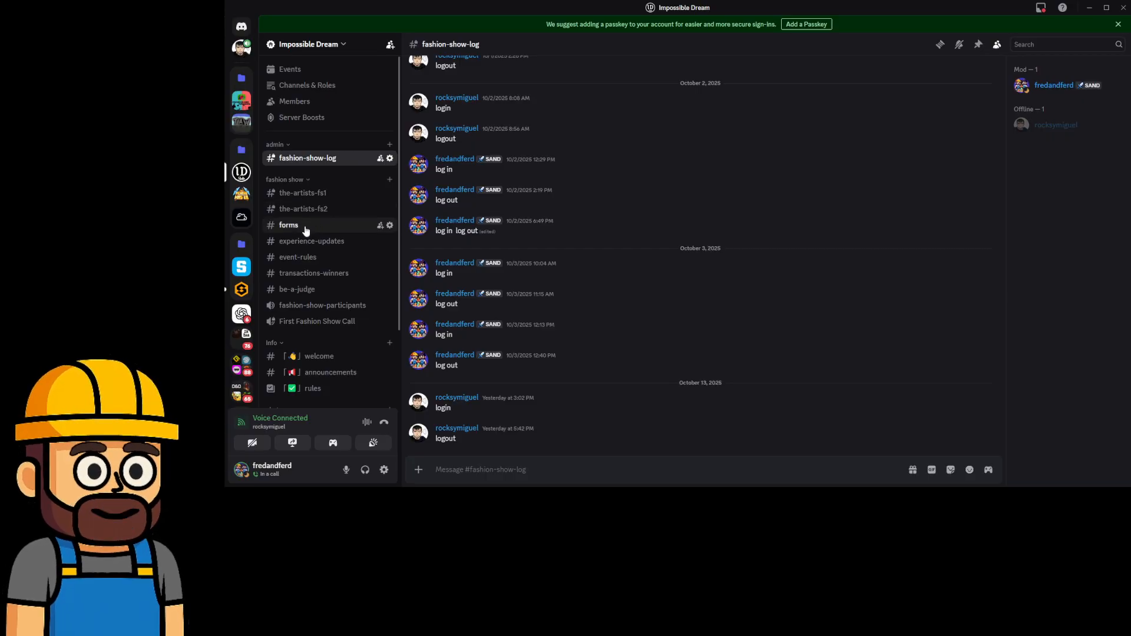
left_click(288, 290)
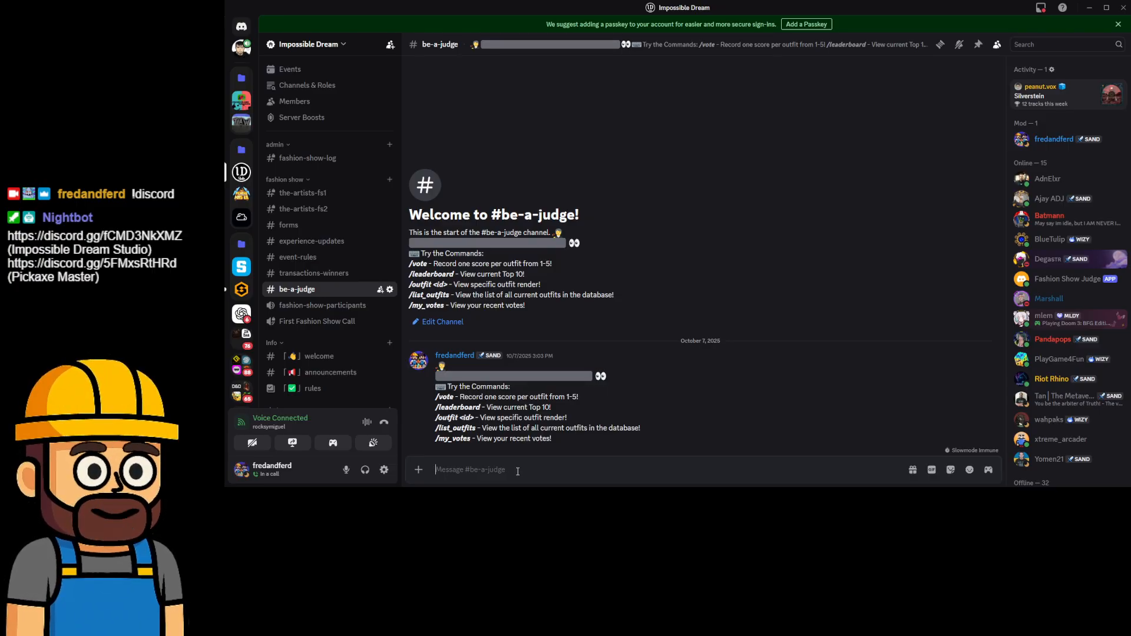
Pick Fashion Show Judge's /list_outfits from the slash-command list, leaving it unsent.
type("/")
scroll(484, 342, "down", 2)
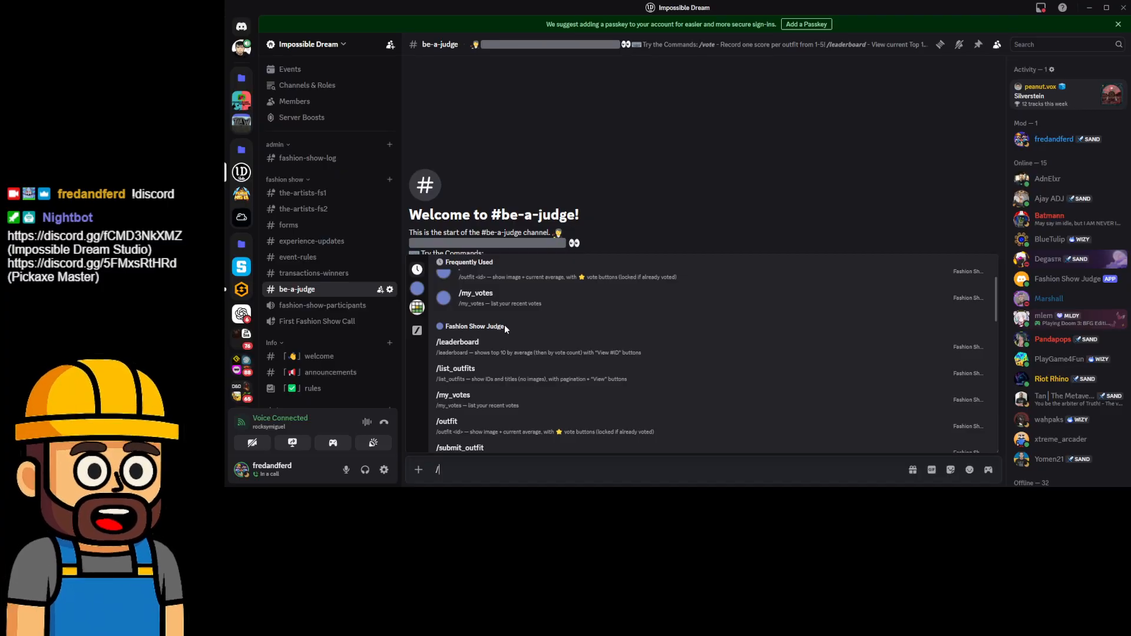
scroll(1062, 359, "down", 3)
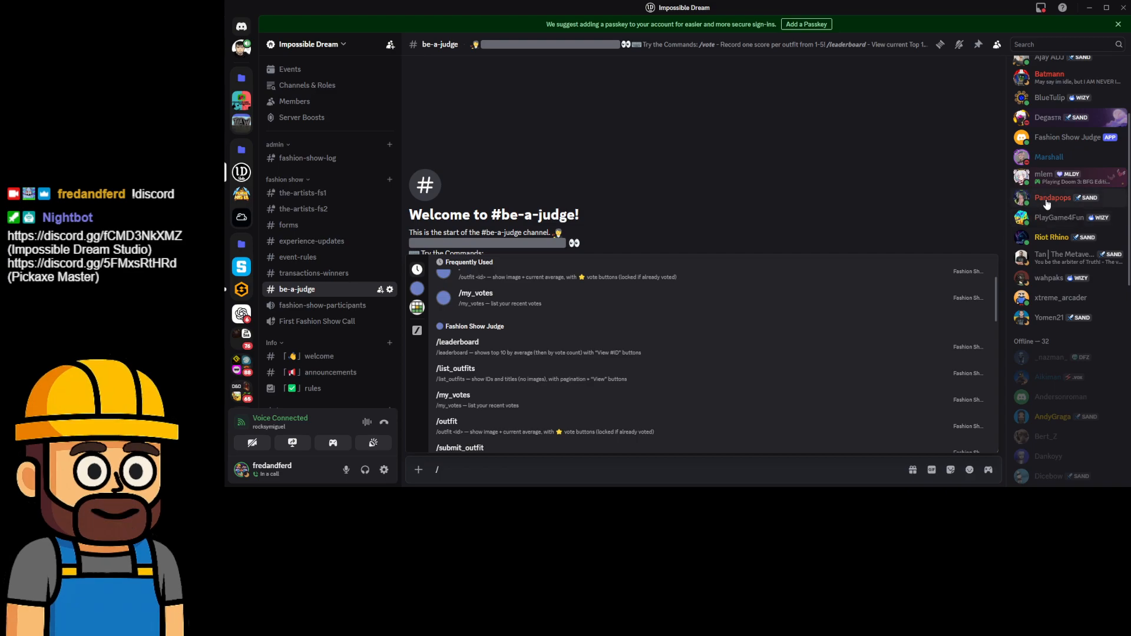
scroll(1060, 230, "up", 2)
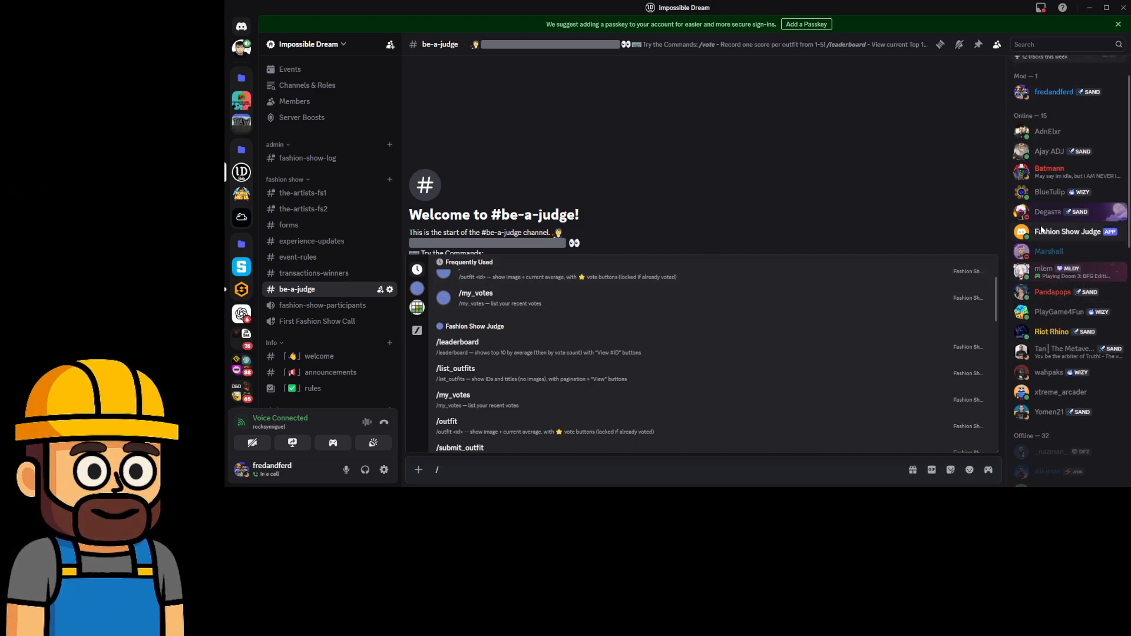
scroll(557, 301, "down", 1)
scroll(557, 301, "down", 1)
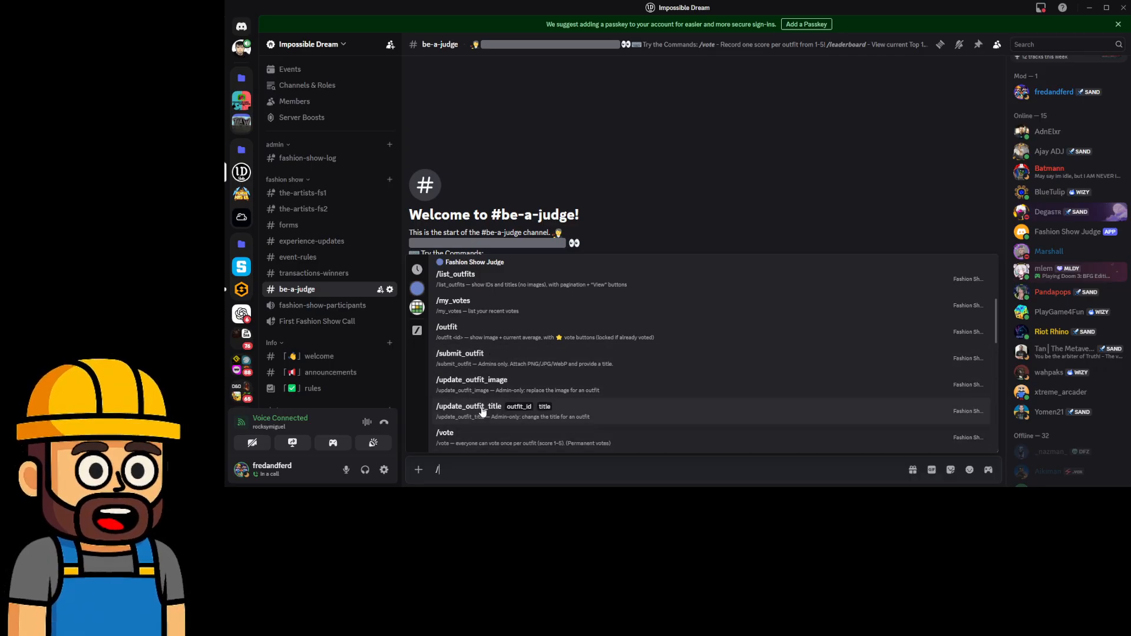
scroll(489, 409, "down", 2)
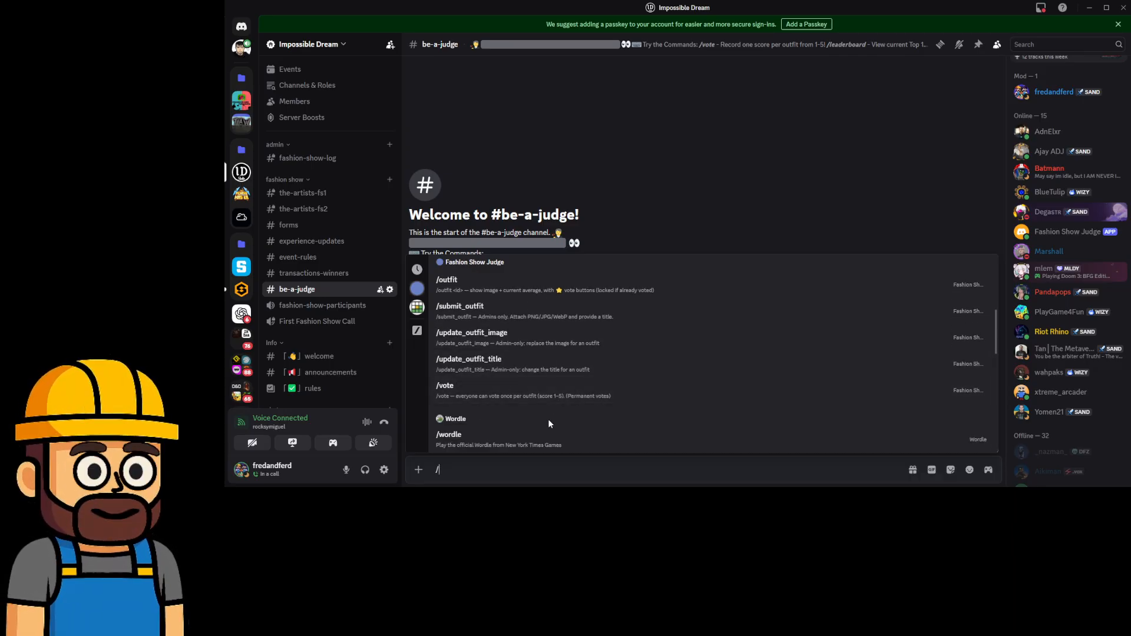
scroll(546, 419, "up", 3)
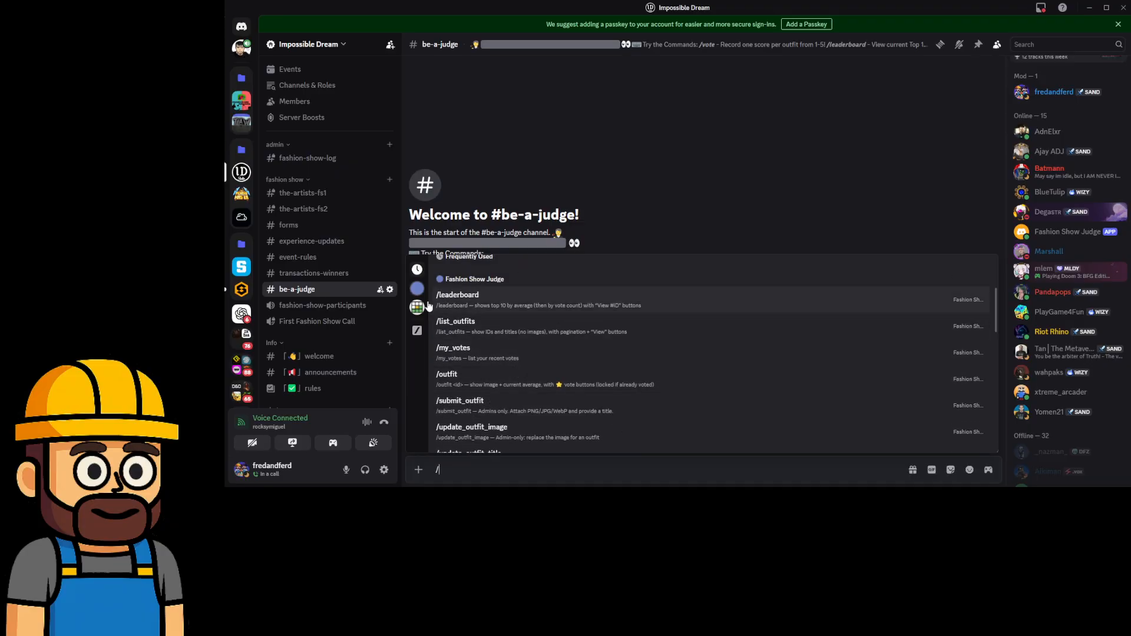
left_click(459, 335)
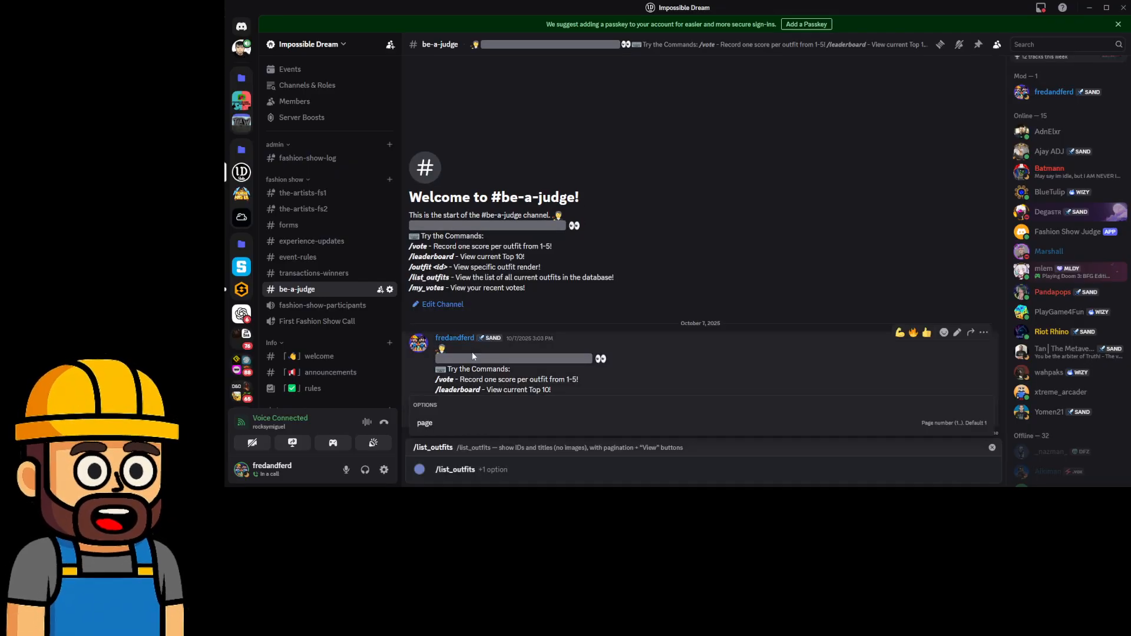
Send /list_outfits, dismiss the page 1 list, and show outfit #1's vote card.
key("Return")
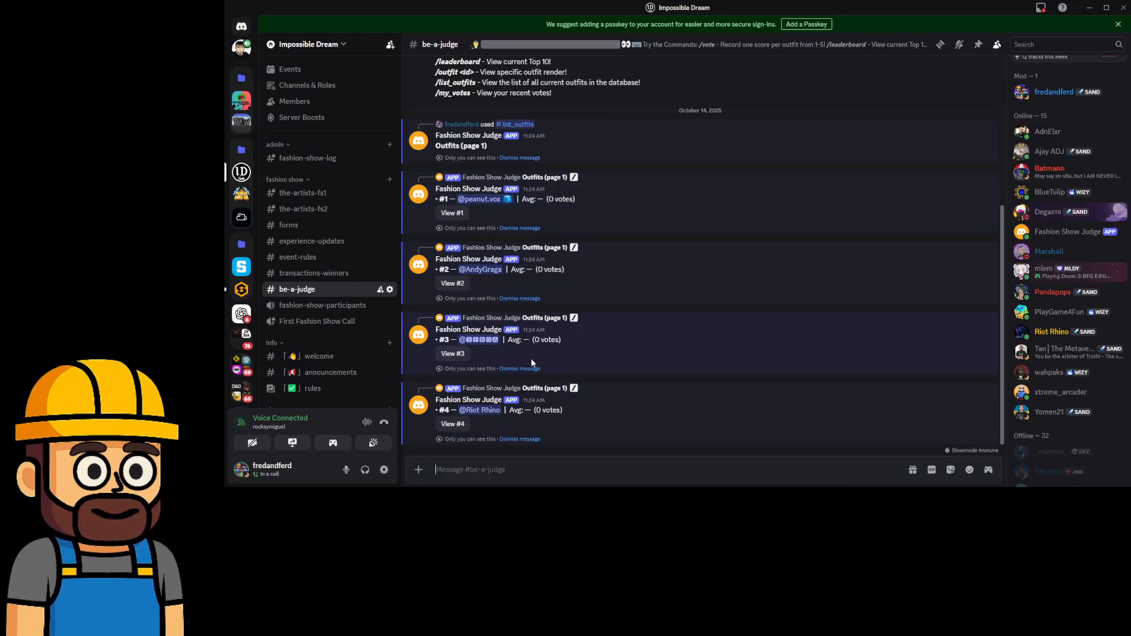
left_click(532, 159)
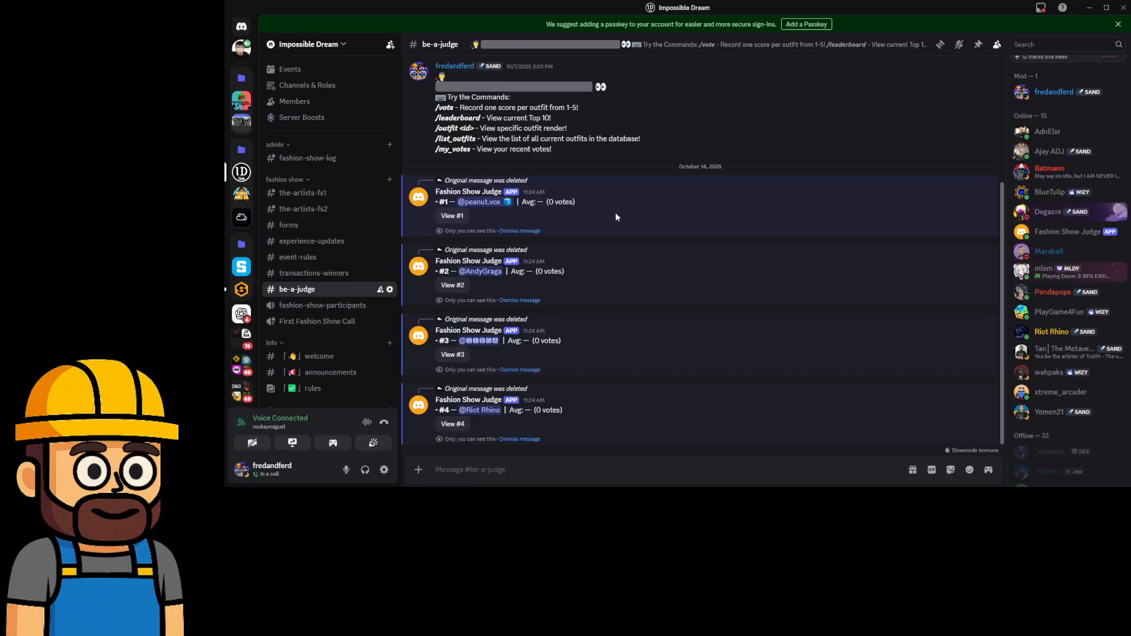
left_click(451, 216)
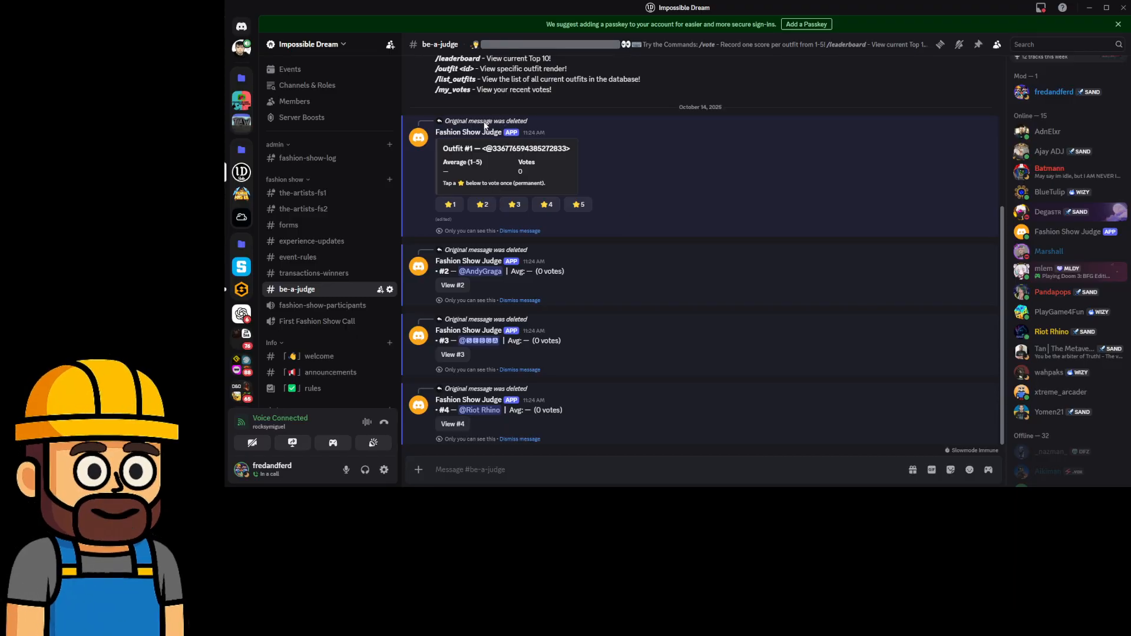
Dismiss the outfit #1 through #4 replies from Fashion Show Judge.
left_click(526, 231)
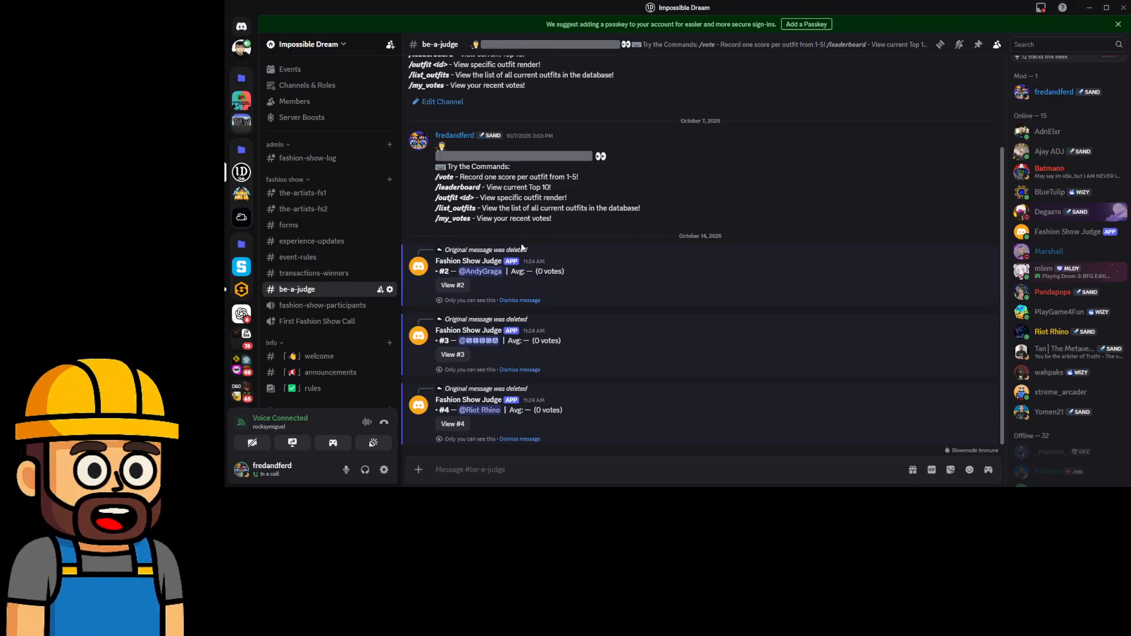
left_click(519, 300)
left_click(519, 370)
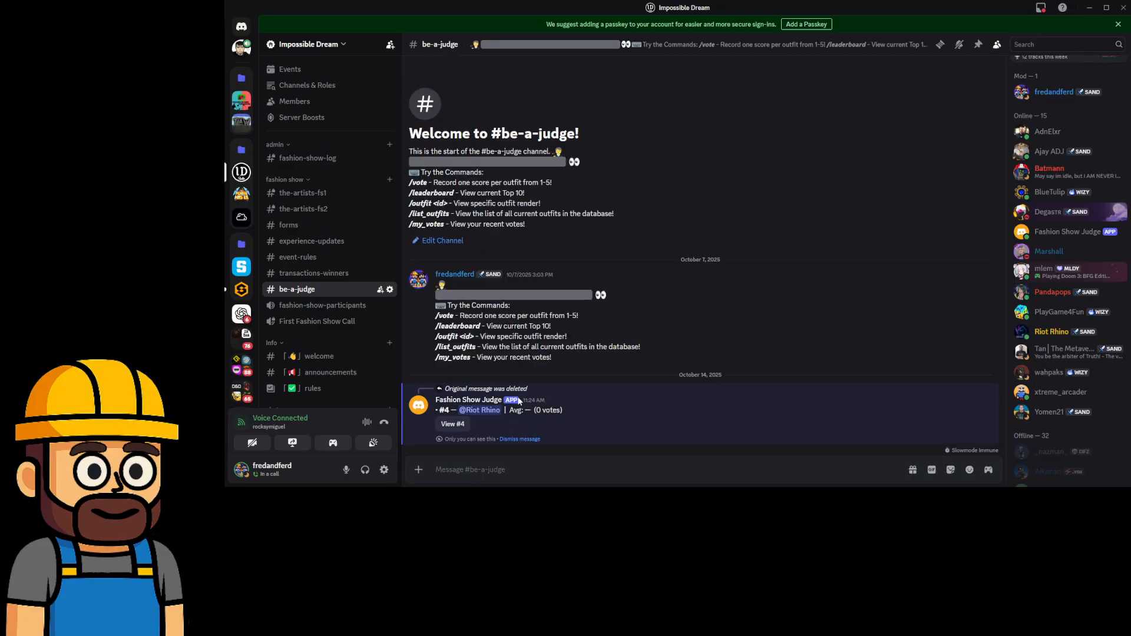
left_click(520, 438)
left_click(497, 468)
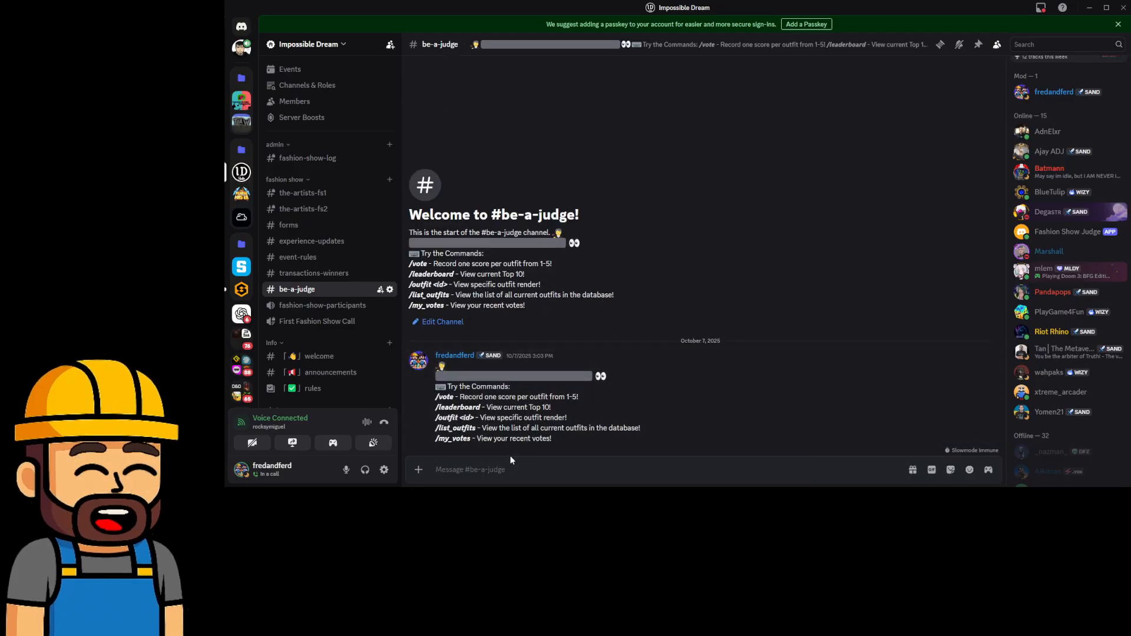
Rerun /list_outfits and load outfit #1's star-vote card.
type("/")
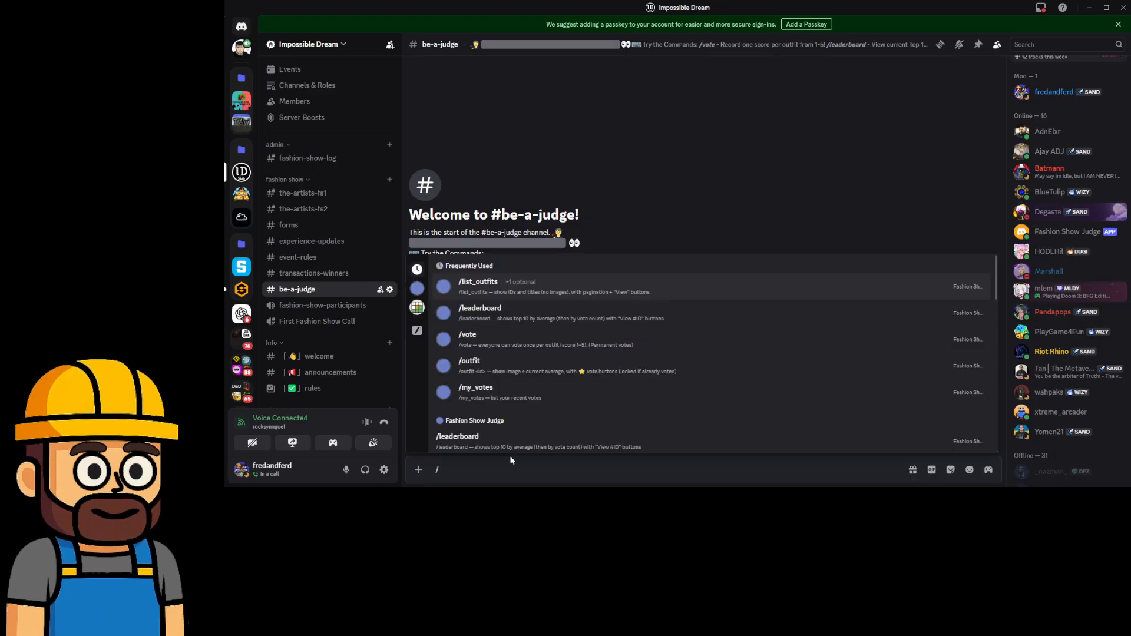
type("lis")
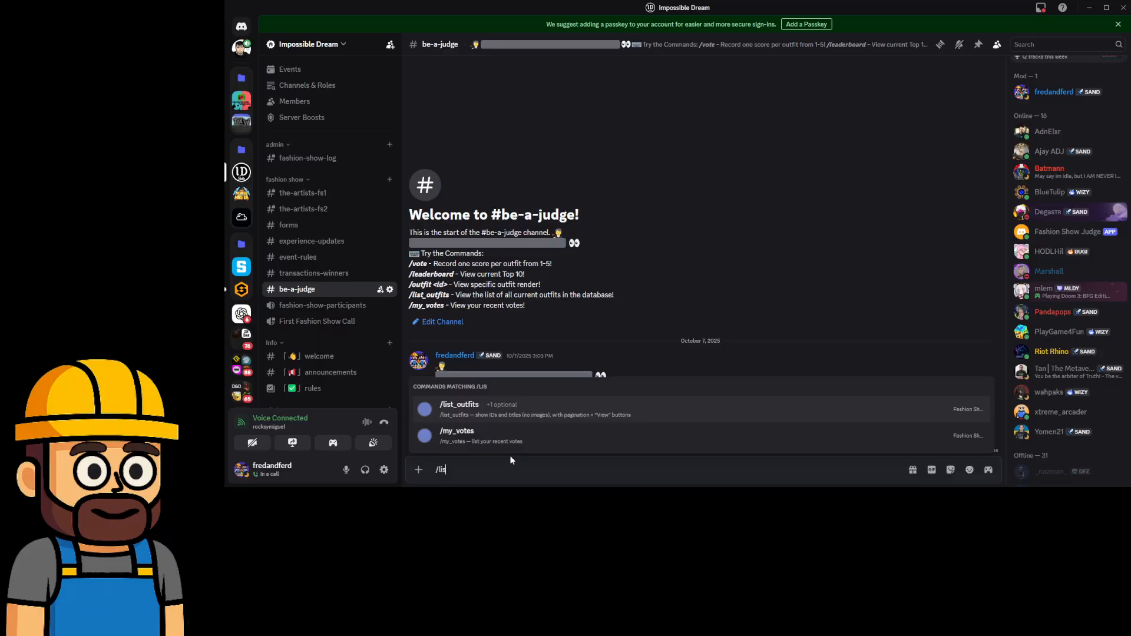
left_click(463, 406)
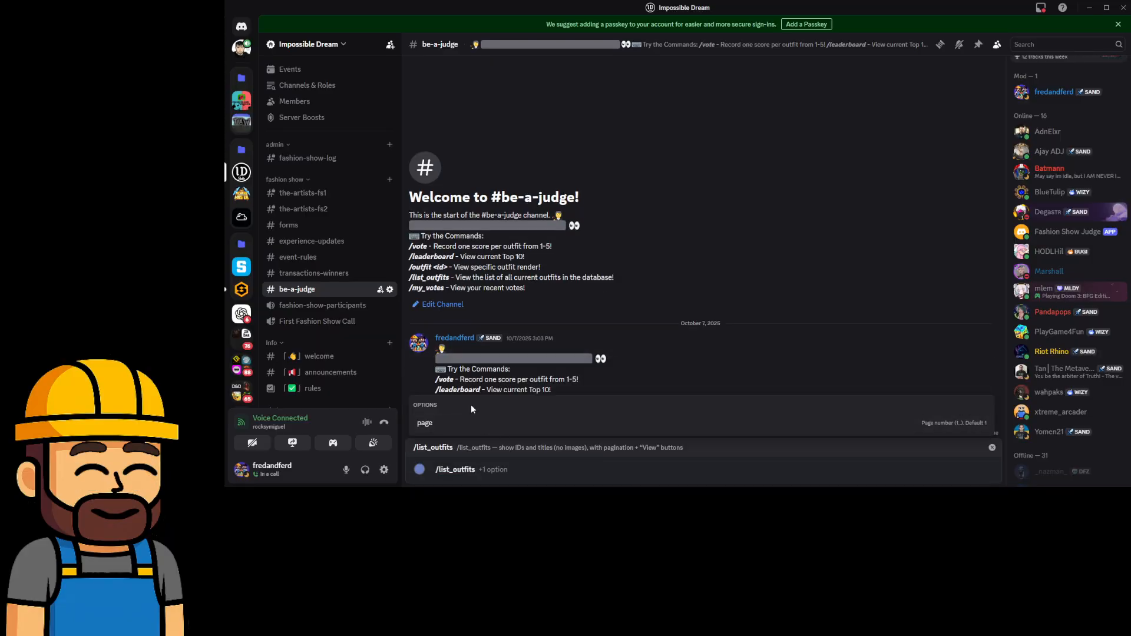
key("Return")
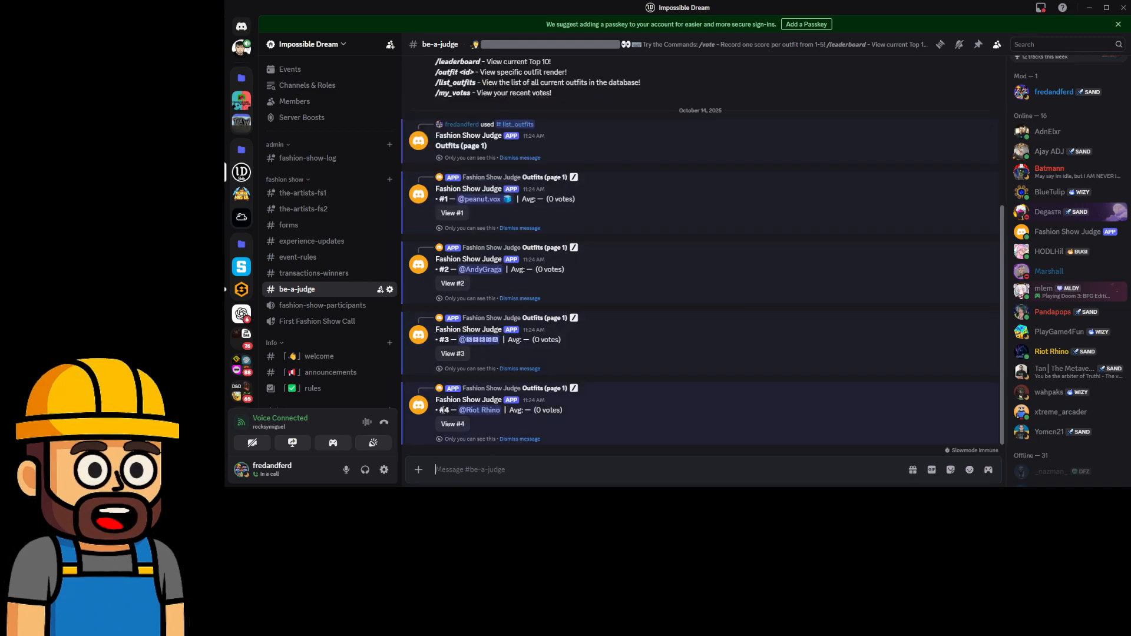
left_click(457, 216)
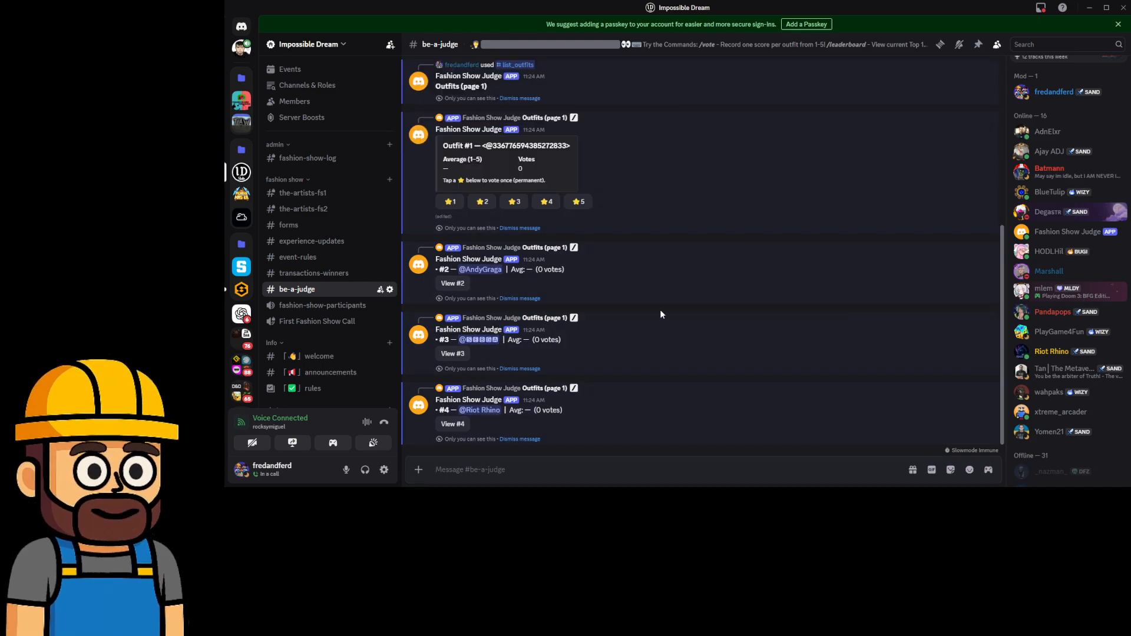
Dismiss the Outfits page 1 list, the outfit #1 vote card and the following outfit replies.
scroll(626, 289, "up", 2)
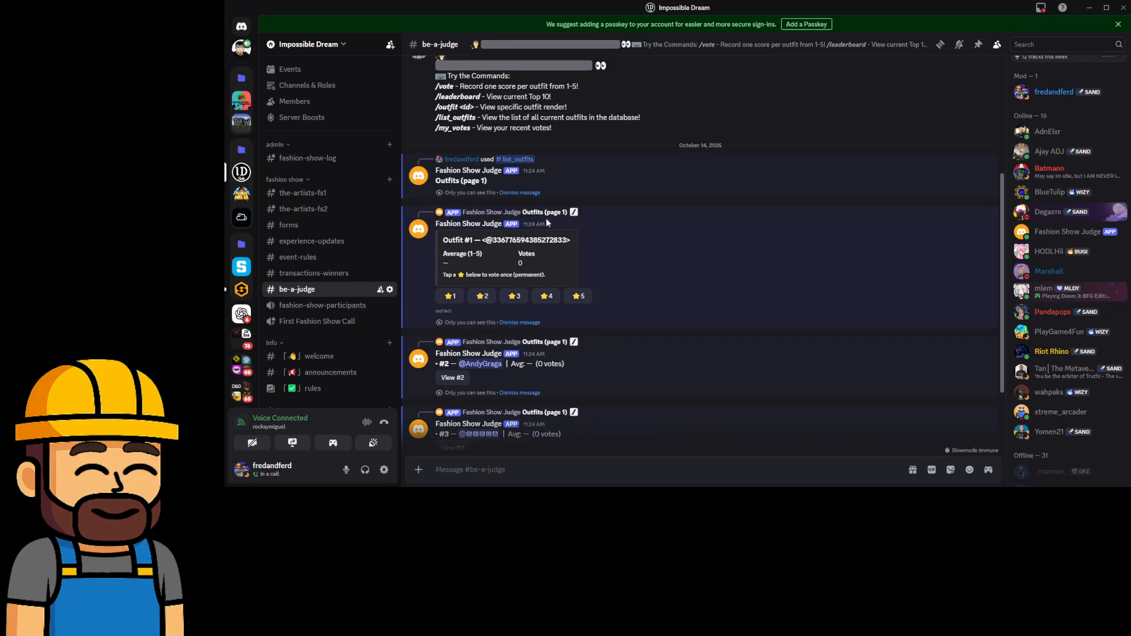
left_click(522, 193)
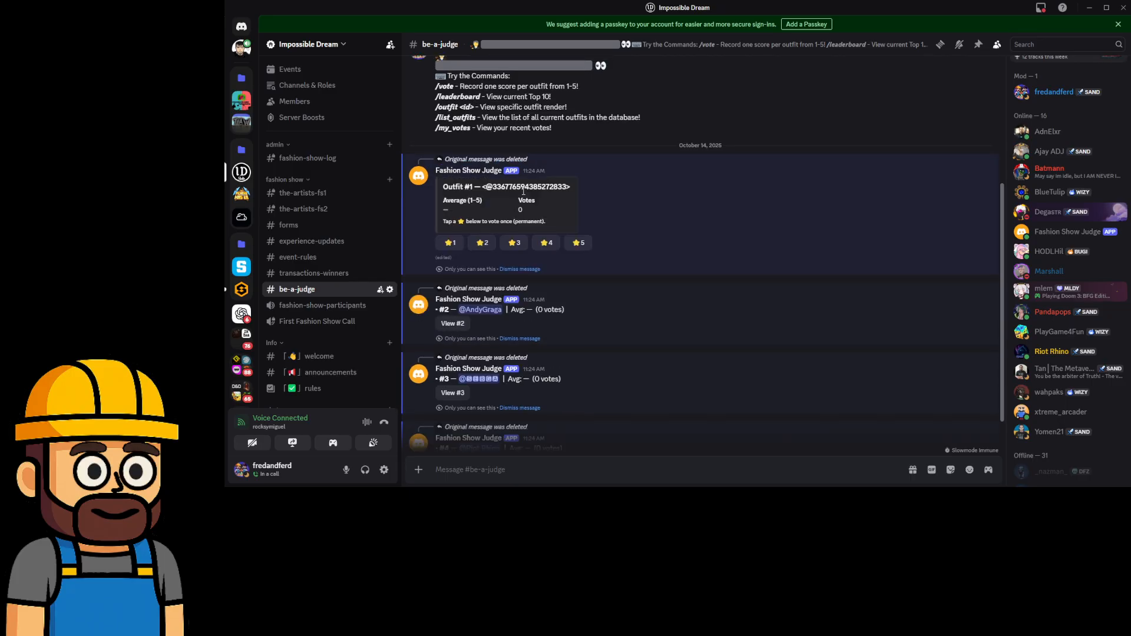
left_click(520, 269)
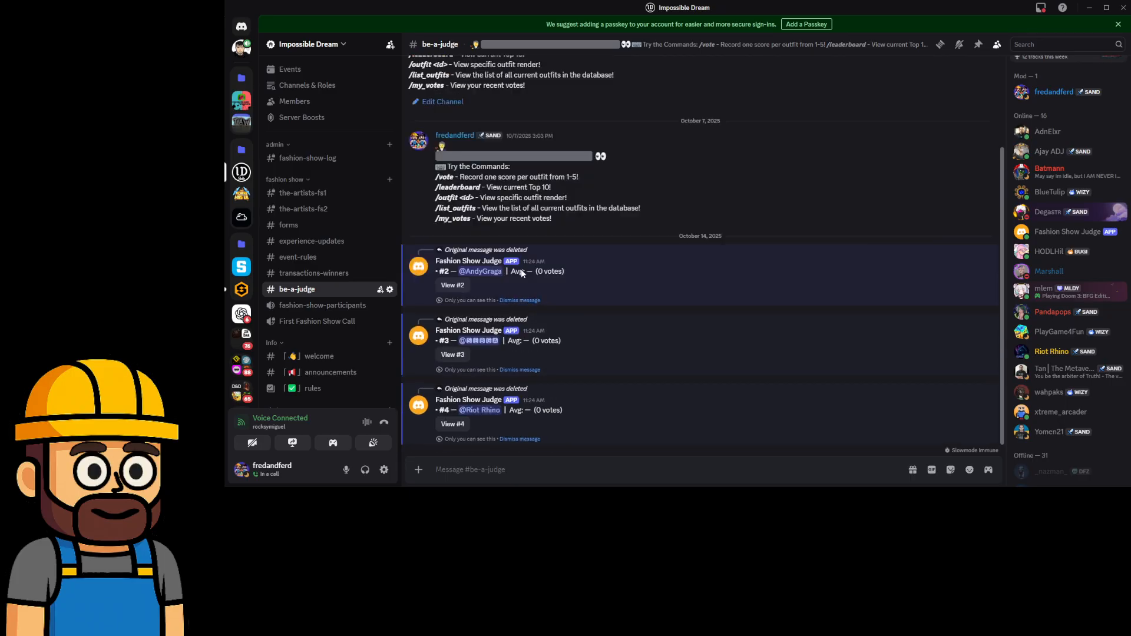
left_click(527, 302)
left_click(527, 371)
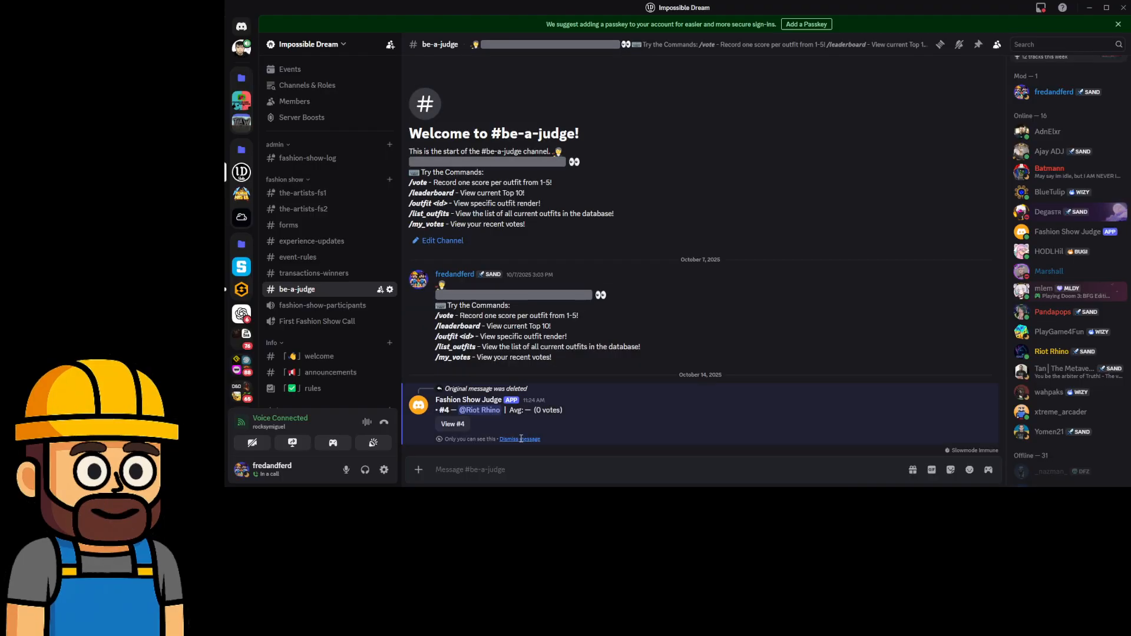
left_click(521, 440)
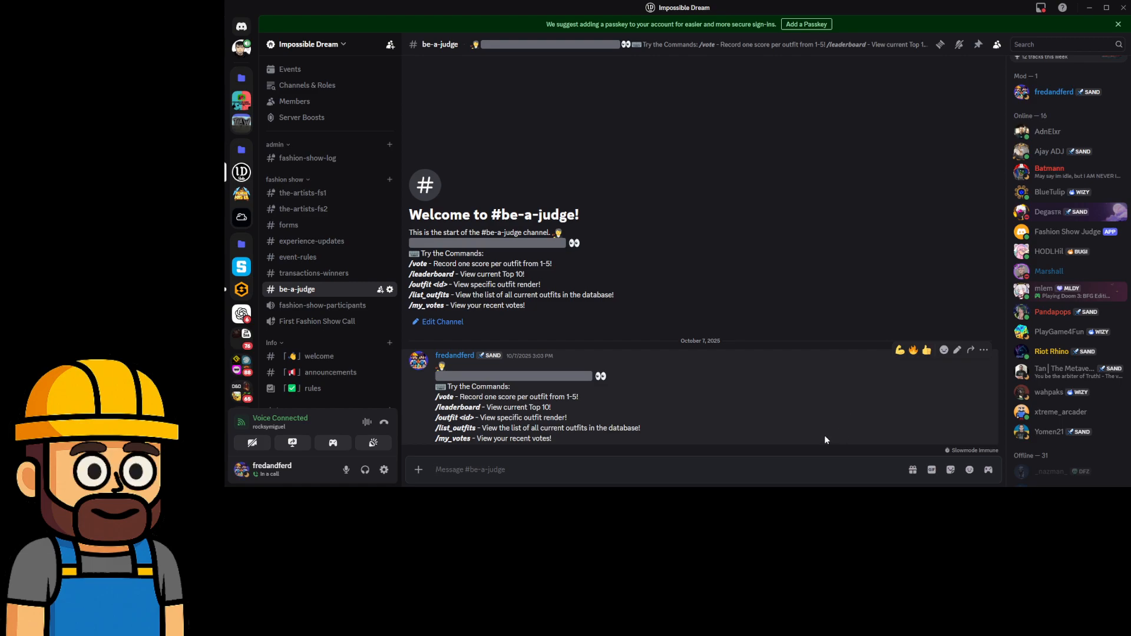
Browse the slash-command suggestions, then close them and clear the message box.
type("/")
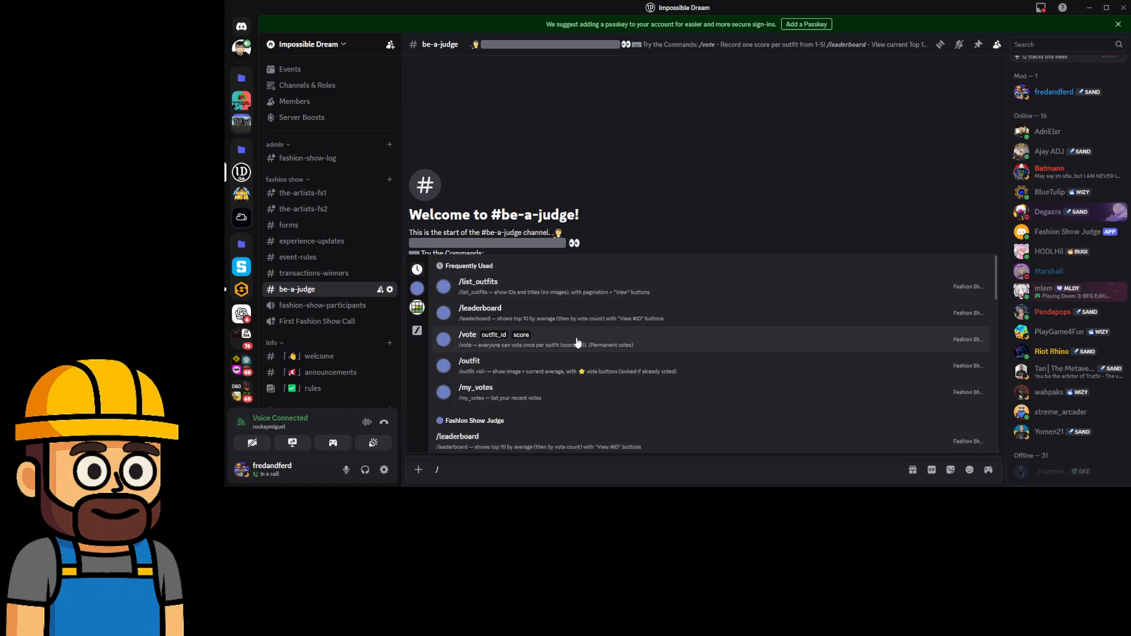
scroll(595, 377, "down", 3)
scroll(636, 399, "down", 1)
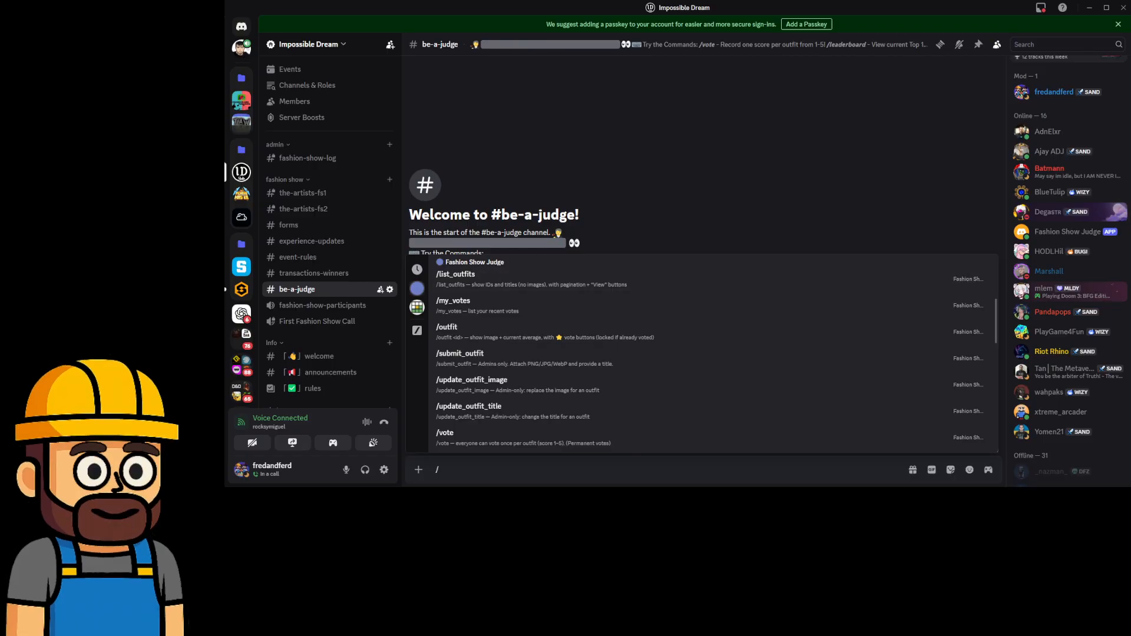
key("Escape")
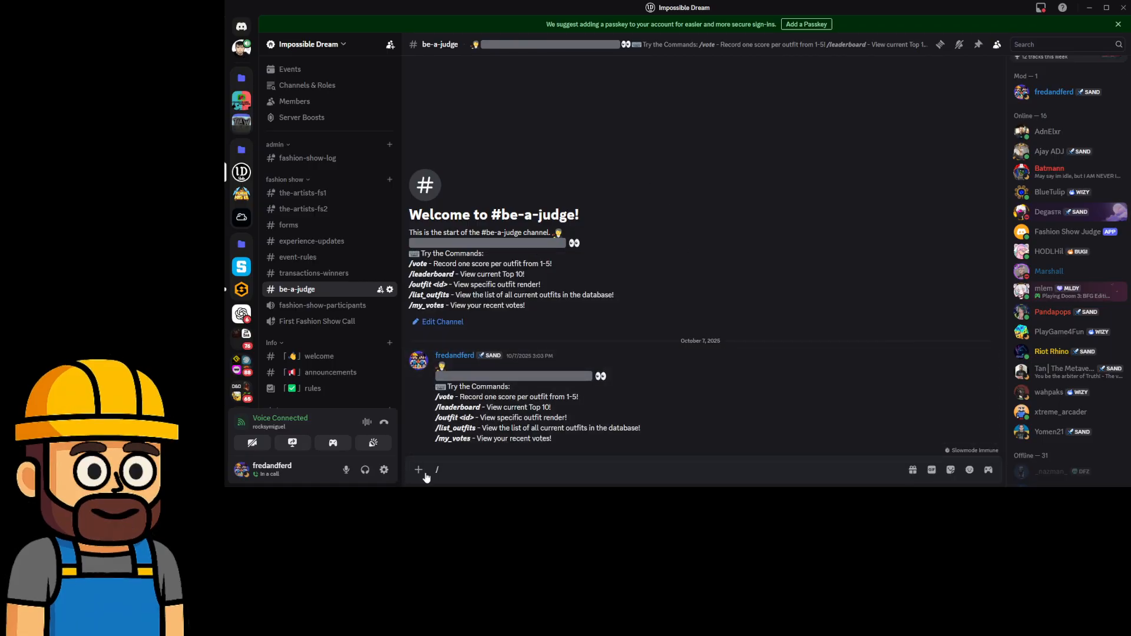
left_click(471, 476)
key("BackSpace")
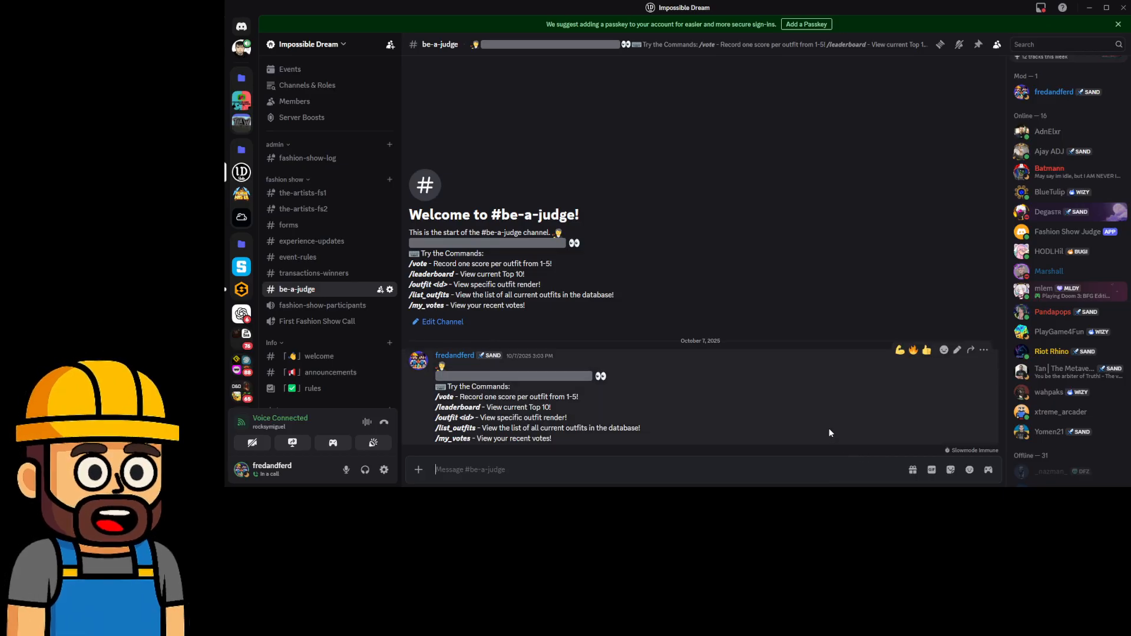
Run /outfit for outfit 1 and dismiss the resulting star-vote card.
type("/")
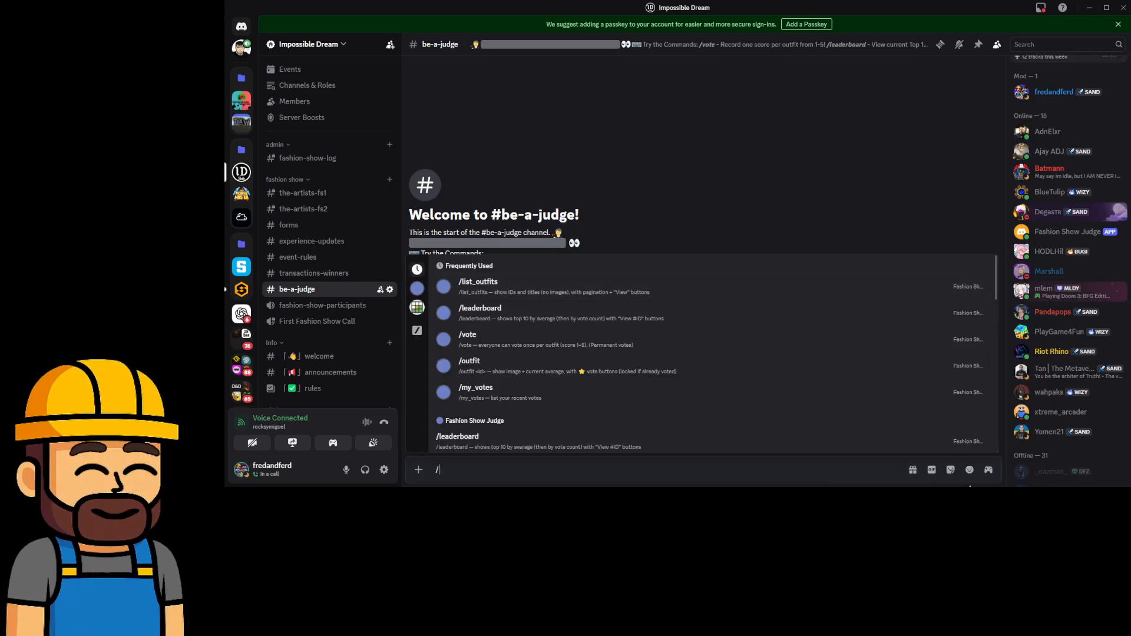
type("outfit")
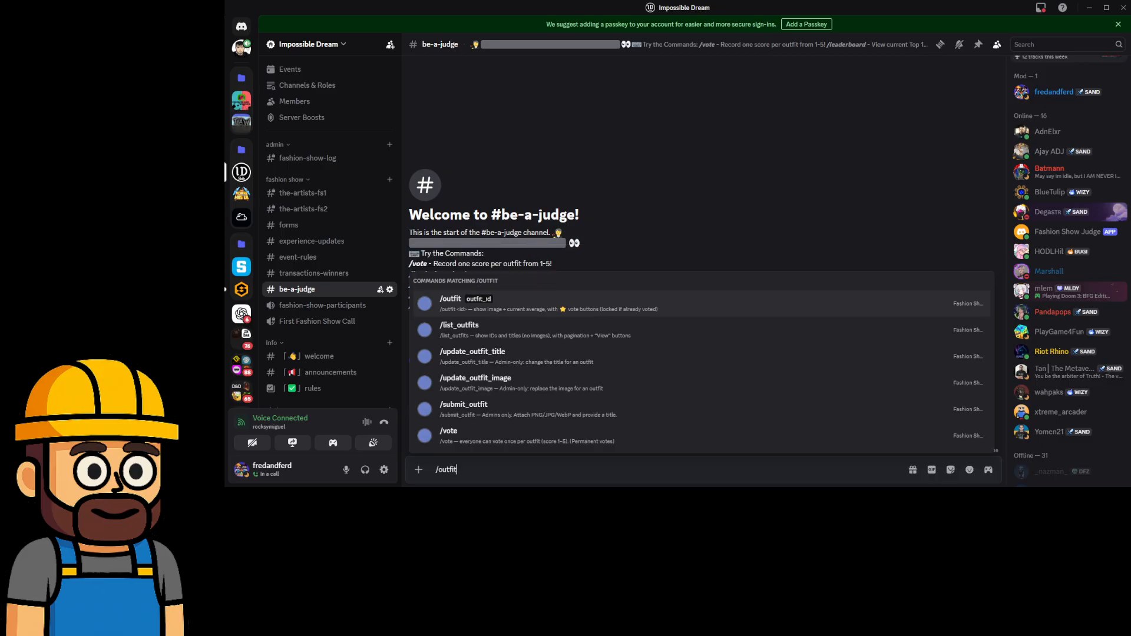
key("Return")
key("Return")
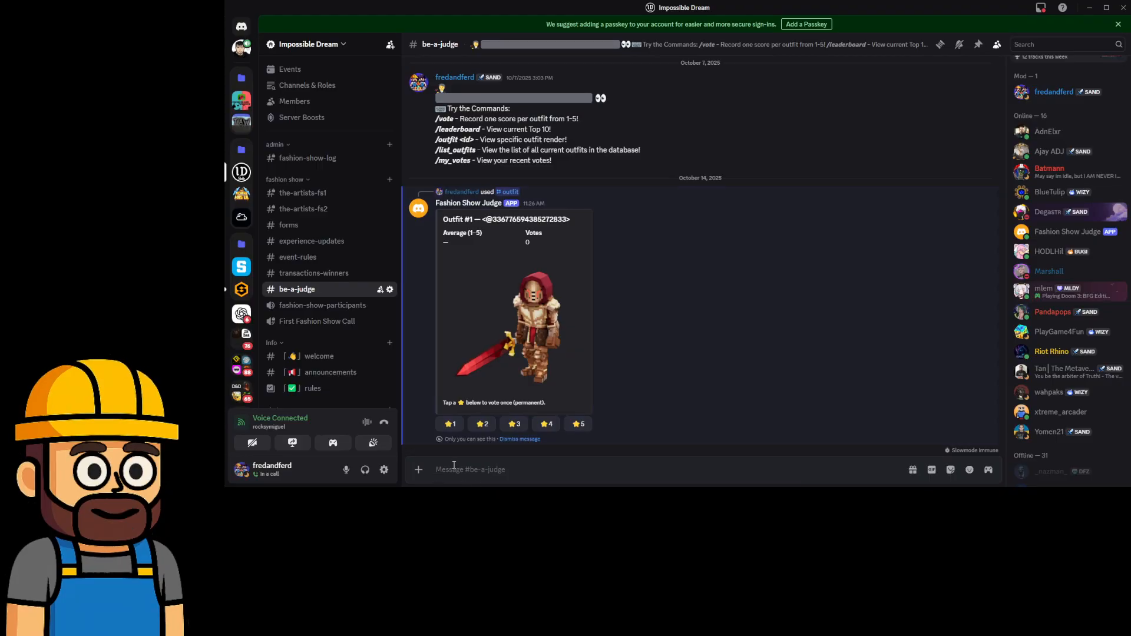
left_click(520, 440)
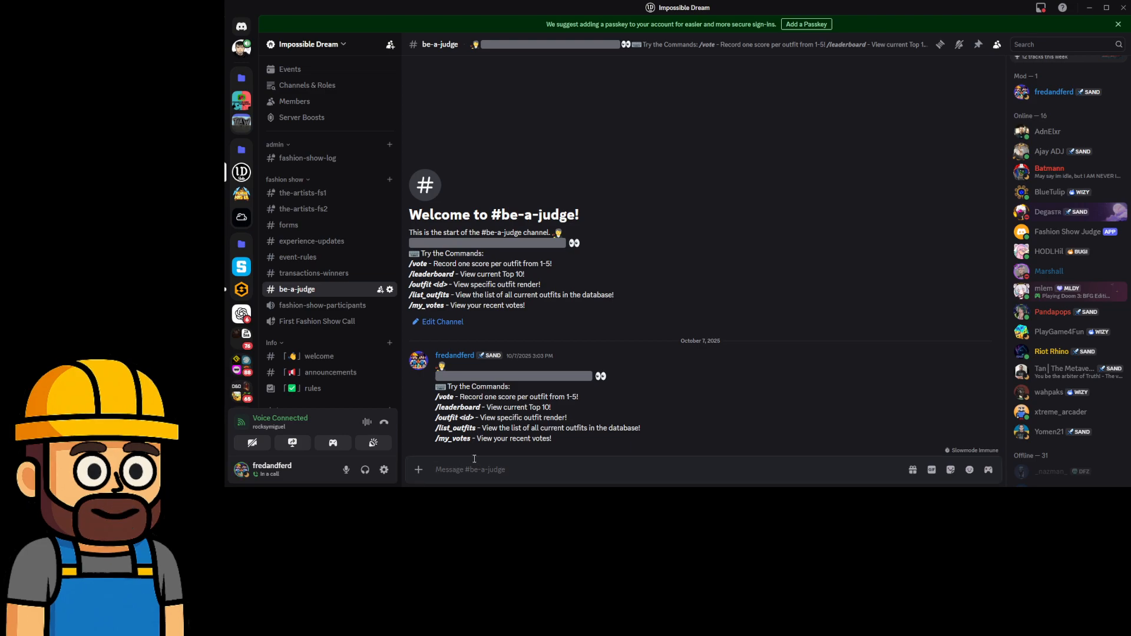
type("/list_outfits")
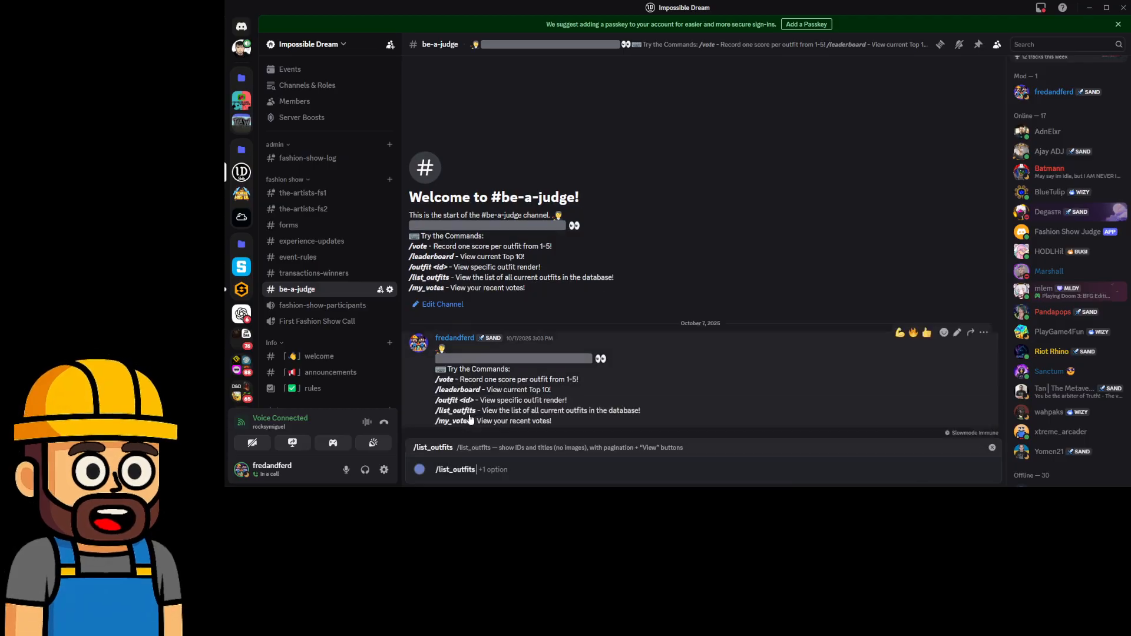
key("Tab")
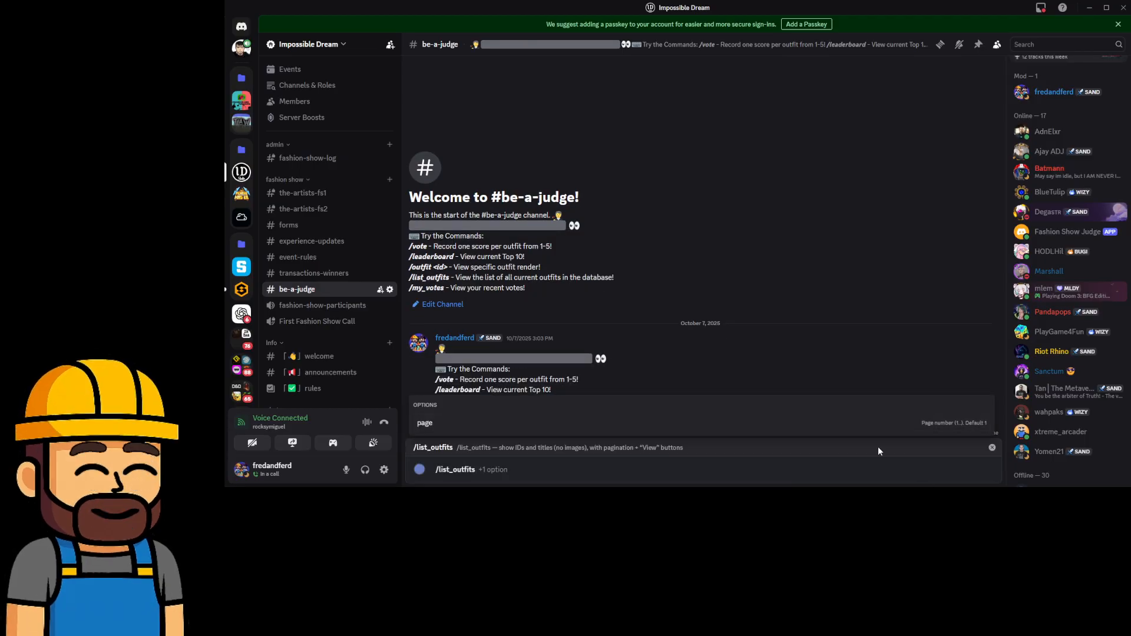
key("Return")
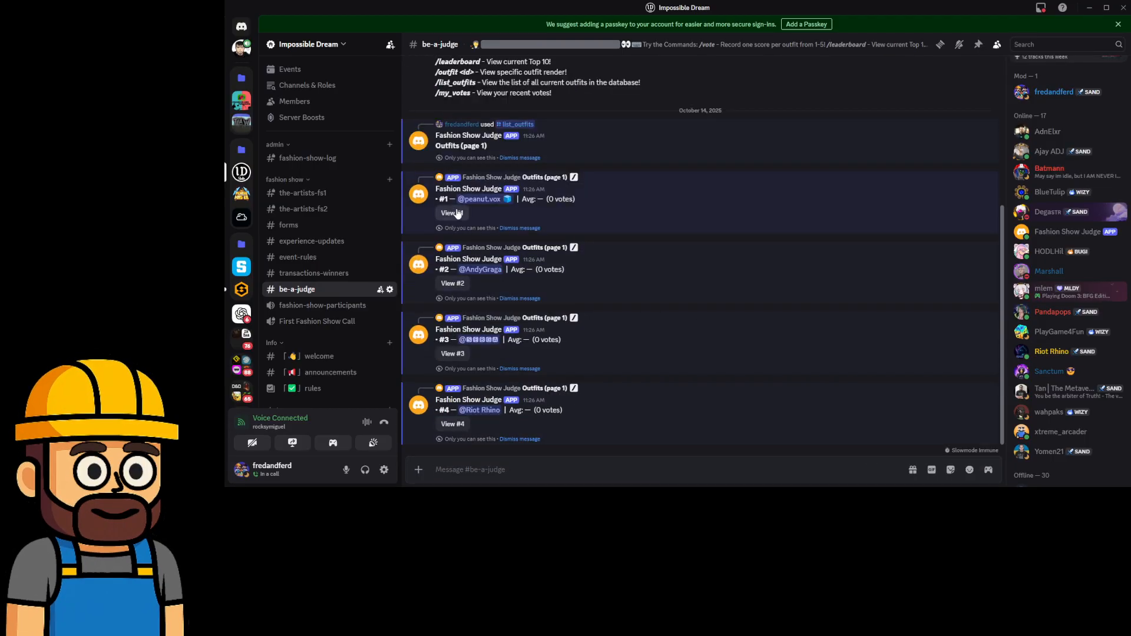
left_click(457, 213)
left_click(452, 284)
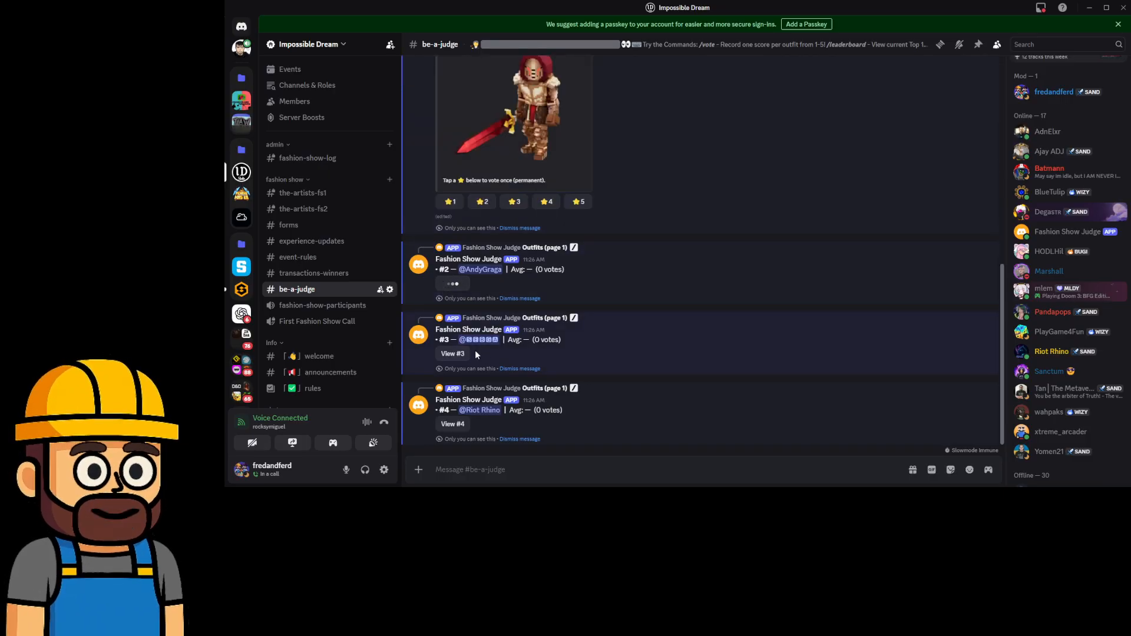
left_click(452, 353)
left_click(452, 424)
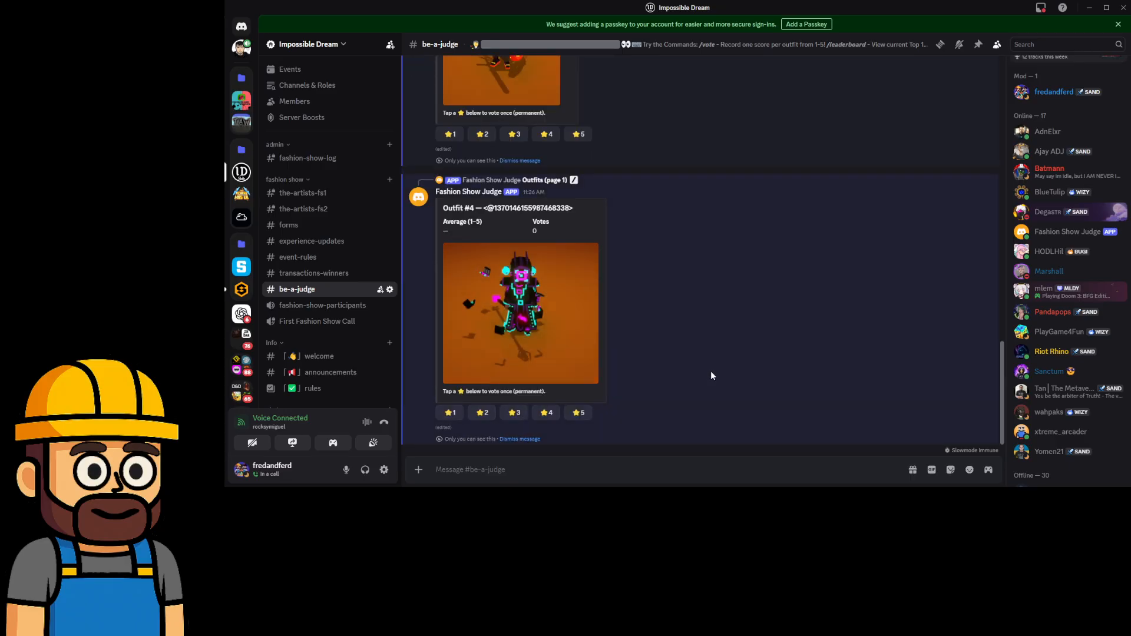
scroll(710, 383, "up", 10)
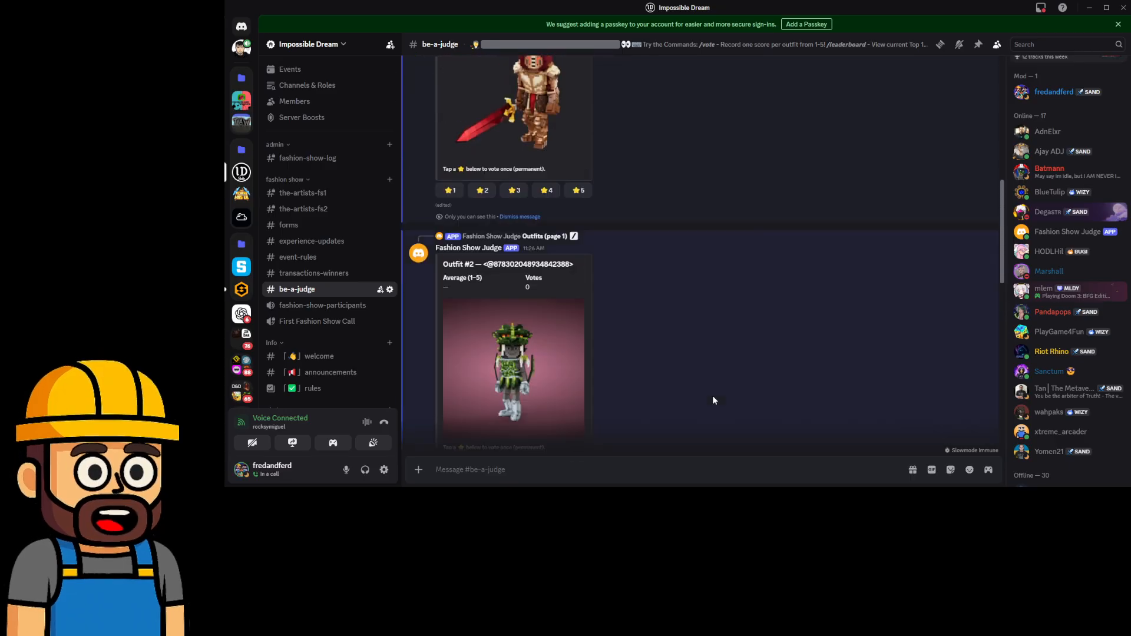
scroll(714, 401, "up", 3)
scroll(736, 402, "down", 1)
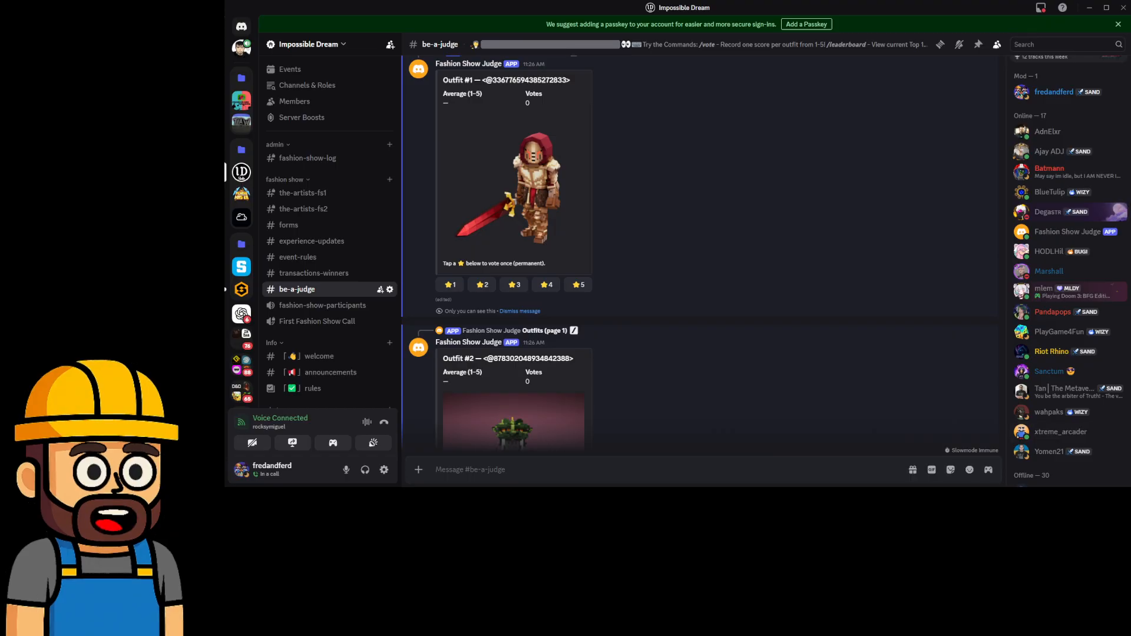
scroll(534, 299, "up", 4)
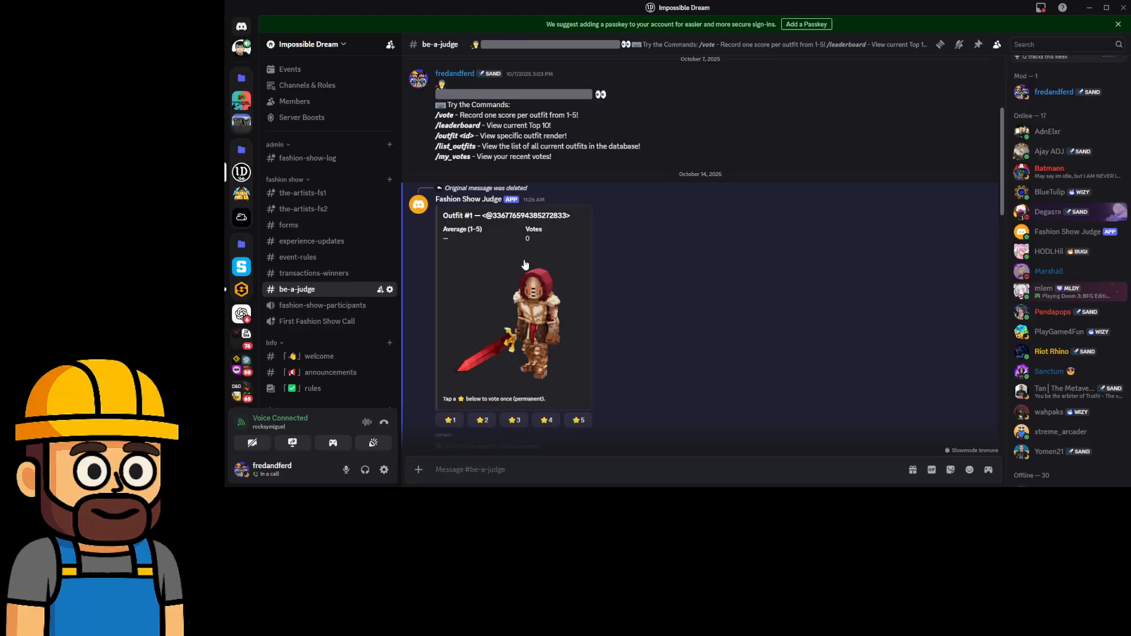
Dismiss the old Outfit #1, #2, #3 and #4 messages.
scroll(524, 268, "down", 2)
left_click(524, 307)
scroll(524, 320, "down", 3)
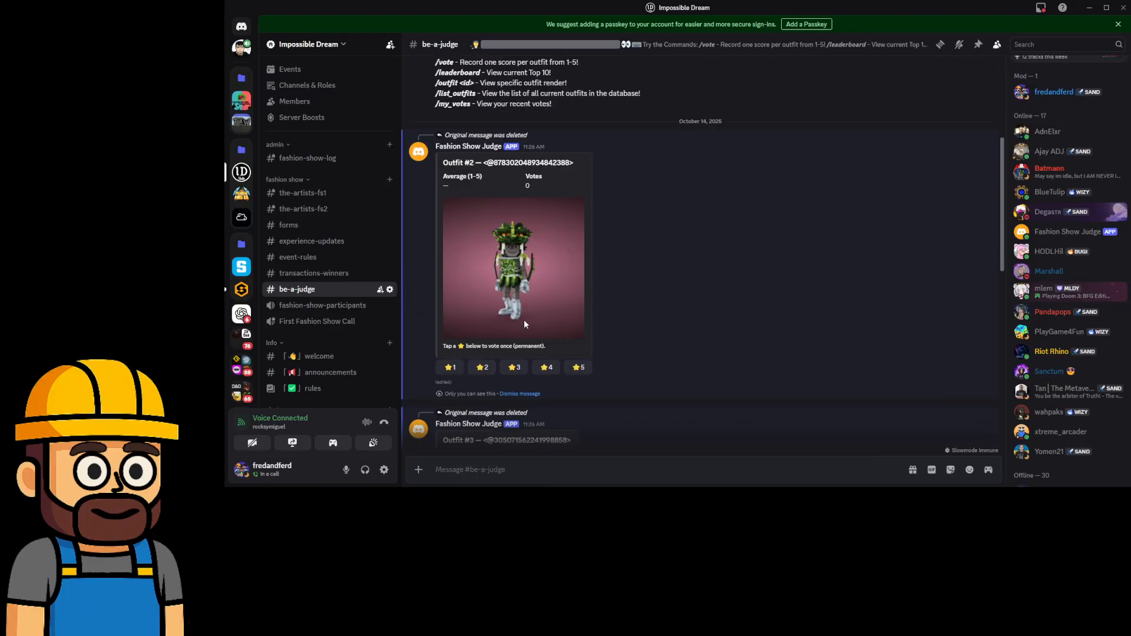
left_click(520, 394)
scroll(529, 335, "down", 2)
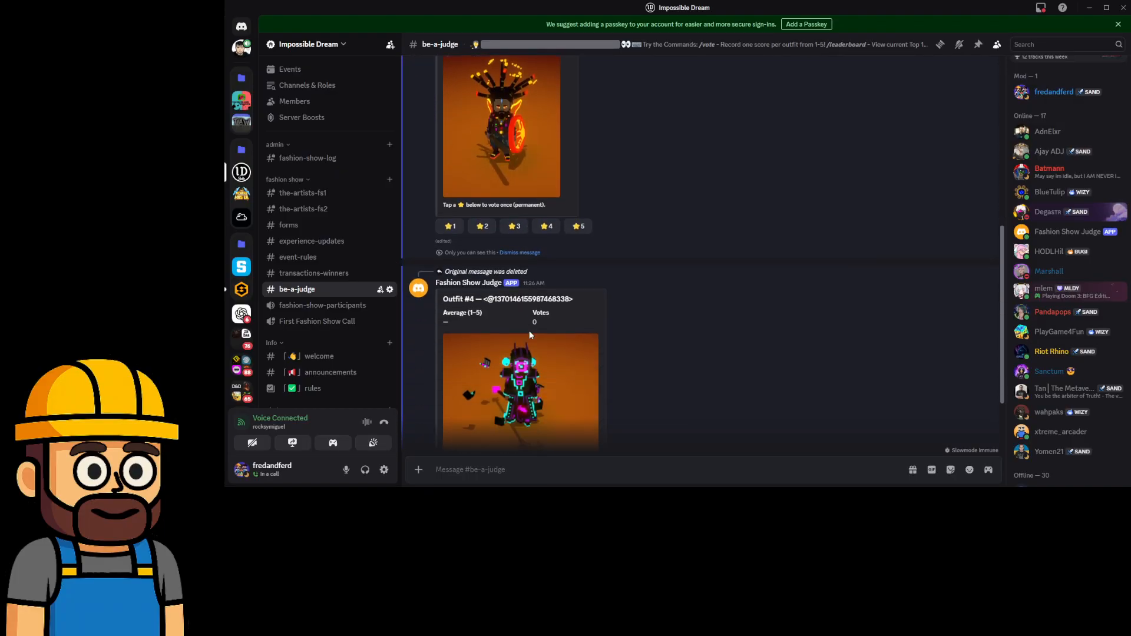
left_click(528, 254)
scroll(549, 372, "down", 2)
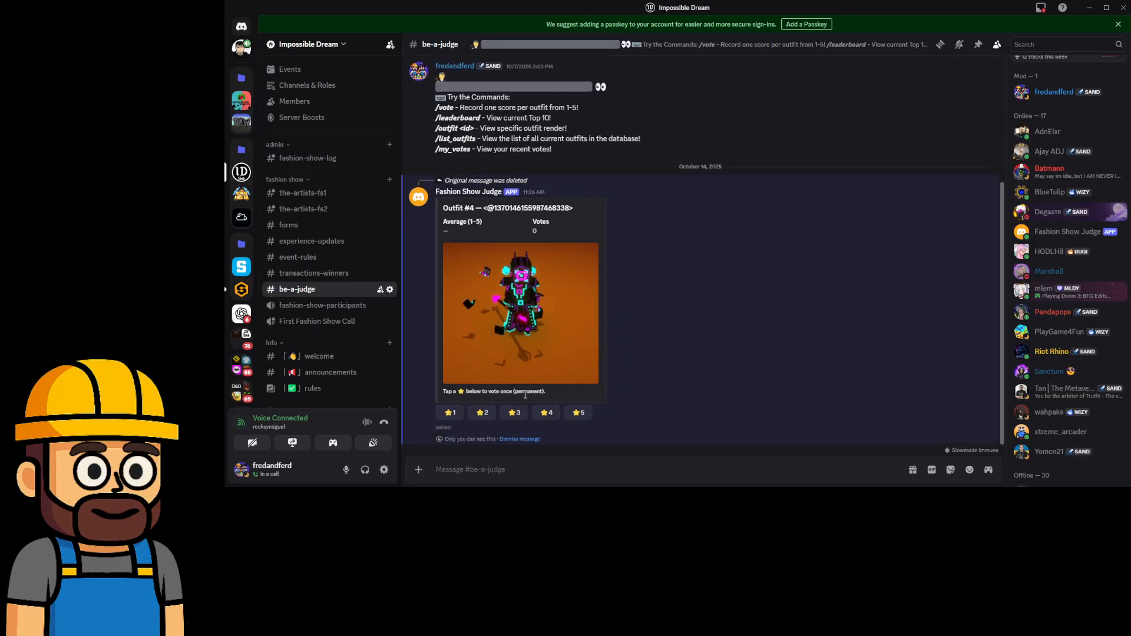
left_click(530, 439)
Run /list_outfits and expand outfits #1 and #2 into their star-vote render cards.
type("/list")
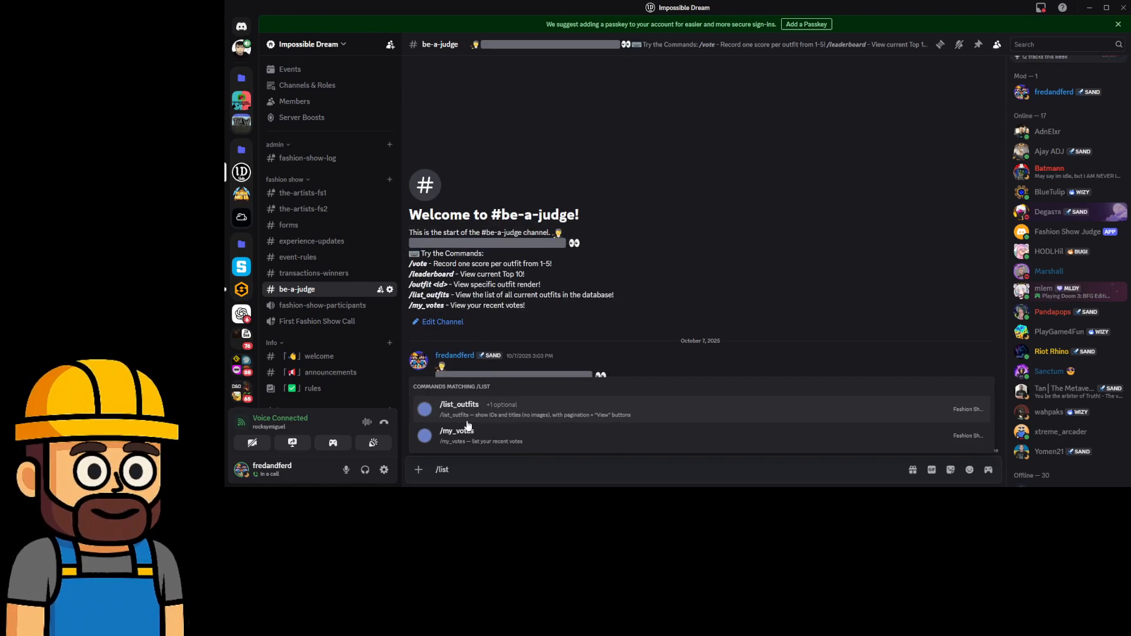
key("Return")
key("Return")
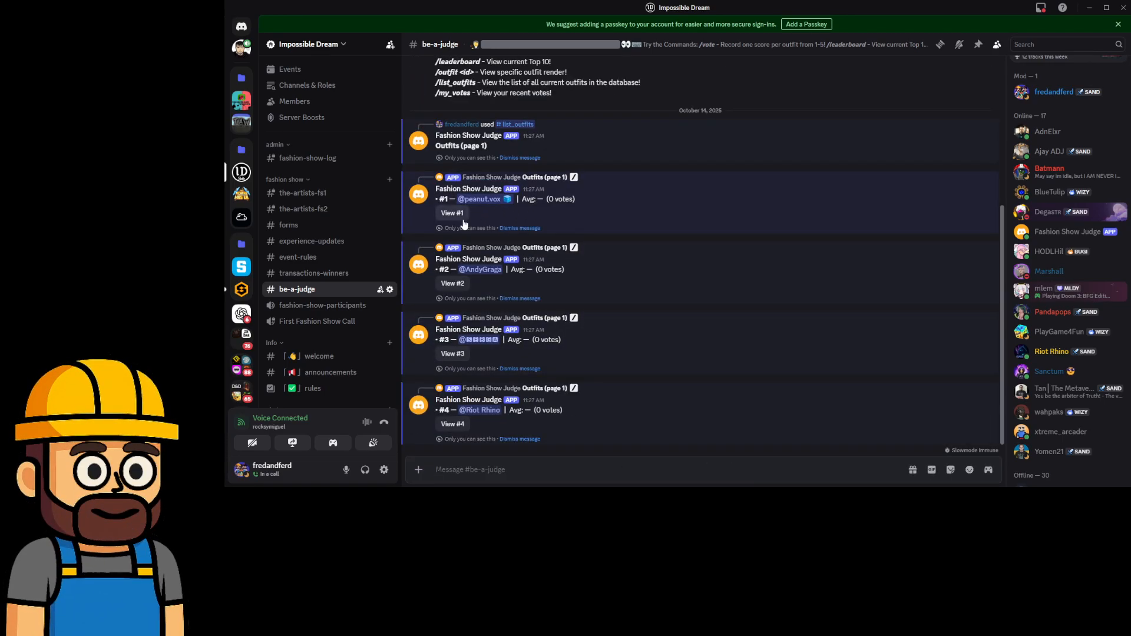
left_click(452, 213)
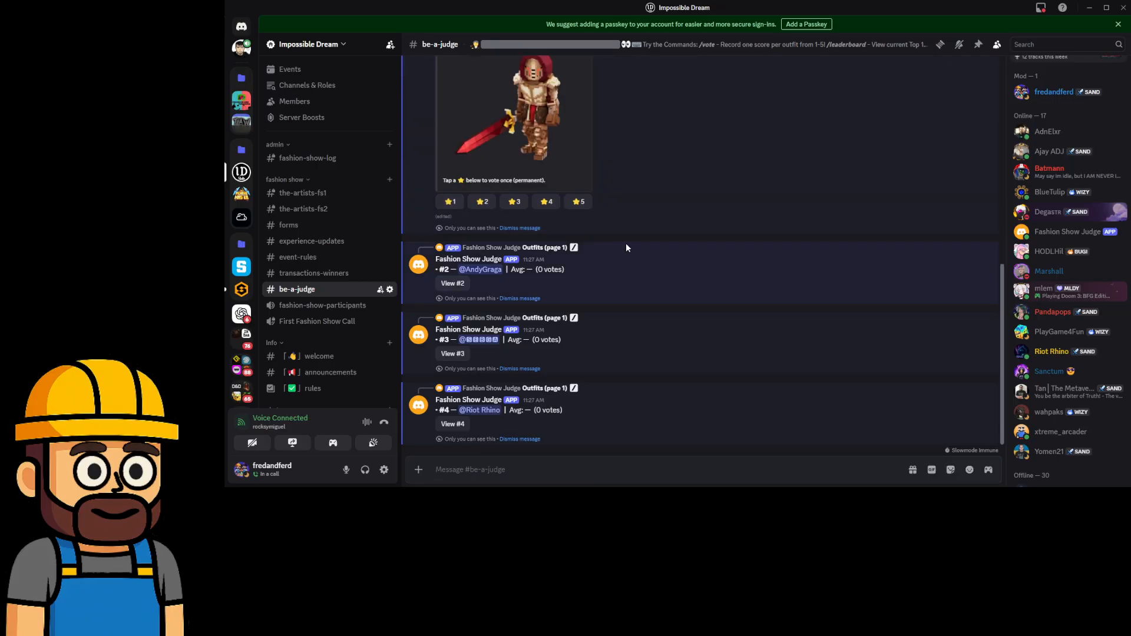
scroll(638, 280, "up", 4)
scroll(636, 282, "down", 3)
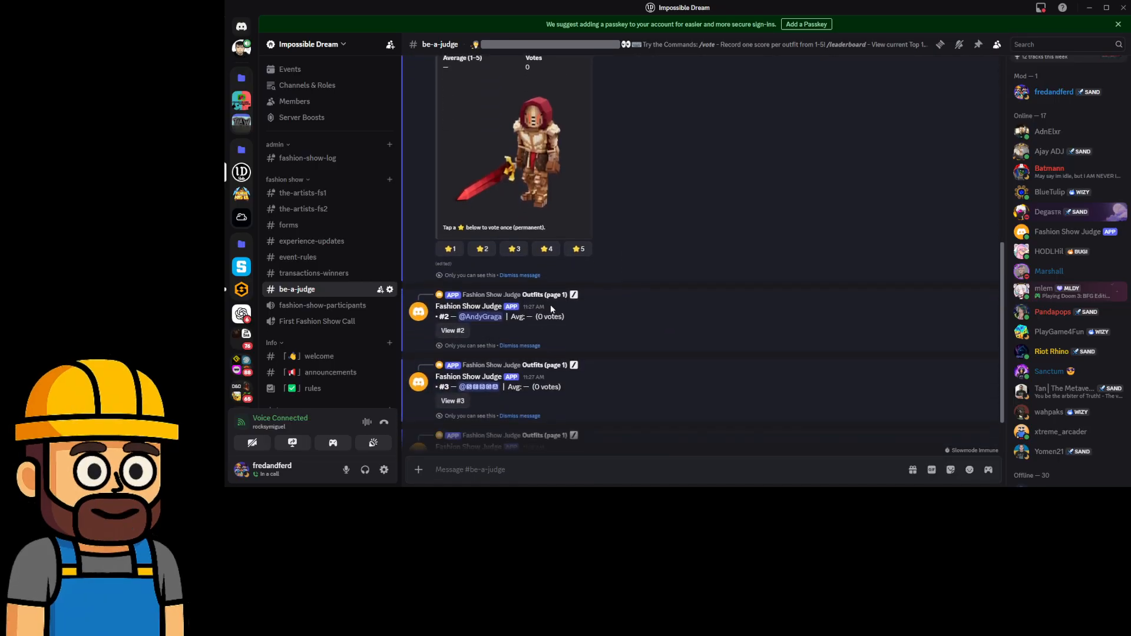
left_click(452, 330)
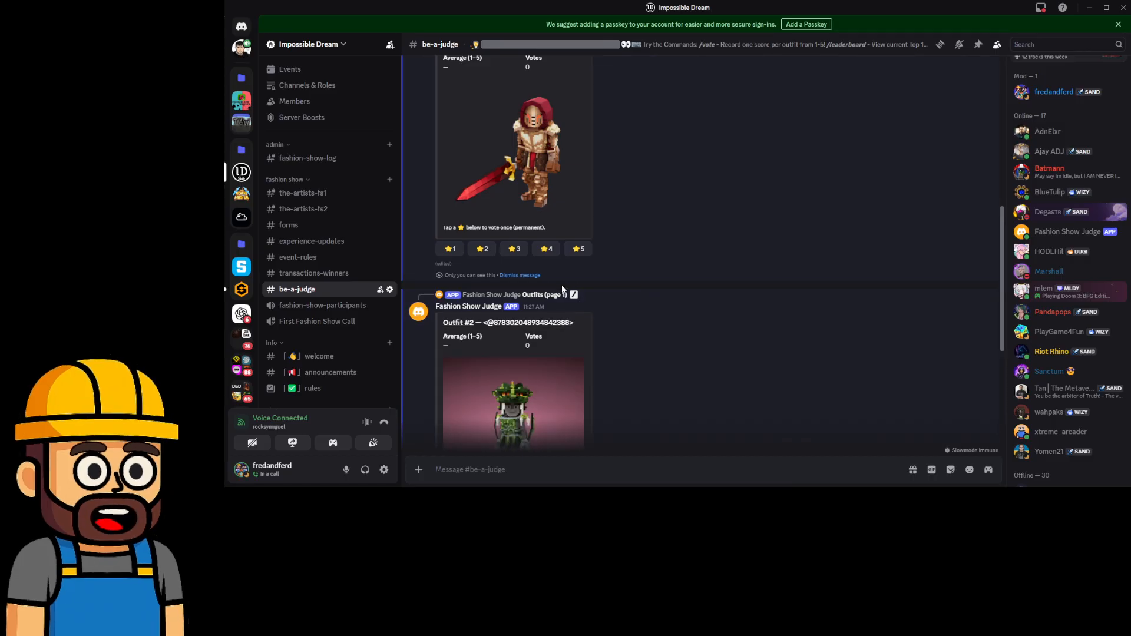
scroll(467, 278, "up", 3)
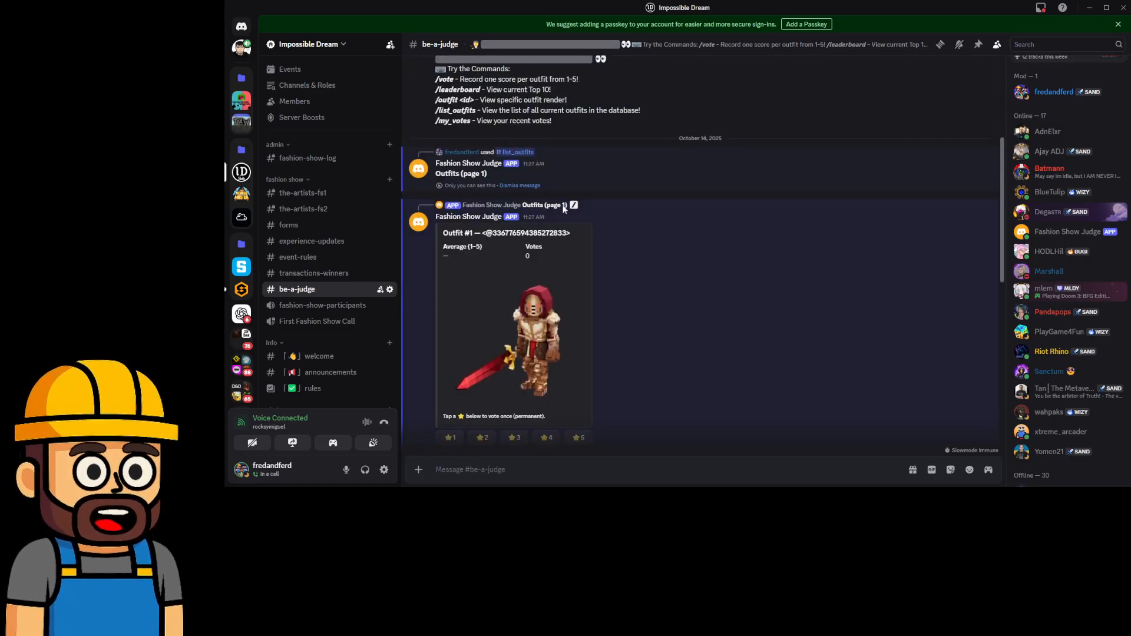
scroll(694, 341, "down", 2)
scroll(862, 317, "up", 1)
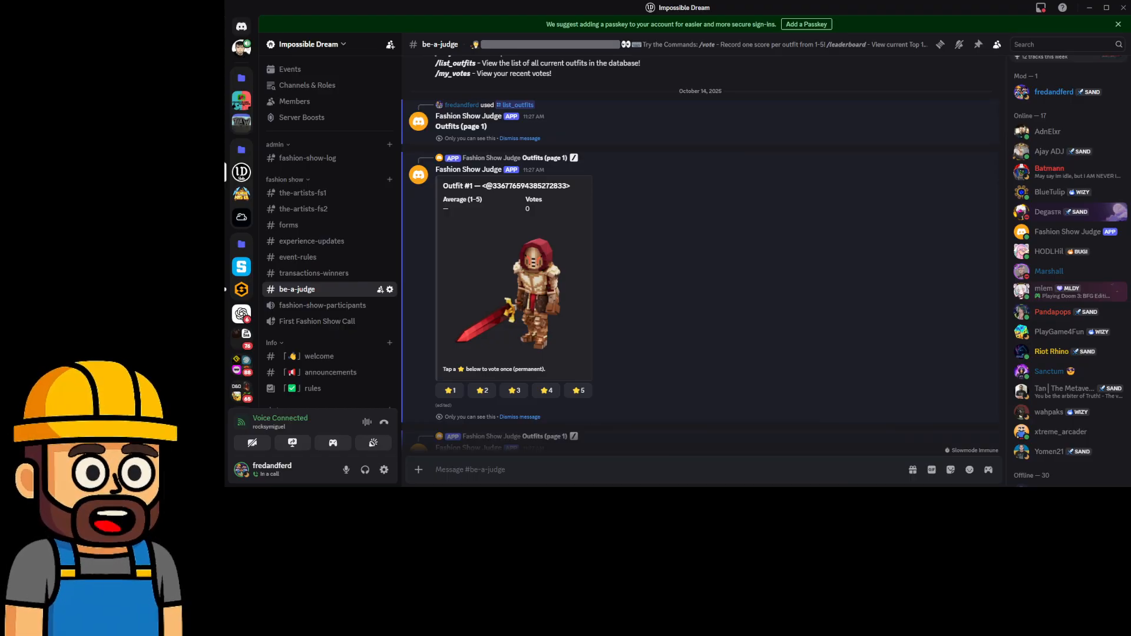
scroll(780, 340, "up", 10)
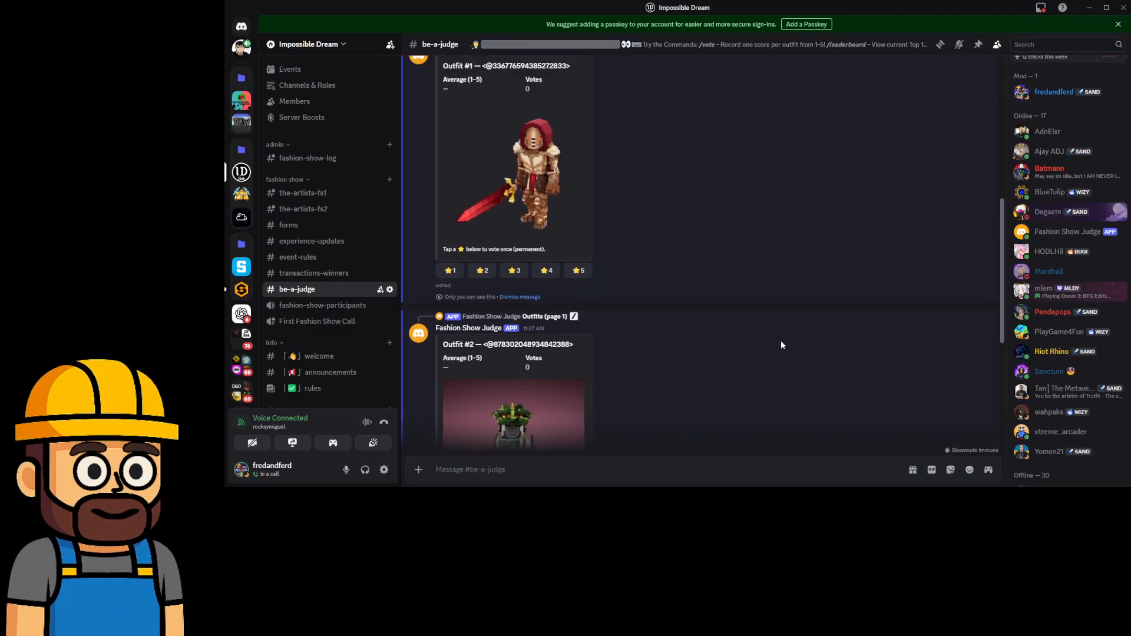
scroll(772, 348, "down", 3)
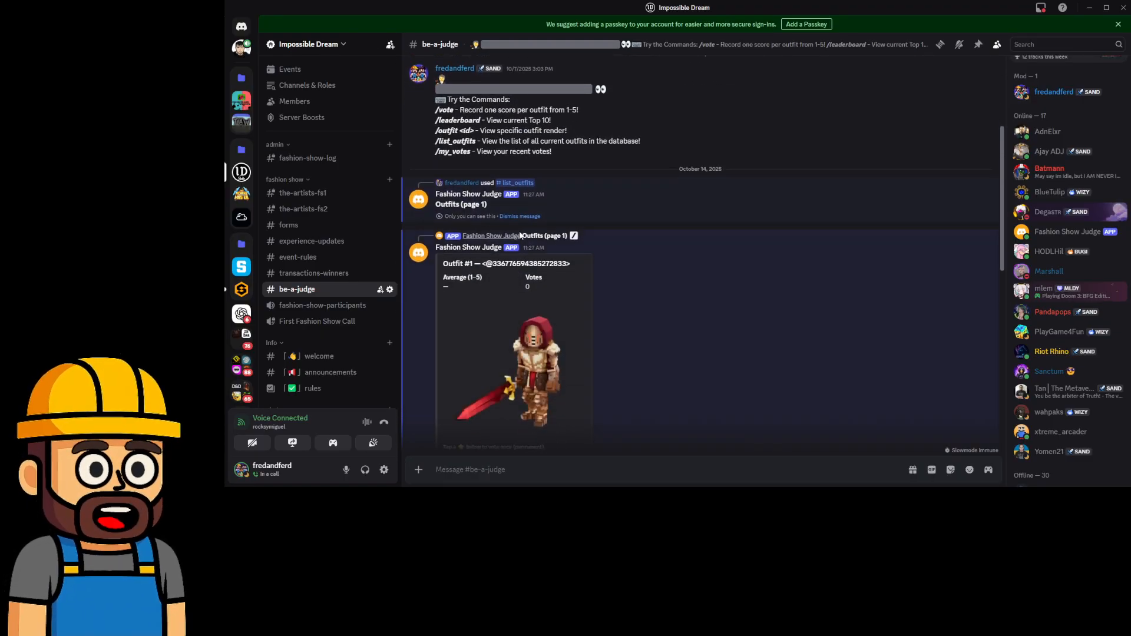
scroll(642, 248, "down", 3)
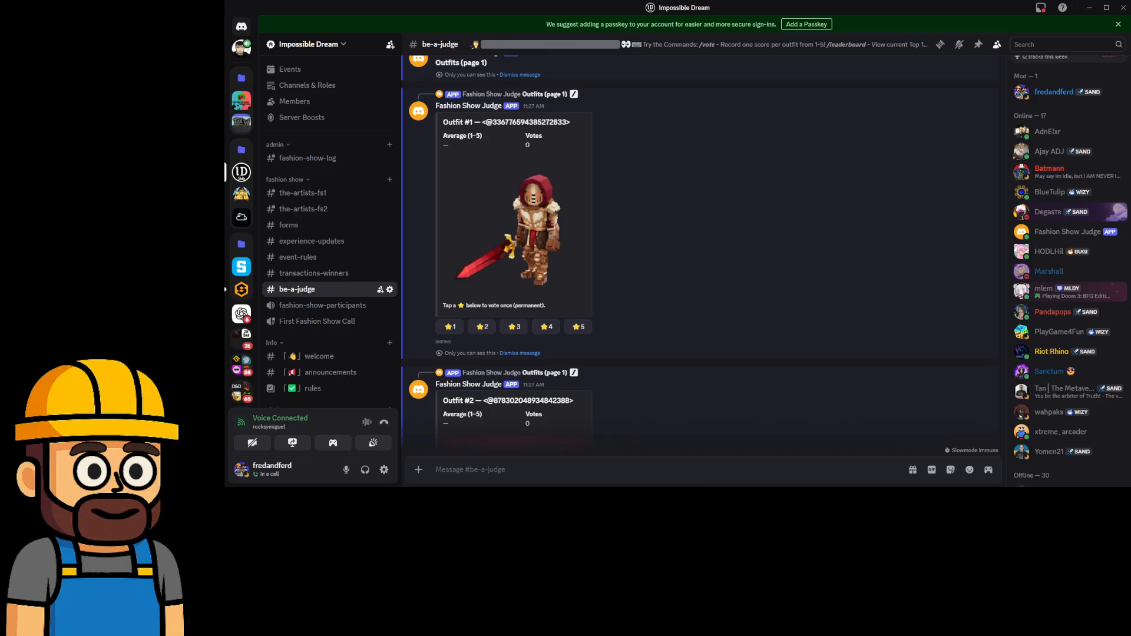
scroll(662, 274, "up", 5)
scroll(660, 277, "down", 5)
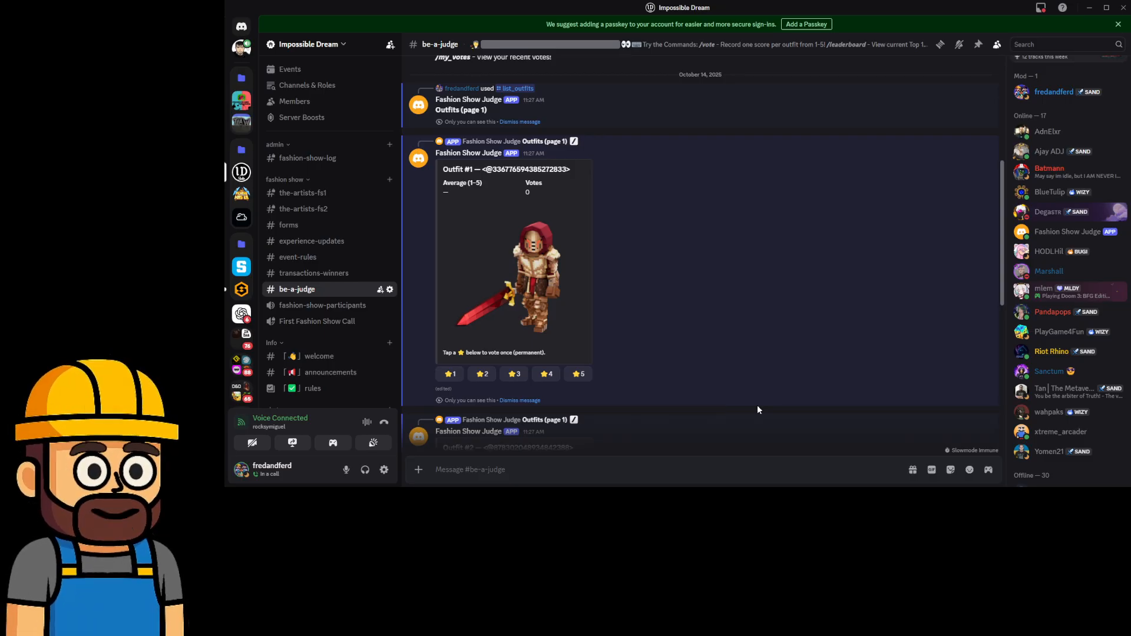
Expand outfits #3 and #4 into their star-vote render cards.
scroll(545, 291, "up", 5)
scroll(540, 309, "down", 10)
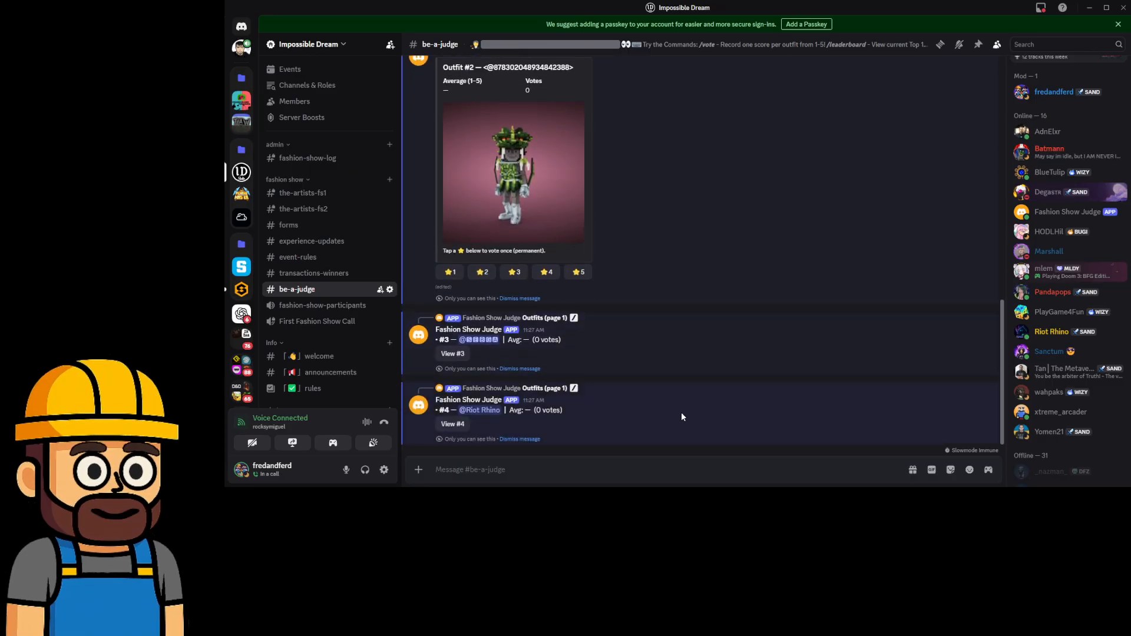
left_click(452, 354)
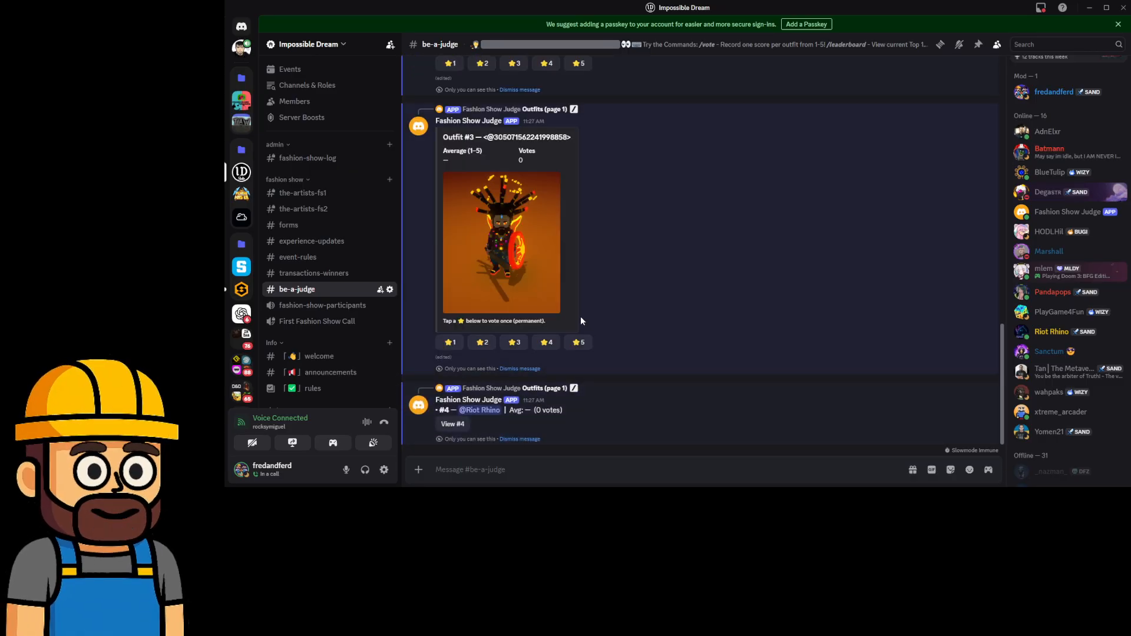
left_click(445, 425)
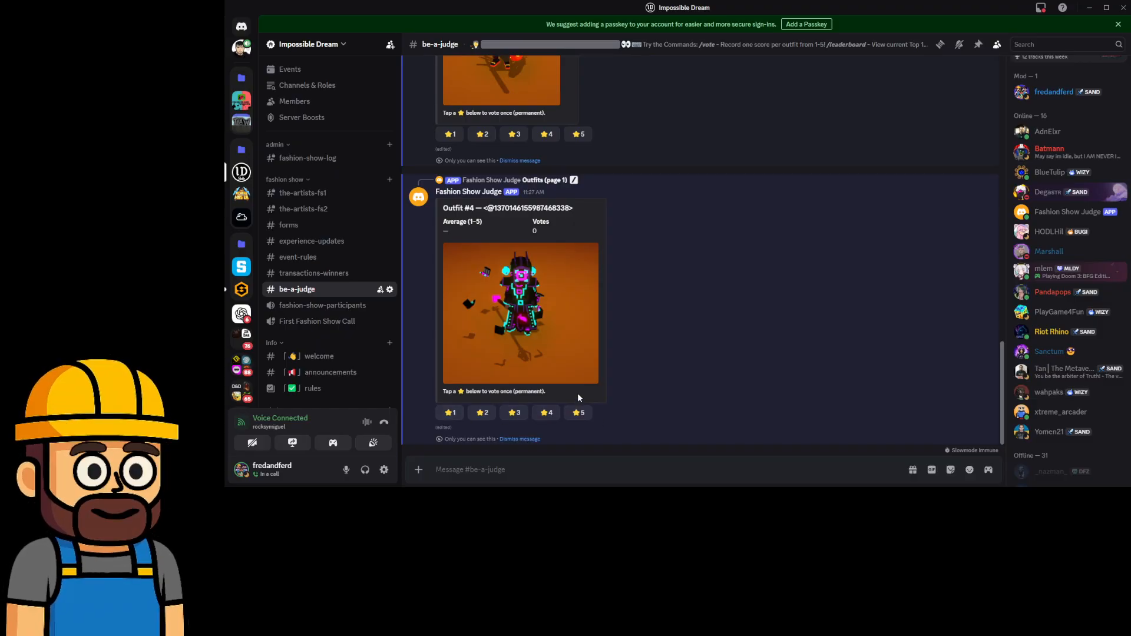
Scroll through all four outfit vote cards, each at 0 votes, and back up.
scroll(639, 366, "up", 10)
scroll(641, 369, "up", 2)
scroll(487, 301, "down", 3)
scroll(458, 279, "up", 1)
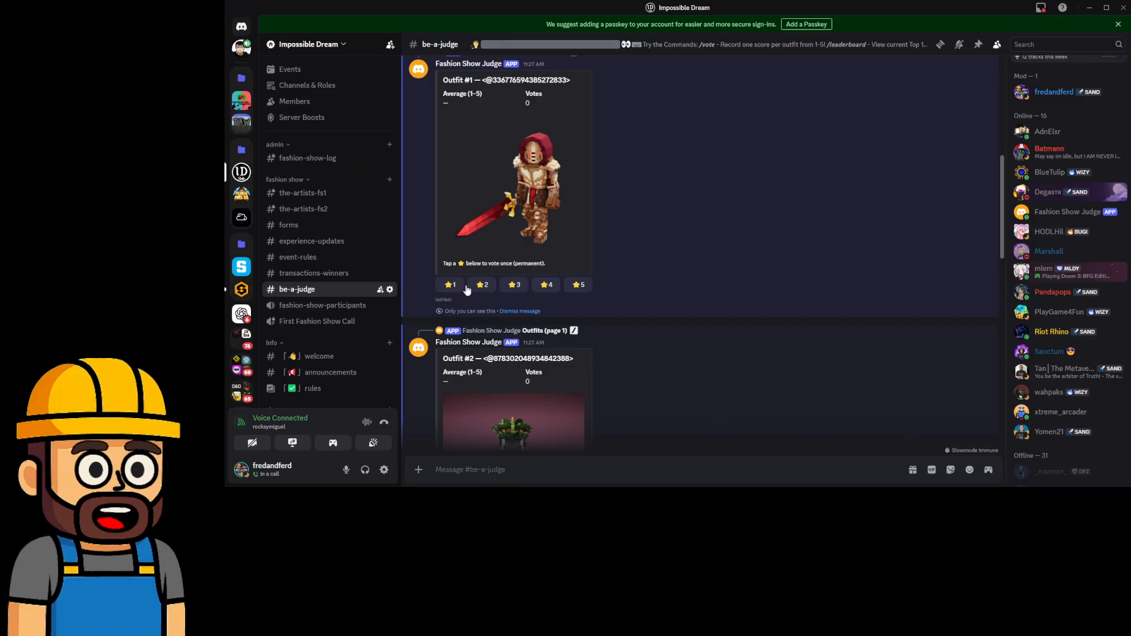
scroll(447, 307, "down", 4)
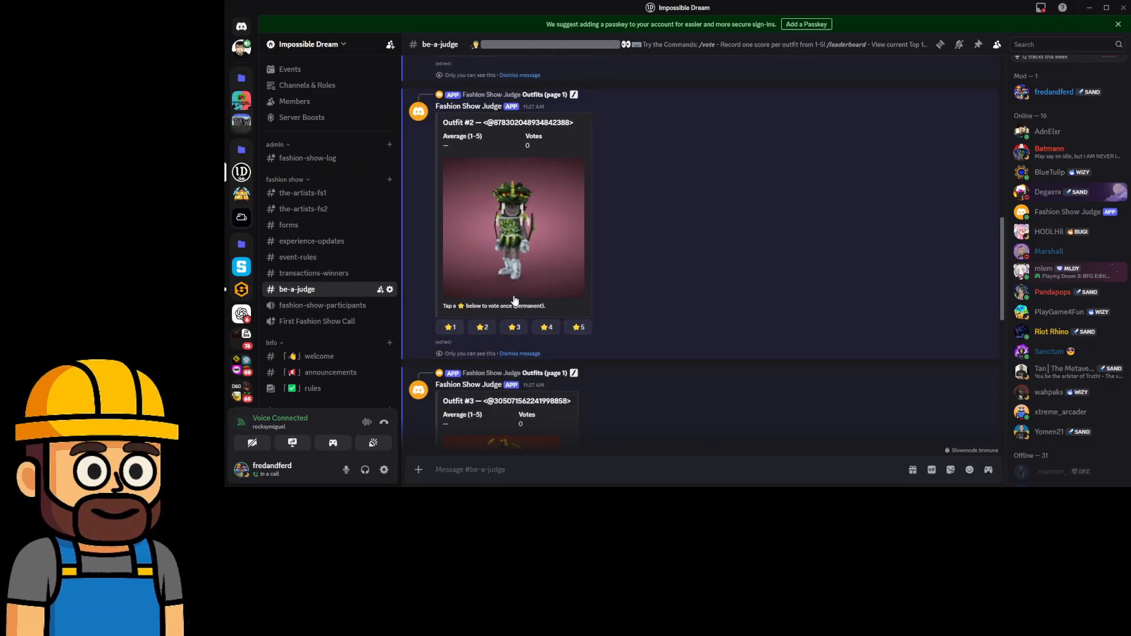
scroll(504, 327, "down", 1)
scroll(504, 327, "down", 2)
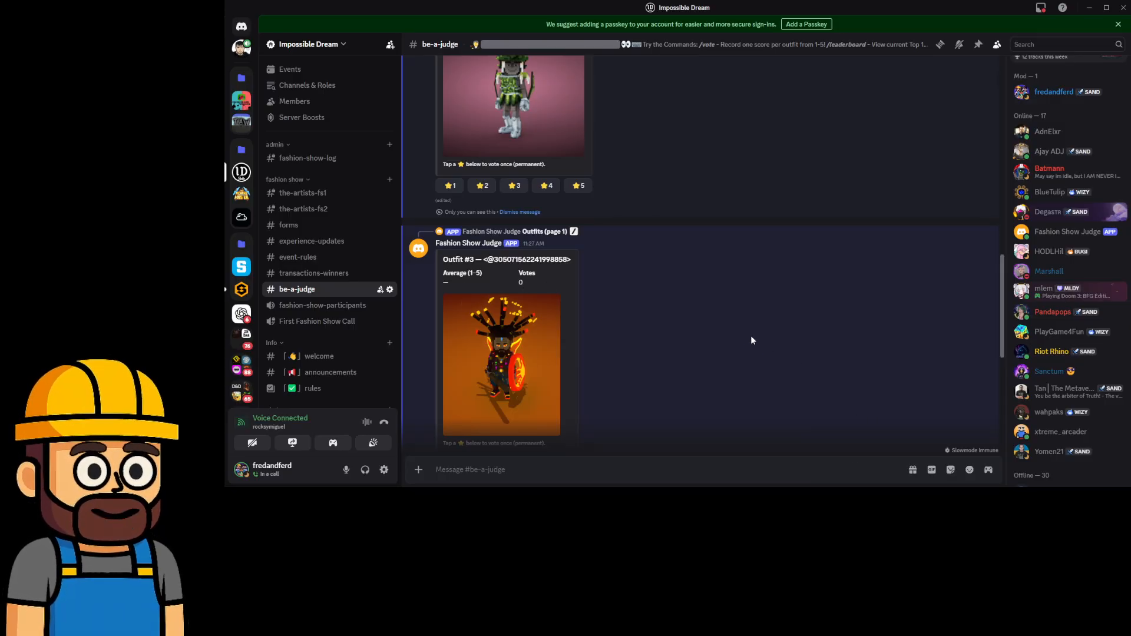
scroll(756, 340, "down", 5)
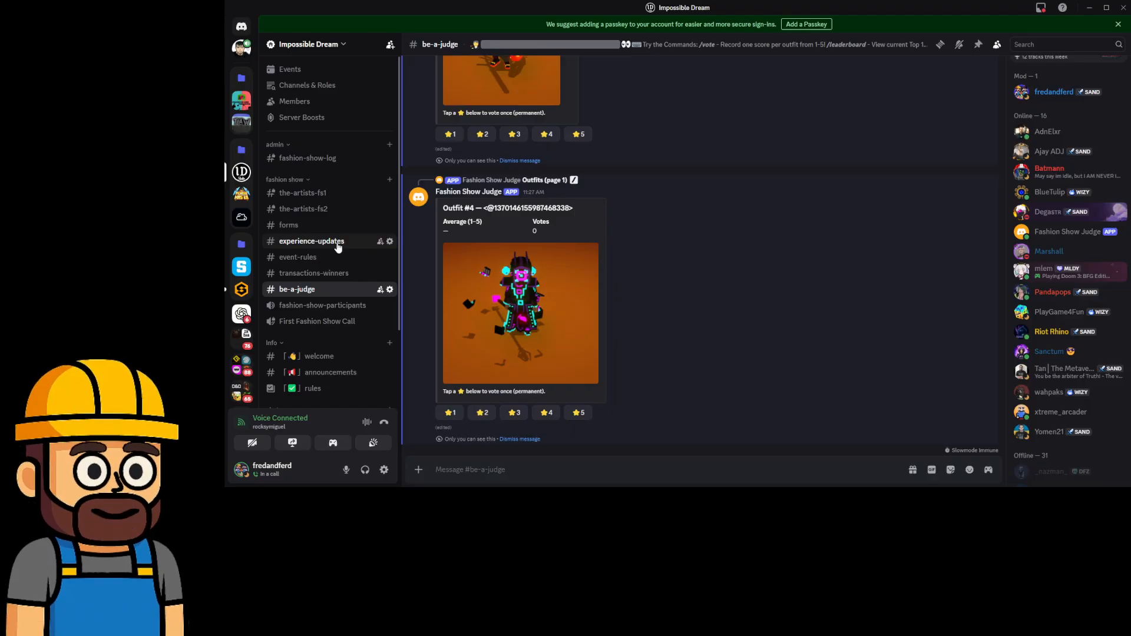
scroll(330, 244, "down", 3)
scroll(772, 349, "up", 15)
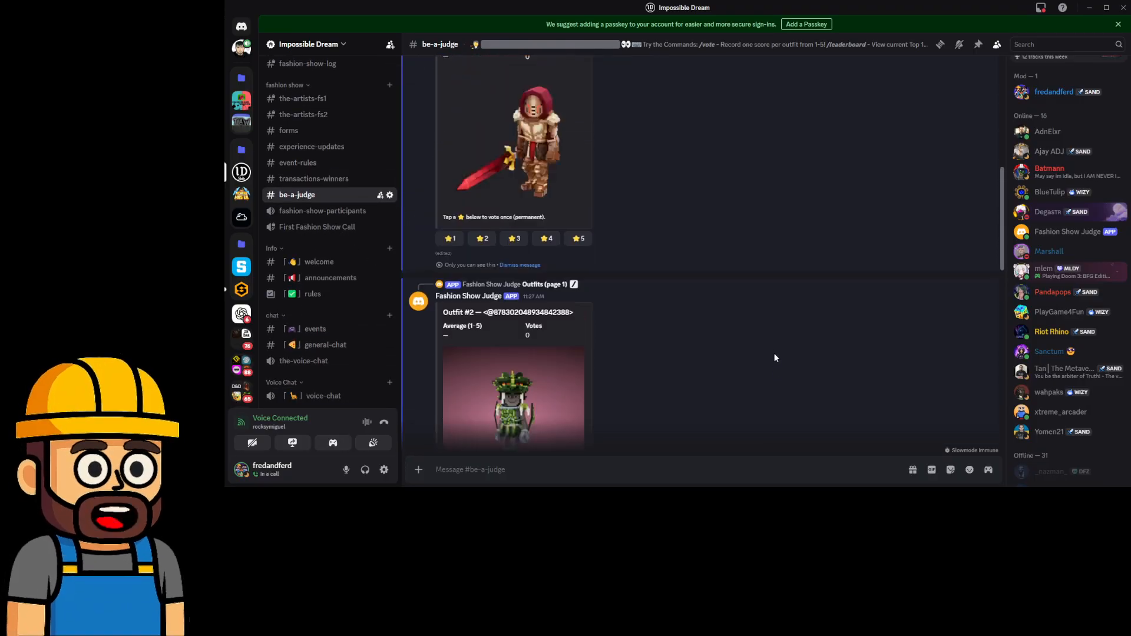
scroll(766, 351, "up", 2)
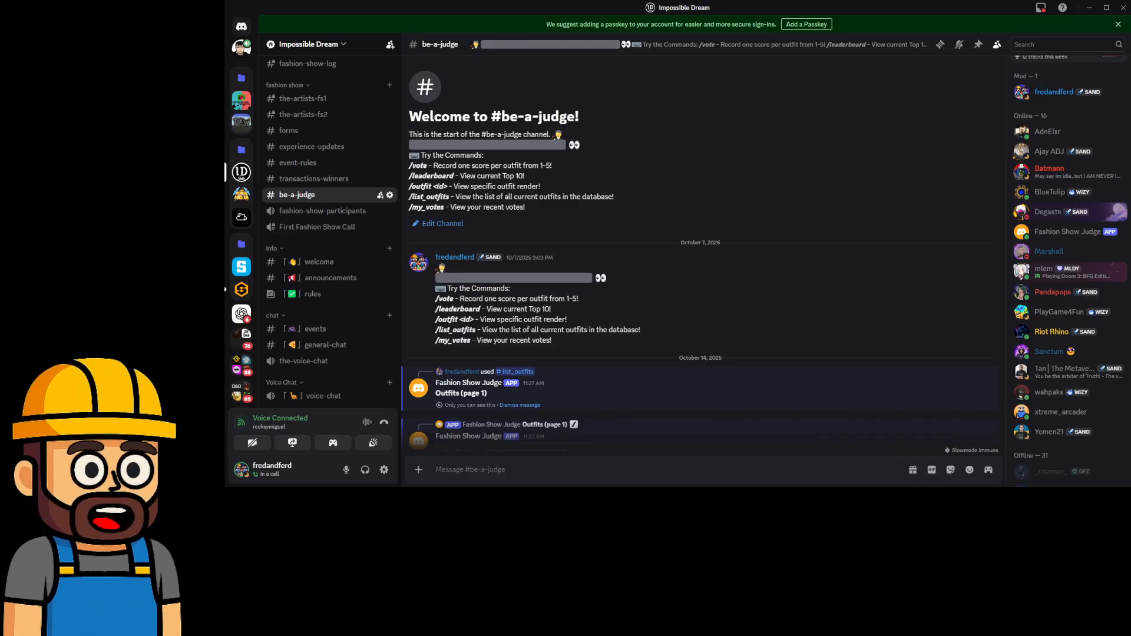
left_click(1088, 10)
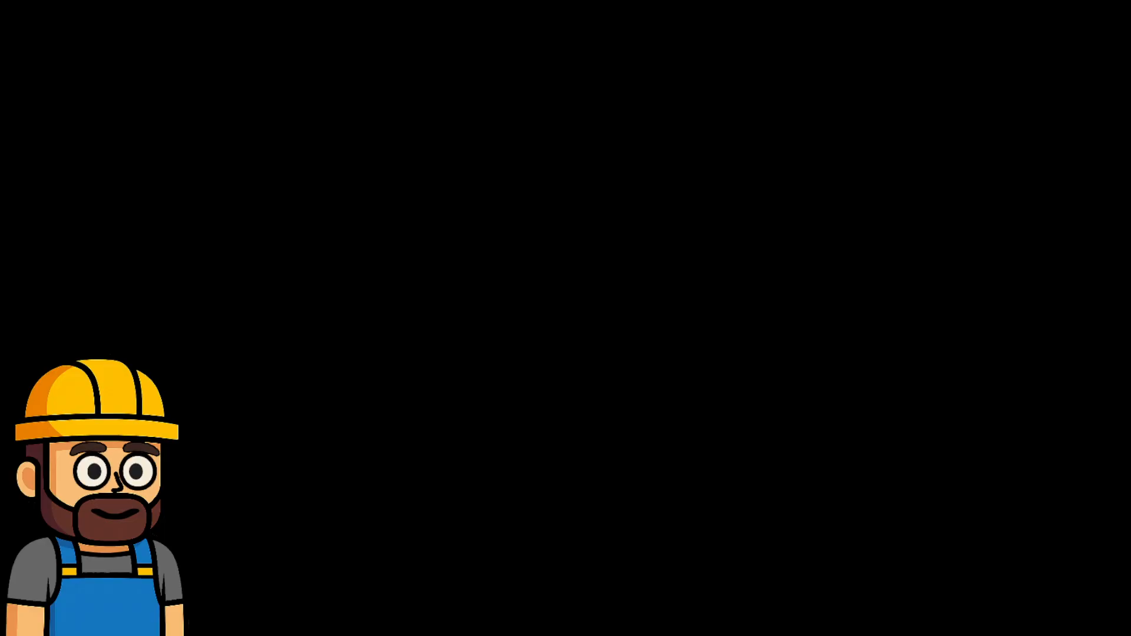
key("alt+Tab")
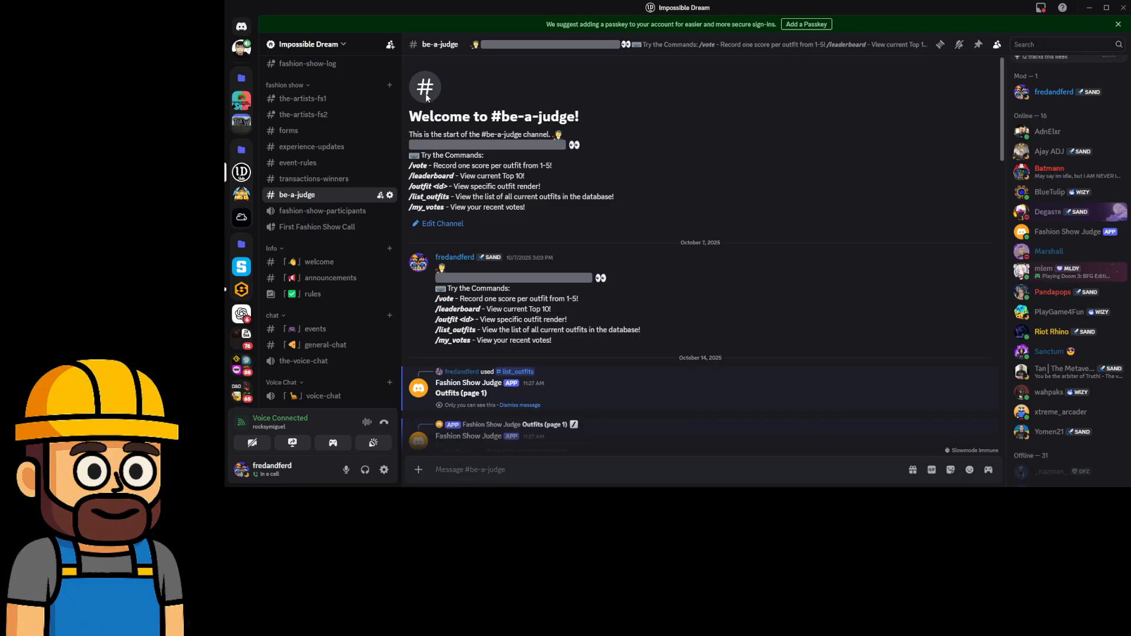
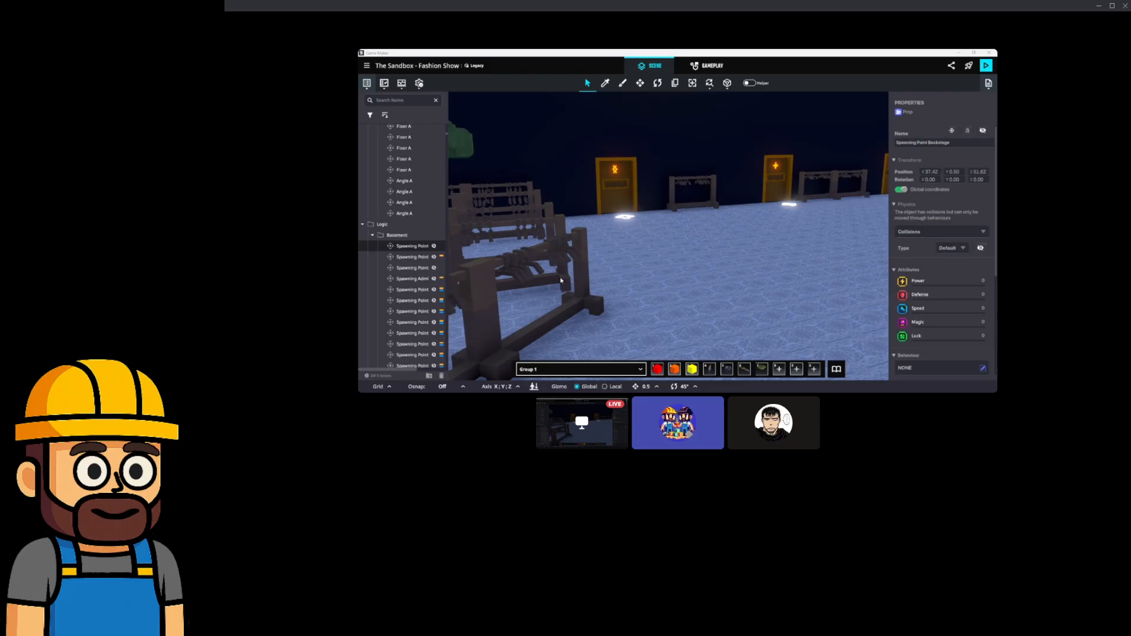
Duplicate the foreground hanger rack and drag the copy toward the far wall.
middle_click_drag(507, 237, 516, 243)
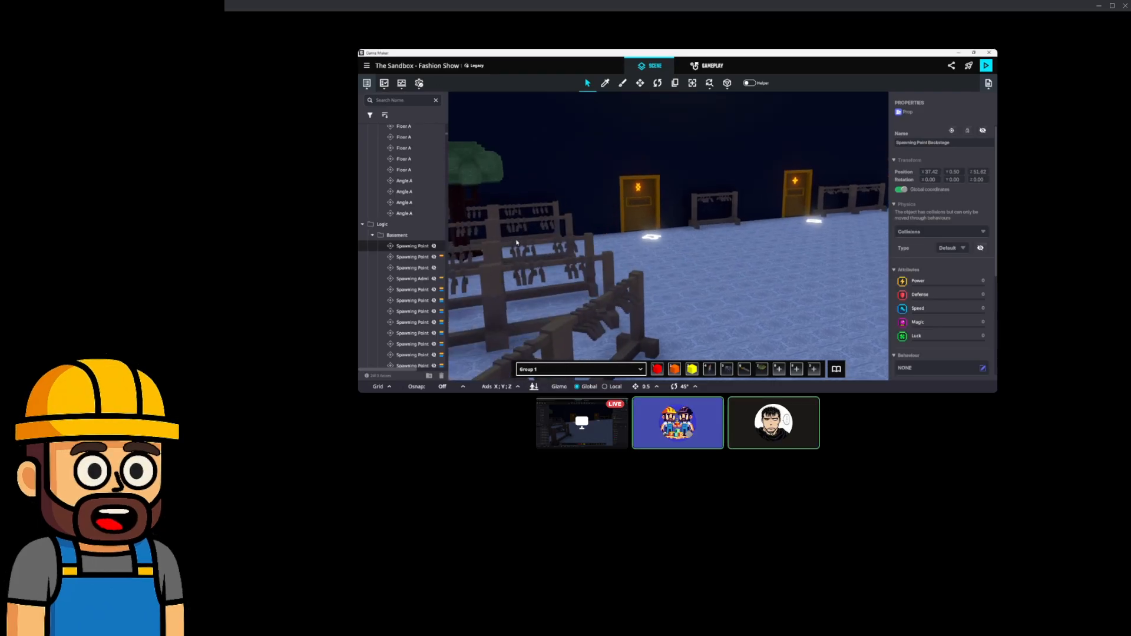
left_click(548, 282)
middle_click_drag(595, 288, 575, 280)
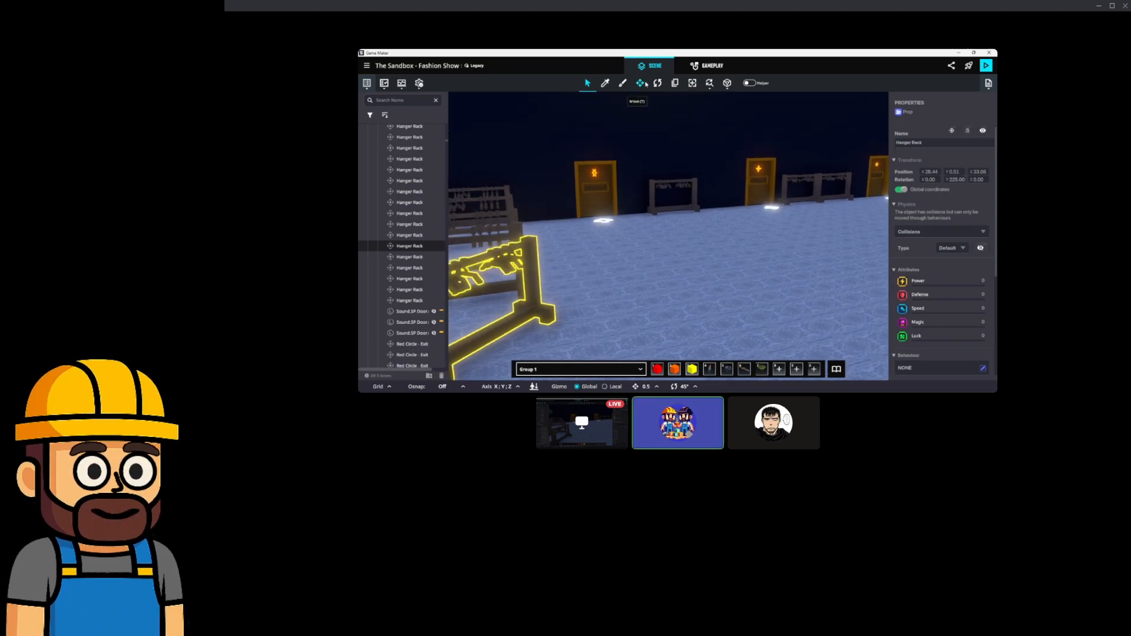
key("ctrl+d")
left_click_drag(503, 337, 624, 222)
scroll(625, 222, "up", 6)
Shift the copied rack a little to the left and frame the view on it.
key("f")
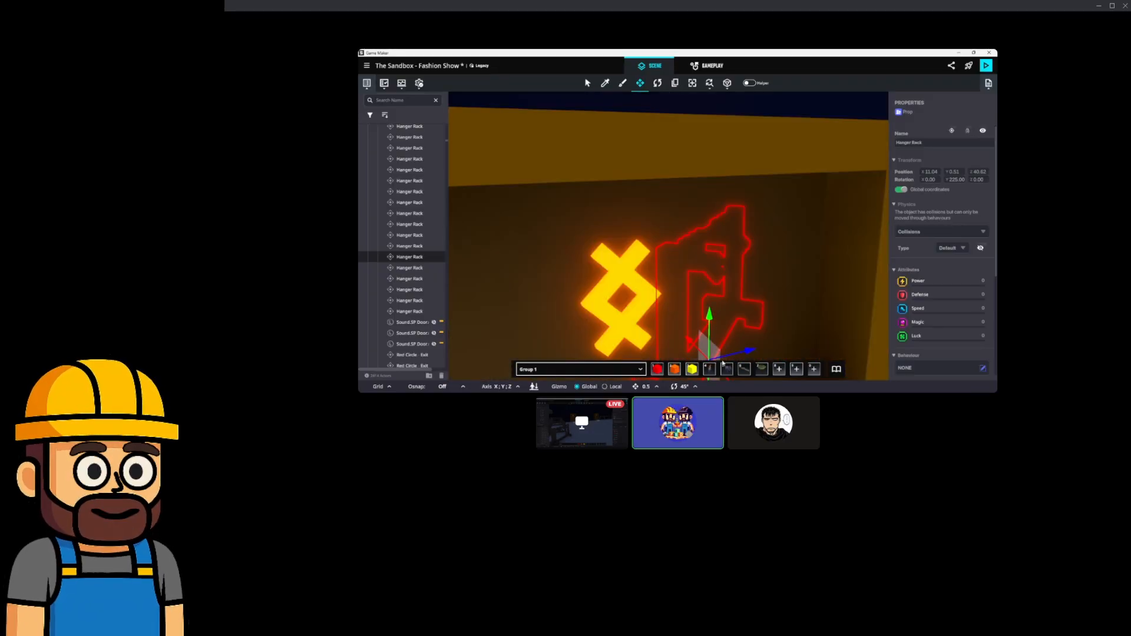
left_click_drag(729, 360, 580, 274)
key("f")
key("w")
right_click_drag(660, 126, 686, 289)
Turn the copied rack sideways and nudge it against the wall, 2 units along Z.
left_click_drag(668, 312, 553, 117)
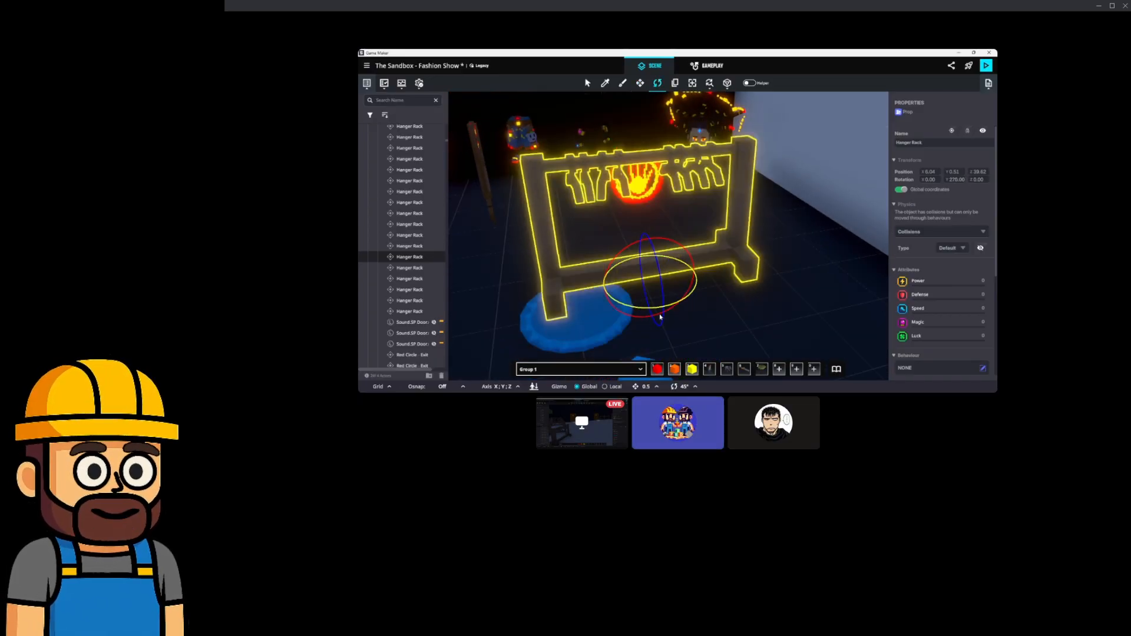
left_click_drag(664, 283, 633, 177)
right_click_drag(642, 254, 728, 268)
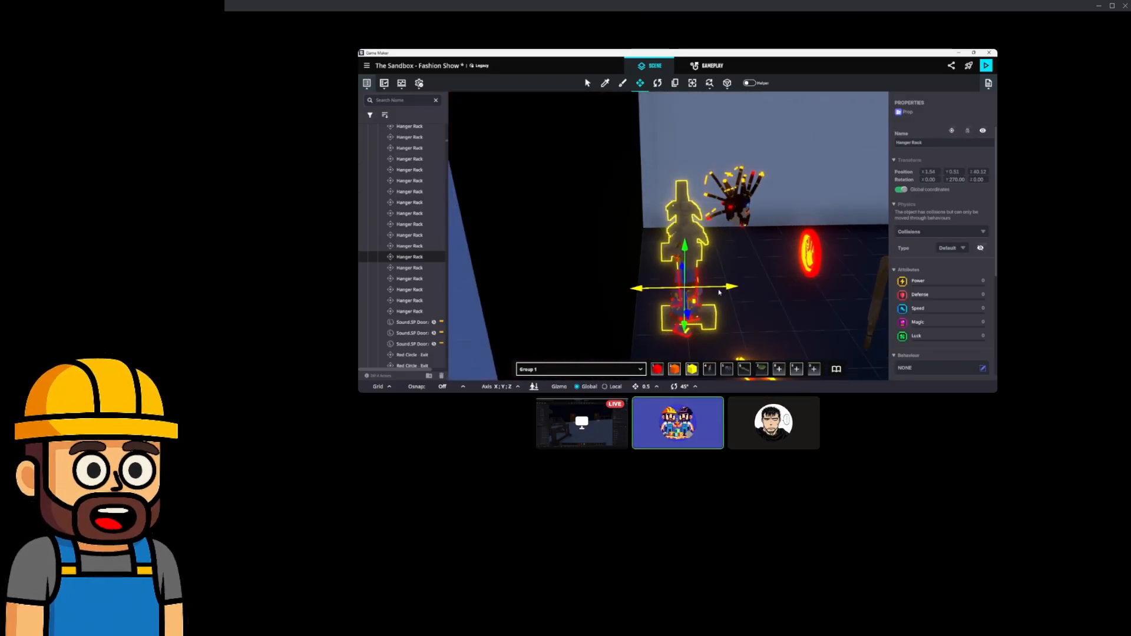
left_click_drag(724, 291, 702, 289)
right_click_drag(702, 288, 611, 275)
left_click_drag(676, 253, 741, 262)
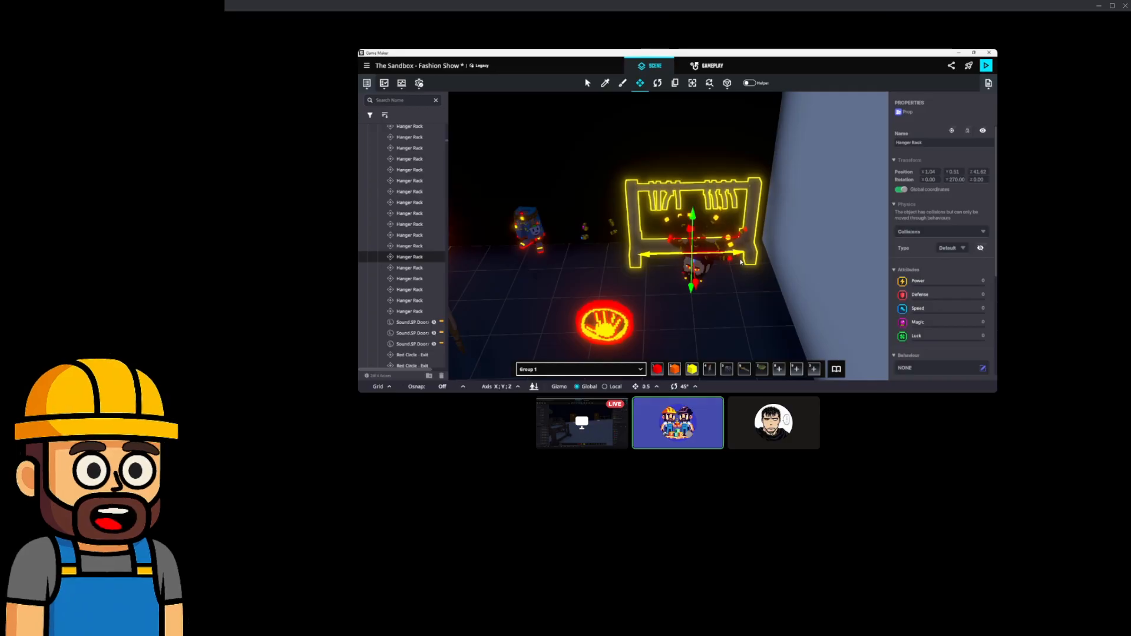
Round the rack's position to X 1 and Z 42.
left_click(979, 172)
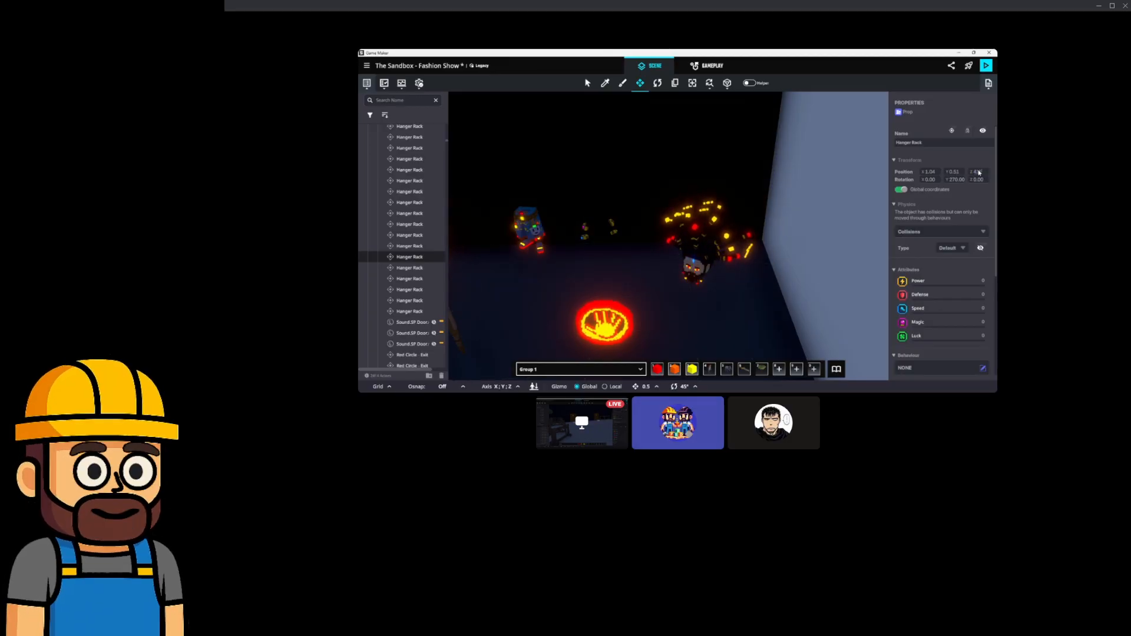
key("BackSpace")
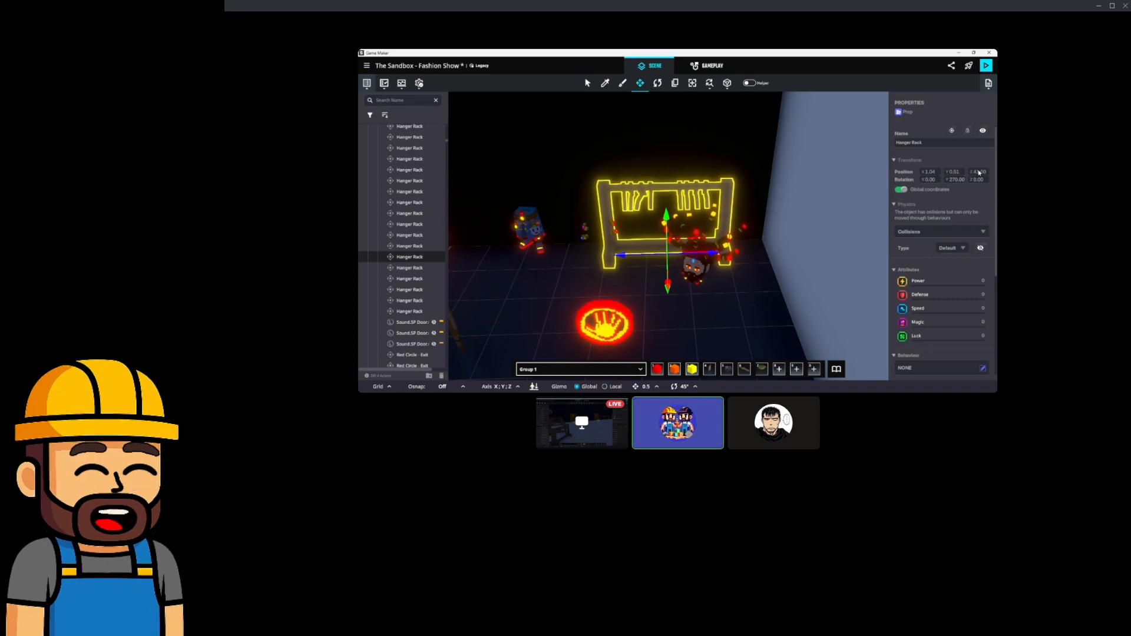
left_click(929, 172)
type("1")
key("Return")
left_click_drag(714, 253, 745, 257)
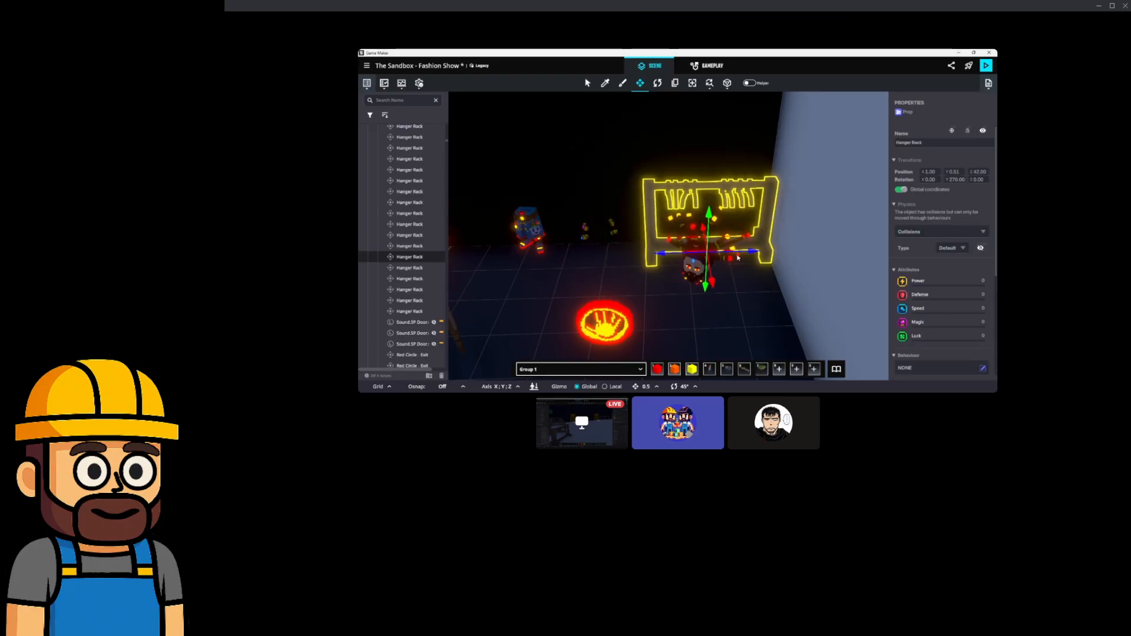
Make two more rack copies and line them up along the wall, the first at Z 39.5.
key("ctrl+d")
left_click_drag(744, 255, 612, 258)
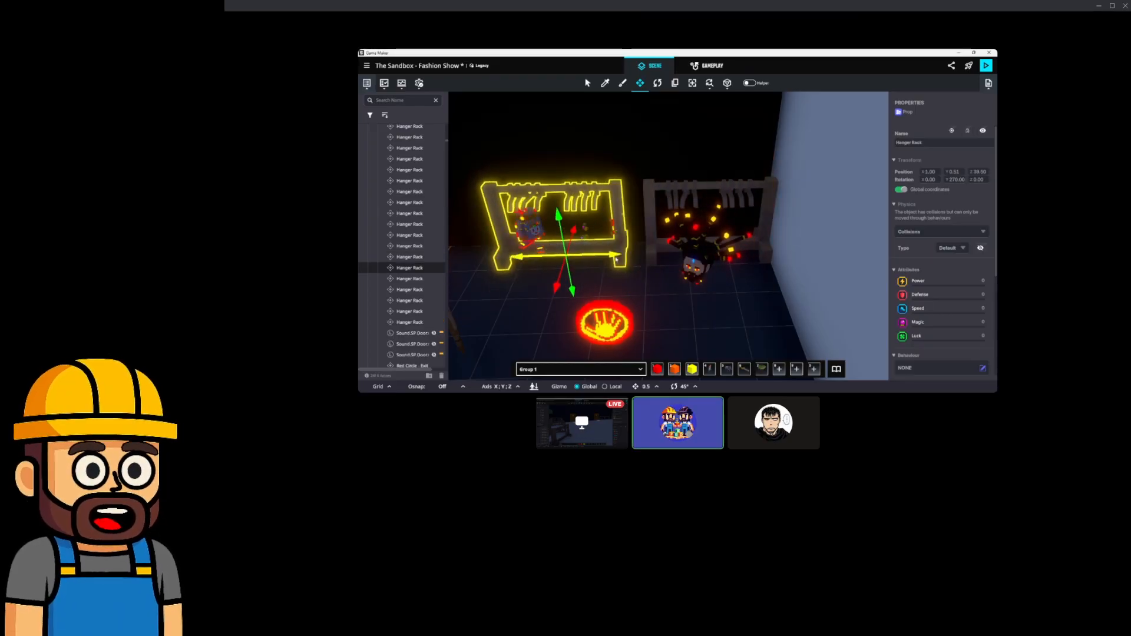
middle_click_drag(613, 258, 727, 255)
key("ctrl+d")
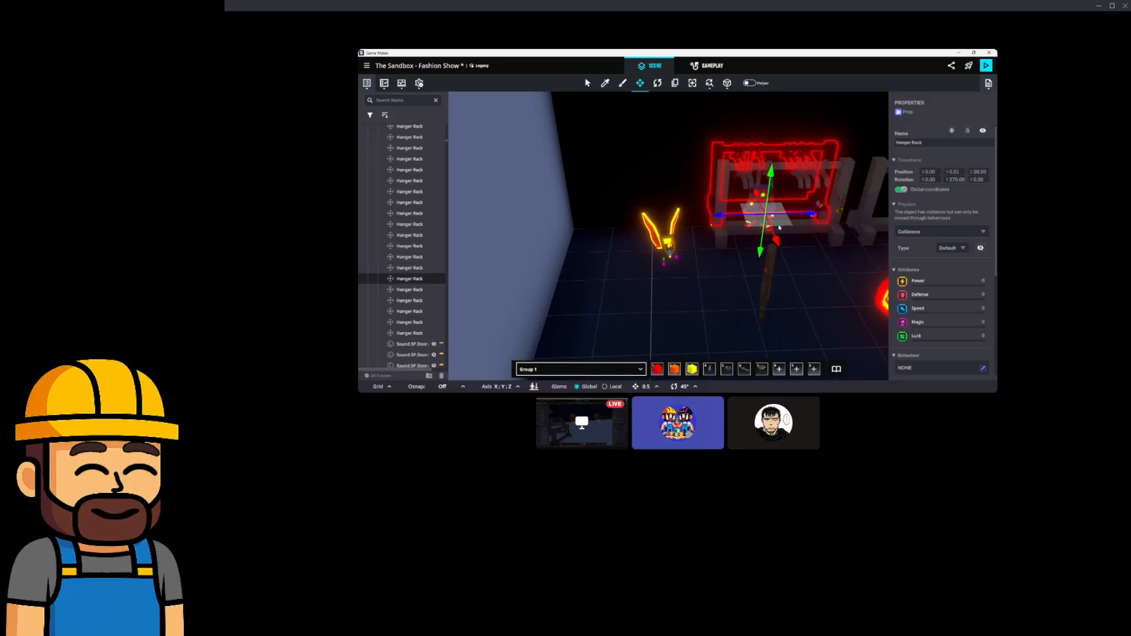
left_click_drag(778, 227, 641, 257)
Look over the room with the new racks and open the asset library.
key("d")
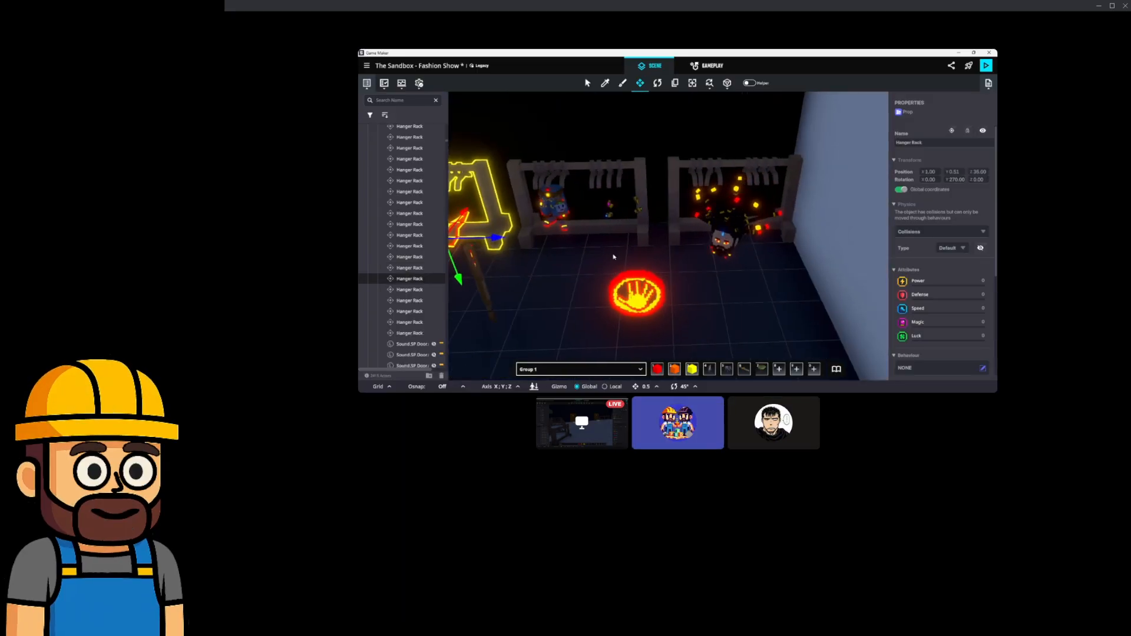
mouse_move(606, 233)
right_mouse_down()
mouse_move(606, 242)
mouse_move(626, 232)
right_mouse_up()
scroll(589, 265, "down", 3)
scroll(612, 264, "down", 12)
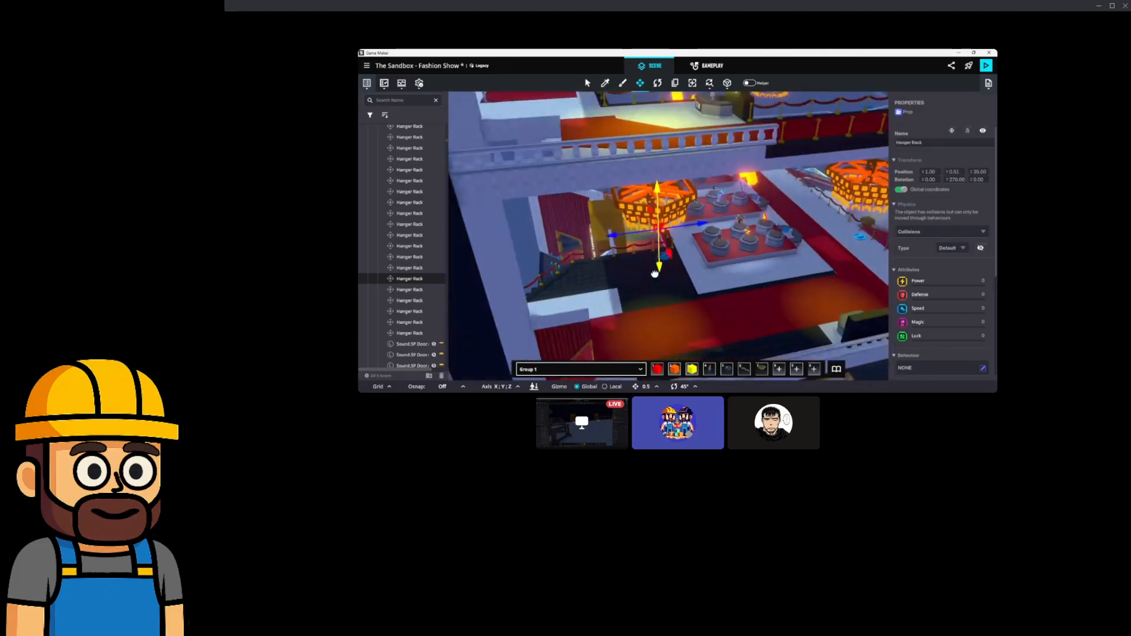
scroll(653, 271, "up", 12)
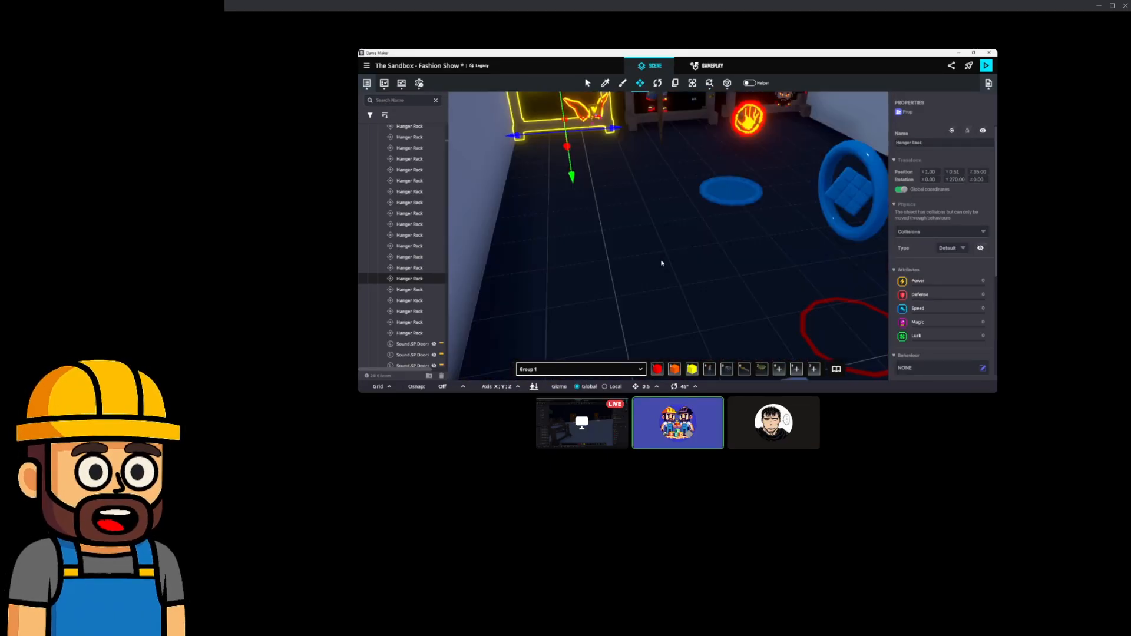
left_click(836, 369)
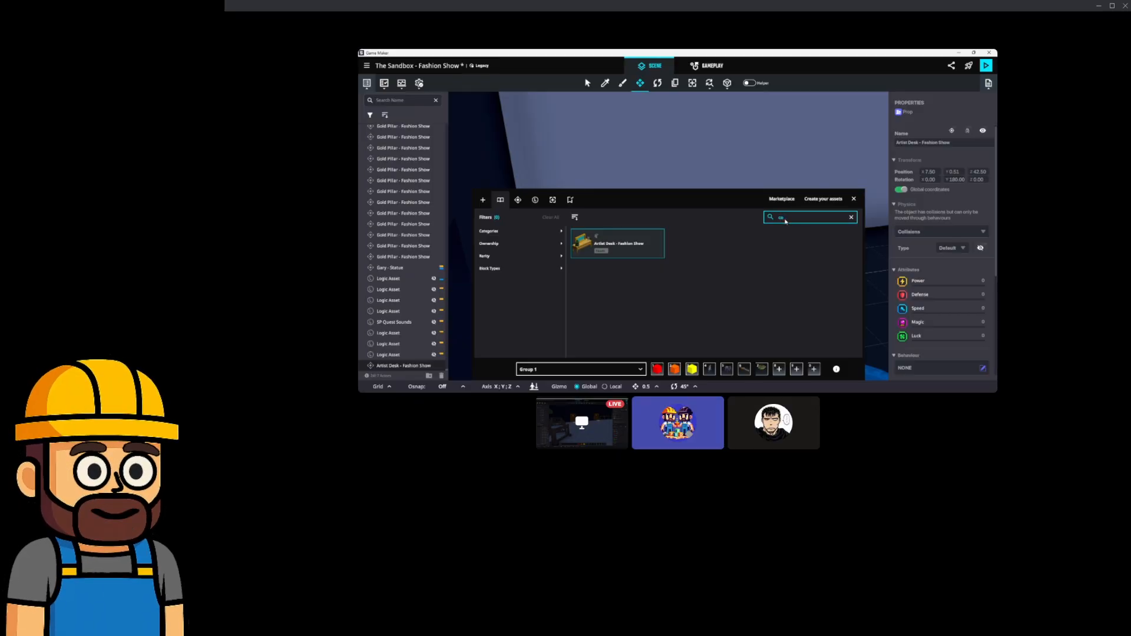
Place an Artist Desk, two Couch A pieces and a Couch Corner from the Fashion Show assets.
mouse_move(812, 156)
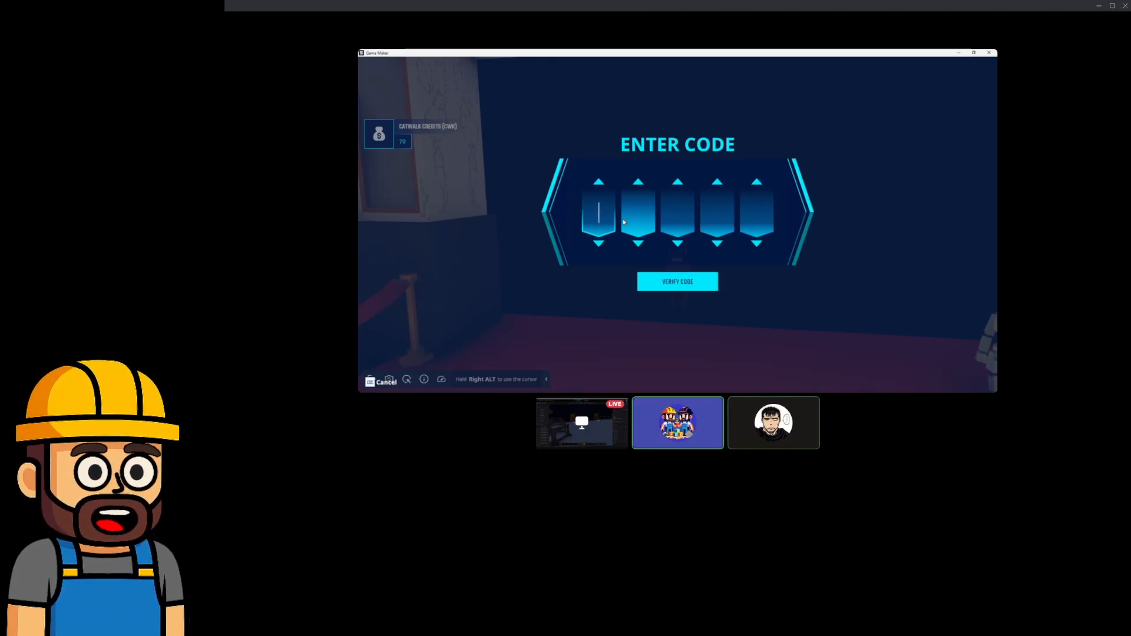
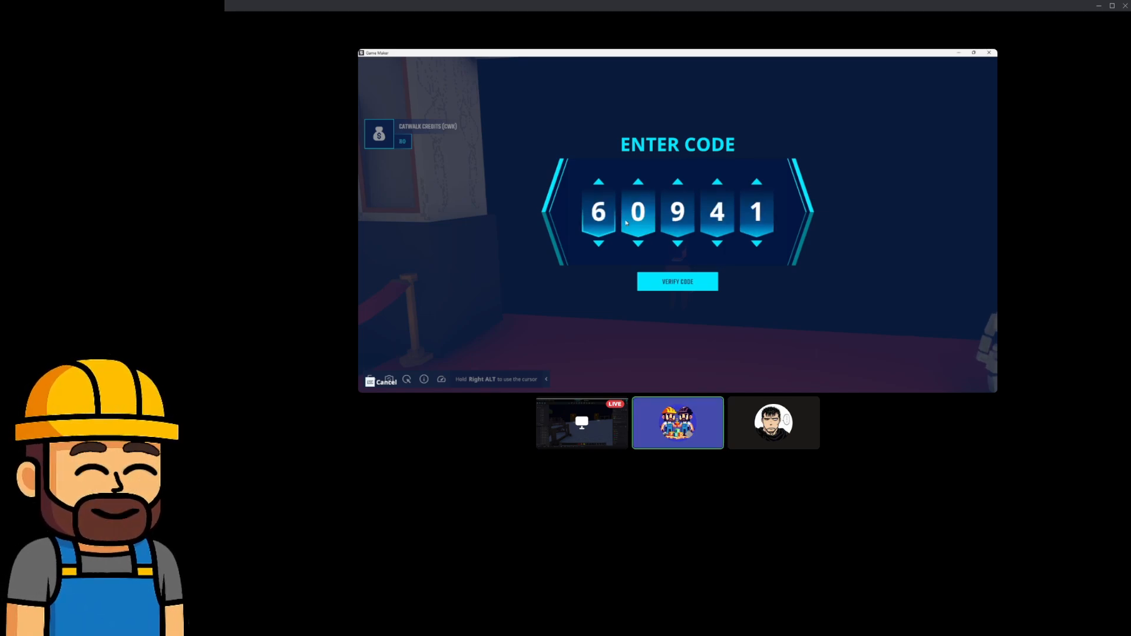
left_click(665, 280)
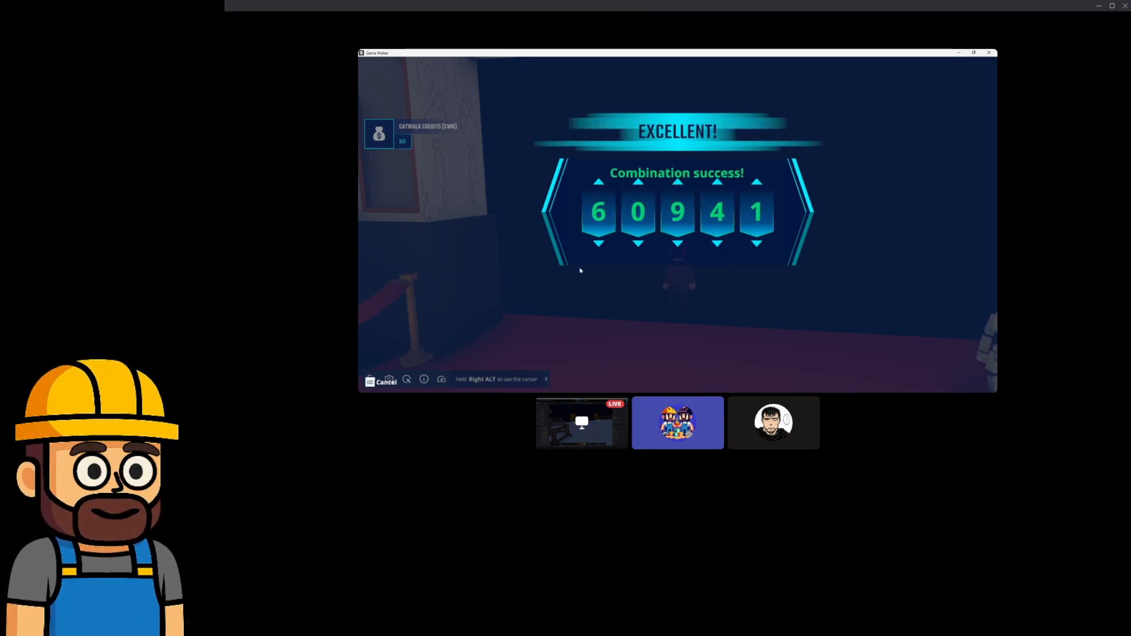
Dismiss the success panel and run the character through the Roles room into the glowing doors.
key("w")
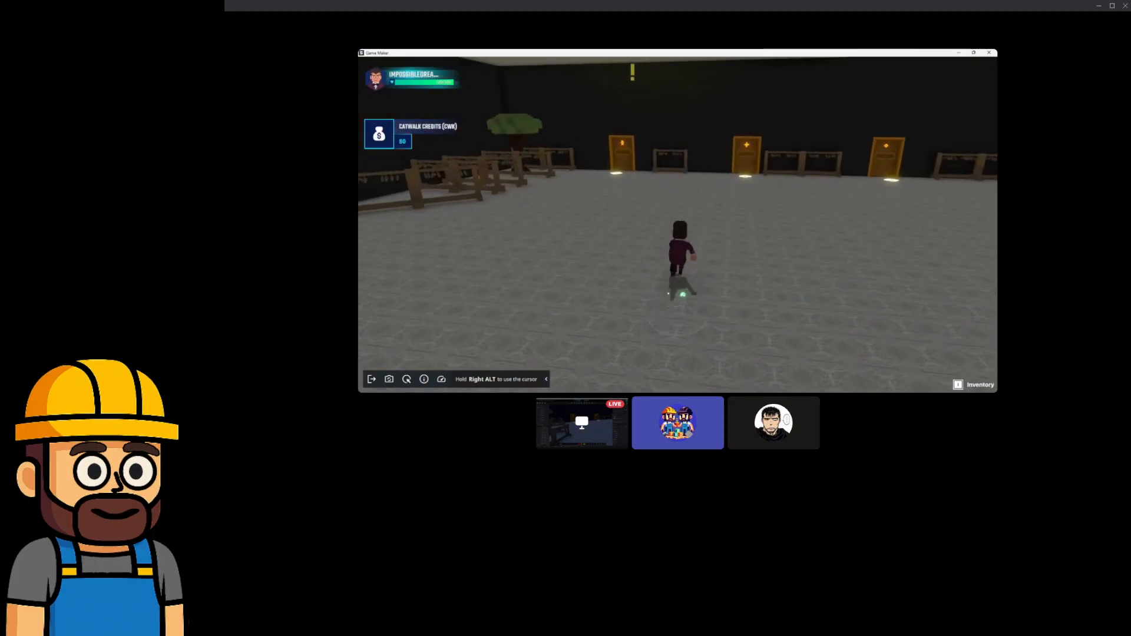
key("w")
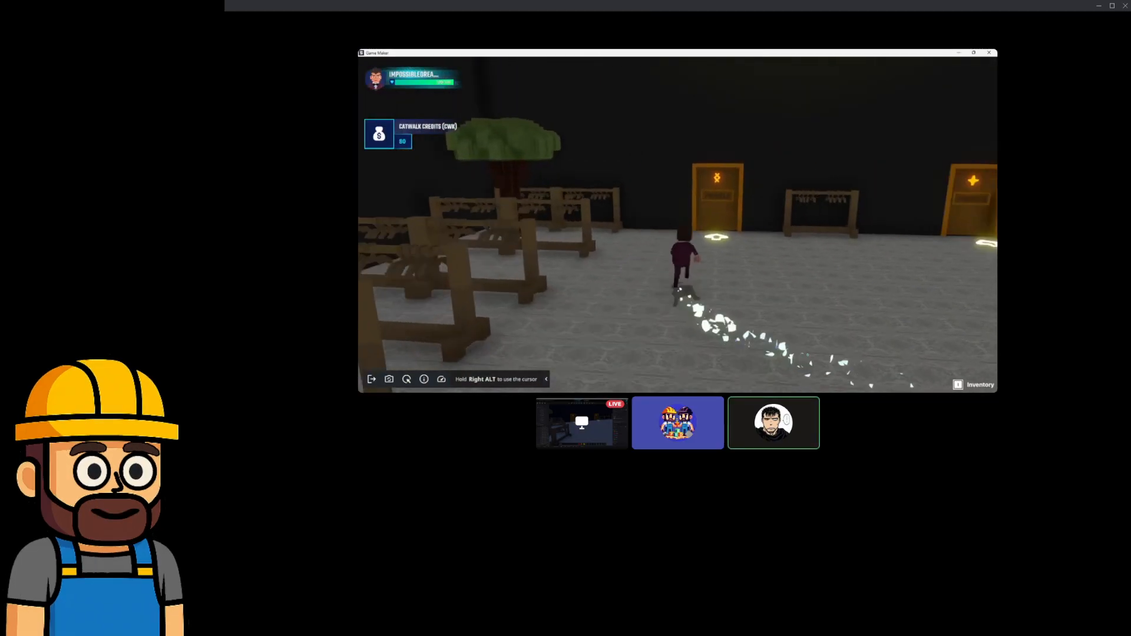
key("w")
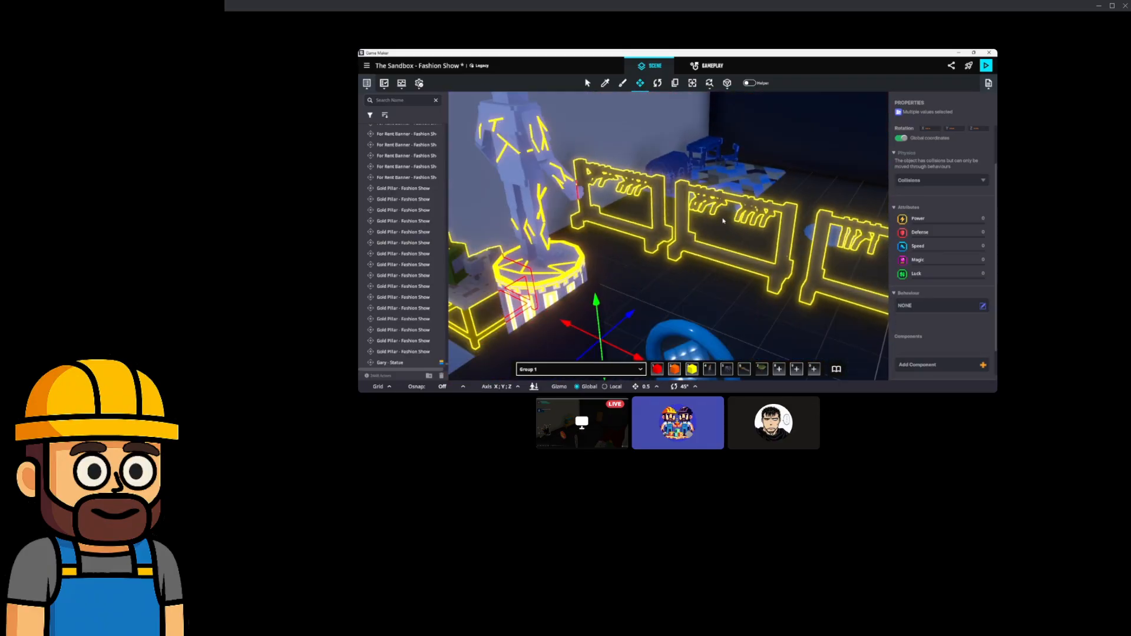
Move the rack group across the floor and slide the shelf desk to the right along X.
left_click_drag(688, 289, 796, 215)
right_click_drag(815, 201, 721, 207)
right_click_drag(722, 258, 778, 224)
middle_click_drag(778, 225, 767, 222)
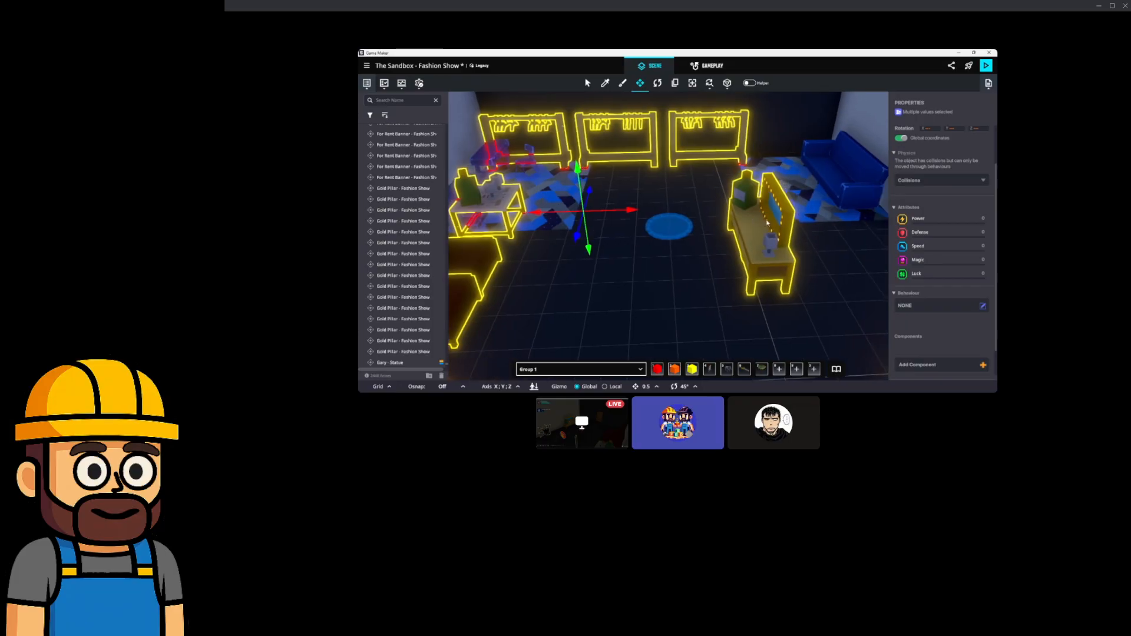
left_click(830, 183)
left_click(762, 221)
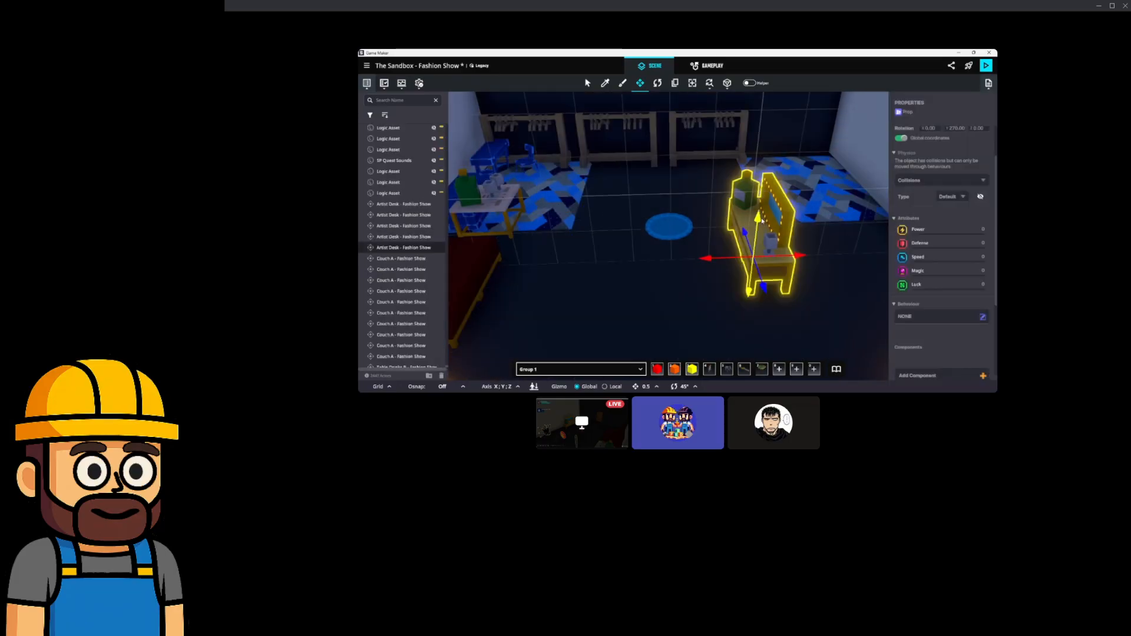
left_click_drag(796, 257, 915, 257)
right_click_drag(764, 238, 652, 215)
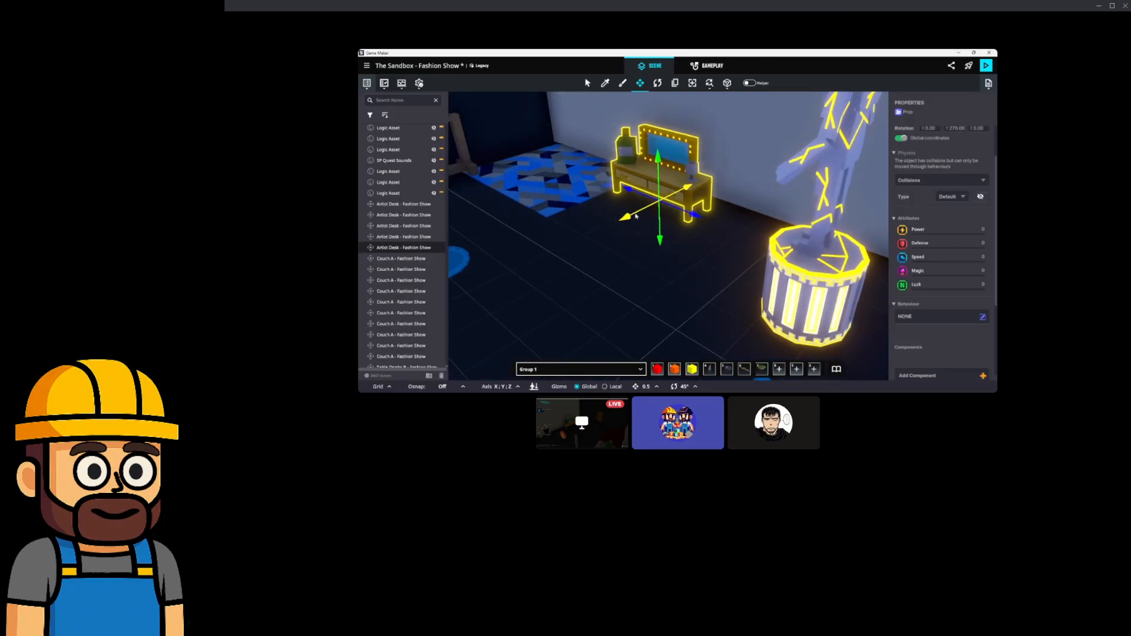
Duplicate the glowing statue onto the blue carpet and rotate it to 225 degrees.
left_click(795, 324)
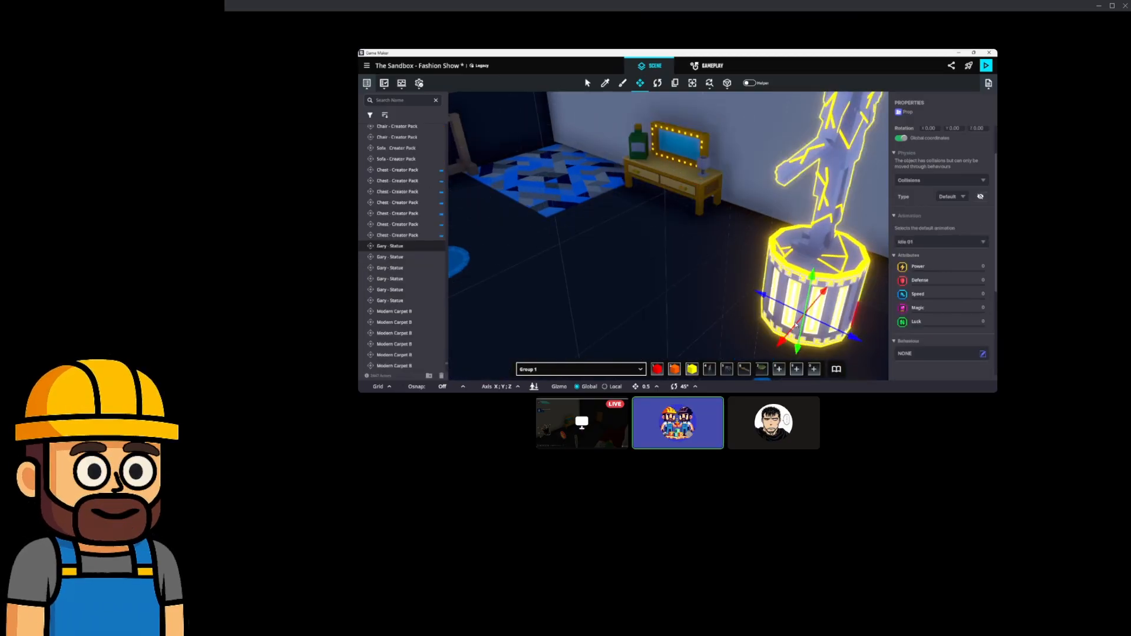
key("ctrl+d")
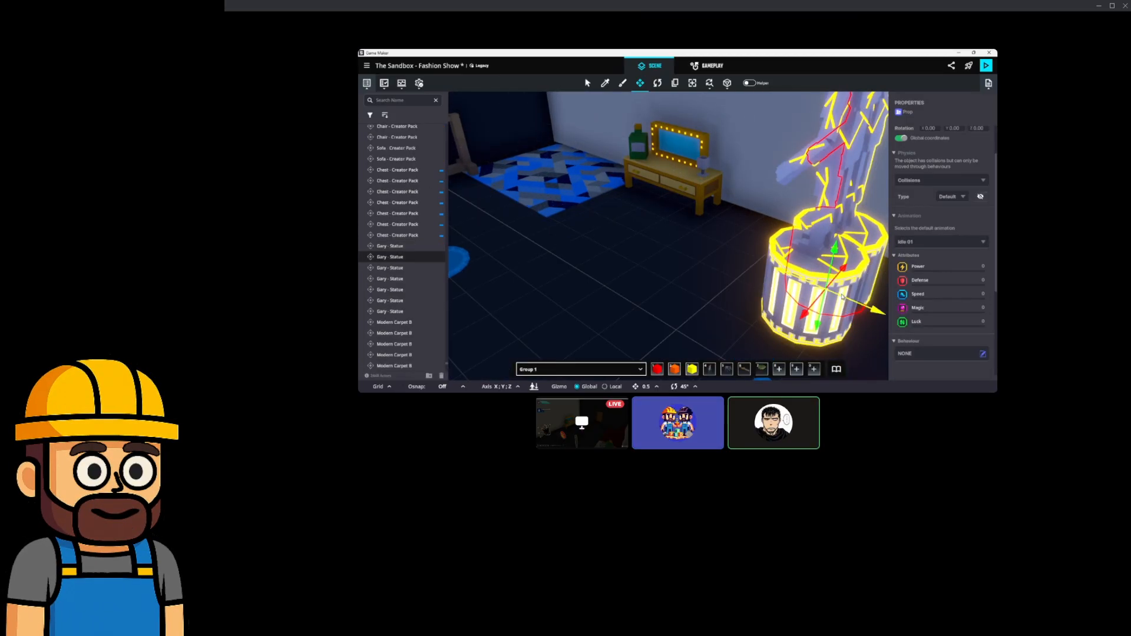
left_click_drag(831, 304, 584, 167)
right_click_drag(677, 170, 635, 100)
left_click_drag(583, 242, 615, 263)
left_click_drag(726, 264, 729, 254)
right_click_drag(730, 255, 642, 205)
Delete a chair, undoing an accidental deletion of a statue.
left_click(576, 184)
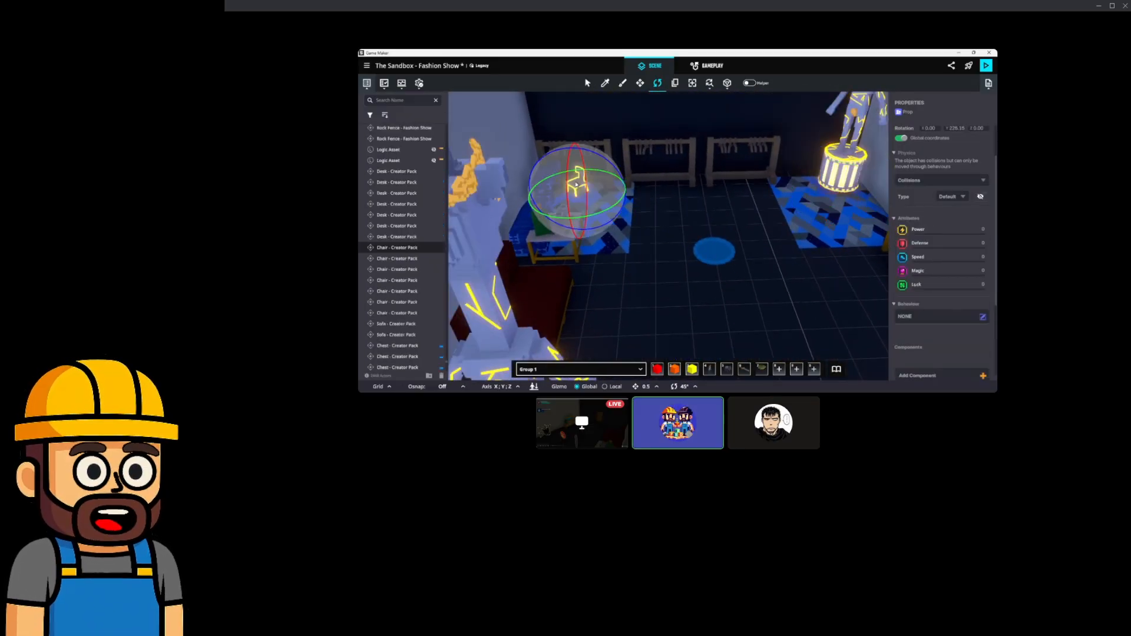
key("Delete")
left_click(488, 193)
key("Delete")
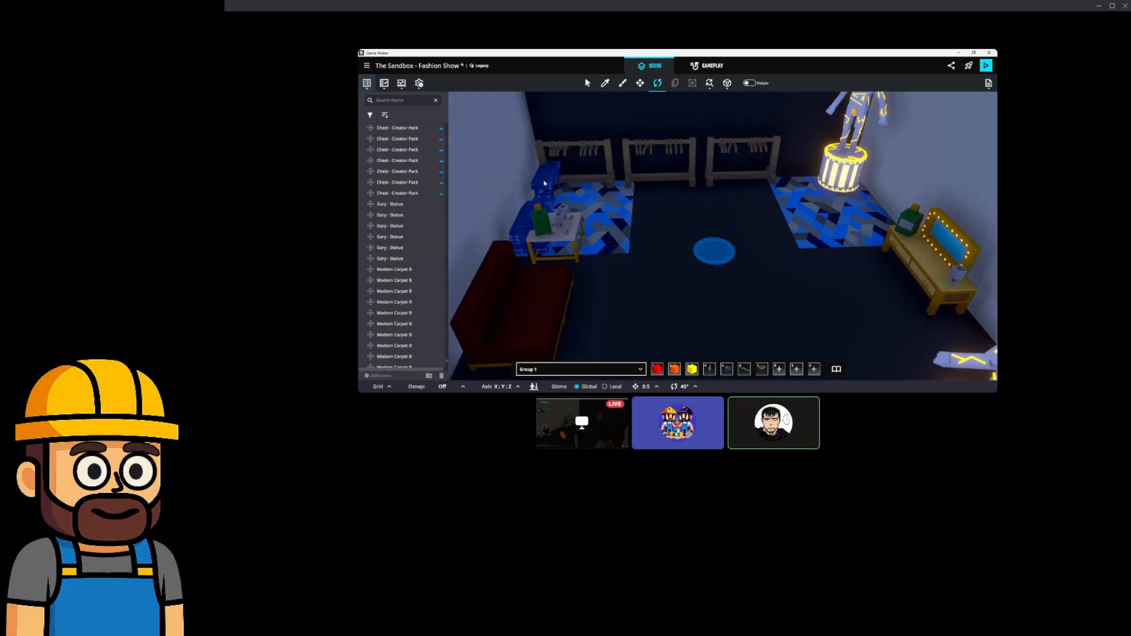
key("ctrl+z")
Delete the blue desk and the blue sofa behind the table.
right_click_drag(544, 184, 643, 260)
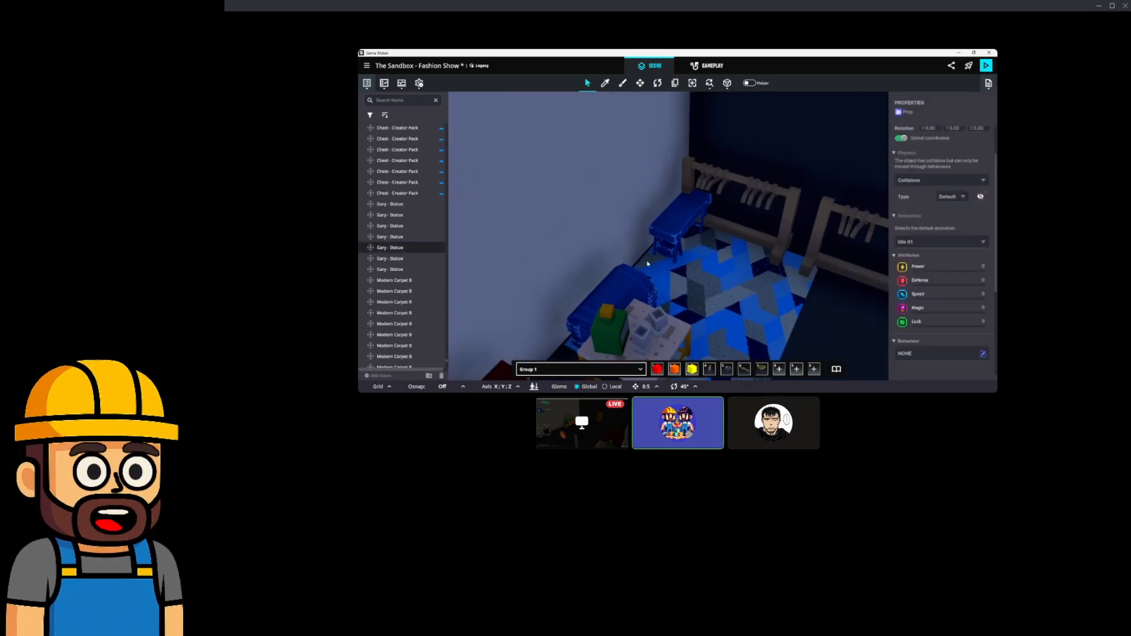
left_click(675, 231)
key("Delete")
left_click(629, 282)
left_click(628, 275)
key("Delete")
scroll(662, 299, "down", 2)
Move the drinks table onto the rug.
left_click(646, 322)
right_click_drag(648, 324, 615, 224)
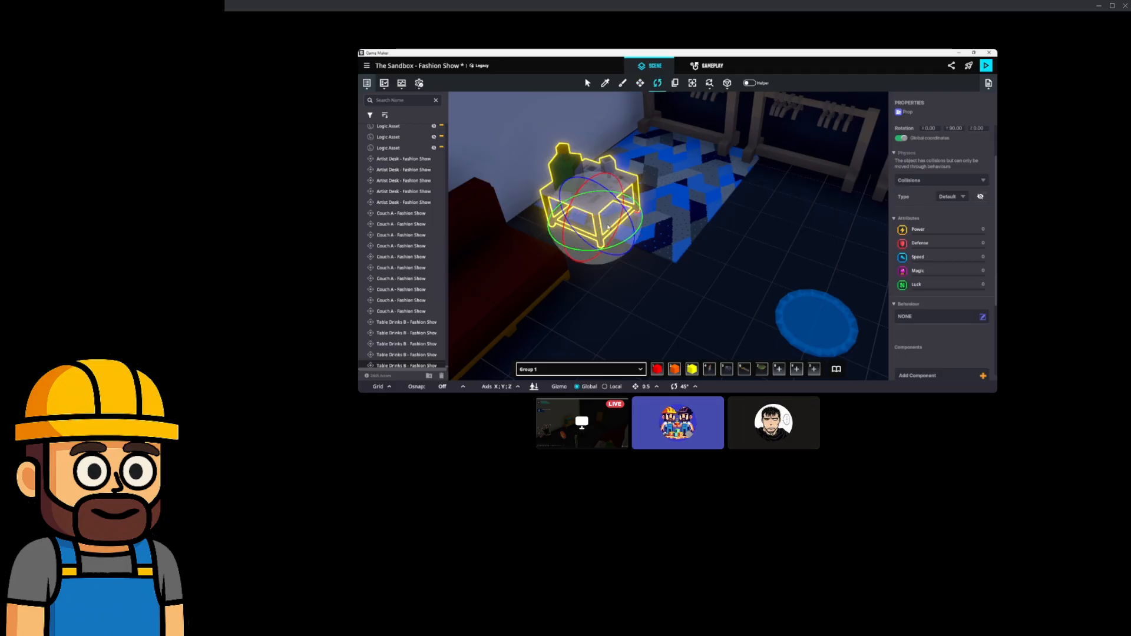
right_click_drag(616, 235, 641, 111)
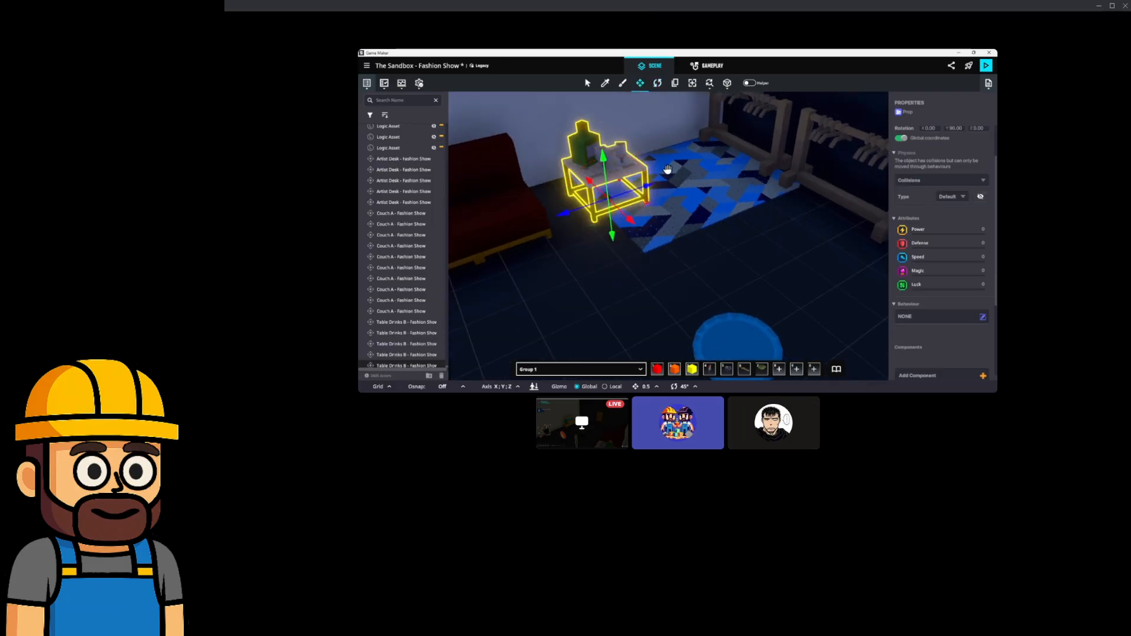
right_click_drag(667, 167, 631, 212)
left_click_drag(603, 210, 646, 184)
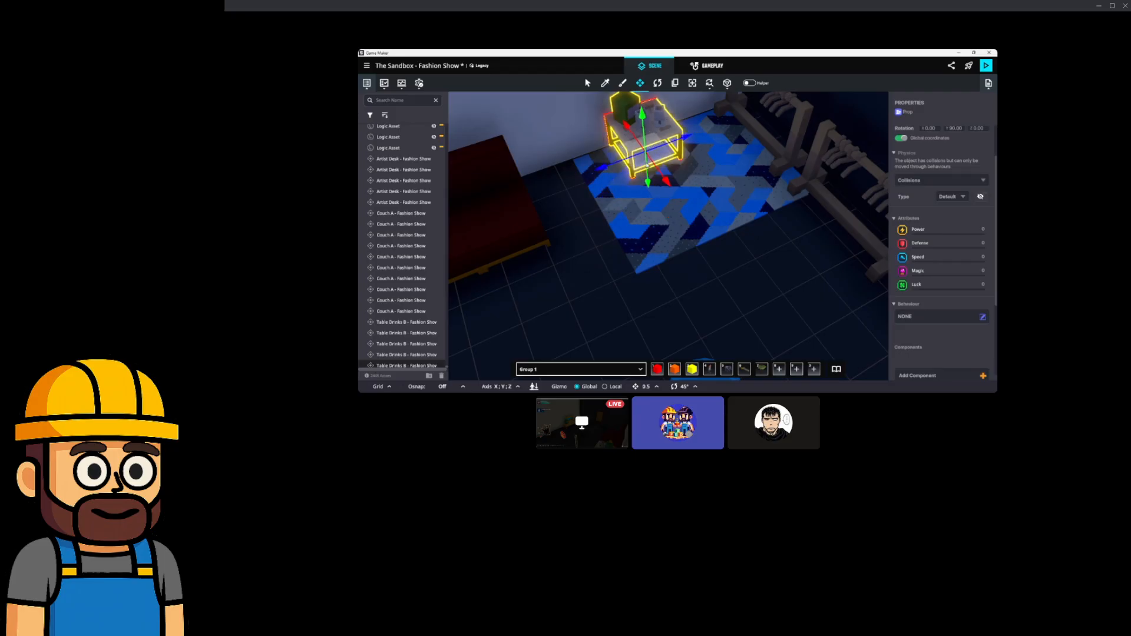
Duplicate the red couch and place the copy beside the original.
right_click_drag(692, 198, 743, 235)
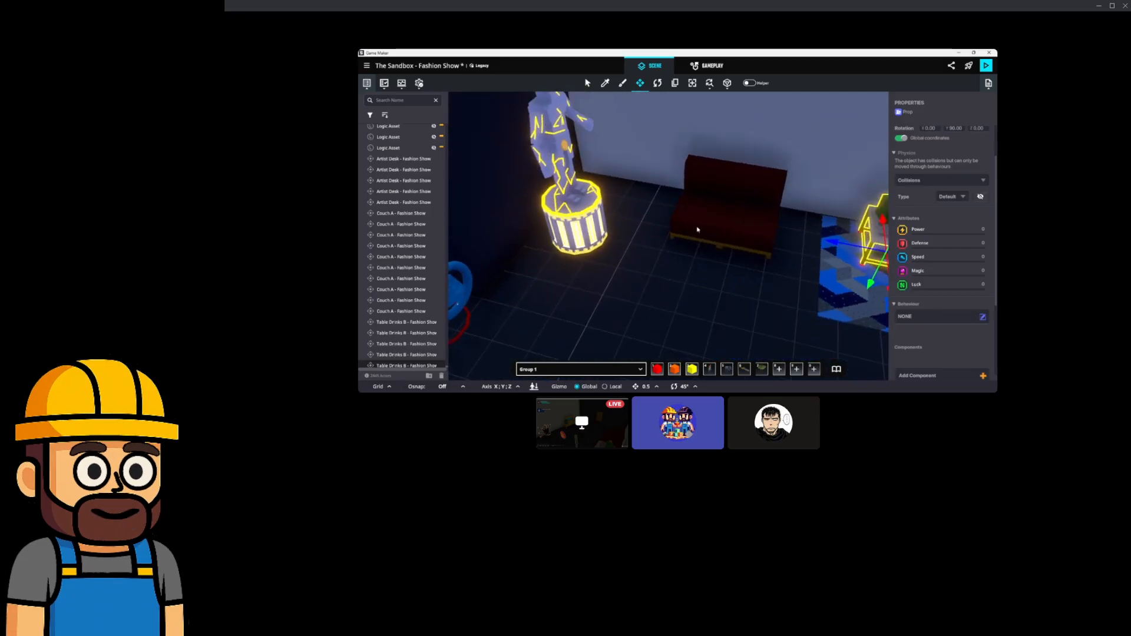
left_click(749, 231)
key("ctrl+d")
mouse_move(746, 223)
left_mouse_down()
mouse_move(665, 215)
mouse_move(749, 237)
left_mouse_up()
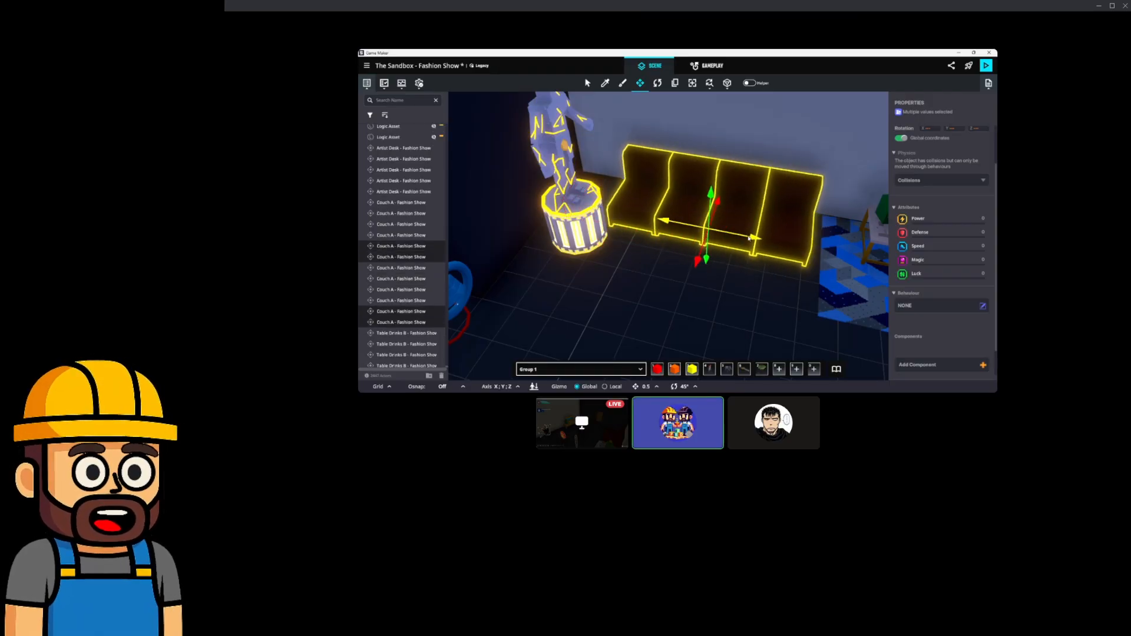
Slide one statue back toward the couch and turn the other statue by 45 degrees.
left_click(574, 227)
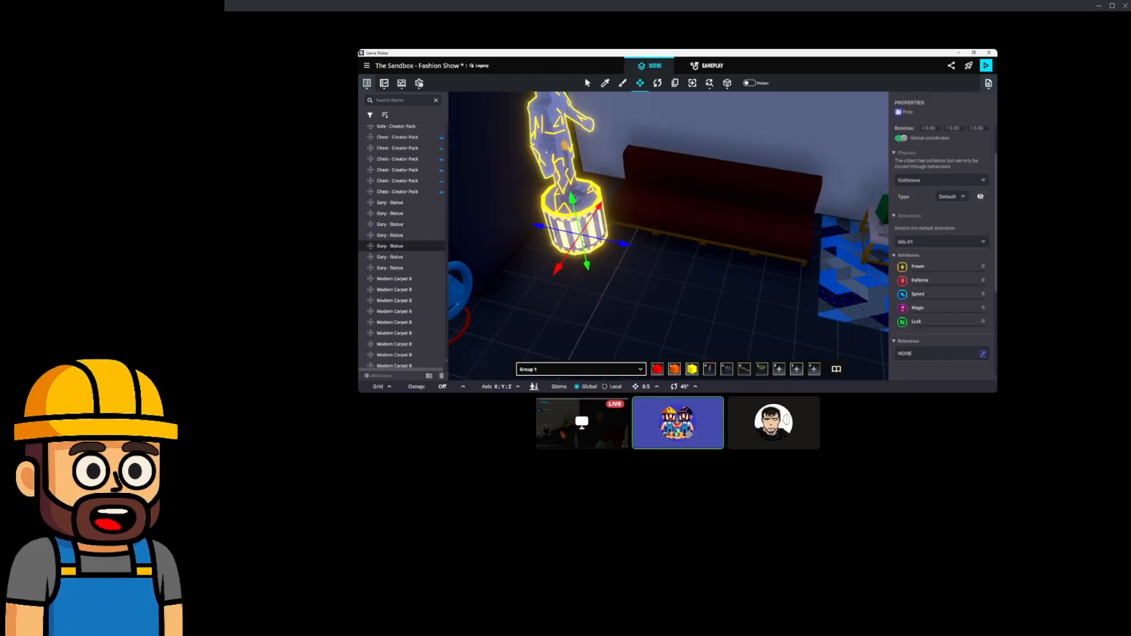
left_click_drag(581, 239, 592, 202)
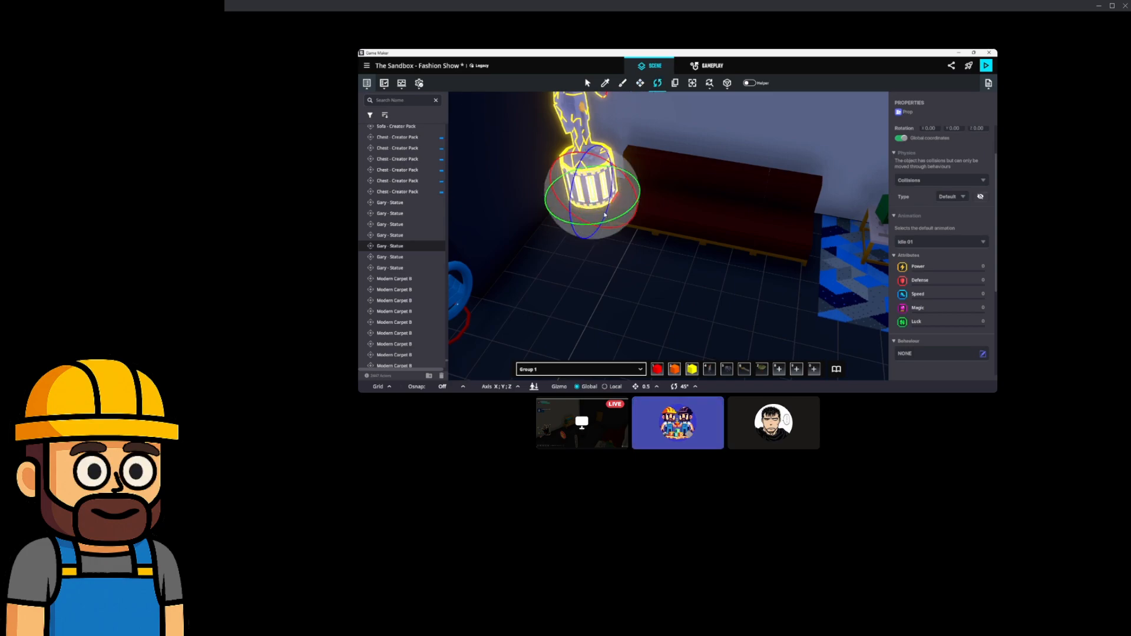
right_click_drag(566, 244, 678, 250)
scroll(696, 258, "up", 3)
left_click(685, 141)
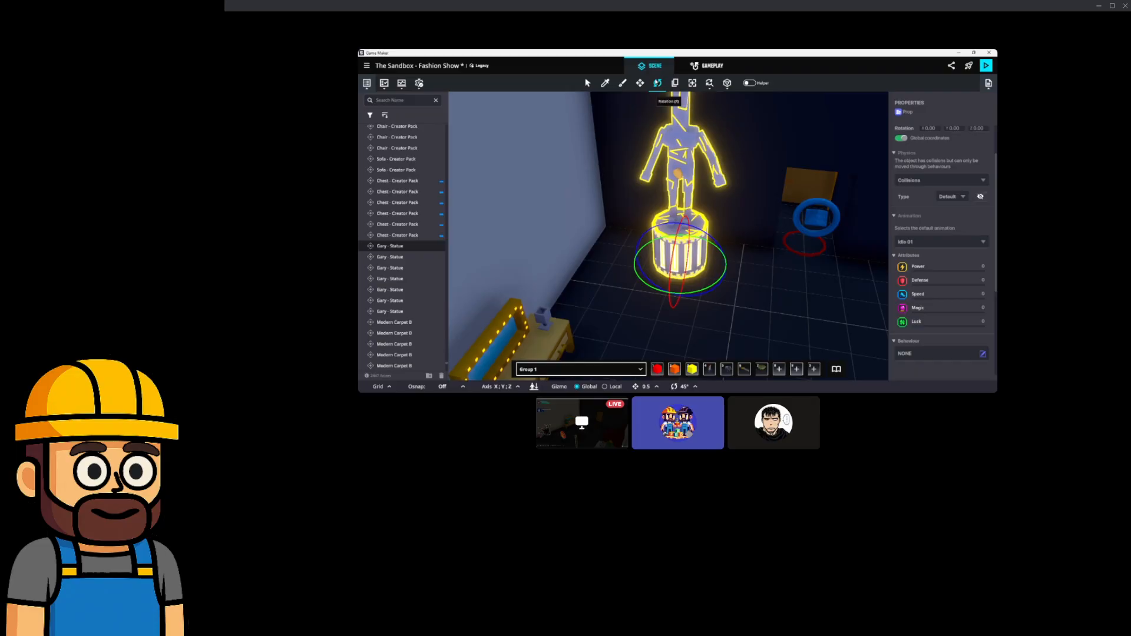
left_click_drag(687, 297, 631, 259)
Slide the Artist Desk to the right beside the dresser and carpet.
right_click_drag(743, 301, 690, 312)
middle_click_drag(669, 316, 726, 278)
right_click_drag(686, 289, 621, 265)
middle_click_drag(604, 232, 631, 271)
left_click(627, 229)
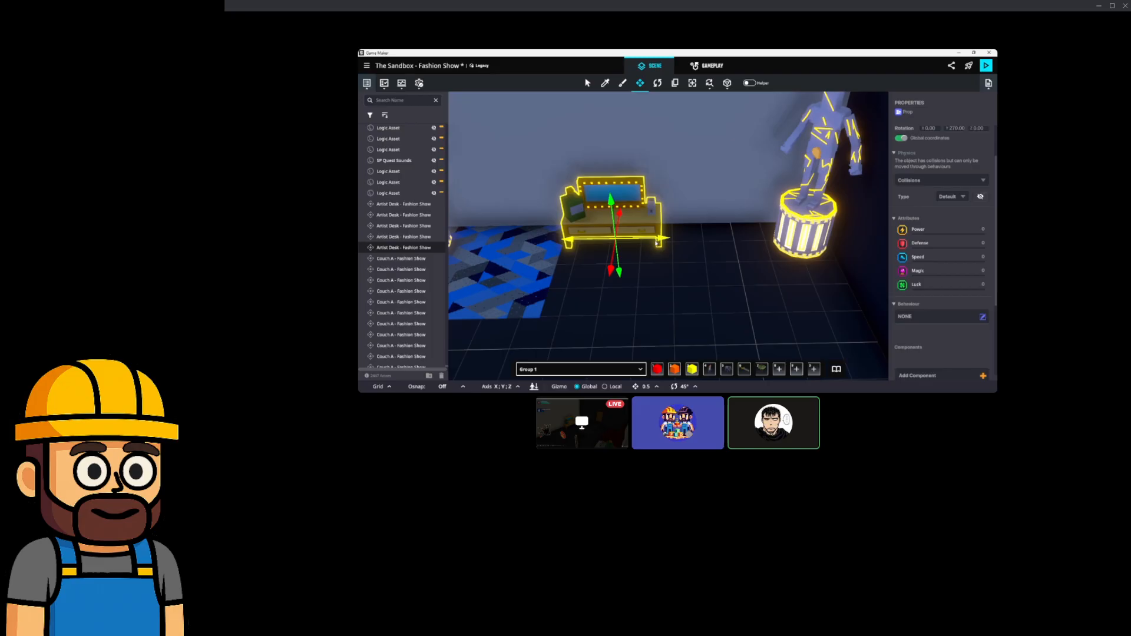
left_click_drag(657, 242, 696, 239)
right_click_drag(725, 239, 685, 258)
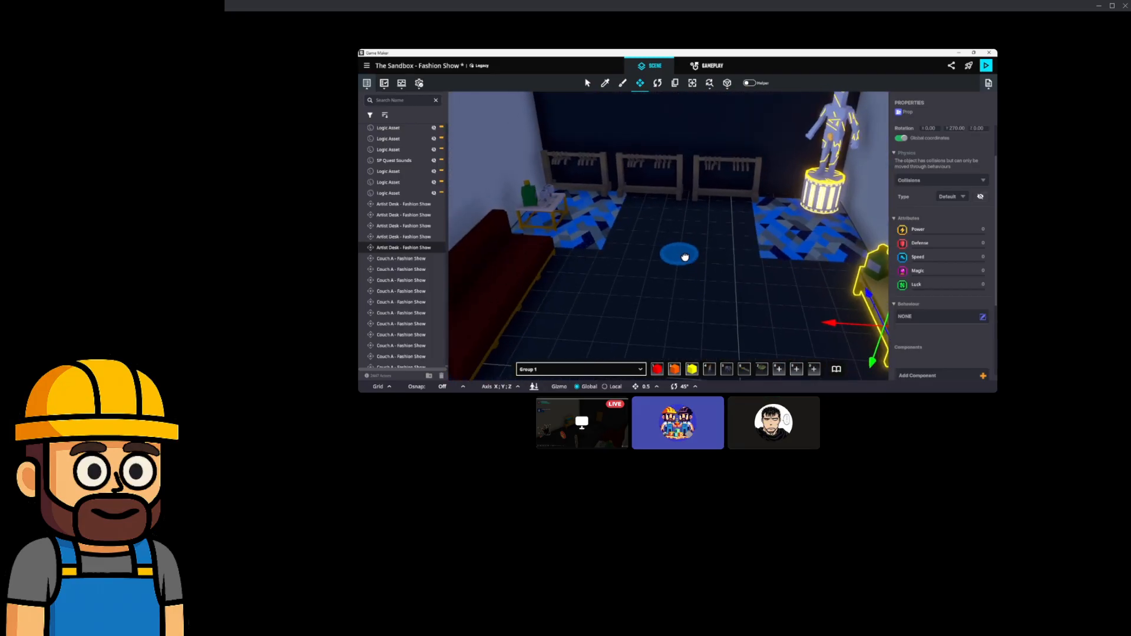
left_click(730, 186)
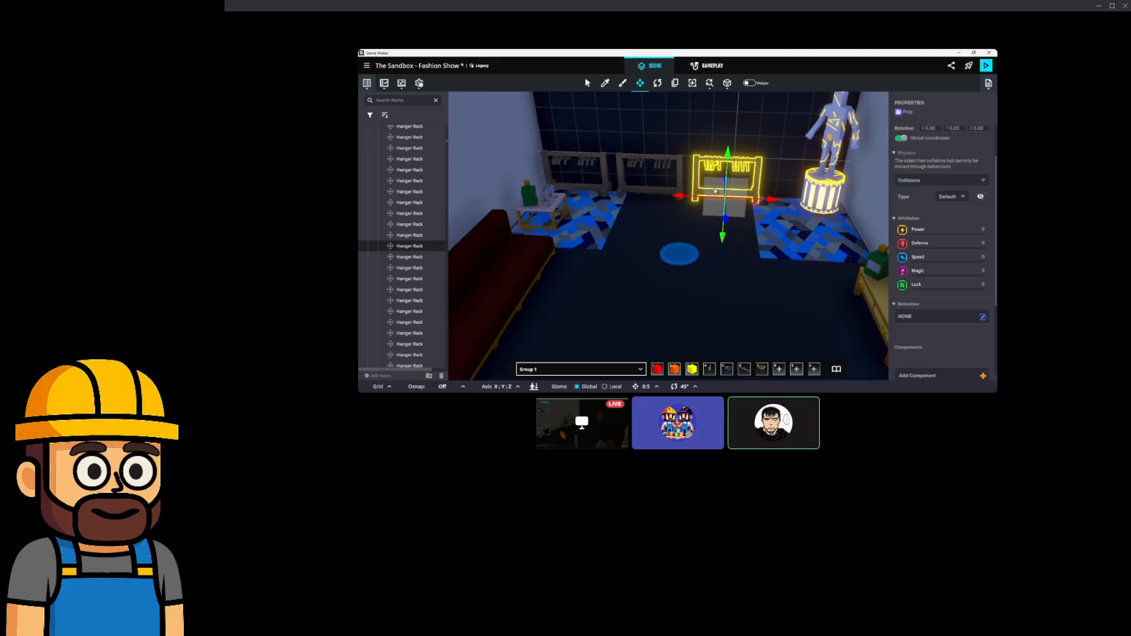
Duplicate the hanger rack and move the copy to the right of the others.
key("ctrl+d")
key("f")
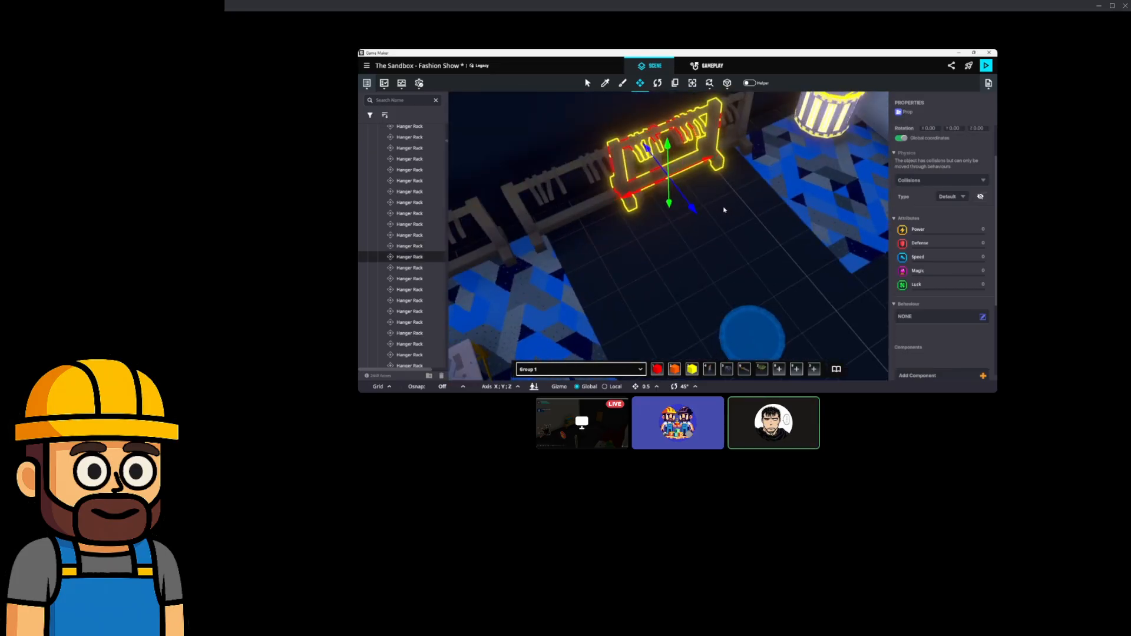
left_click_drag(685, 187, 743, 194)
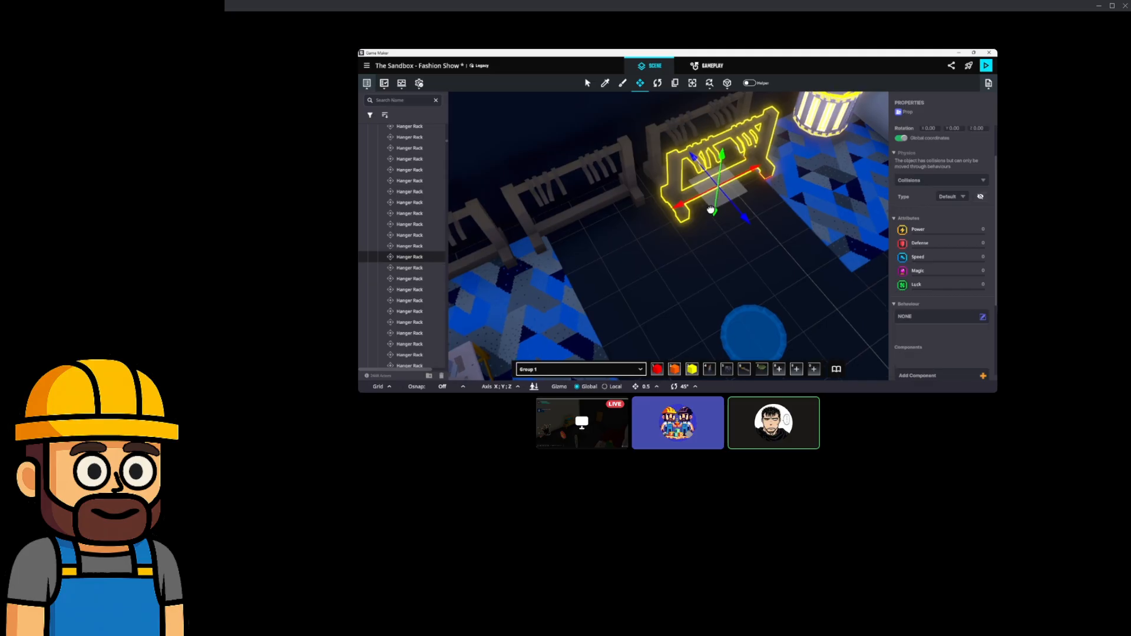
right_click_drag(740, 190, 735, 179)
left_click_drag(719, 173, 739, 173)
right_click_drag(750, 179, 679, 202)
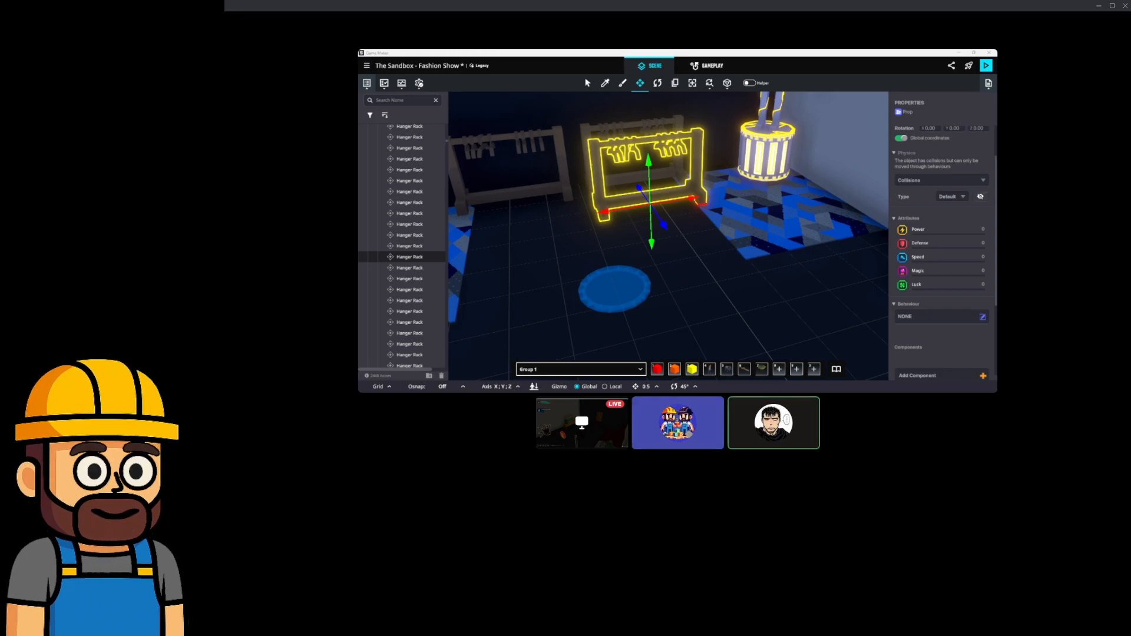
Delete the blue sofa and both chairs by the far wall.
right_click_drag(701, 284, 601, 293)
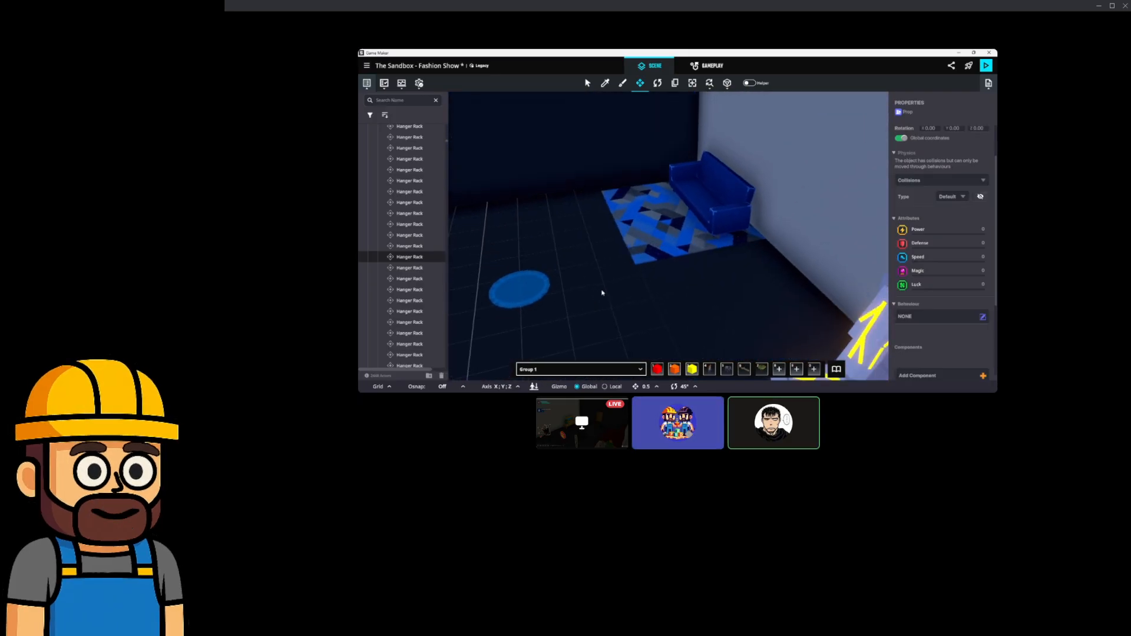
left_click(700, 215)
key("Delete")
mouse_move(699, 216)
right_mouse_down()
mouse_move(679, 219)
mouse_move(690, 225)
right_mouse_up()
left_click(598, 233)
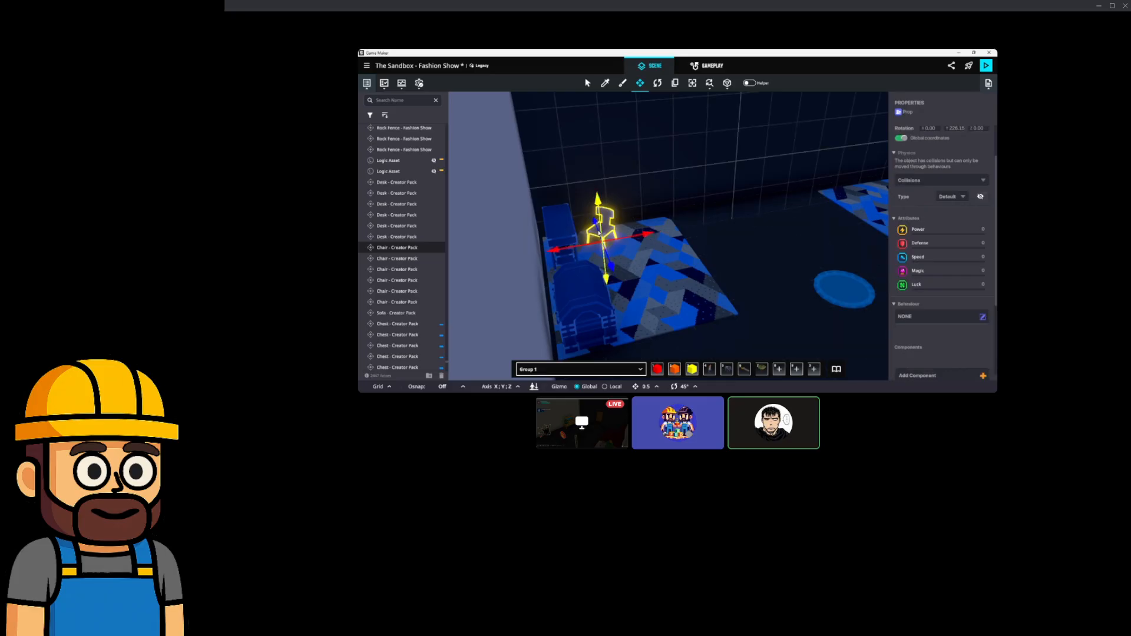
key("Delete")
left_click(553, 239)
key("Delete")
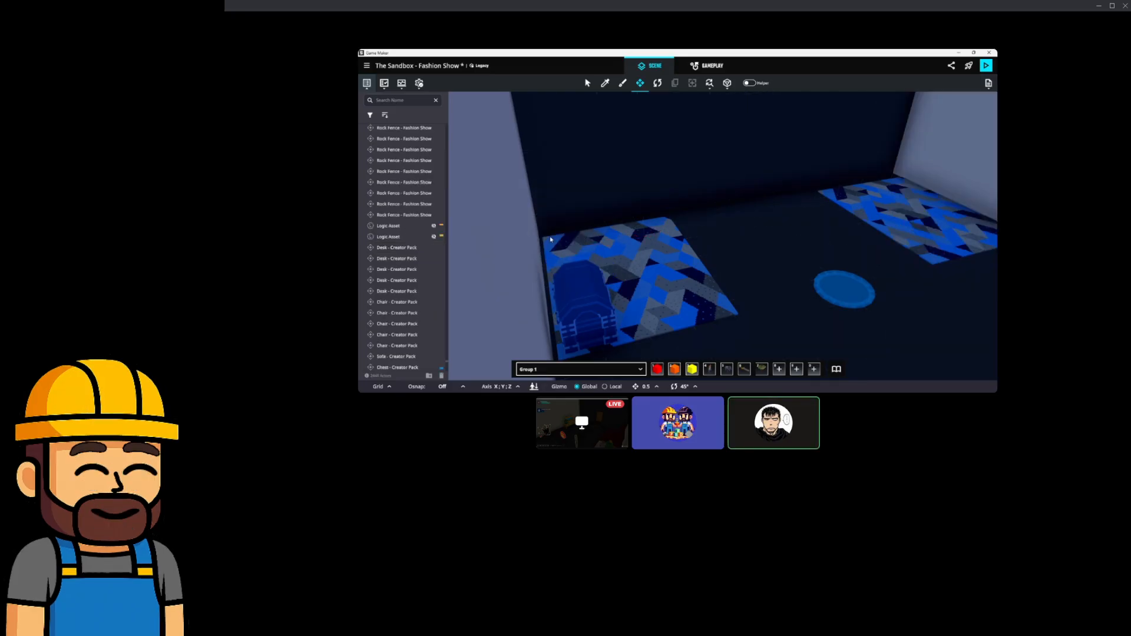
Delete the blue chest and pull back to view the cleared corner.
left_click(583, 288)
scroll(646, 282, "down", 4)
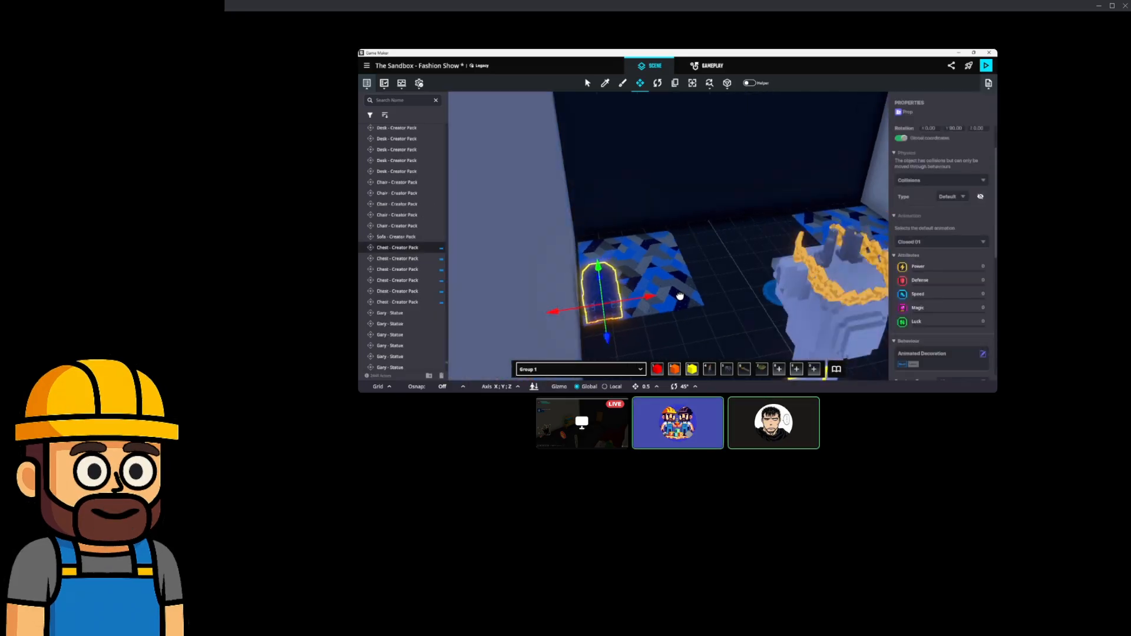
right_click_drag(679, 295, 612, 289)
scroll(612, 289, "up", 2)
right_click_drag(650, 255, 609, 281)
scroll(612, 282, "up", 5)
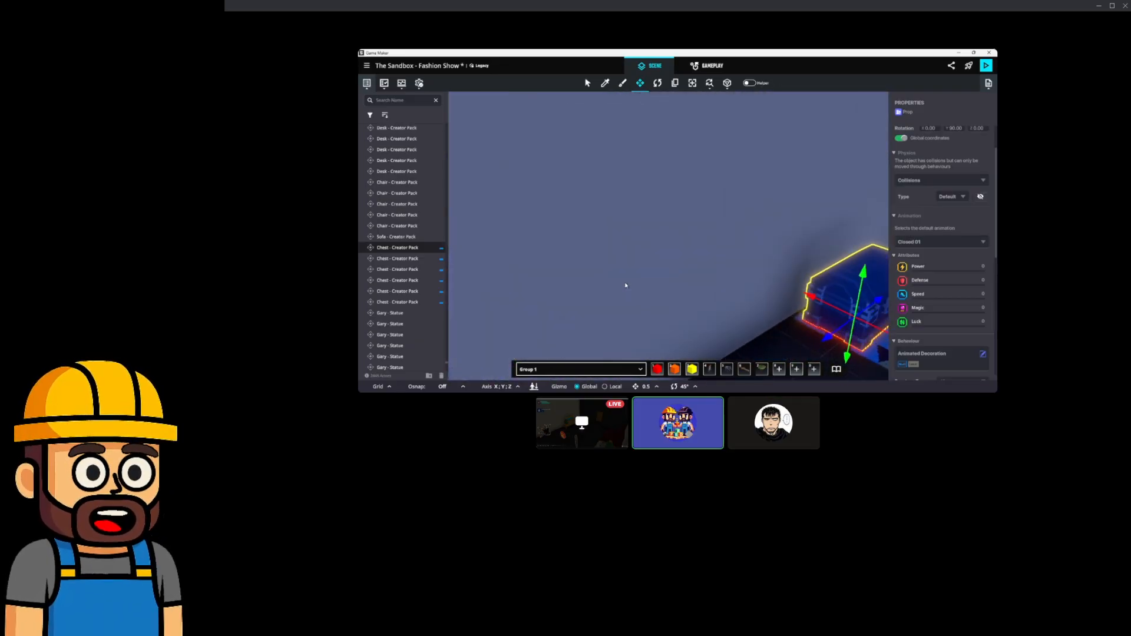
key("Delete")
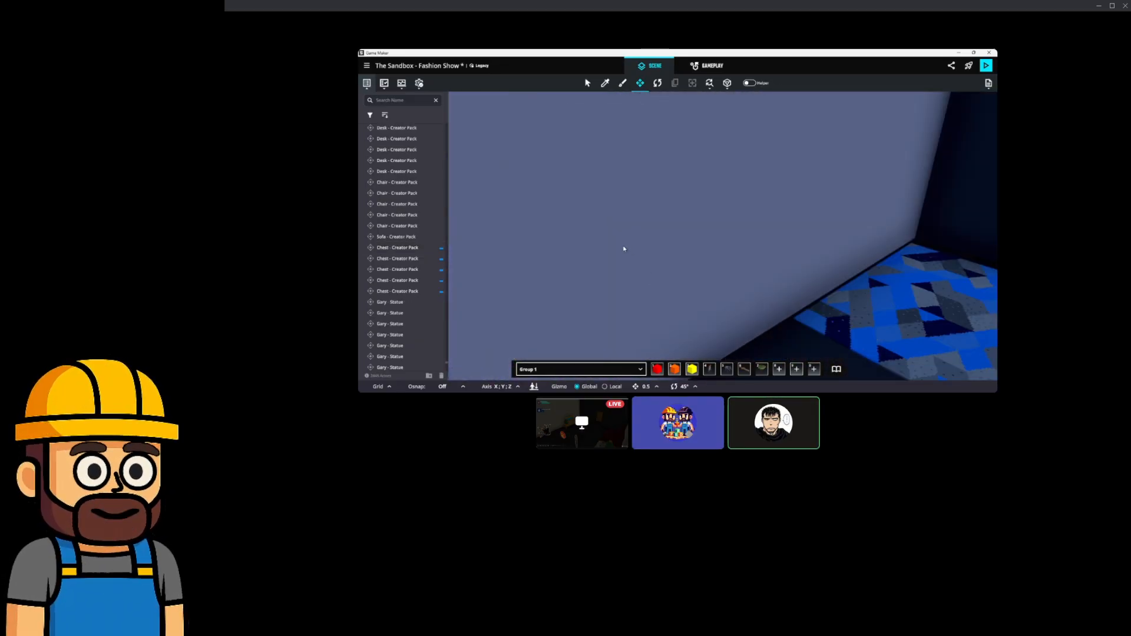
right_click_drag(540, 240, 658, 240)
scroll(548, 266, "down", 3)
right_click_drag(548, 265, 579, 279)
Select the four couches, the drinks table and the hanger racks together.
left_click(550, 298)
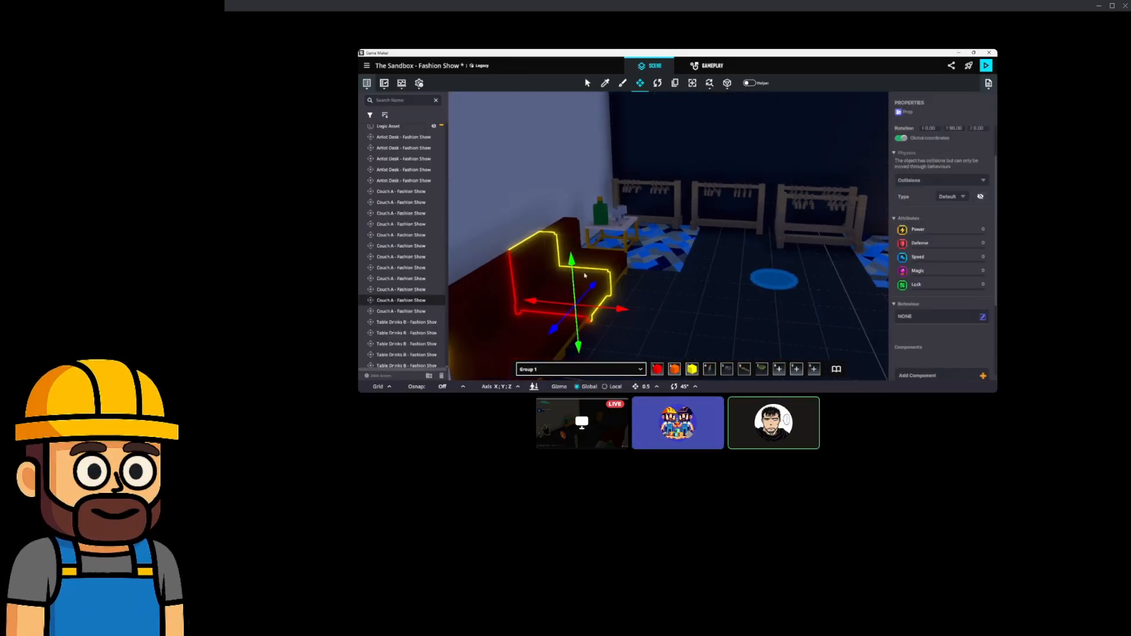
left_click(603, 265, "ctrl")
left_click(502, 306, "ctrl")
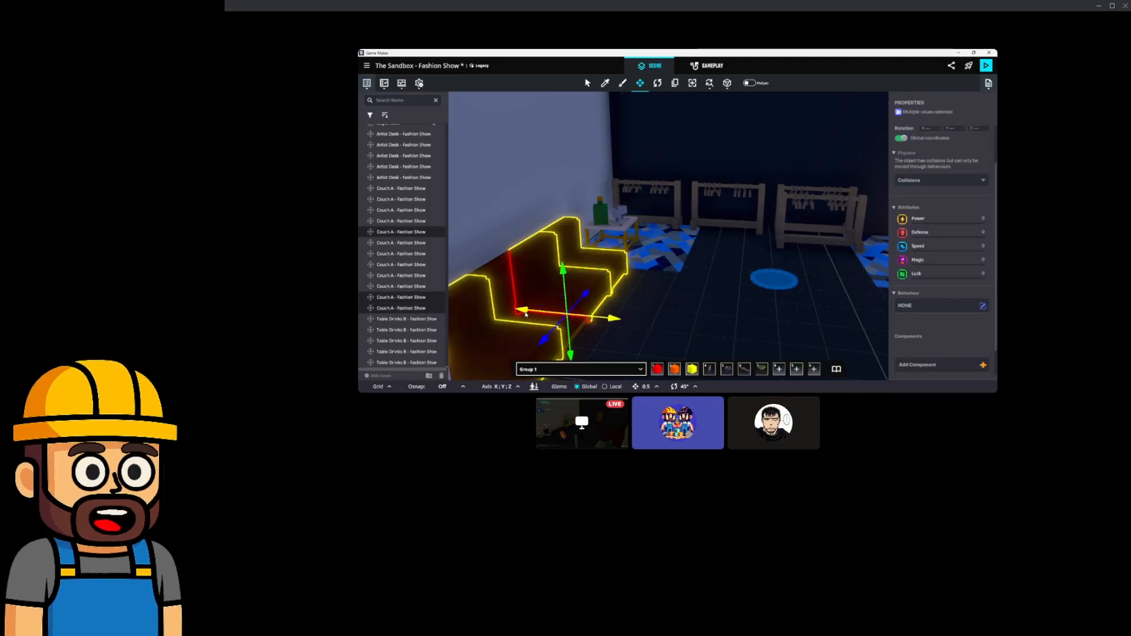
left_click(494, 286, "ctrl")
left_click(505, 275, "ctrl")
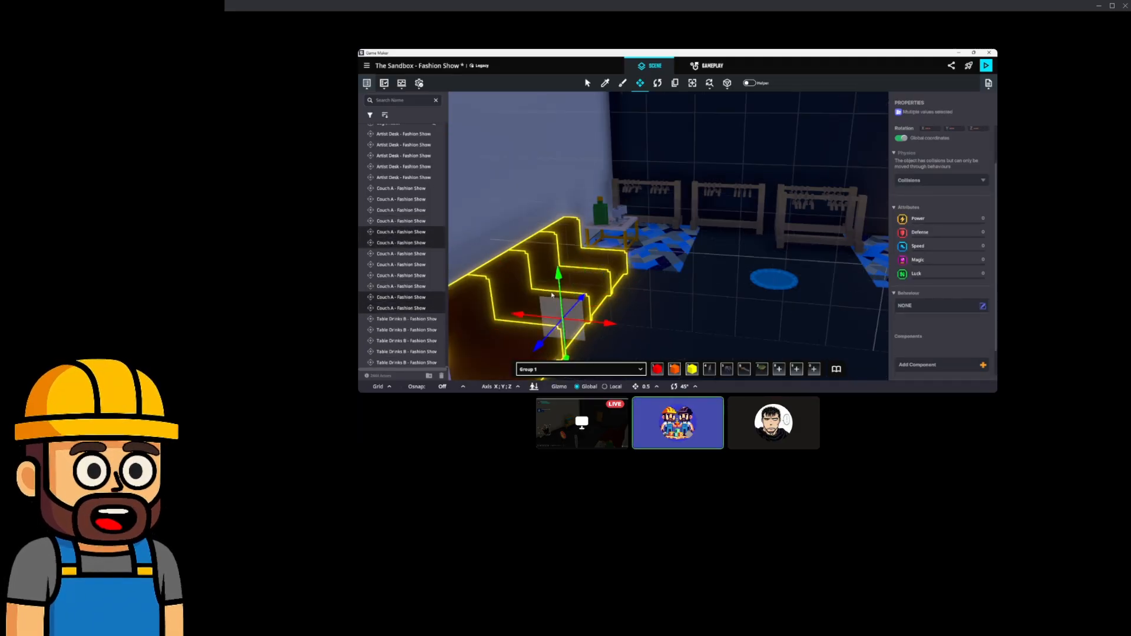
left_click(595, 258, "ctrl")
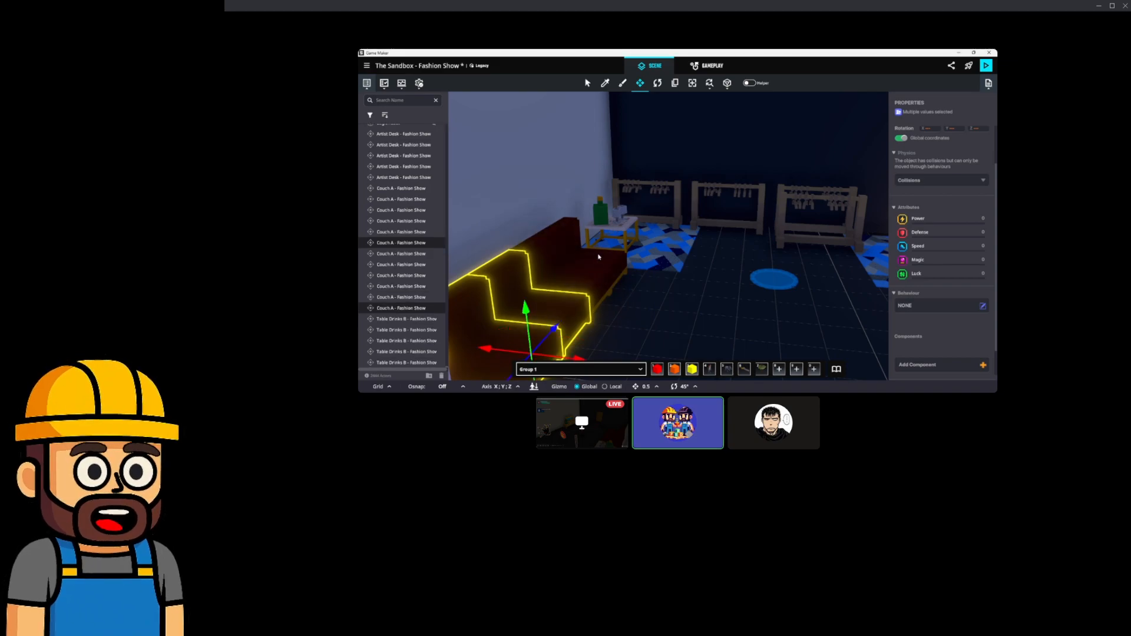
left_click(563, 294, "ctrl")
left_click(560, 297, "ctrl")
left_click(575, 276, "ctrl")
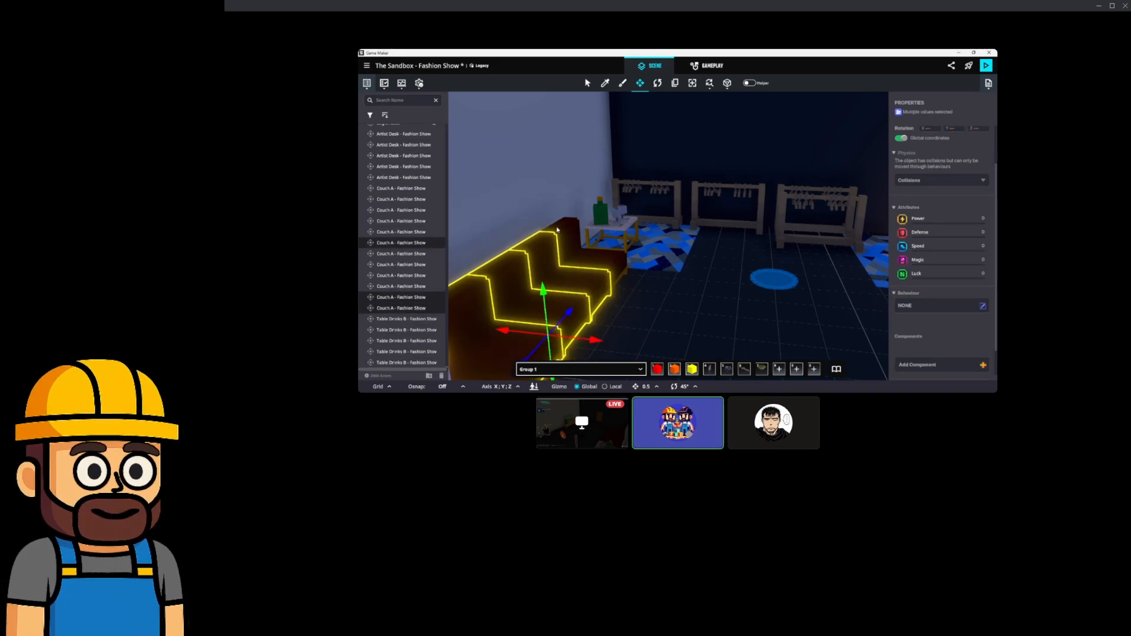
left_click(588, 253, "ctrl")
left_click(600, 211, "ctrl")
left_click(651, 186, "ctrl")
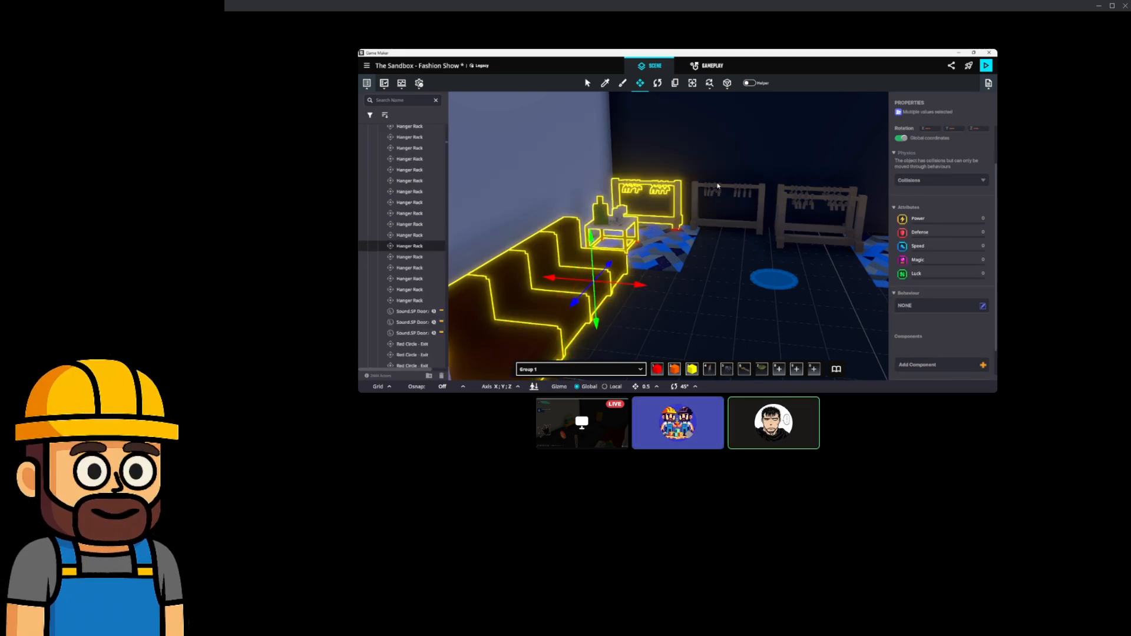
left_click(728, 195, "ctrl")
left_click(816, 203, "ctrl")
left_click(797, 199, "ctrl")
Add the statue, the mirror table and the statue on the drum to the selection.
right_click_drag(799, 200, 825, 212)
left_click(825, 212, "ctrl")
right_click_drag(675, 250, 858, 247)
scroll(741, 251, "down", 2)
scroll(784, 219, "up", 3)
left_click(784, 219, "ctrl")
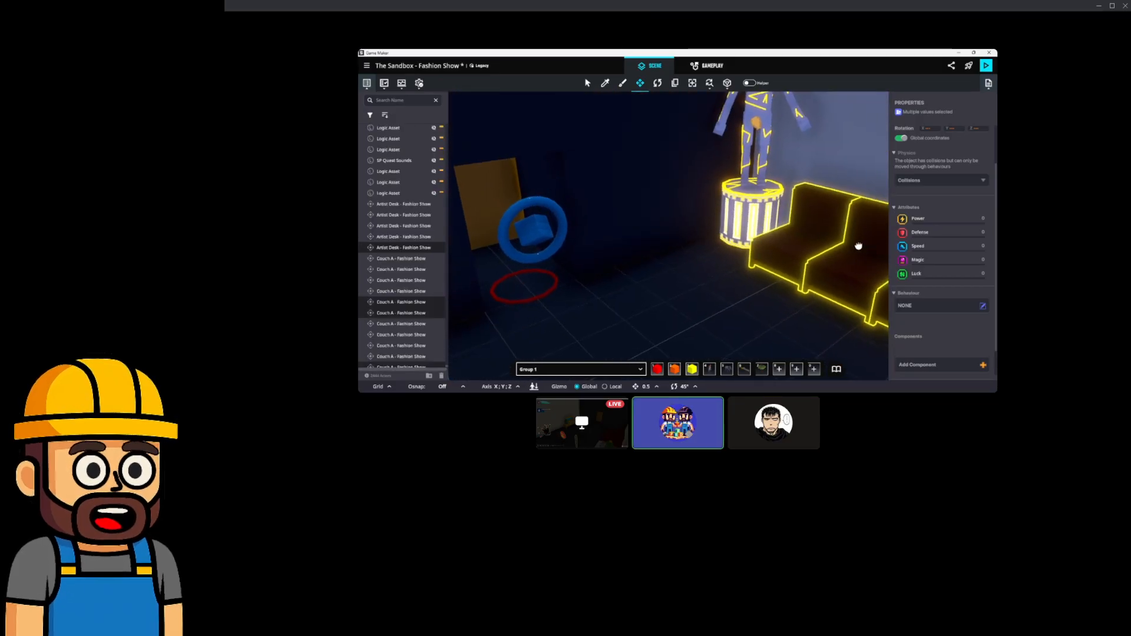
left_click(743, 216, "ctrl")
scroll(743, 215, "down", 3)
scroll(740, 253, "down", 5)
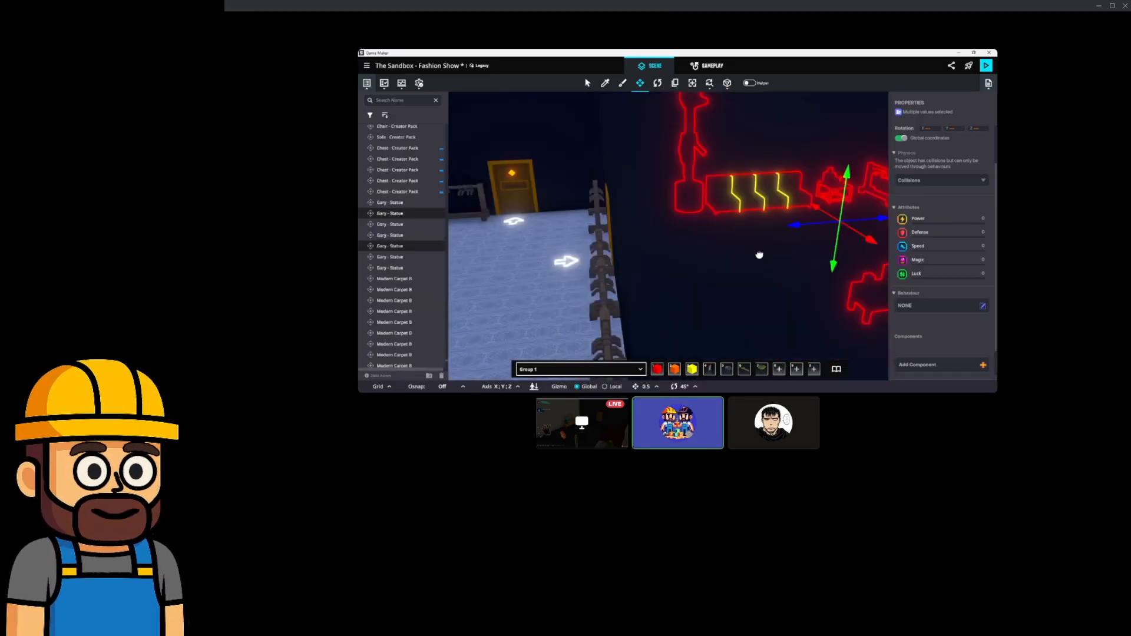
right_click_drag(840, 245, 623, 245)
Slide the neon-outlined couch group to the right along the X axis.
left_click_drag(623, 245, 842, 263)
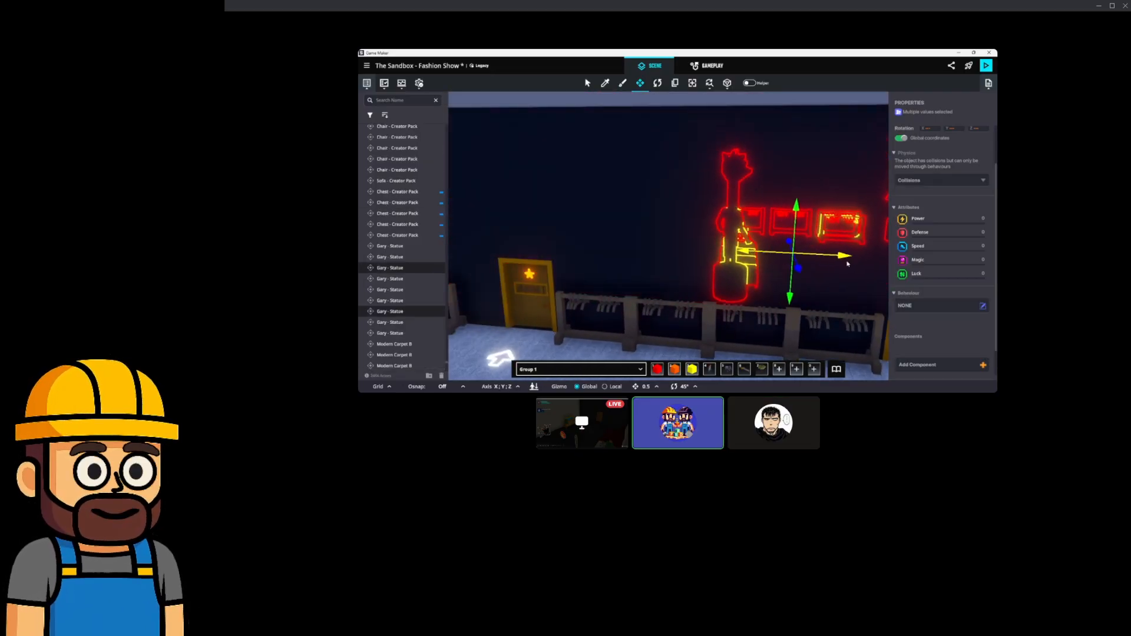
right_click_drag(817, 265, 667, 293)
scroll(748, 269, "up", 5)
scroll(696, 256, "down", 5)
scroll(571, 255, "up", 5)
scroll(699, 266, "up", 1)
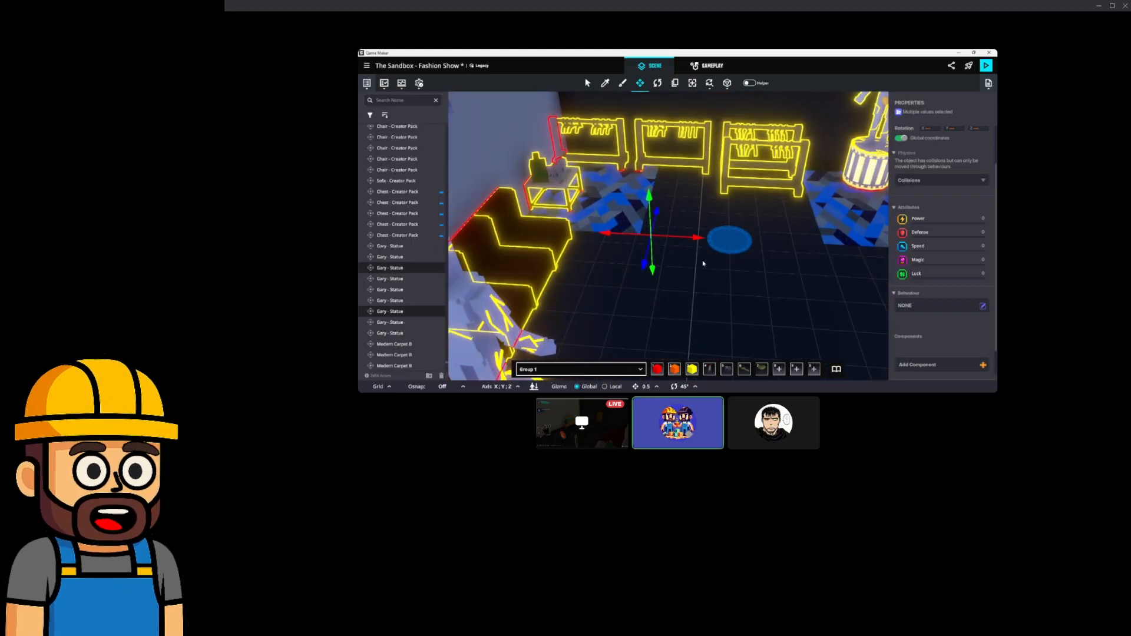
left_click_drag(700, 239, 709, 239)
right_click_drag(704, 241, 668, 235)
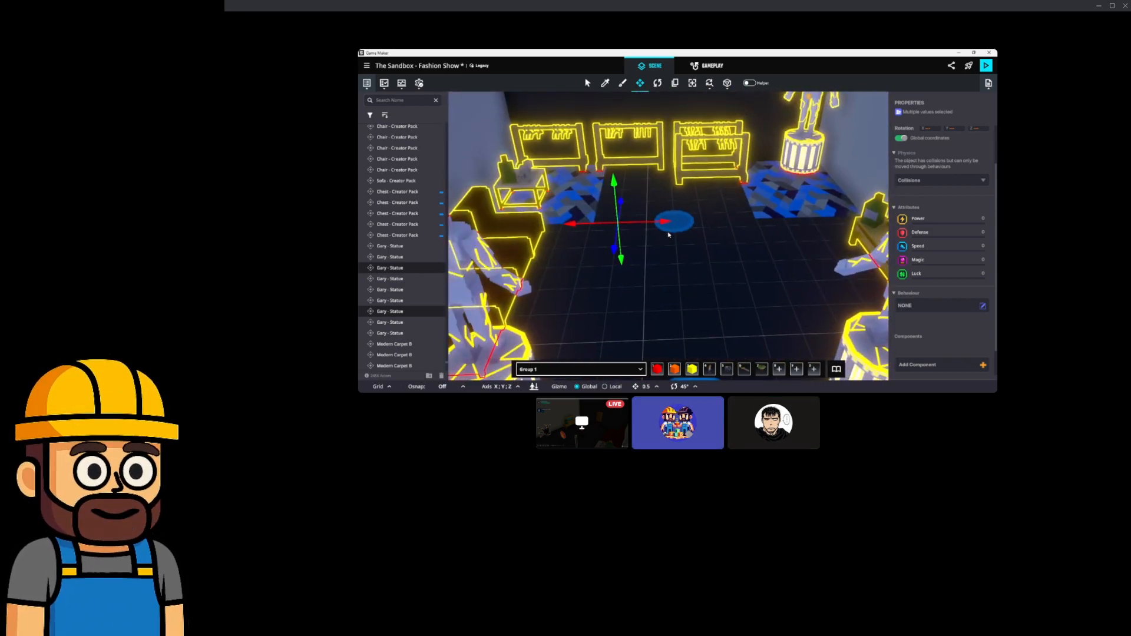
left_click_drag(668, 234, 843, 224)
Delete the leftover sofa near the statue.
right_click_drag(843, 225, 784, 234)
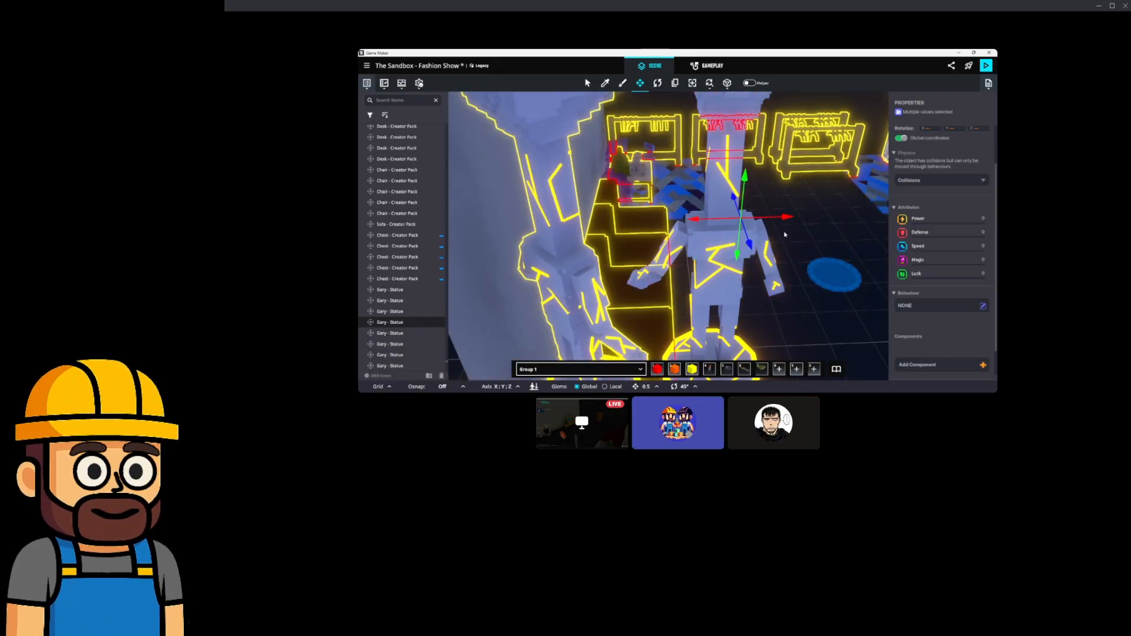
middle_click_drag(787, 219, 665, 235)
right_click_drag(675, 233, 770, 253)
left_click(778, 221)
key("Delete")
Move the Gary statue and pedestal toward the wall and rotate it to Y 315°.
left_click(825, 264)
key("d")
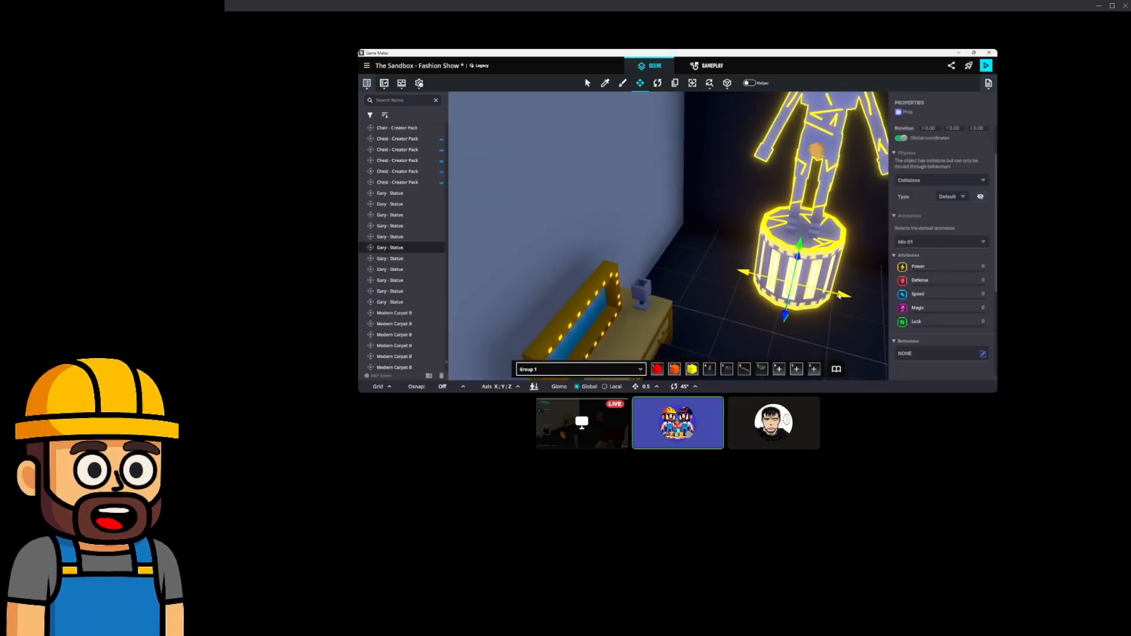
left_click_drag(799, 291, 711, 256)
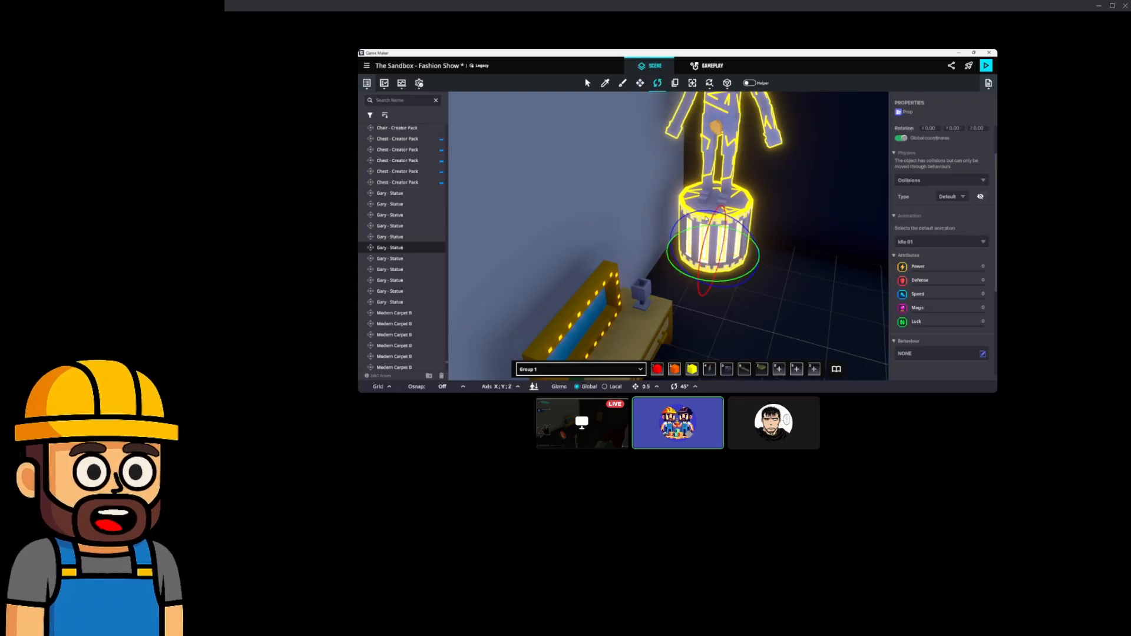
left_click_drag(738, 291, 760, 290)
mouse_move(636, 257)
right_mouse_down()
mouse_move(752, 252)
mouse_move(609, 306)
mouse_move(582, 283)
mouse_move(629, 273)
mouse_move(621, 265)
mouse_move(629, 275)
right_mouse_up()
scroll(632, 266, "down", 5)
Delete the left Gary statue, the chest and the blue desk, then select the blue chair.
left_click(553, 256)
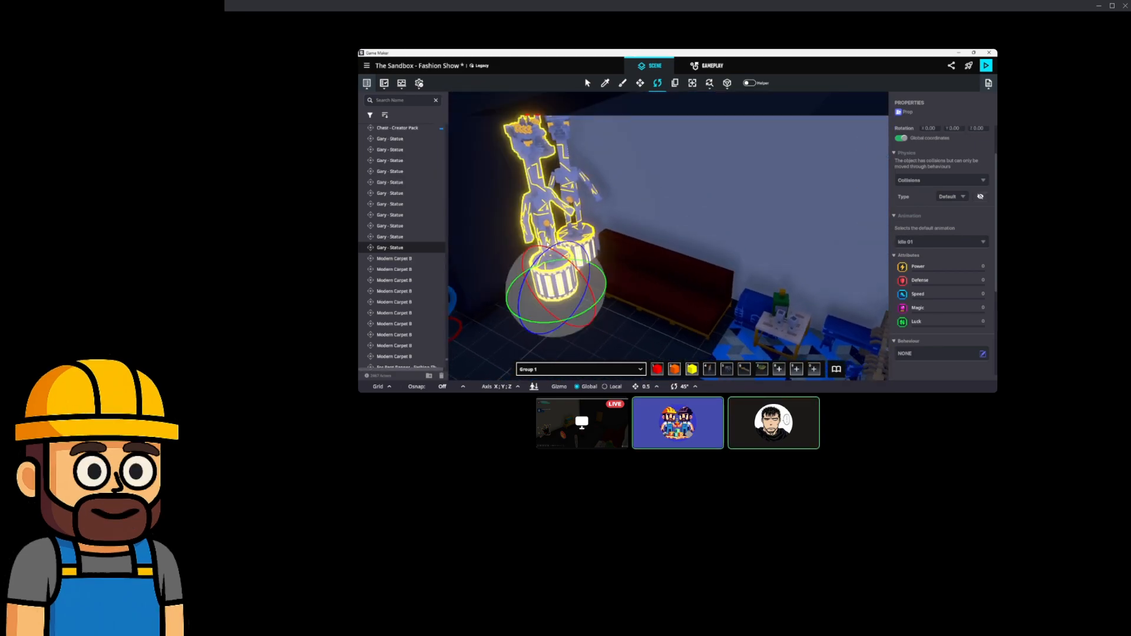
key("Delete")
left_click(762, 308)
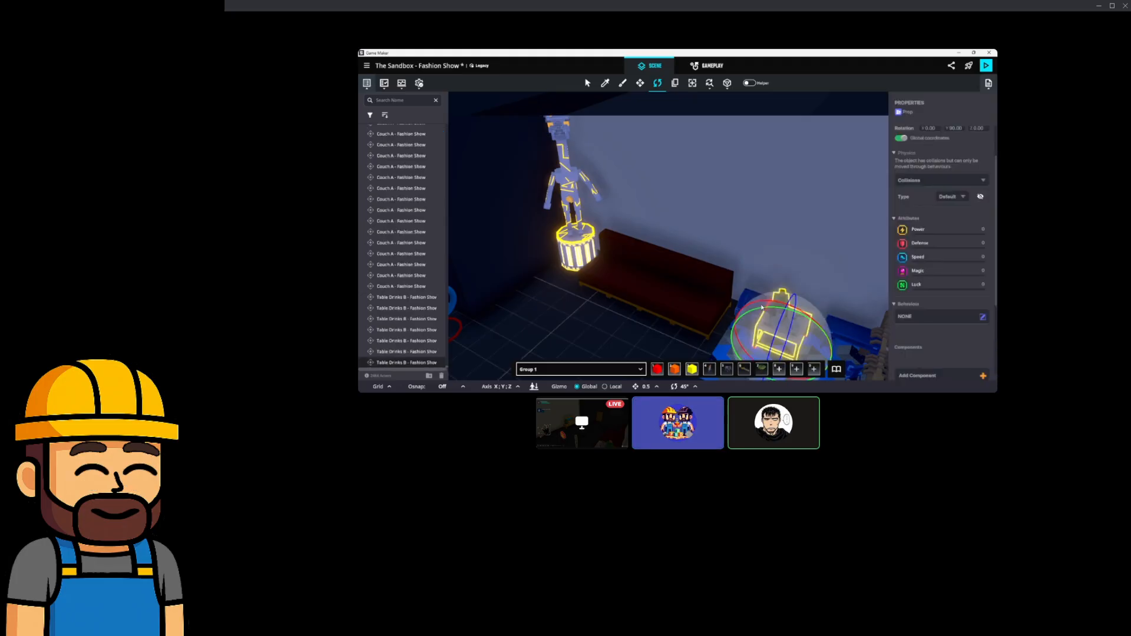
key("Delete")
right_click_drag(708, 304, 736, 266)
key("w")
left_click(736, 266)
key("Delete")
left_click(751, 303)
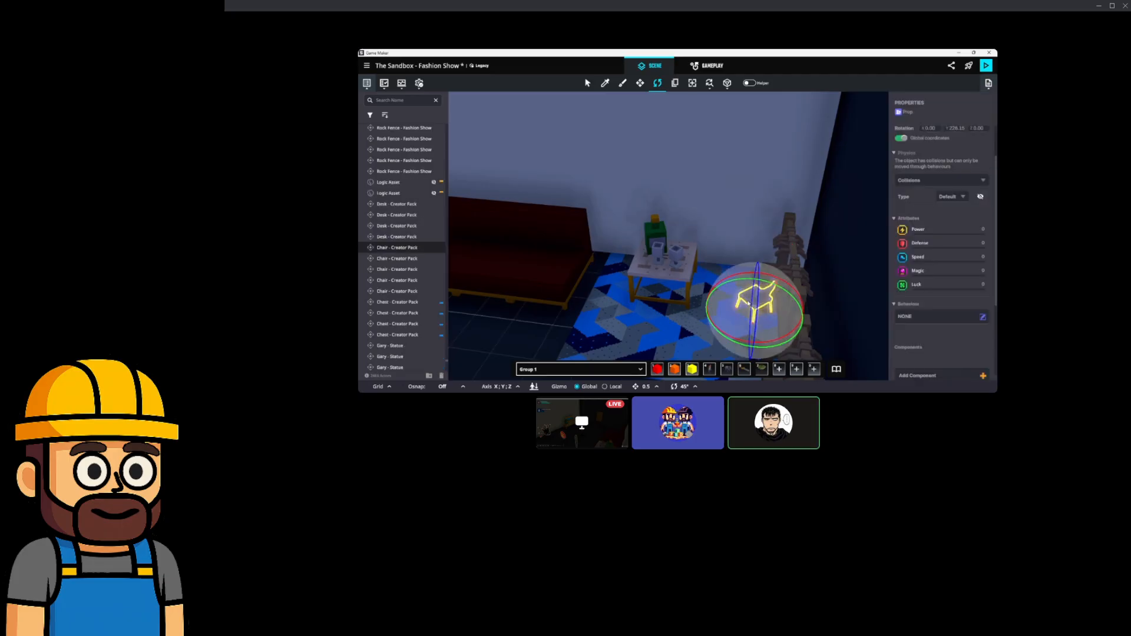
Delete the blue chair and the right-hand Gary statue by the wall.
key("Delete")
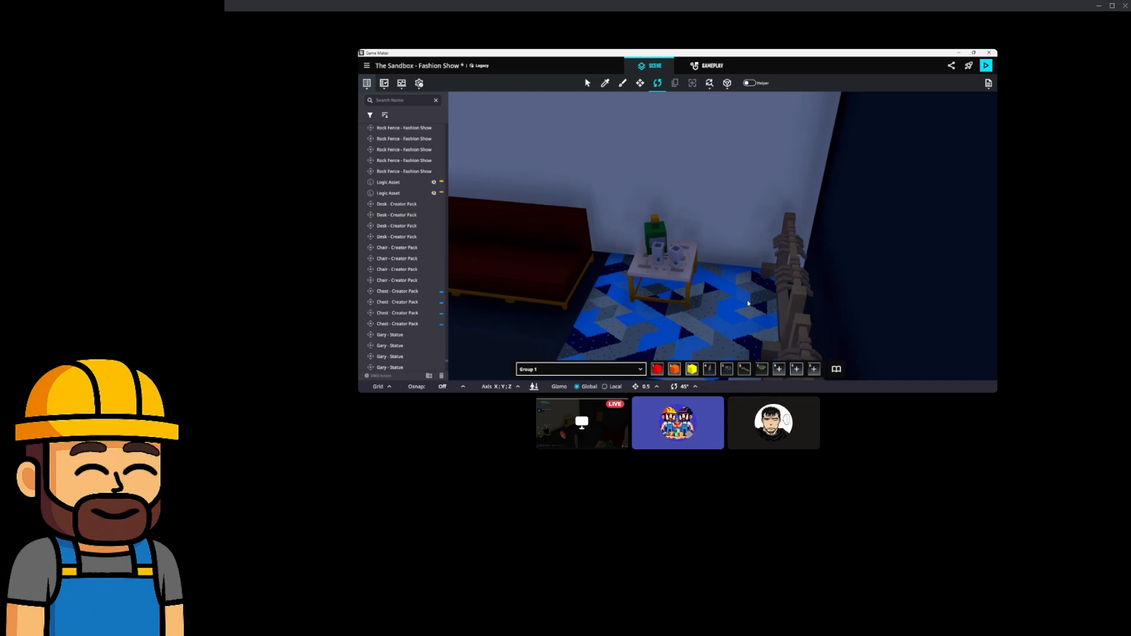
right_click_drag(748, 303, 651, 236)
left_click(836, 281)
left_click(840, 281)
key("Delete")
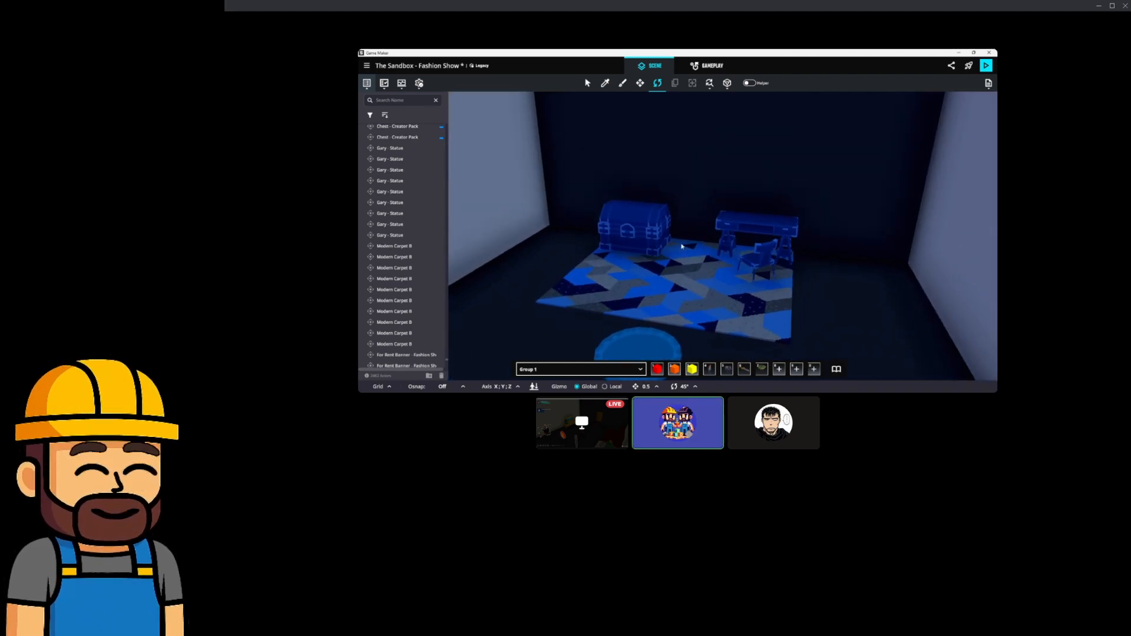
Delete the chests, desks and chair from the first two carpeted rooms.
left_click(650, 233)
key("Delete")
left_click(759, 227)
key("Delete")
left_click(762, 256)
key("Delete")
right_click_drag(788, 268, 716, 261)
left_click(634, 224)
key("Delete")
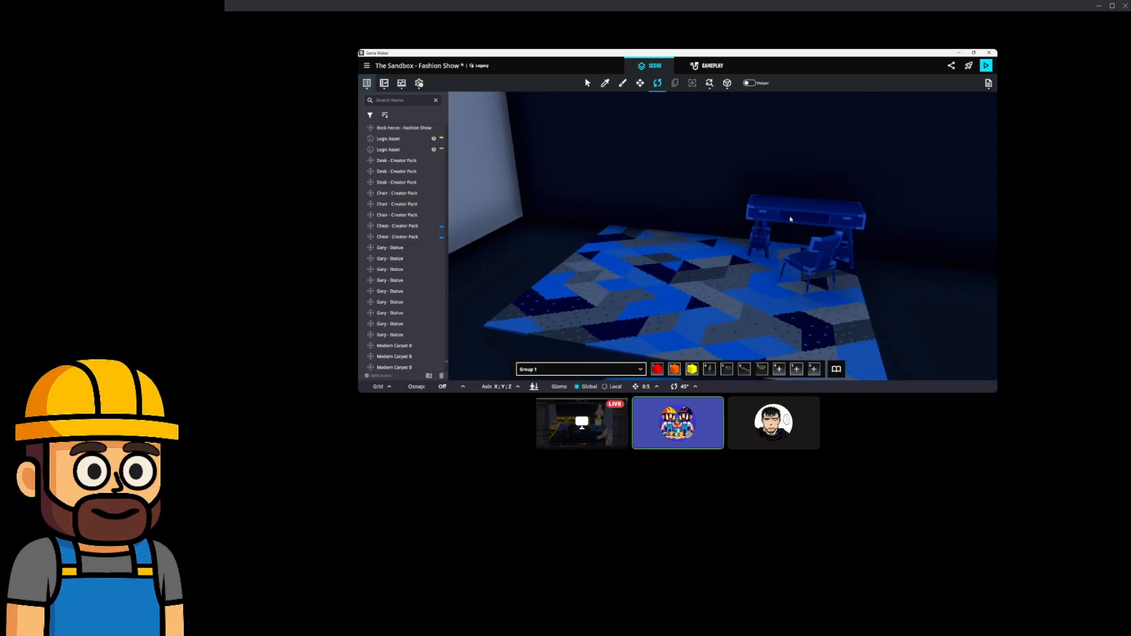
left_click(807, 212)
key("Delete")
left_click(822, 253)
key("Delete")
Delete the chest, desk and chair from each of the next two rooms.
right_click_drag(823, 265, 744, 258)
left_click(745, 258)
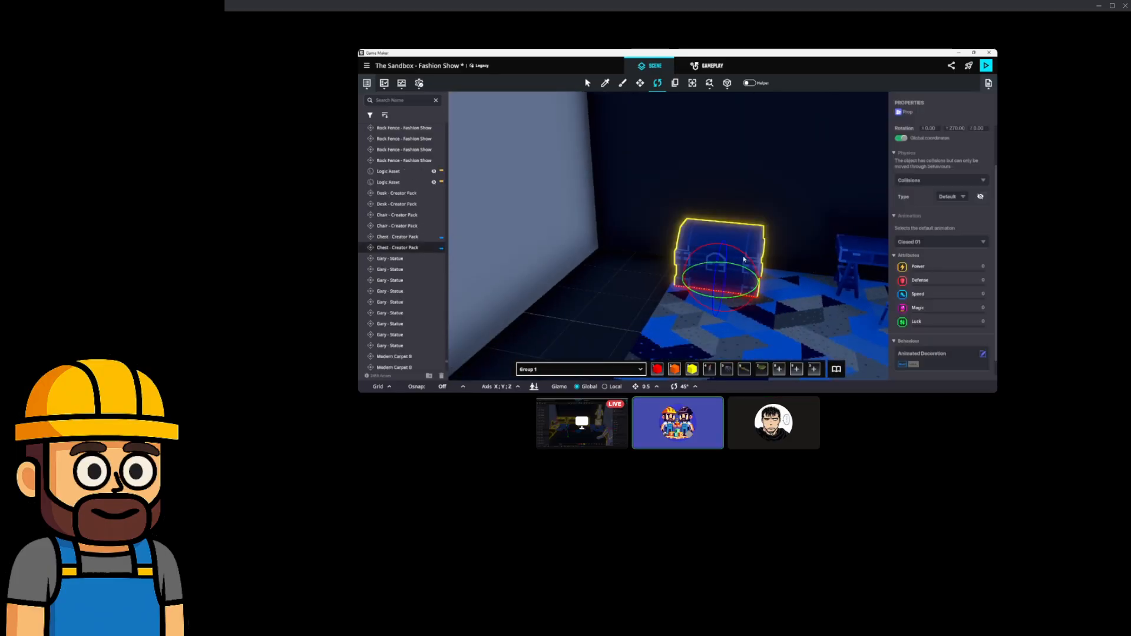
key("Delete")
left_click(842, 249)
key("Delete")
left_click(912, 303)
key("Delete")
scroll(866, 306, "down", 3)
middle_click_drag(866, 306, 752, 285)
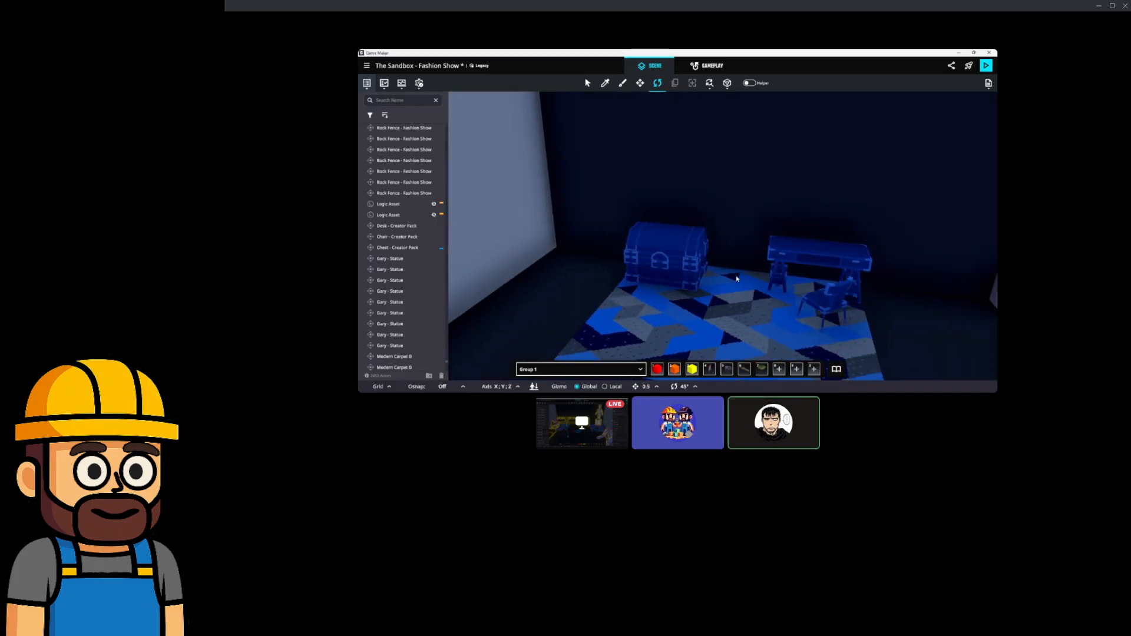
left_click(695, 272)
key("Delete")
left_click(787, 262)
key("Delete")
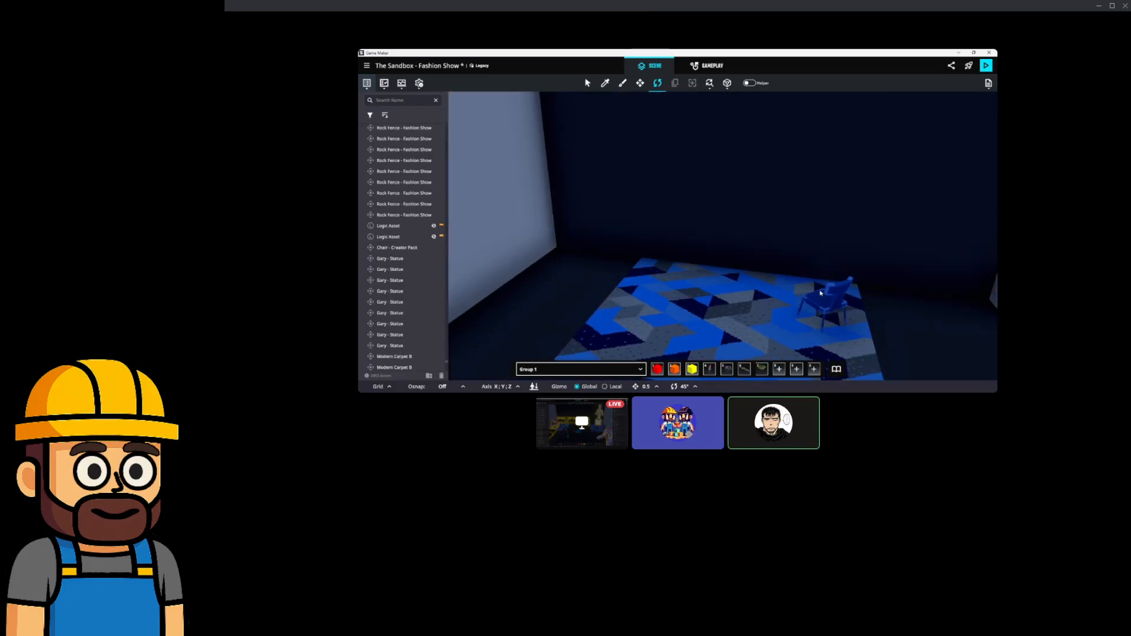
left_click(831, 299)
key("Delete")
Select the two hanger racks in the dressing room.
scroll(831, 299, "down", 3)
middle_click_drag(833, 299, 773, 266)
scroll(806, 285, "down", 3)
scroll(732, 283, "down", 3)
scroll(607, 264, "up", 3)
scroll(732, 266, "up", 4)
scroll(752, 246, "up", 3)
scroll(752, 246, "up", 3)
left_click(633, 174)
left_click(761, 173, "ctrl")
Add the drinks table and both couches to the hanger-rack selection.
middle_click_drag(763, 175, 734, 182)
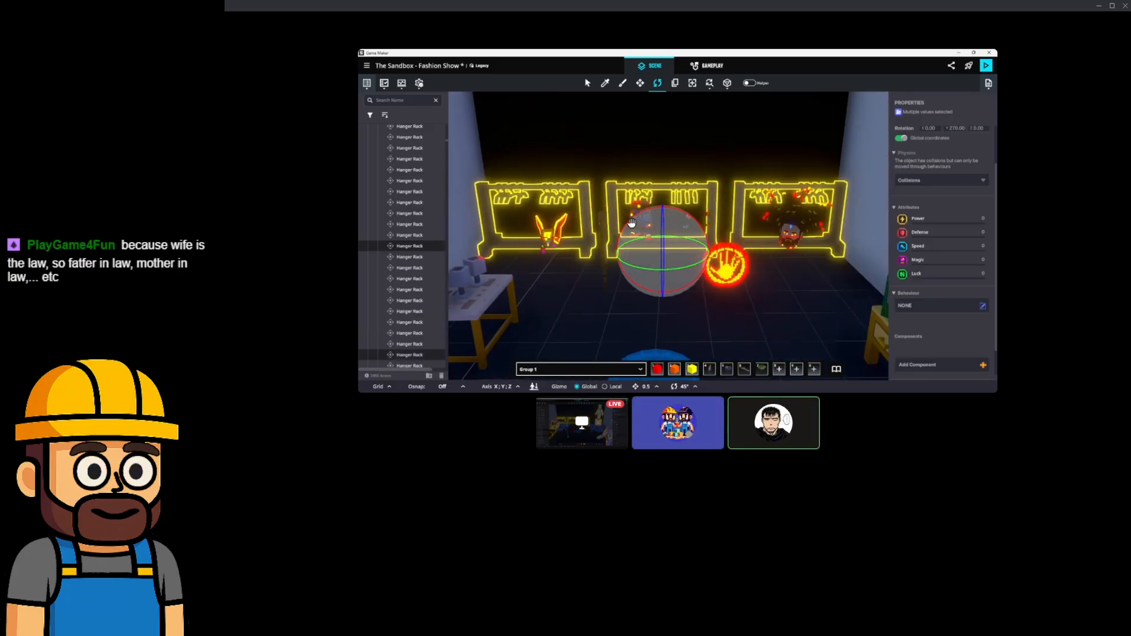
right_click_drag(635, 224, 598, 230)
middle_click_drag(598, 229, 633, 237)
left_click(634, 240, "ctrl")
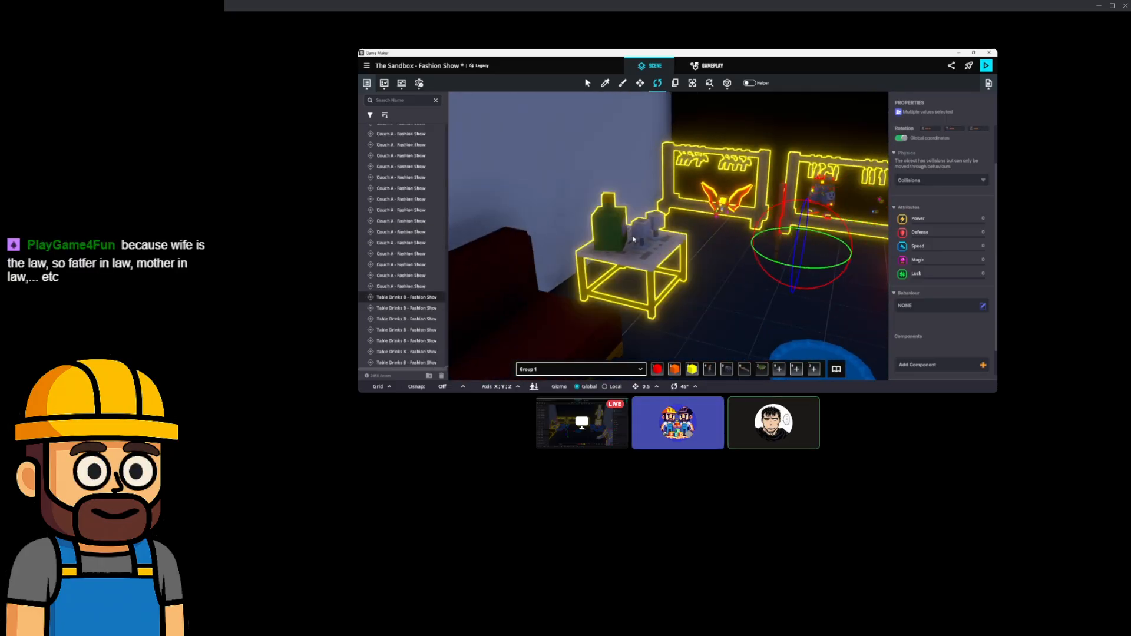
left_click(552, 335, "ctrl")
right_click_drag(683, 289, 651, 277)
left_click(642, 253, "ctrl")
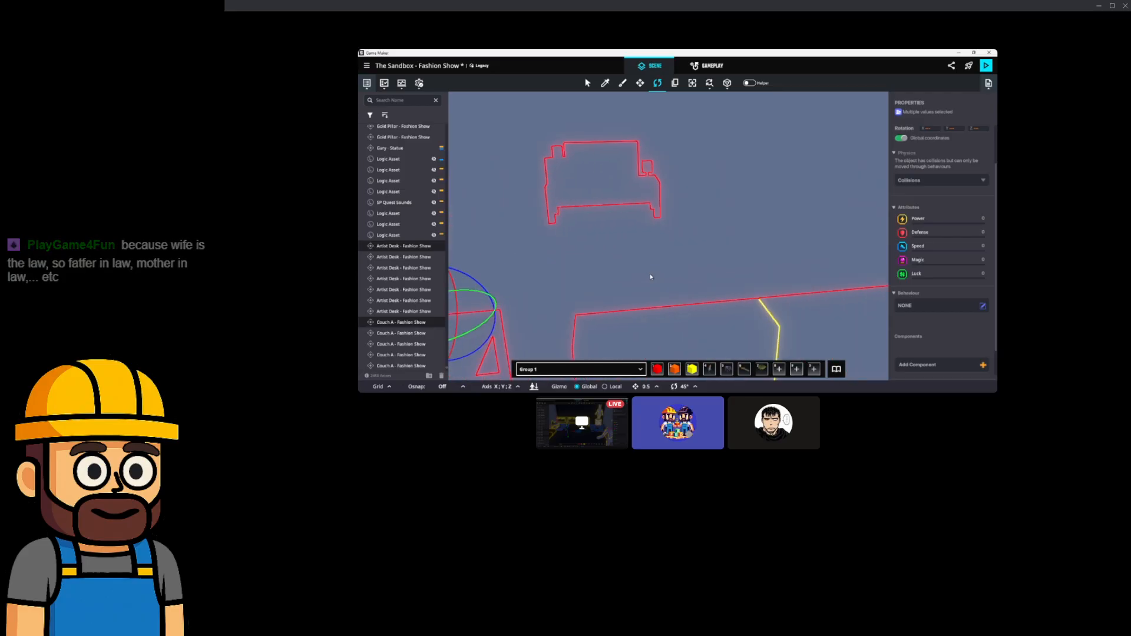
scroll(651, 277, "up", 3)
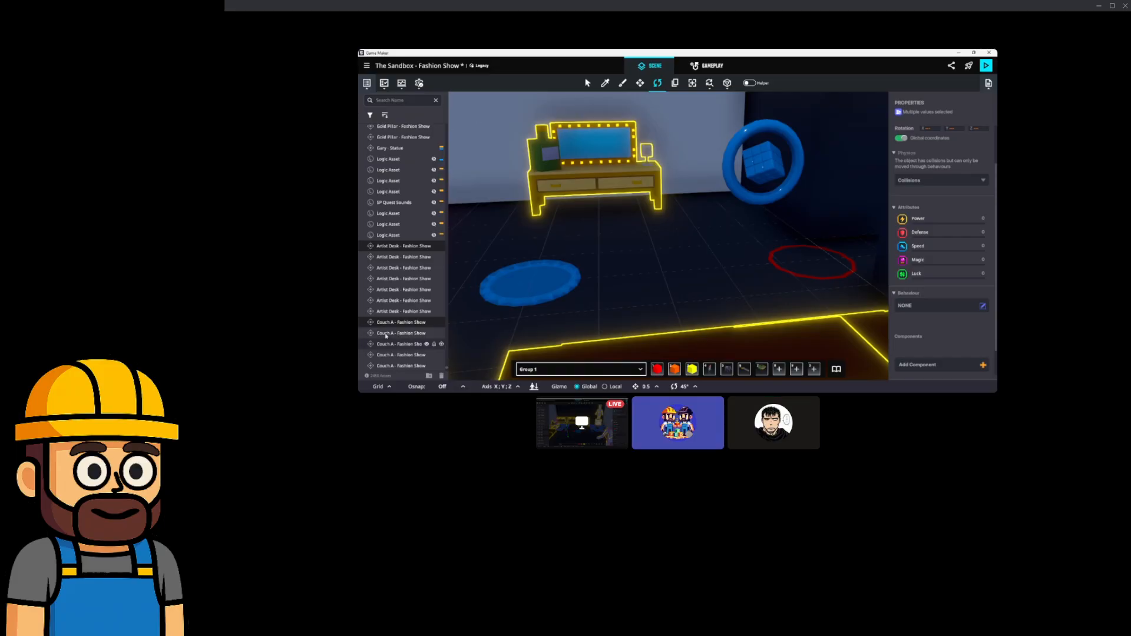
scroll(650, 241, "down", 5)
right_click_drag(678, 252, 651, 265)
scroll(649, 246, "up", 5)
scroll(597, 253, "down", 3)
scroll(654, 265, "up", 3)
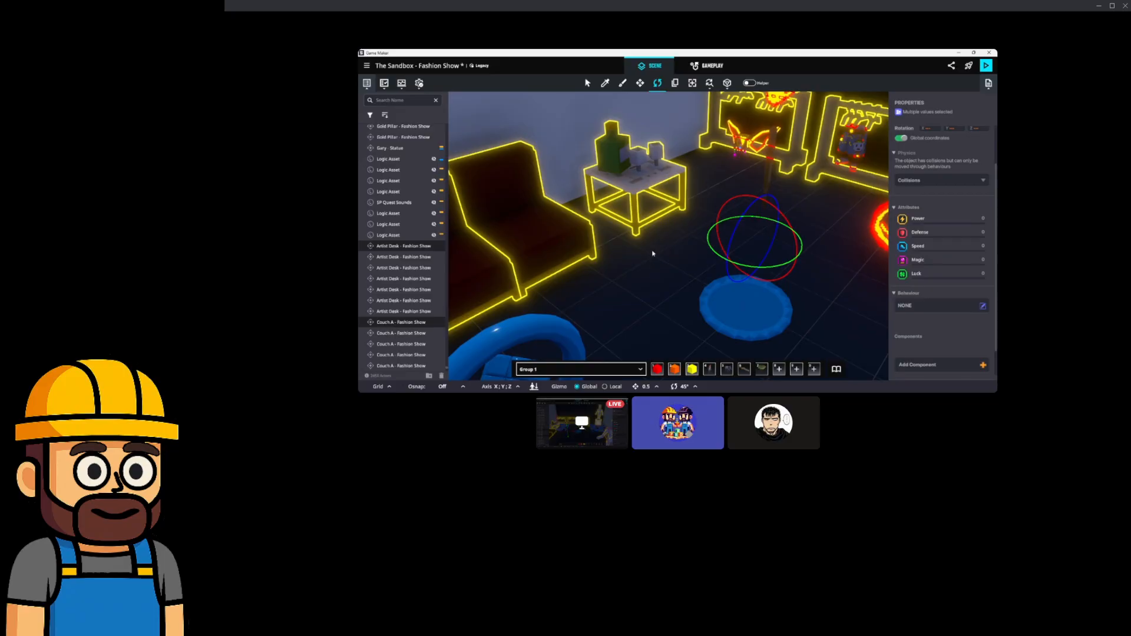
Duplicate the furniture set with Ctrl+D and slide the copy left onto the floor.
key("ctrl+d")
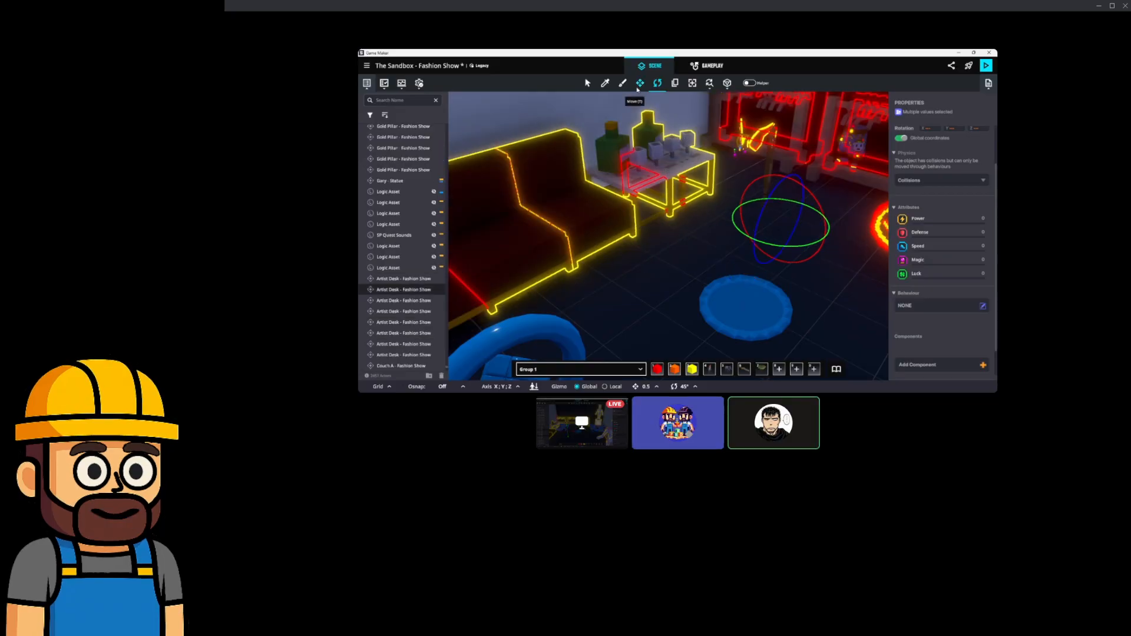
left_click_drag(755, 237, 445, 375)
right_click_drag(569, 306, 764, 248)
left_click_drag(789, 196, 551, 208)
right_click_drag(574, 236, 507, 241)
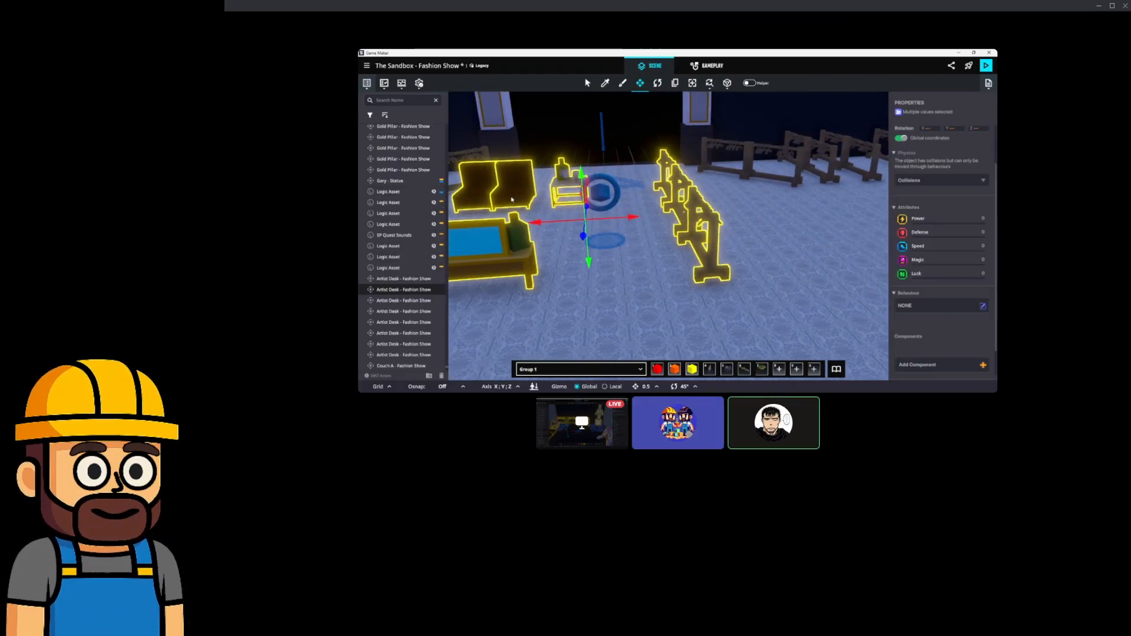
right_click_drag(543, 225, 712, 228)
left_click_drag(773, 225, 596, 236)
Turn the copied group 180° on the horizontal rotate ring.
left_click(661, 84)
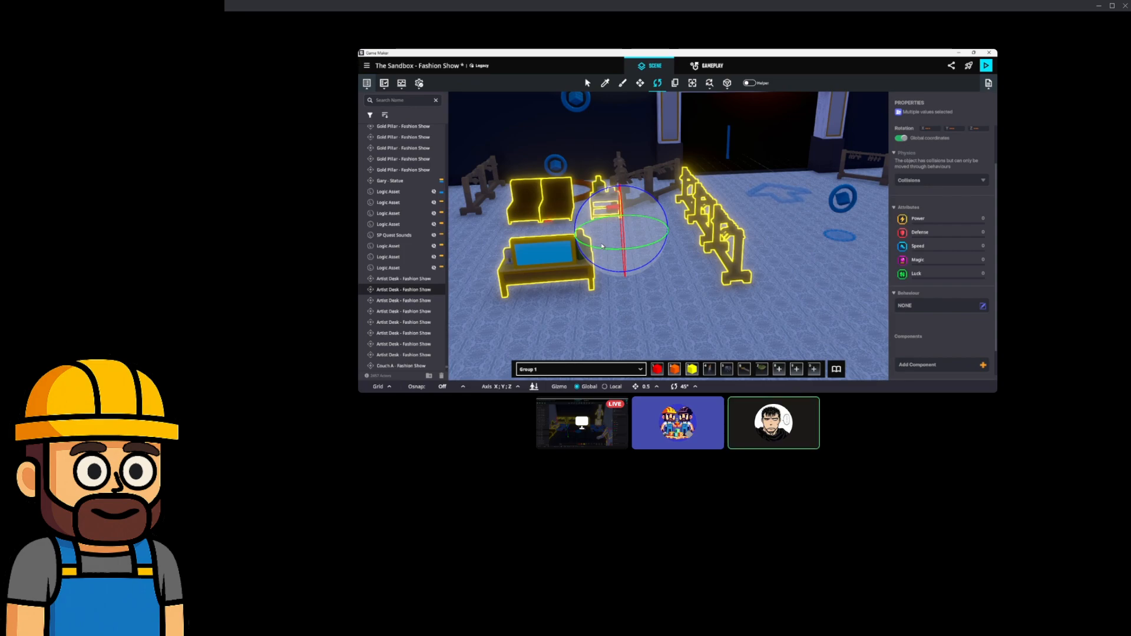
left_click_drag(603, 252, 766, 248)
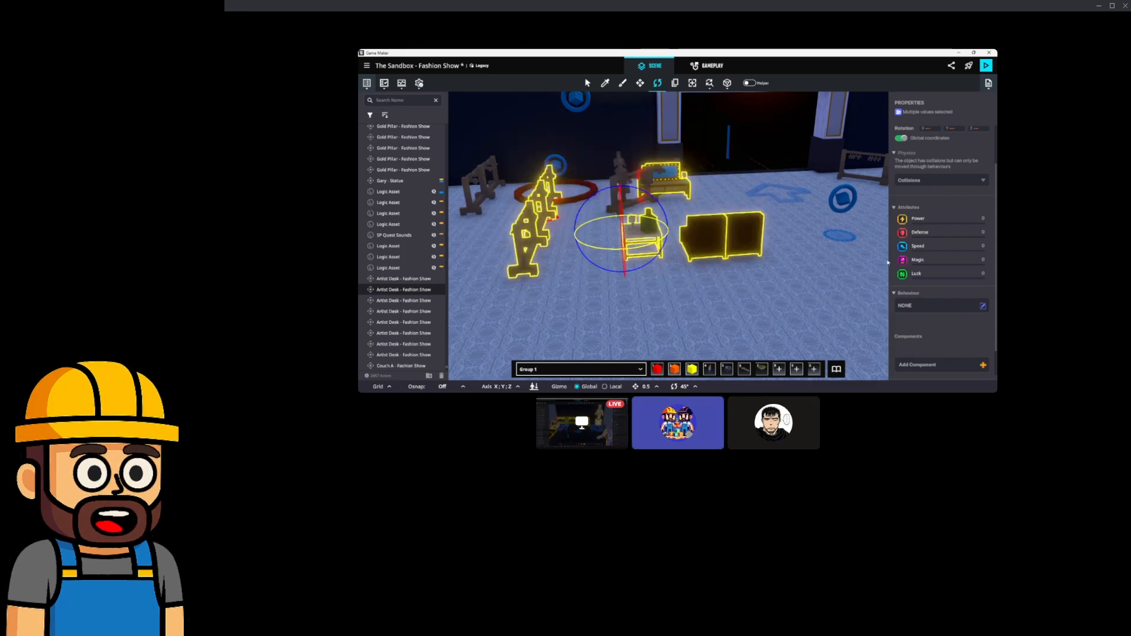
right_click_drag(771, 248, 708, 254)
Move the copy to the back-left wall beside the door, easing it slightly off the wall.
left_click(640, 83)
middle_click_drag(647, 125, 718, 196)
left_click_drag(716, 266, 527, 190)
scroll(527, 190, "up", 3)
middle_click_drag(527, 191, 700, 248)
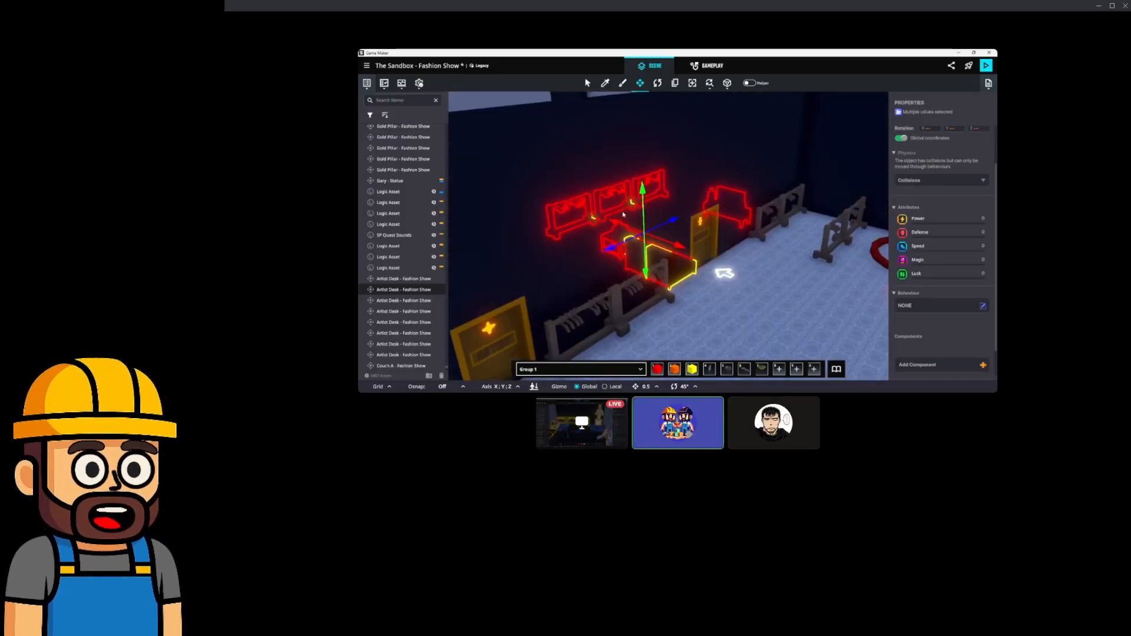
scroll(704, 249, "up", 4)
right_click_drag(707, 252, 677, 241)
scroll(685, 236, "up", 3)
middle_click_drag(687, 232, 692, 245)
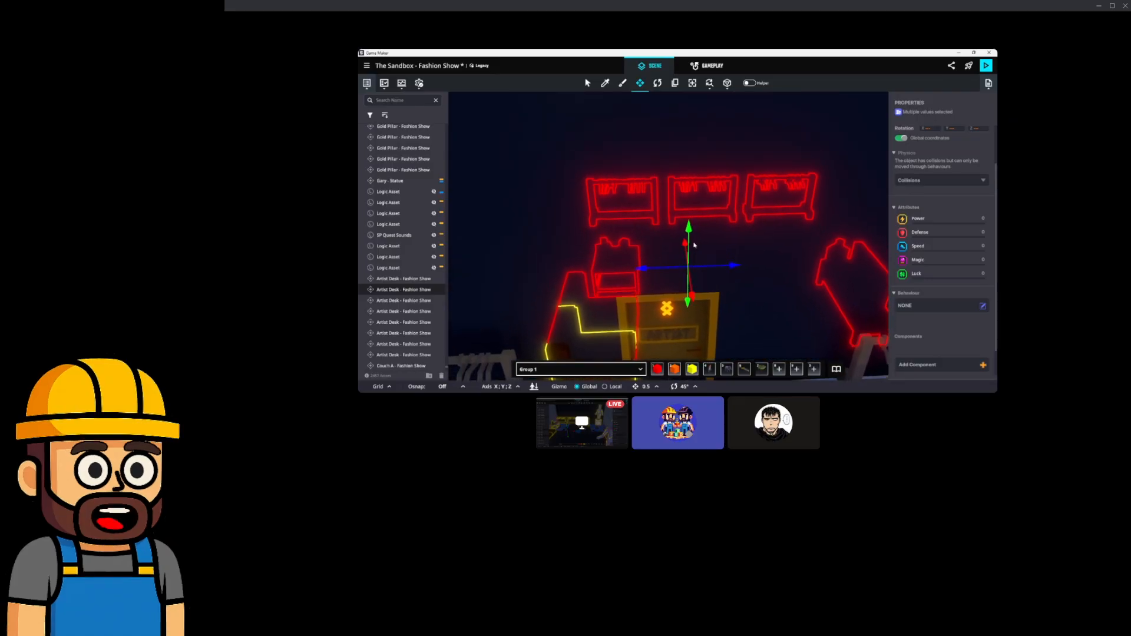
scroll(695, 248, "up", 4)
left_click_drag(675, 305, 619, 176)
Shift the furniture group, the rightmost hanger rack and the drinks table slightly left.
middle_click_drag(619, 176, 640, 199)
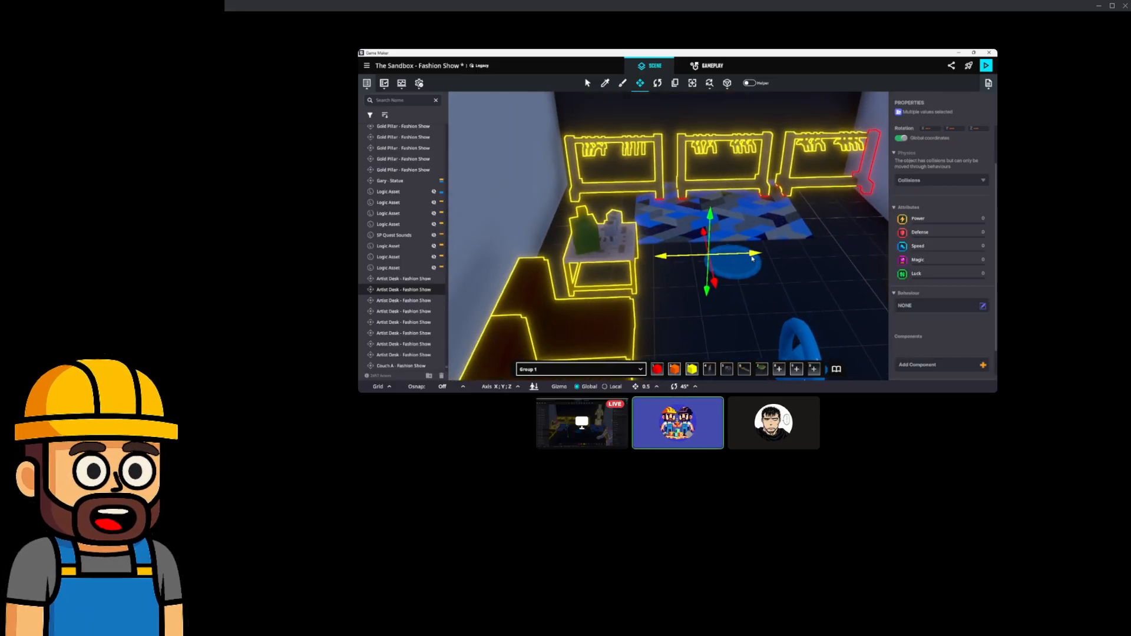
left_click_drag(751, 258, 742, 259)
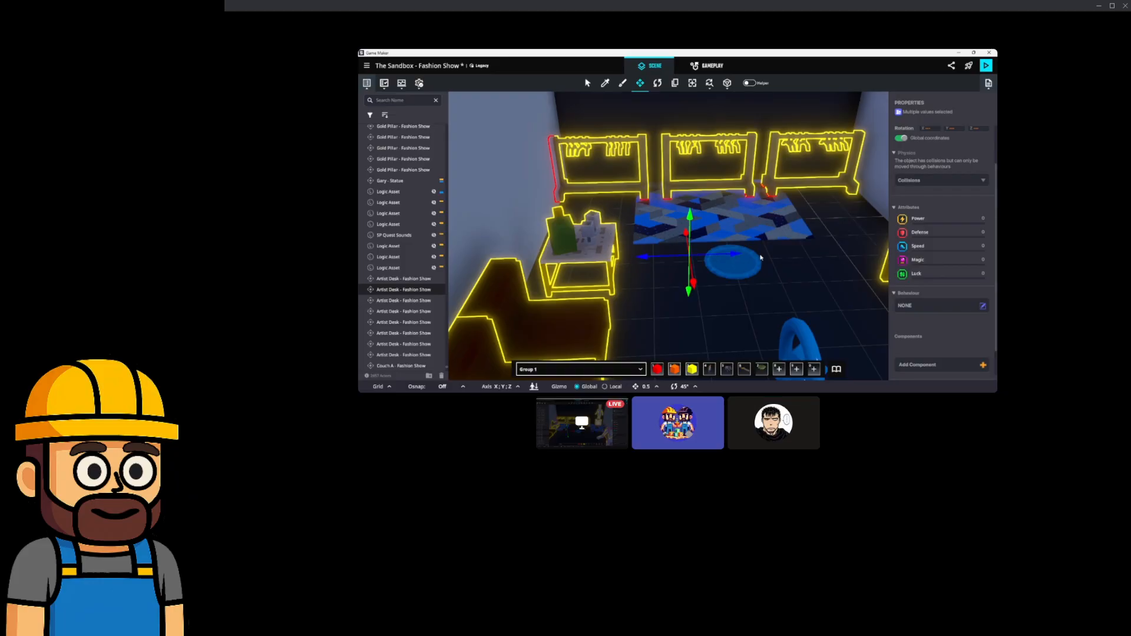
middle_click_drag(738, 255, 708, 249)
middle_click_drag(546, 208, 598, 242)
left_click(728, 185)
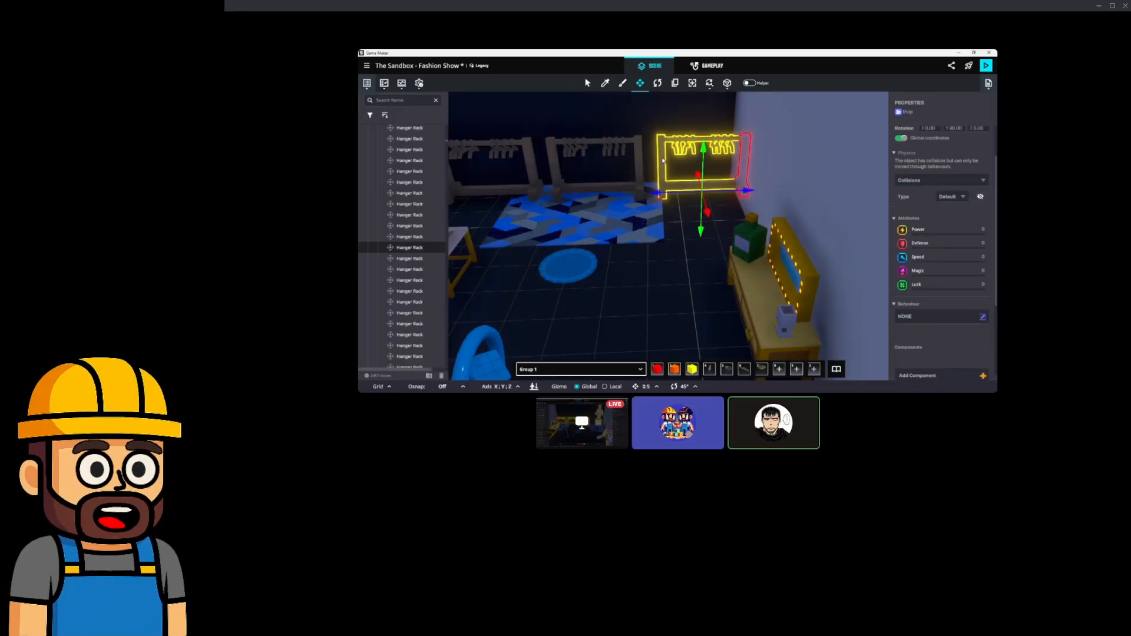
left_click_drag(743, 193, 725, 194)
middle_click_drag(672, 190, 698, 191)
left_click(647, 244)
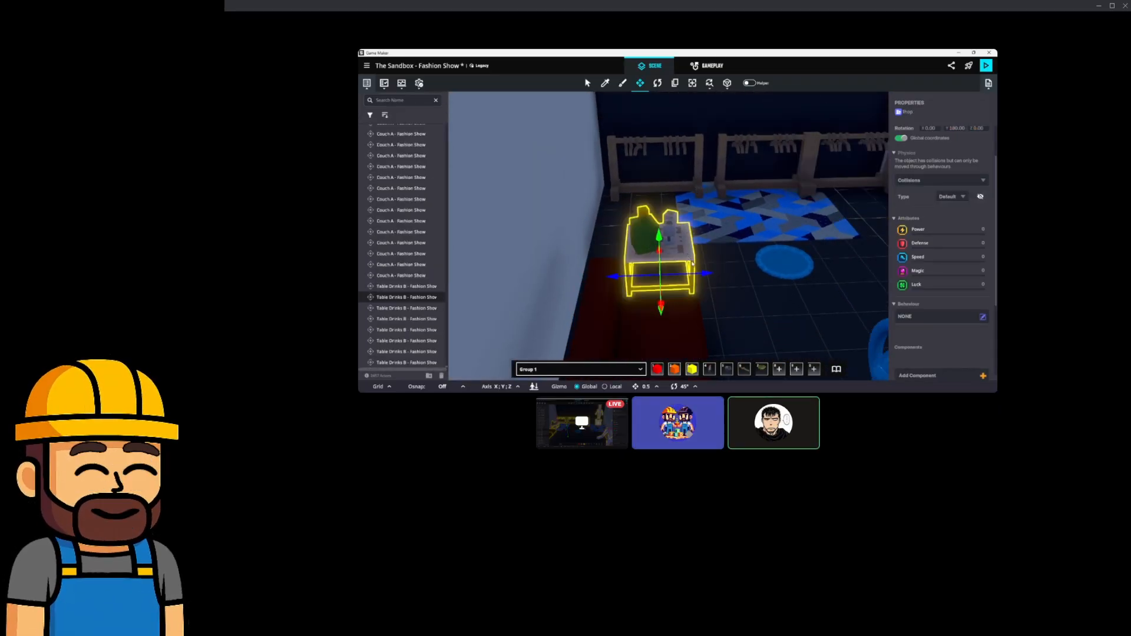
left_click_drag(699, 275, 660, 275)
middle_click_drag(669, 271, 695, 245)
Slide the front and back red couches left until they sit snugly together.
left_click(699, 321)
middle_click_drag(758, 349, 725, 313)
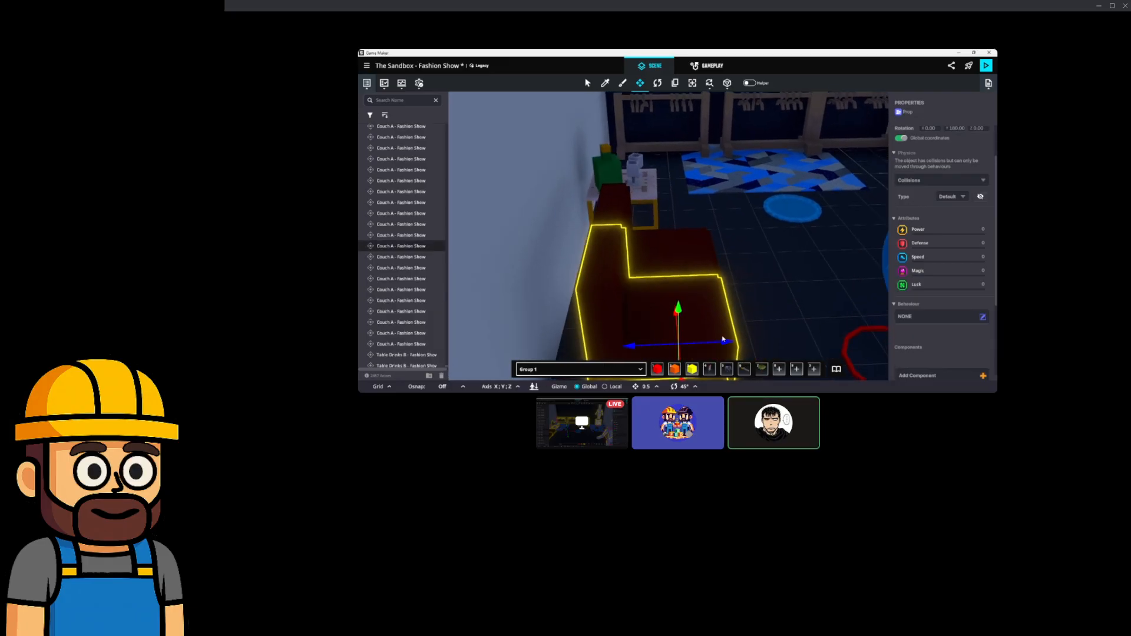
left_click_drag(714, 342, 700, 342)
left_click(701, 275)
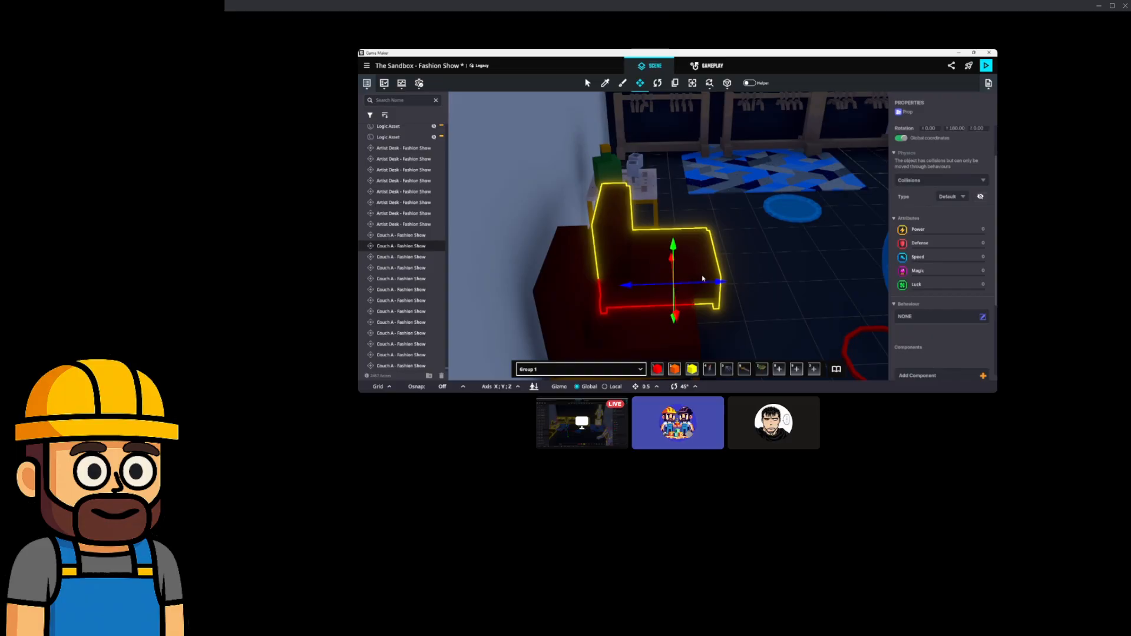
left_click_drag(711, 284, 687, 284)
right_click_drag(752, 273, 719, 286)
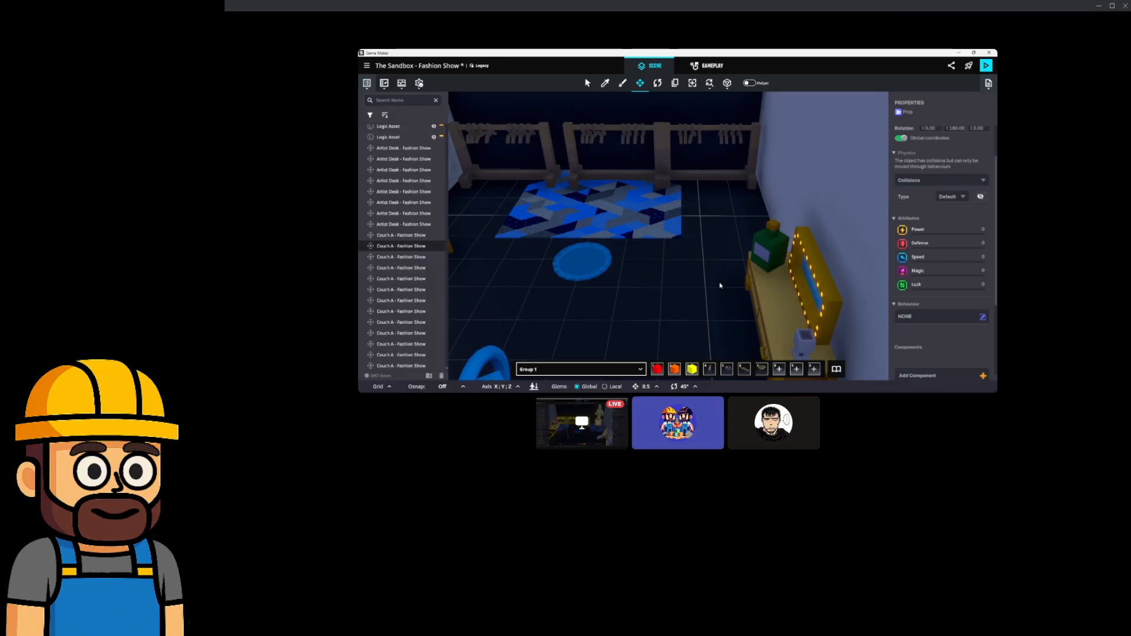
Multi-select the mirrored dressing table, all three hanger racks, the small table and the red couch.
left_click(787, 263)
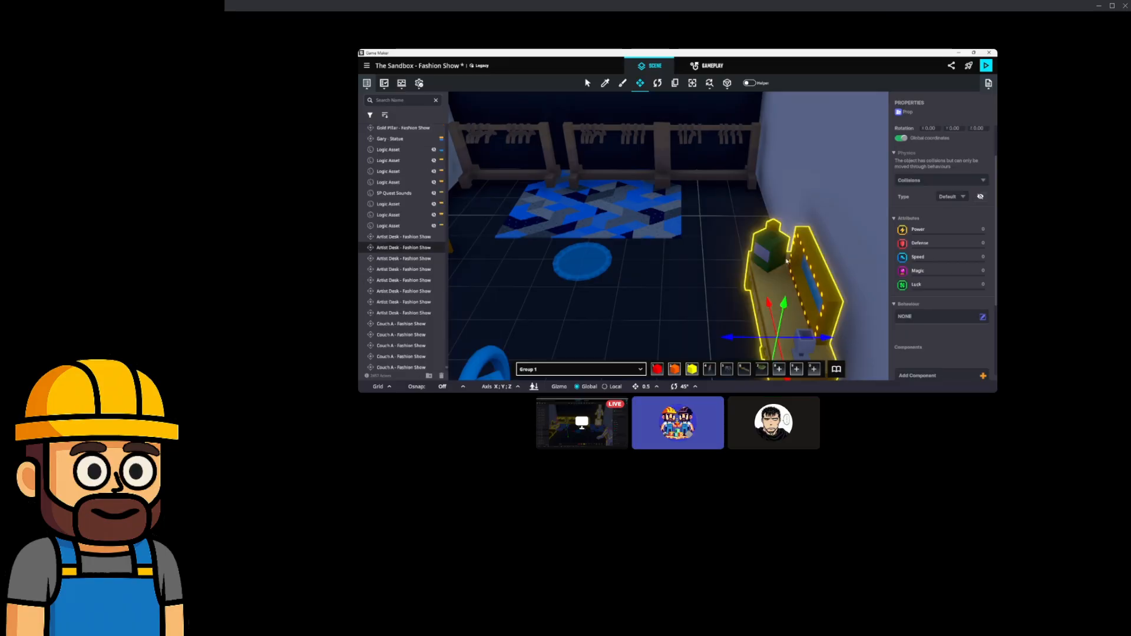
left_click(717, 142, "ctrl")
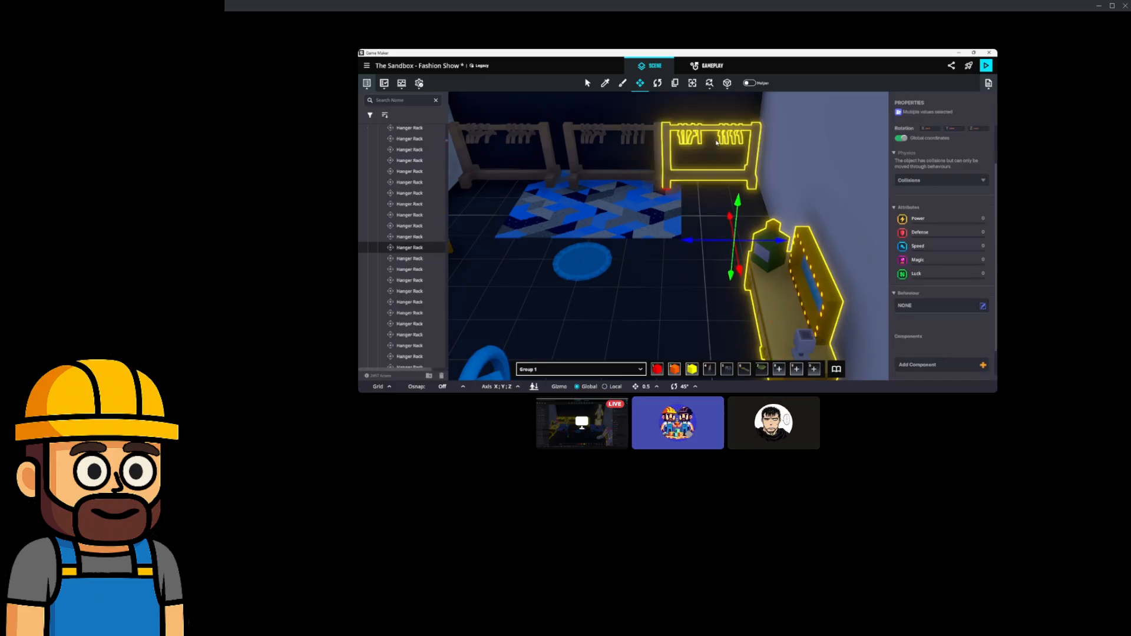
left_click(628, 141, "ctrl")
middle_click_drag(628, 140, 669, 142)
left_click(643, 151, "ctrl")
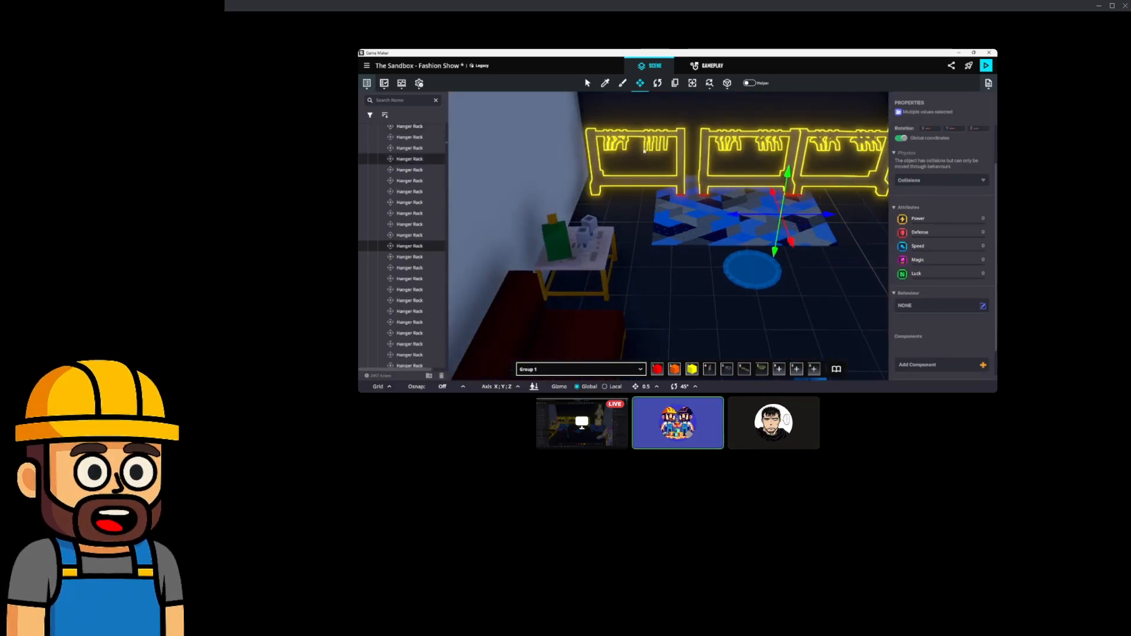
left_click(598, 259, "ctrl")
left_click(585, 322, "ctrl")
scroll(585, 322, "up", 3)
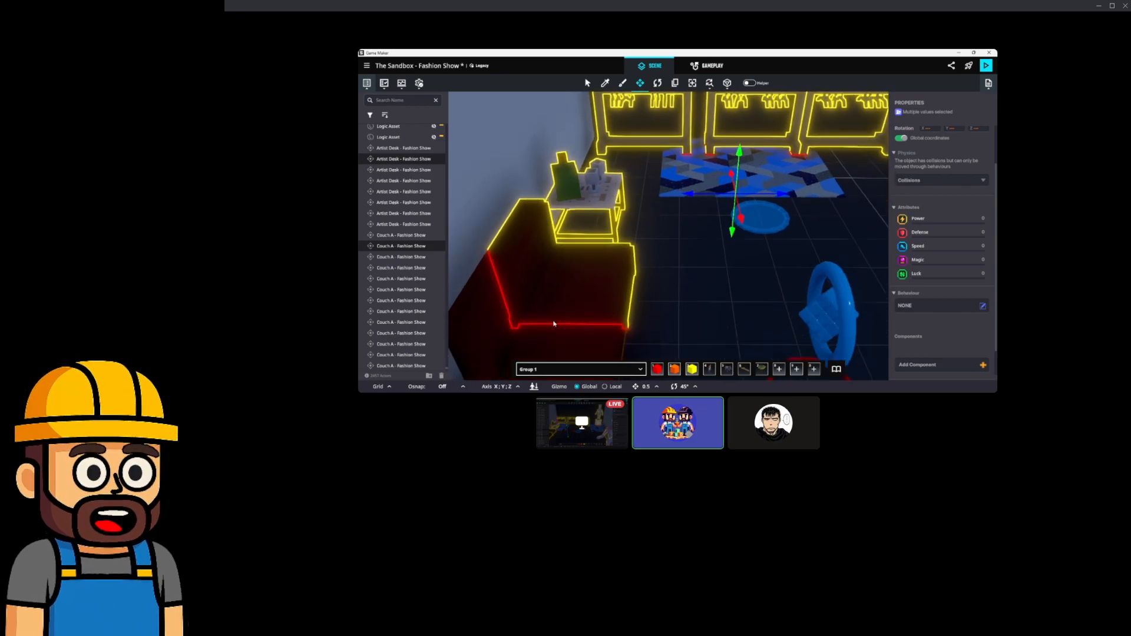
scroll(662, 297, "down", 2)
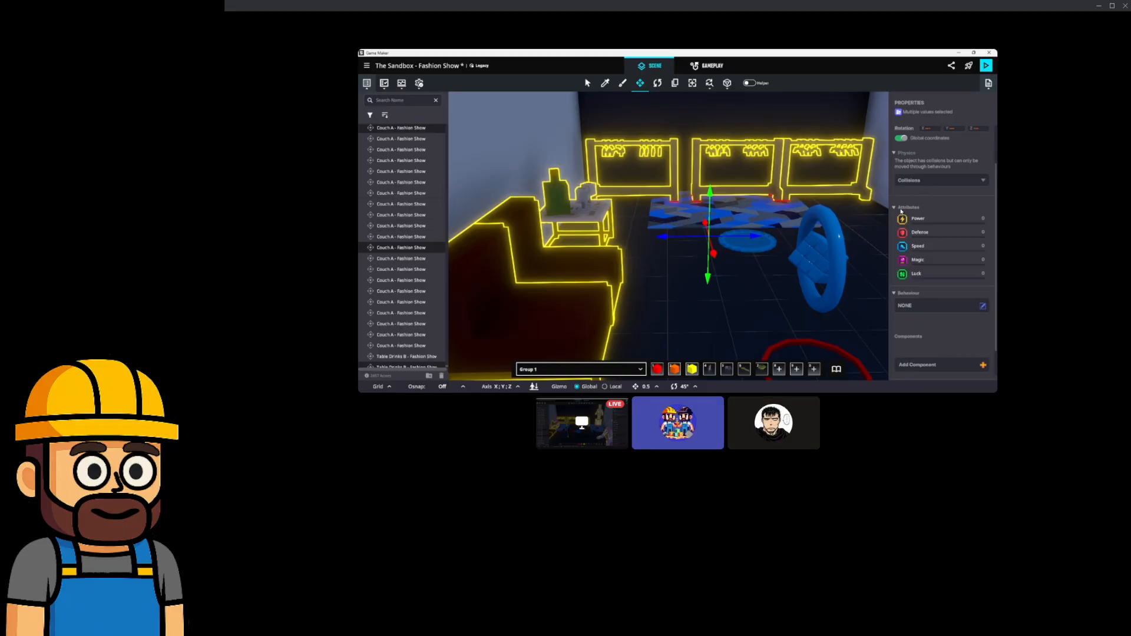
scroll(901, 212, "down", 1)
scroll(837, 207, "down", 3)
middle_click_drag(837, 208, 637, 217)
scroll(659, 216, "up", 3)
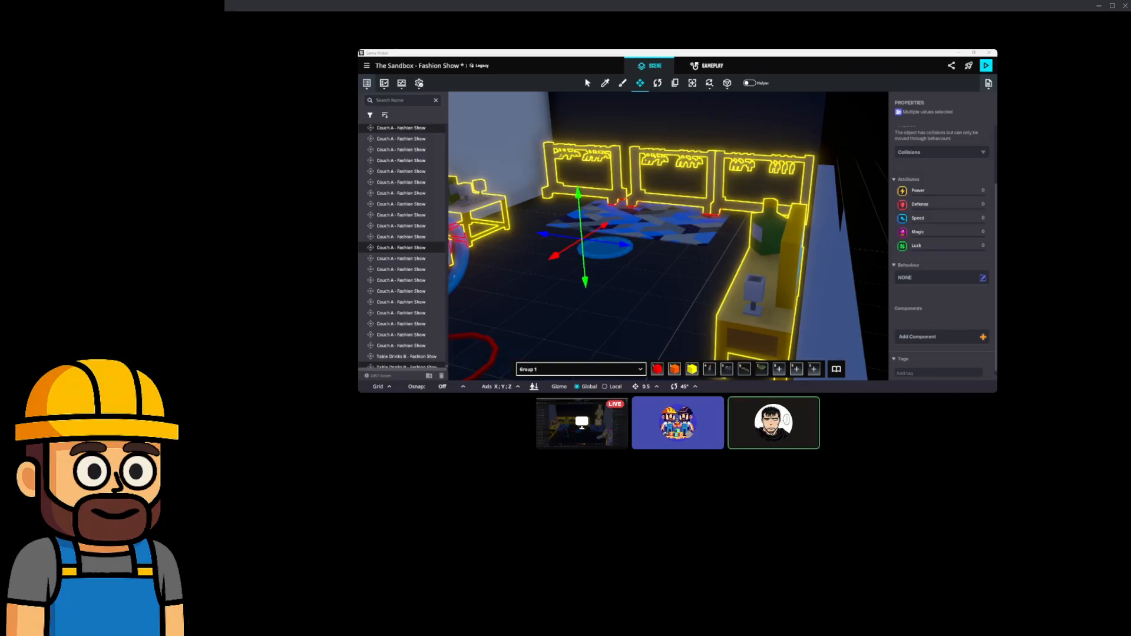
Duplicate the selected furniture set with Ctrl+D and slide the copy left along the X axis.
right_click_drag(635, 136, 583, 223)
middle_click_drag(583, 223, 586, 222)
scroll(587, 223, "down", 1)
scroll(586, 223, "up", 1)
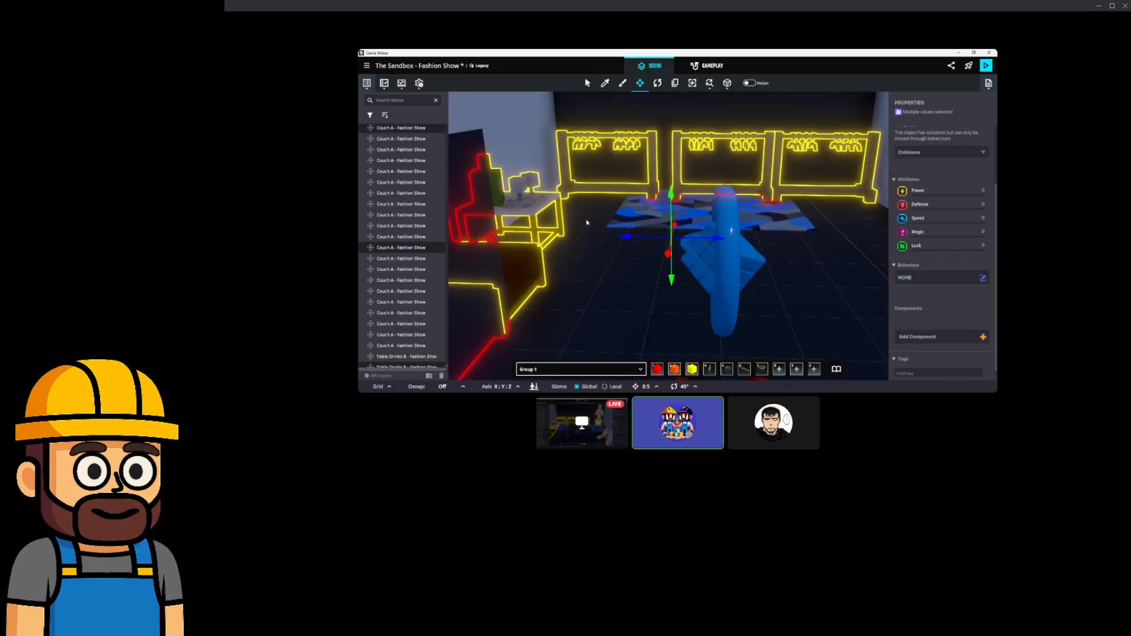
scroll(643, 218, "down", 2)
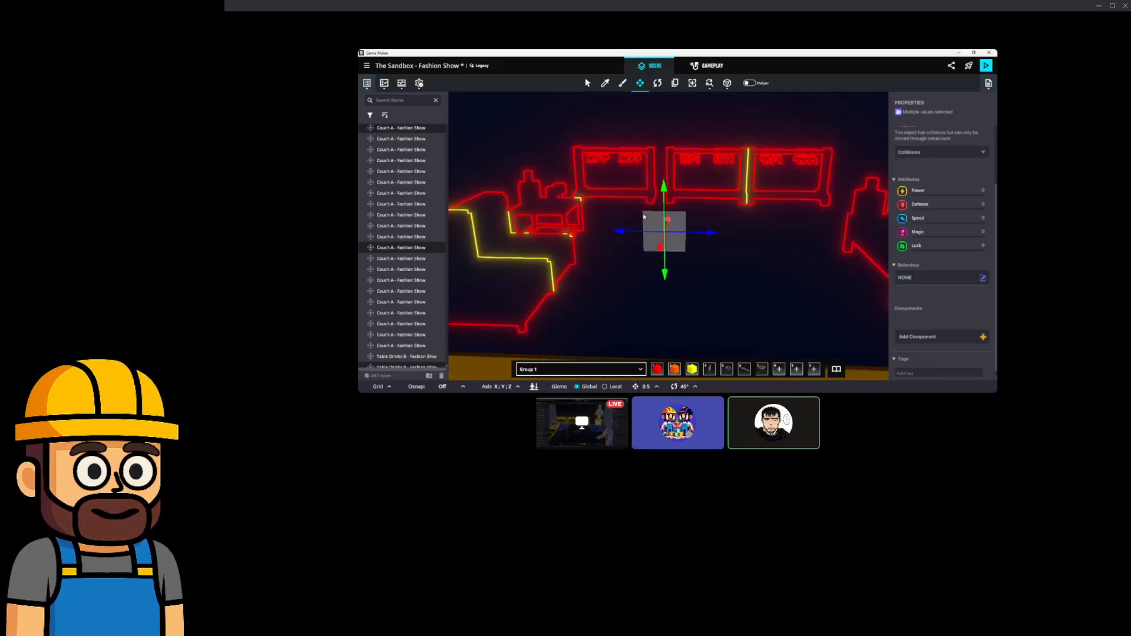
scroll(658, 222, "up", 2)
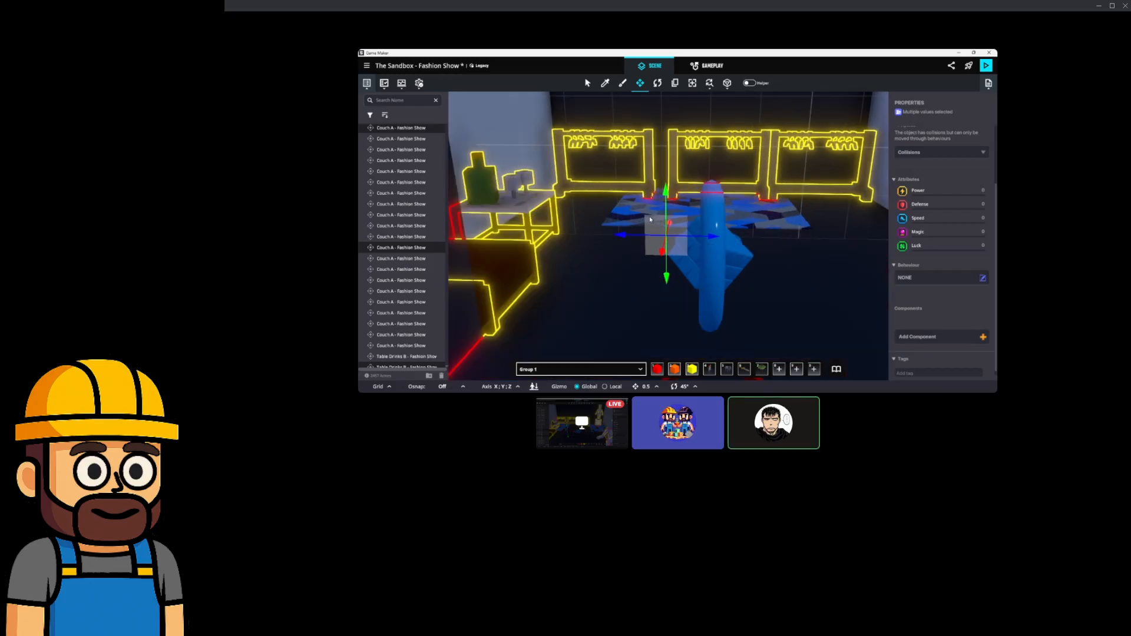
key("ctrl+d")
left_click_drag(664, 241, 533, 238)
middle_click_drag(533, 238, 620, 238)
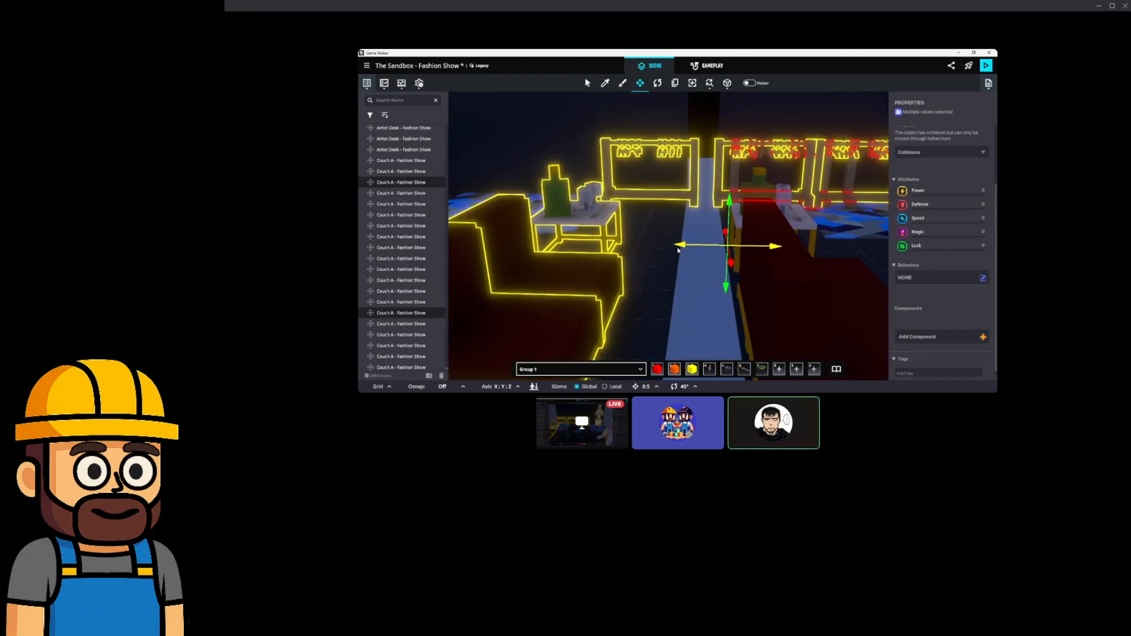
left_click_drag(678, 250, 528, 250)
middle_click_drag(528, 250, 675, 256)
middle_click_drag(767, 262, 610, 260)
scroll(673, 245, "down", 10)
scroll(679, 240, "up", 3)
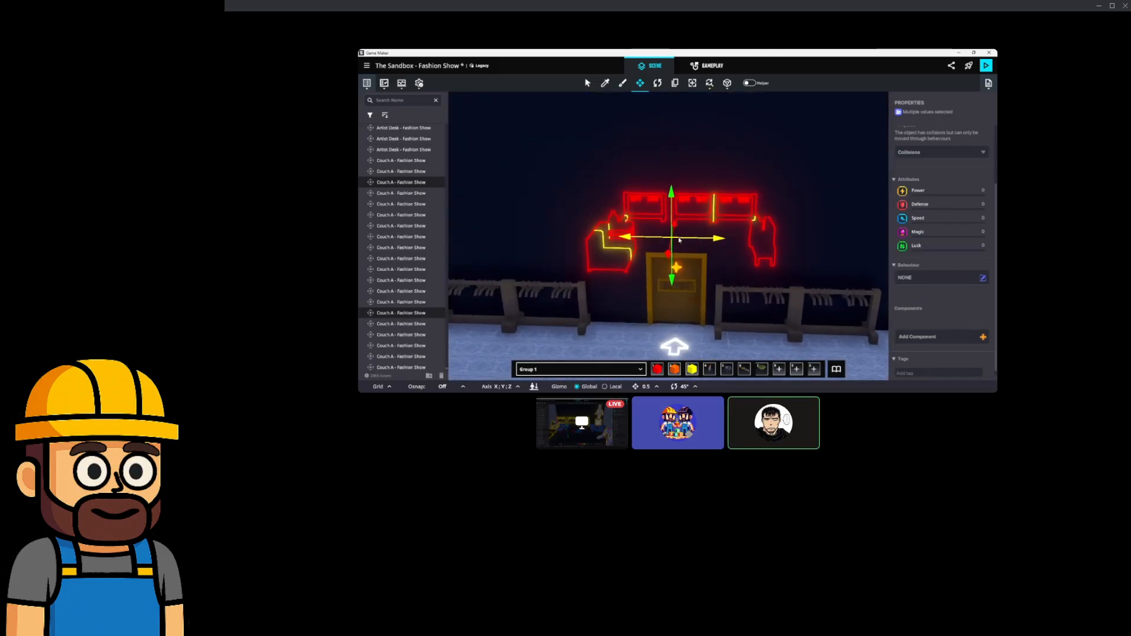
scroll(679, 240, "up", 5)
Duplicate the set again and slide the new copy further left to extend the row.
key("a")
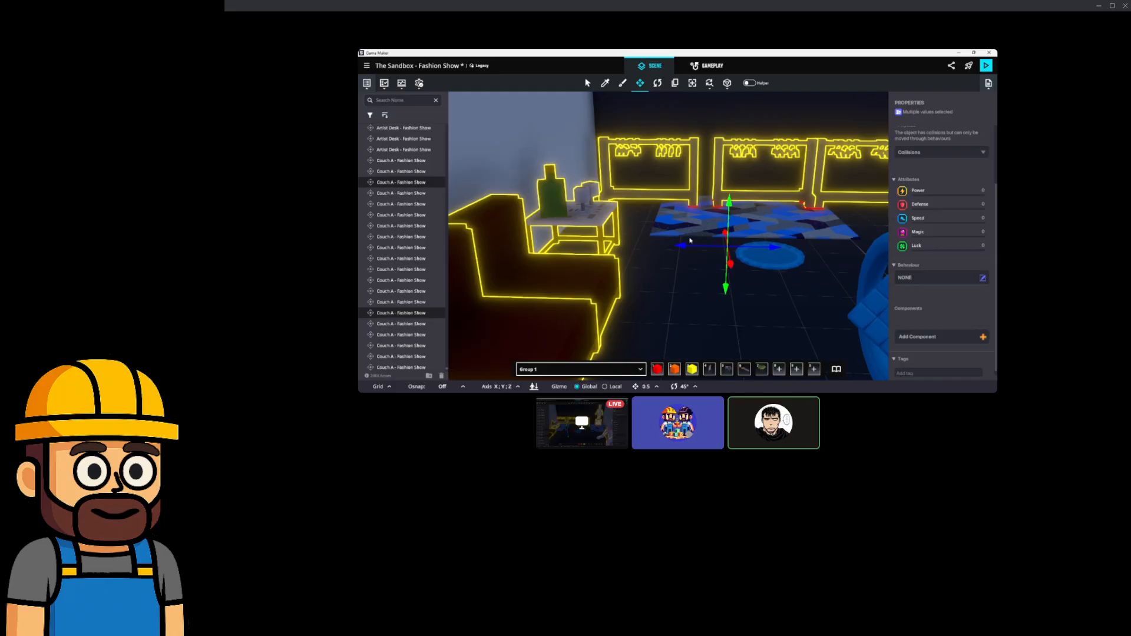
key("ctrl+d")
right_click_drag(733, 228, 721, 247)
left_click_drag(717, 255, 545, 232)
middle_click_drag(546, 237, 653, 254)
left_click_drag(732, 250, 562, 239)
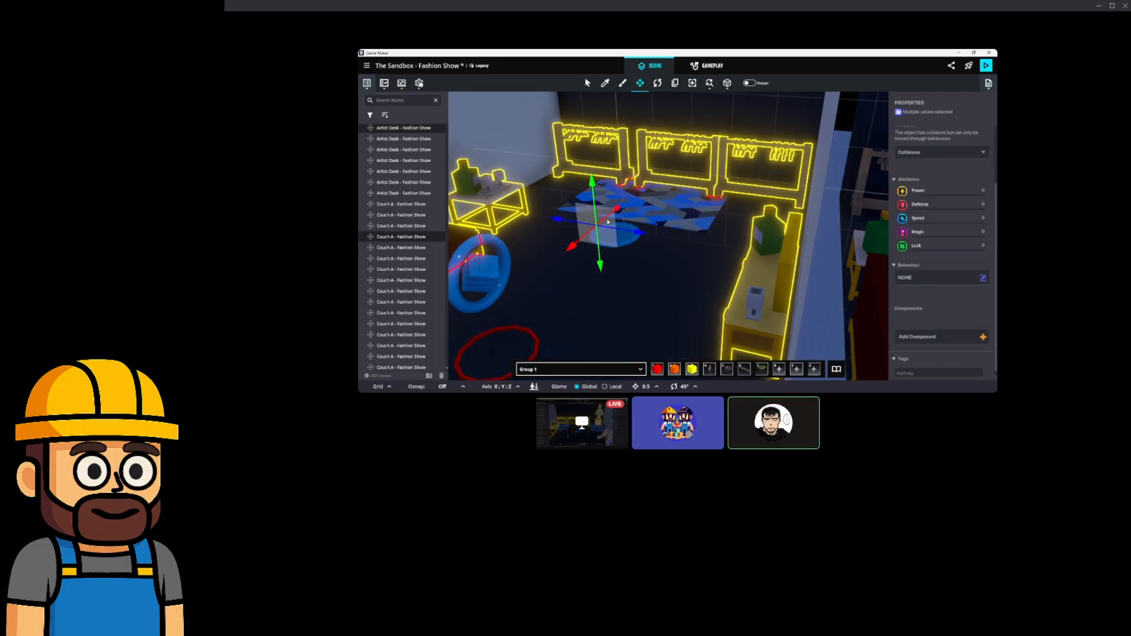
middle_click_drag(674, 220, 701, 215)
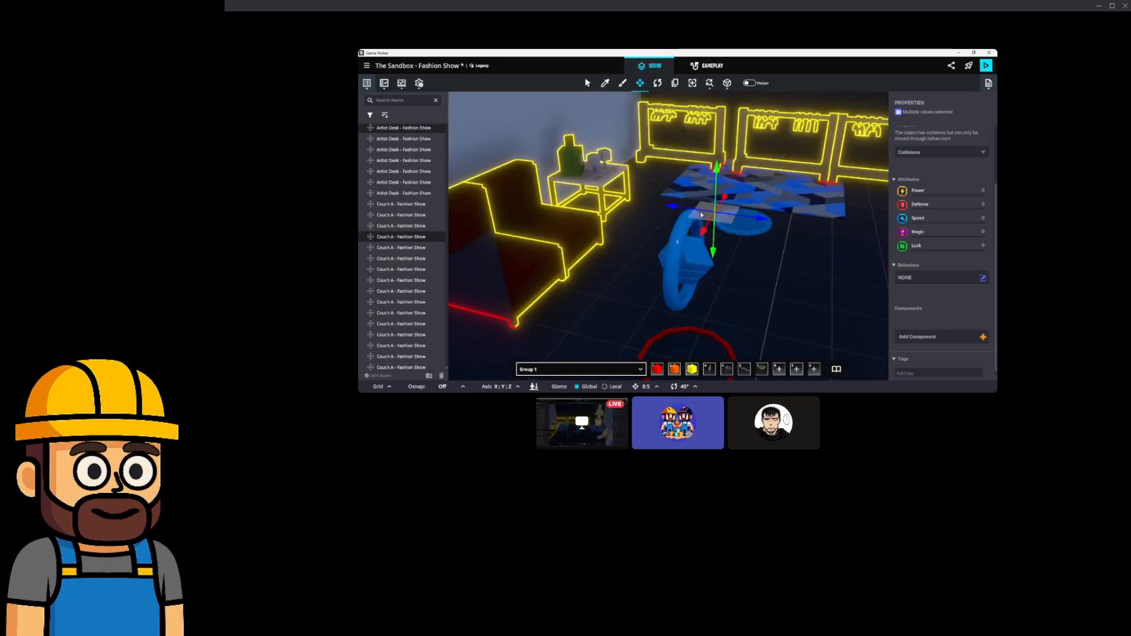
middle_click_drag(591, 206, 656, 212)
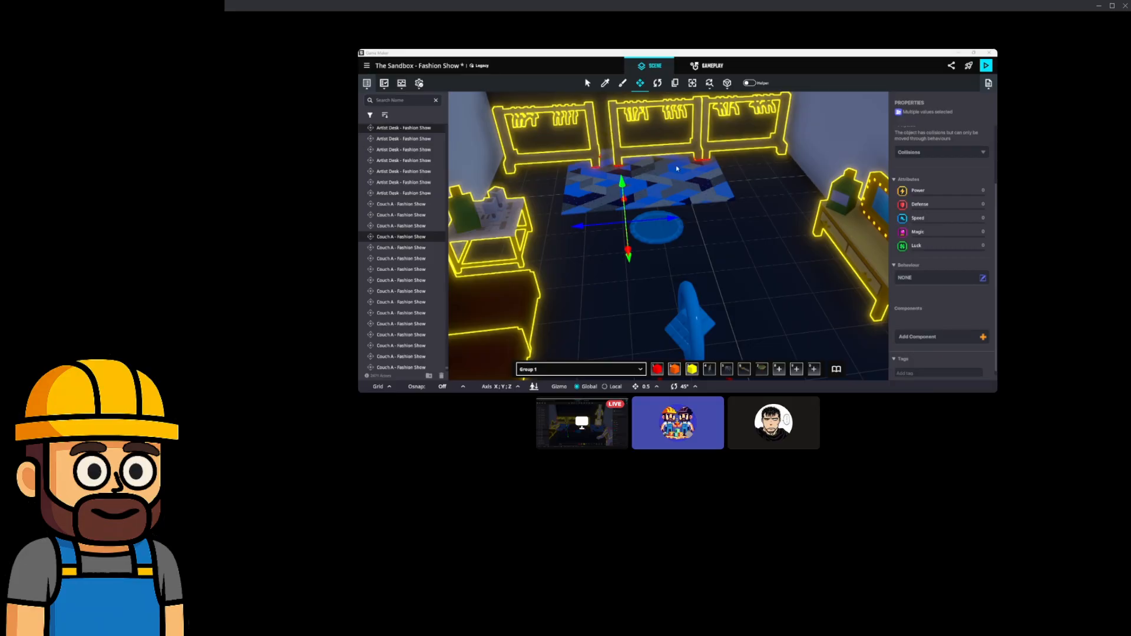
Duplicate the furniture set once more and slide the copies left to their final spot.
scroll(686, 178, "down", 5)
mouse_move(687, 175)
middle_mouse_down()
mouse_move(758, 178)
mouse_move(692, 184)
middle_mouse_up()
scroll(695, 170, "up", 5)
key("ctrl+d")
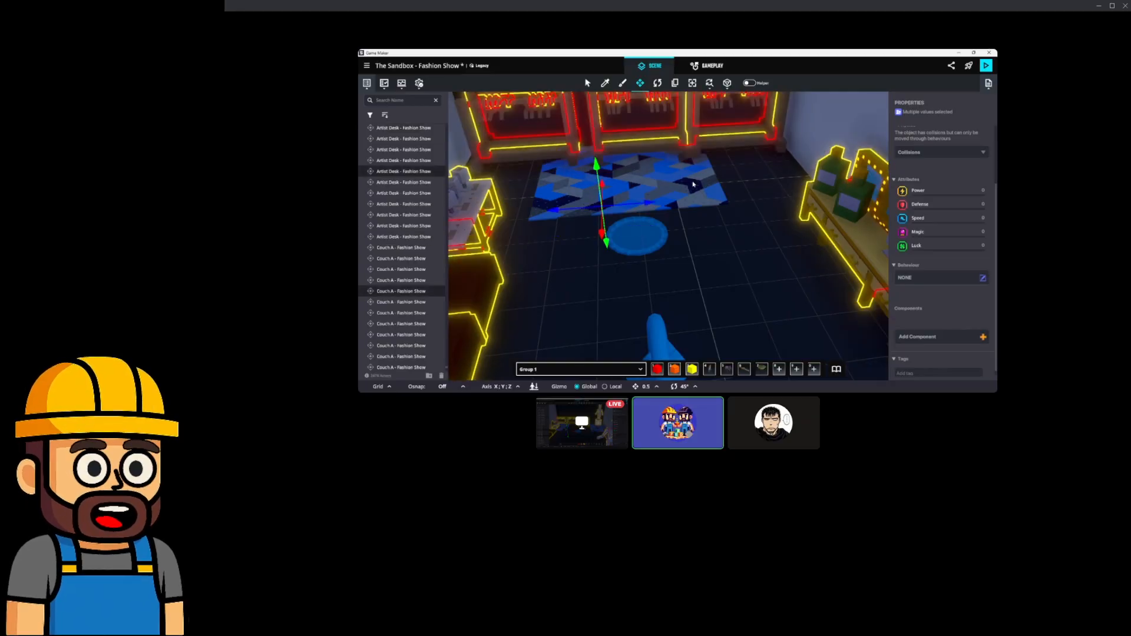
left_click_drag(601, 217, 514, 233)
middle_click_drag(543, 223, 599, 212)
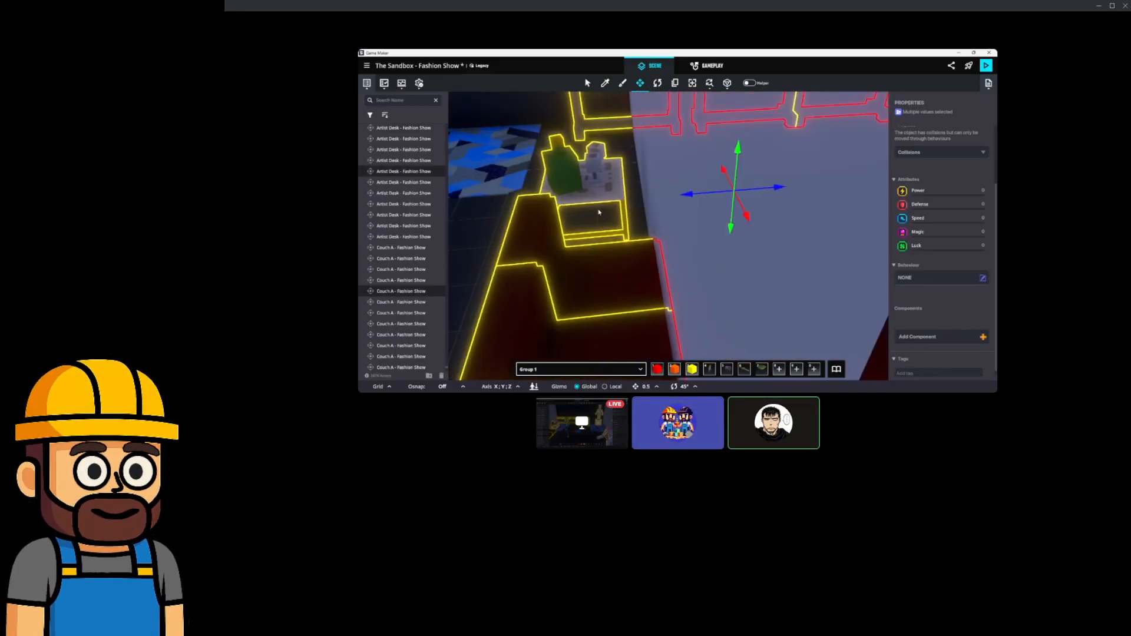
left_click_drag(689, 199, 509, 216)
middle_click_drag(537, 216, 602, 209)
left_click_drag(712, 197, 548, 198)
middle_click_drag(547, 198, 580, 199)
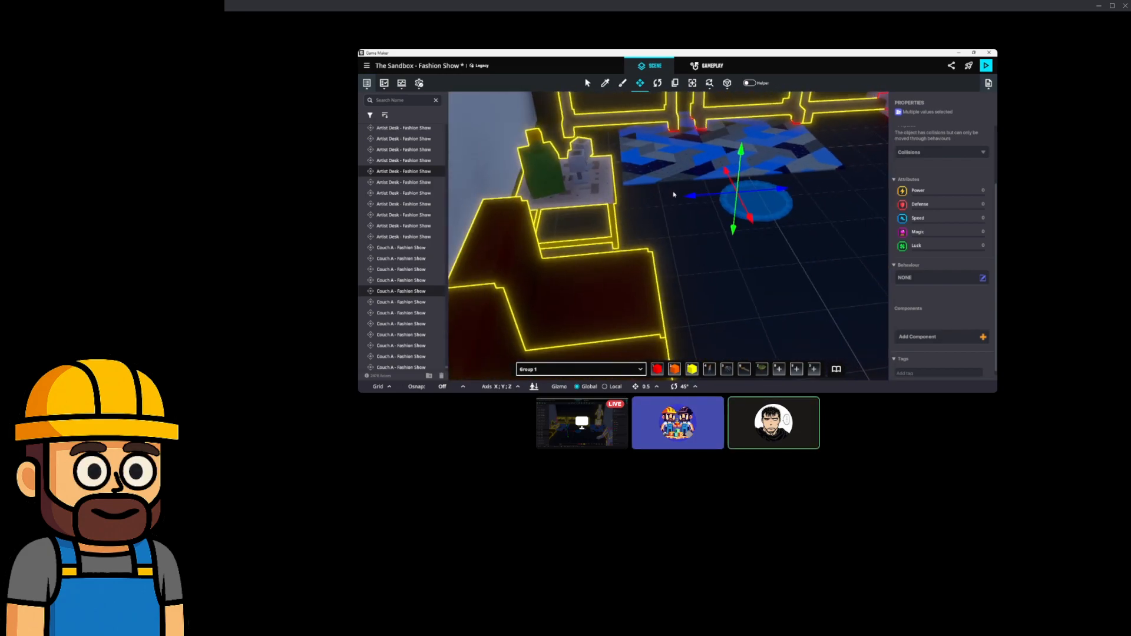
mouse_move(685, 201)
left_mouse_down()
mouse_move(656, 207)
mouse_move(666, 206)
left_mouse_up()
middle_click_drag(824, 161, 672, 209)
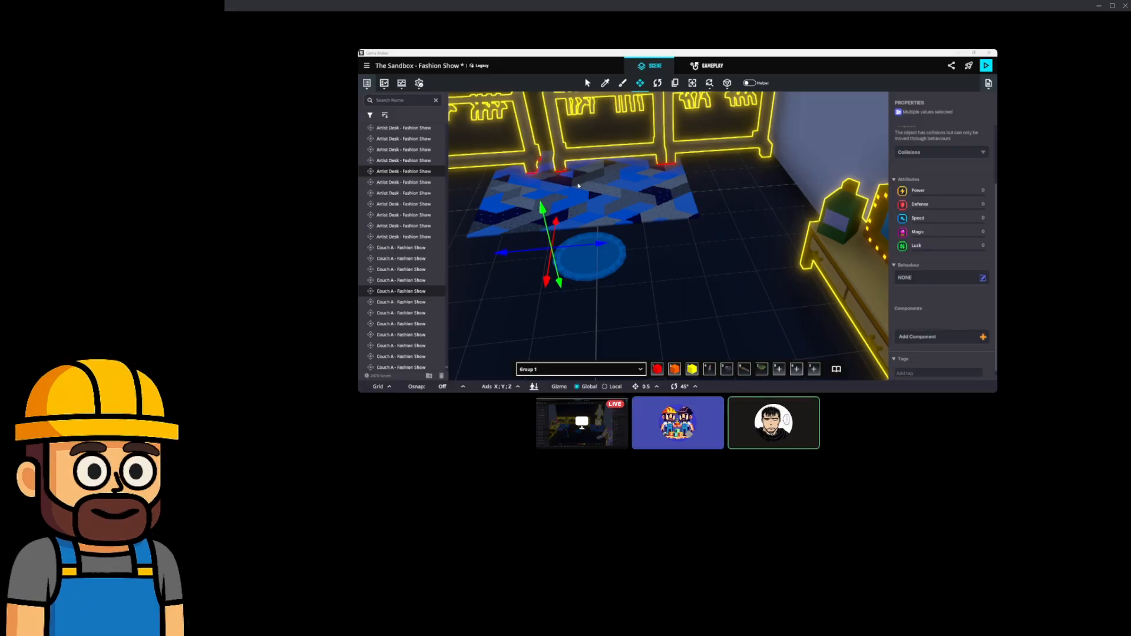
Pan across the hall past the ROLES booth and open the asset library.
middle_click_drag(553, 190, 605, 201)
scroll(606, 211, "down", 5)
right_click_drag(629, 235, 629, 230)
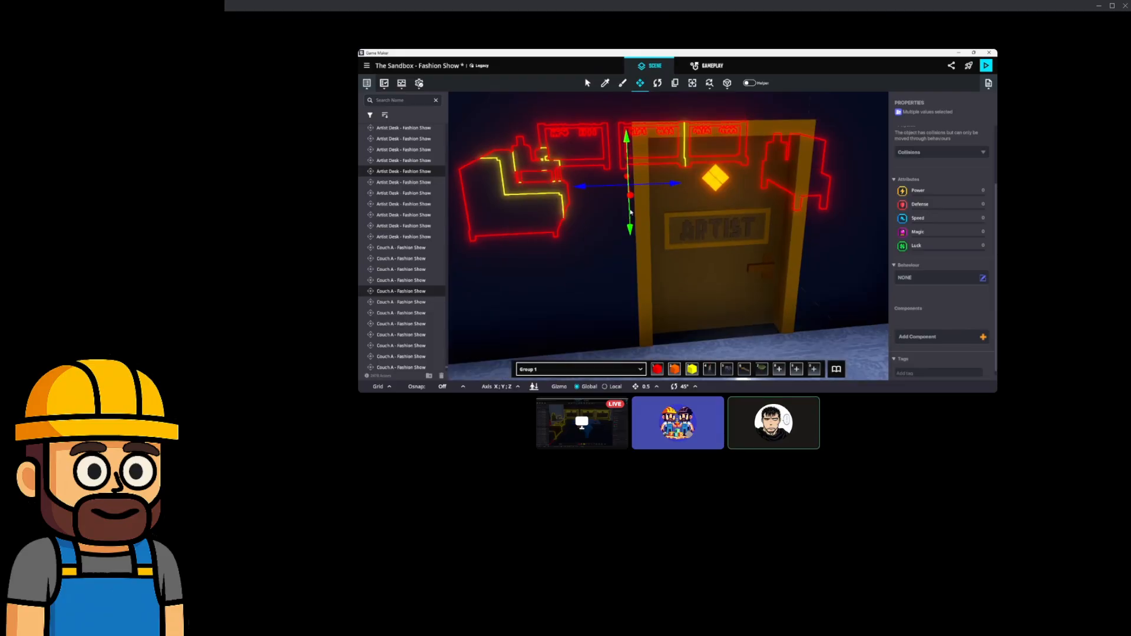
scroll(629, 231, "up", 5)
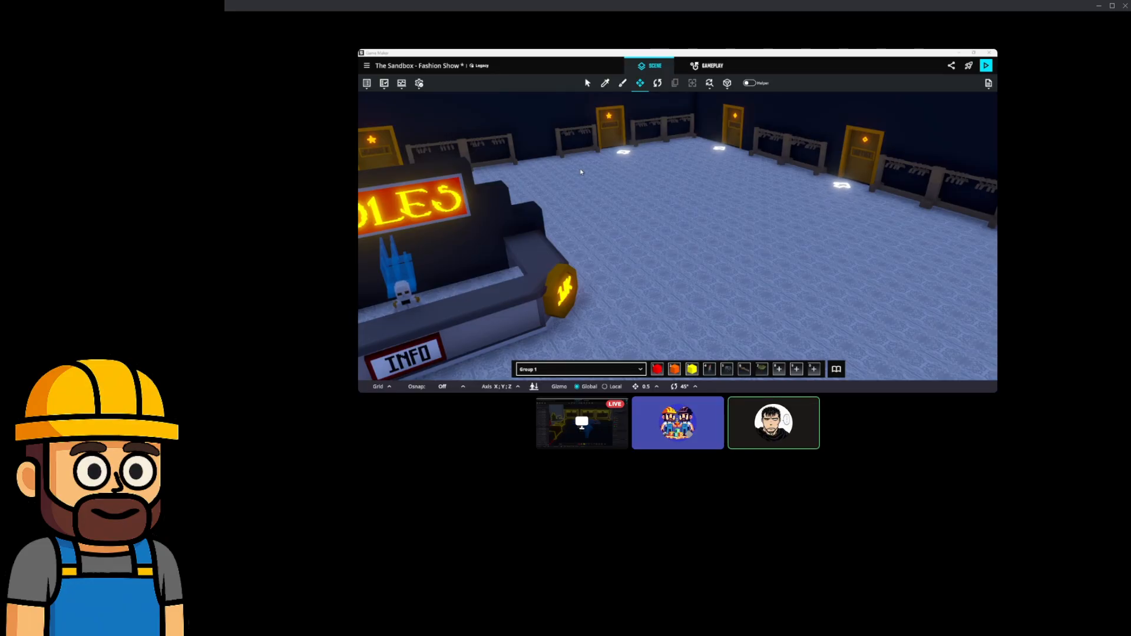
middle_click_drag(437, 173, 453, 176)
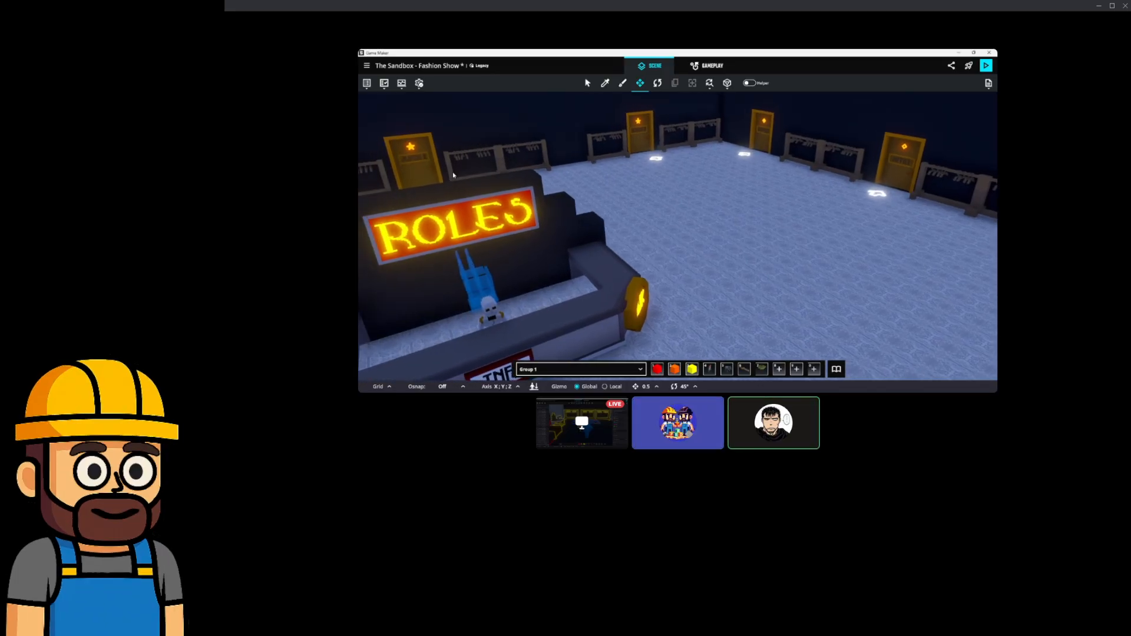
middle_click_drag(592, 180, 599, 199)
scroll(599, 200, "up", 3)
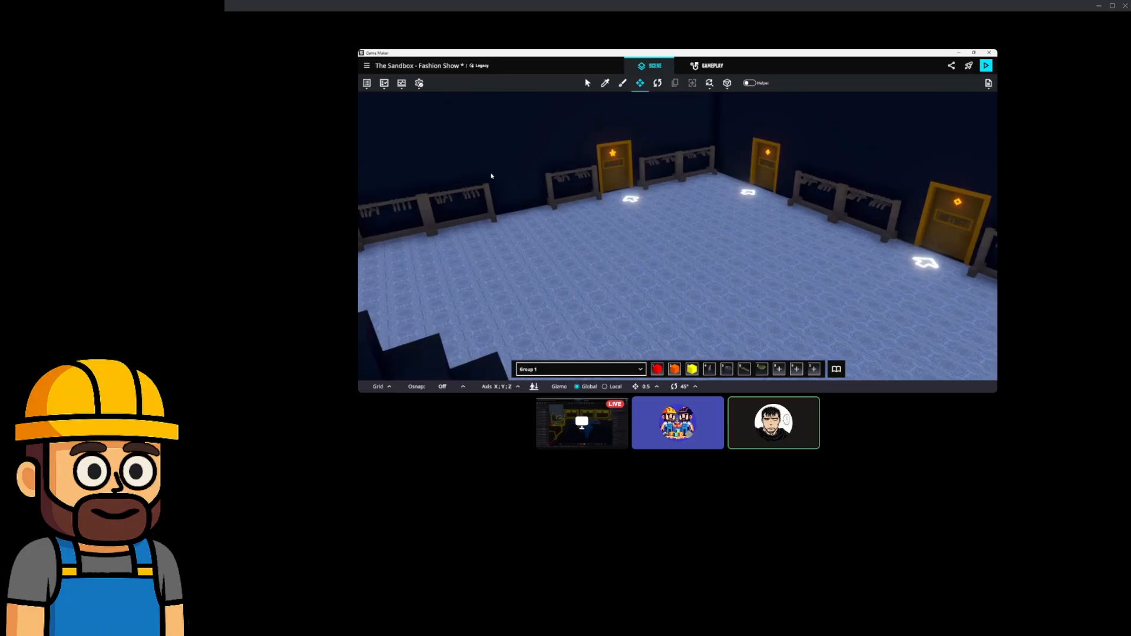
left_click(837, 370)
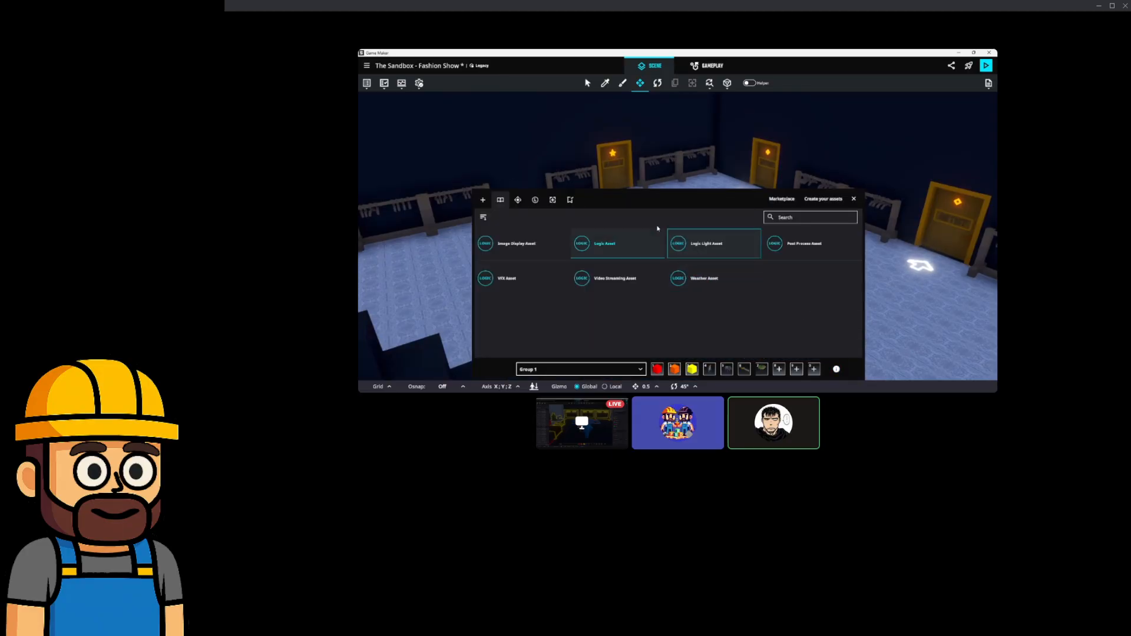
Browse the legacy and workspace assets, then search 'serv' and choose Serving Table - Fashion Show.
left_click(517, 203)
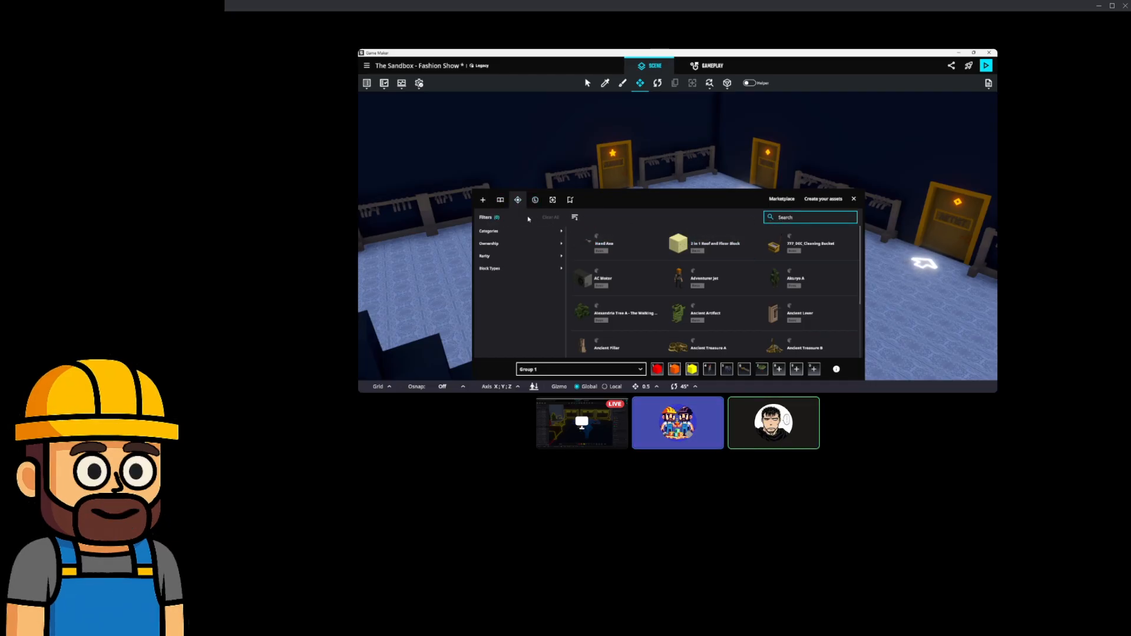
left_click(502, 200)
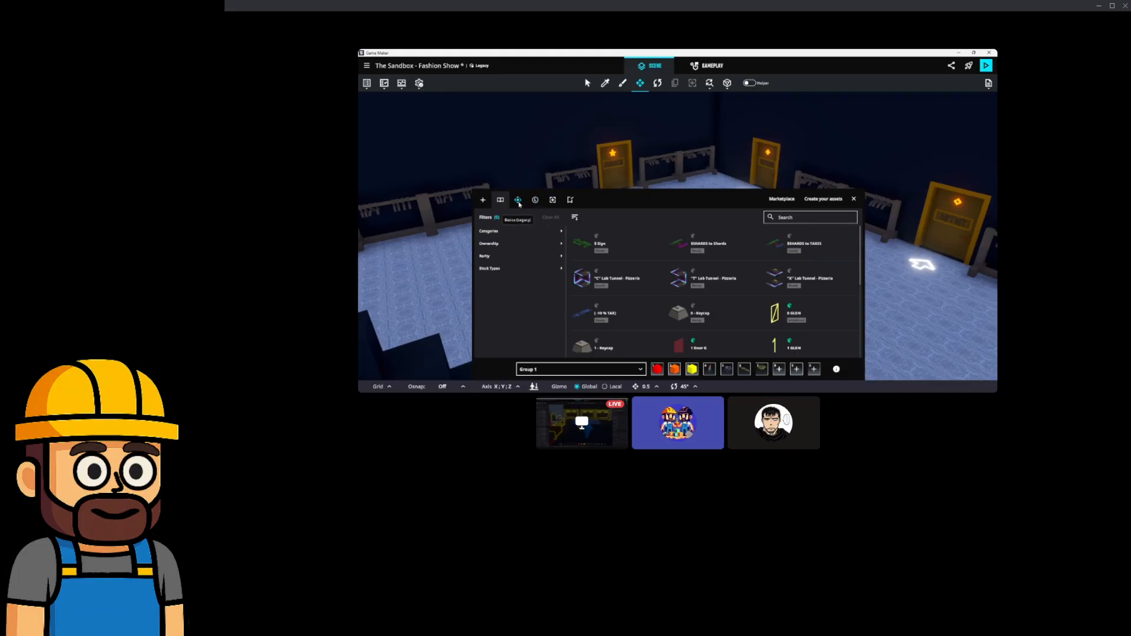
right_click_drag(577, 175, 604, 164)
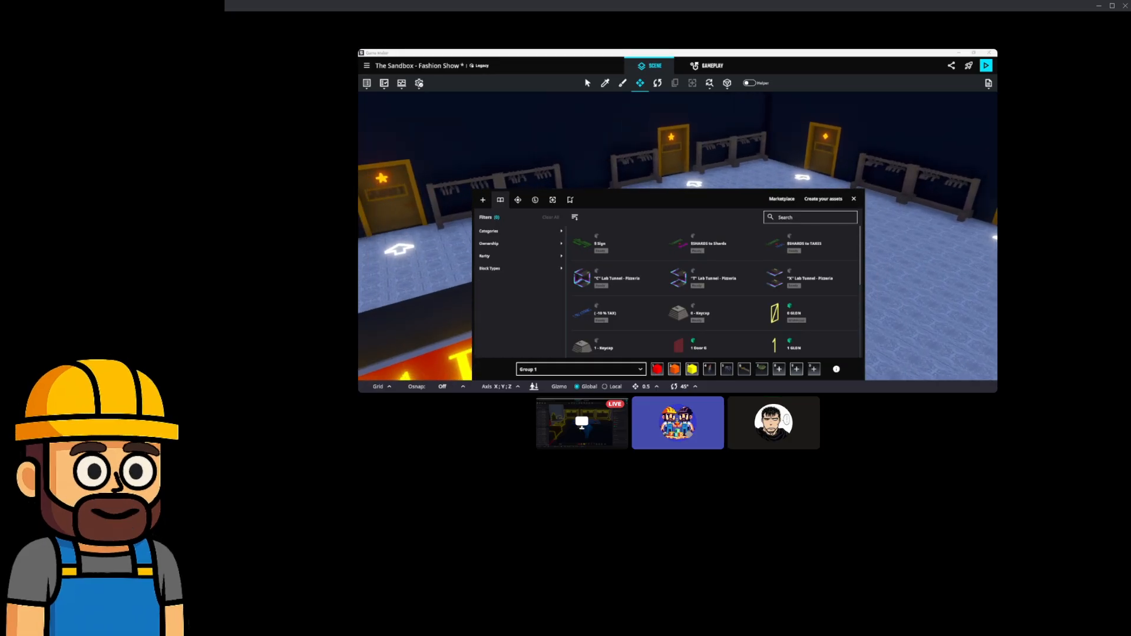
left_click(791, 217)
type("serving table")
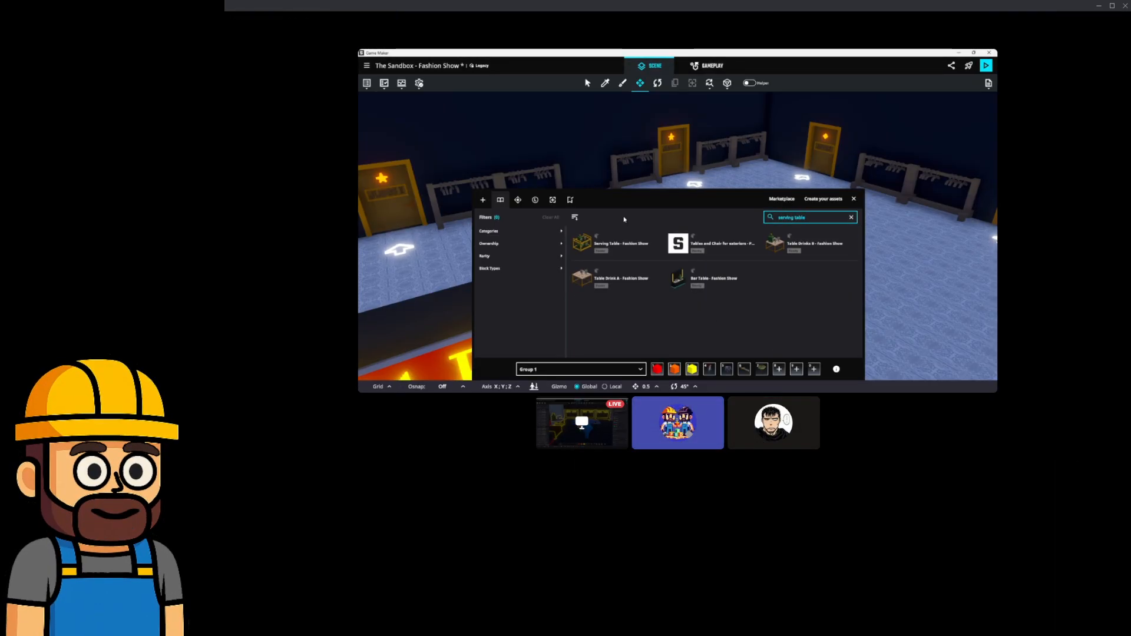
left_click(633, 253)
Place serving tables on the open floor and beside the ROLES counter.
left_click(854, 199)
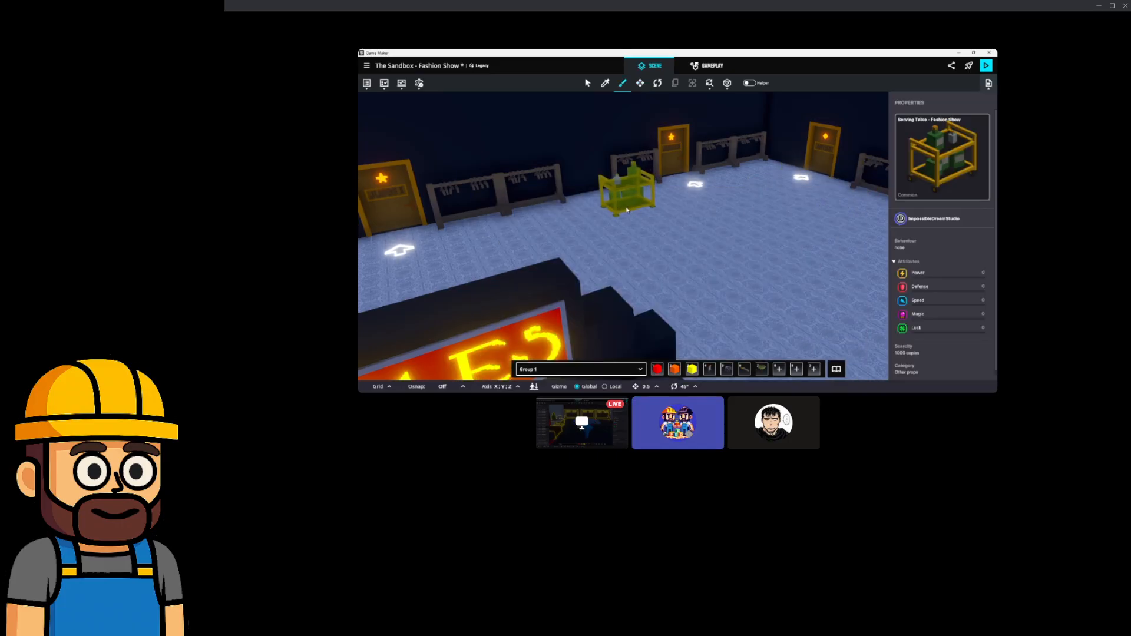
left_click(609, 211)
middle_click_drag(741, 228, 705, 223)
right_click_drag(707, 236, 634, 216)
scroll(624, 221, "down", 4)
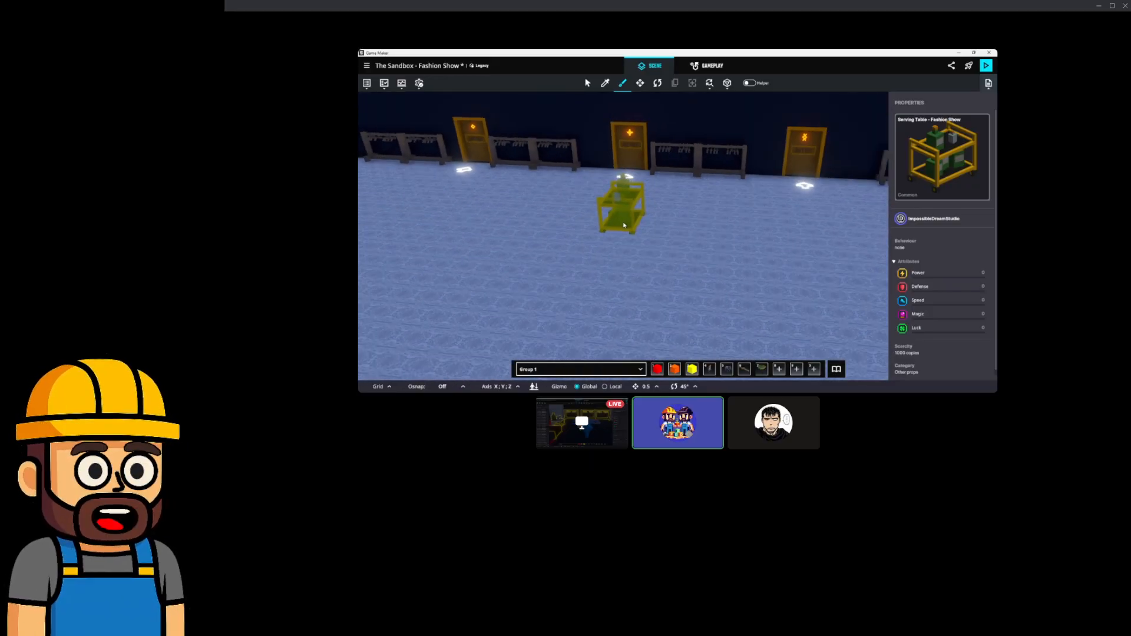
right_click_drag(614, 272, 528, 248)
scroll(555, 257, "up", 3)
scroll(555, 257, "up", 2)
middle_click_drag(556, 257, 609, 281)
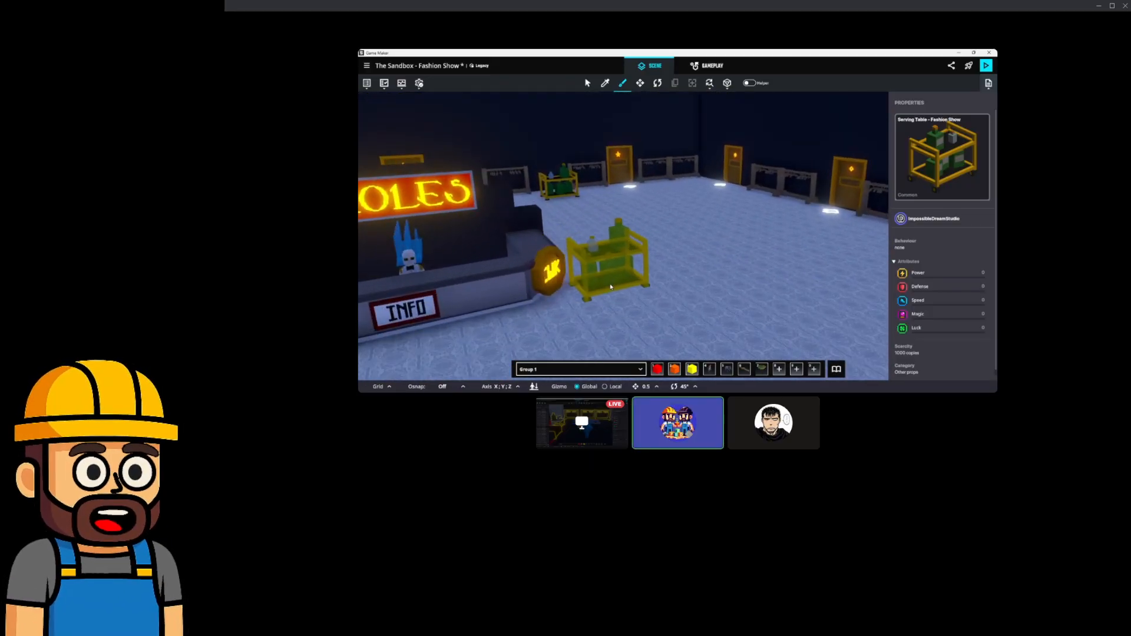
left_click(584, 252)
Place more serving tables beside the door and against the far wall.
scroll(659, 286, "down", 4)
right_click_drag(660, 286, 636, 278)
scroll(631, 260, "up", 3)
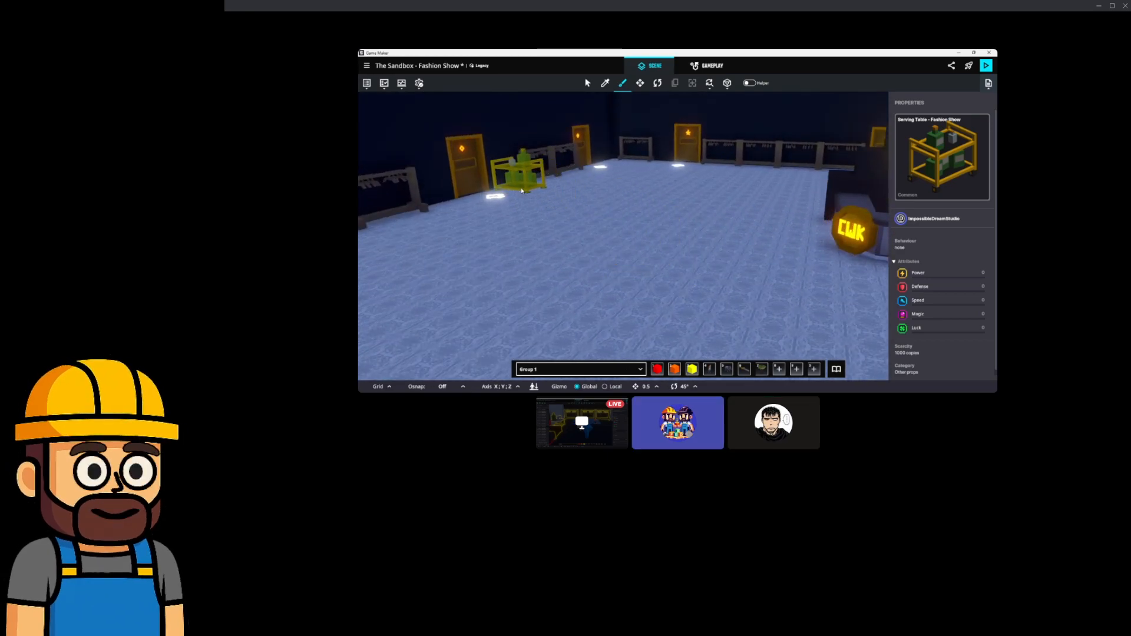
left_click(523, 191)
scroll(641, 247, "down", 3)
right_click_drag(642, 248, 577, 247)
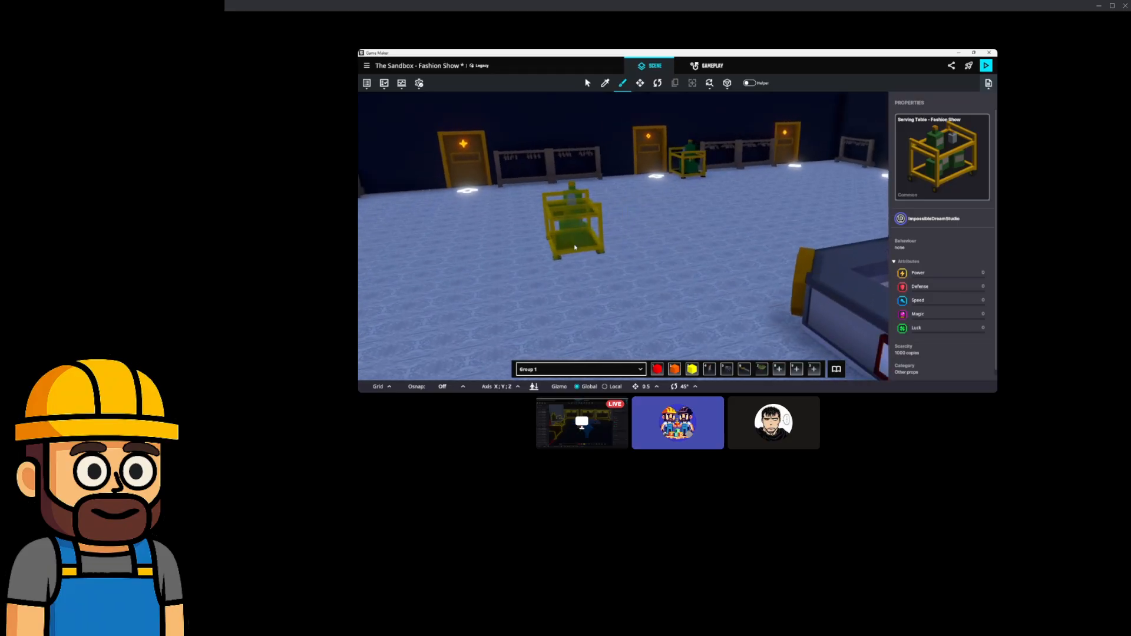
scroll(660, 248, "up", 3)
middle_click_drag(672, 249, 700, 259)
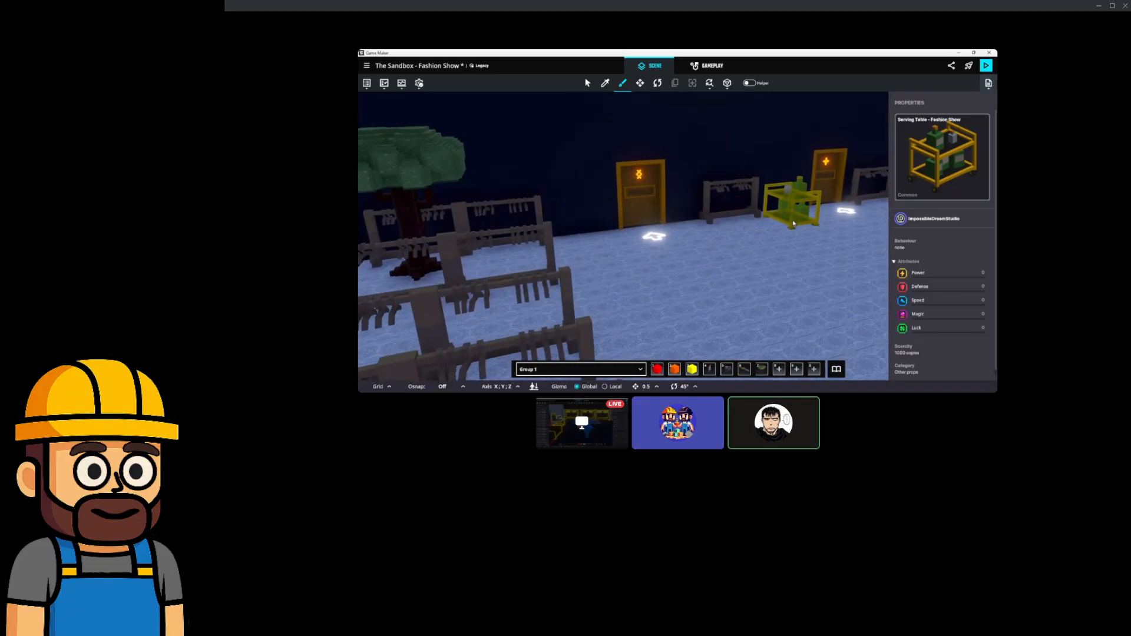
scroll(802, 242, "down", 3)
right_click_drag(802, 242, 620, 228)
middle_click_drag(620, 229, 656, 252)
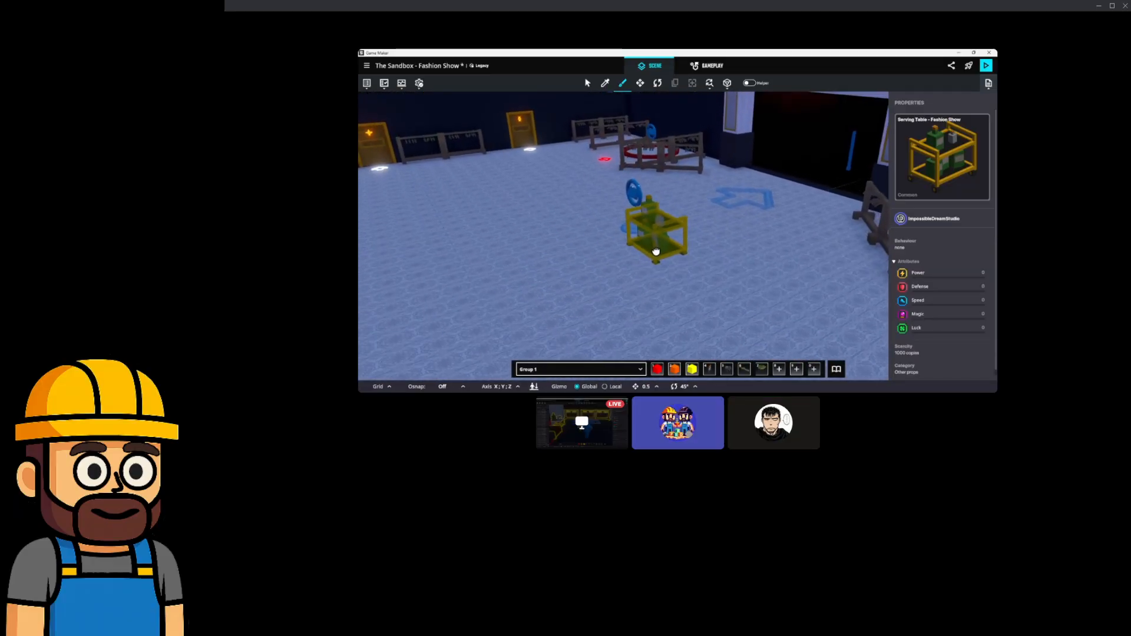
scroll(662, 265, "up", 3)
right_click_drag(661, 265, 515, 264)
middle_click_drag(514, 264, 632, 254)
scroll(719, 237, "up", 2)
scroll(716, 232, "down", 3)
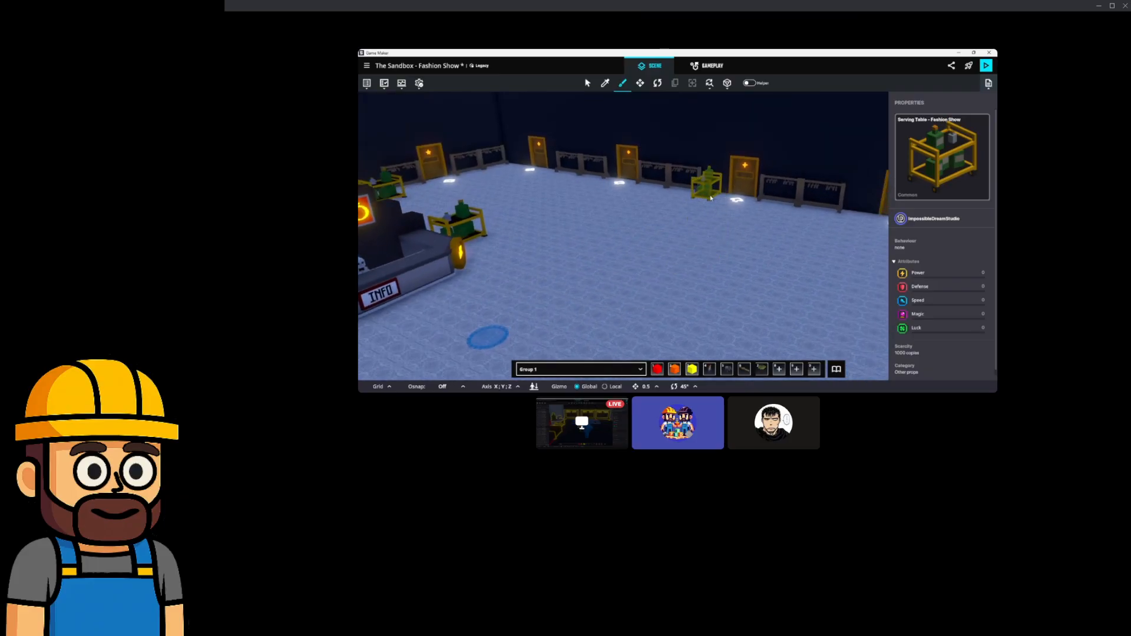
left_click(712, 199)
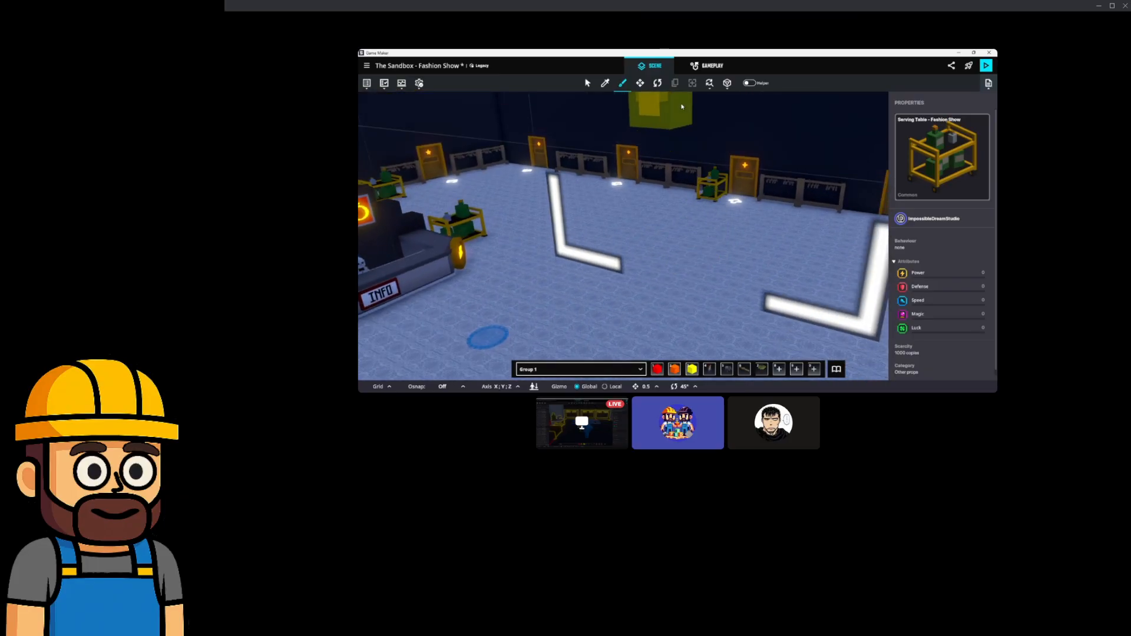
Rotate the newly placed serving table to 315 degrees.
left_click(657, 83)
scroll(710, 177, "up", 3)
left_click(716, 204)
scroll(716, 204, "up", 2)
left_click_drag(755, 217, 816, 245)
Delete the neighbouring hanger rack and move the serving table against the wall at X 58.50, Z 52.50.
left_click(659, 171)
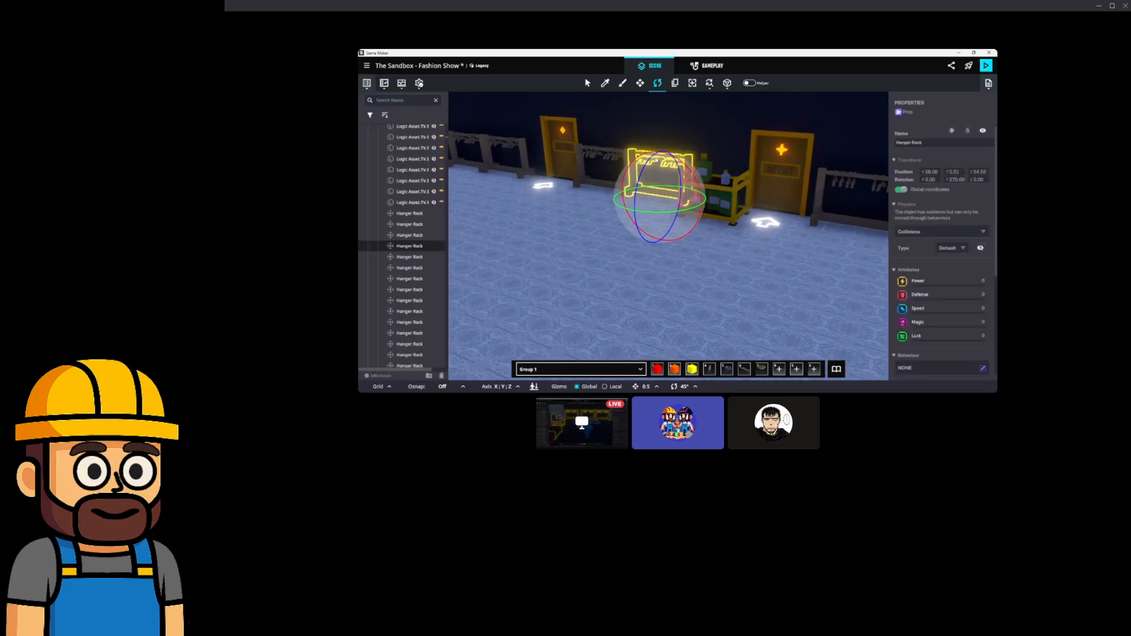
key("Delete")
left_click(640, 83)
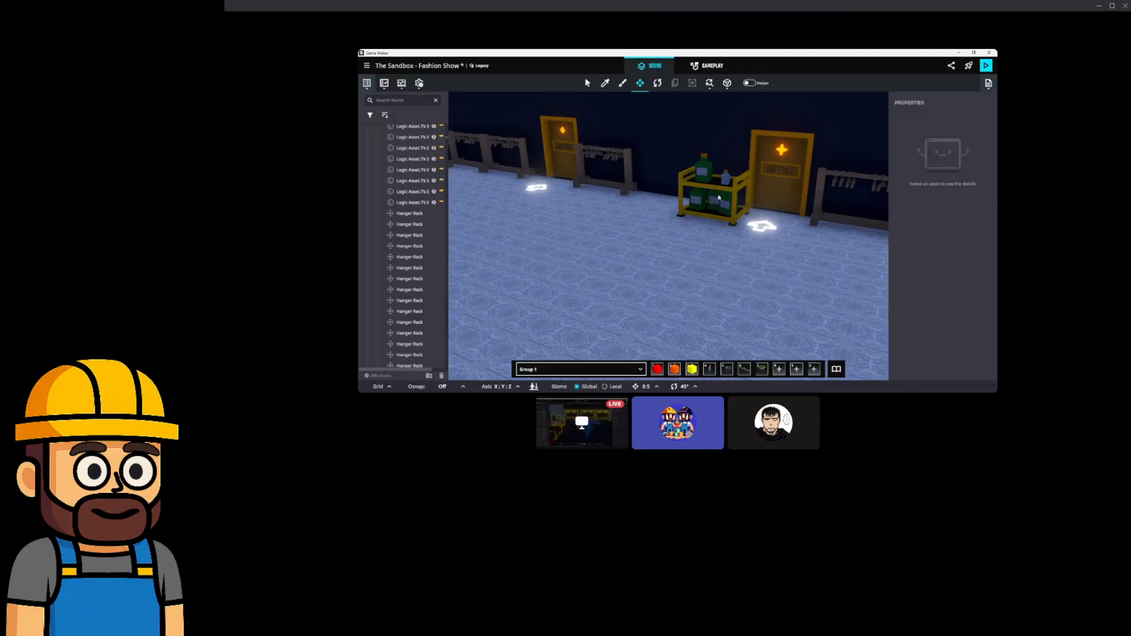
left_click(690, 194)
right_click_drag(687, 192, 727, 230)
scroll(727, 231, "up", 3)
left_click_drag(719, 204, 669, 171)
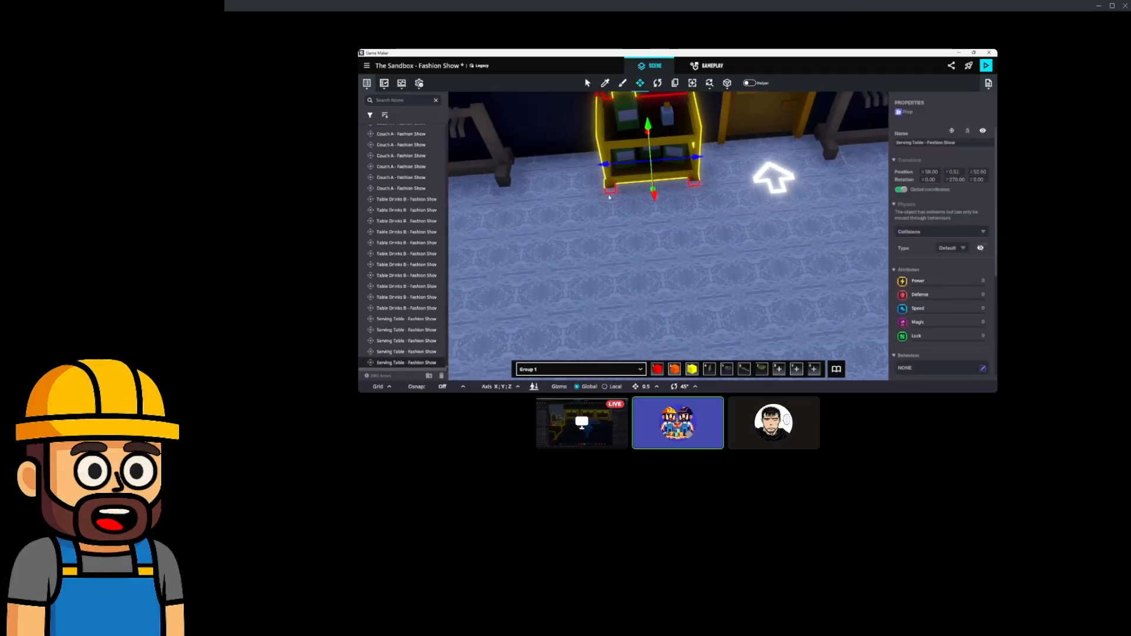
right_click_drag(668, 172, 693, 177)
left_click_drag(665, 199, 688, 203)
right_click_drag(688, 203, 817, 207)
Duplicate the Gary statue and turn the copy to 135 degrees.
left_click(816, 208)
key("ctrl+d")
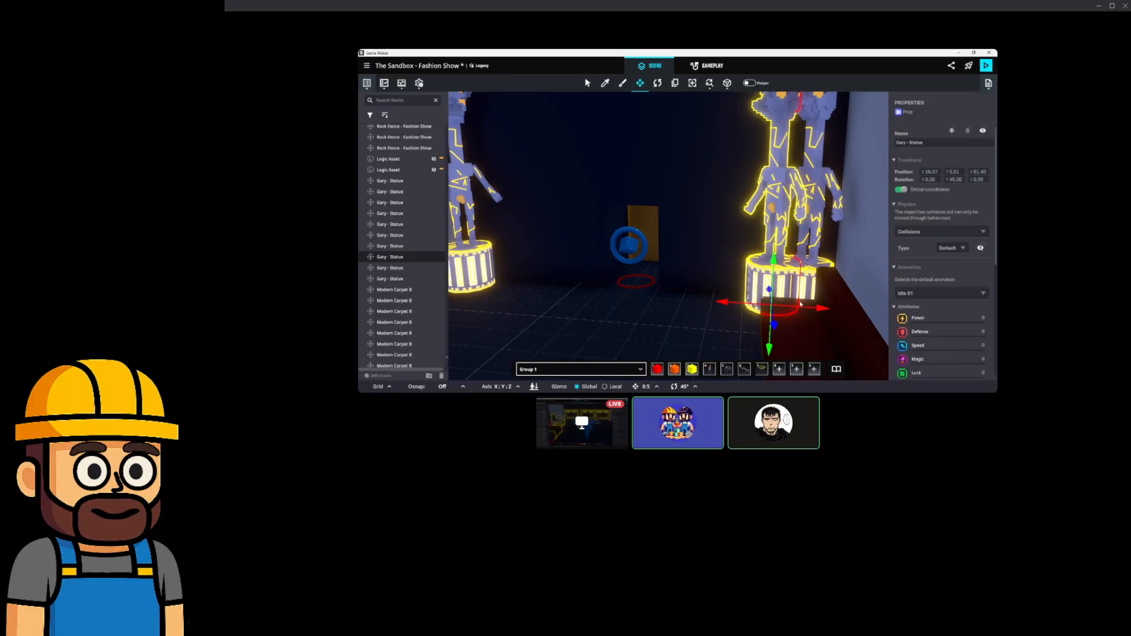
left_click_drag(779, 316, 713, 217)
key("w")
key("a")
key("a")
left_click(657, 84)
left_click_drag(720, 331, 605, 356)
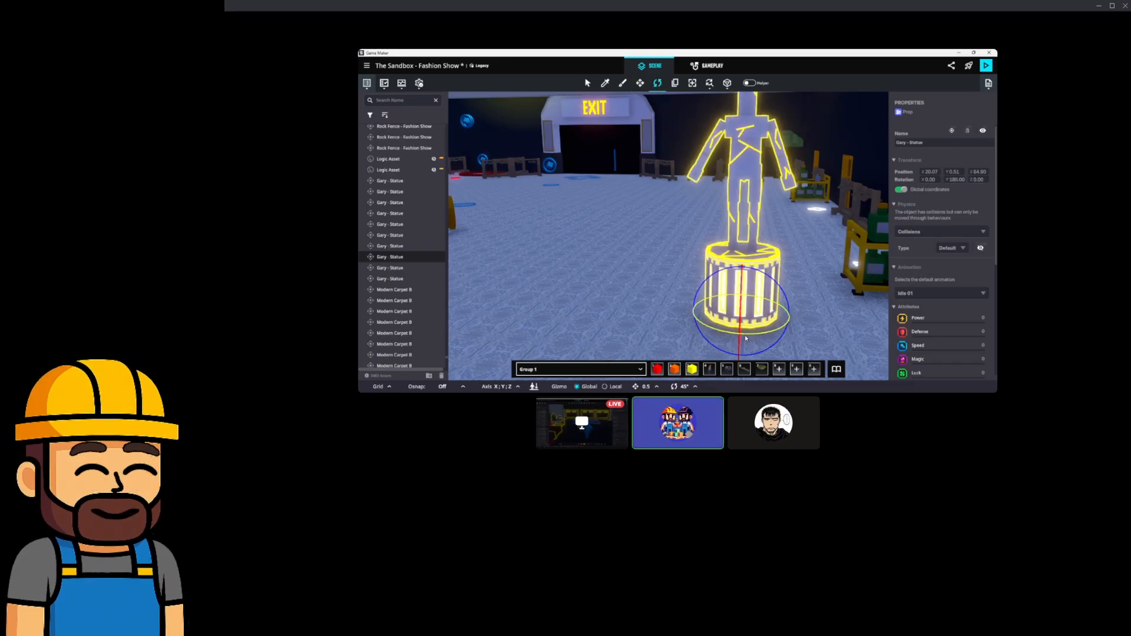
left_click_drag(745, 337, 772, 334)
Move the statue copy to stand left of the ROLES desk.
key("a")
right_click_drag(682, 300, 702, 288)
key("s")
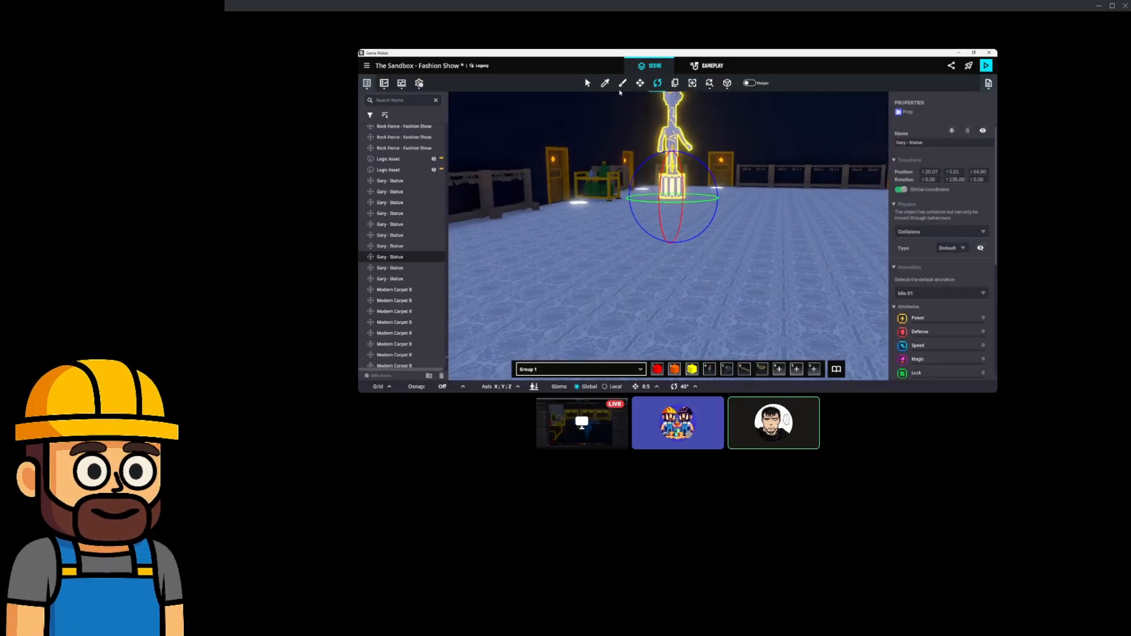
key("e")
mouse_move(706, 202)
right_mouse_down()
mouse_move(709, 217)
mouse_move(696, 207)
right_mouse_up()
left_click_drag(645, 190, 750, 247)
right_click_drag(749, 247, 711, 252)
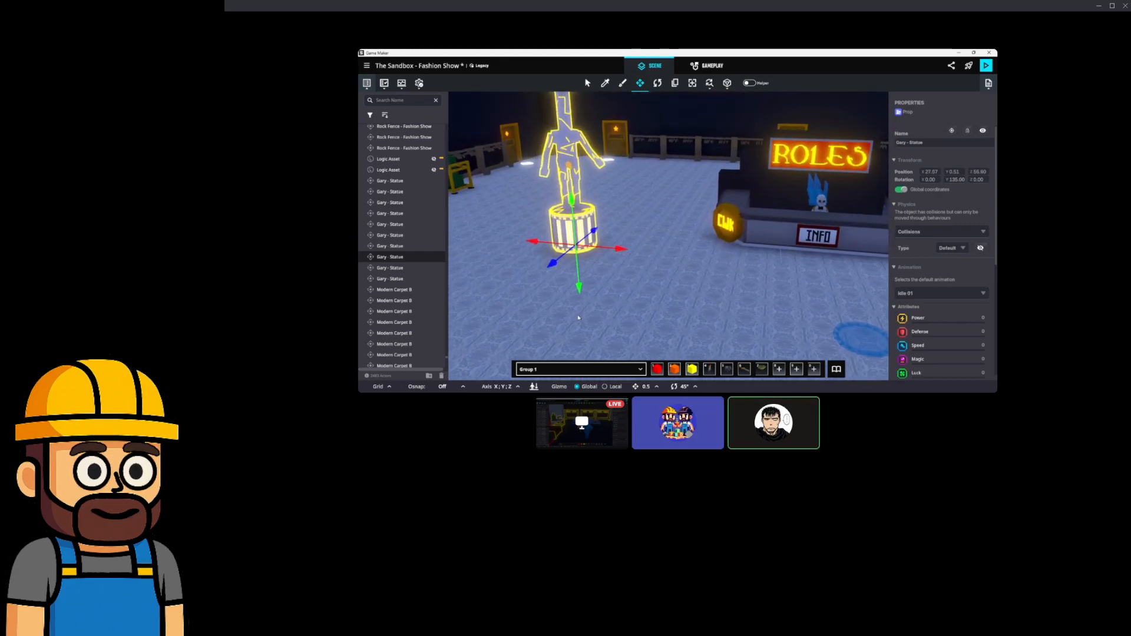
left_click_drag(580, 254, 606, 238)
right_click_drag(608, 238, 572, 243)
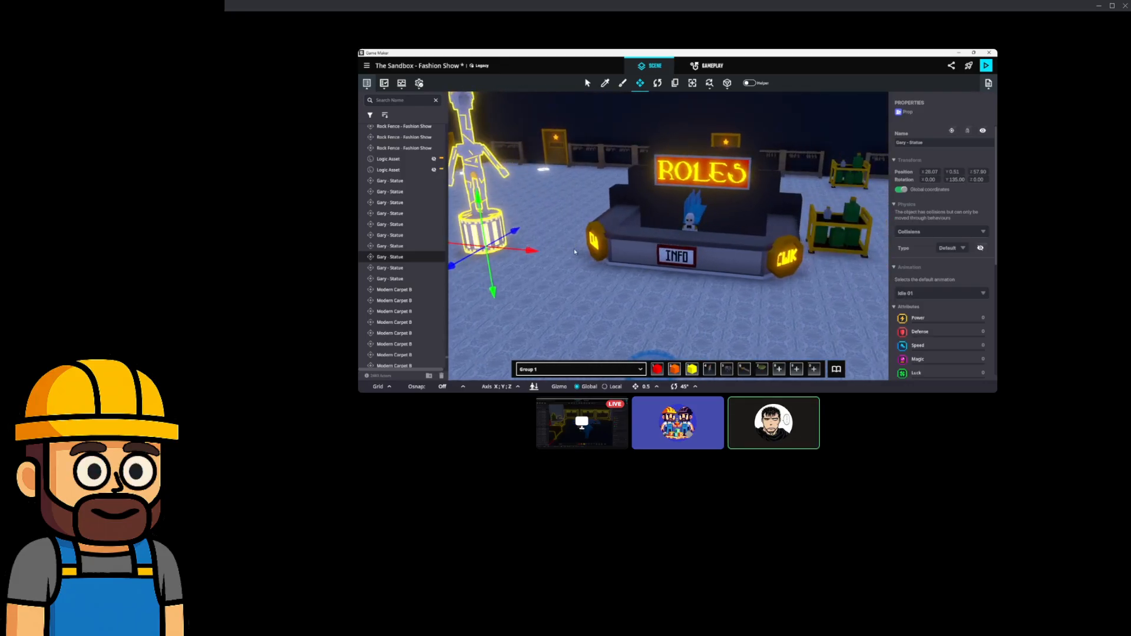
right_click_drag(519, 251, 576, 262)
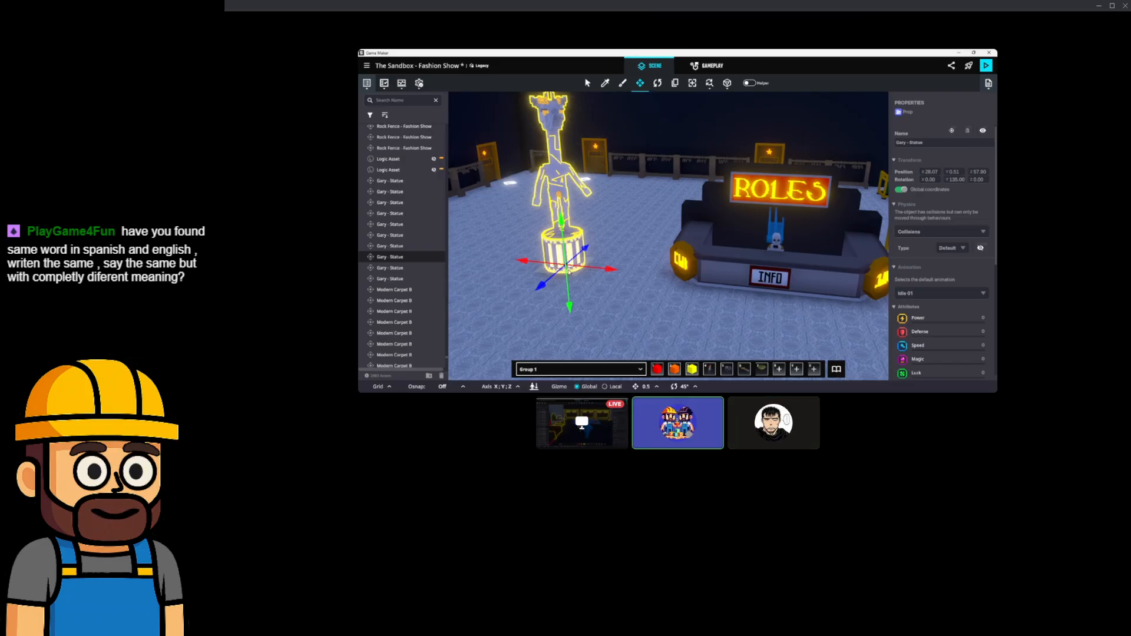
mouse_move(569, 272)
middle_mouse_down()
mouse_move(538, 263)
mouse_move(581, 268)
mouse_move(563, 265)
middle_mouse_up()
Copy the statue to the right of the ROLES desk, turned to 225° facing it.
left_click_drag(590, 265, 830, 297, "shift")
middle_click_drag(830, 298, 768, 289)
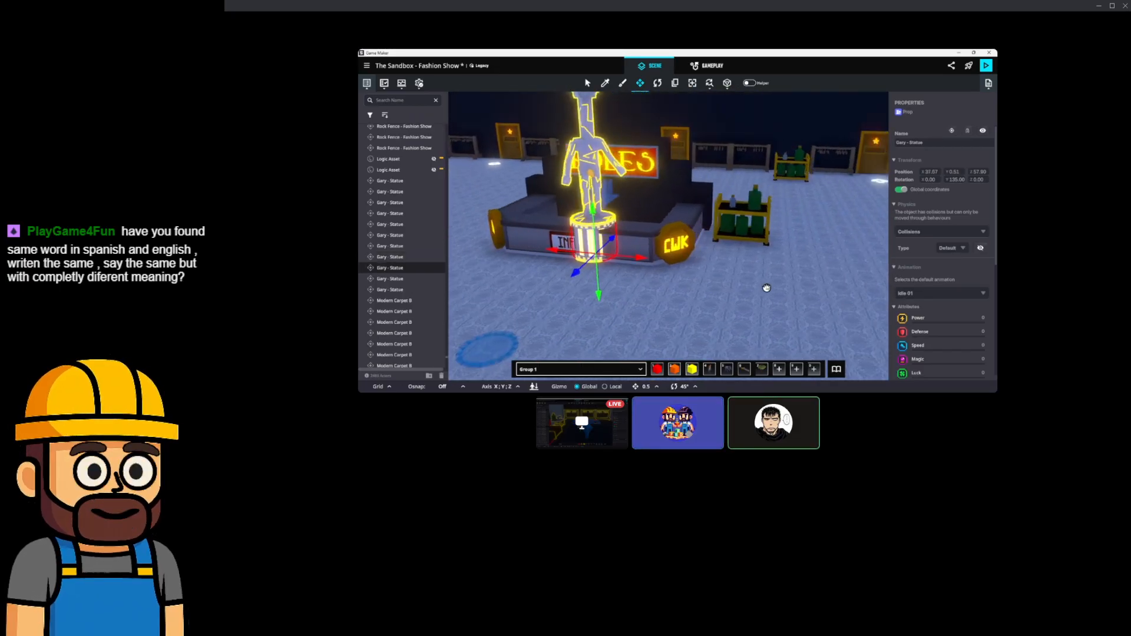
left_click_drag(640, 261, 698, 292)
key("e")
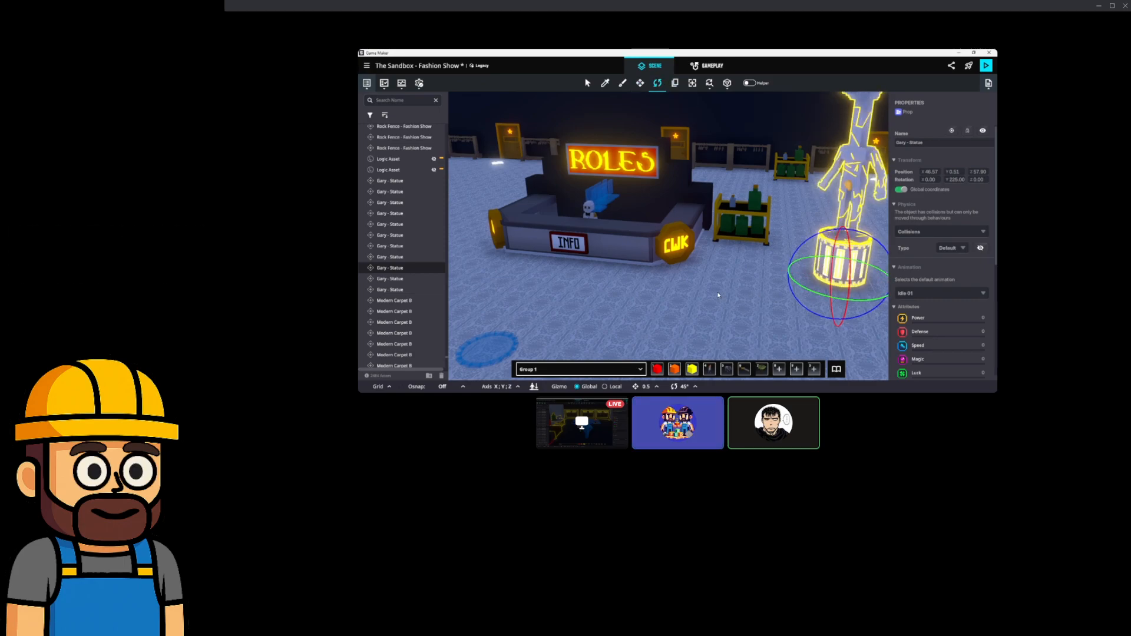
middle_click_drag(680, 286, 729, 297)
right_click_drag(729, 297, 694, 285)
right_click_drag(617, 282, 633, 286)
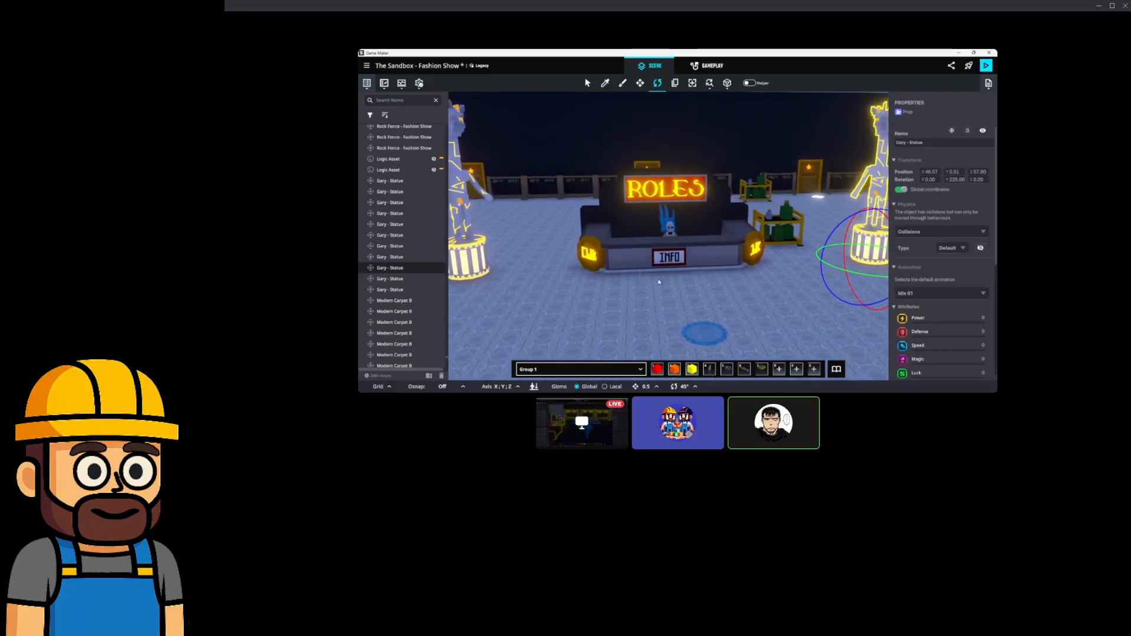
middle_click_drag(762, 219, 742, 216)
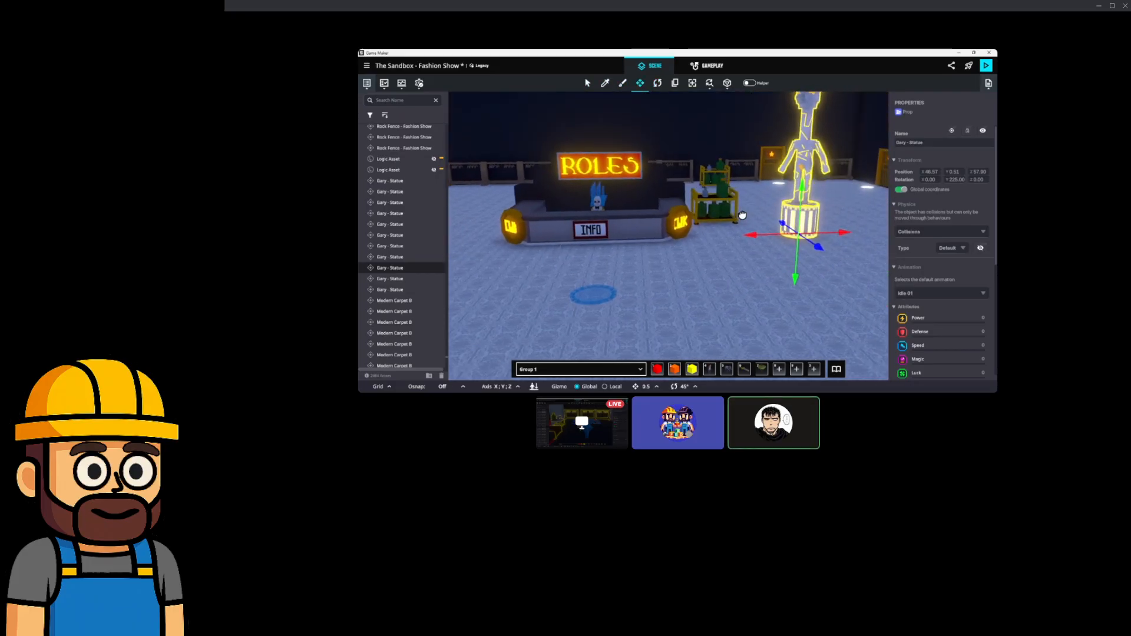
right_click_drag(751, 235, 687, 215)
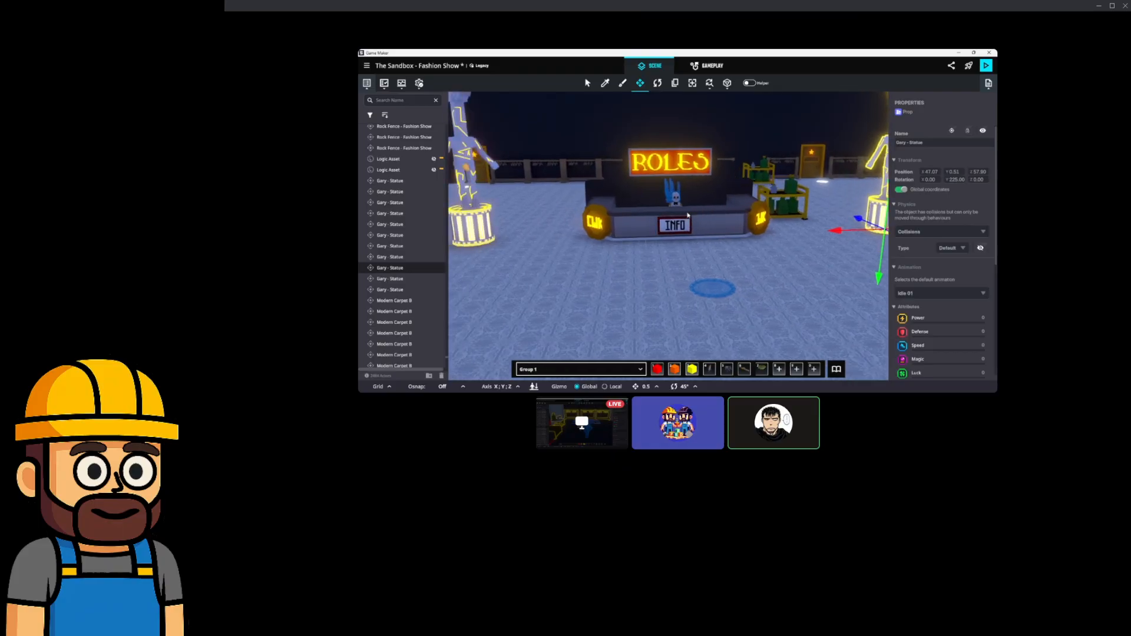
left_click(491, 230)
left_click_drag(512, 240, 564, 240)
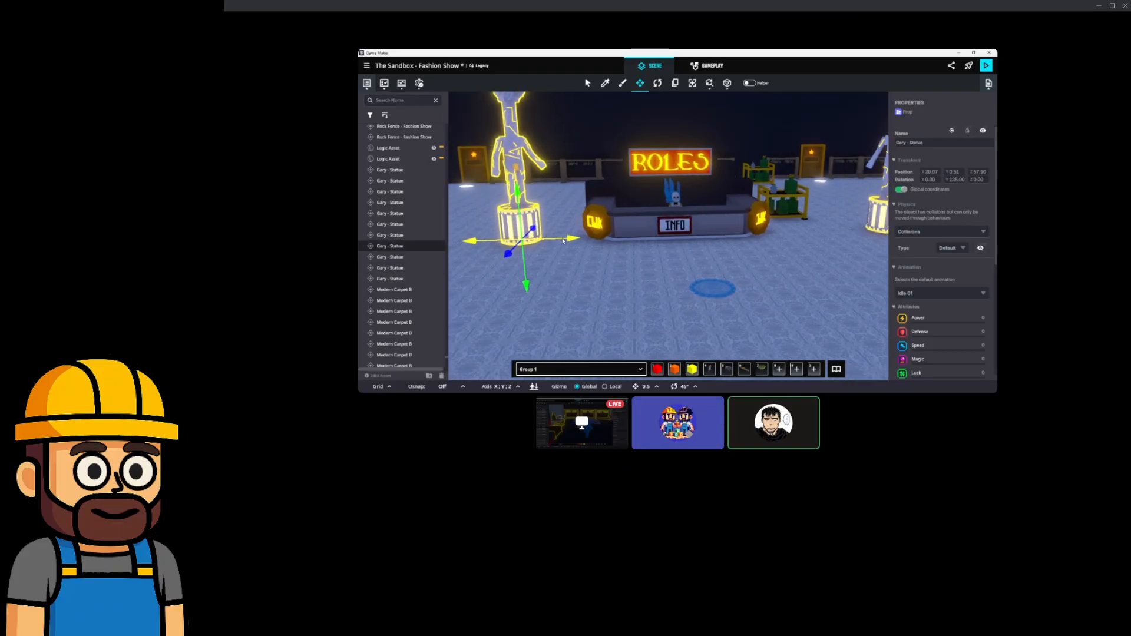
key("d")
left_click(841, 216)
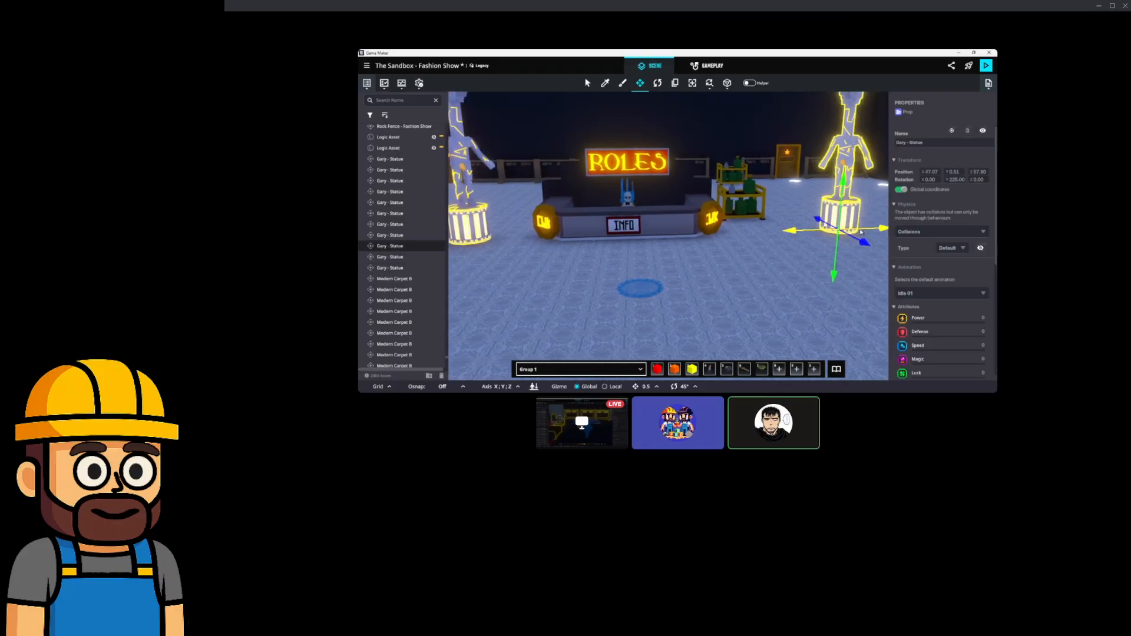
left_click_drag(869, 233, 849, 234)
mouse_move(782, 240)
right_mouse_down()
mouse_move(719, 253)
mouse_move(759, 266)
mouse_move(755, 249)
mouse_move(794, 251)
right_mouse_up()
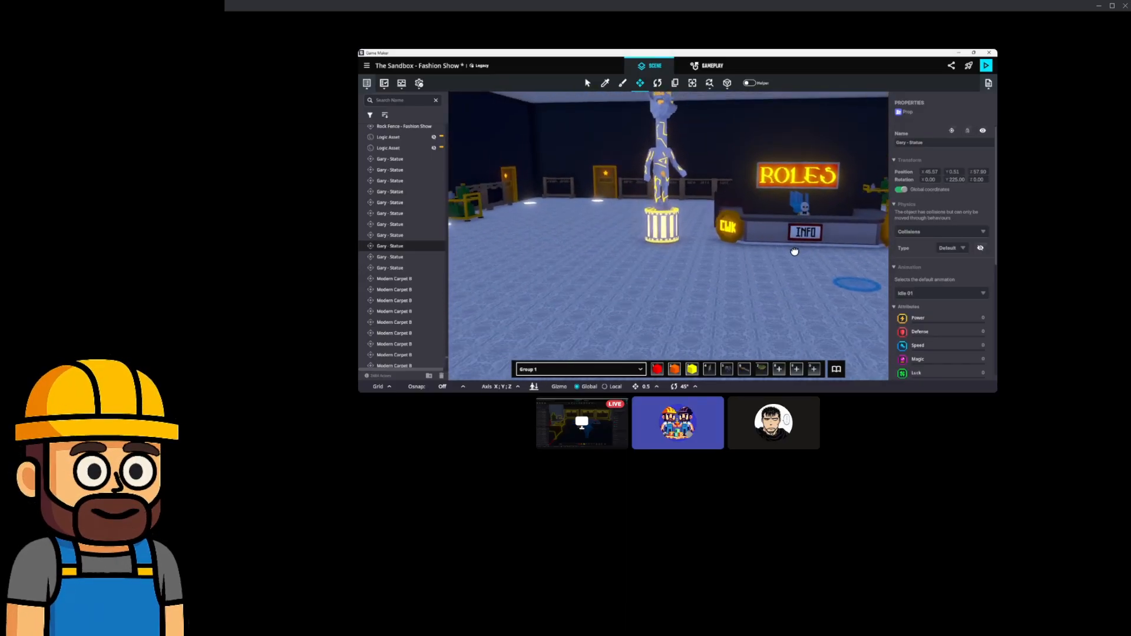
left_click(678, 233)
left_click_drag(685, 239, 676, 240)
right_click_drag(730, 256, 698, 261)
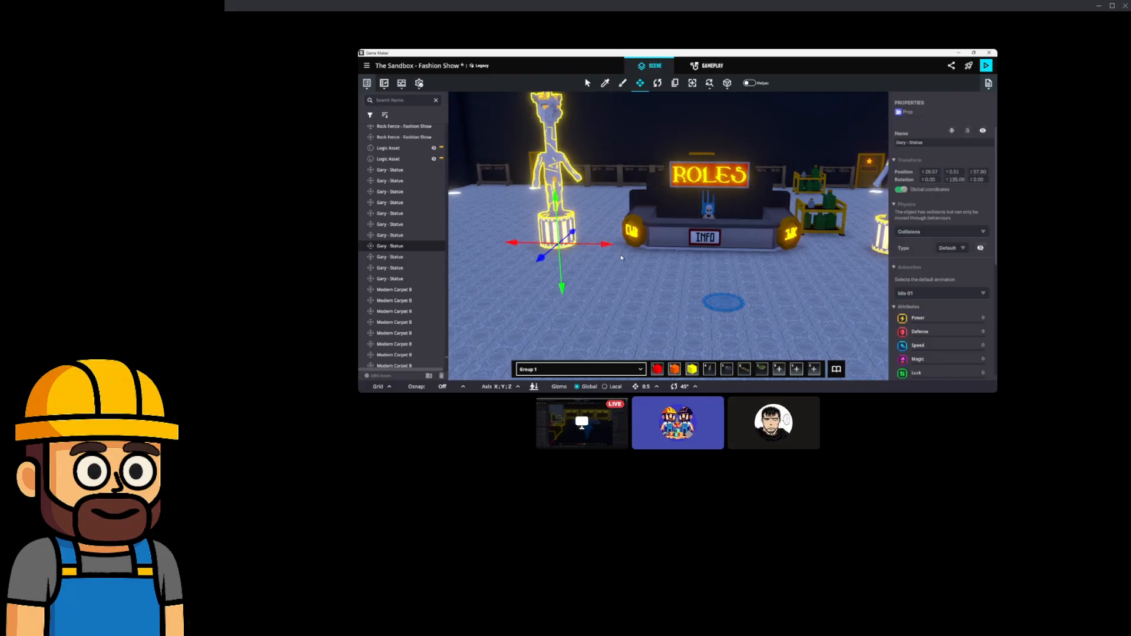
right_click_drag(767, 261, 688, 274)
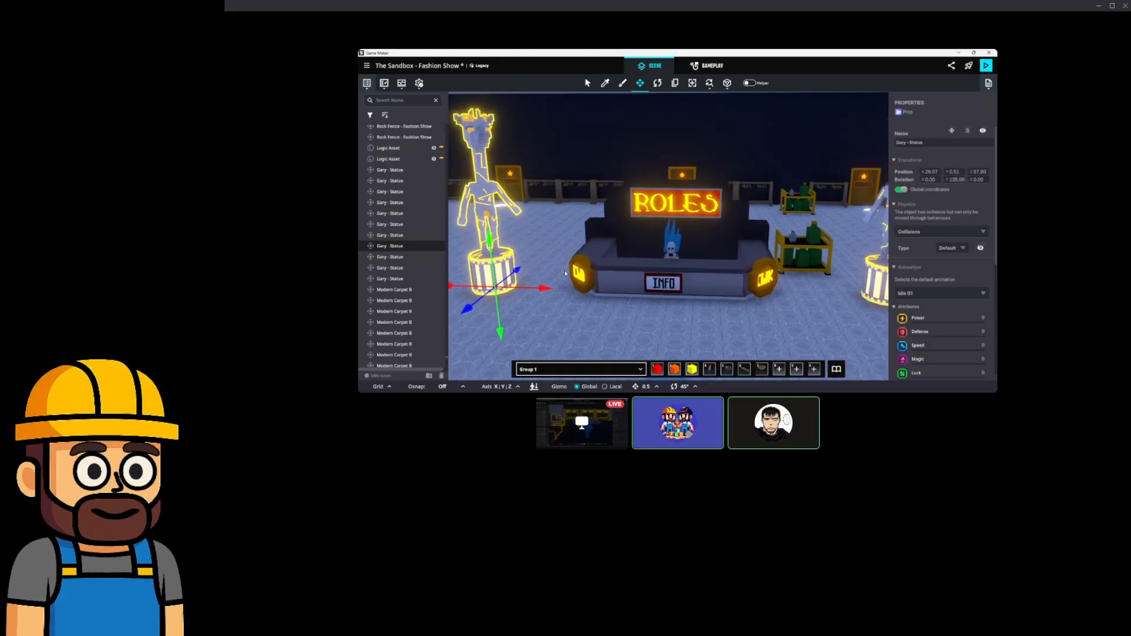
scroll(658, 275, "down", 3)
middle_click_drag(662, 276, 653, 229)
scroll(654, 231, "down", 5)
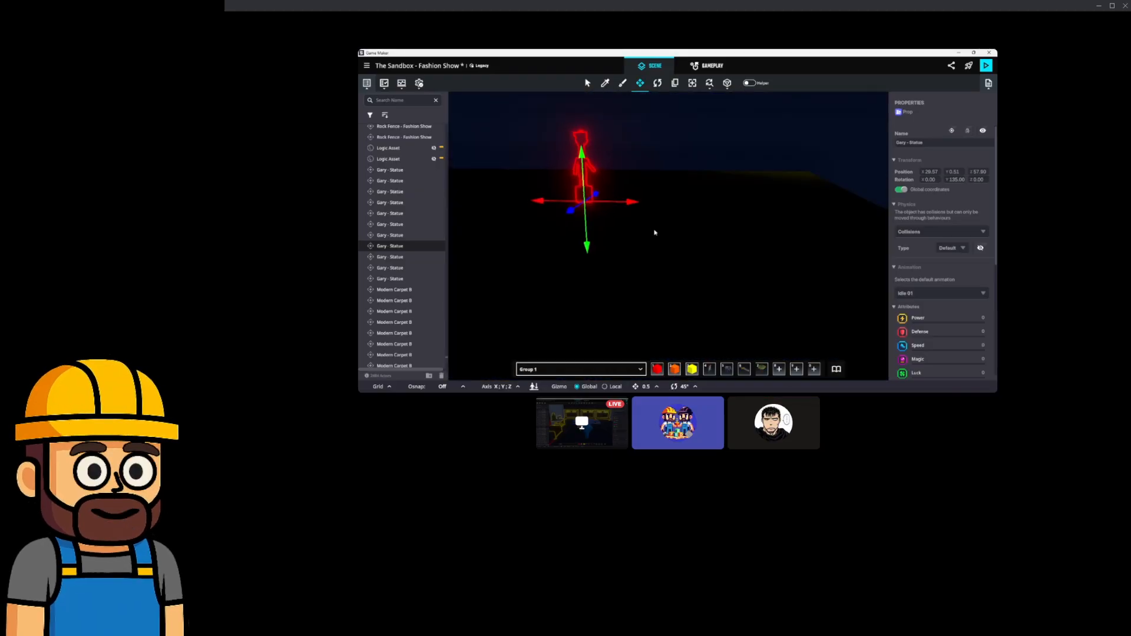
scroll(654, 233, "up", 3)
middle_click_drag(621, 264, 628, 273)
scroll(628, 273, "up", 2)
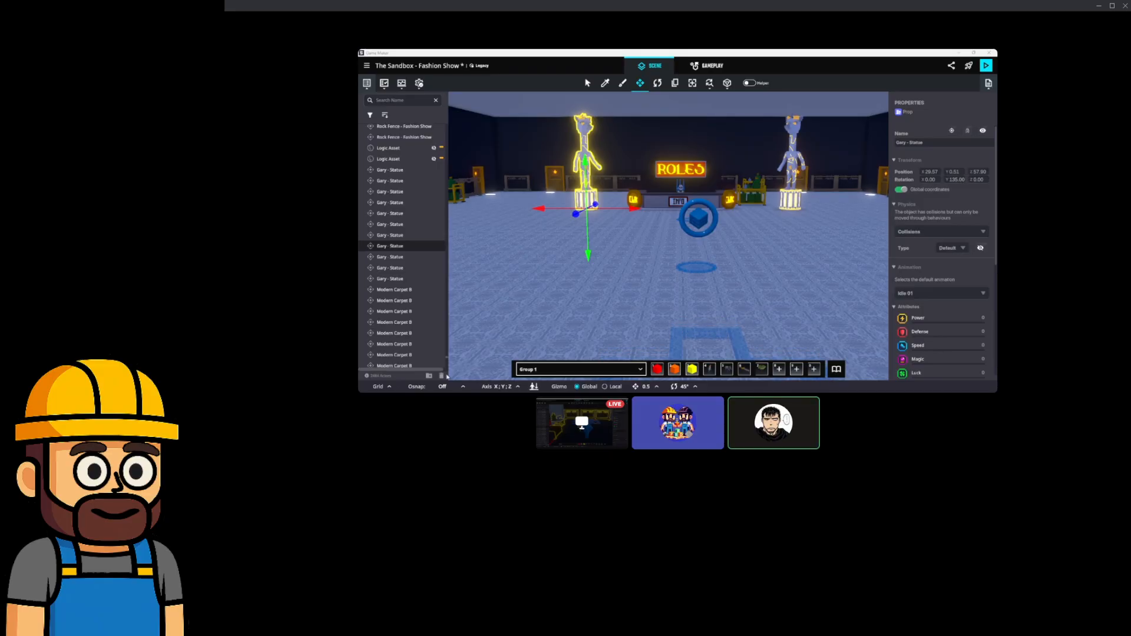
left_click(678, 243)
scroll(677, 241, "down", 10)
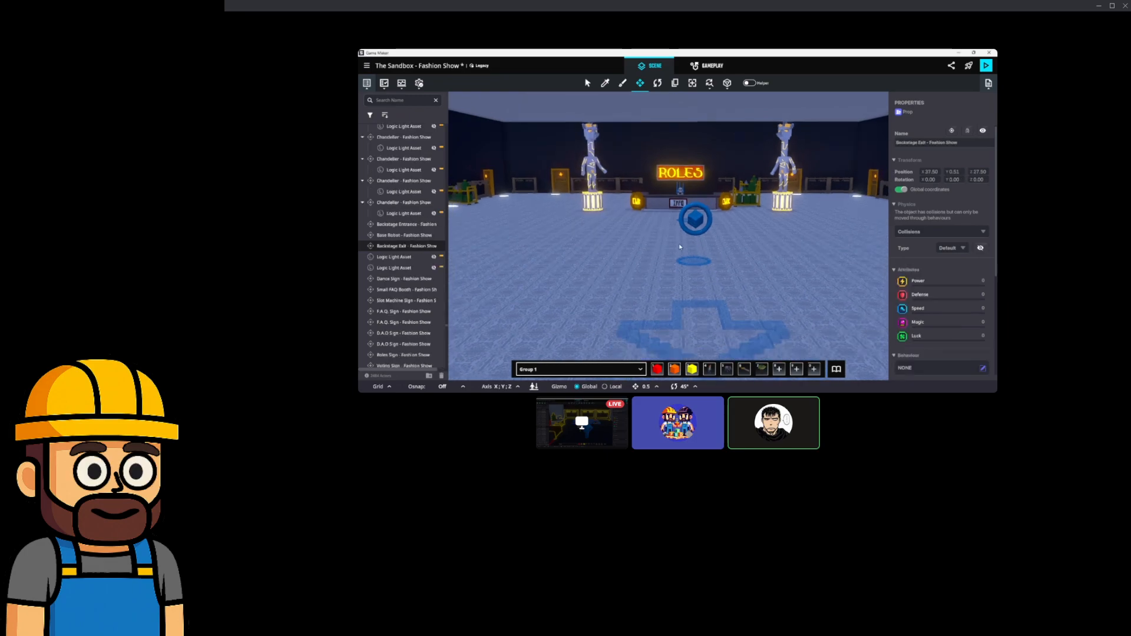
middle_click_drag(638, 257, 619, 292)
Navigate up to the balcony walkway beside the coloured dance floor.
middle_click_drag(643, 286, 647, 341)
middle_click_drag(657, 171, 683, 253)
scroll(662, 234, "up", 5)
scroll(683, 254, "up", 6)
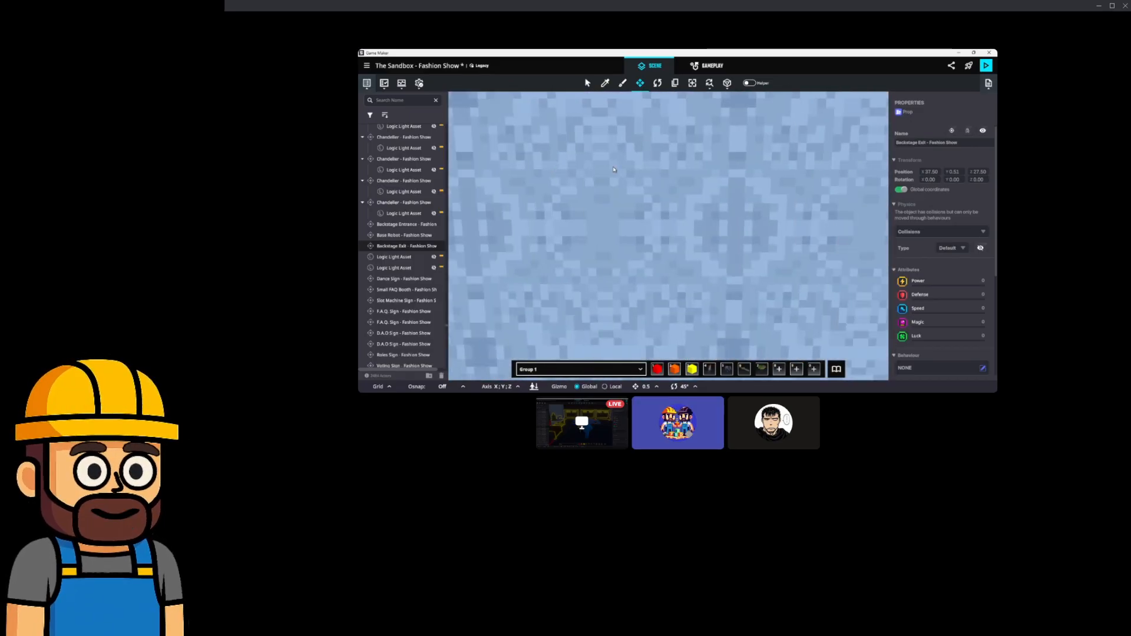
middle_click_drag(777, 203, 706, 206)
scroll(705, 206, "up", 3)
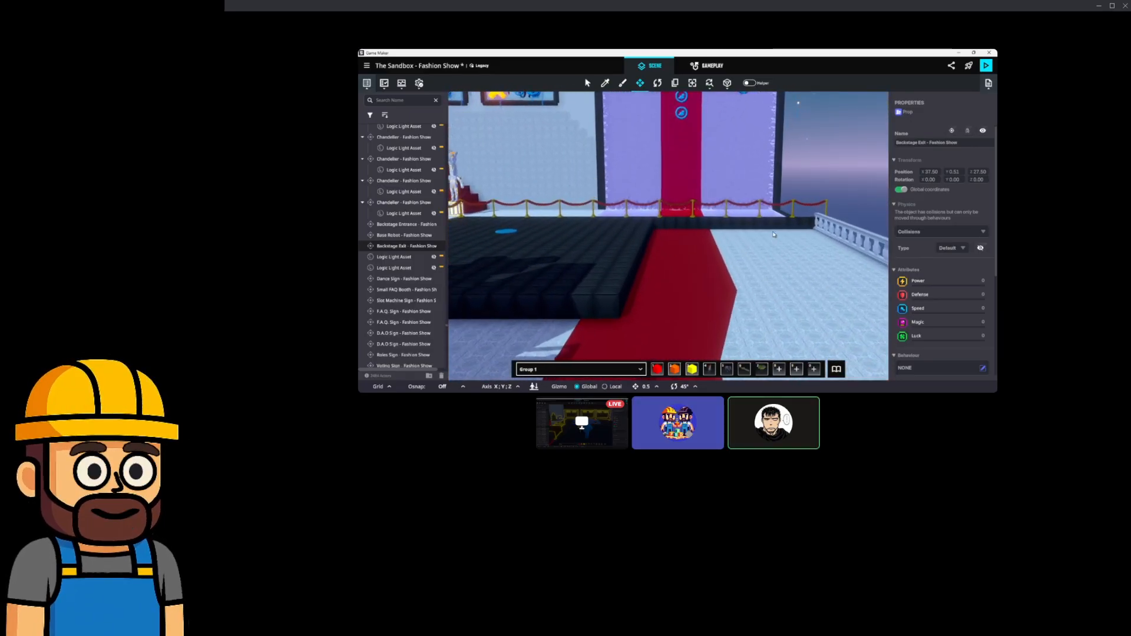
middle_click_drag(775, 245, 635, 210)
scroll(635, 210, "down", 3)
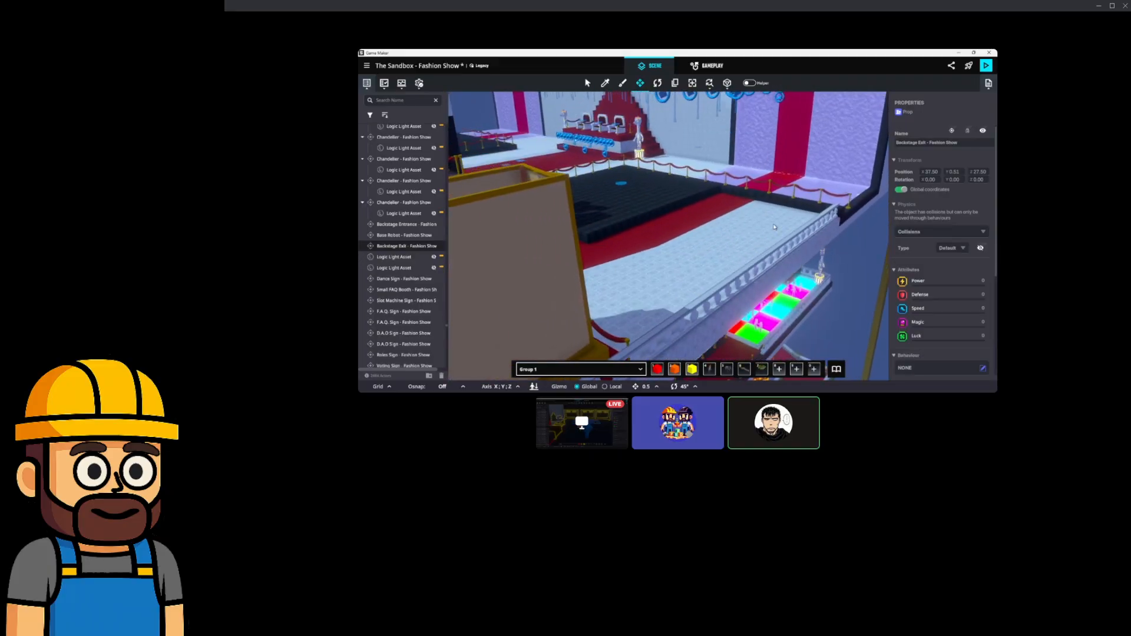
left_click(683, 265)
scroll(699, 262, "up", 3)
scroll(699, 262, "down", 5)
middle_click_drag(700, 262, 719, 193)
left_click(691, 152)
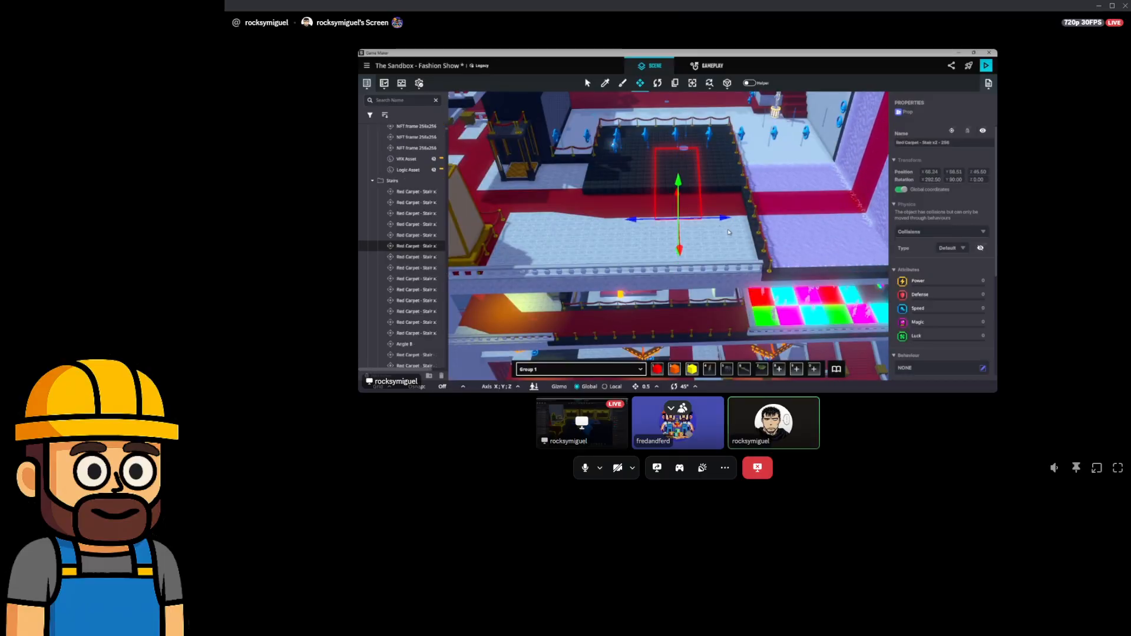
left_click(762, 238)
middle_click_drag(762, 238, 579, 206)
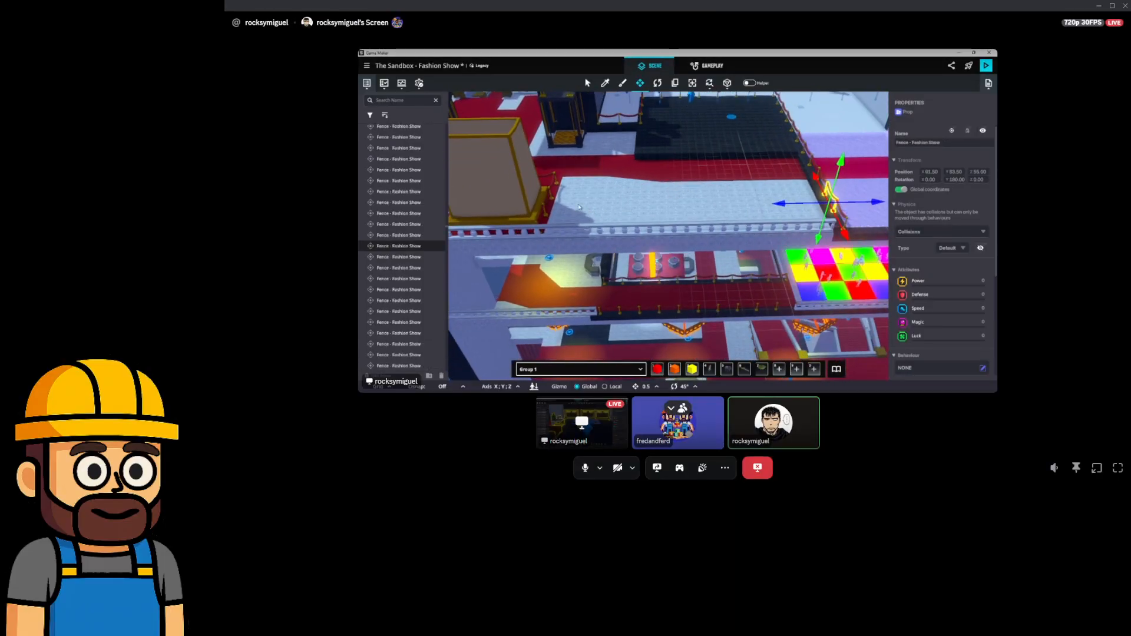
Paint an 11×2×33 Yellow Liquid box along the walkway, then return to selecting.
left_click(692, 369)
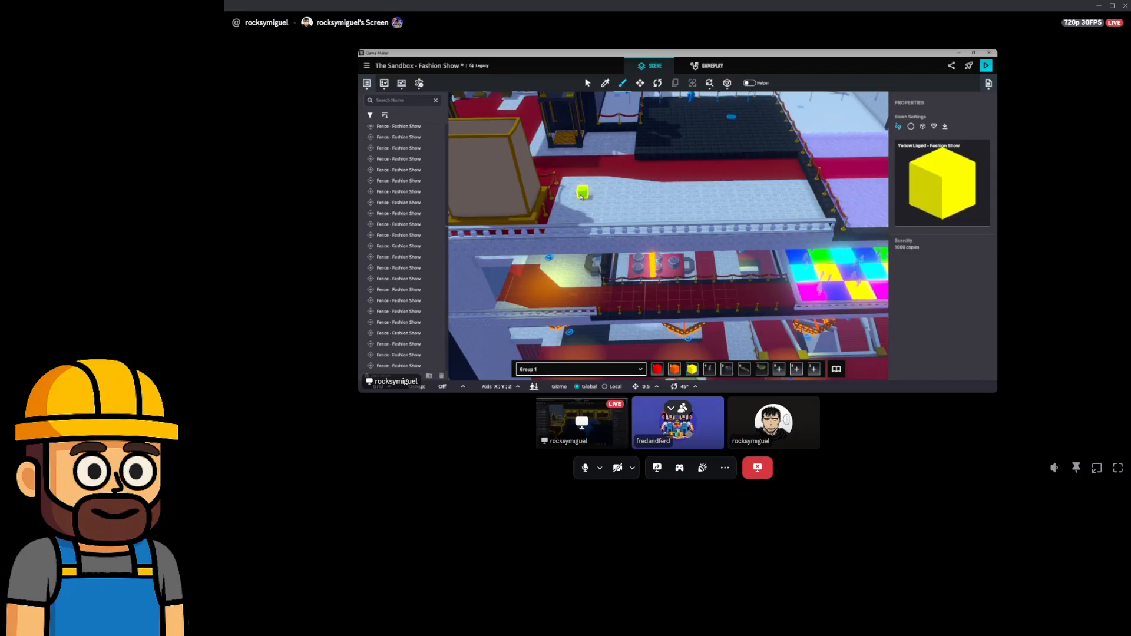
left_click_drag(569, 185, 831, 246)
middle_click_drag(830, 246, 756, 153)
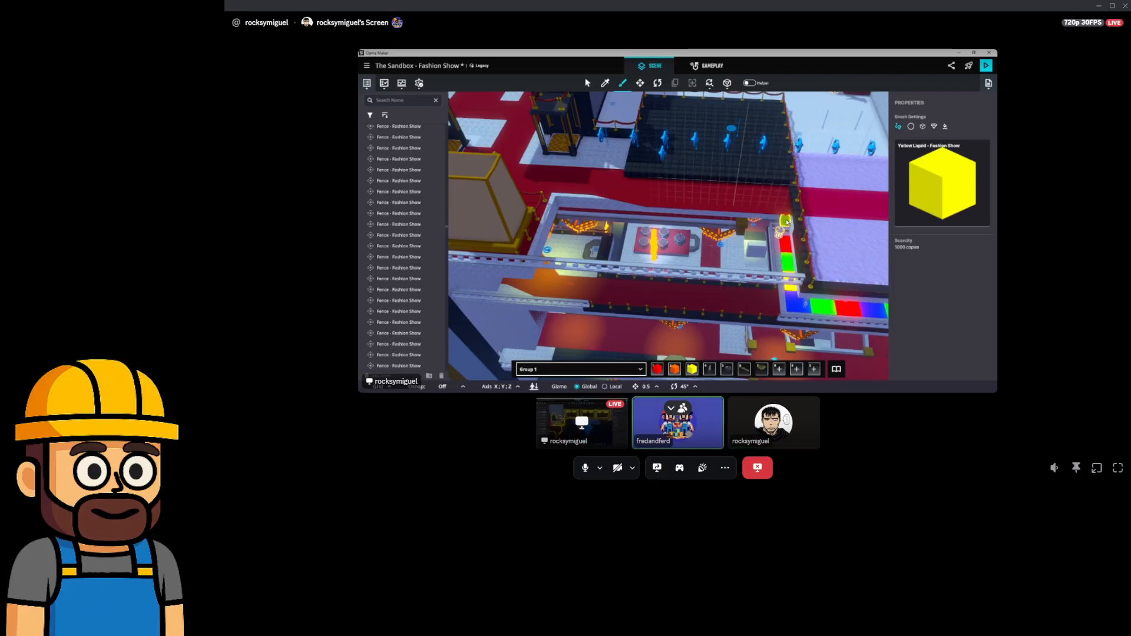
mouse_move(747, 222)
middle_mouse_down()
mouse_move(760, 188)
mouse_move(655, 206)
mouse_move(637, 171)
mouse_move(630, 287)
mouse_move(568, 274)
mouse_move(591, 257)
mouse_move(649, 270)
mouse_move(719, 262)
mouse_move(730, 238)
mouse_move(718, 158)
middle_mouse_up()
key("Escape")
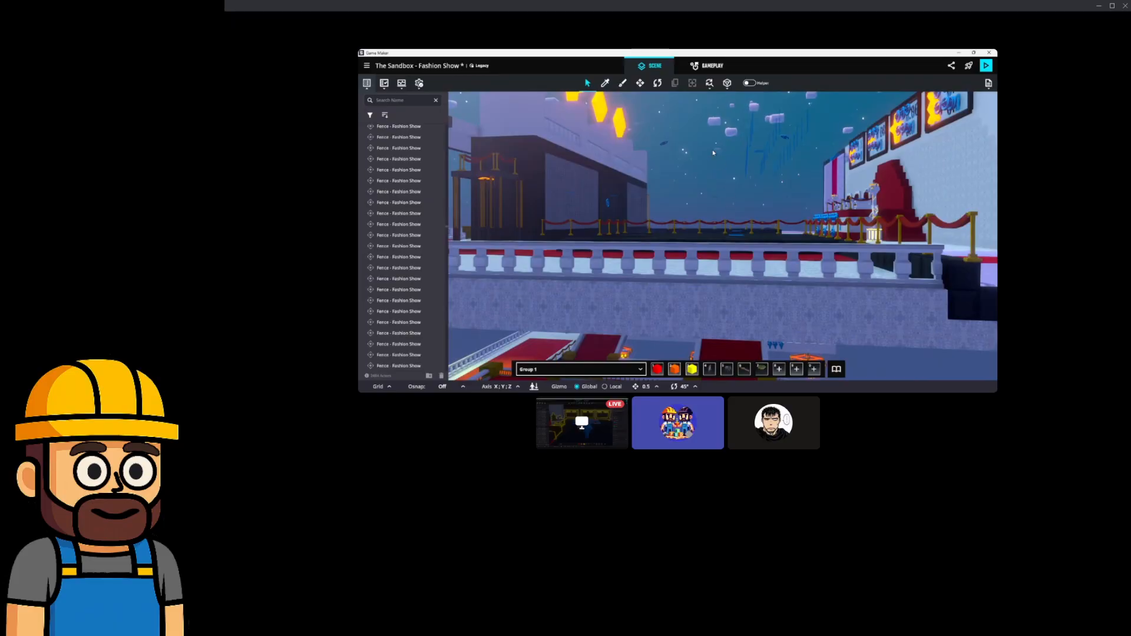
Place a Concrete Floor Tile on the floor beside the roped stage platform.
left_click(620, 84)
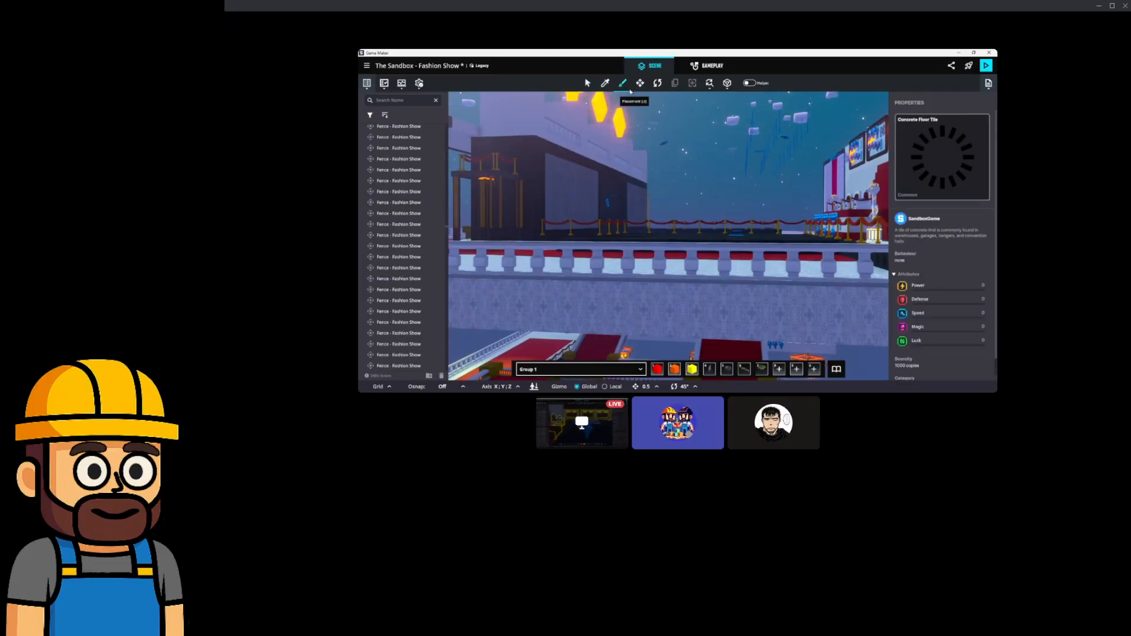
scroll(705, 149, "up", 3)
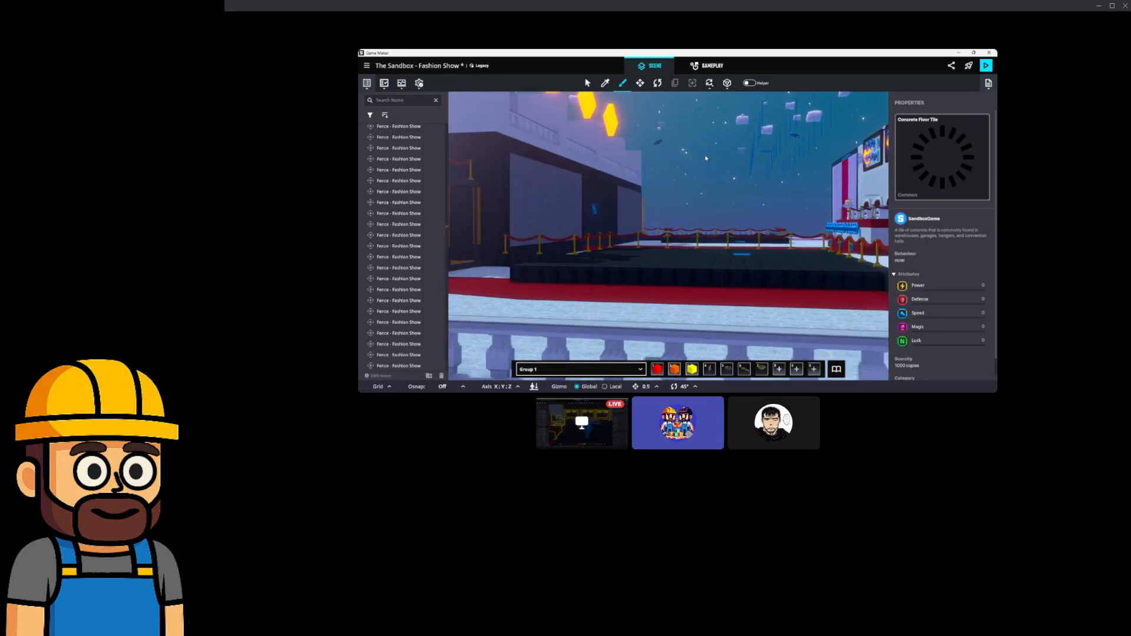
scroll(705, 158, "up", 5)
middle_click_drag(706, 158, 722, 222)
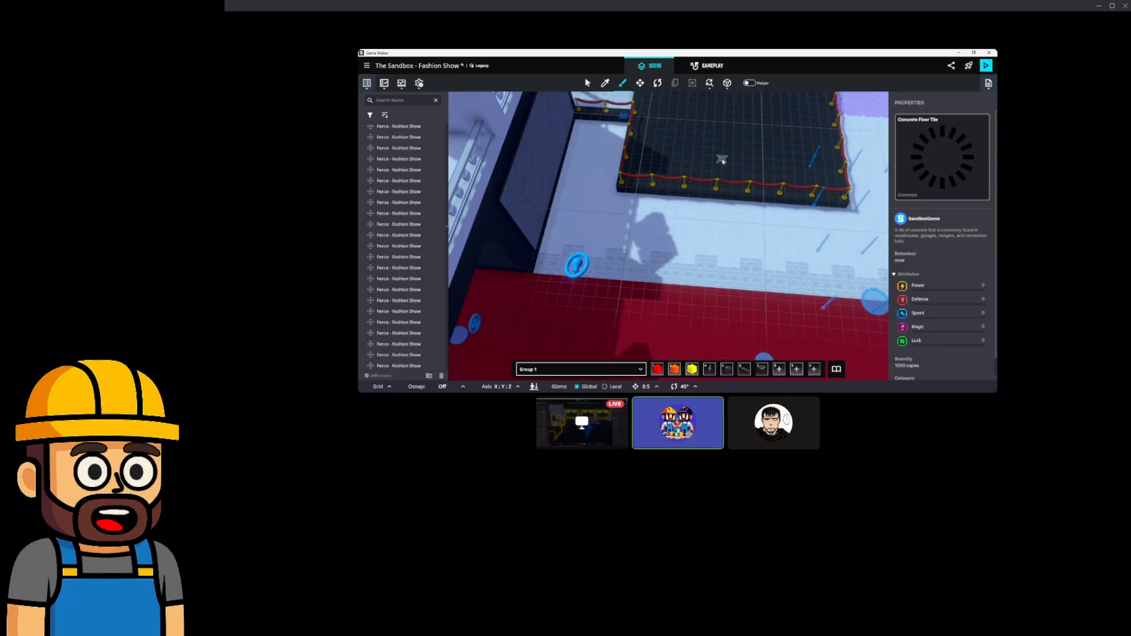
left_click(721, 160)
middle_click_drag(716, 265, 714, 229)
scroll(716, 219, "up", 4)
scroll(714, 218, "down", 4)
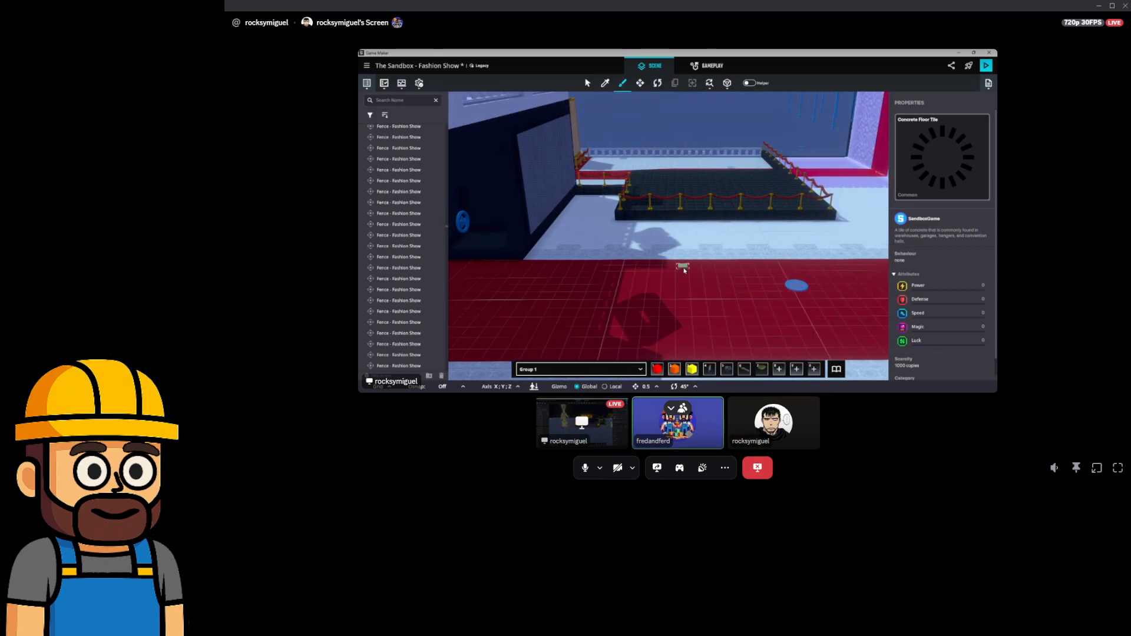
middle_click_drag(685, 270, 669, 190)
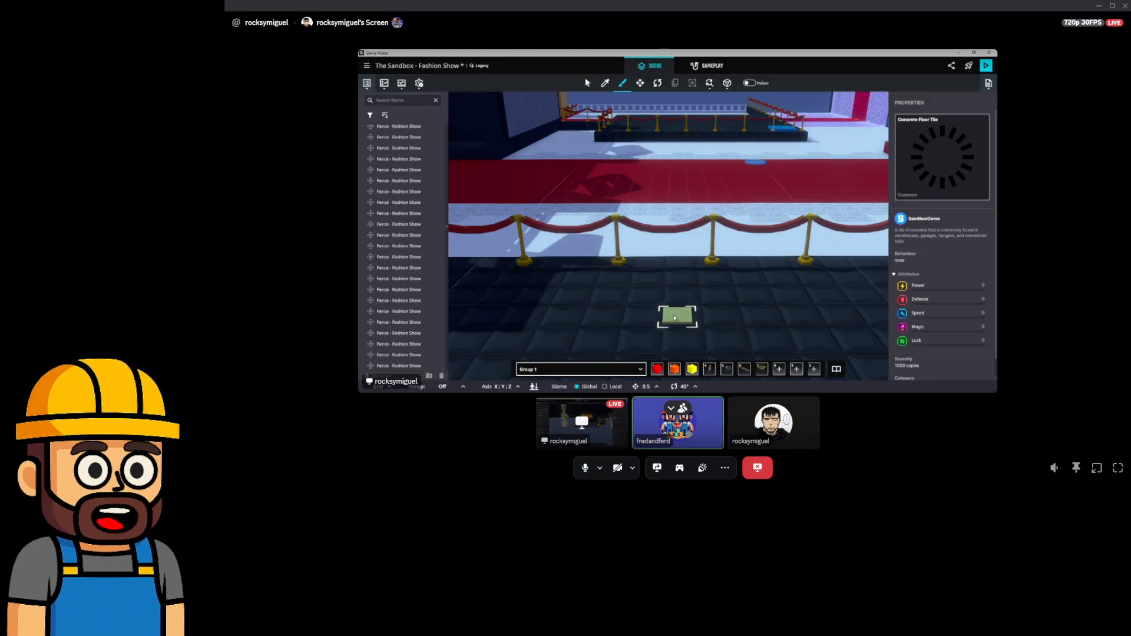
Choose Bar Table from the asset library and place two on the dark floor.
left_click(836, 369)
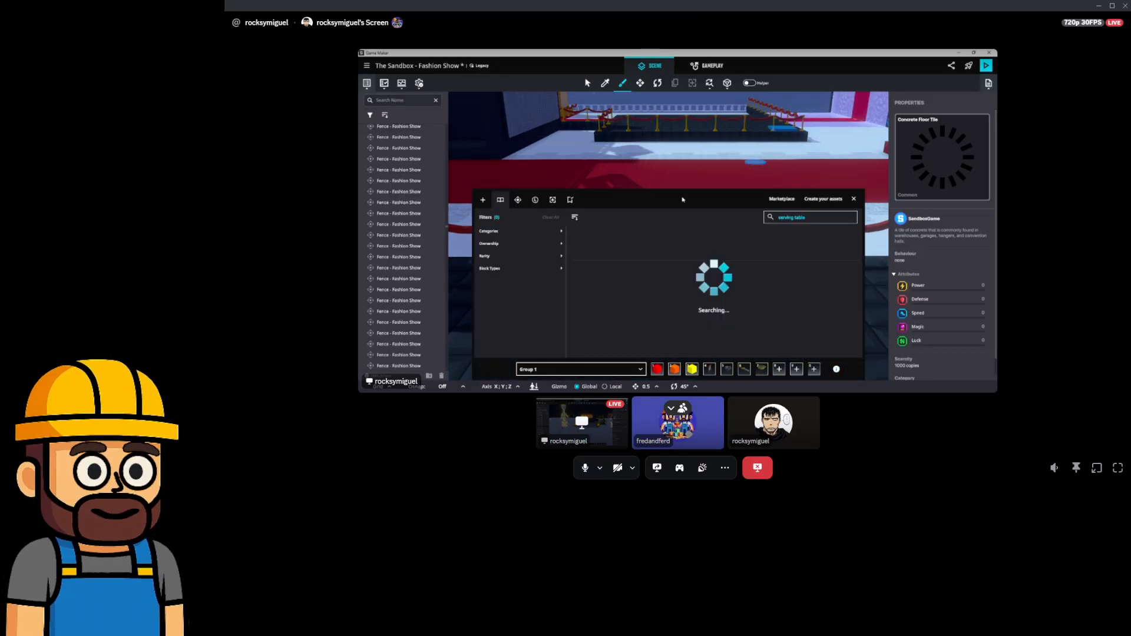
double_click(790, 218)
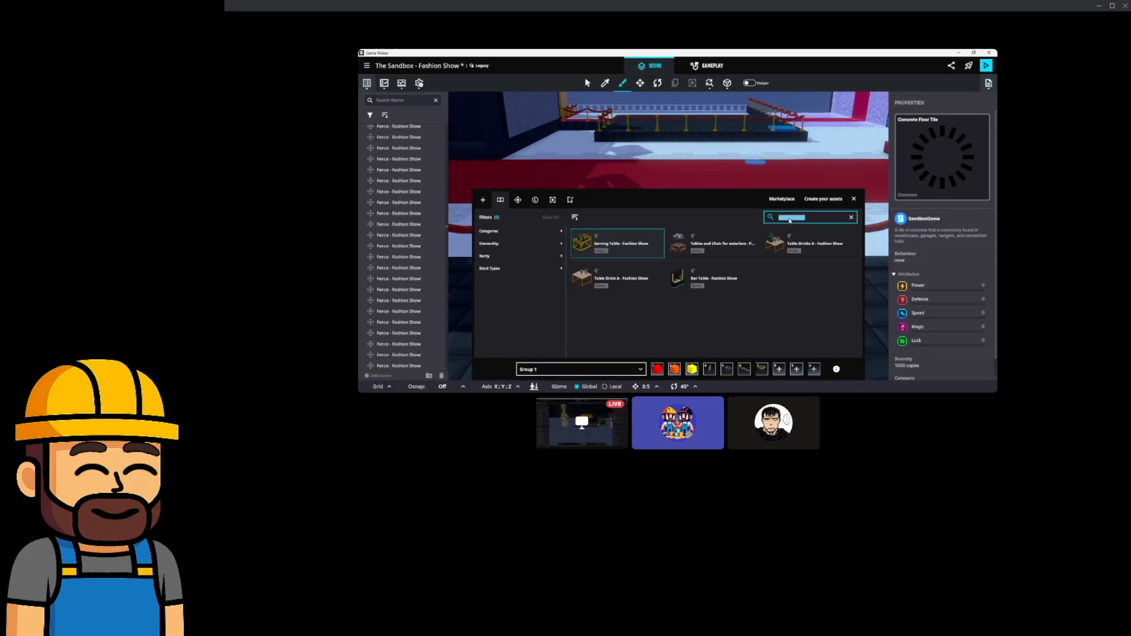
left_click(729, 281)
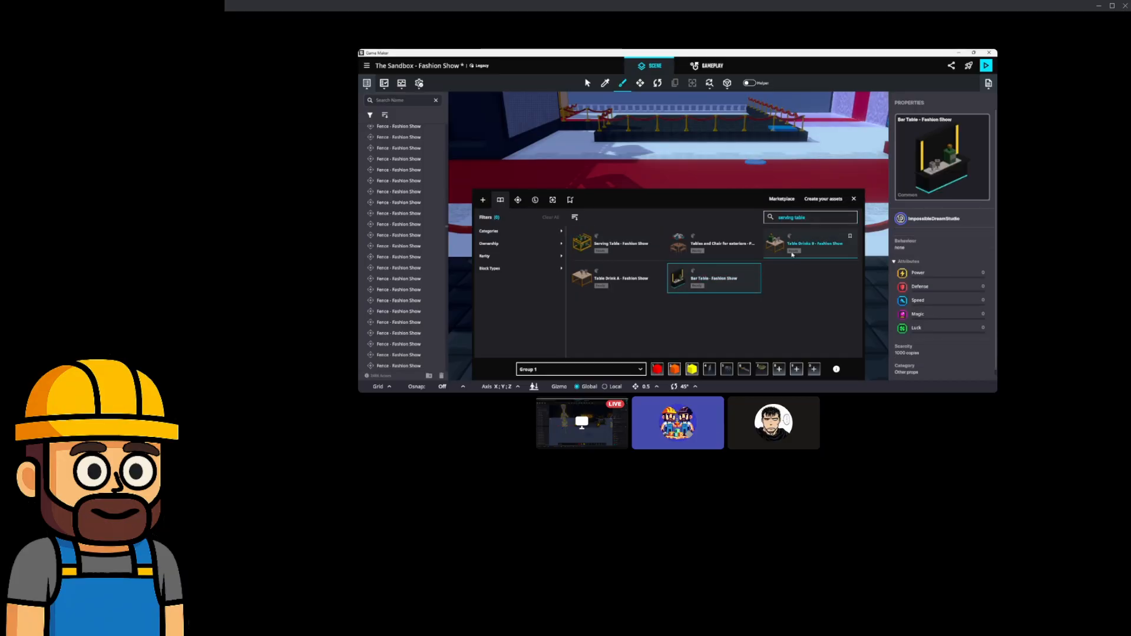
left_click(853, 199)
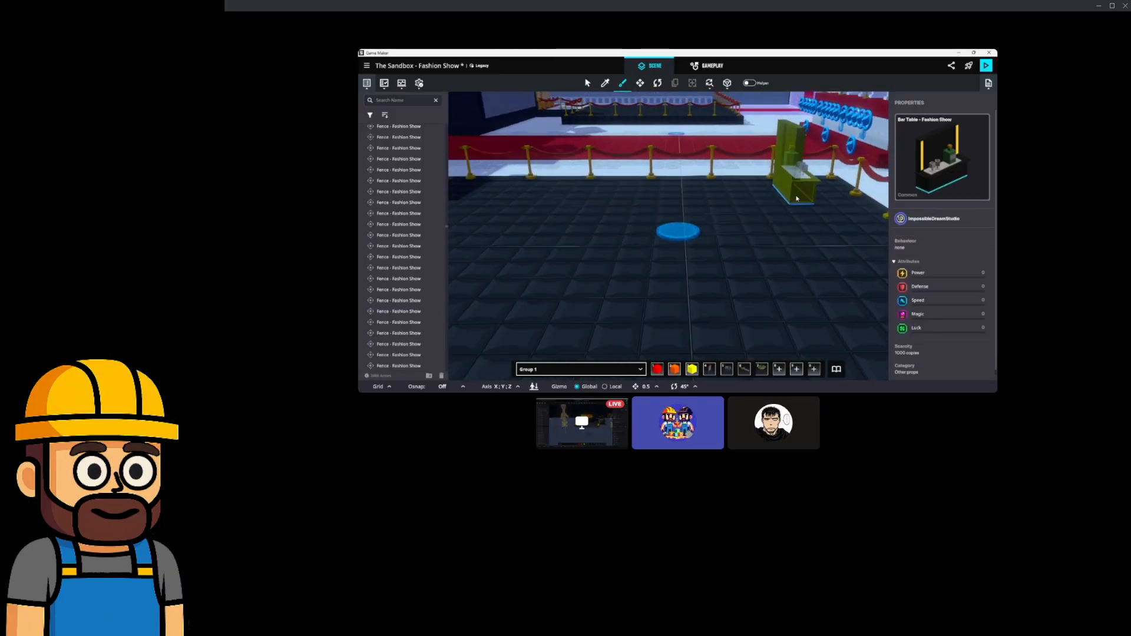
left_click(832, 208)
scroll(795, 244, "down", 10)
middle_click_drag(750, 250, 656, 292)
left_click(805, 316)
Bring the rope-fenced walkway into view and switch to the Move tool.
middle_click_drag(577, 159, 638, 230)
scroll(677, 212, "up", 5)
scroll(676, 194, "up", 3)
scroll(639, 227, "down", 3)
middle_click_drag(589, 271, 652, 283)
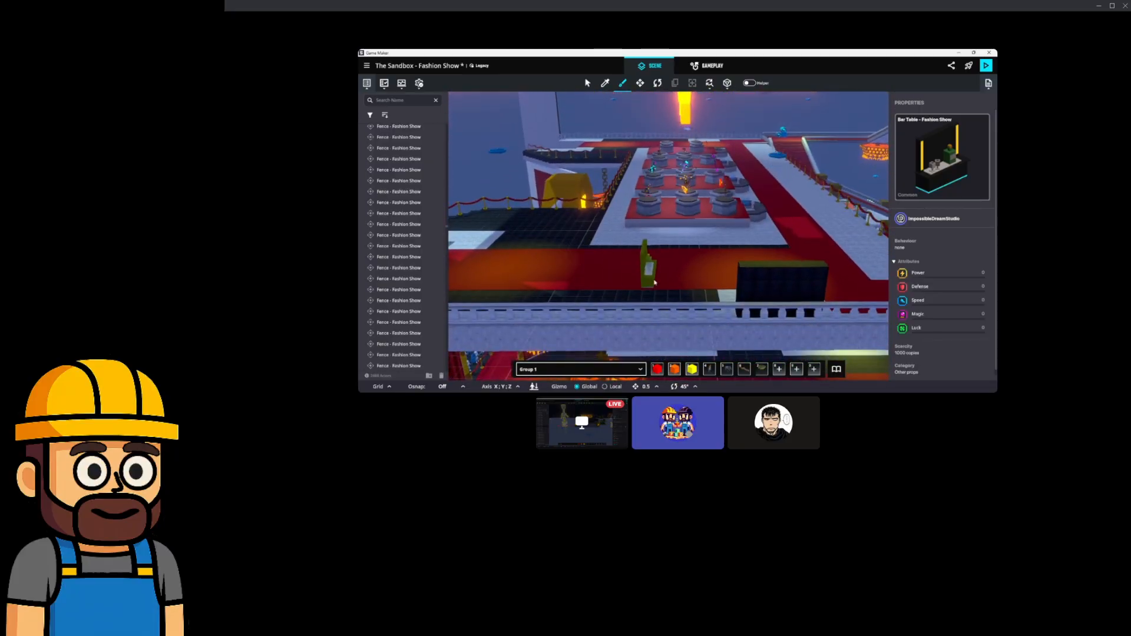
scroll(668, 240, "up", 5)
scroll(682, 178, "up", 5)
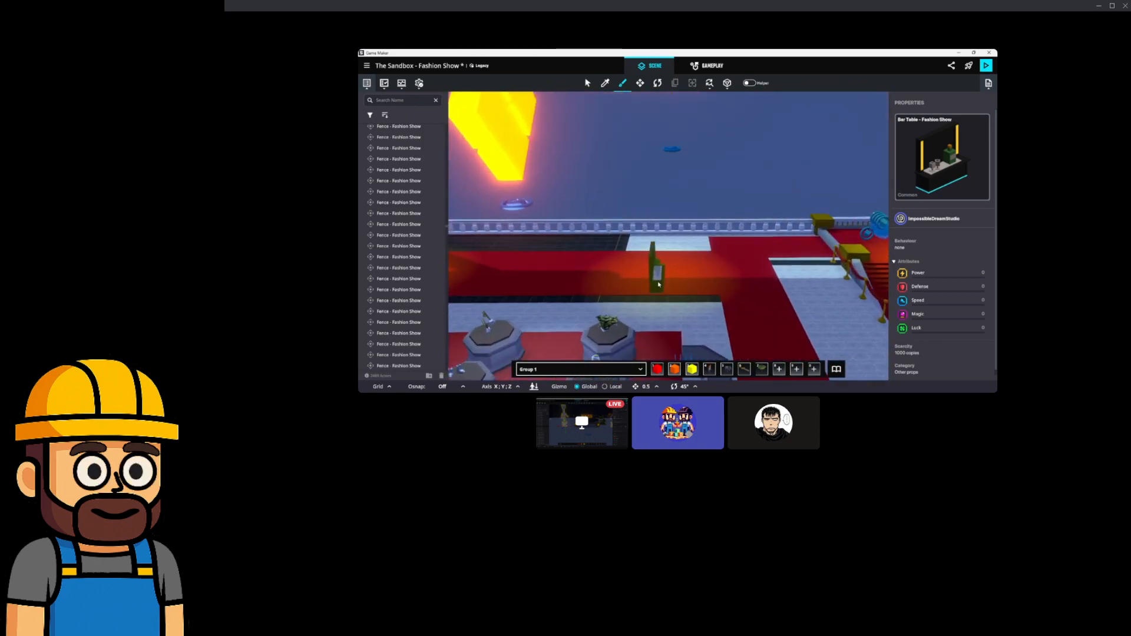
middle_click_drag(726, 247, 650, 249)
scroll(636, 275, "down", 3)
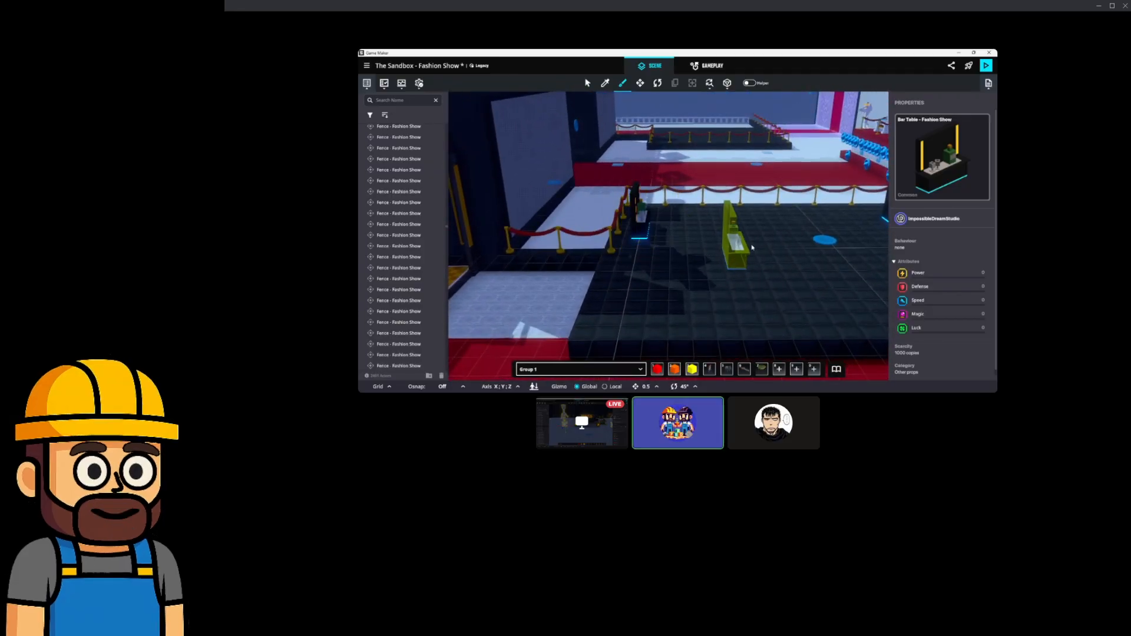
left_click(640, 83)
Move the Bar Table to X 64.50, Z 35.00.
left_click(635, 221)
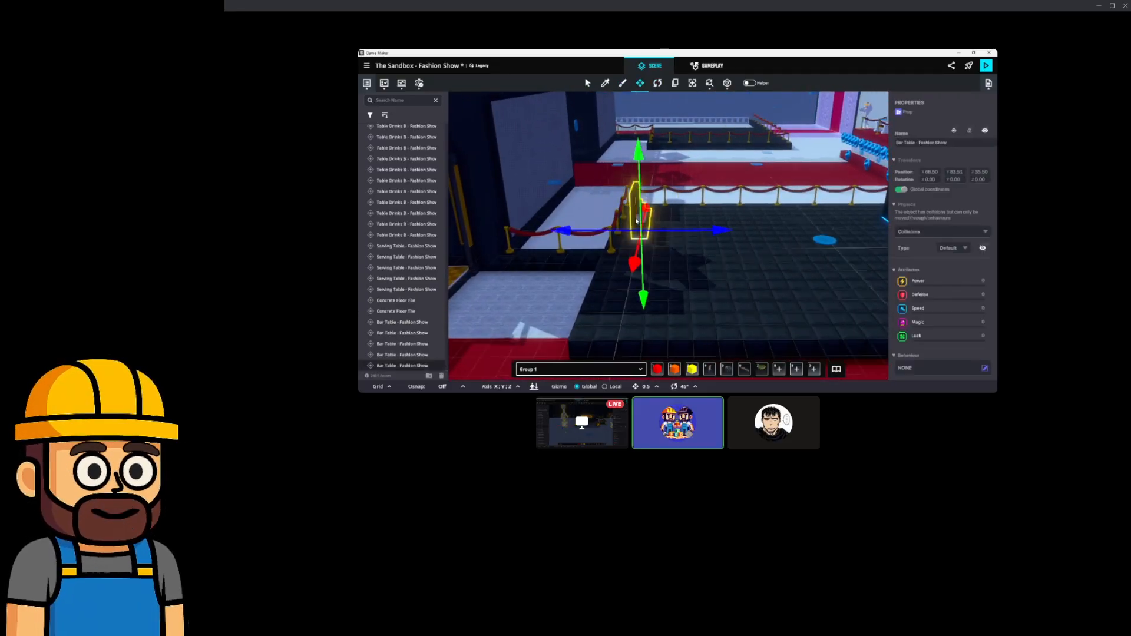
middle_click_drag(687, 255, 636, 262)
scroll(657, 230, "up", 3)
left_click_drag(654, 225, 684, 198)
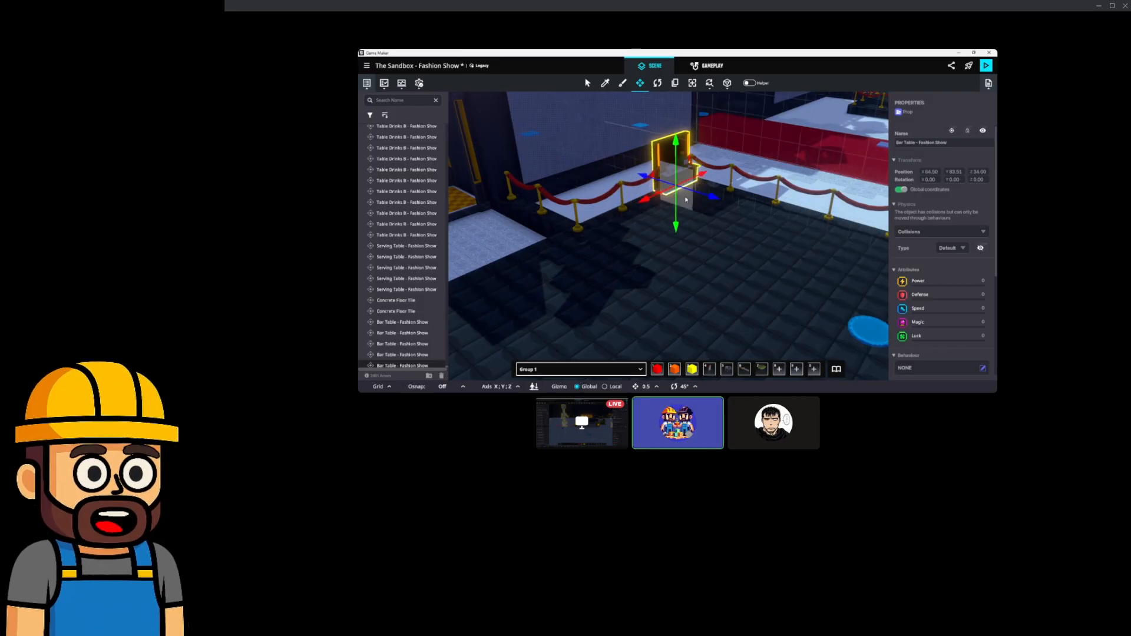
scroll(707, 217, "up", 3)
middle_click_drag(719, 227, 786, 252)
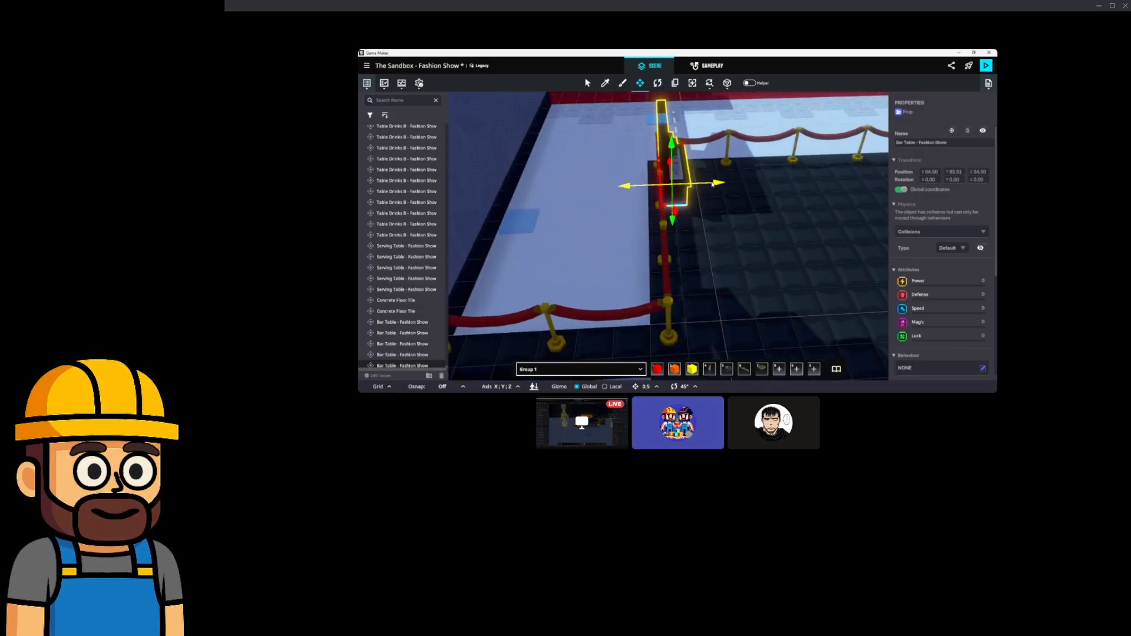
left_click_drag(712, 184, 718, 185)
mouse_move(753, 223)
middle_mouse_down()
mouse_move(644, 222)
mouse_move(754, 219)
middle_mouse_up()
Duplicate the Bar Table and slide the copy beside the original.
key("ctrl+d")
left_click_drag(797, 232, 744, 237)
middle_click_drag(702, 239, 757, 231)
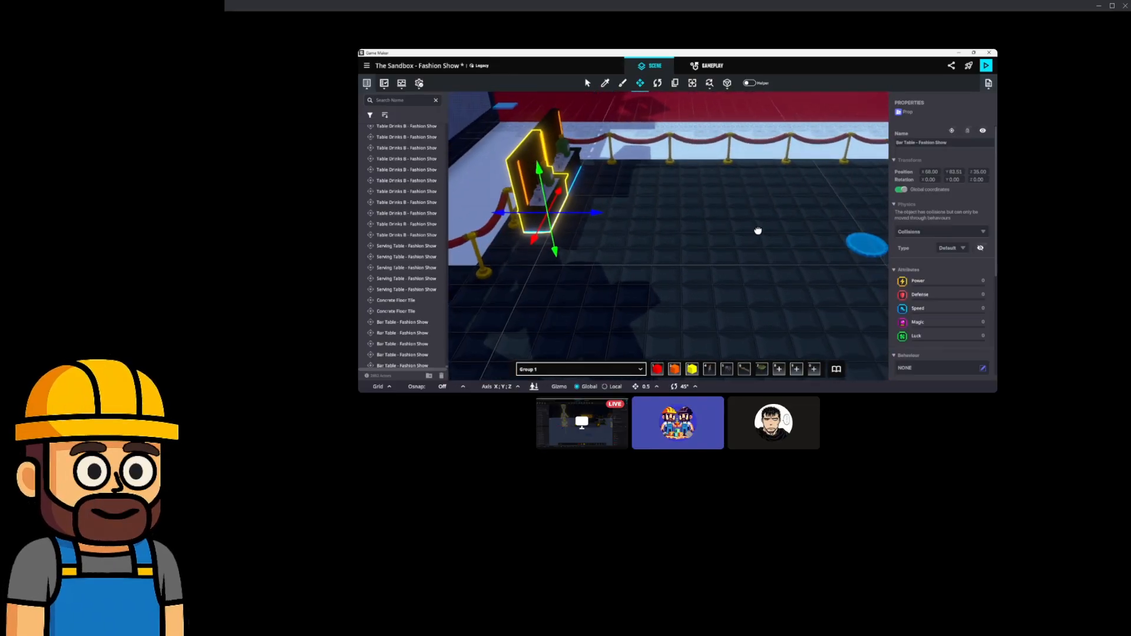
scroll(698, 244, "down", 3)
middle_click_drag(697, 245, 641, 240)
Turn the dark Bar Table by the fence 180° and move it to Z 54.00.
left_click(762, 190)
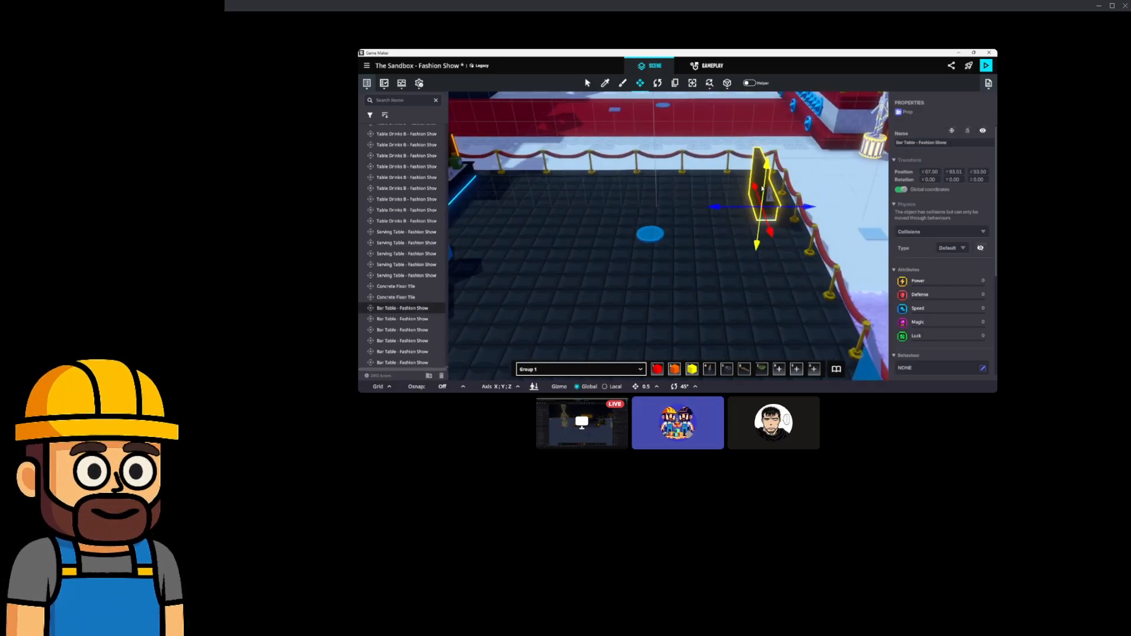
left_click_drag(749, 231, 988, 257)
key("w")
left_click_drag(804, 212, 816, 213)
right_click_drag(653, 221, 836, 213)
middle_click_drag(835, 214, 765, 232)
scroll(686, 222, "up", 2)
Delete the two stray Concrete Floor Tiles by the dark platform.
left_click(768, 180)
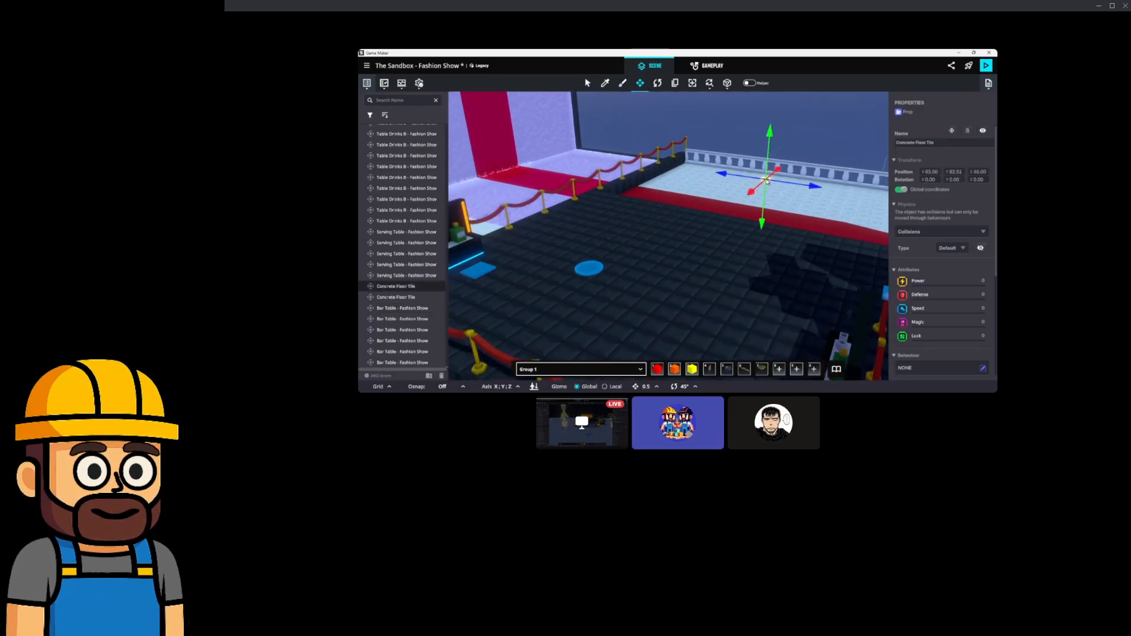
scroll(928, 220, "down", 3)
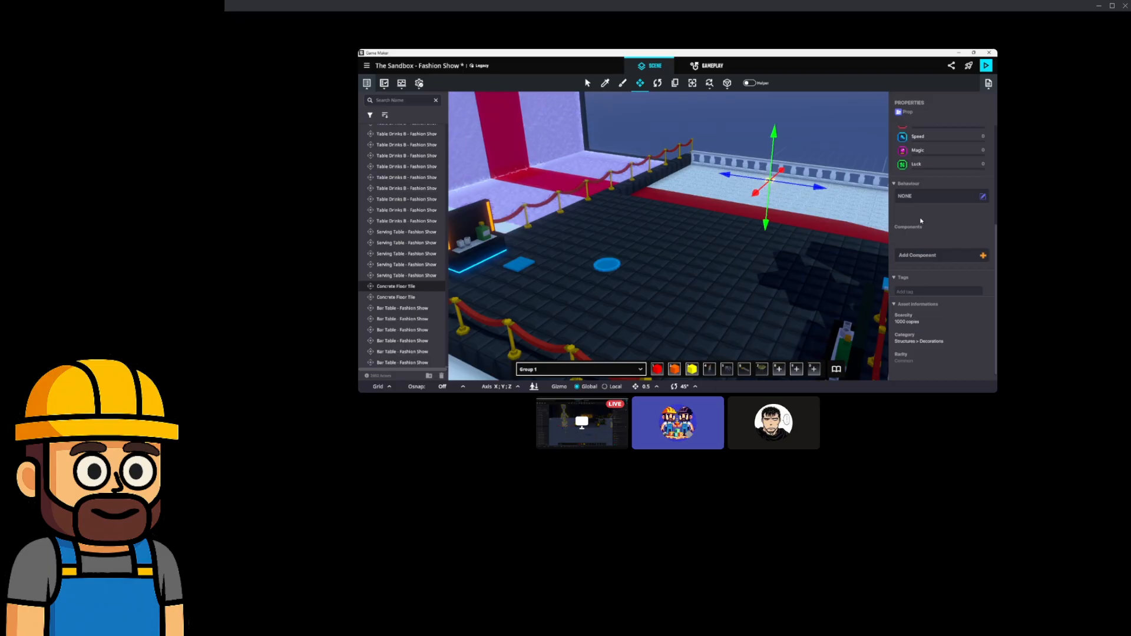
key("Delete")
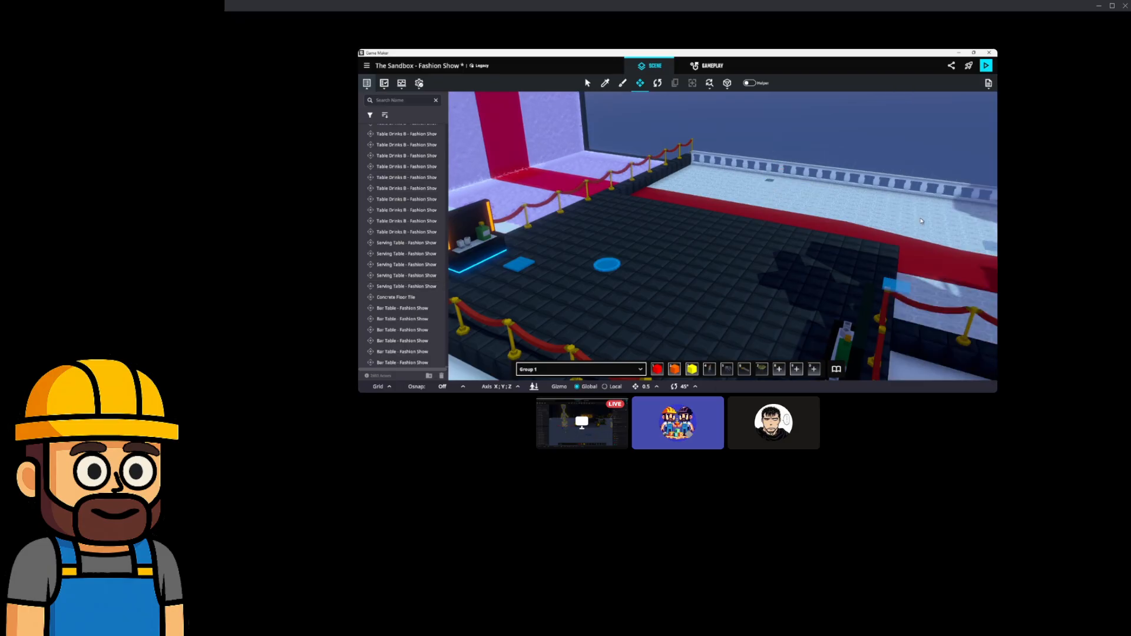
left_click(768, 183)
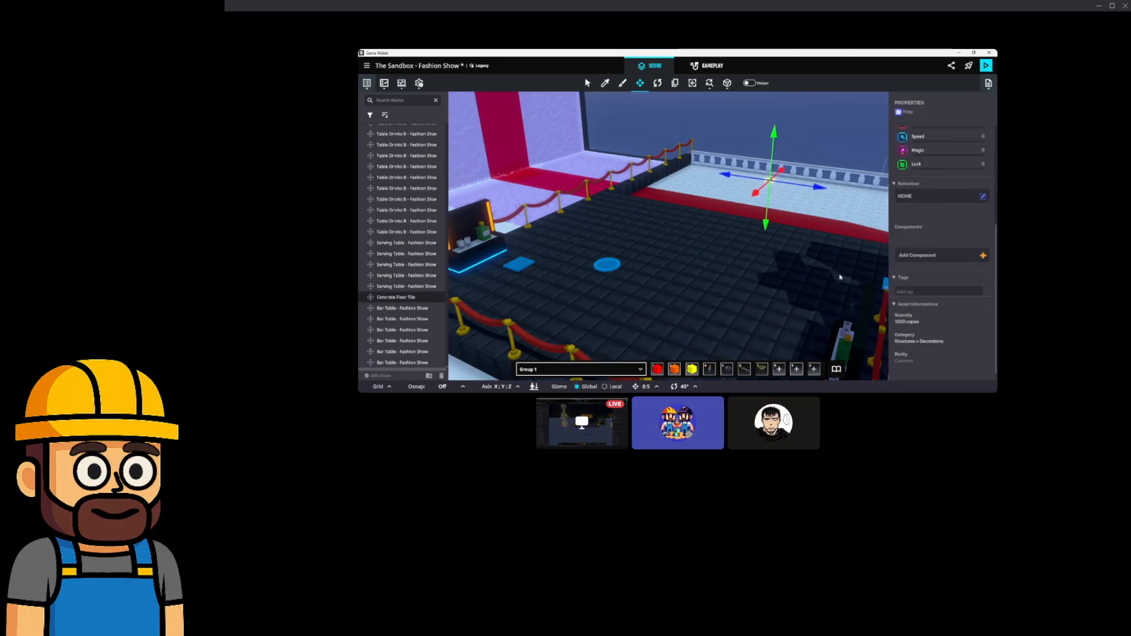
key("Delete")
Place a Table Drinks B, a Serving Table and a Table Drink A near the railing.
left_click(836, 369)
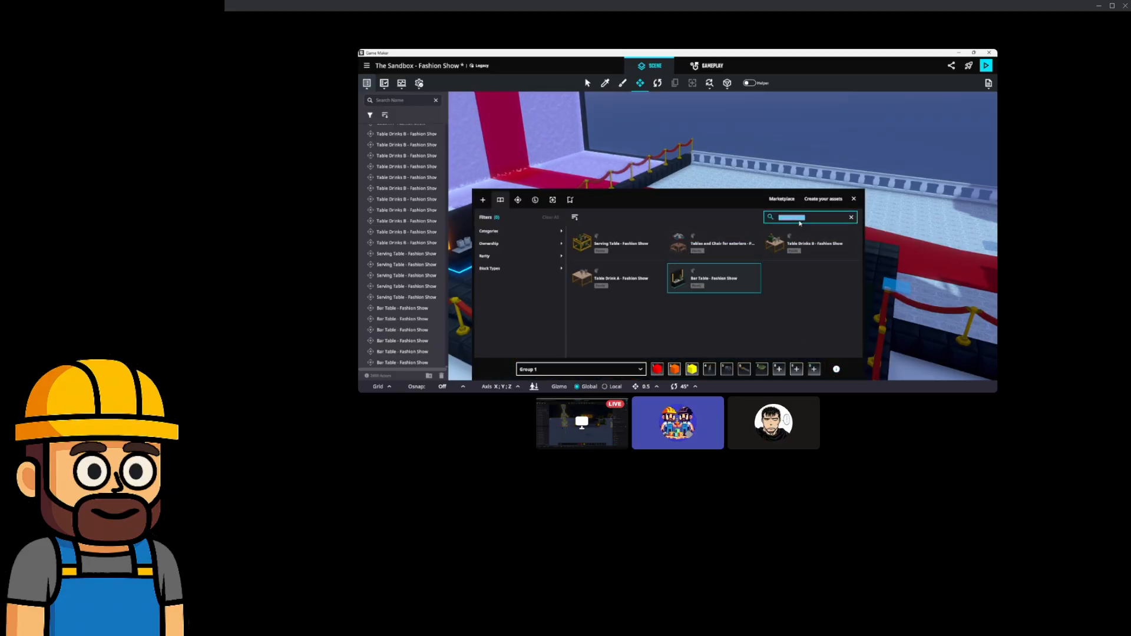
left_click(810, 243)
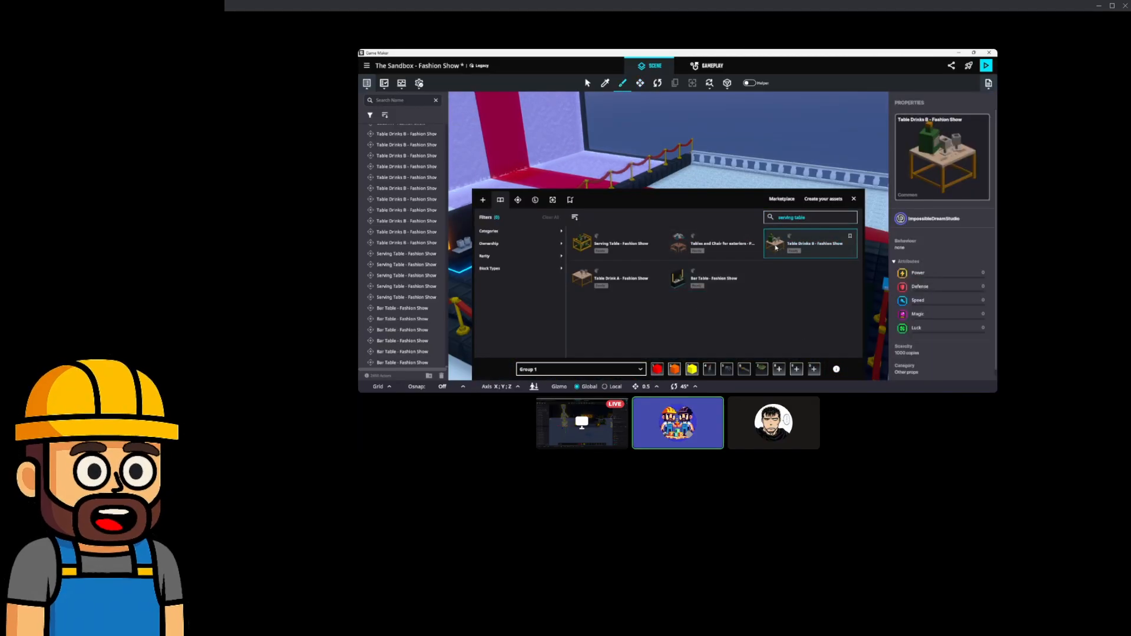
middle_click_drag(664, 176, 679, 156)
left_click(658, 176)
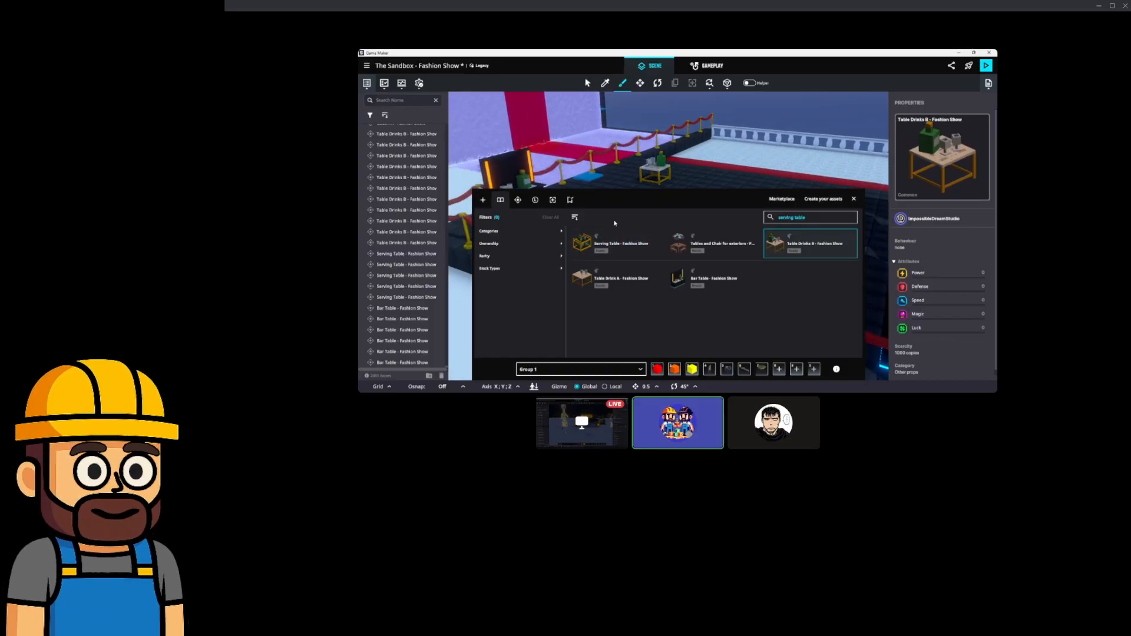
left_click(620, 242)
left_click(717, 184)
left_click(653, 268)
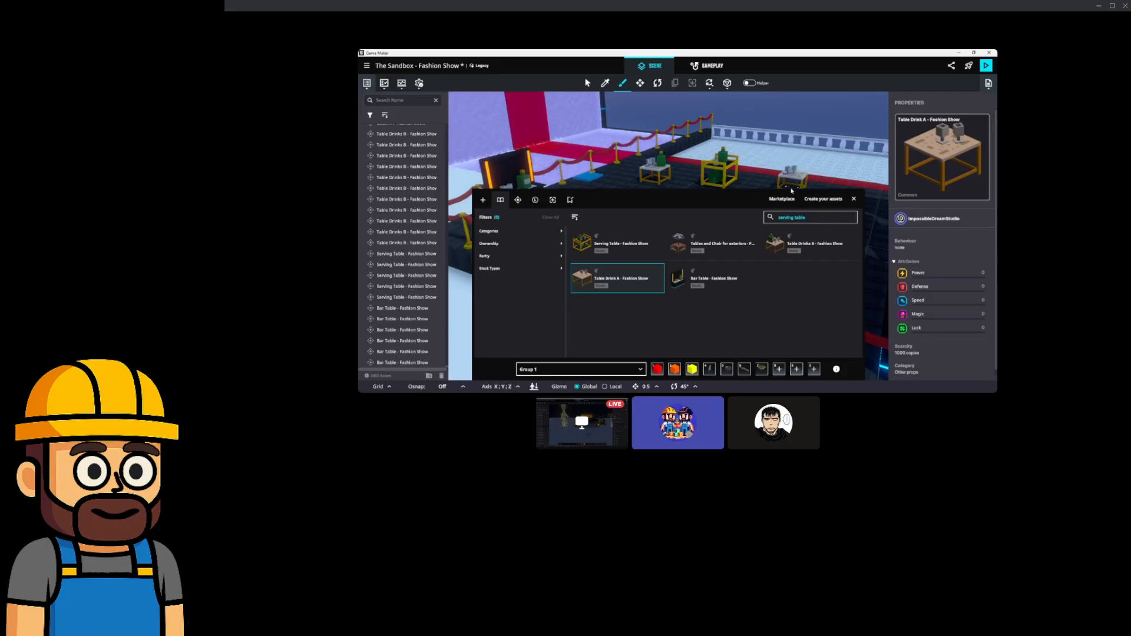
left_click(853, 200)
left_click(826, 353)
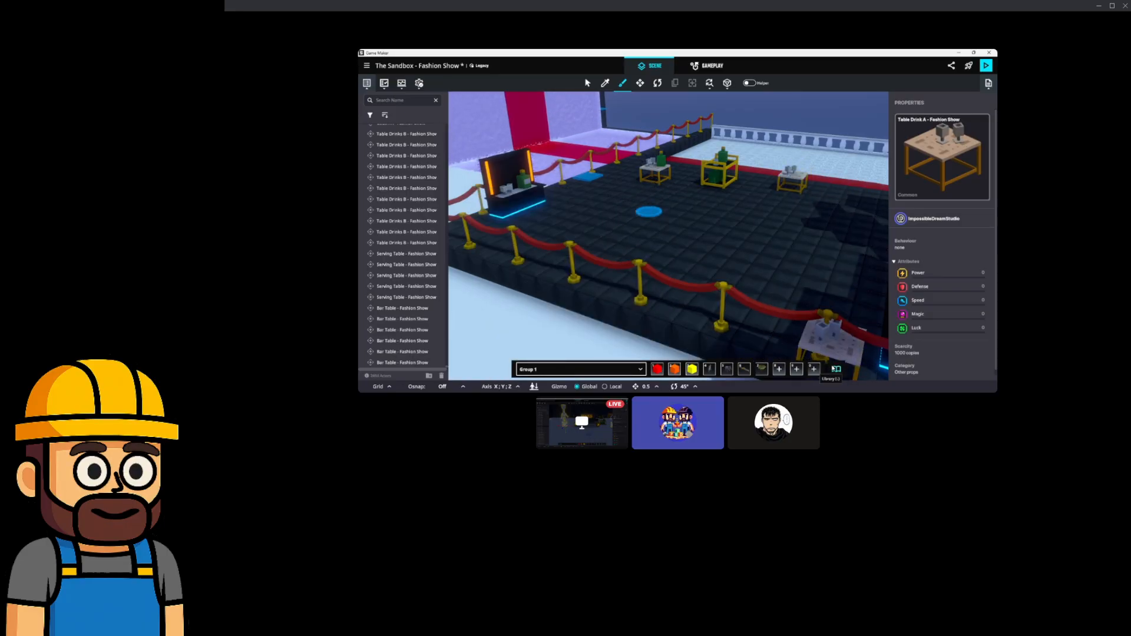
Search for couches and place Couch A and Couch Corner in the hall.
left_click(836, 370)
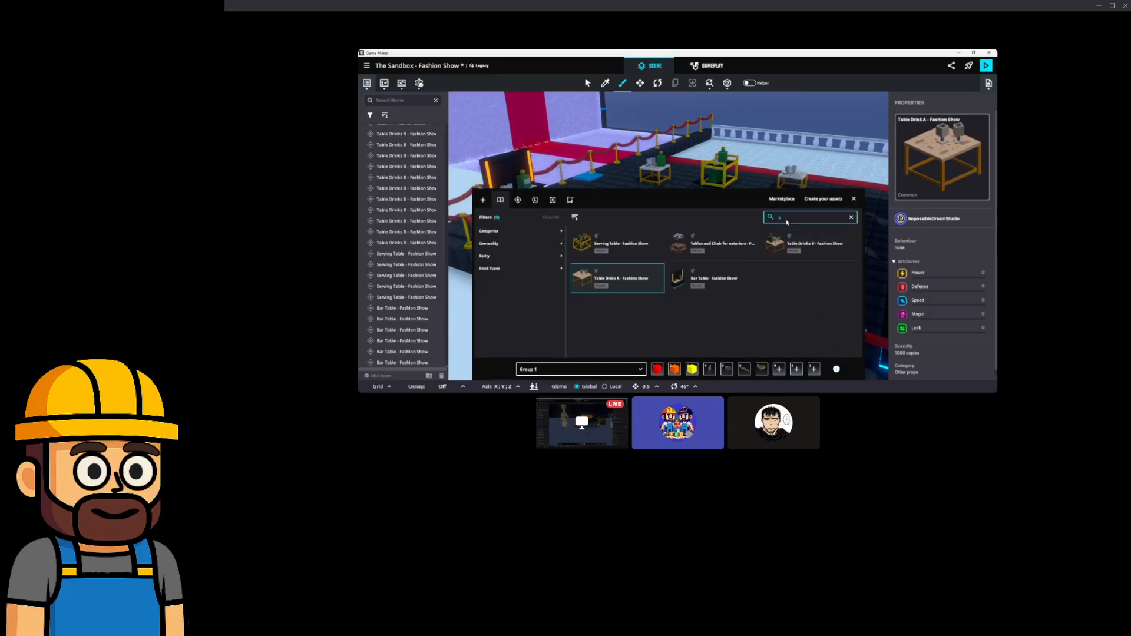
key("Return")
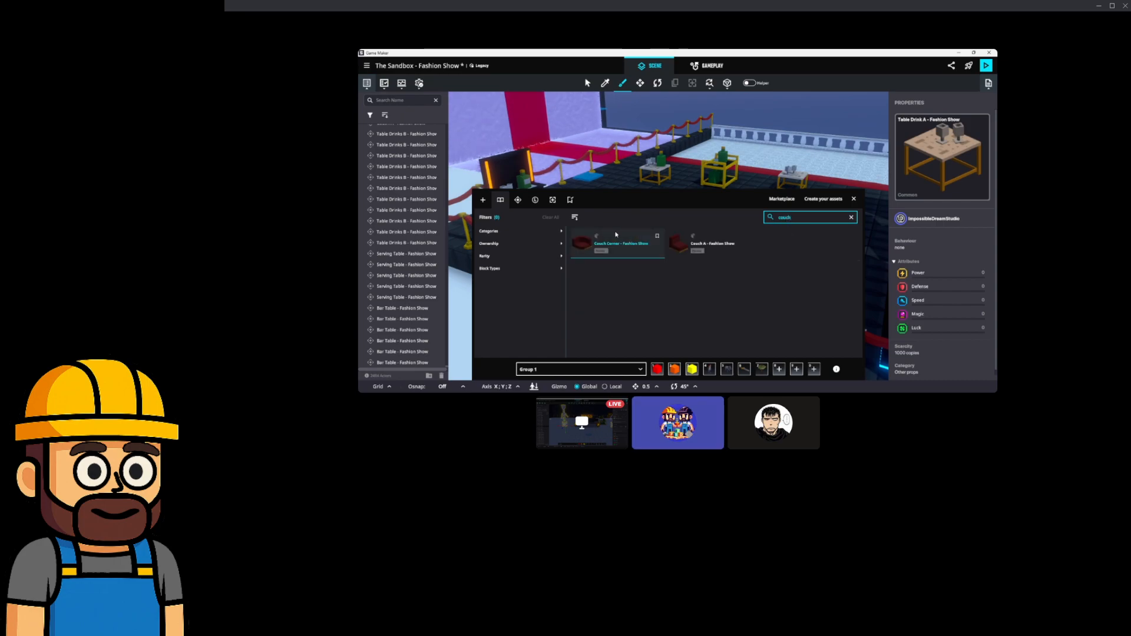
left_click(706, 250)
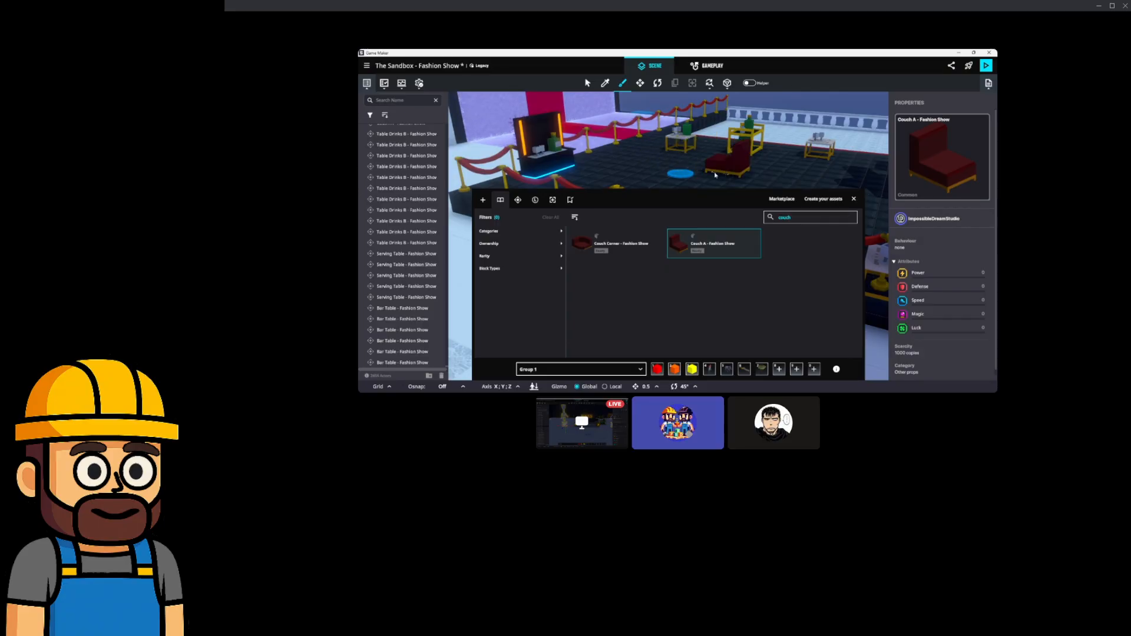
left_click(613, 254)
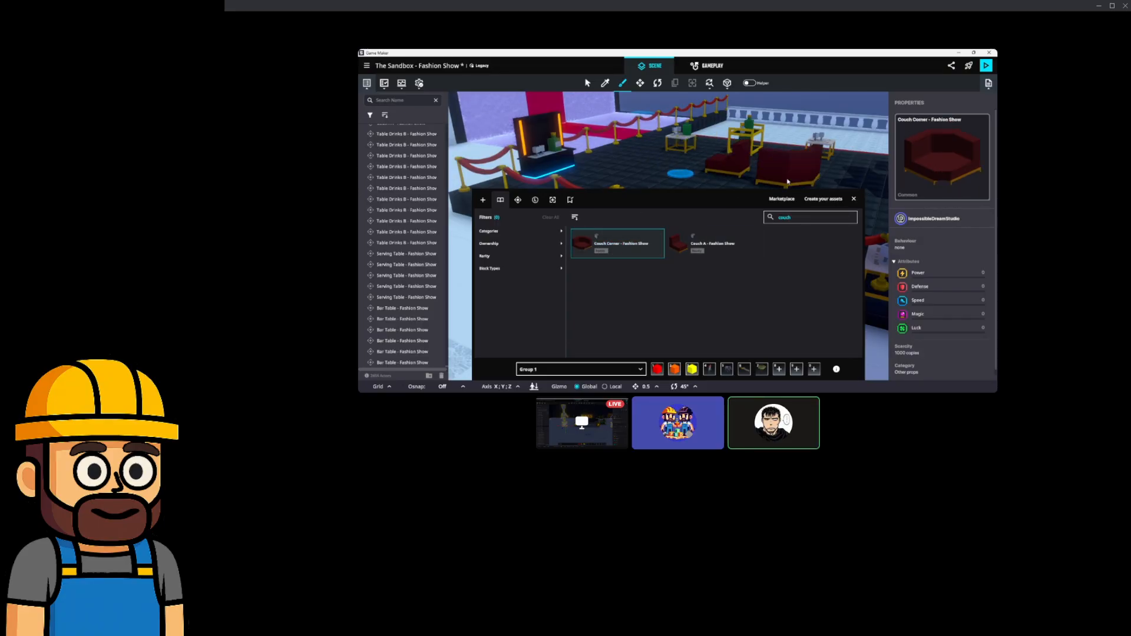
left_click(853, 199)
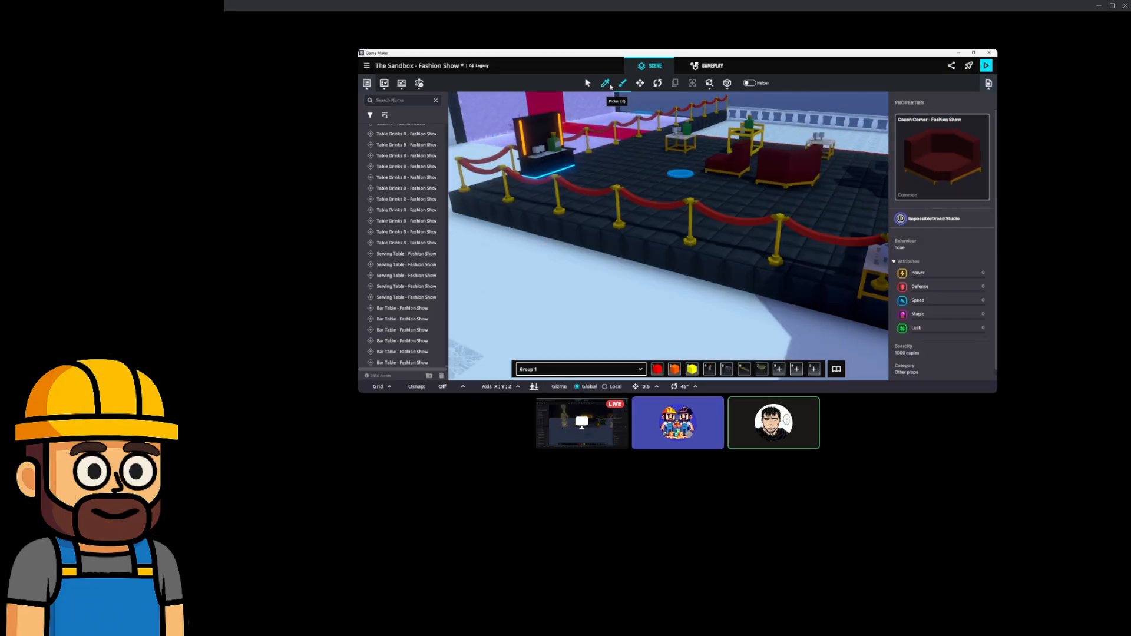
Delete the extra serving table.
left_click(636, 87)
key("d")
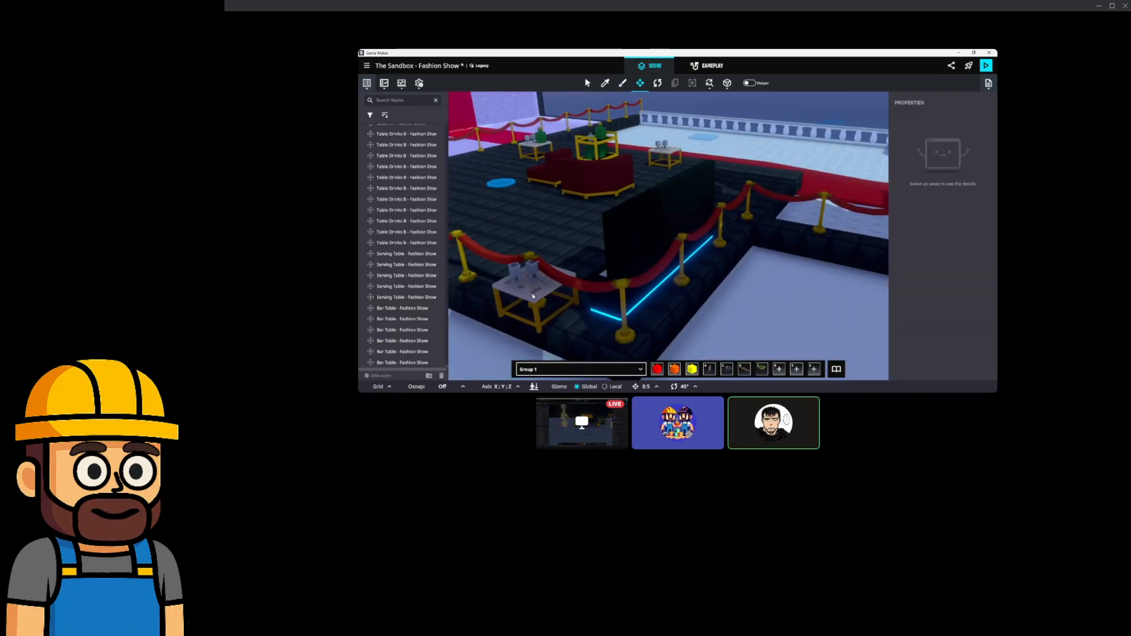
left_click(533, 295)
key("a")
key("Delete")
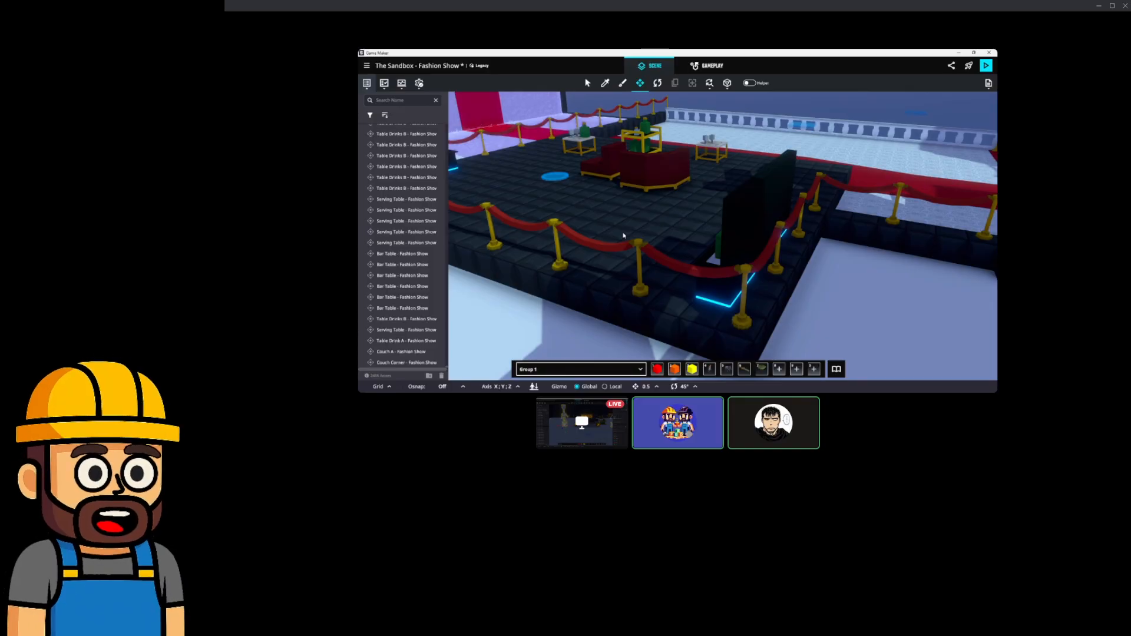
middle_click_drag(619, 224, 684, 236)
scroll(643, 236, "up", 3)
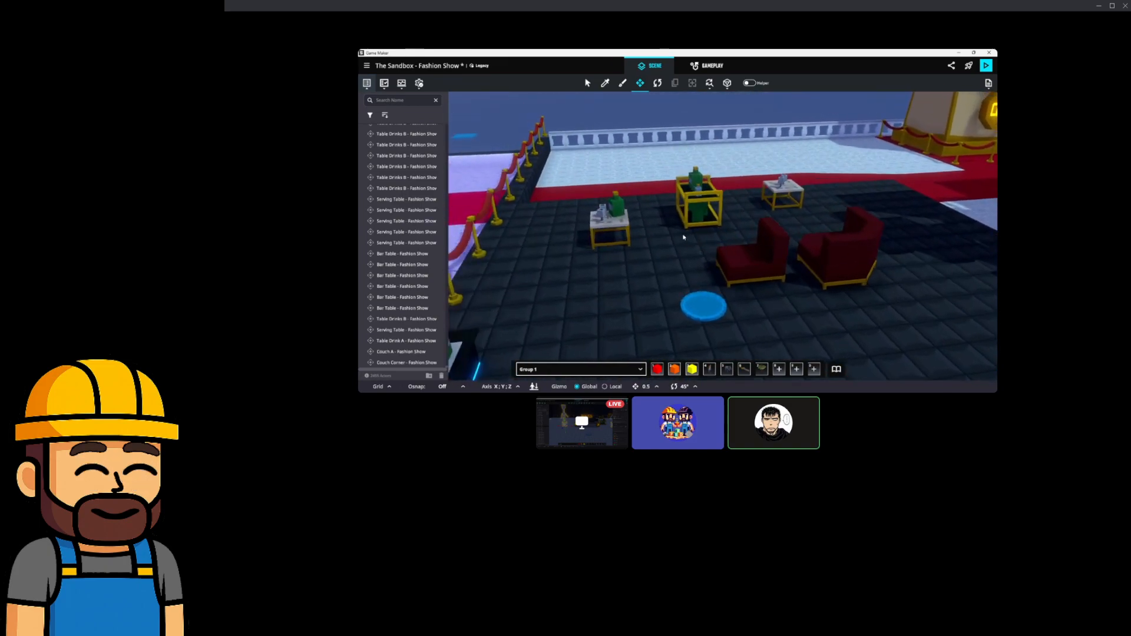
Turn Table Drinks B to 225° and slide the Serving Table and Table Drink A forward along X.
left_click(627, 229)
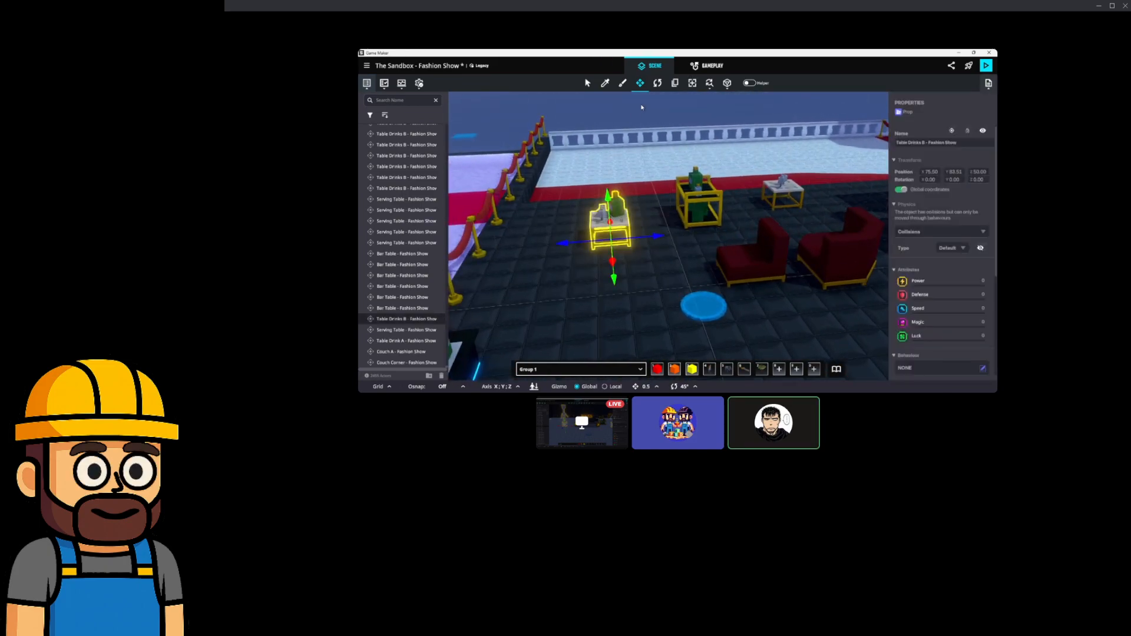
left_click(656, 83)
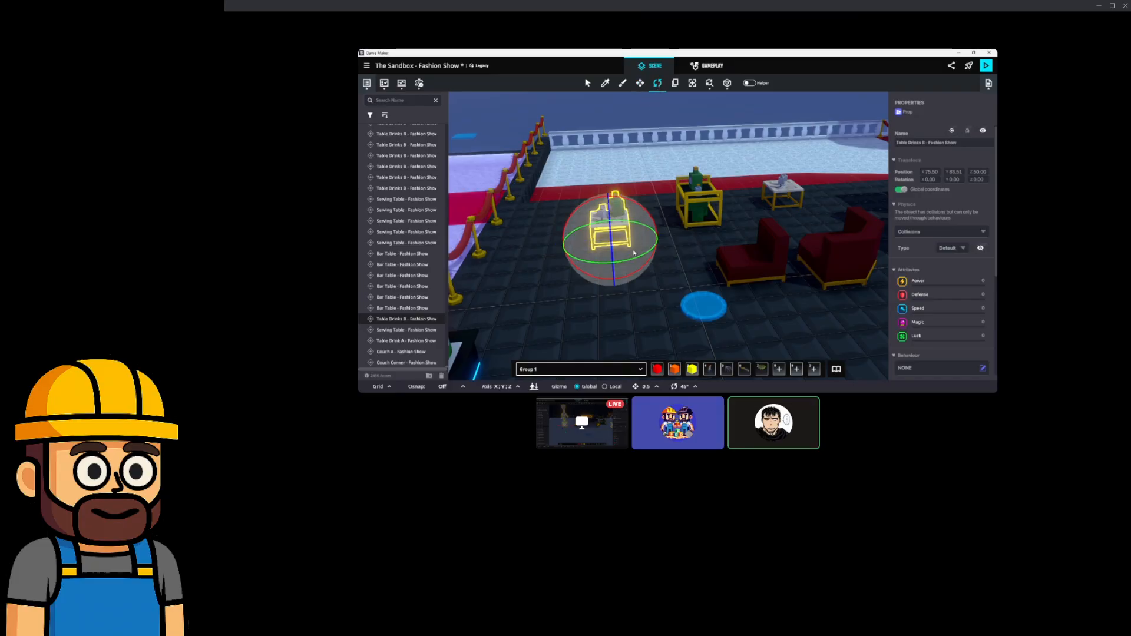
left_click_drag(767, 258, 845, 258)
left_click(716, 207)
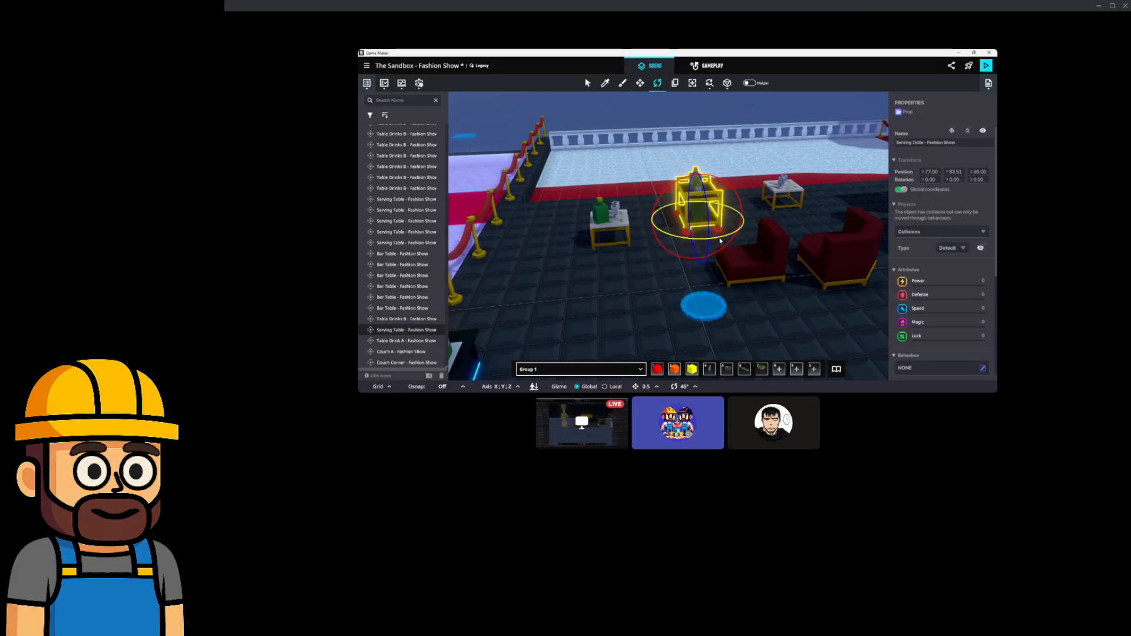
left_click(640, 83)
left_click_drag(709, 241, 783, 379)
left_click(786, 204)
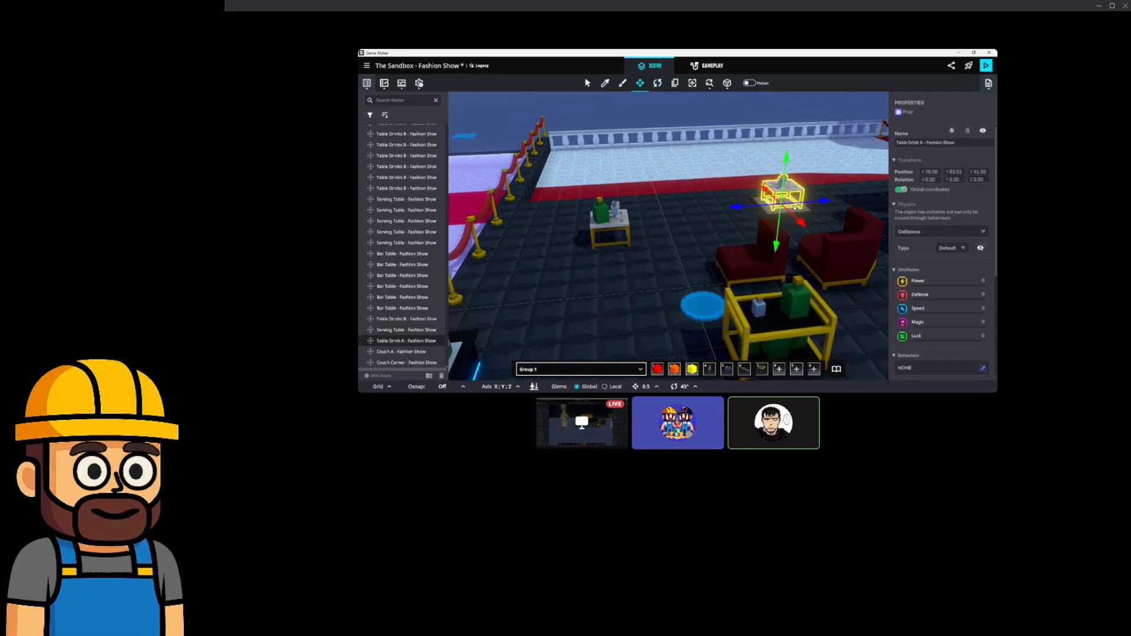
left_click_drag(800, 220, 947, 369)
middle_click_drag(841, 299, 800, 278)
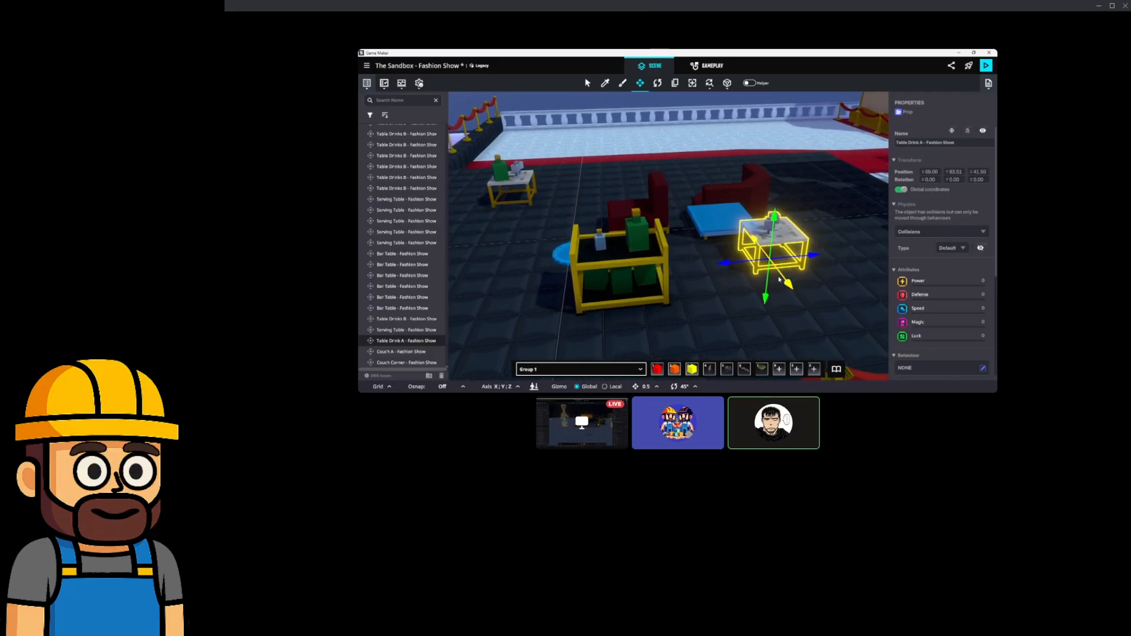
right_click_drag(702, 278, 783, 288)
middle_click_drag(624, 251, 669, 245)
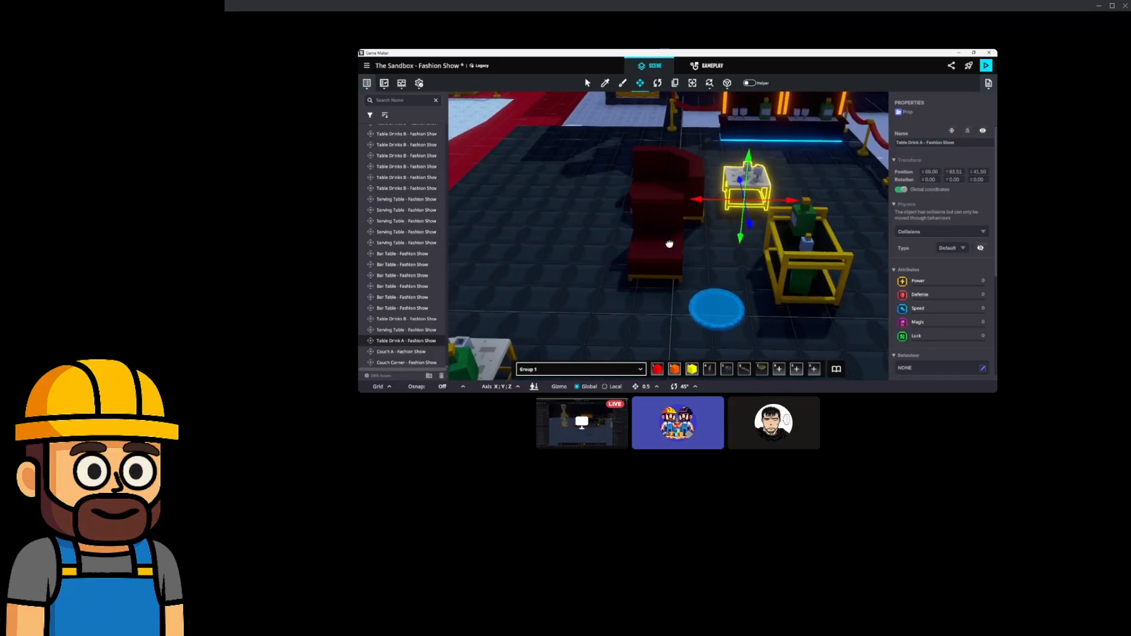
left_click(653, 253)
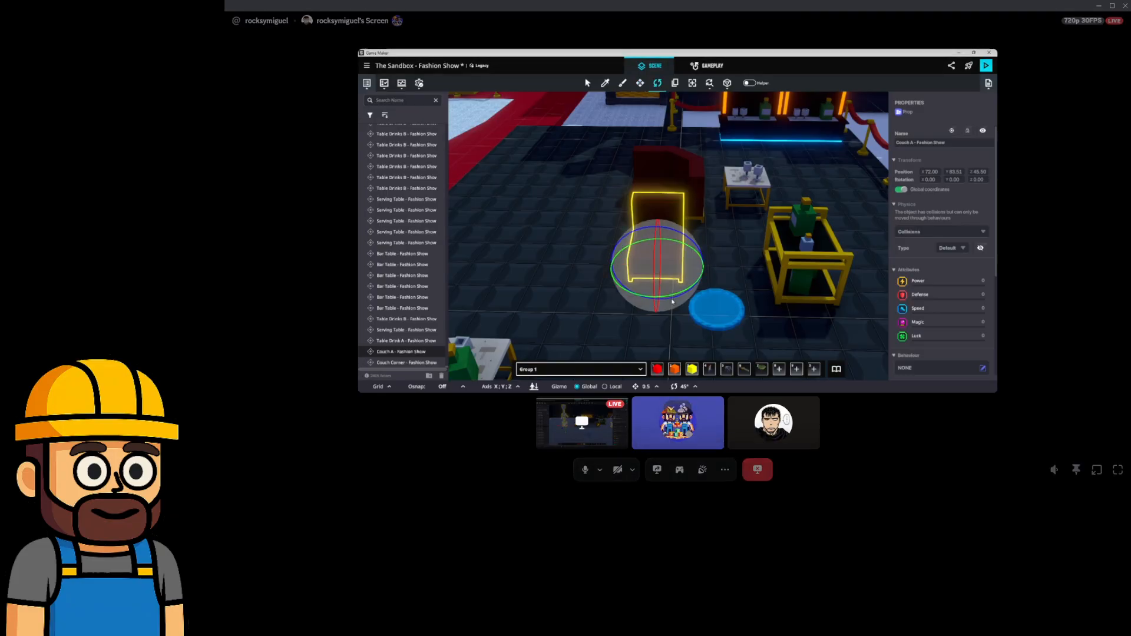
Turn Couch A by 45 degrees, then reselect it with the Move tool.
left_click_drag(674, 295, 582, 321)
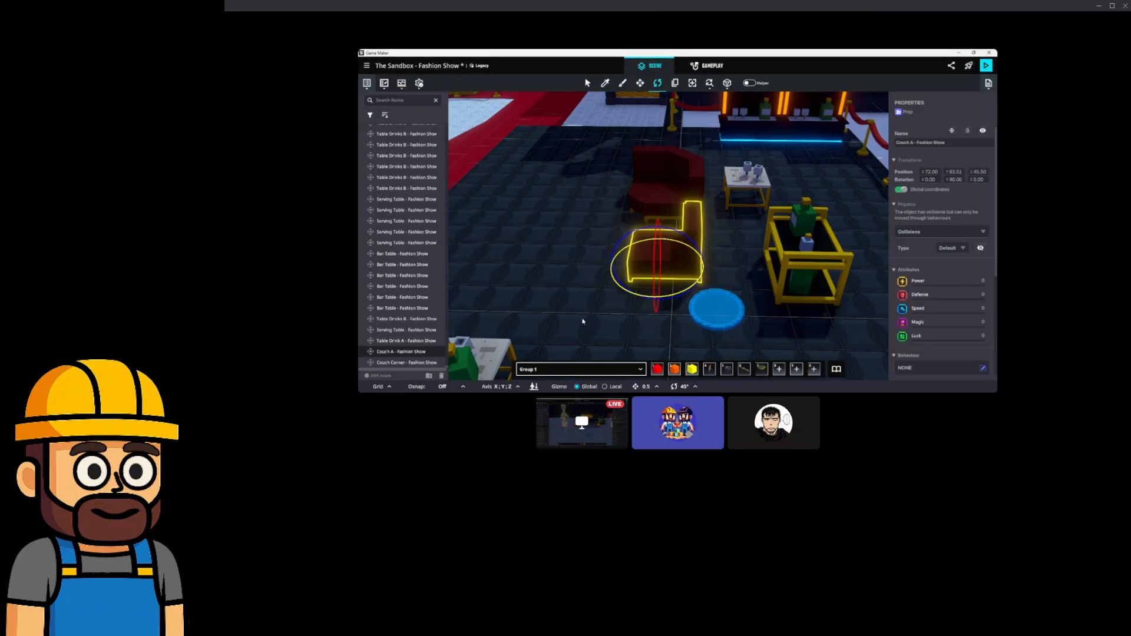
right_click_drag(610, 287, 702, 291)
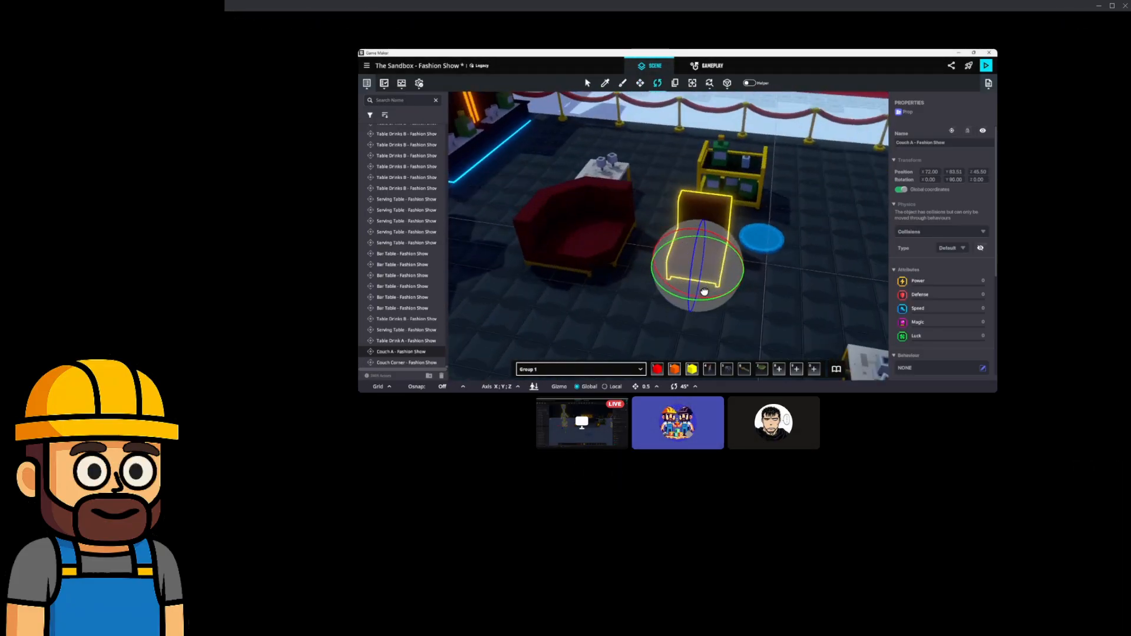
left_click(613, 240)
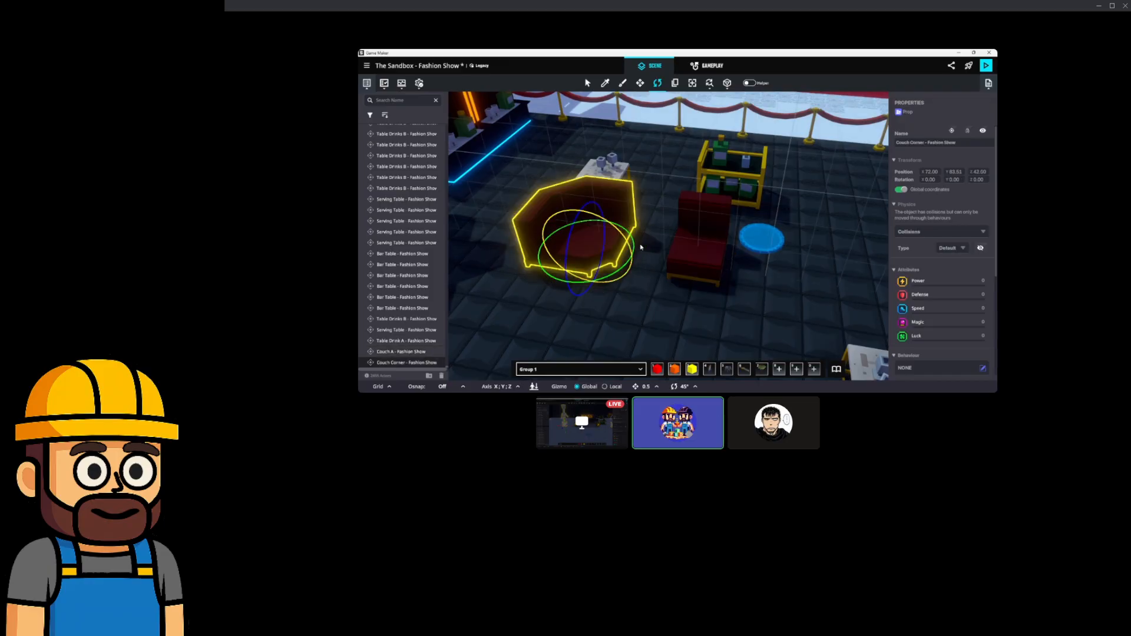
left_click(638, 88)
left_click(401, 351)
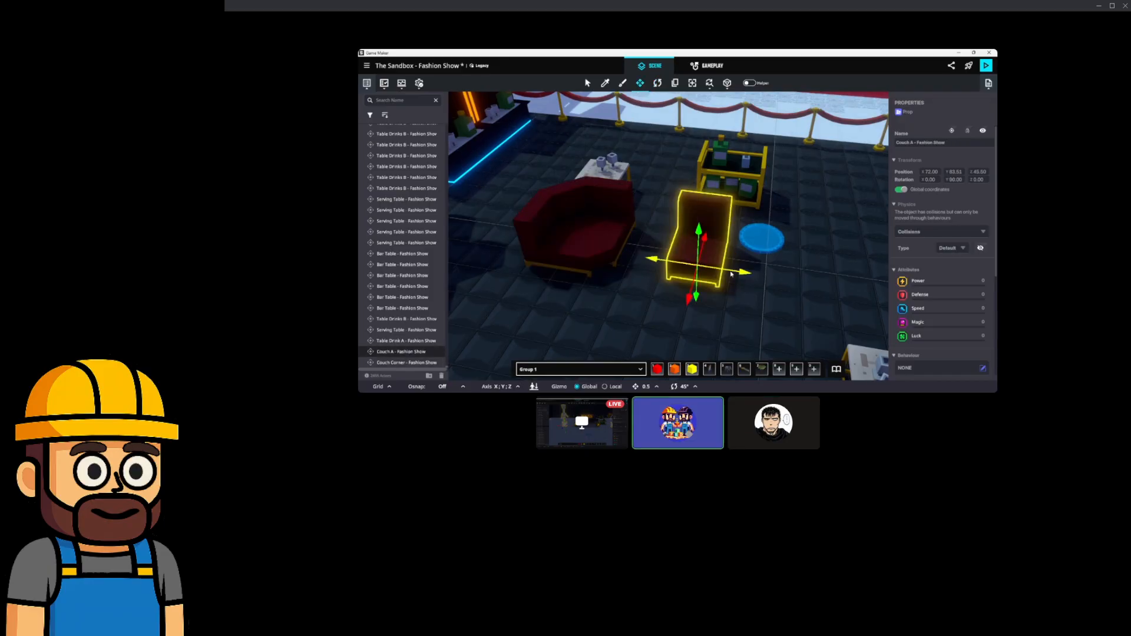
Slide Couch A along Z and X until it meets the Couch Corner.
right_click_drag(679, 247, 718, 269)
left_click_drag(710, 303, 627, 303)
right_click_drag(627, 303, 744, 273)
scroll(743, 273, "up", 8)
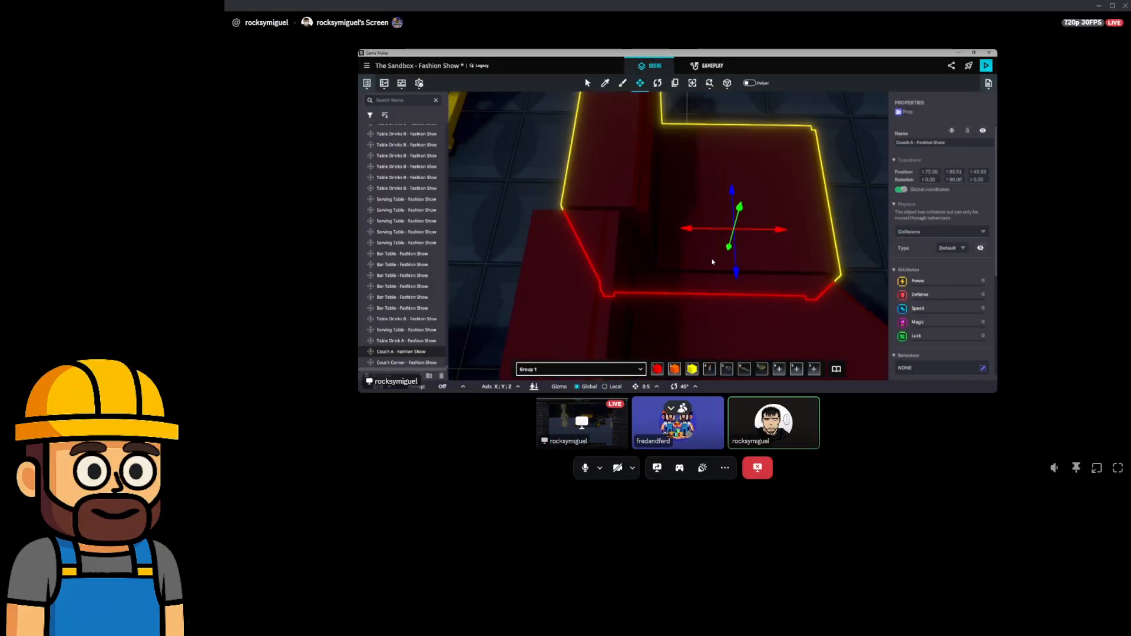
mouse_move(757, 230)
left_mouse_down()
mouse_move(745, 231)
mouse_move(754, 234)
left_mouse_up()
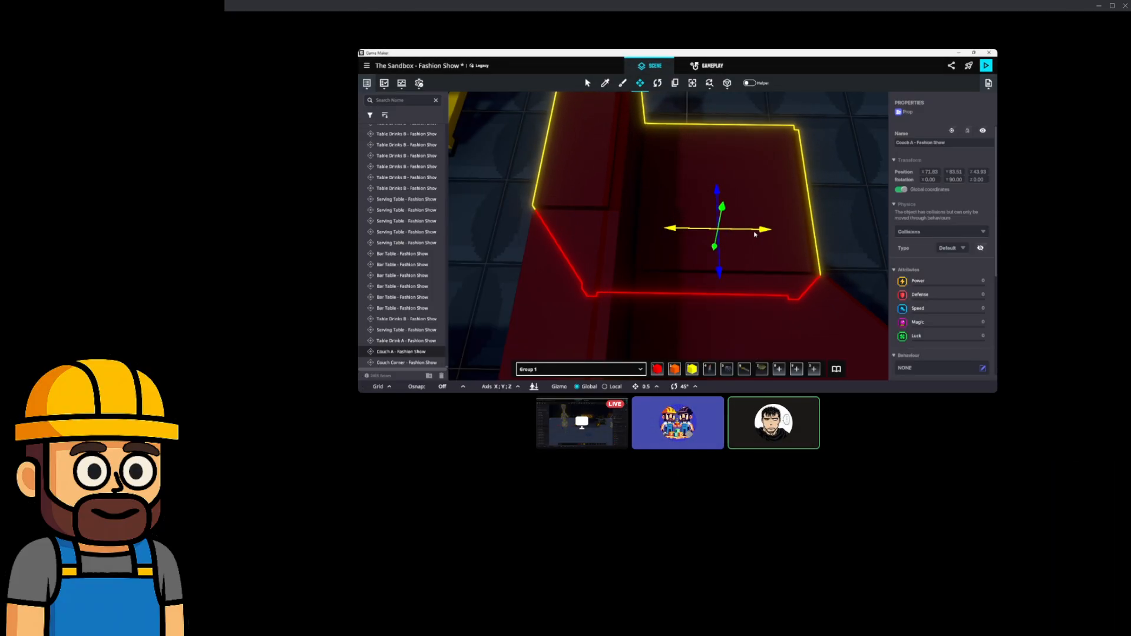
left_click_drag(719, 275, 719, 280)
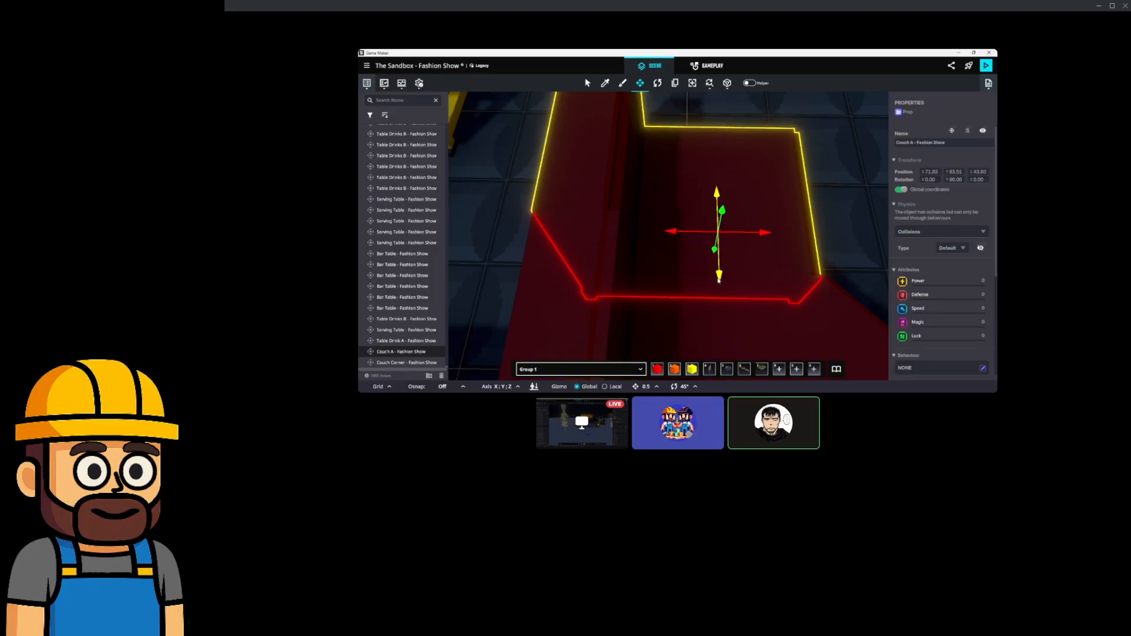
right_click_drag(750, 268, 672, 228)
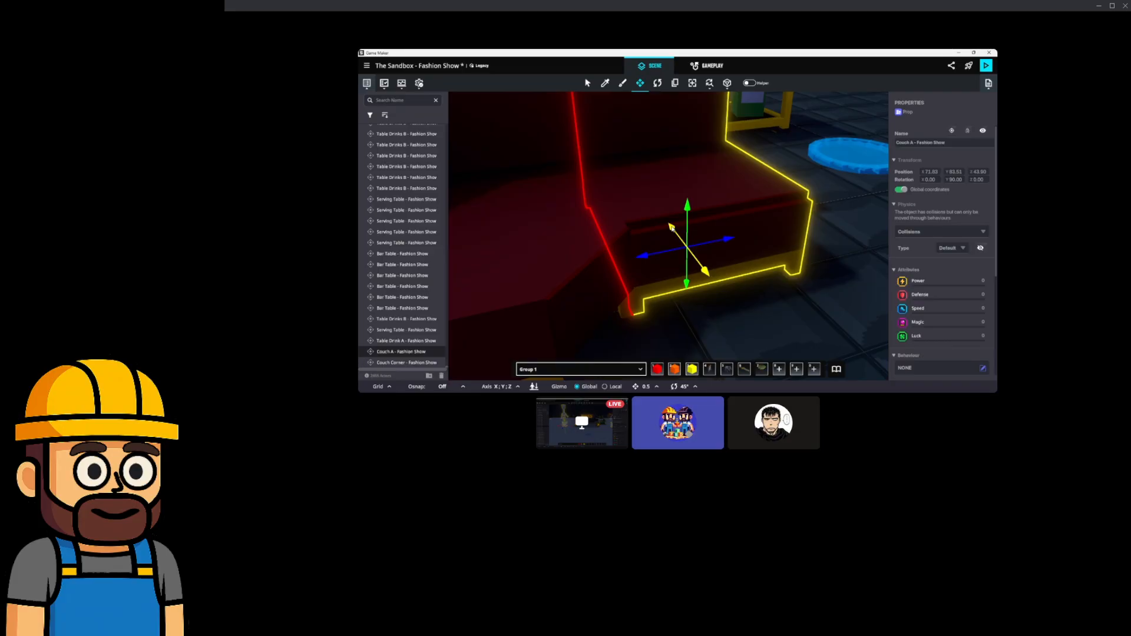
right_click_drag(719, 235, 652, 248)
scroll(642, 245, "down", 3)
middle_click_drag(652, 248, 675, 255)
Duplicate Couch A, turn the copy to Y 0, and place it at the couch's left end.
key("ctrl+d")
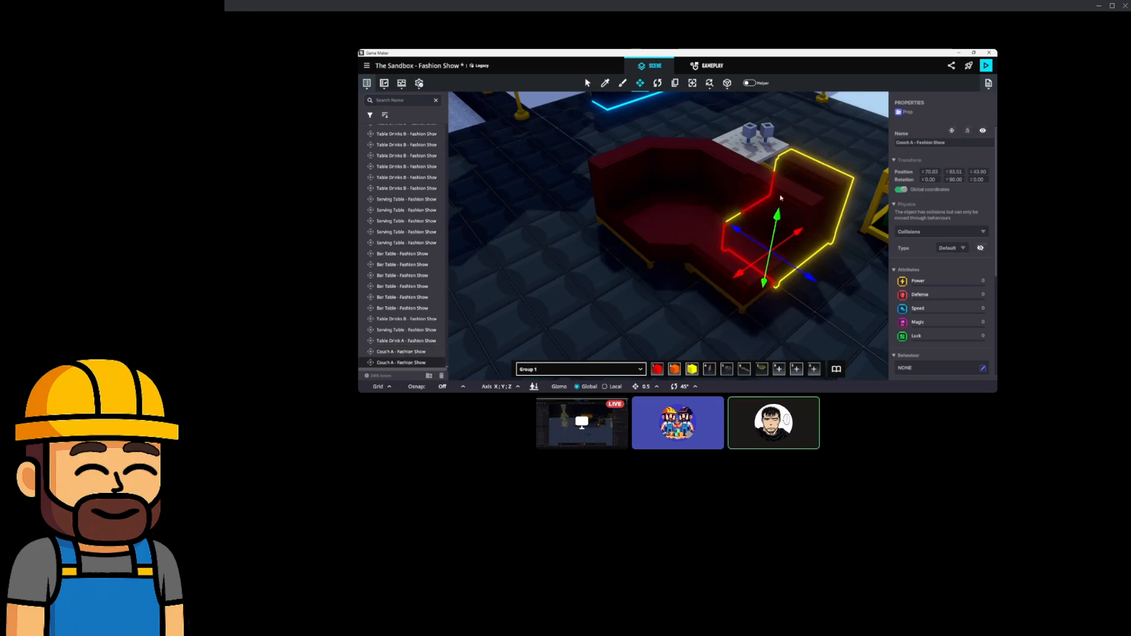
key("e")
left_click_drag(751, 285, 865, 314)
left_click(640, 84)
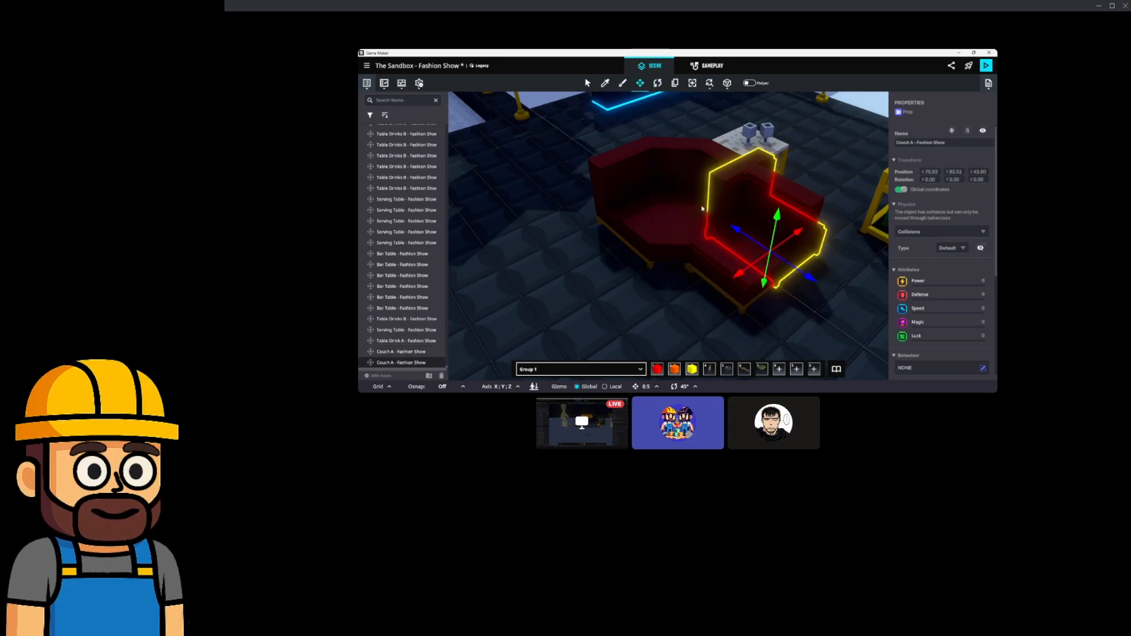
left_click_drag(777, 259, 617, 274)
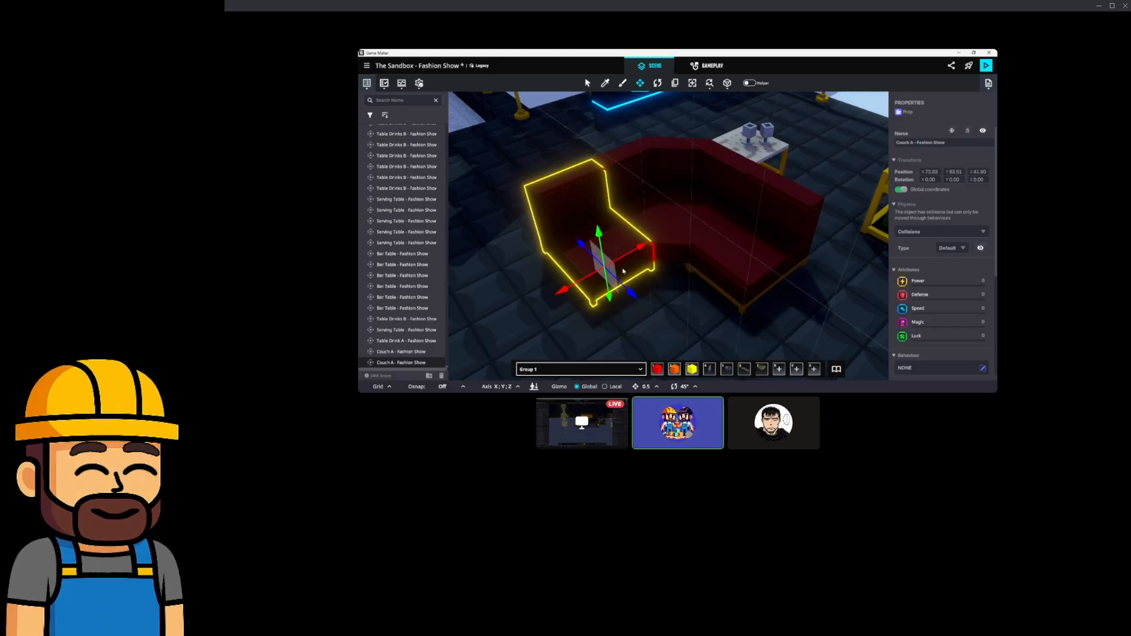
scroll(659, 264, "up", 3)
right_click_drag(670, 261, 725, 258)
scroll(695, 247, "down", 3)
key("Escape")
mouse_move(678, 210)
right_mouse_down()
mouse_move(732, 202)
mouse_move(690, 210)
right_mouse_up()
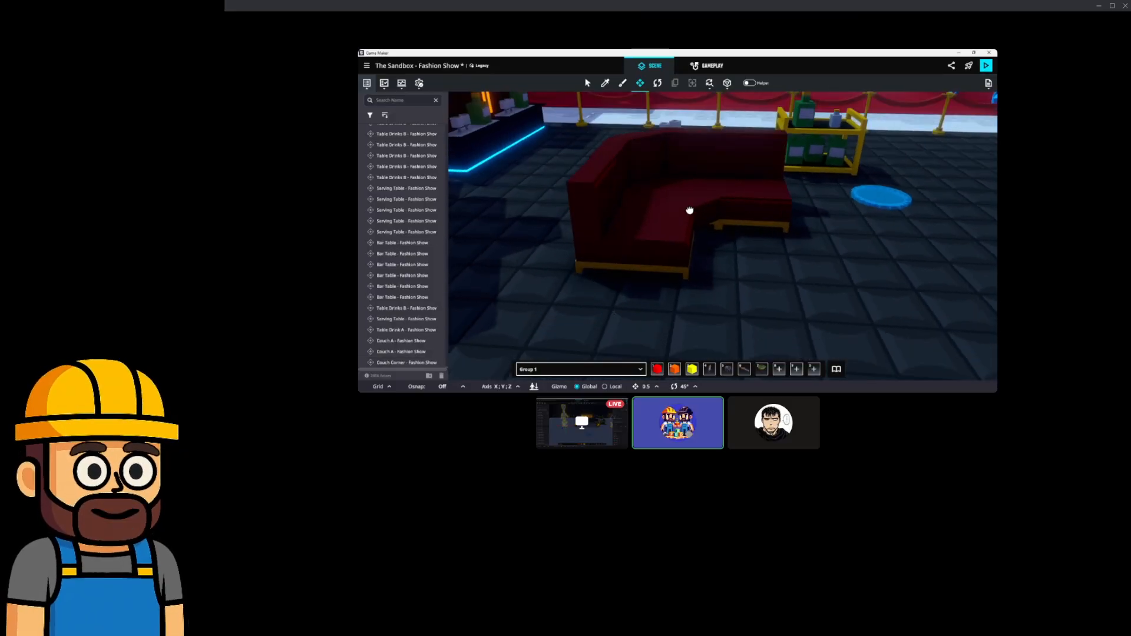
Turn the right couch section and the corner piece together by about 90 degrees.
left_click(745, 207)
left_click(656, 151, "shift")
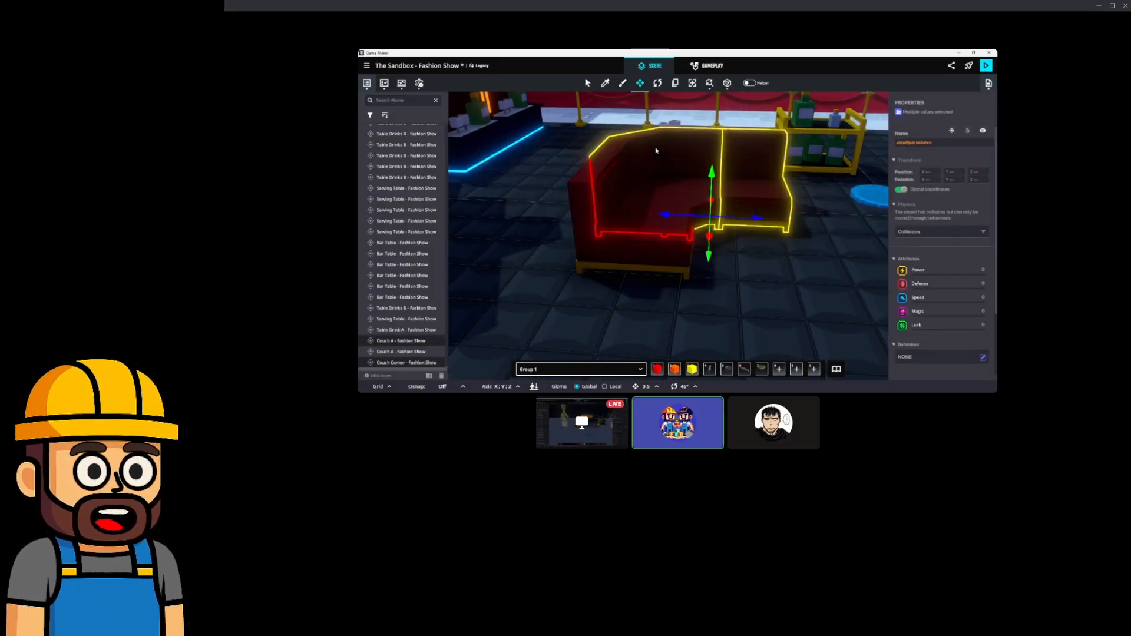
left_click(657, 83)
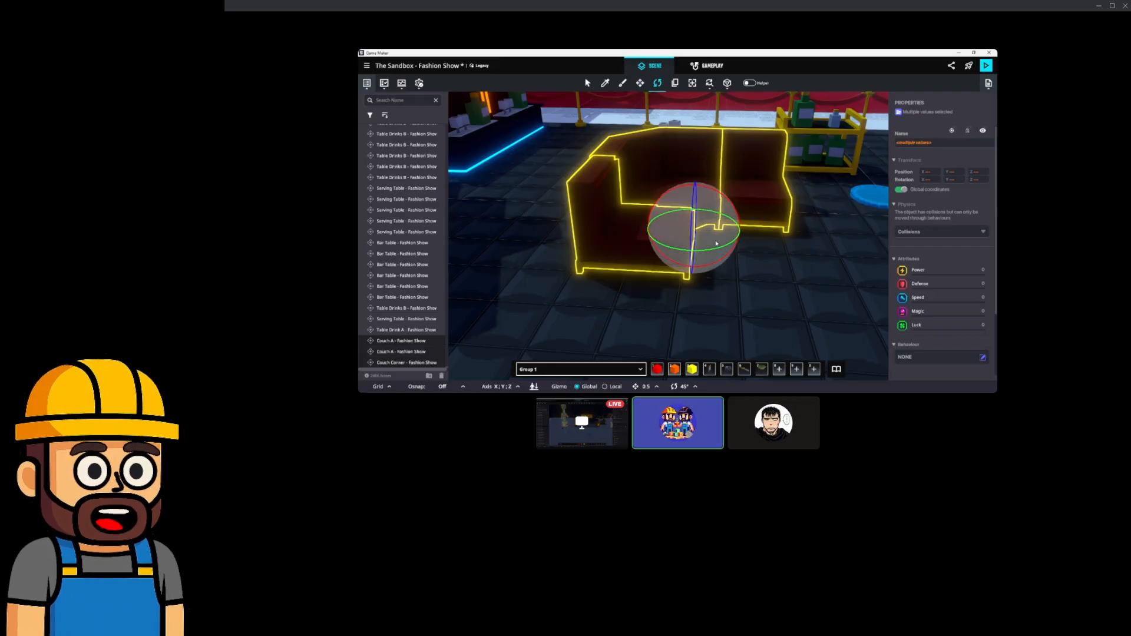
left_click_drag(648, 233, 568, 277)
Delete the bar table near the bar area.
right_click_drag(695, 227, 596, 238)
left_click(853, 192)
key("Delete")
right_click_drag(684, 199, 747, 204)
Move all three couch pieces right past the drinks cart into the rope corner.
left_click(719, 235)
left_click(815, 312, "shift")
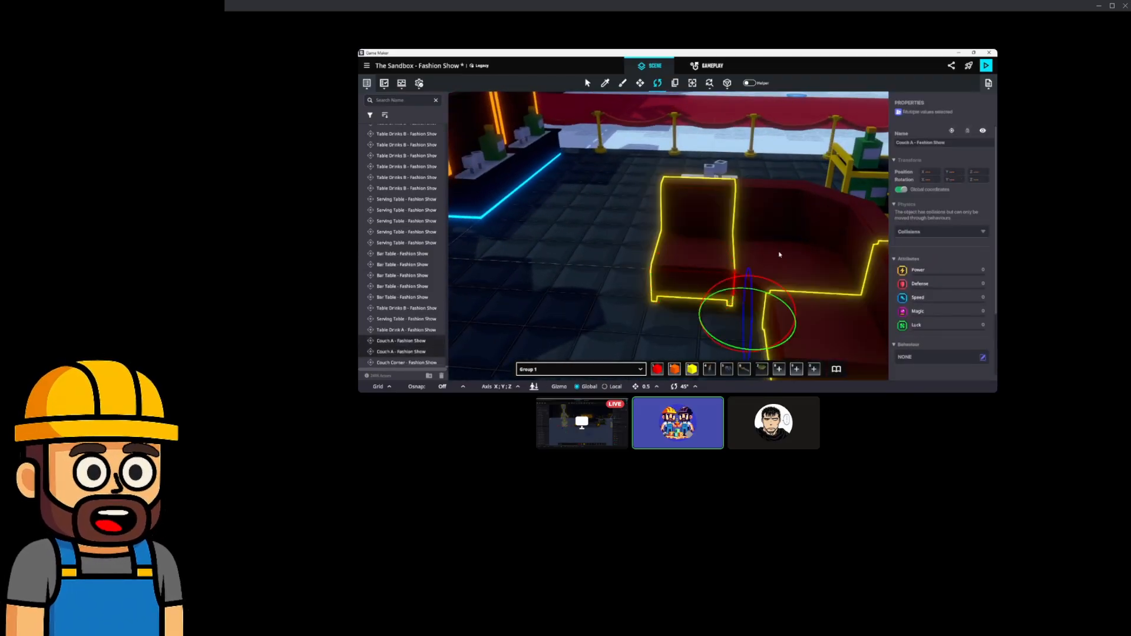
left_click(812, 224, "shift")
left_click(639, 83)
right_click_drag(683, 212, 724, 221)
left_click_drag(589, 282, 857, 211)
middle_click_drag(855, 213, 791, 231)
left_click_drag(636, 271, 697, 258)
right_click_drag(660, 248, 708, 230)
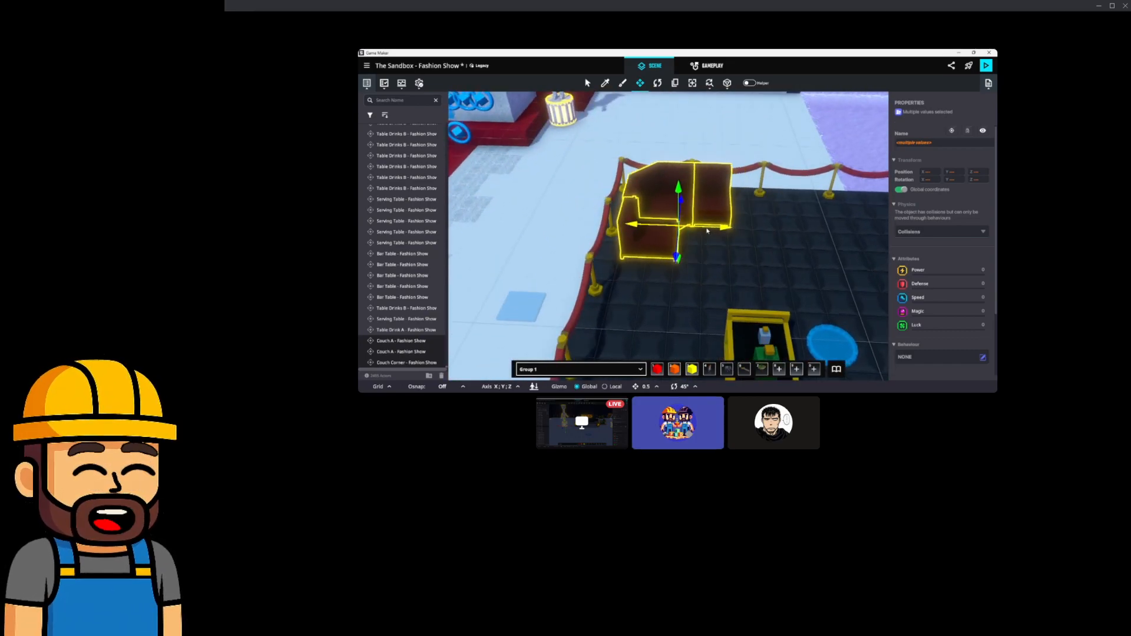
Fine-tune the couches in the corner and nudge the lower-left piece slightly left.
right_click_drag(633, 198, 626, 217)
scroll(655, 281, "up", 5)
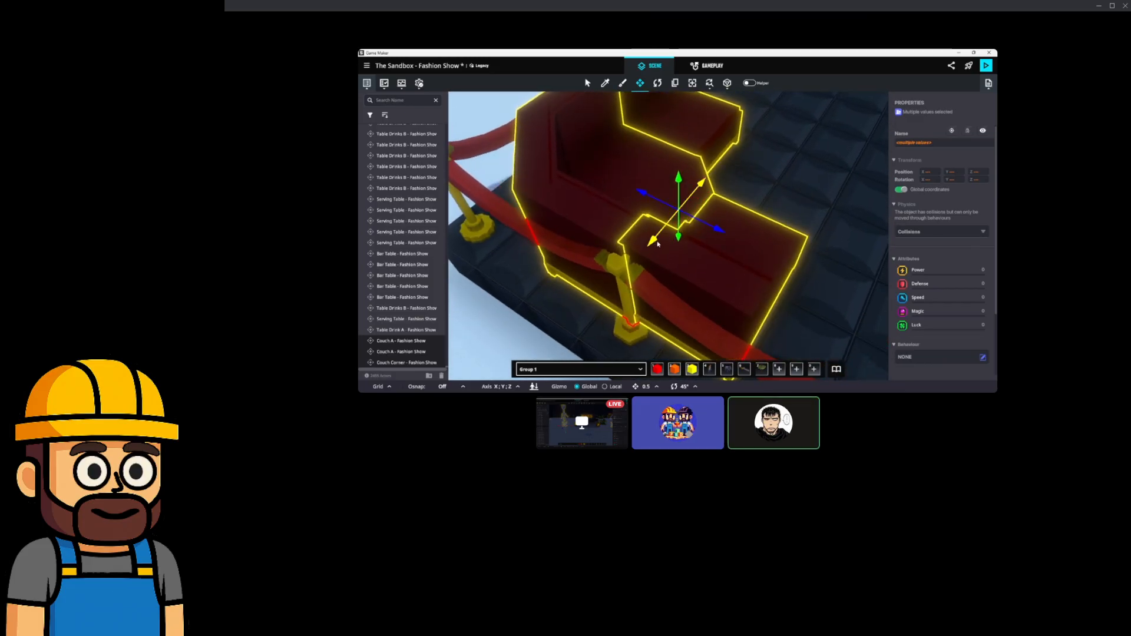
mouse_move(658, 244)
left_mouse_down()
mouse_move(664, 234)
mouse_move(658, 242)
left_mouse_up()
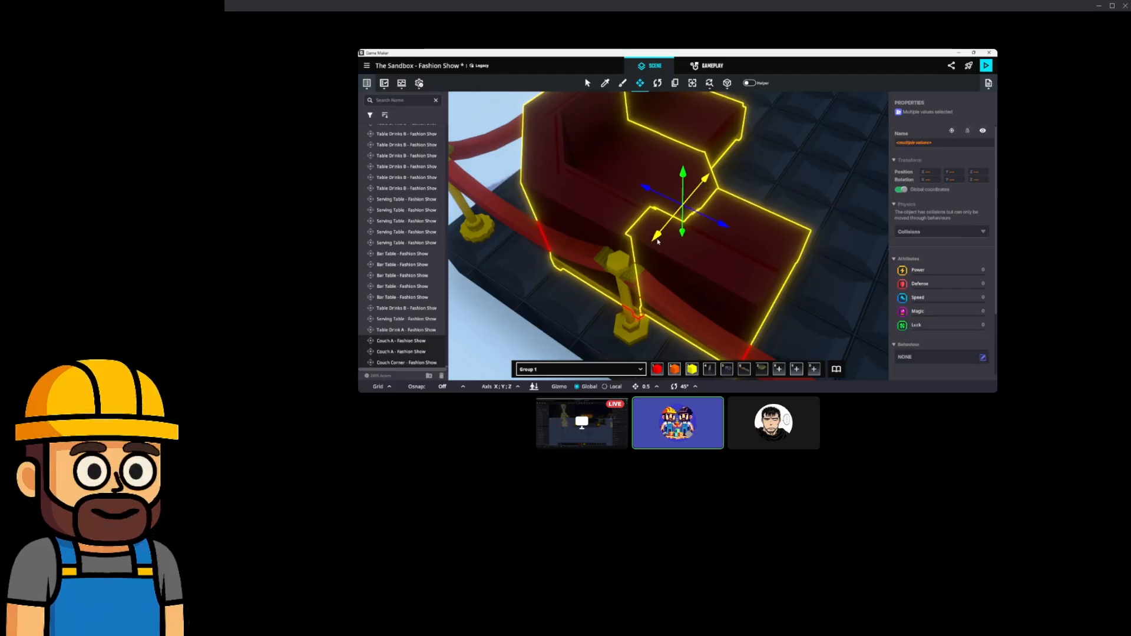
right_click_drag(657, 242, 580, 261)
left_click(637, 313)
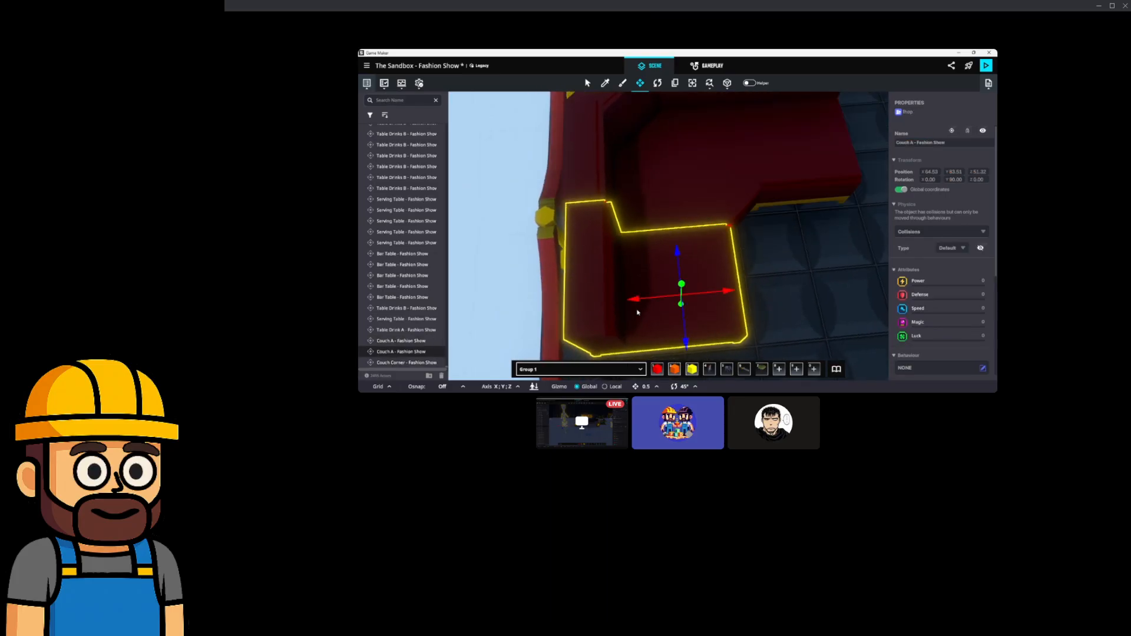
scroll(648, 285, "up", 2)
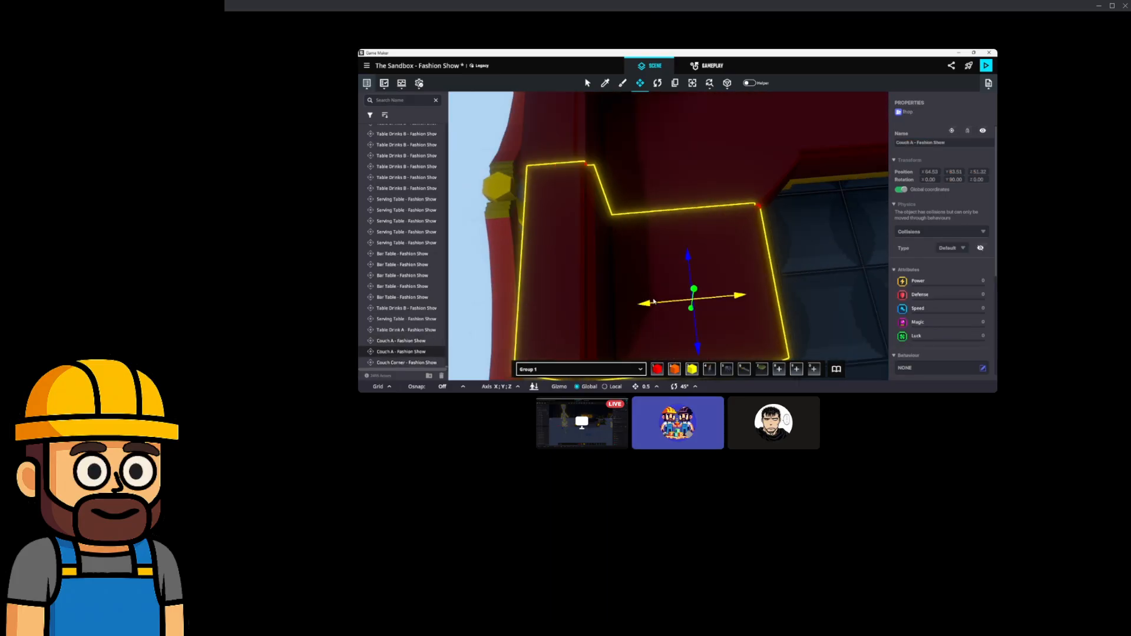
left_click_drag(652, 301, 643, 304)
scroll(643, 304, "down", 3)
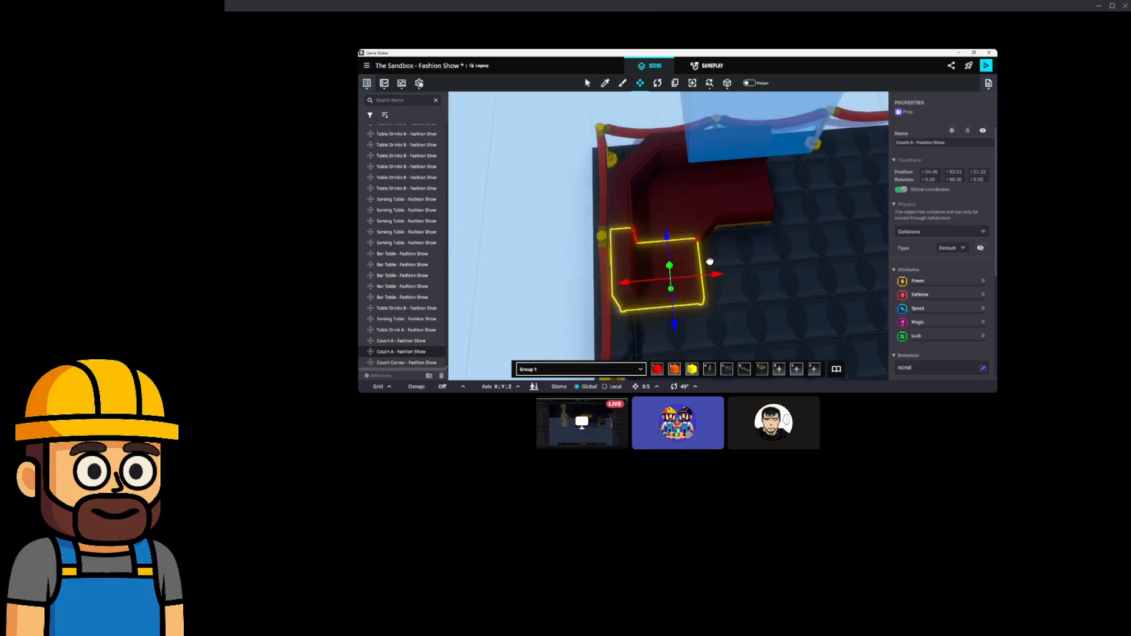
right_click_drag(709, 261, 707, 213)
Duplicate a couch piece and move the pair right along the railing.
left_click(730, 207)
key("ctrl+d")
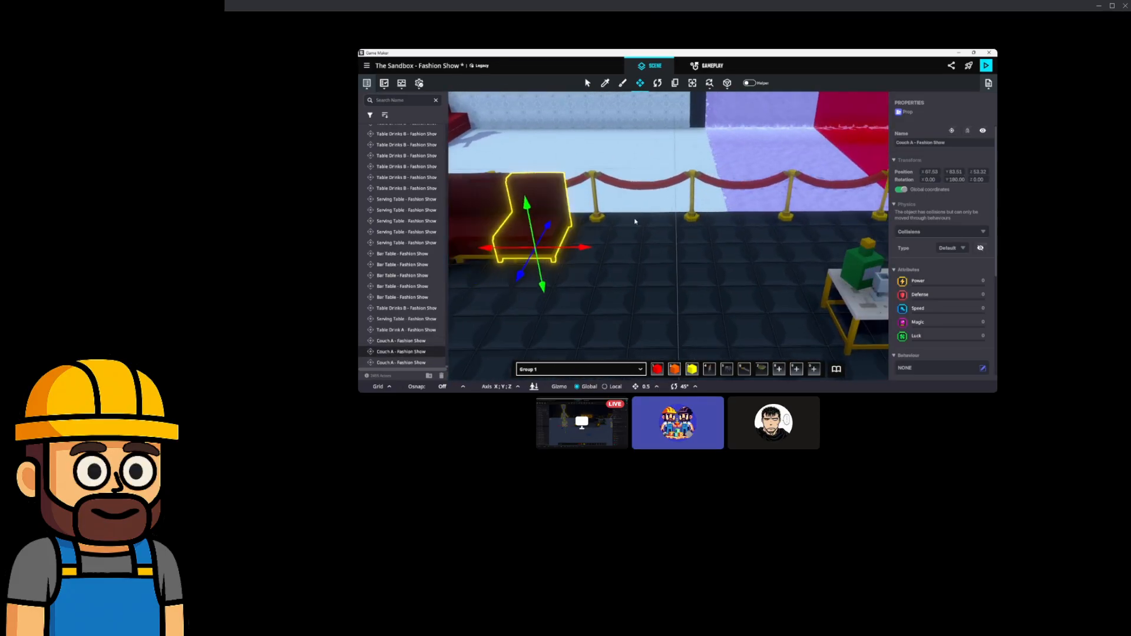
mouse_move(576, 248)
left_mouse_down()
mouse_move(630, 248)
mouse_move(598, 249)
left_mouse_up()
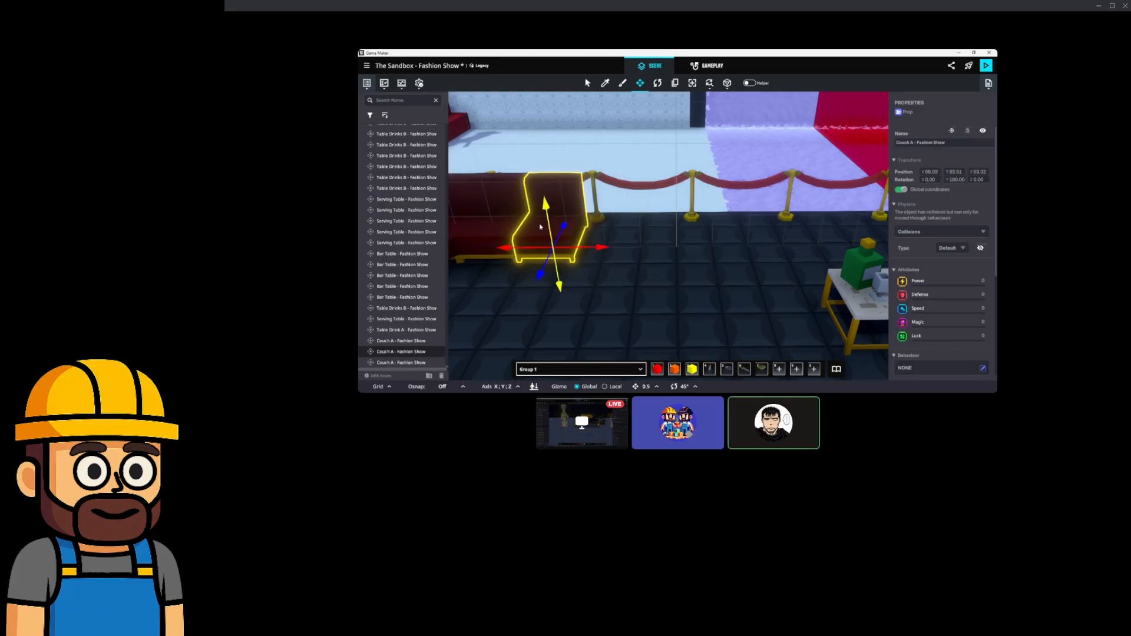
key("Escape")
left_click(513, 215)
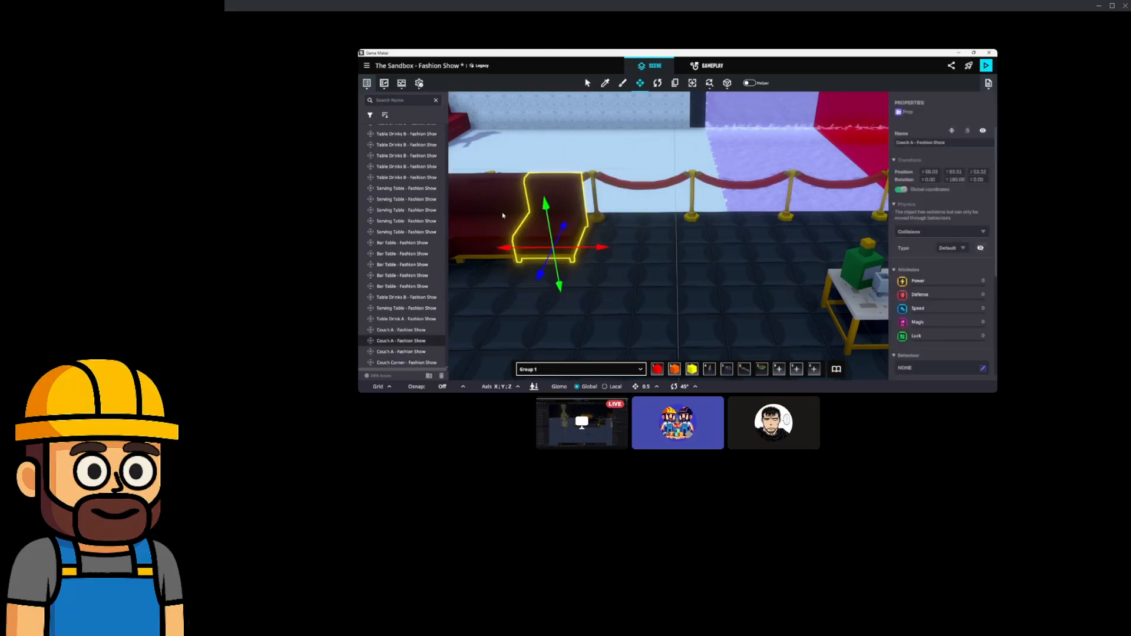
left_click(500, 216, "shift")
left_click_drag(567, 248, 685, 258)
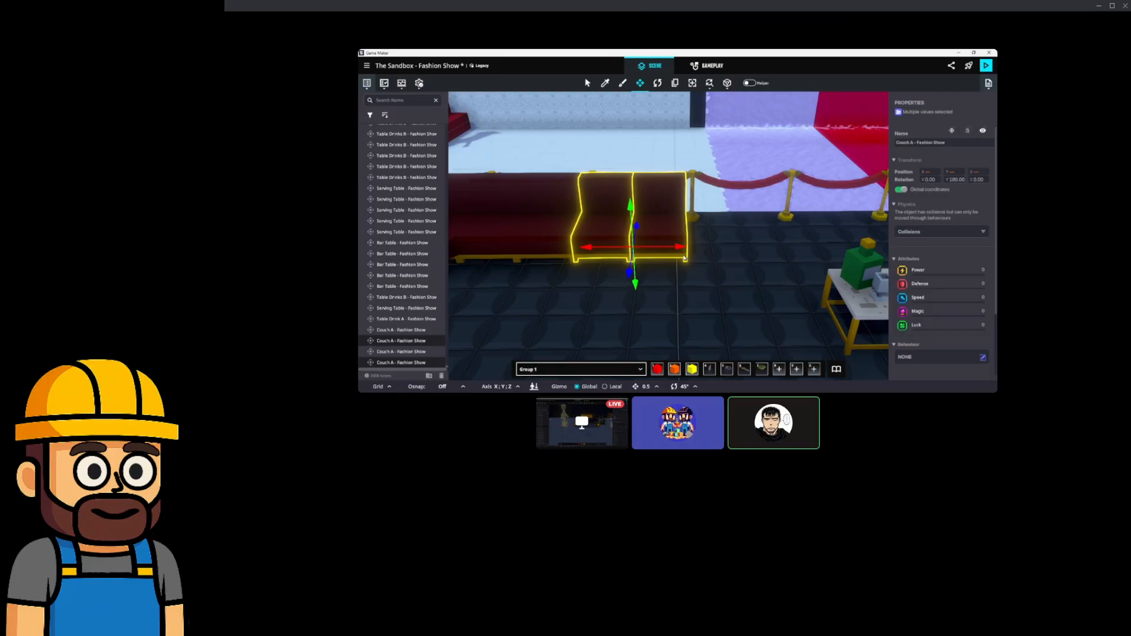
right_click_drag(668, 233, 630, 242)
Duplicate the two couches and shift all four right past the drinks table.
key("ctrl+d")
key("a")
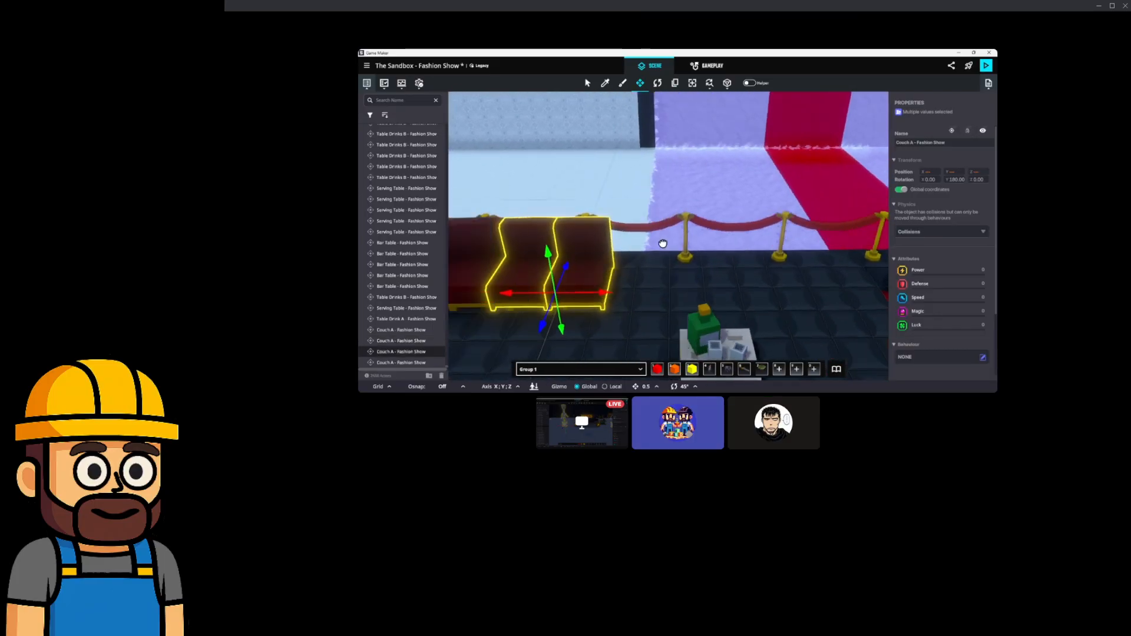
left_click_drag(678, 295, 757, 300)
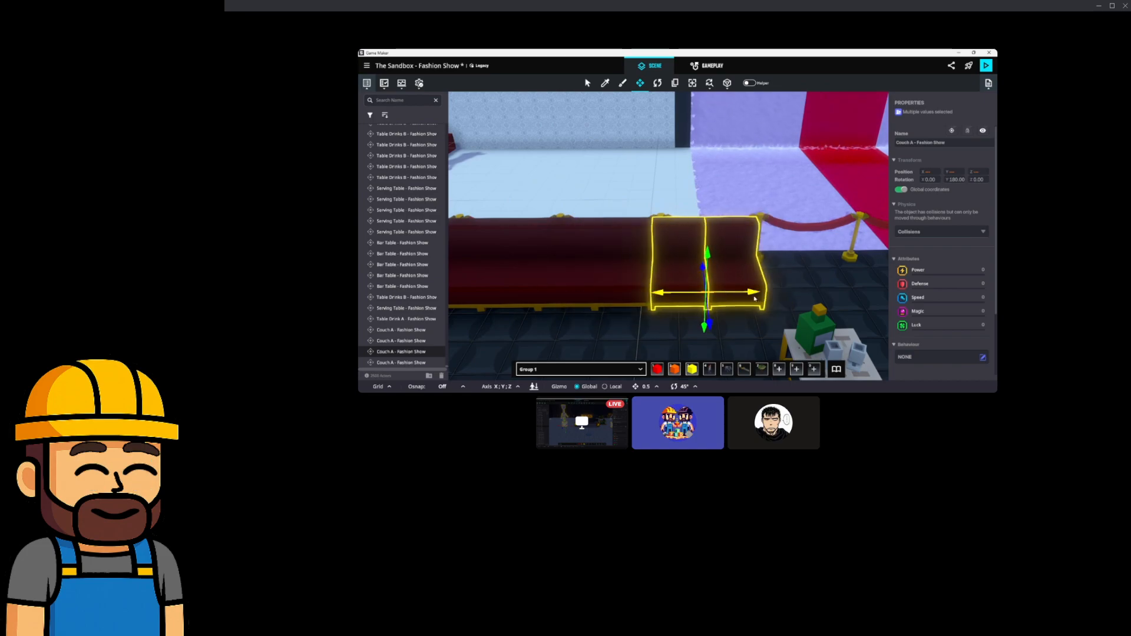
left_click(629, 254, "shift")
left_click(592, 245, "shift")
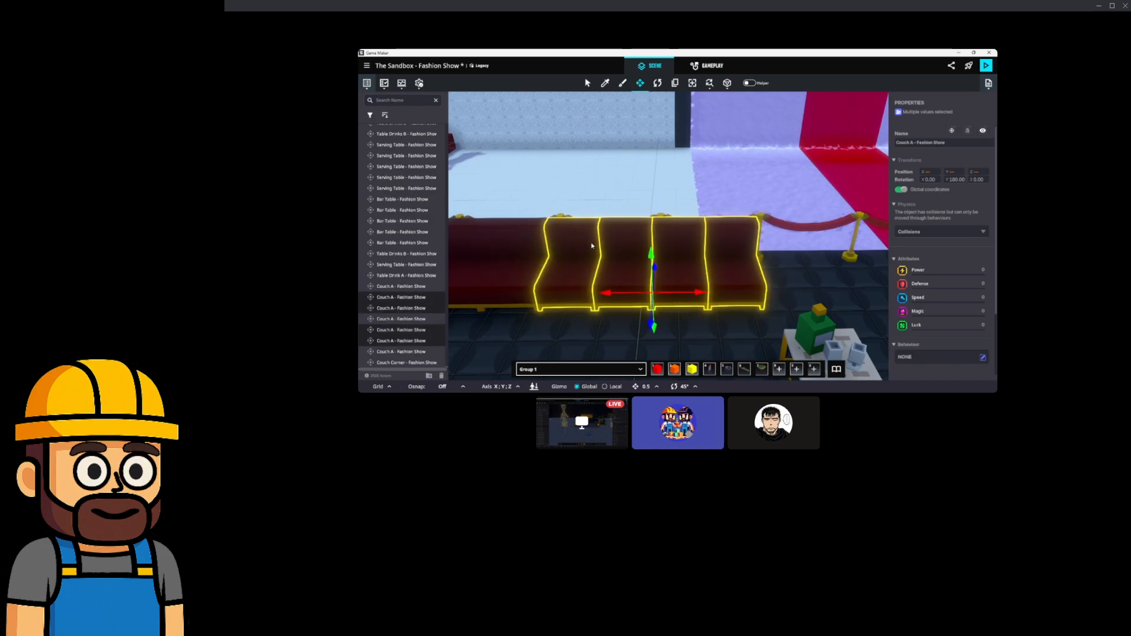
right_click_drag(607, 284, 606, 275)
mouse_move(606, 274)
middle_mouse_down()
mouse_move(583, 270)
mouse_move(605, 277)
middle_mouse_up()
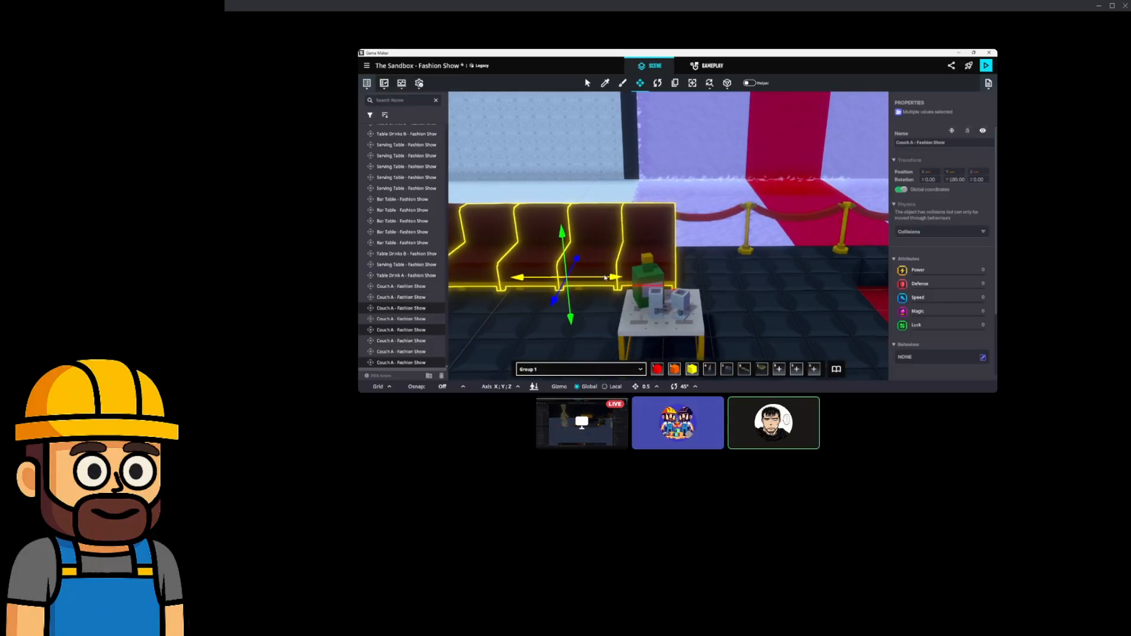
left_click_drag(599, 278, 779, 281)
middle_click_drag(779, 281, 729, 268)
Delete the extra couch piece beside the carpet and select the row's end piece.
left_click(683, 247)
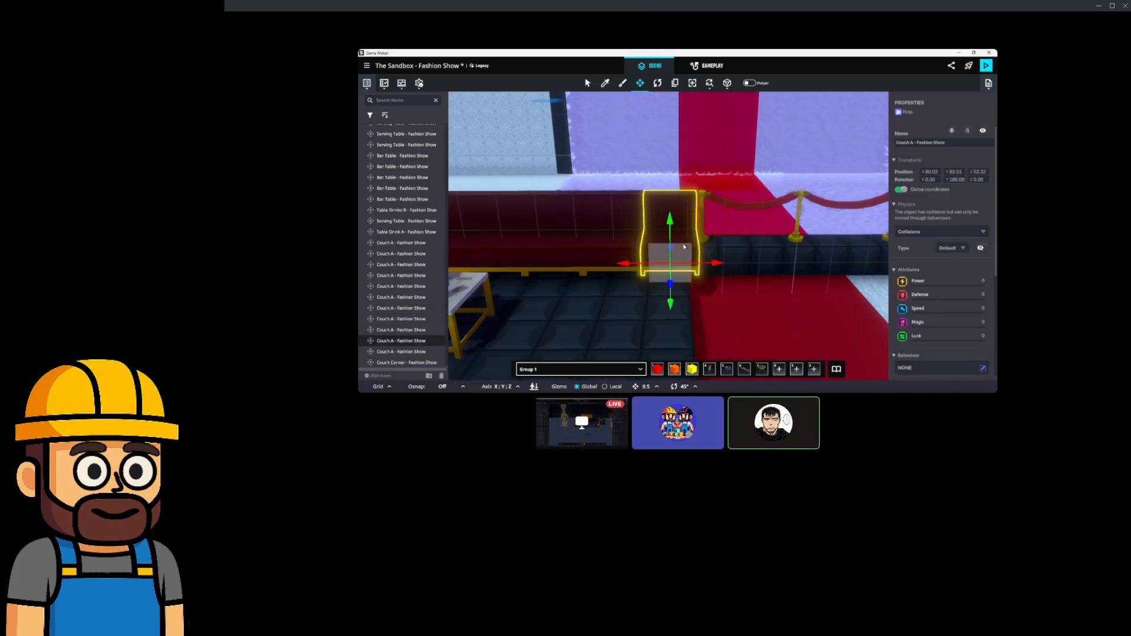
key("Delete")
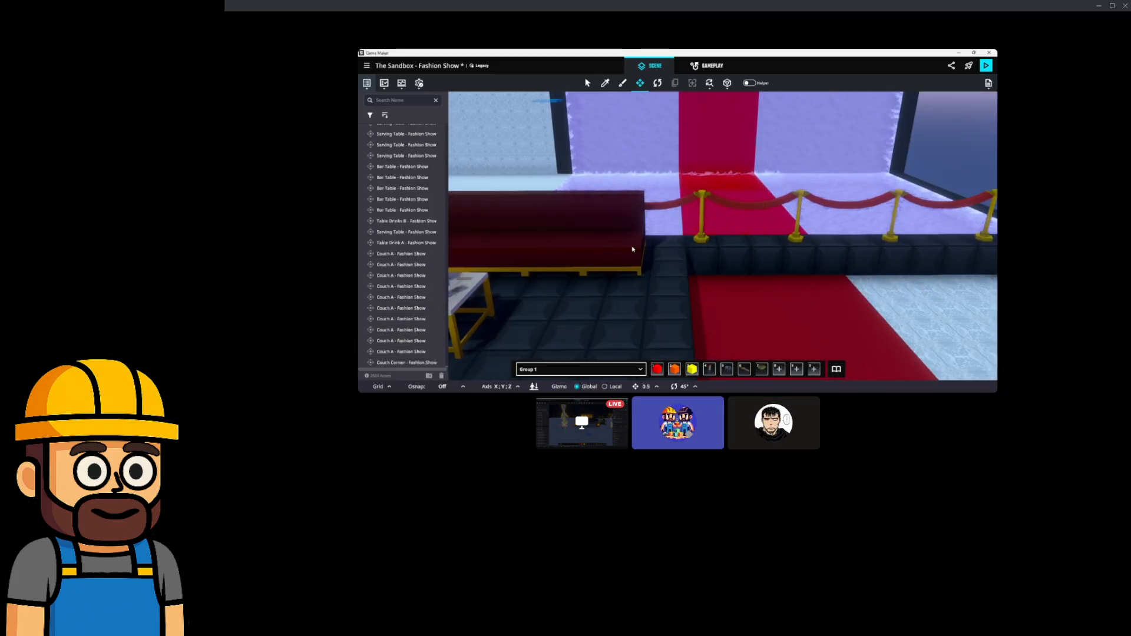
scroll(613, 248, "down", 3)
middle_click_drag(757, 250, 656, 247)
middle_click_drag(501, 259, 776, 253)
right_click_drag(775, 254, 692, 263)
middle_click_drag(692, 263, 760, 247)
left_click(870, 259)
middle_click_drag(873, 258, 806, 248)
right_click_drag(699, 115, 626, 159)
Duplicate the couch corner piece, move it to the row's far end, and turn it toward the row.
left_click(605, 156)
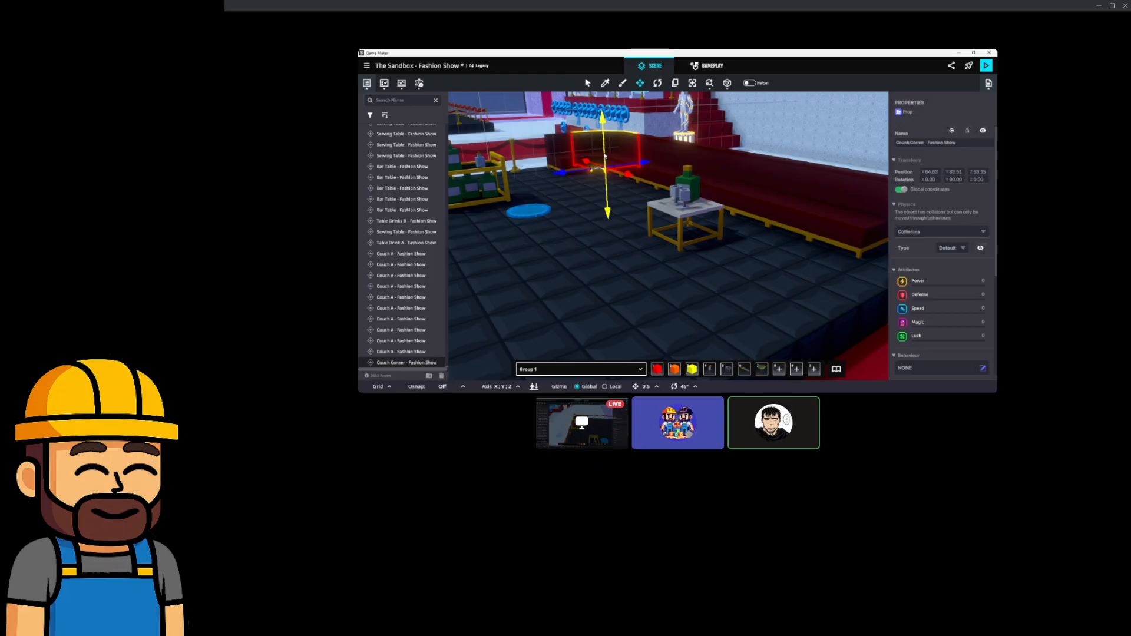
key("ctrl+d")
right_click_drag(605, 167, 630, 183)
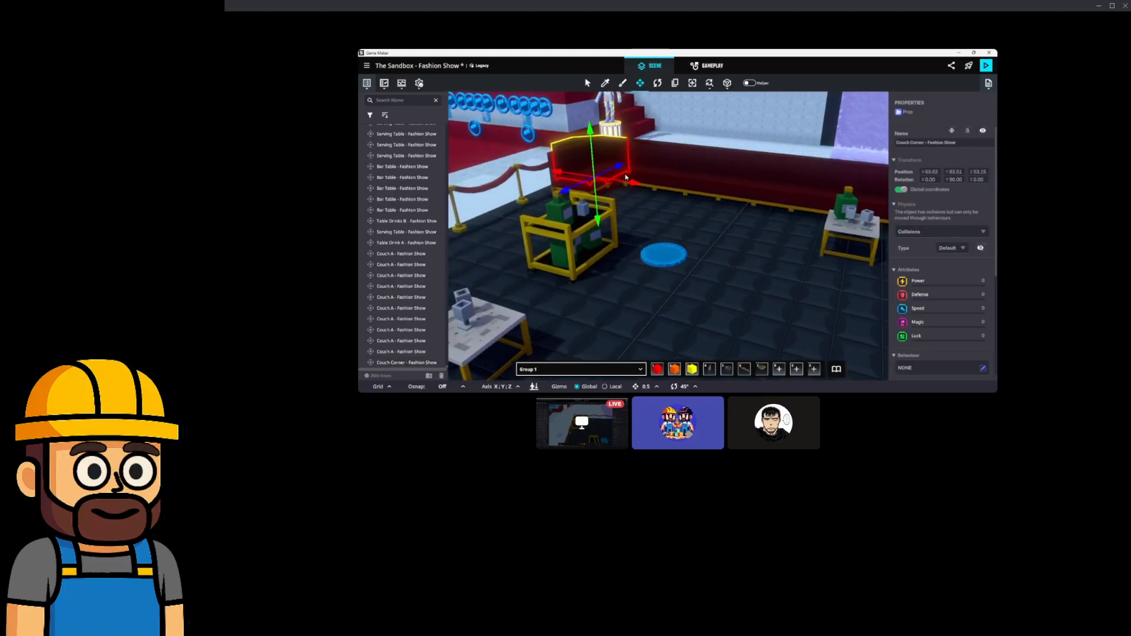
left_click_drag(625, 183, 872, 237)
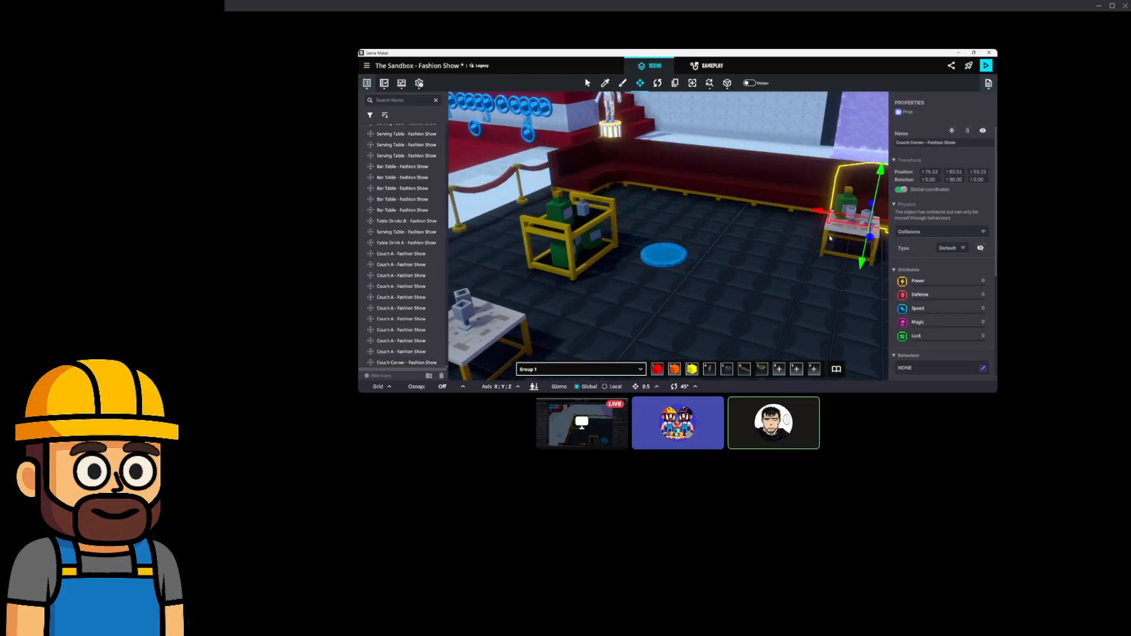
key("d")
key("w")
left_click(657, 83)
right_click_drag(666, 196, 677, 203)
key("a")
left_click_drag(648, 228, 537, 258)
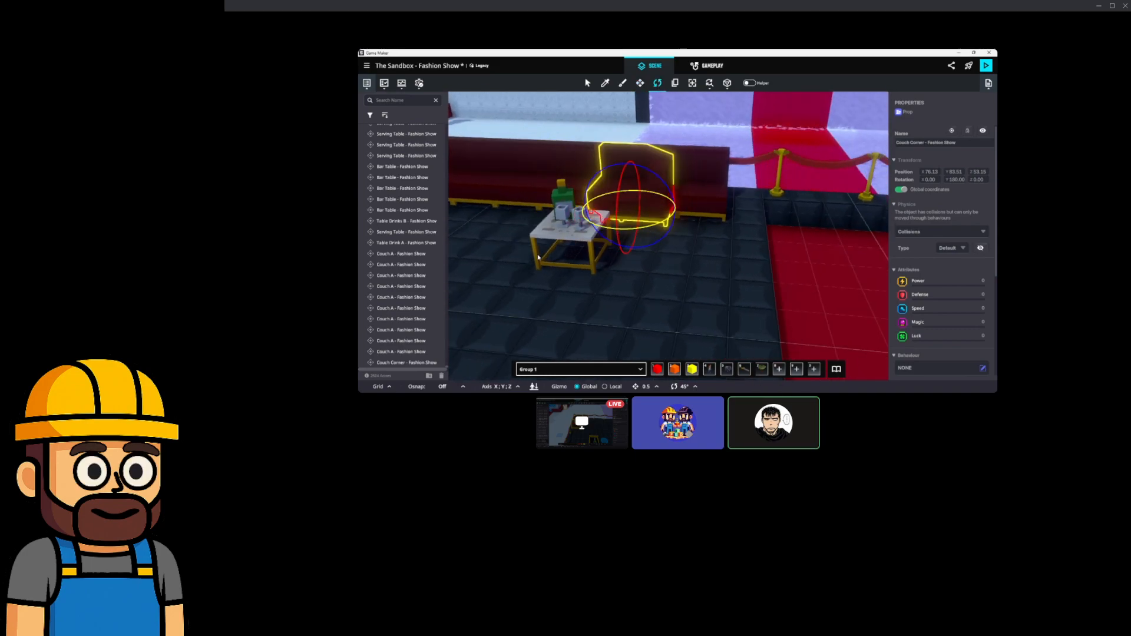
Delete the couch piece at the row's end and move the corner piece up to meet the row.
left_click(639, 86)
right_click_drag(634, 171, 648, 183)
left_click(697, 157)
key("Delete")
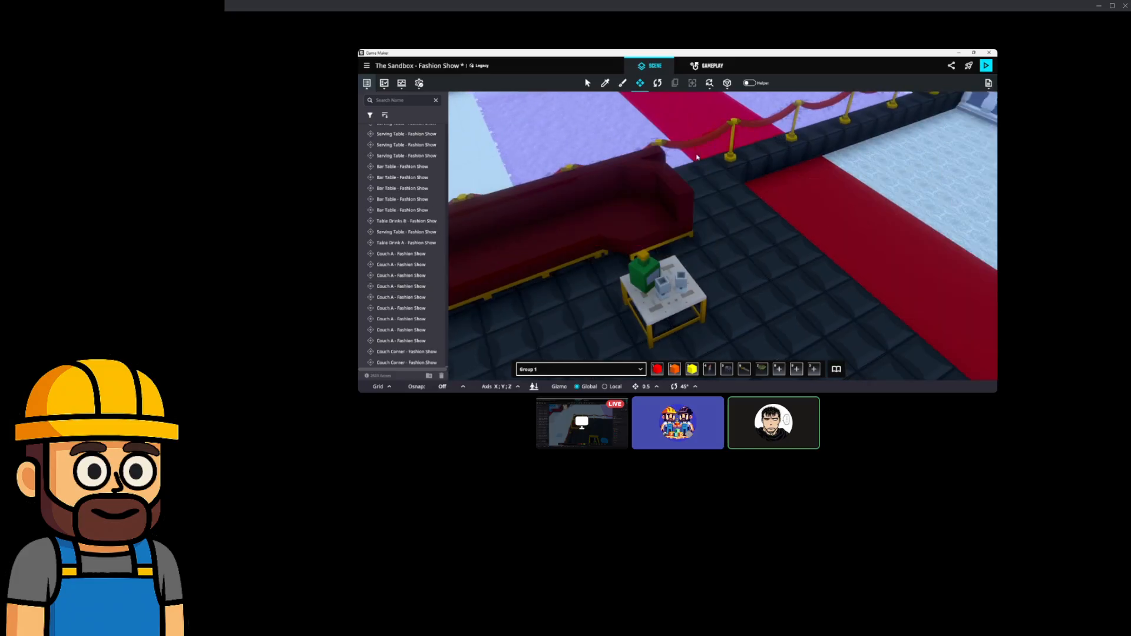
left_click(646, 203)
left_click_drag(654, 223, 741, 216)
right_click_drag(741, 217, 726, 217)
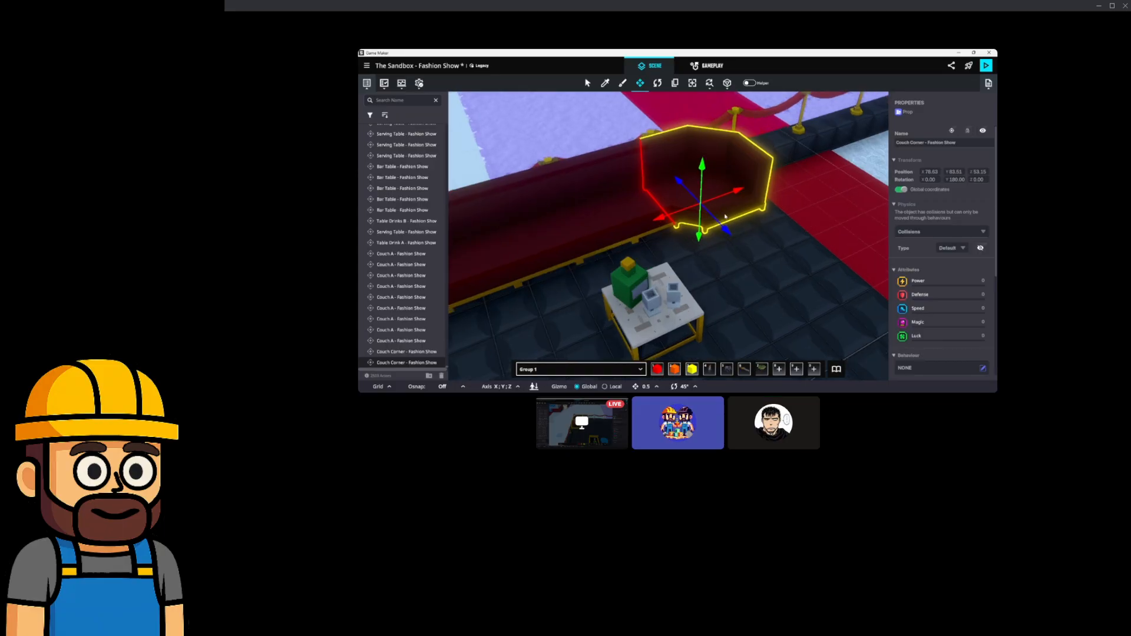
Turn the couch piece beside the corner a quarter turn and fit it flush against the corner.
left_click(636, 217)
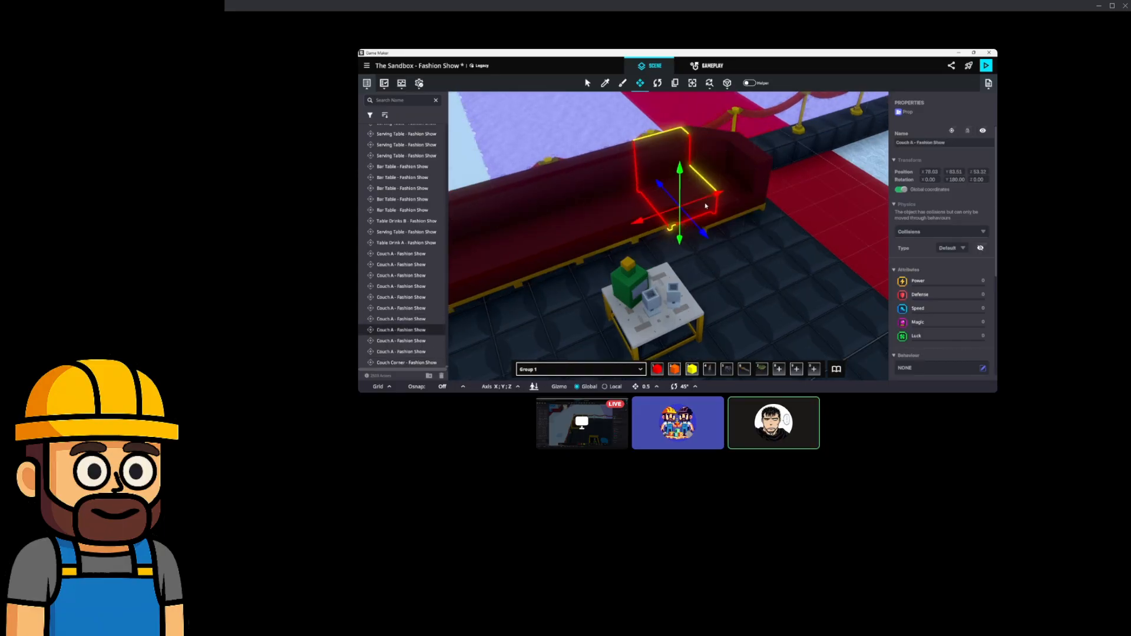
left_click(656, 84)
left_click_drag(688, 238, 583, 248)
left_click(640, 83)
left_click_drag(676, 236, 744, 247)
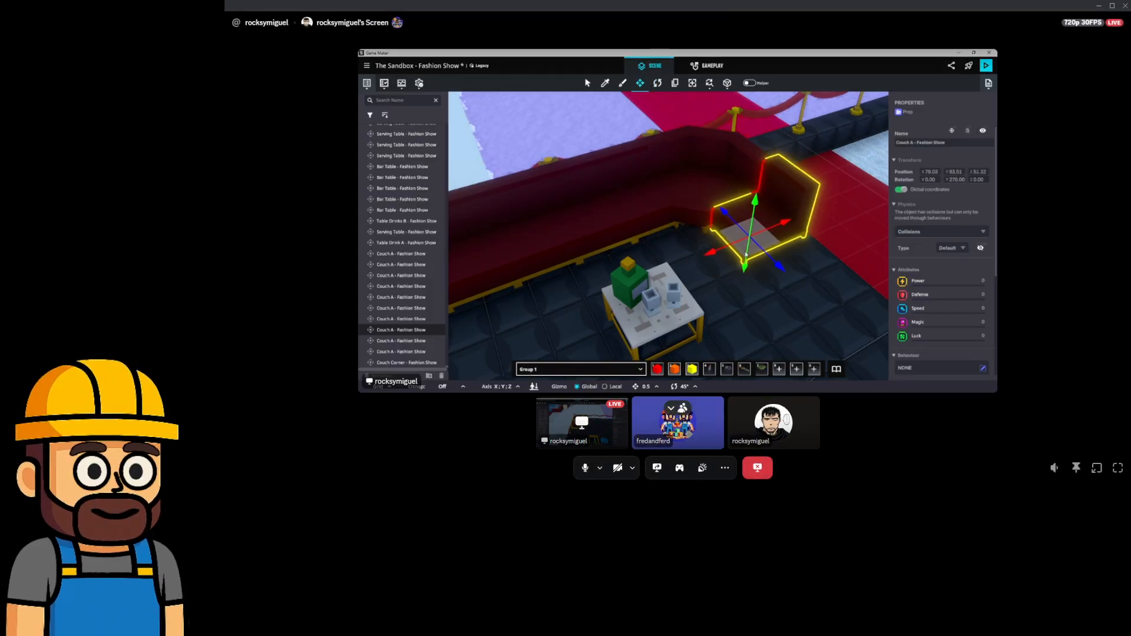
scroll(756, 234, "up", 1)
right_click_drag(815, 243, 800, 224)
scroll(775, 225, "up", 3)
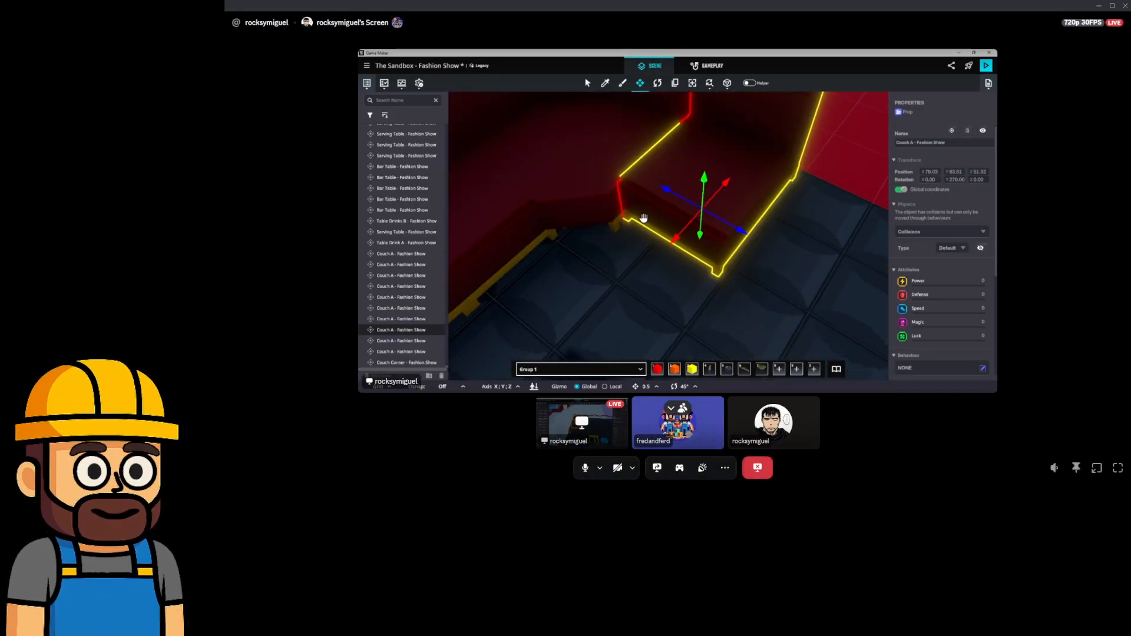
right_click_drag(642, 220, 706, 218)
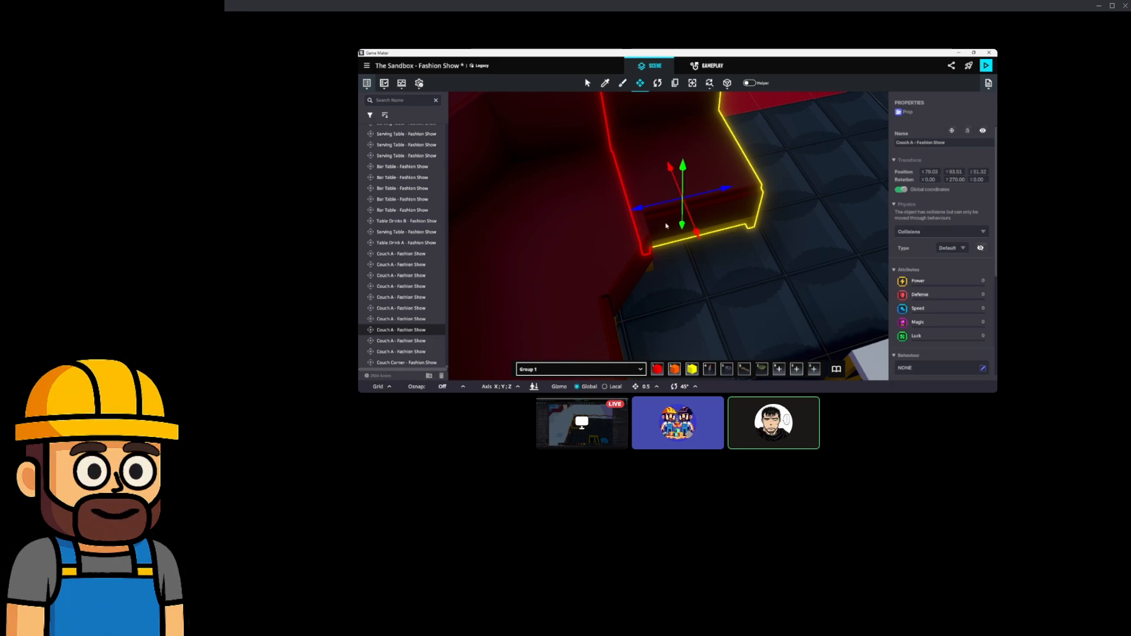
right_click_drag(668, 221, 684, 250)
left_click_drag(700, 246, 710, 267)
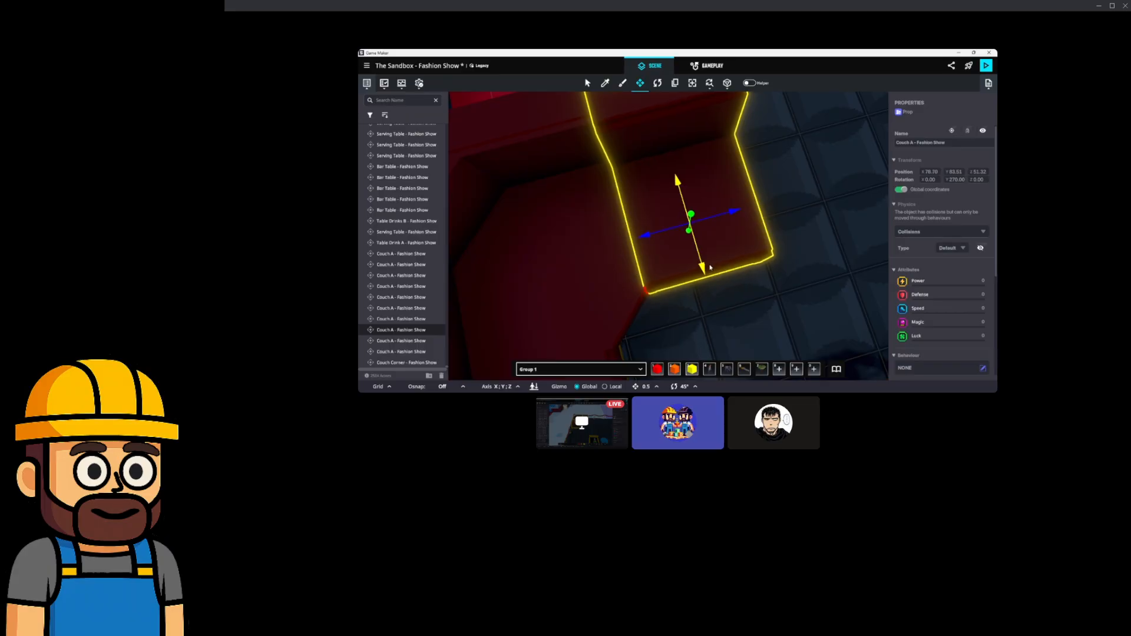
left_click_drag(721, 217, 726, 220)
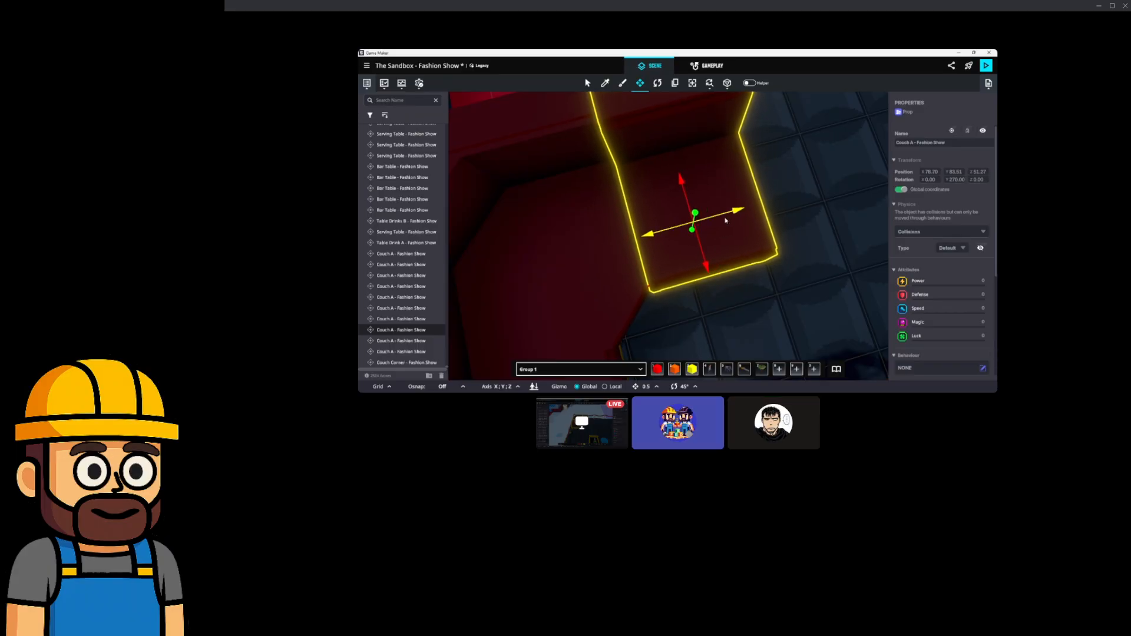
Line up the couch piece behind it with the row, then shift two pieces slightly along X.
right_click_drag(702, 245, 674, 195)
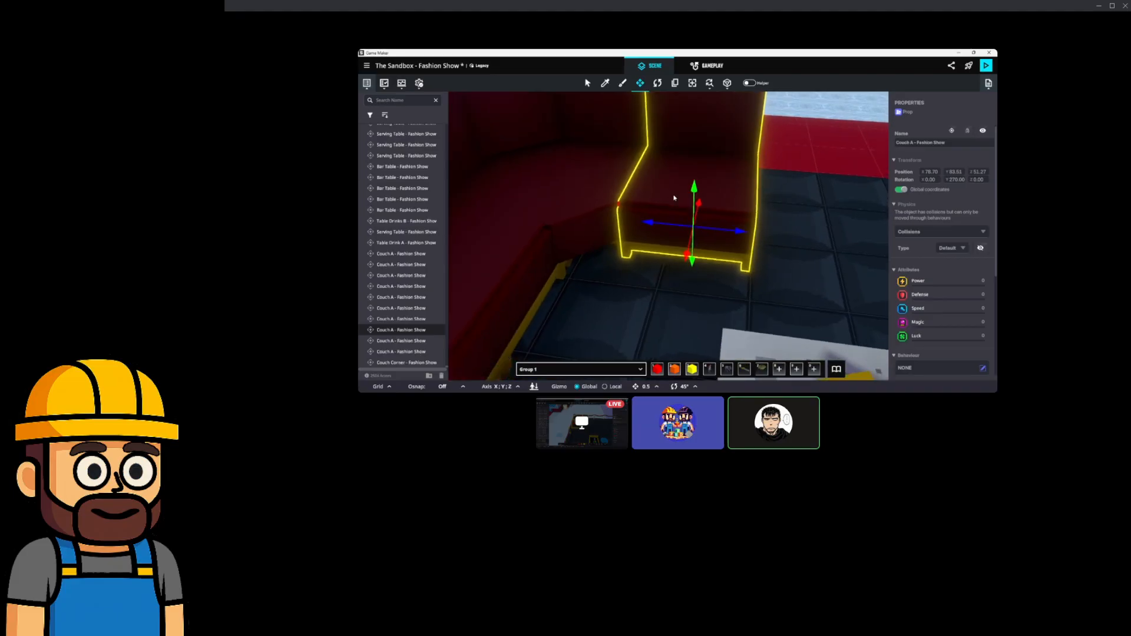
left_click(689, 203)
right_click_drag(742, 208, 771, 245)
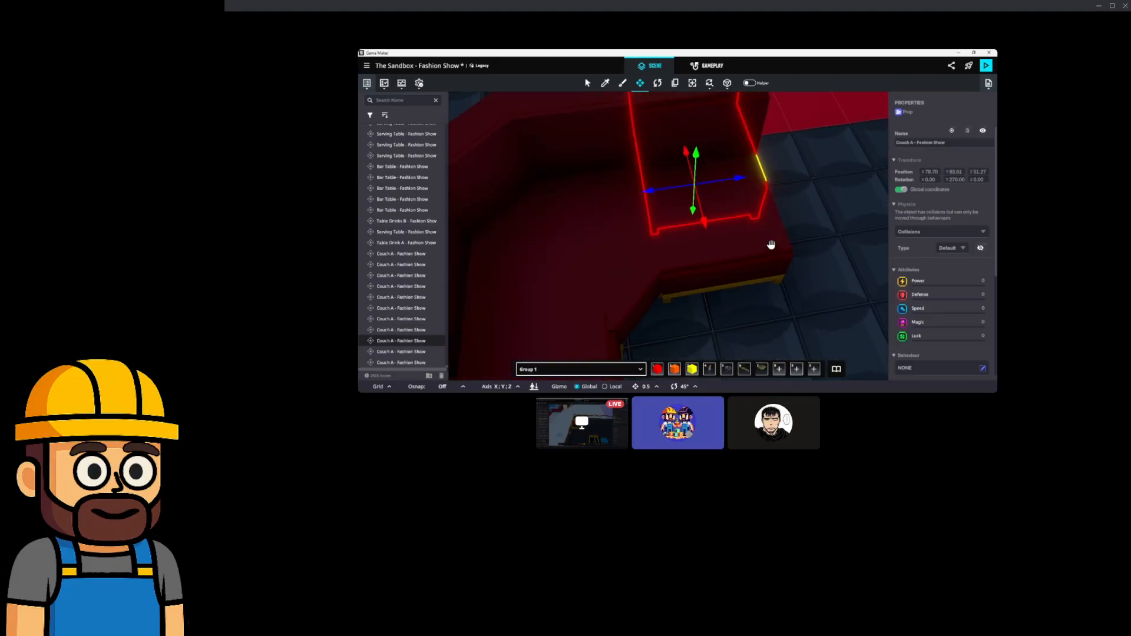
left_click_drag(720, 199, 851, 247)
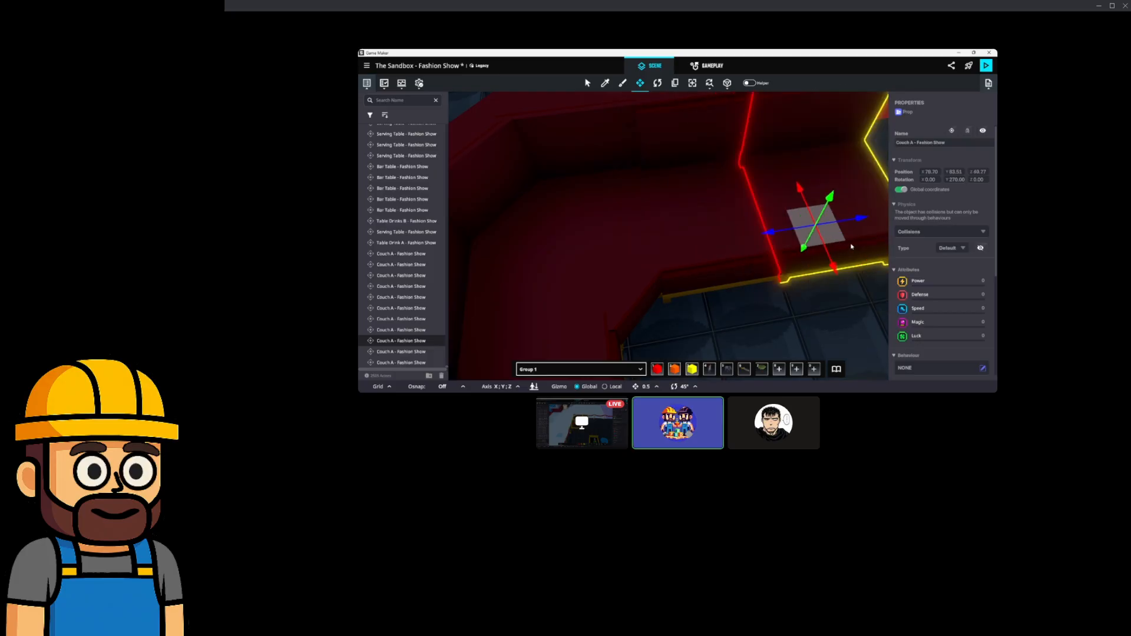
right_click_drag(840, 253, 796, 226)
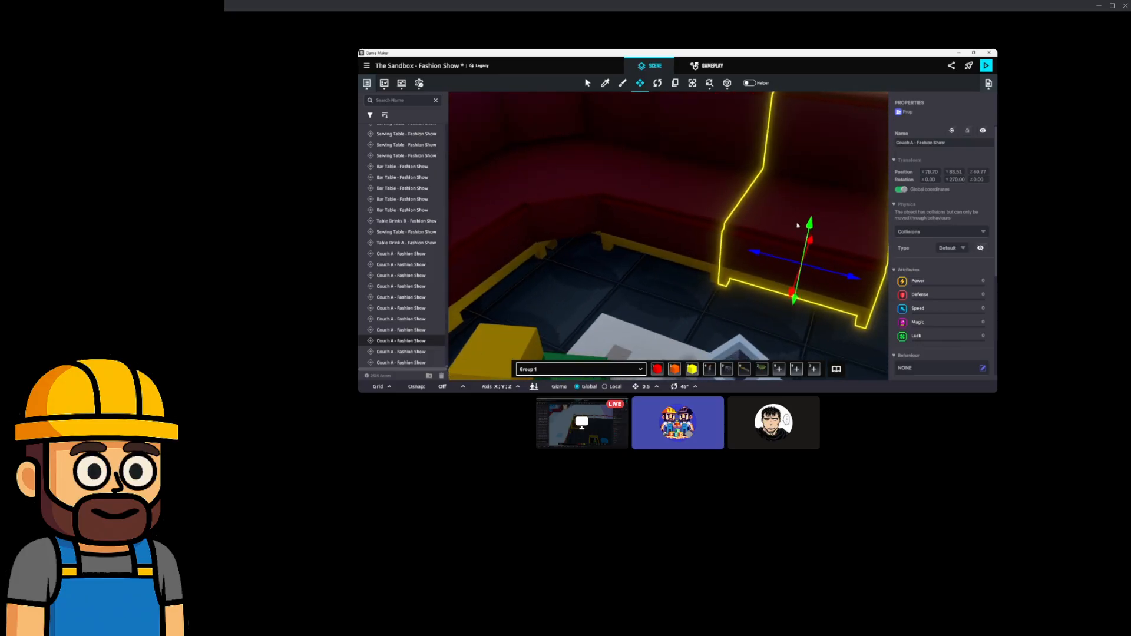
right_click_drag(679, 218, 699, 248)
left_click(723, 175, "shift")
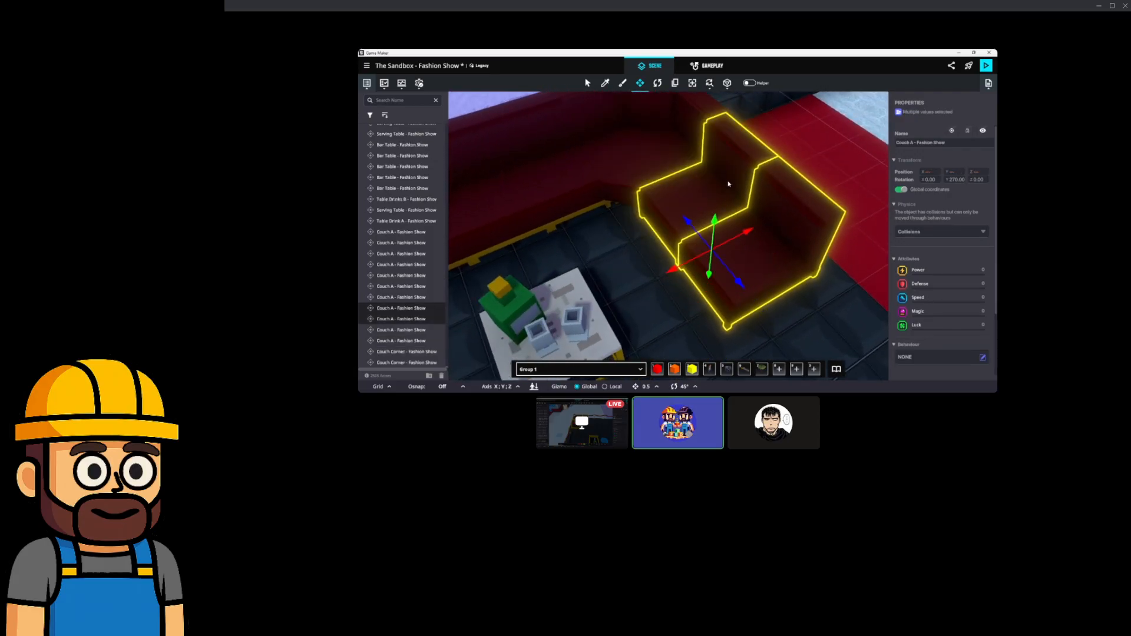
left_click_drag(746, 226, 750, 229)
right_click_drag(700, 214, 724, 248)
Duplicate Table Drinks B twice, rotating the copies to 270 and spacing them along the couch row.
left_click(688, 219)
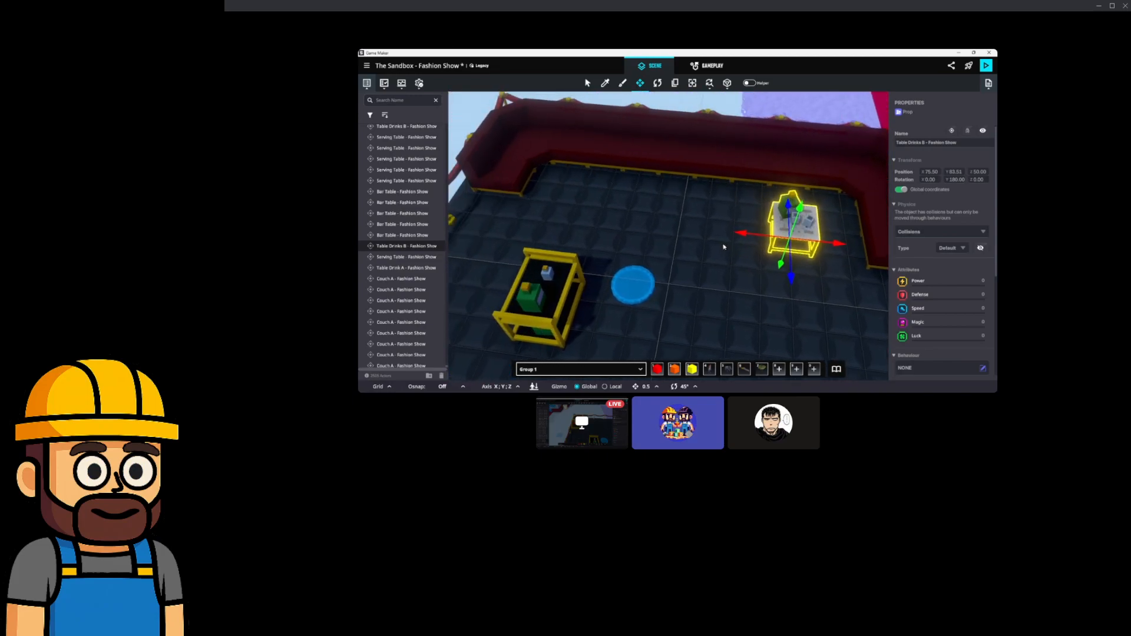
key("ctrl+d")
left_click_drag(802, 242, 732, 247)
key("e")
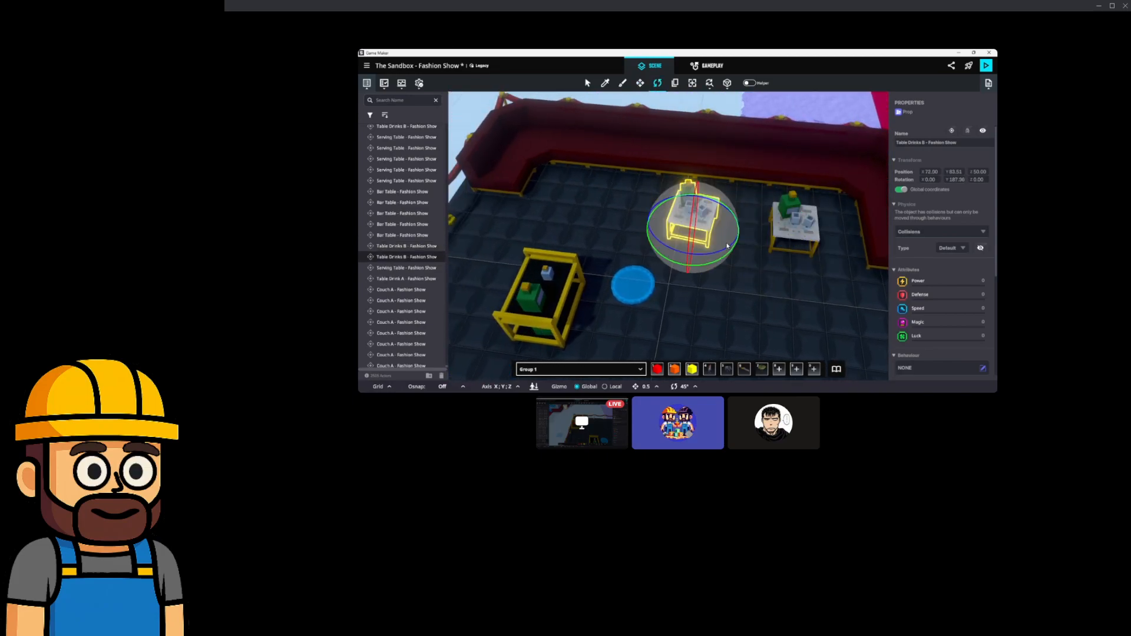
right_click_drag(727, 247, 804, 257)
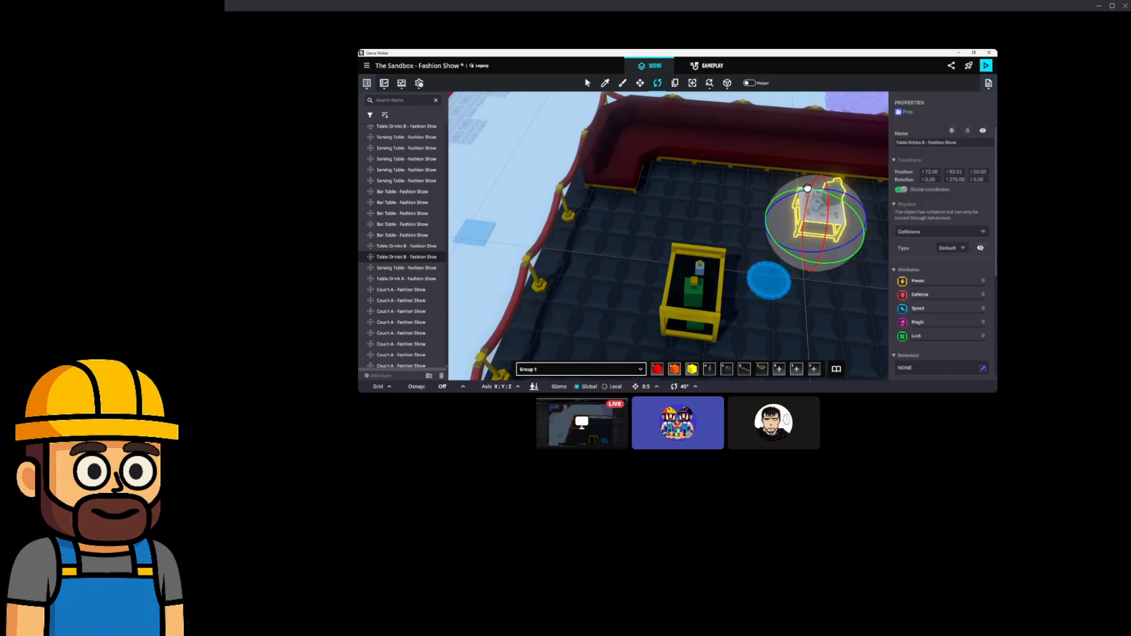
key("ctrl+d")
left_click(642, 86)
left_click_drag(818, 224, 703, 224)
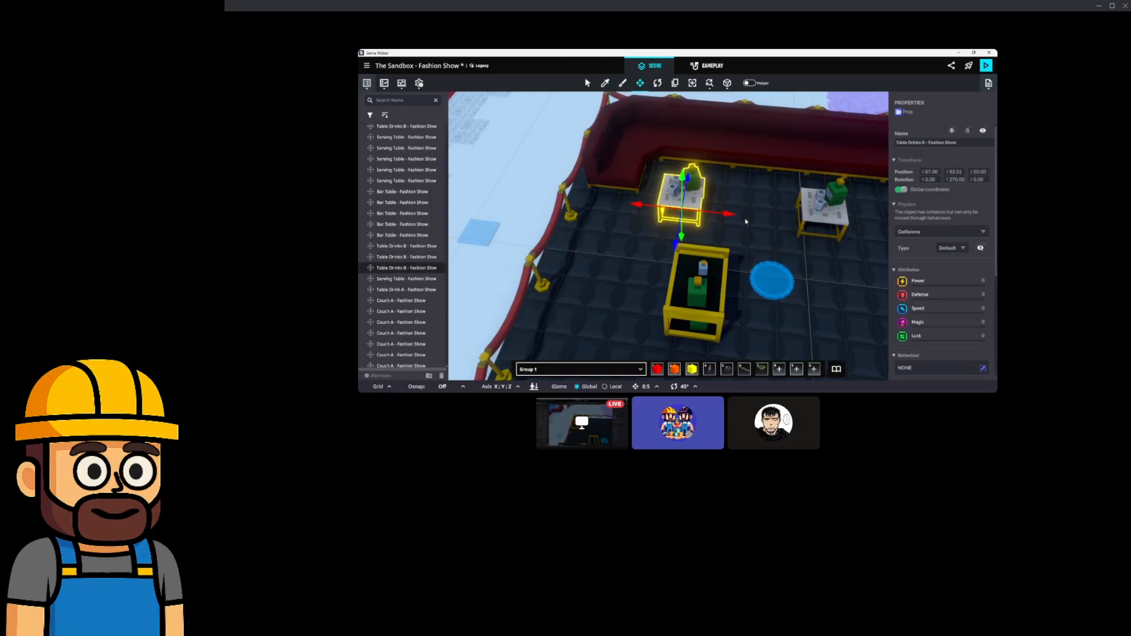
Nudge the left and middle drinks tables to even out their spacing.
key("d")
left_click_drag(626, 200, 640, 202)
left_click(717, 196)
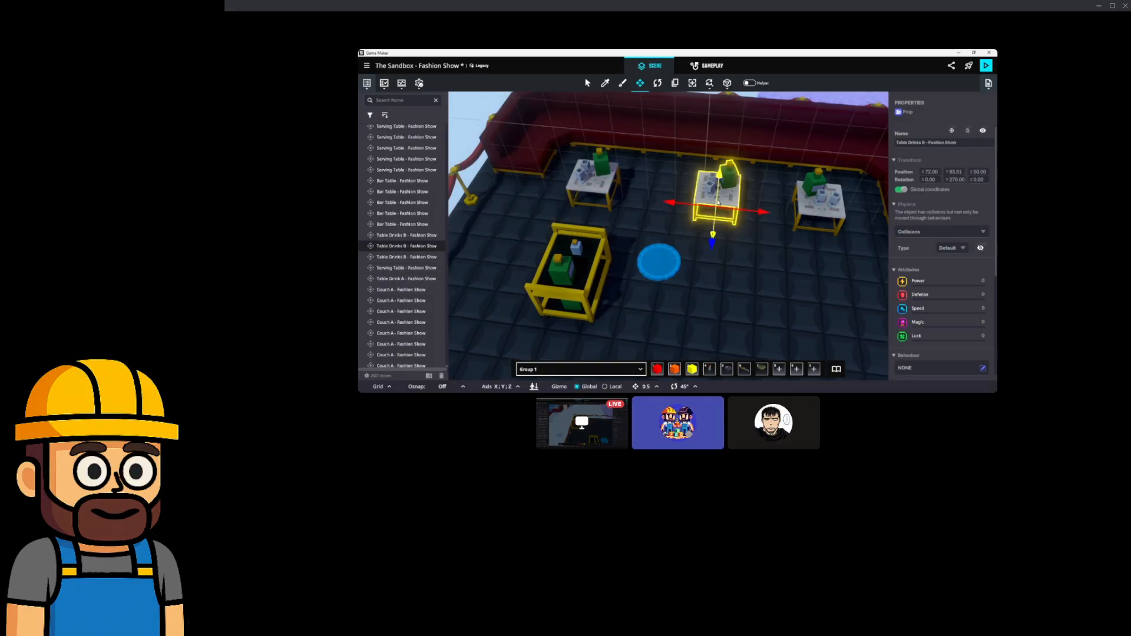
left_click_drag(767, 214, 752, 213)
right_click_drag(764, 216, 733, 212)
Move the serving table left across the floor.
key("a")
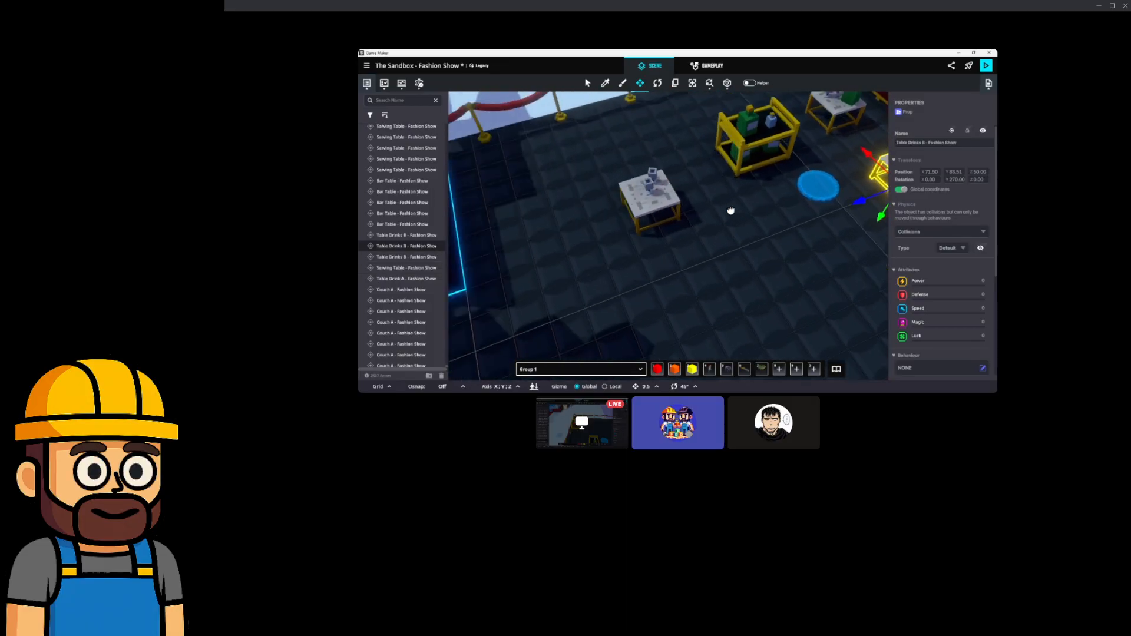
left_click(778, 151)
right_click_drag(778, 151, 734, 137)
key("s")
mouse_move(744, 180)
right_mouse_down()
mouse_move(738, 159)
mouse_move(756, 165)
right_mouse_up()
left_click_drag(756, 165, 567, 169)
right_click_drag(629, 174, 613, 226)
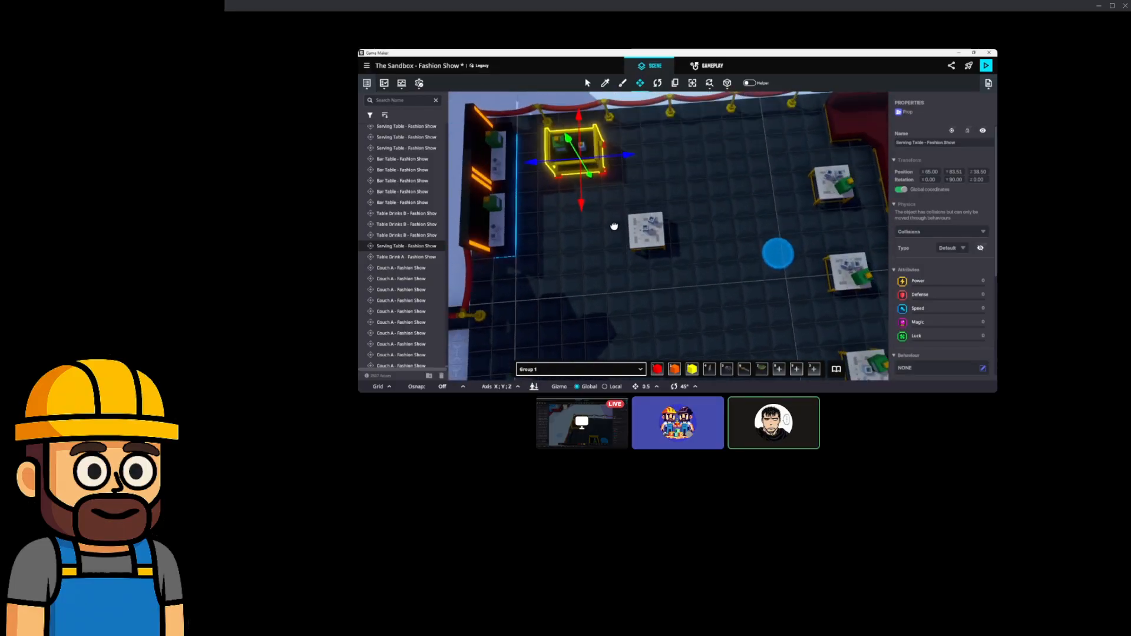
Place Table Drink A at the front edge of the dark floor beside the red runway.
left_click(655, 239)
middle_click_drag(674, 227, 685, 123)
left_click_drag(682, 107, 730, 274)
middle_click_drag(729, 277, 739, 164)
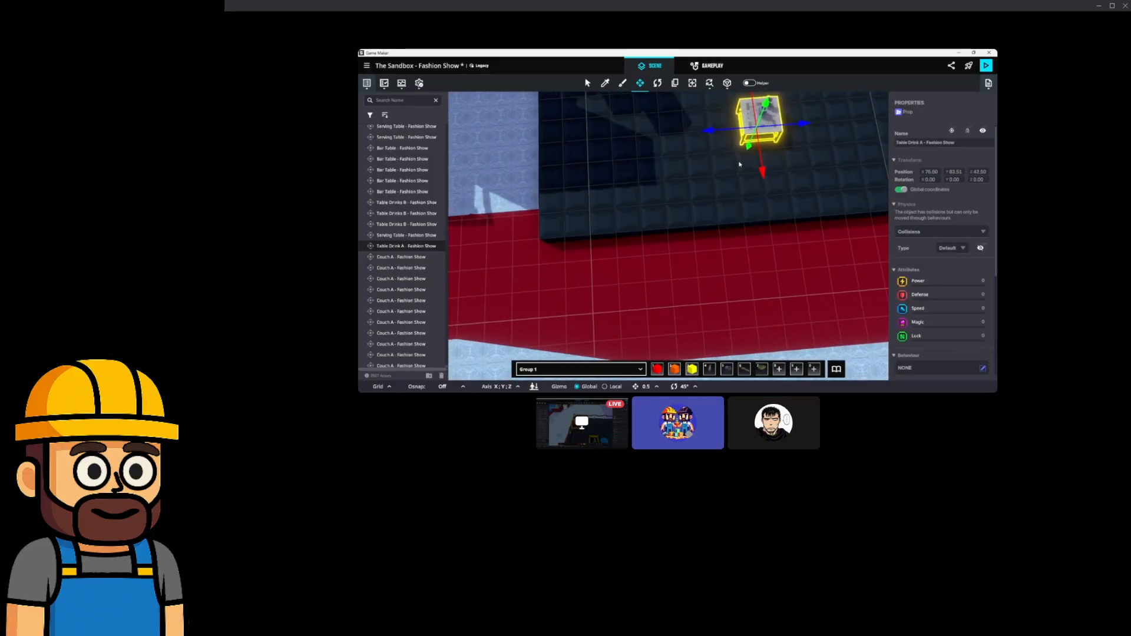
left_click_drag(745, 137, 563, 195)
right_click_drag(563, 195, 643, 186)
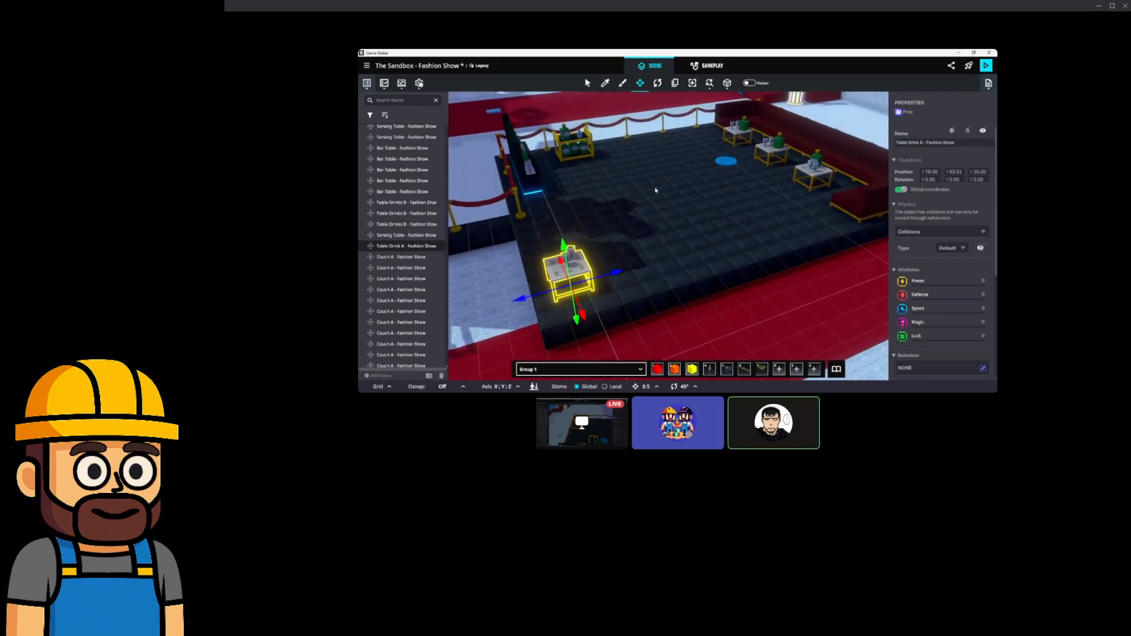
Search the Asset Library for 'fake wall' and pick Fake Wall - Fashion Show.
left_click(835, 370)
double_click(795, 220)
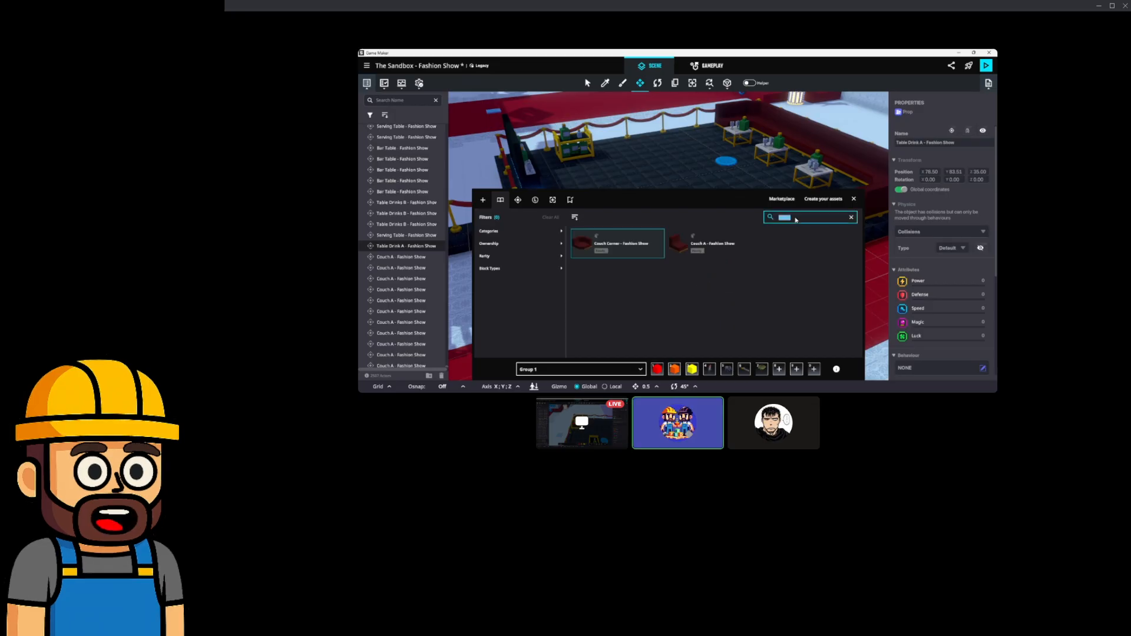
type("wall")
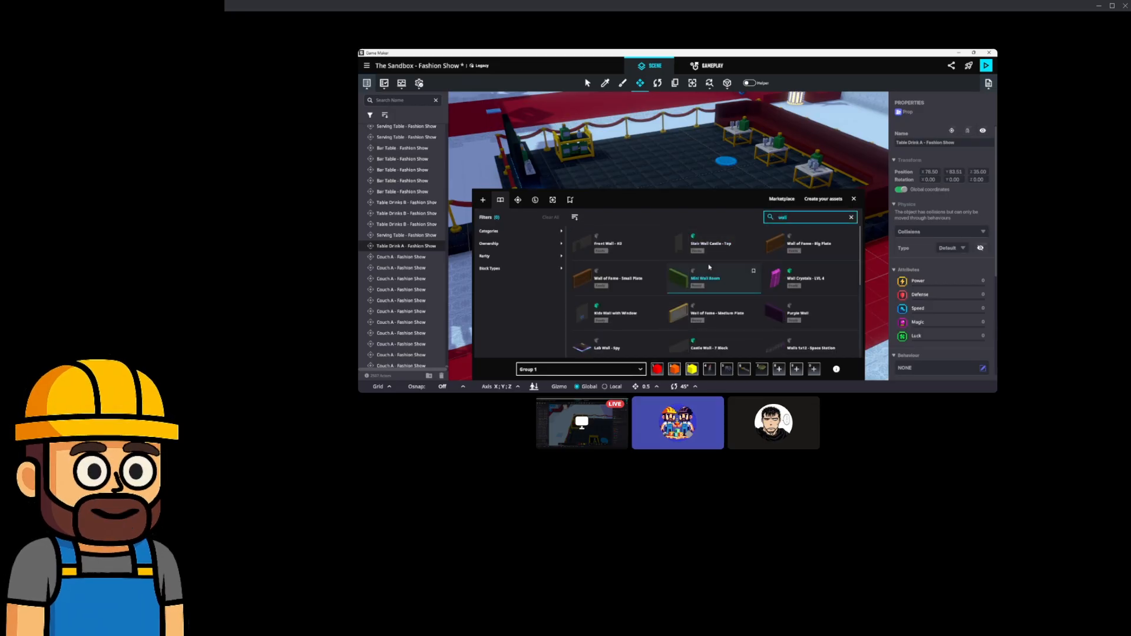
double_click(788, 221)
type("fake")
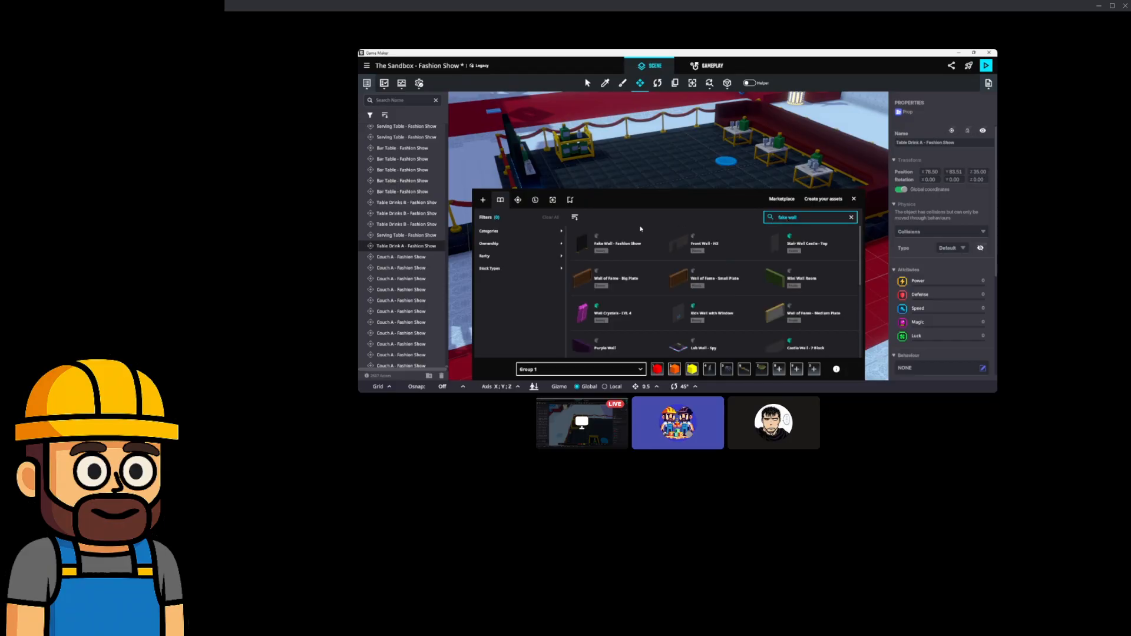
left_click(647, 231)
left_click(855, 200)
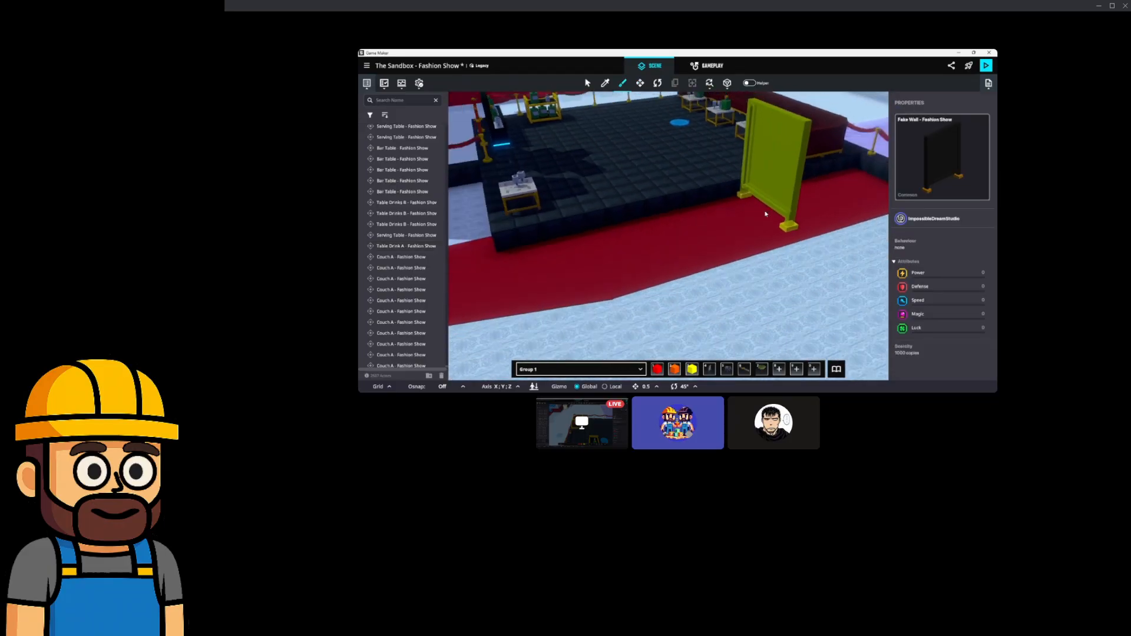
Paint Fake Wall panels onto the floor beside the red runway.
left_click(799, 216)
key("w")
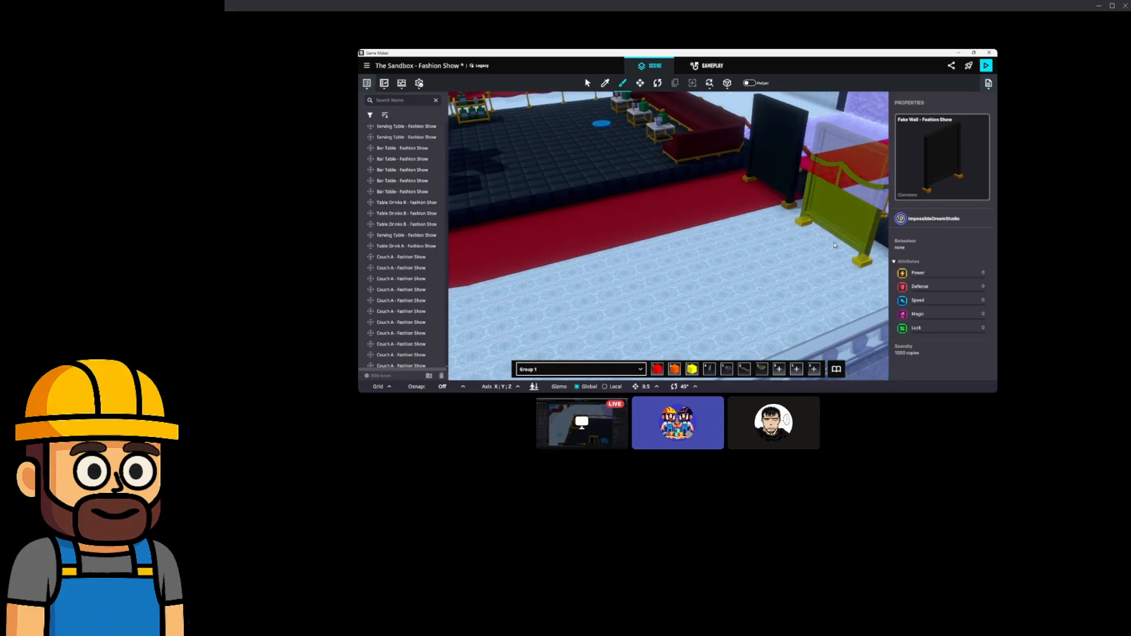
left_click(831, 245)
right_click_drag(816, 248, 751, 259)
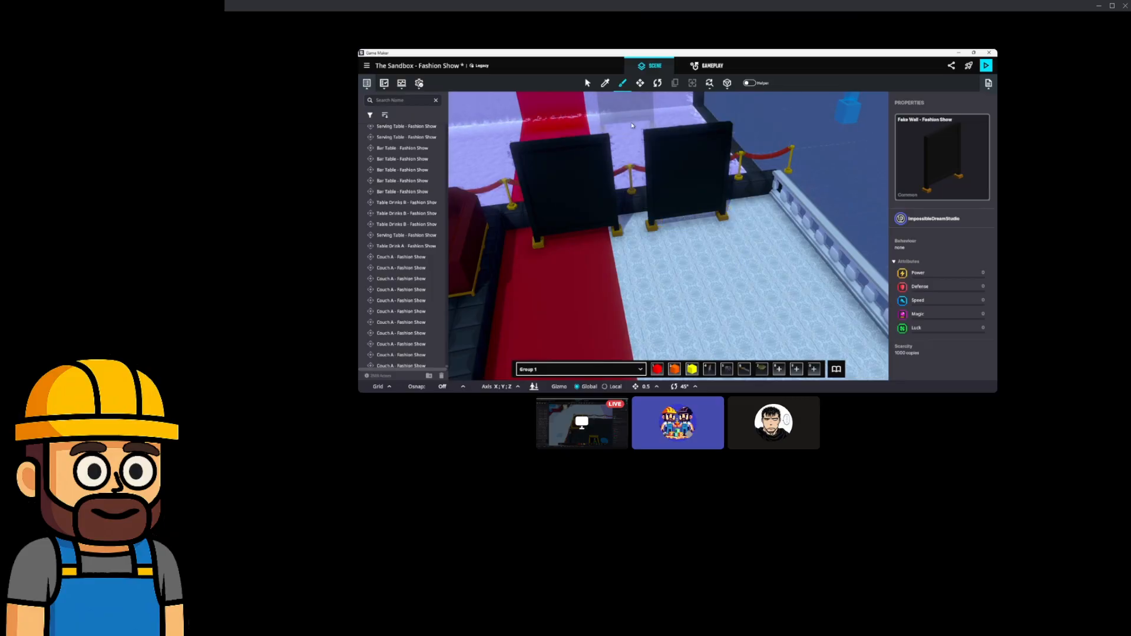
Shift the left, right and middle Fake Walls so the three panels stand evenly in a row.
left_click(641, 84)
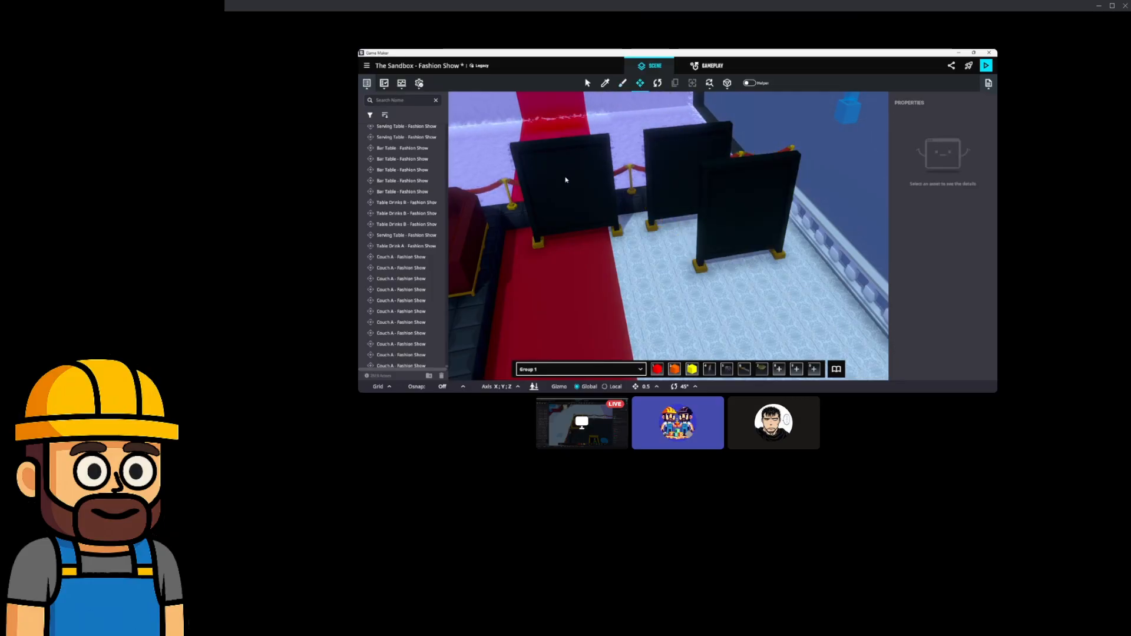
left_click(568, 182)
mouse_move(624, 236)
left_mouse_down()
mouse_move(599, 238)
mouse_move(631, 231)
left_mouse_up()
left_click(682, 196)
left_click(758, 214)
middle_click_drag(761, 217, 723, 239)
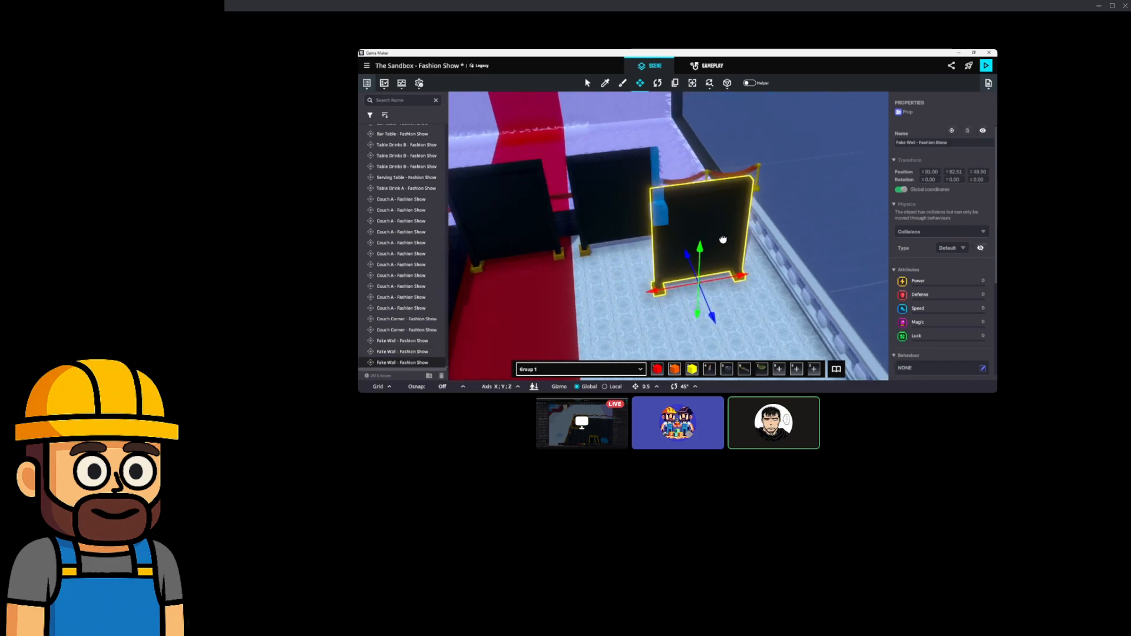
left_click_drag(711, 294, 719, 250)
middle_click_drag(695, 248, 708, 250)
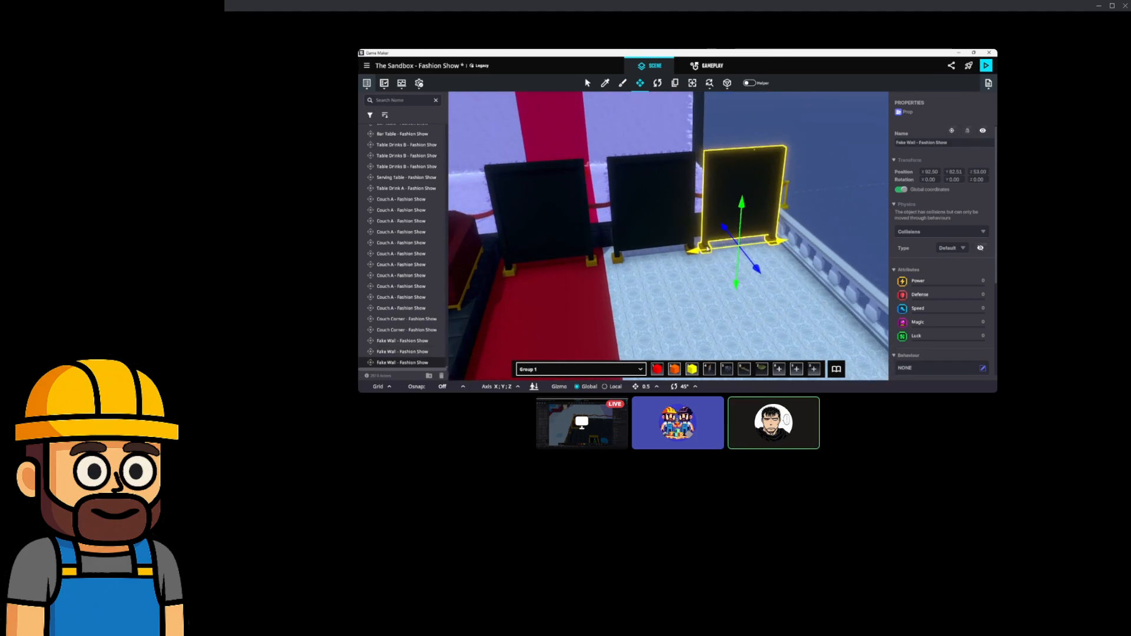
left_click(653, 238)
left_click_drag(700, 252, 688, 252)
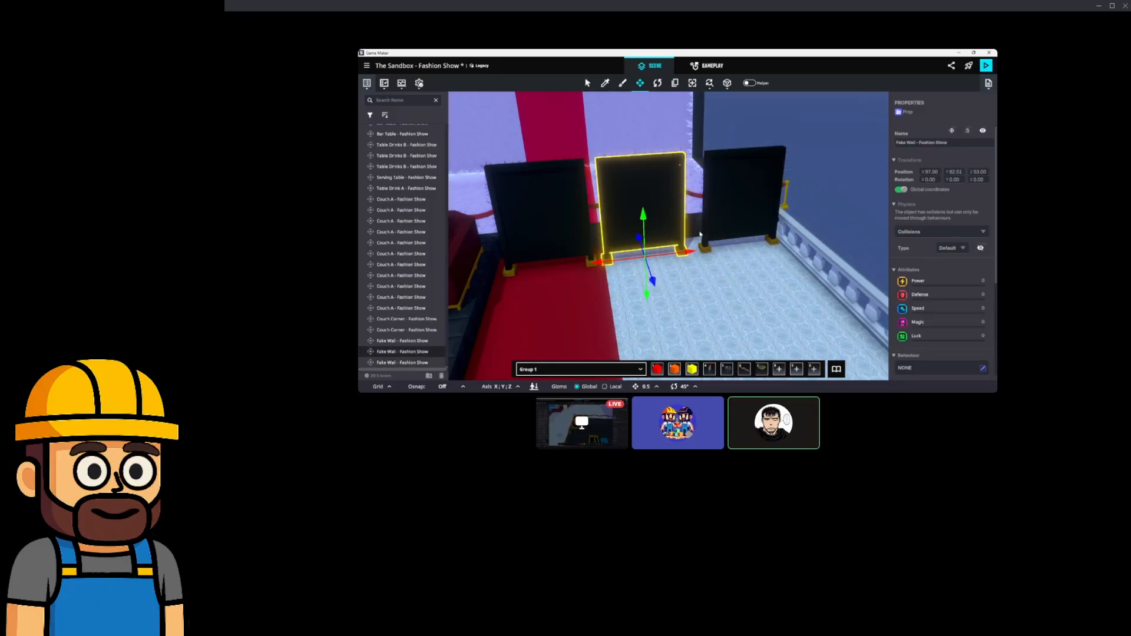
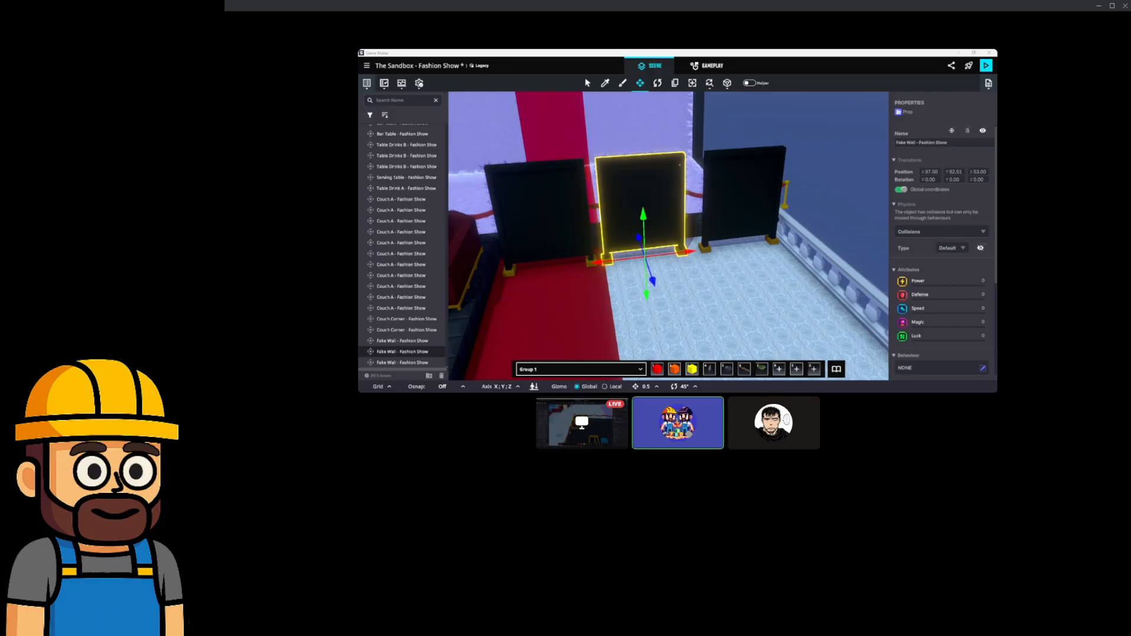
Angle one Fake Wall 24 degrees with the Rotate gizmo.
middle_click_drag(650, 198, 664, 205)
mouse_move(663, 205)
left_mouse_down("alt")
mouse_move(712, 202)
mouse_move(656, 213)
left_mouse_up("alt")
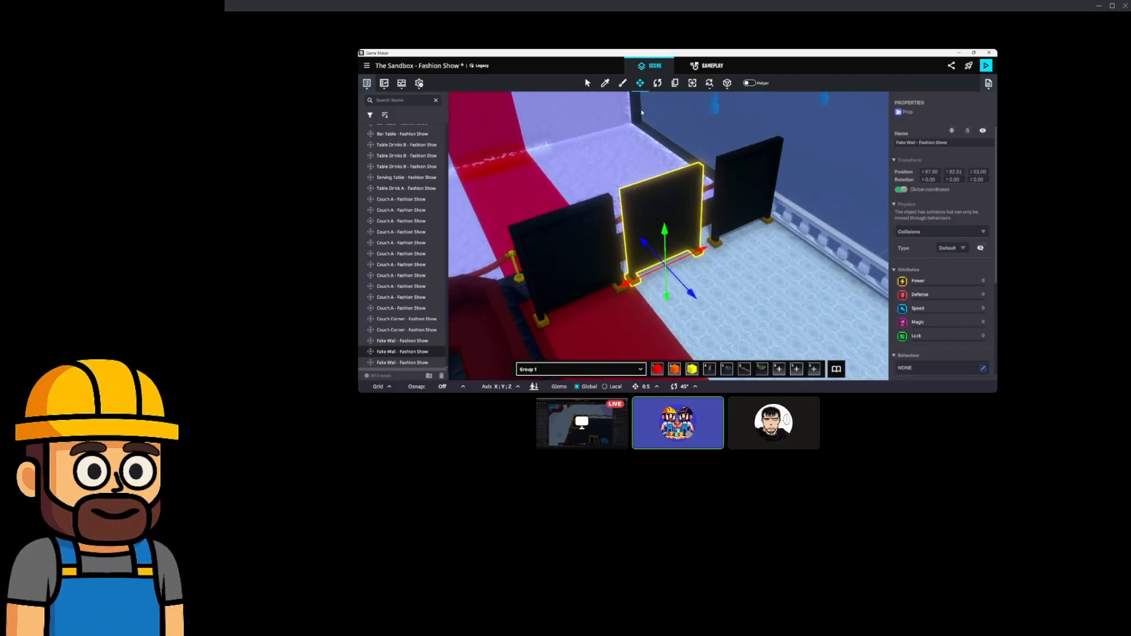
left_click_drag(701, 288, 676, 216)
scroll(676, 216, "down", 3)
Select the right, middle and left Fake Walls together.
left_click(843, 202)
left_click(741, 208)
left_click(658, 207, "shift")
left_click(589, 206, "shift")
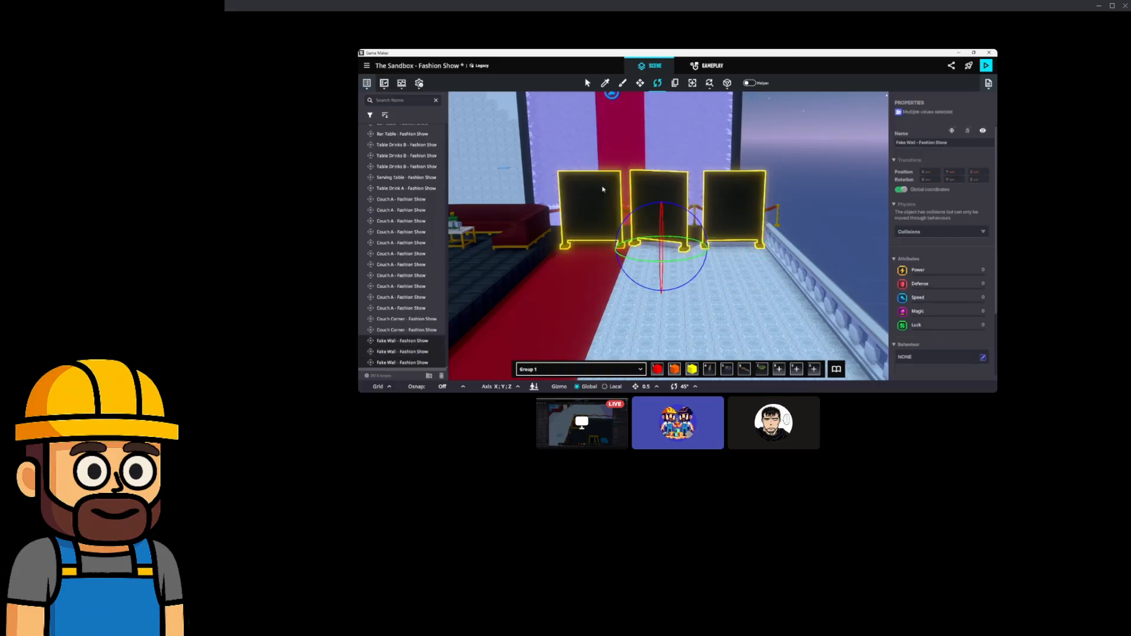
Drag the three Fake Walls back onto the far platform with the Move gizmo.
left_click(640, 83)
middle_click_drag(611, 139, 702, 166)
scroll(746, 143, "down", 2)
left_click_drag(702, 166, 741, 238, "alt")
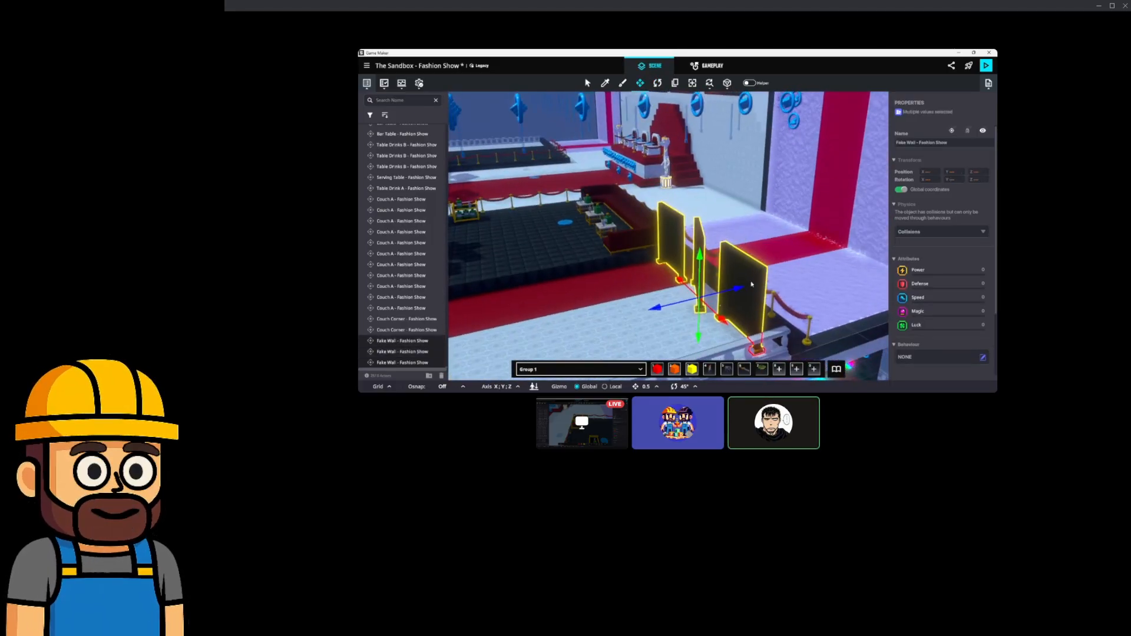
left_click_drag(729, 327, 545, 163)
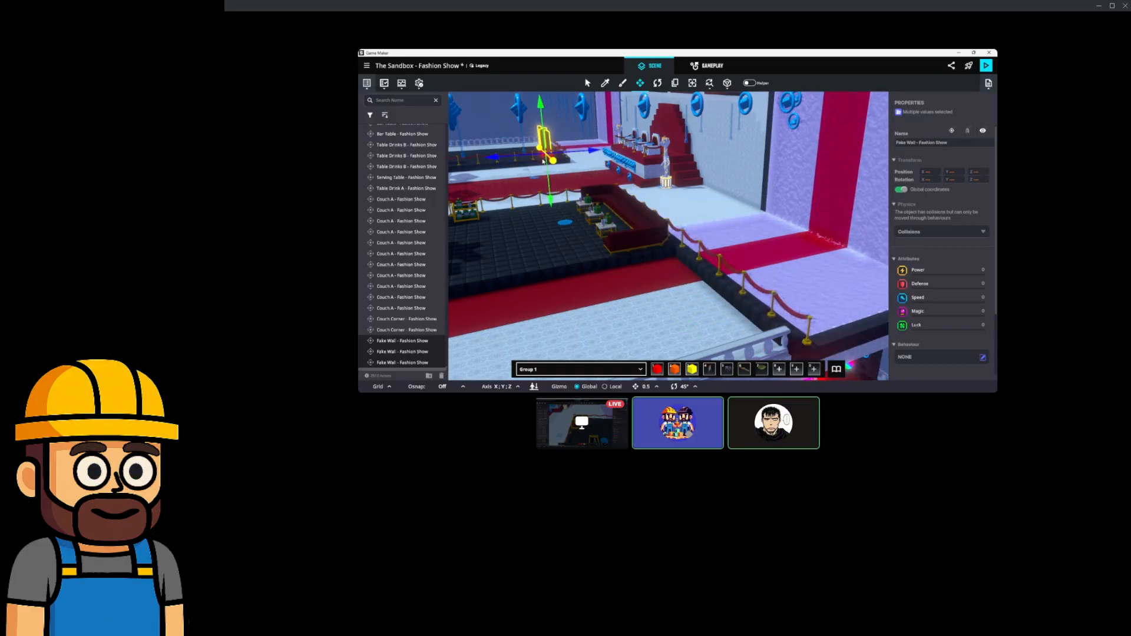
scroll(535, 155, "up", 3)
middle_click_drag(535, 155, 674, 227)
scroll(685, 222, "up", 3)
scroll(683, 235, "up", 3)
left_click_drag(661, 250, 539, 251, "alt")
scroll(657, 240, "up", 1)
Select every Couch A in the front and back rows, including the tall-backed and corner couches.
middle_click_drag(539, 250, 573, 257)
middle_click_drag(656, 221, 616, 273)
middle_click_drag(742, 203, 649, 265)
scroll(607, 234, "up", 5)
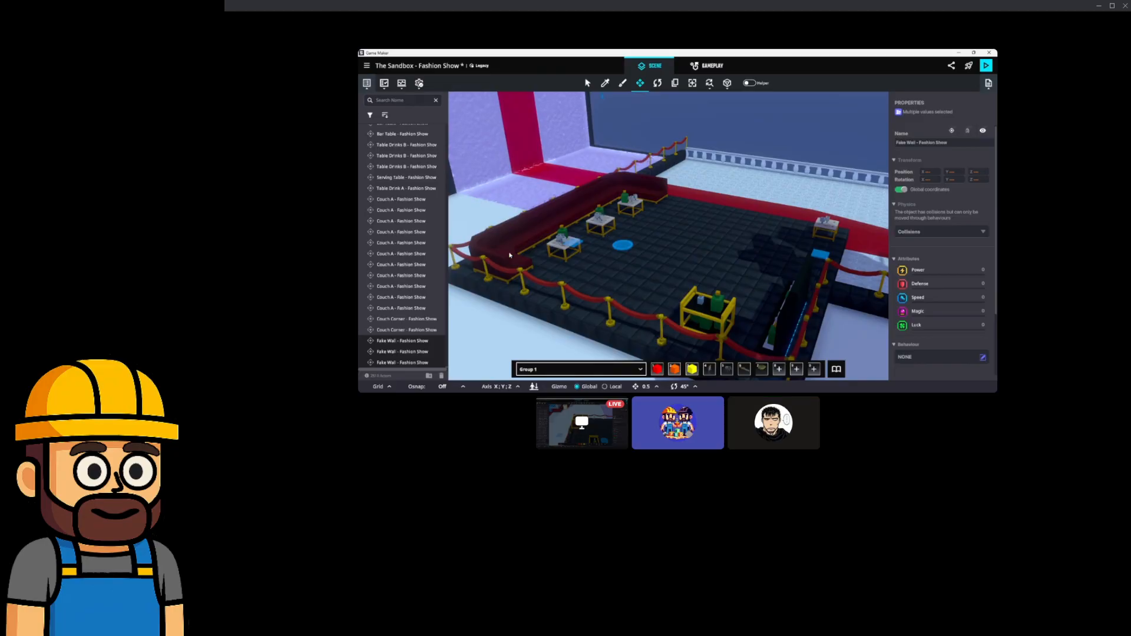
scroll(505, 259, "up", 4)
left_click(499, 251)
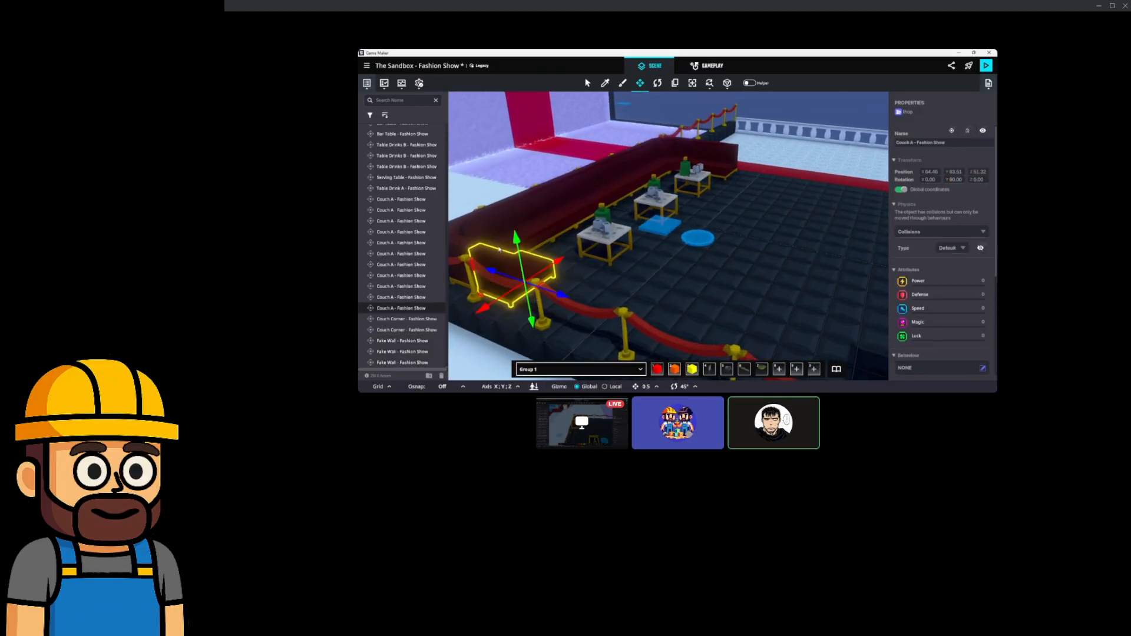
left_click(469, 247, "shift")
left_click(514, 230, "shift")
left_click(461, 238, "shift")
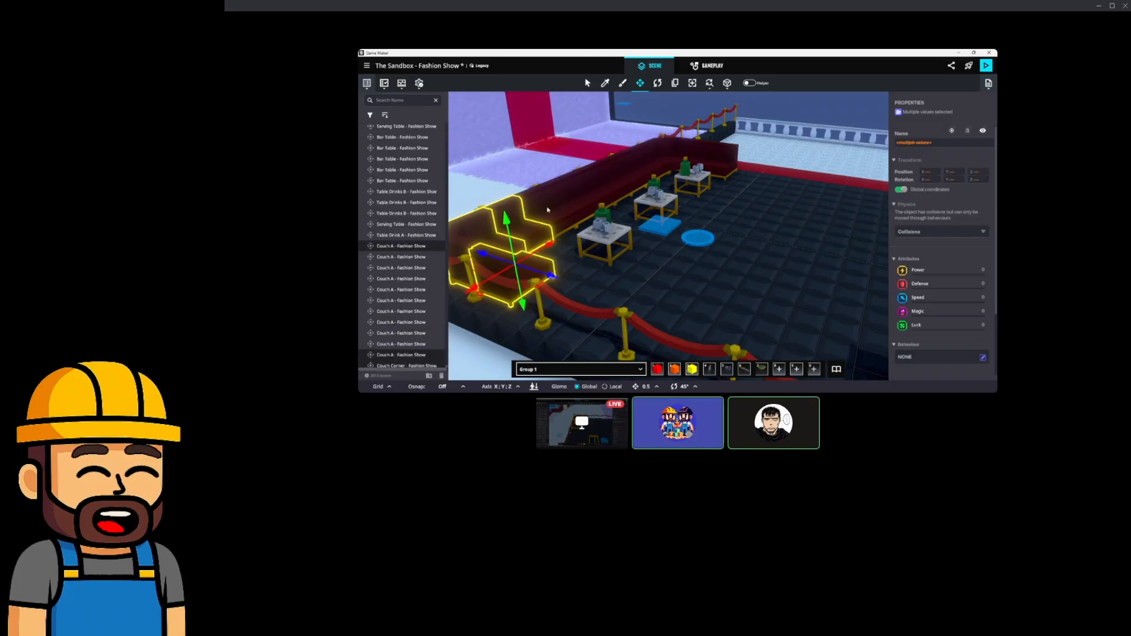
scroll(583, 206, "up", 3)
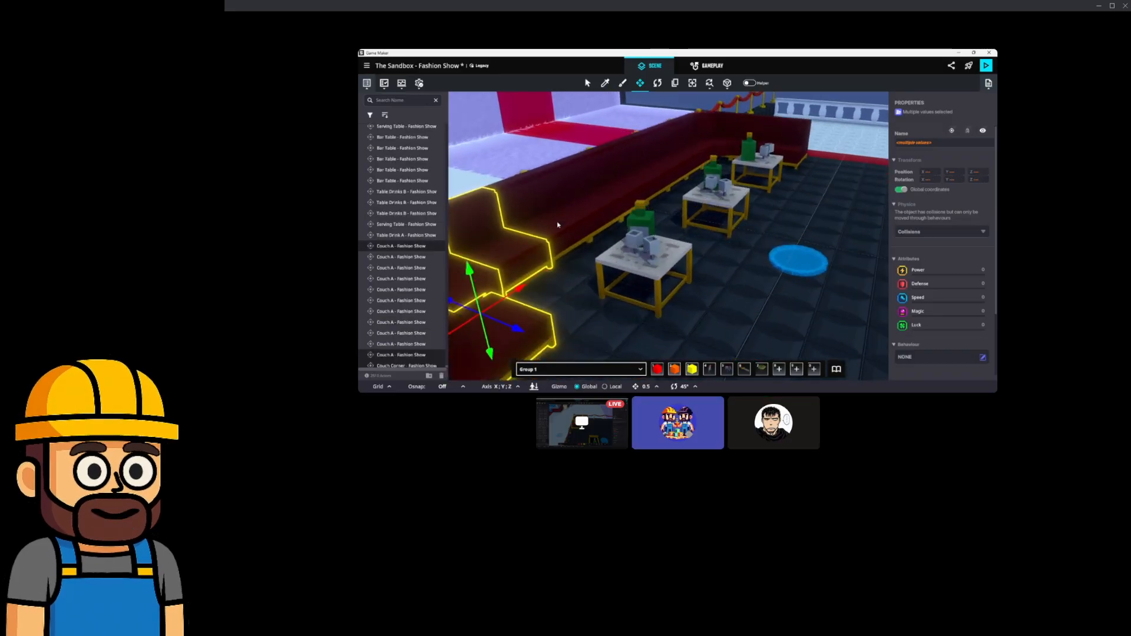
left_click(601, 207, "shift")
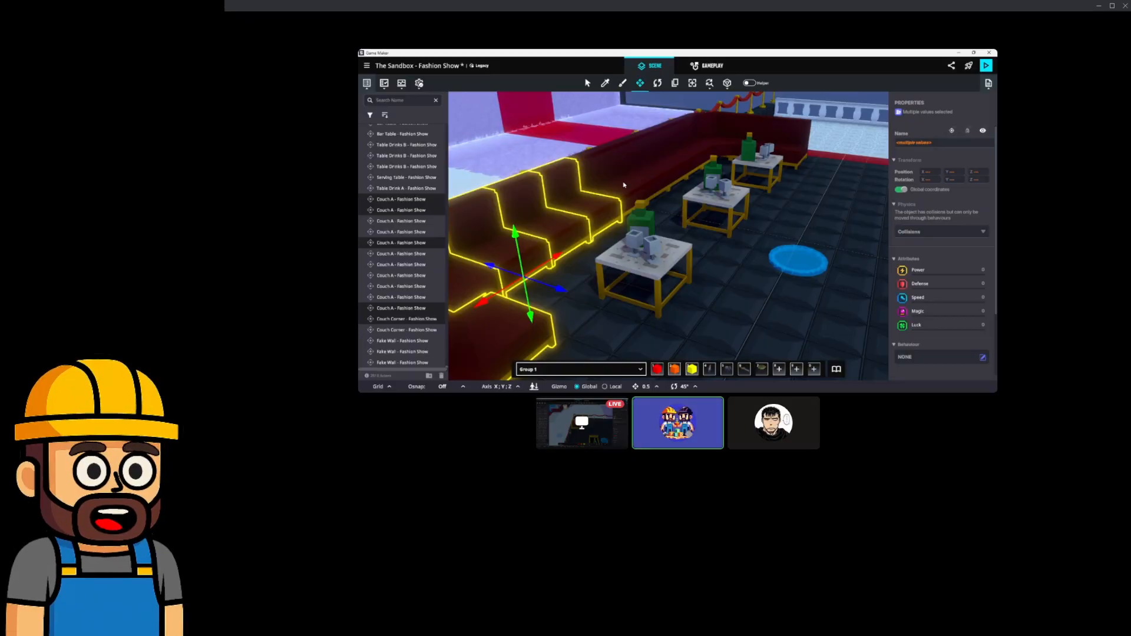
left_click(660, 172, "shift")
left_click(686, 158, "shift")
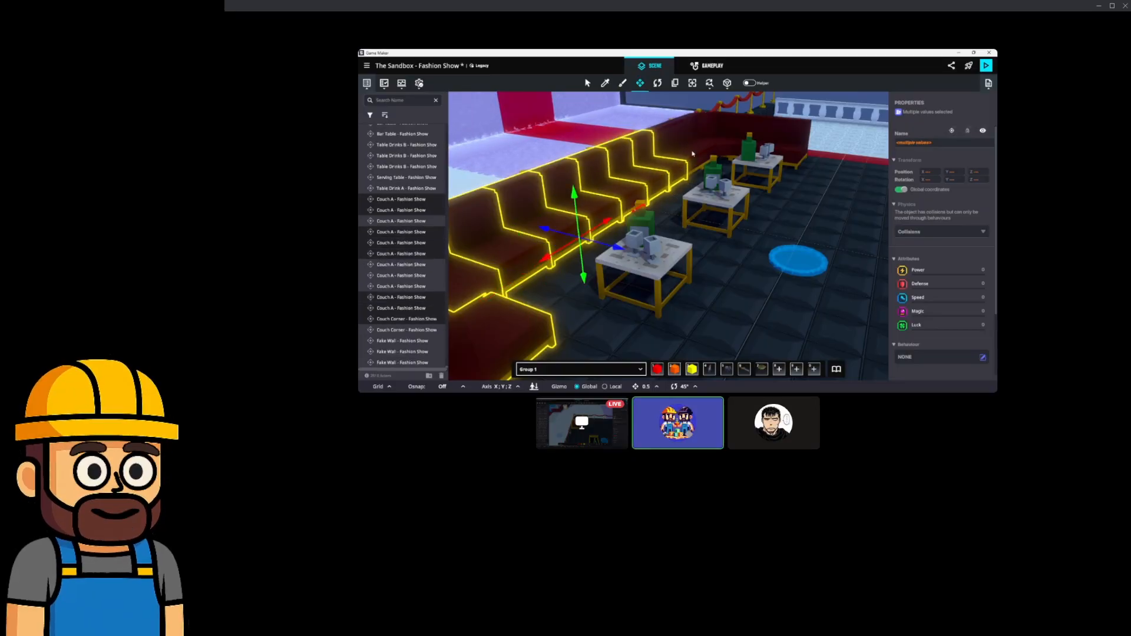
left_click(709, 146, "shift")
left_click(733, 131, "shift")
left_click(767, 128, "shift")
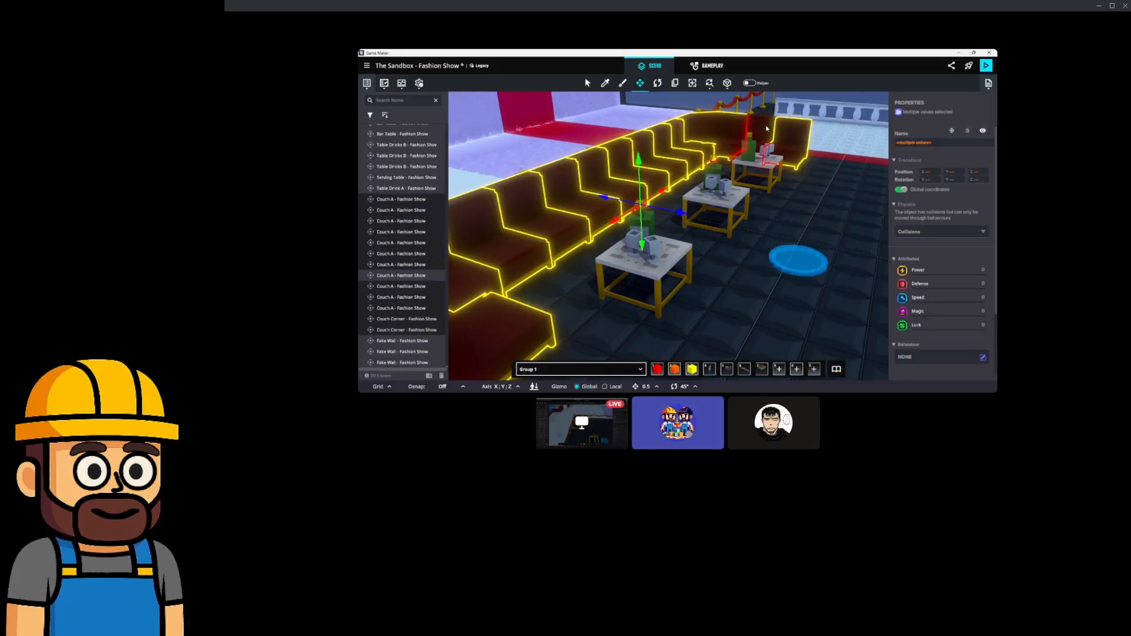
Add the back table with its drinks, the middle table and the front table to the selection.
left_click(758, 125, "shift")
left_click(760, 170, "shift")
left_click(724, 204, "shift")
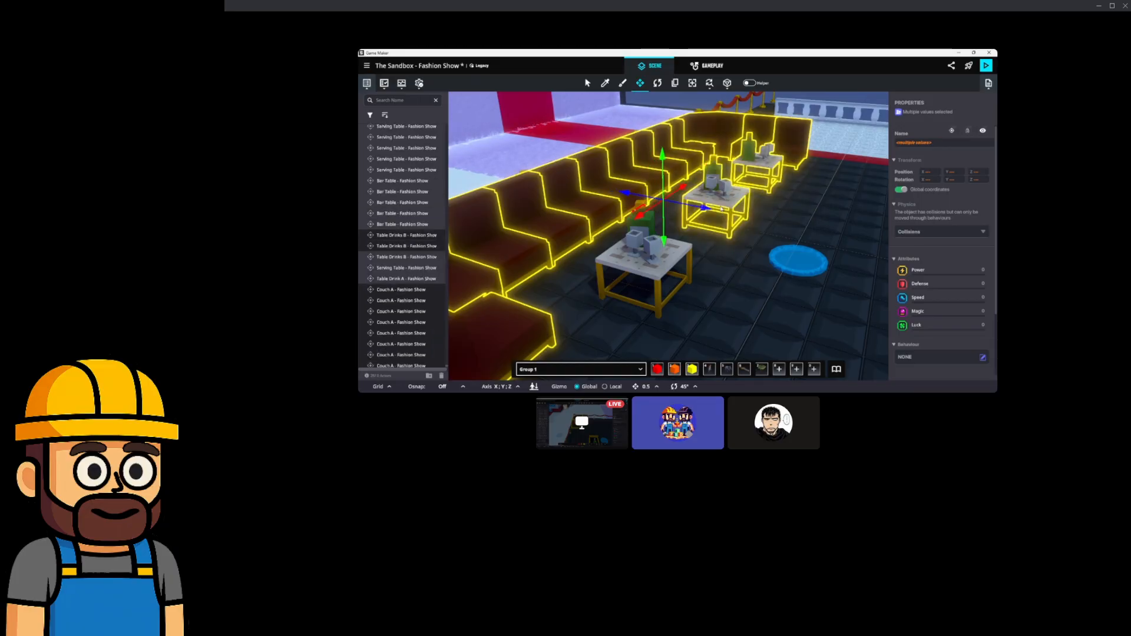
left_click(666, 257, "shift")
scroll(666, 257, "down", 3)
middle_click_drag(789, 258, 767, 213)
scroll(664, 250, "down", 1)
Duplicate the couches and tables with Ctrl+D and slide the copy forward onto the dark floor.
key("ctrl+d")
left_click_drag(693, 143, 608, 259)
scroll(608, 259, "down", 3)
middle_click_drag(609, 260, 760, 162)
scroll(701, 218, "down", 2)
left_click_drag(777, 129, 574, 306)
middle_click_drag(588, 299, 620, 288)
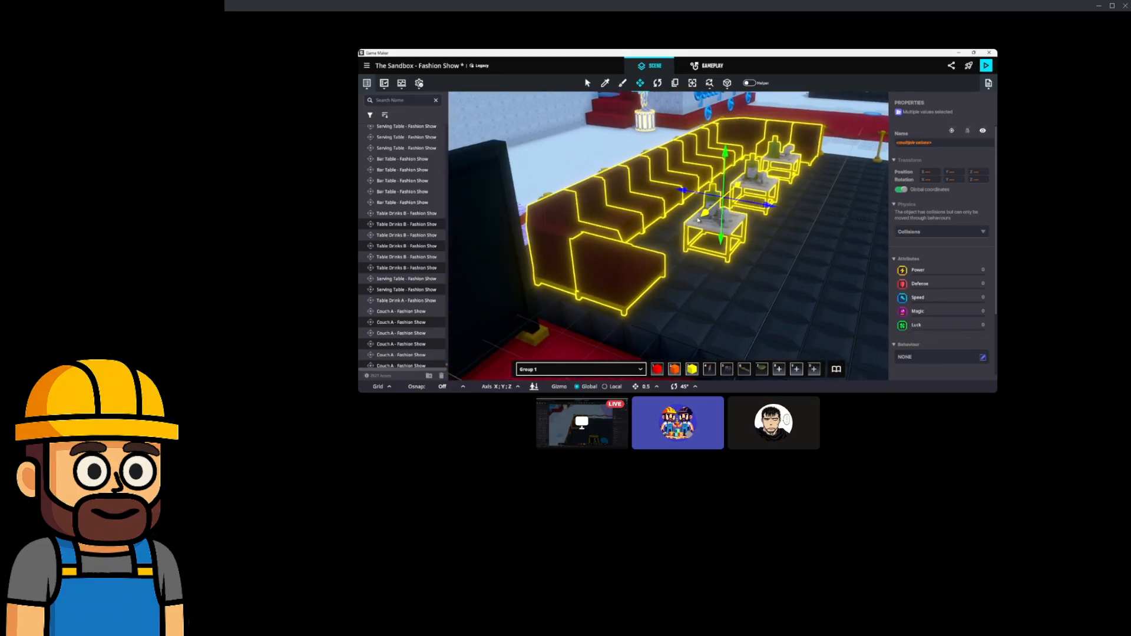
middle_click_drag(660, 220, 554, 229)
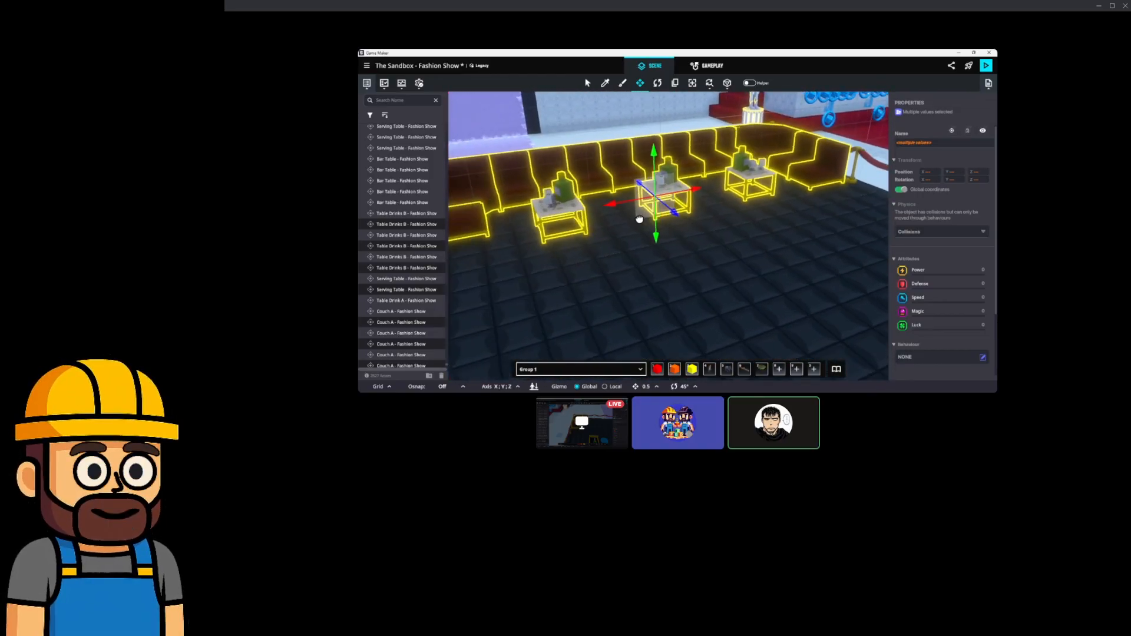
middle_click_drag(669, 249, 751, 232)
right_click_drag(751, 232, 552, 206)
key("w")
key("w")
Select the two Bar Tables and the Serving Table, then move Table Drink A to X 15.50.
left_click(666, 189)
left_click(639, 176, "shift")
left_click(617, 200, "shift")
key("a")
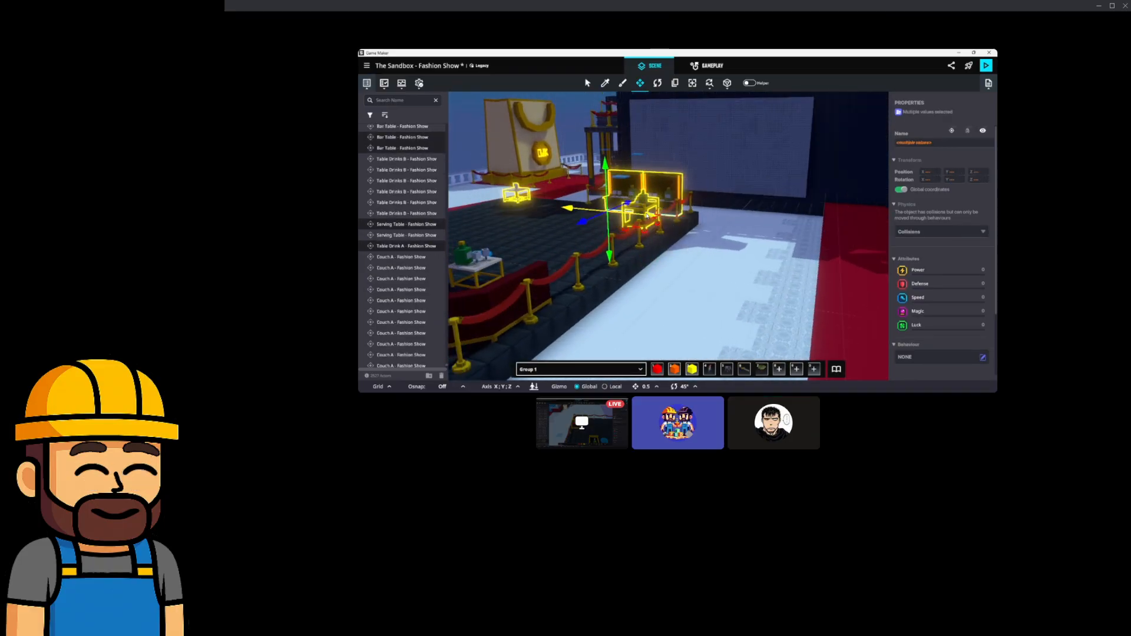
right_click_drag(824, 252, 674, 249)
middle_click_drag(840, 304, 717, 287)
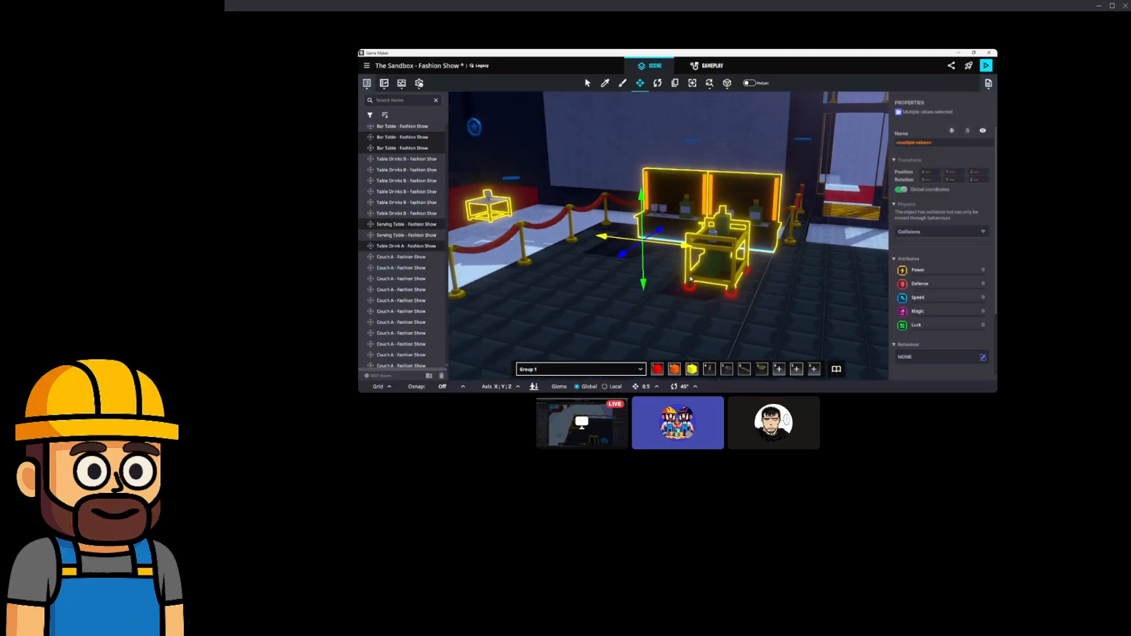
middle_click_drag(689, 280, 737, 290)
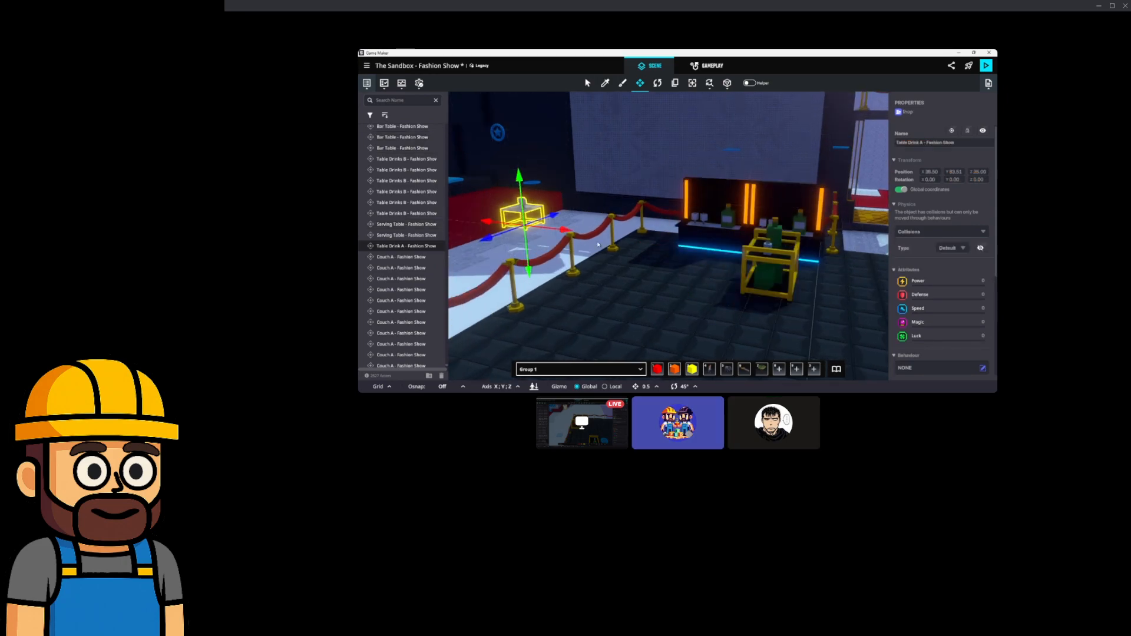
left_click_drag(882, 313, 846, 306)
Move the Serving Table left so it stands beside the other tables.
left_click(768, 285)
right_click_drag(768, 285, 713, 334)
left_click_drag(726, 357, 603, 257)
right_click_drag(603, 257, 674, 288)
scroll(683, 286, "up", 3)
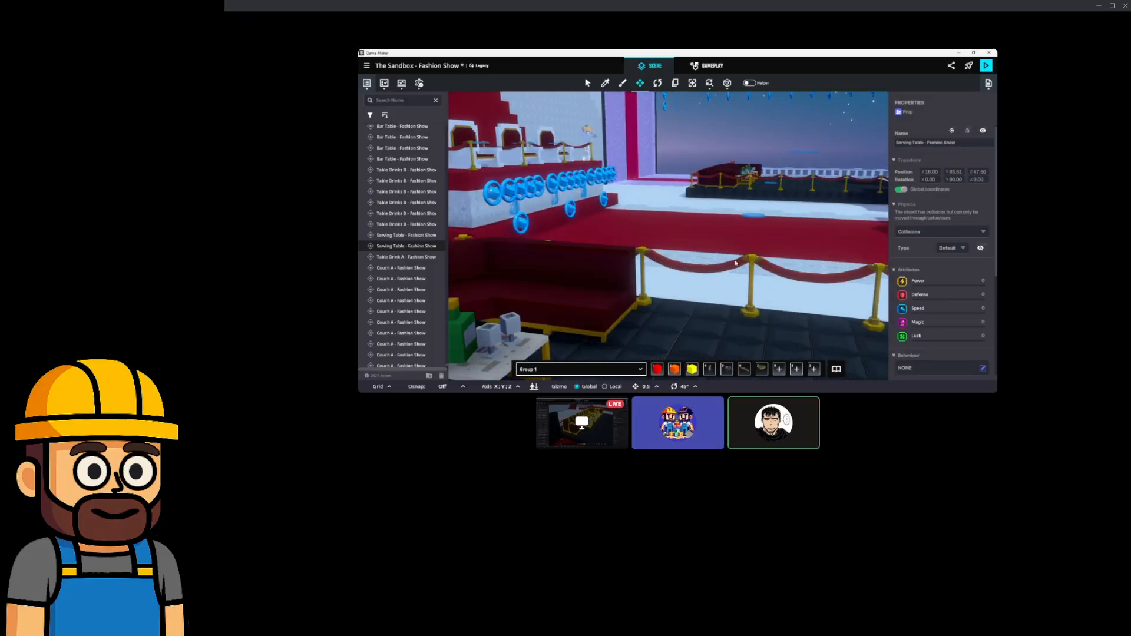
scroll(735, 262, "up", 5)
right_click_drag(713, 272, 680, 273)
left_click(610, 239)
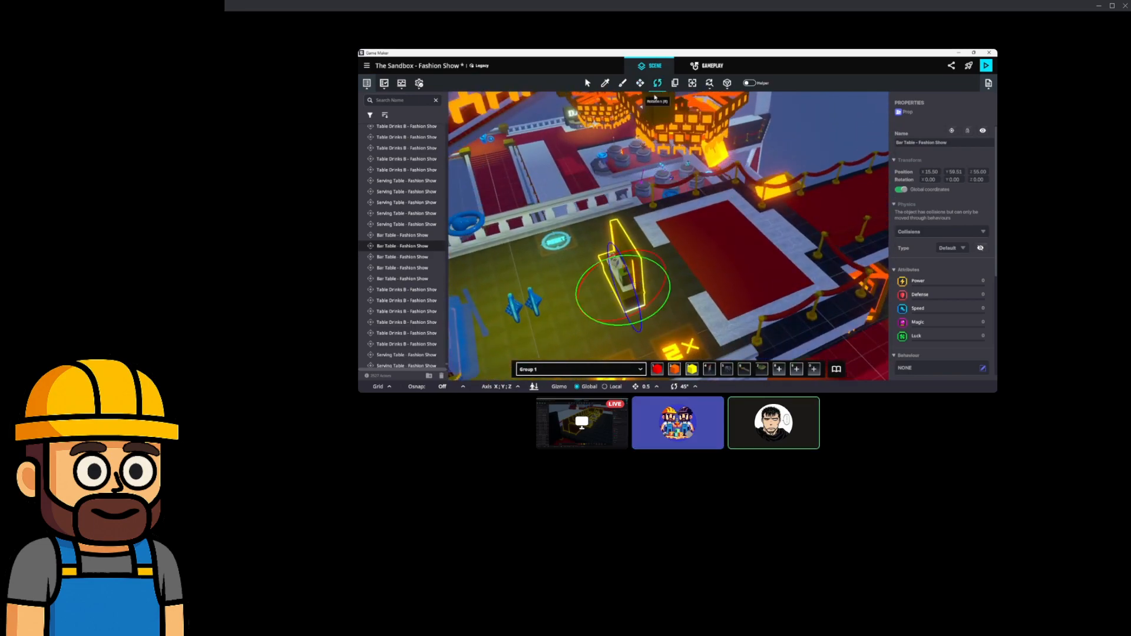
Turn the balcony Bar Table to 270°, set it against the railing, and place one Ctrl+D copy nearby.
left_click_drag(669, 294, 750, 306)
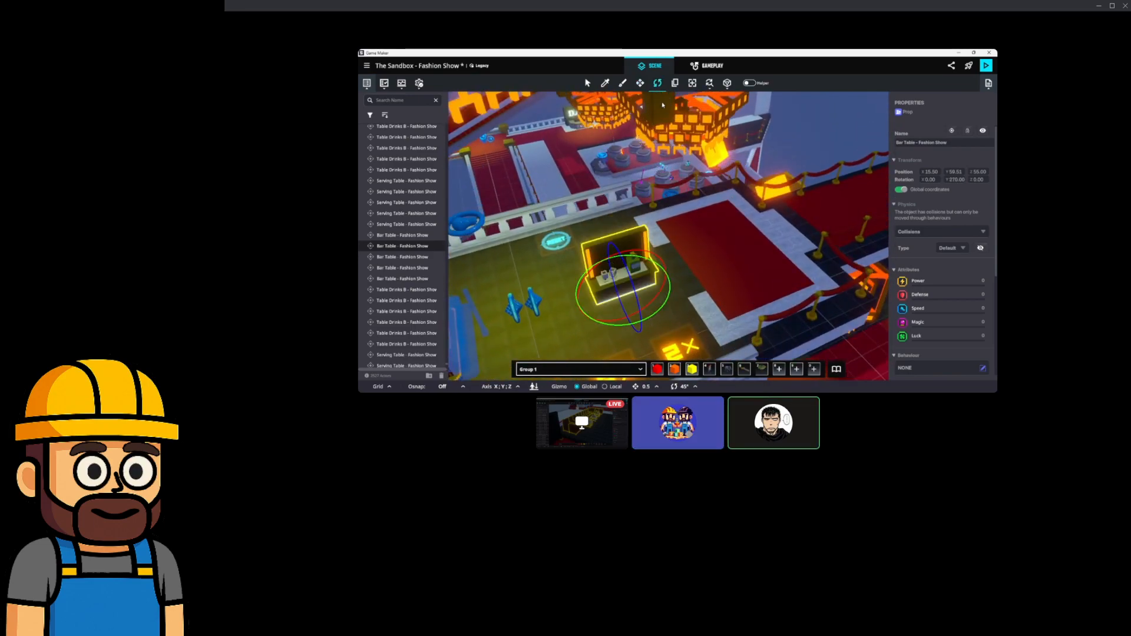
left_click_drag(635, 286, 628, 219)
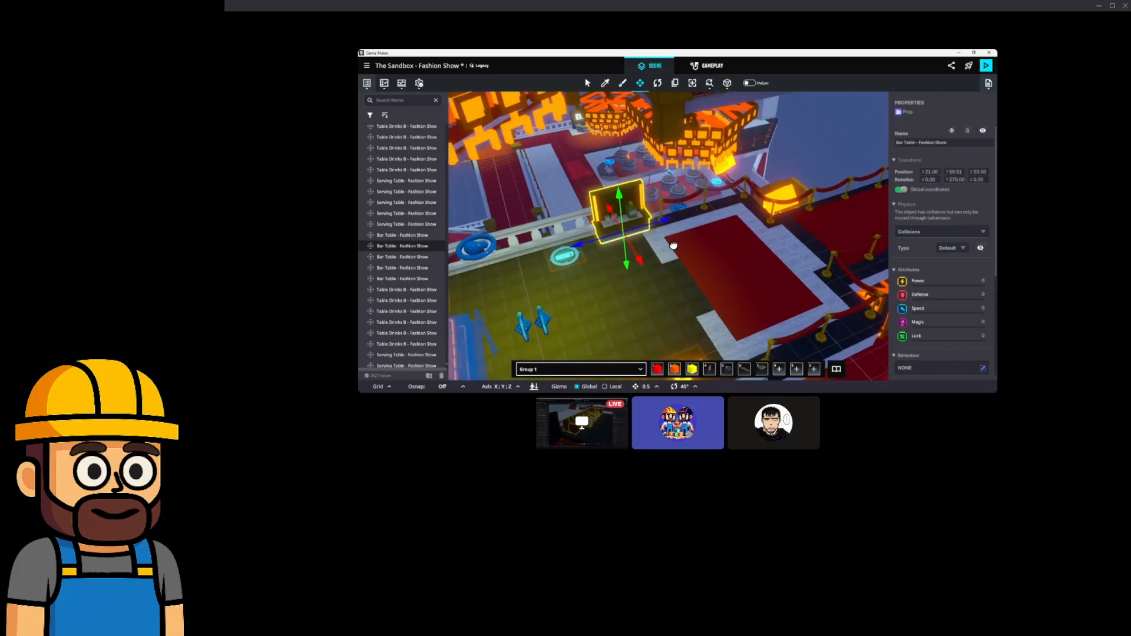
right_click_drag(627, 220, 644, 223)
left_click_drag(665, 222, 656, 223)
right_click_drag(657, 222, 699, 205)
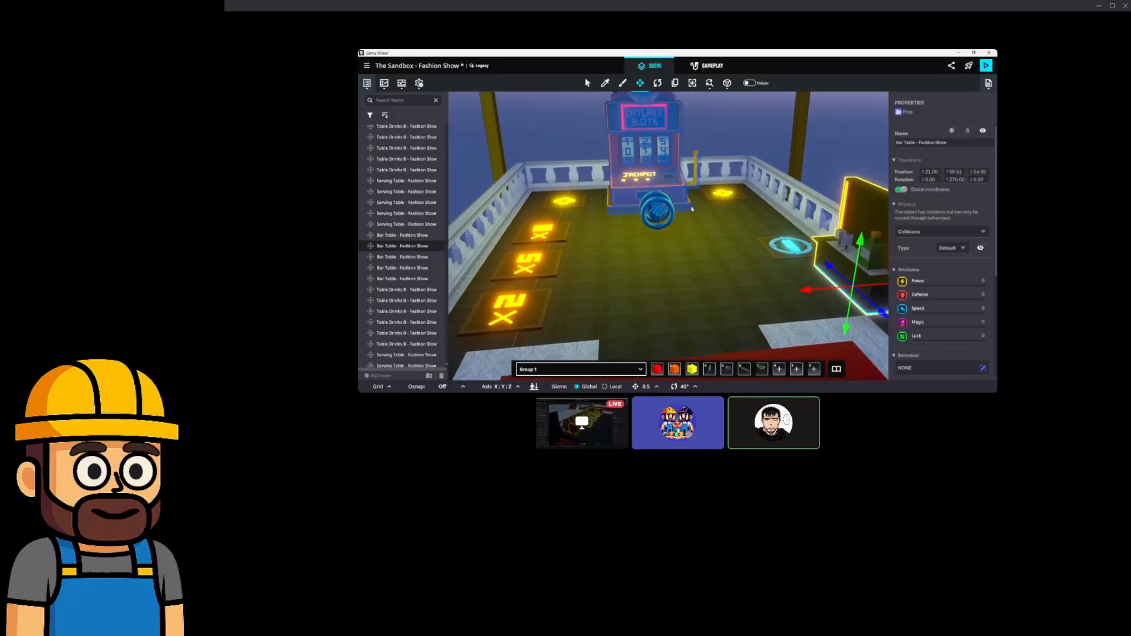
right_click_drag(674, 246, 780, 263)
key("ctrl+d")
left_click_drag(773, 204, 628, 206)
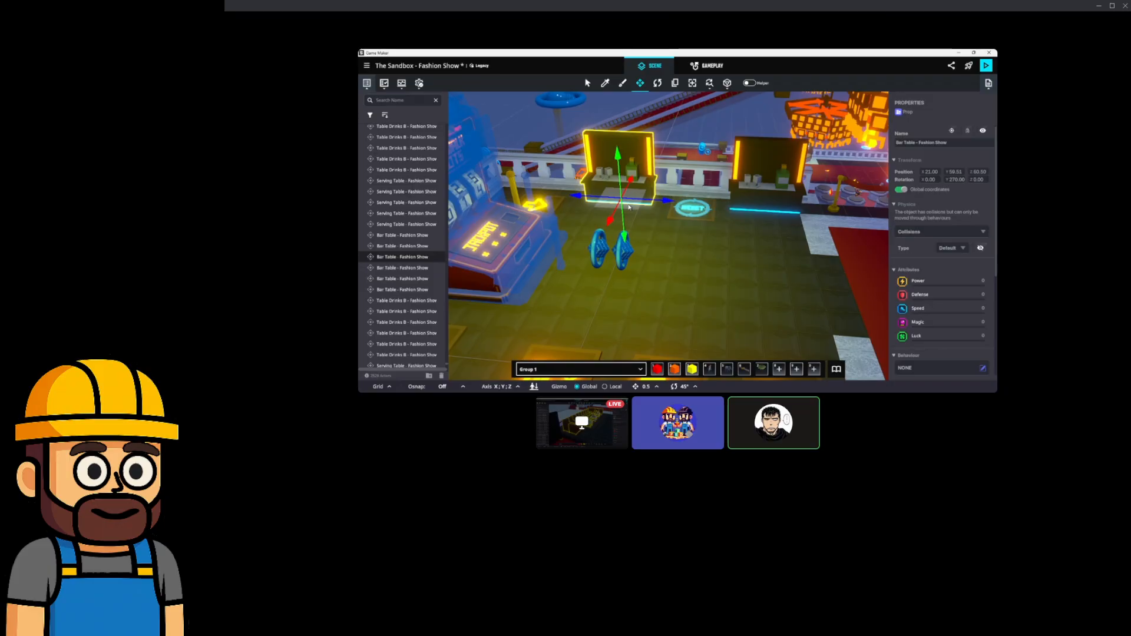
right_click_drag(629, 172, 719, 227)
Quarter-turn the Bar Table on the dance floor stage and push it against the railing.
left_click(623, 199)
right_click_drag(626, 198, 658, 162)
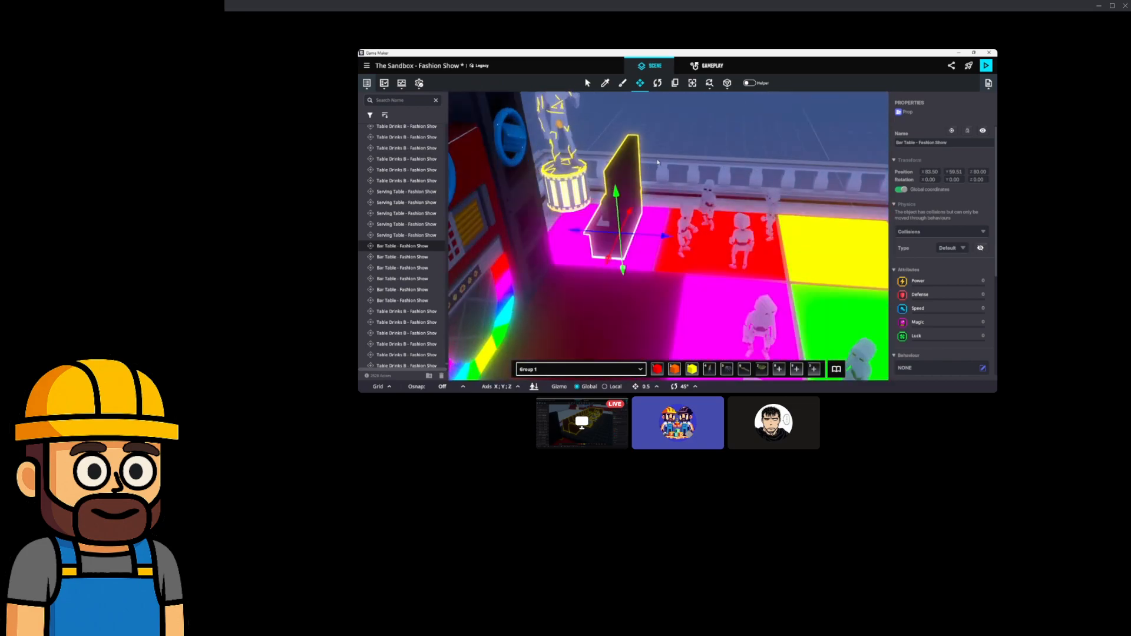
left_click(659, 86)
left_click_drag(635, 255, 727, 253)
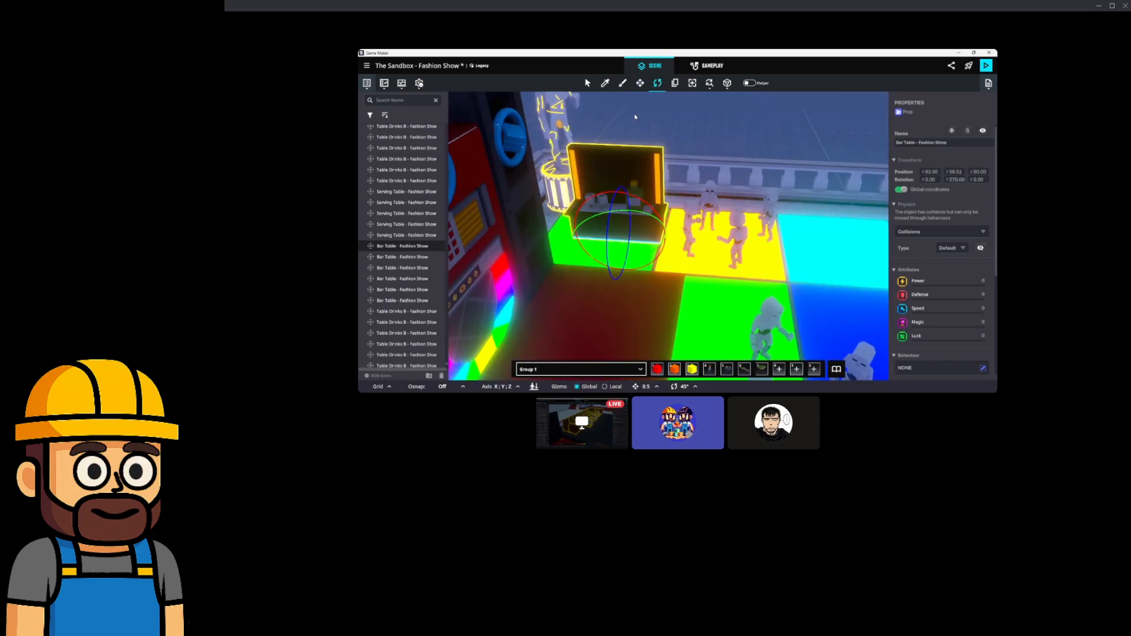
key("w")
left_click_drag(629, 236, 653, 187)
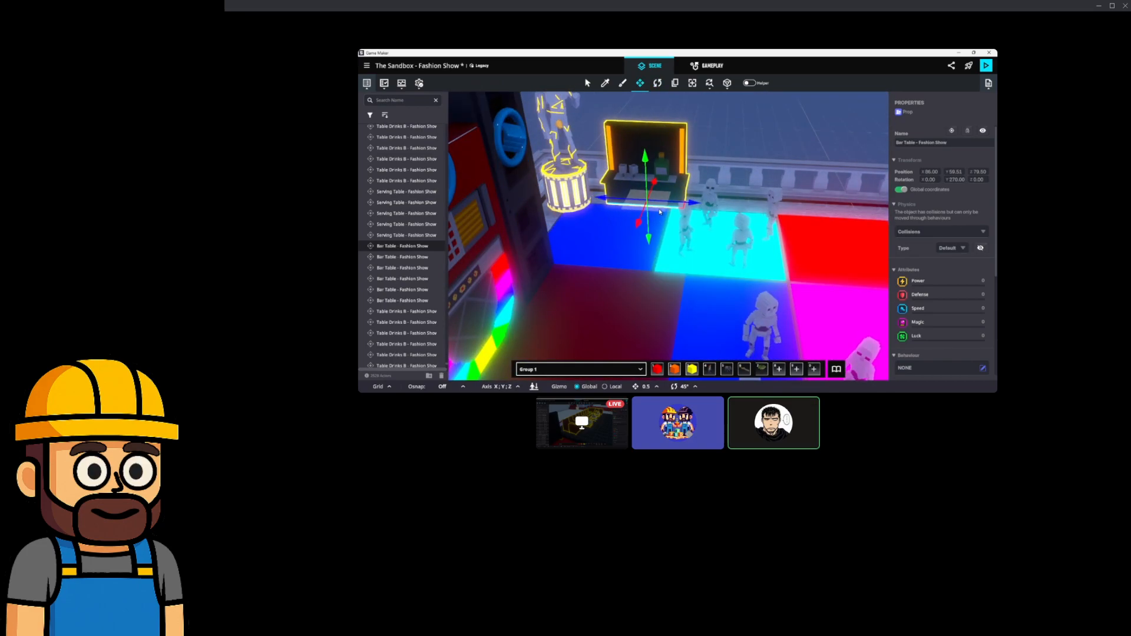
right_click_drag(710, 204, 787, 323)
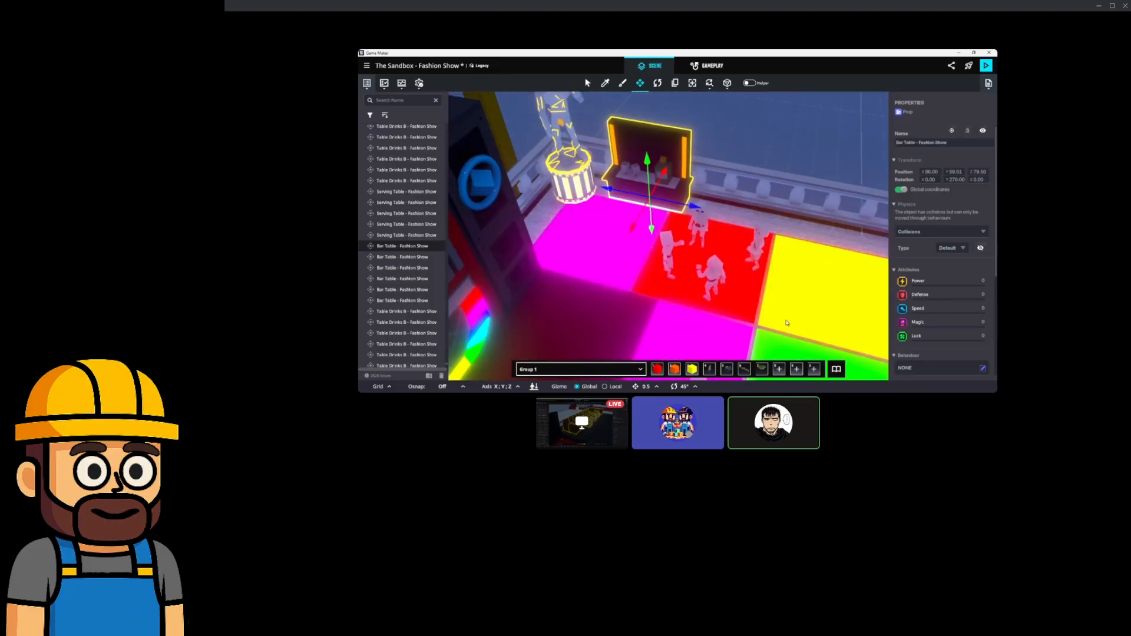
left_click(837, 370)
Place a Fake Wall - Fashion Show, rotate it 270° to face the dance floor, and move it to 86.00 beside the bar table.
left_click(639, 241)
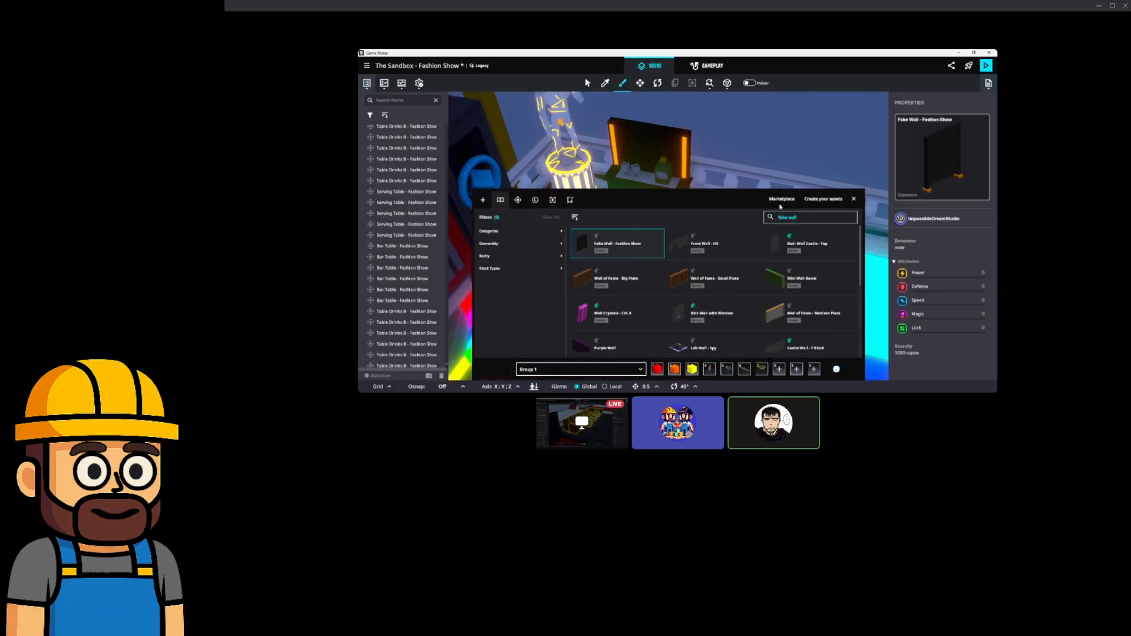
left_click(853, 199)
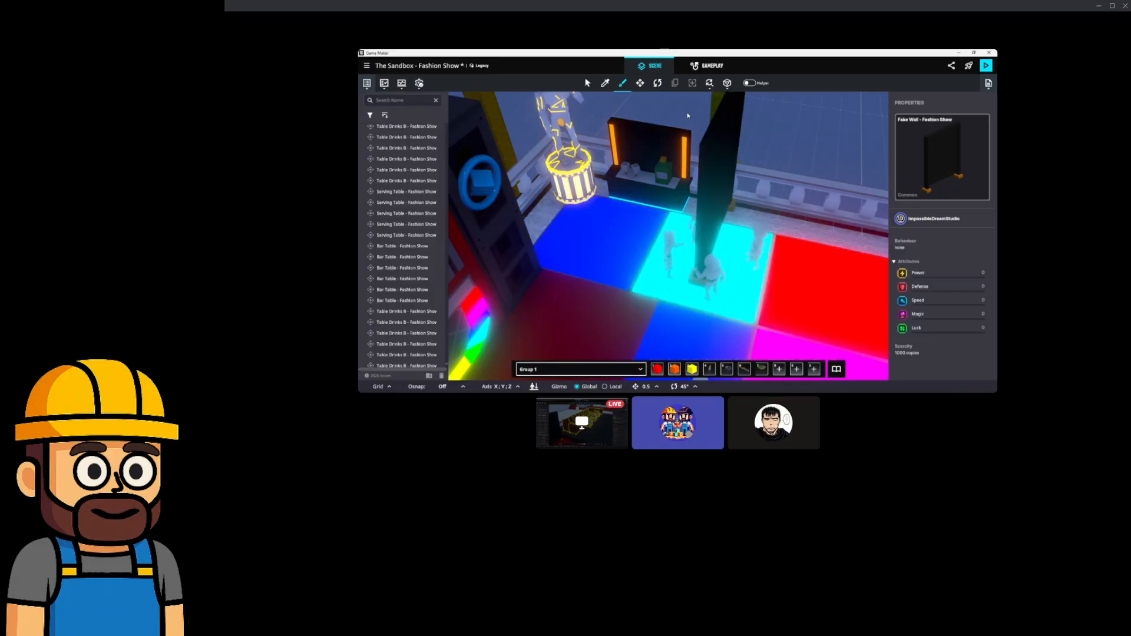
left_click(657, 84)
left_click(704, 268)
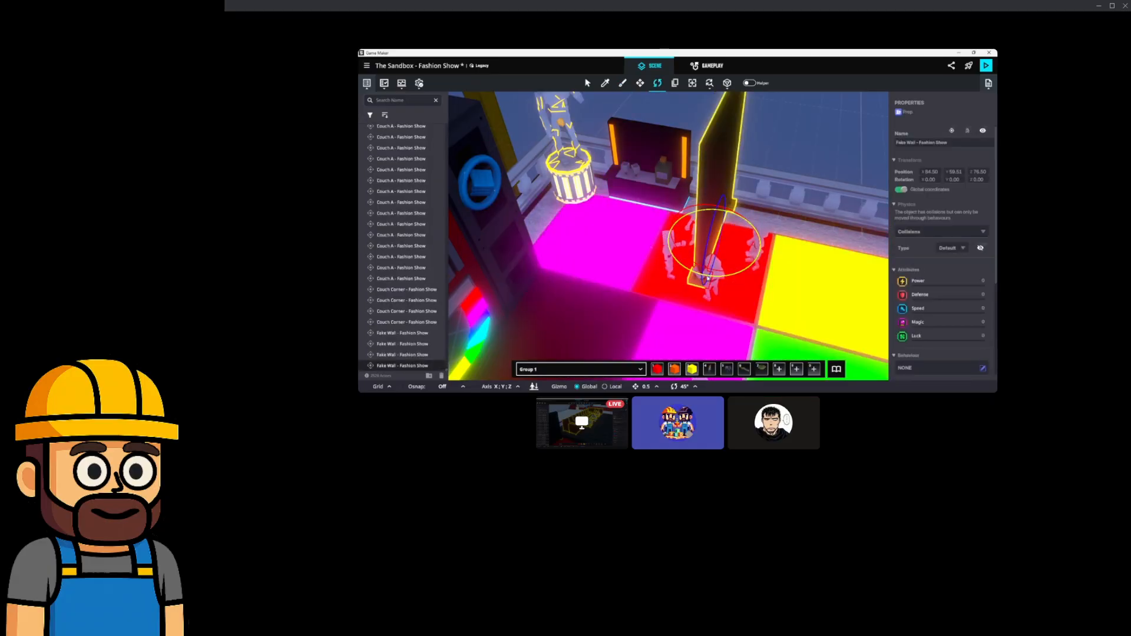
left_click_drag(702, 278, 811, 290)
key("w")
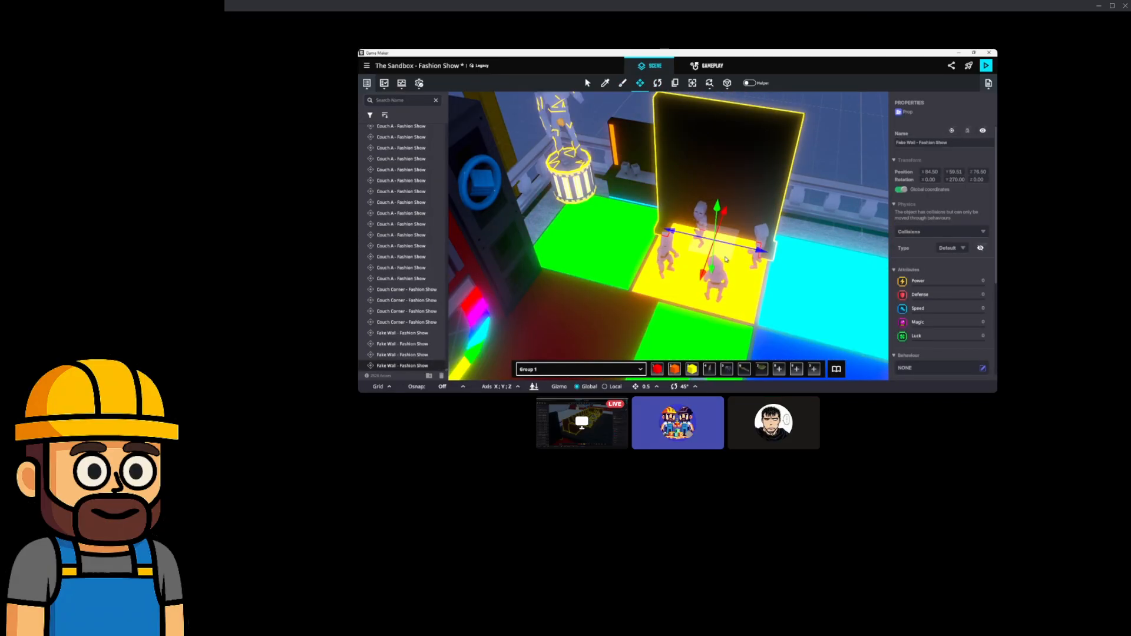
left_click_drag(725, 261, 757, 248)
right_click_drag(807, 245, 716, 208)
left_click_drag(733, 240, 749, 242)
right_click_drag(748, 242, 839, 268)
Copy the wall-and-Bar Table pair twice with Ctrl+D, spacing the copies along the floor's edge.
left_click(607, 196, "shift")
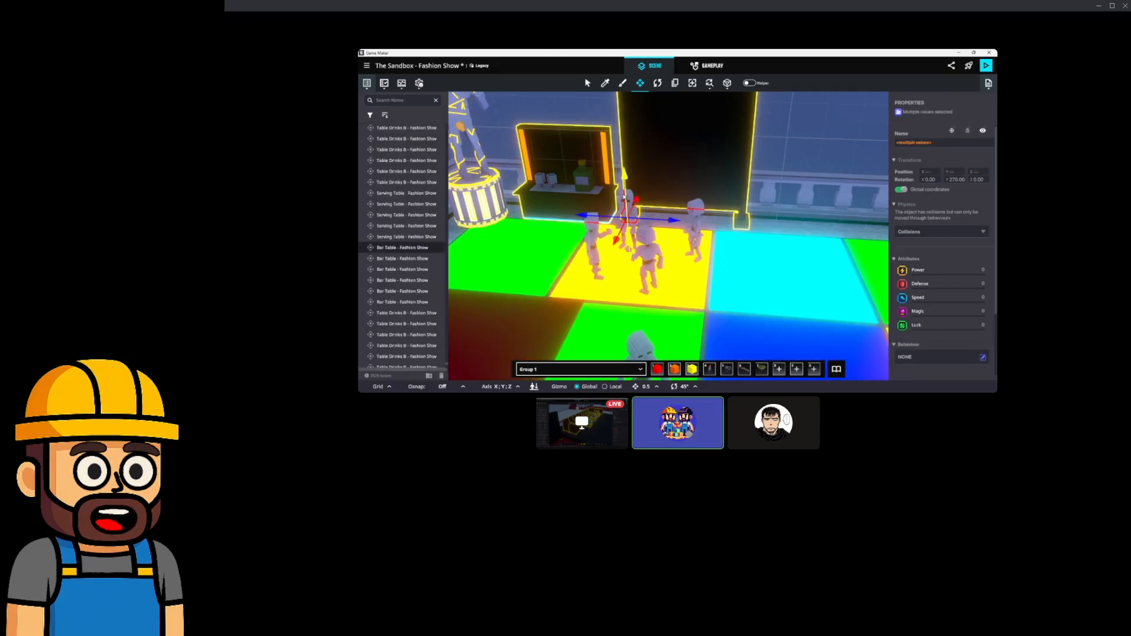
key("ctrl+d")
left_click_drag(636, 201, 916, 234)
middle_click_drag(877, 238, 815, 259)
mouse_move(816, 260)
right_mouse_down()
mouse_move(712, 247)
mouse_move(804, 261)
right_mouse_up()
scroll(804, 261, "down", 3)
middle_click_drag(804, 261, 743, 247)
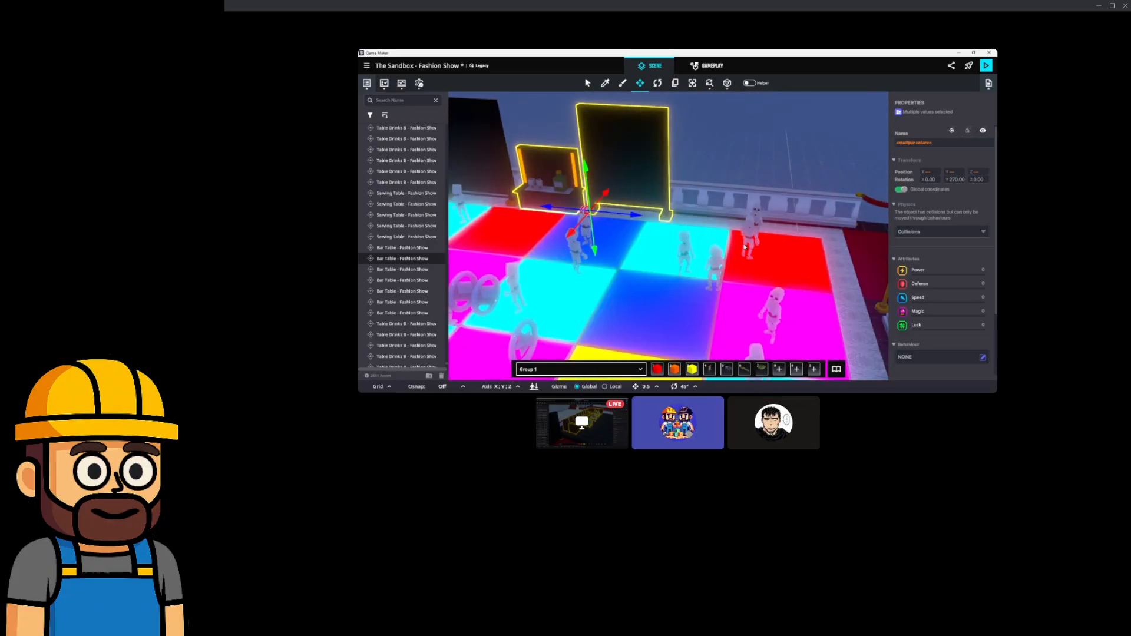
key("ctrl+d")
left_click_drag(606, 212, 765, 237)
scroll(729, 233, "down", 3)
middle_click_drag(729, 234, 795, 241)
right_click_drag(813, 259, 748, 264)
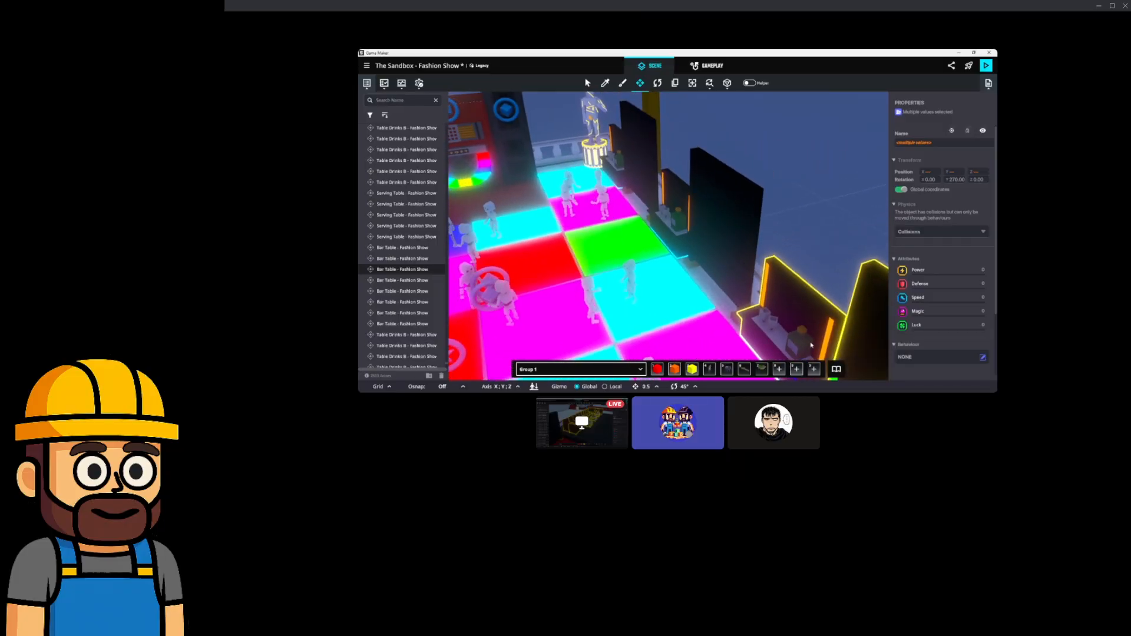
Pick the Serving Table asset from the library and return to the Move tool.
left_click(837, 369)
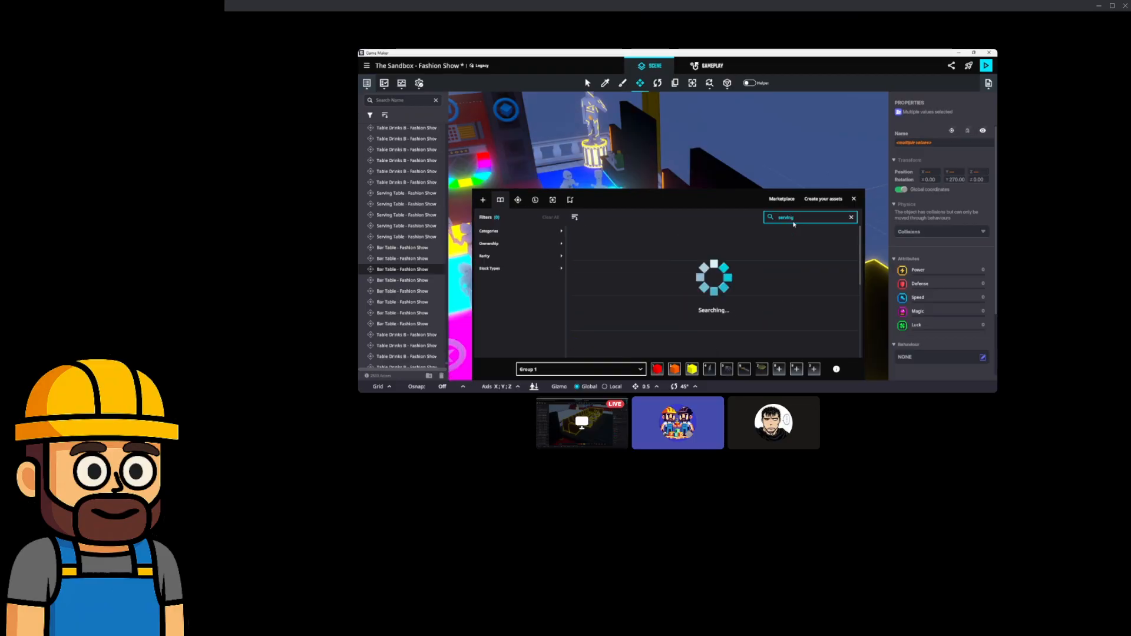
left_click(598, 239)
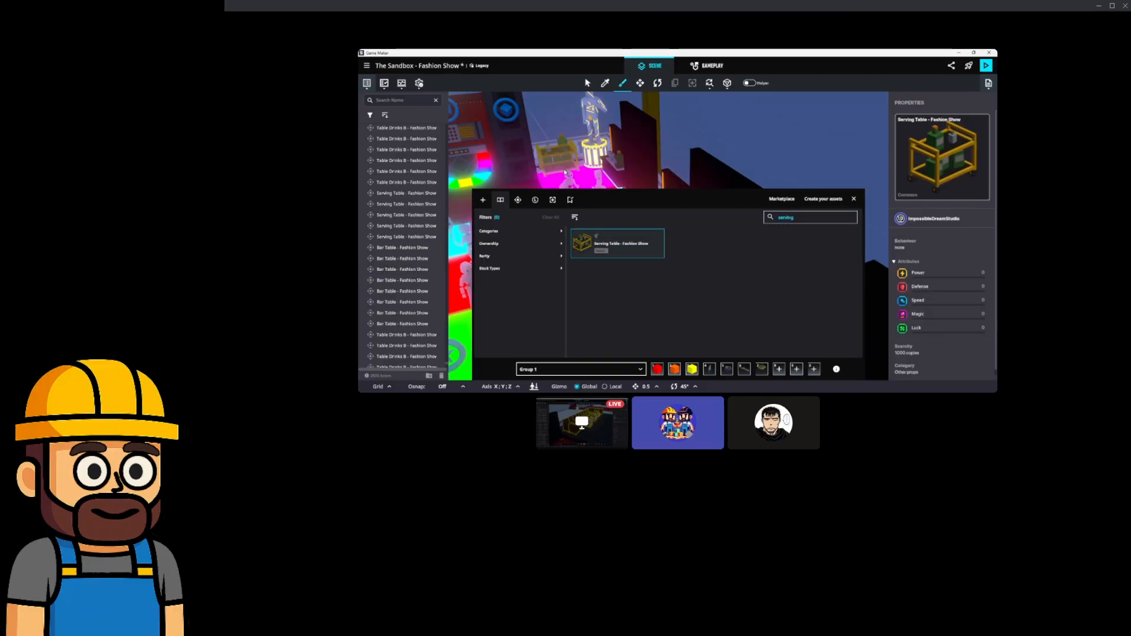
left_click(854, 198)
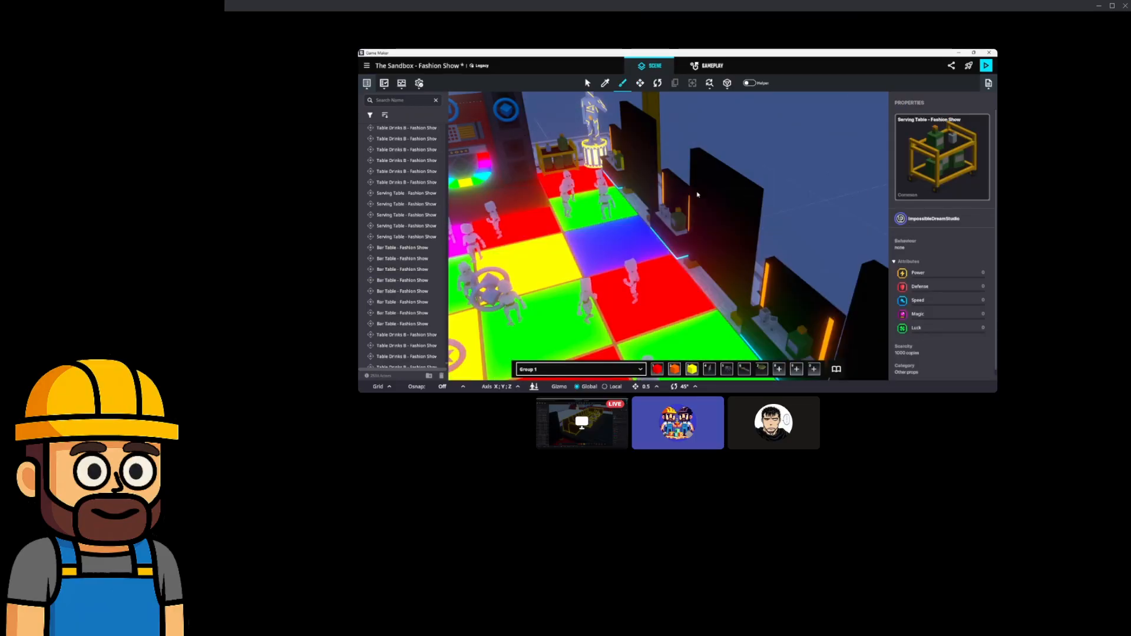
left_click(639, 83)
Multi-select the three dark wall panels and the two bar tables.
left_click(632, 141)
right_click_drag(634, 143, 686, 154)
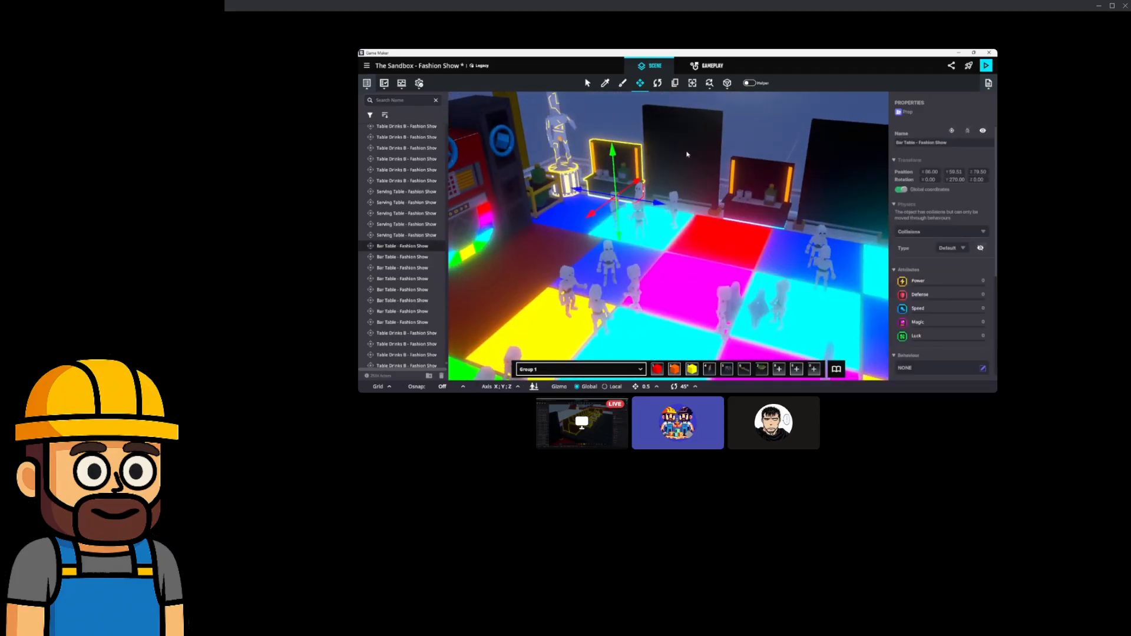
left_click(687, 154, "shift")
left_click(762, 187, "shift")
left_click(851, 192, "shift")
key("d")
left_click(825, 210, "shift")
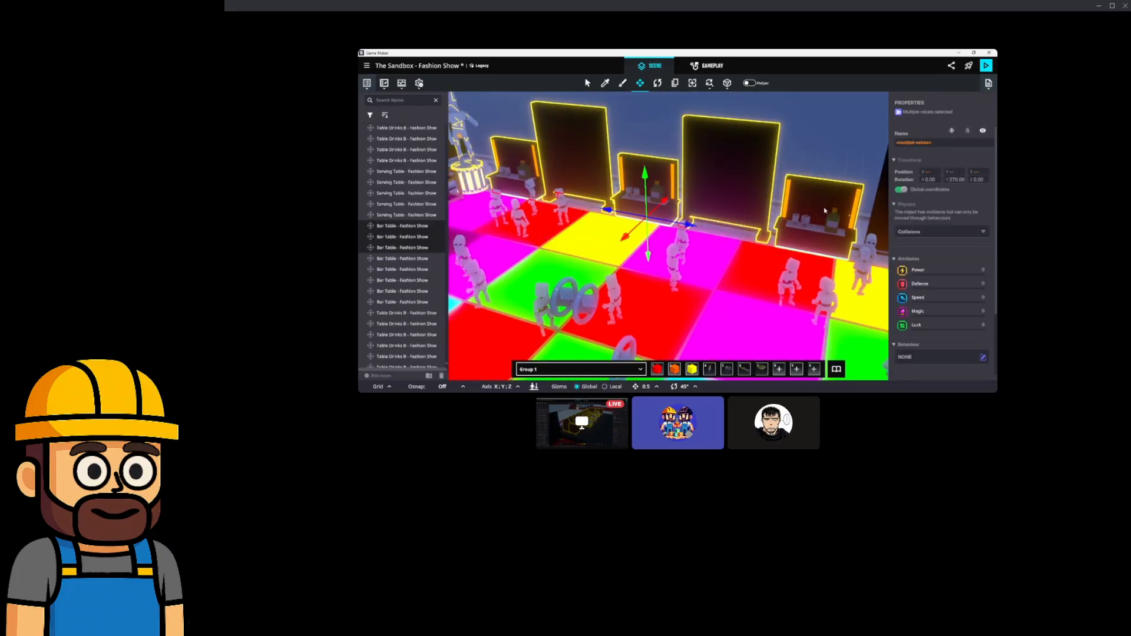
key("d")
left_click(792, 197, "shift")
key("s")
Duplicate the panels and bar tables, turn the copies 90° and move them across the dance floor.
key("ctrl+d")
left_click_drag(654, 221, 903, 212)
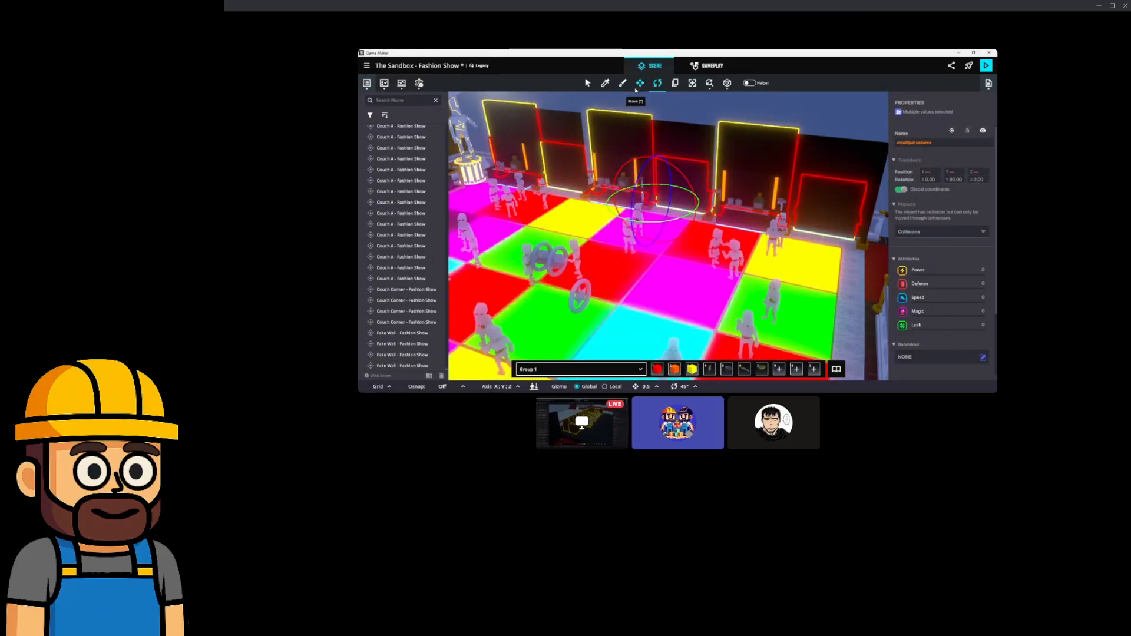
left_click(641, 84)
key("d")
key("s")
right_click_drag(719, 199, 803, 188)
key("s")
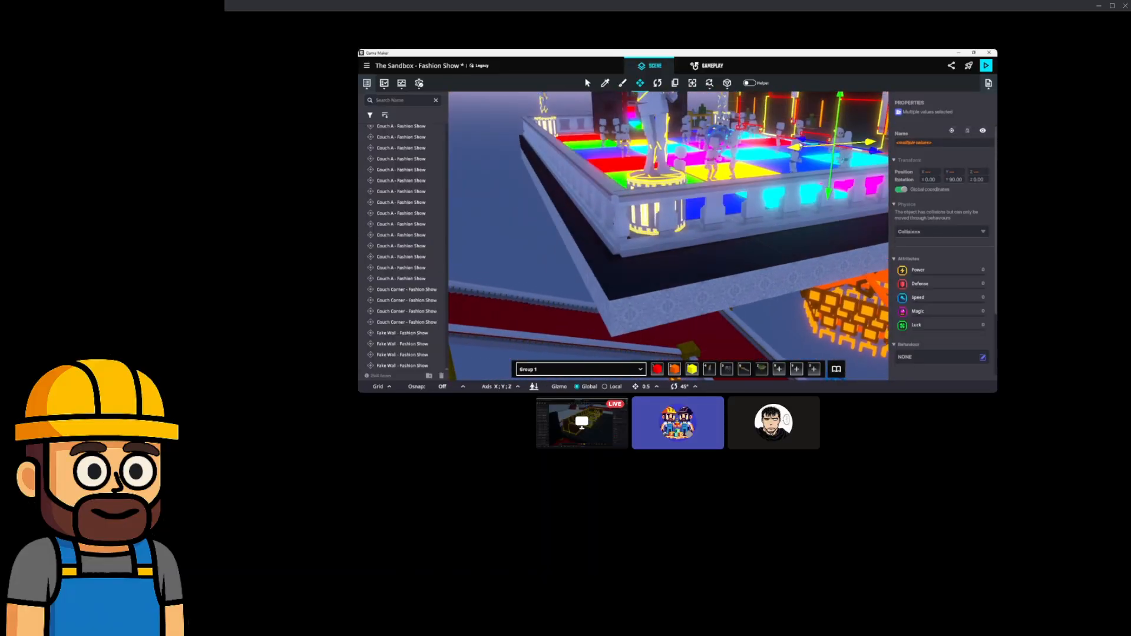
left_click_drag(764, 155, 580, 181)
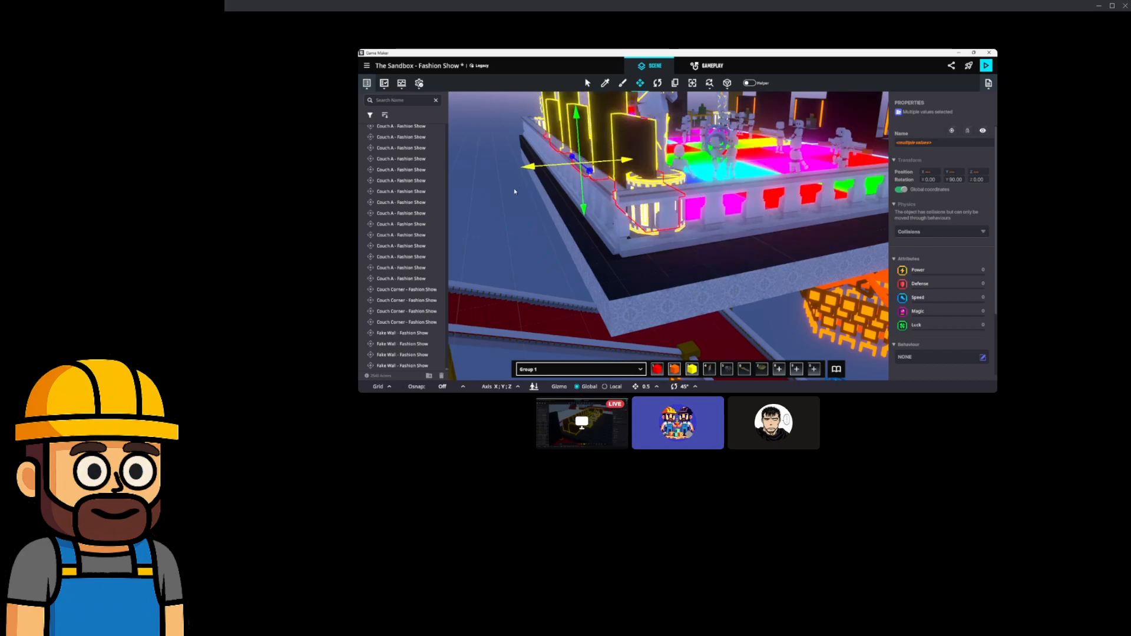
Slide the serving table by the jukebox left to X 72.00.
left_click_drag(500, 191, 727, 238, "alt")
key("w")
right_click_drag(728, 237, 659, 209)
key("w")
left_click(625, 179)
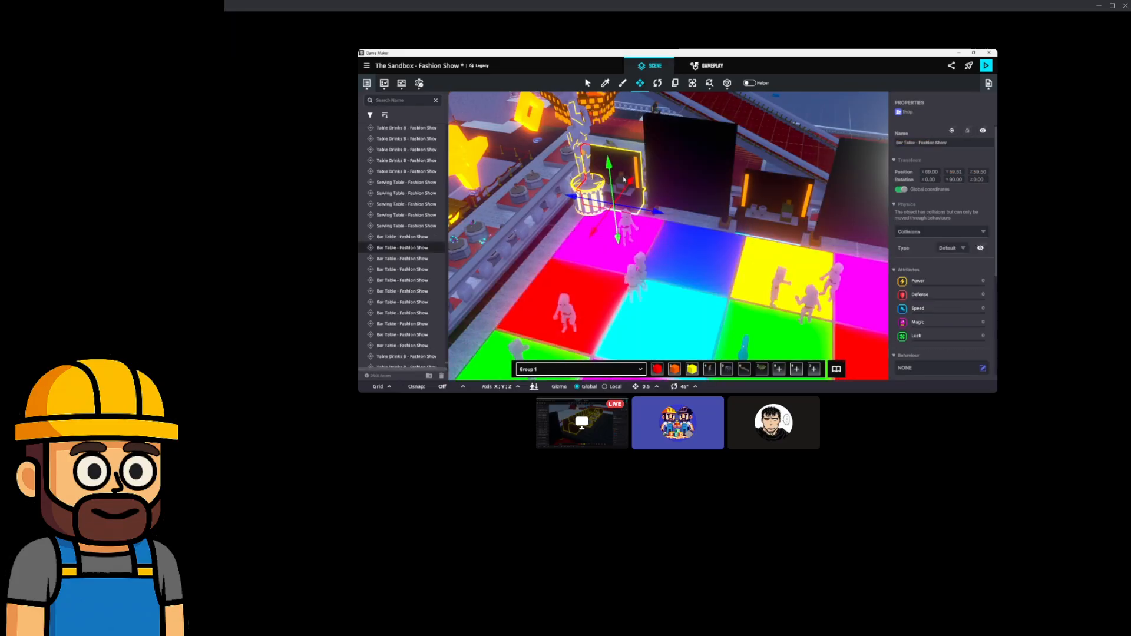
key("Escape")
key("a")
right_click_drag(623, 180, 699, 216)
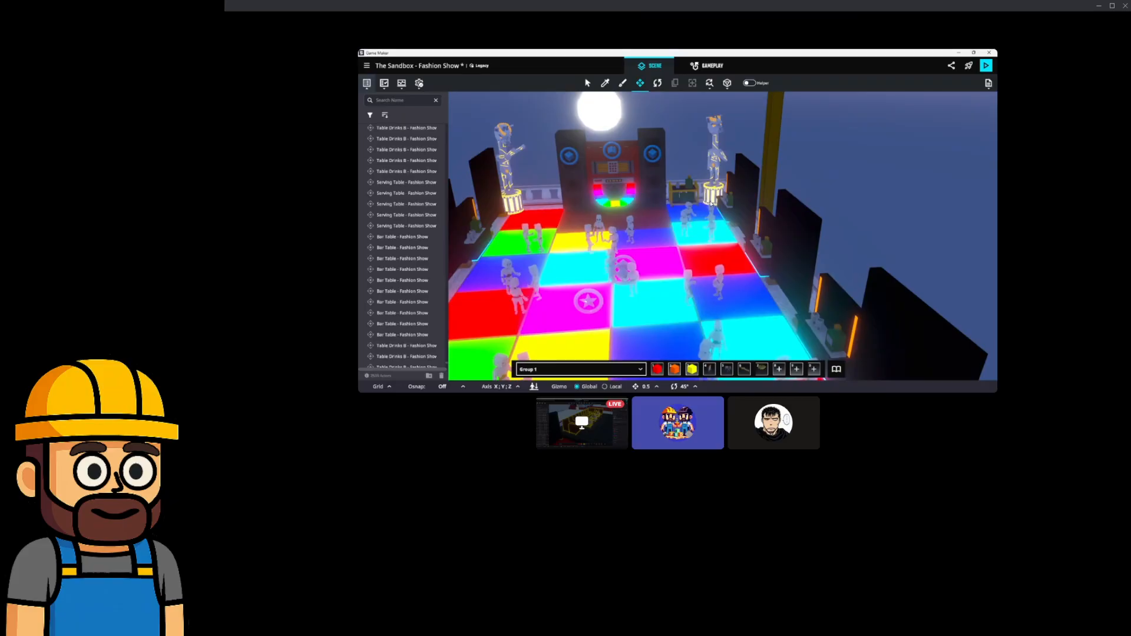
left_click(688, 194)
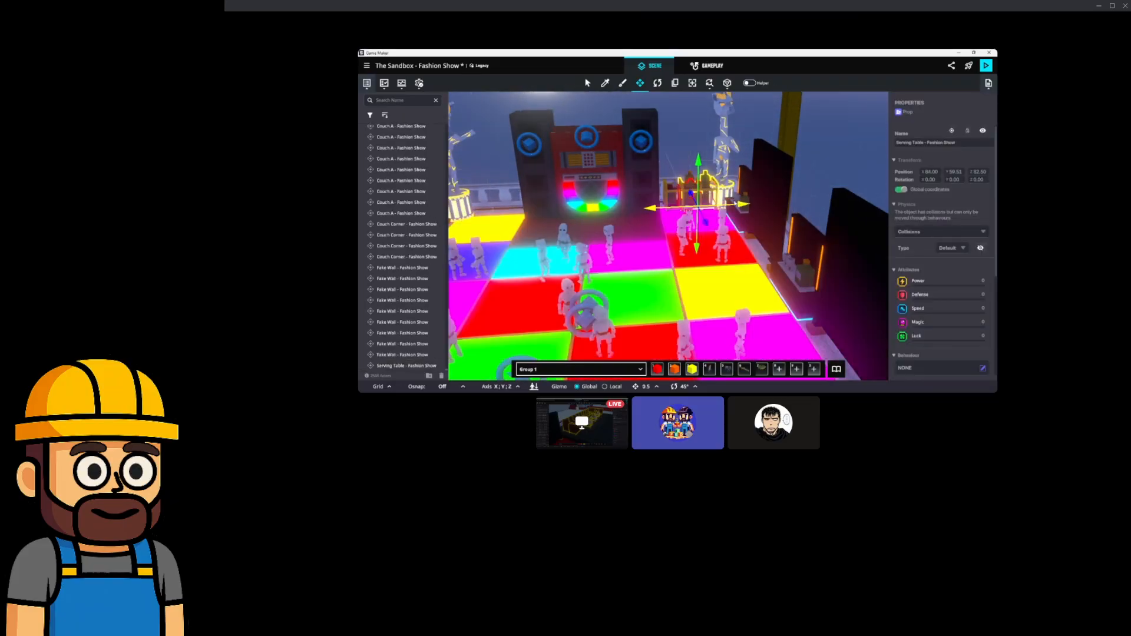
left_click_drag(606, 213, 543, 216)
Quarter-turn the dark bar table and move it back and left to X 7.00.
key("s")
right_click_drag(543, 216, 644, 271)
key("s")
key("w")
key("w")
left_click(527, 236)
key("d")
right_click_drag(530, 238, 654, 255)
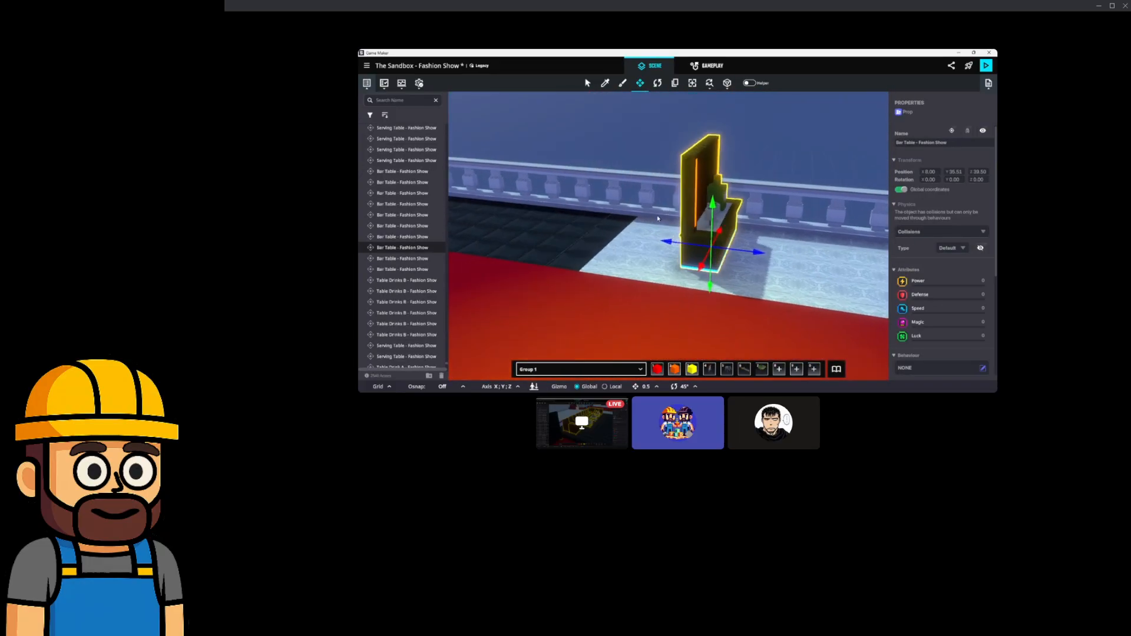
left_click_drag(726, 269, 631, 287)
right_click_drag(649, 115, 719, 227)
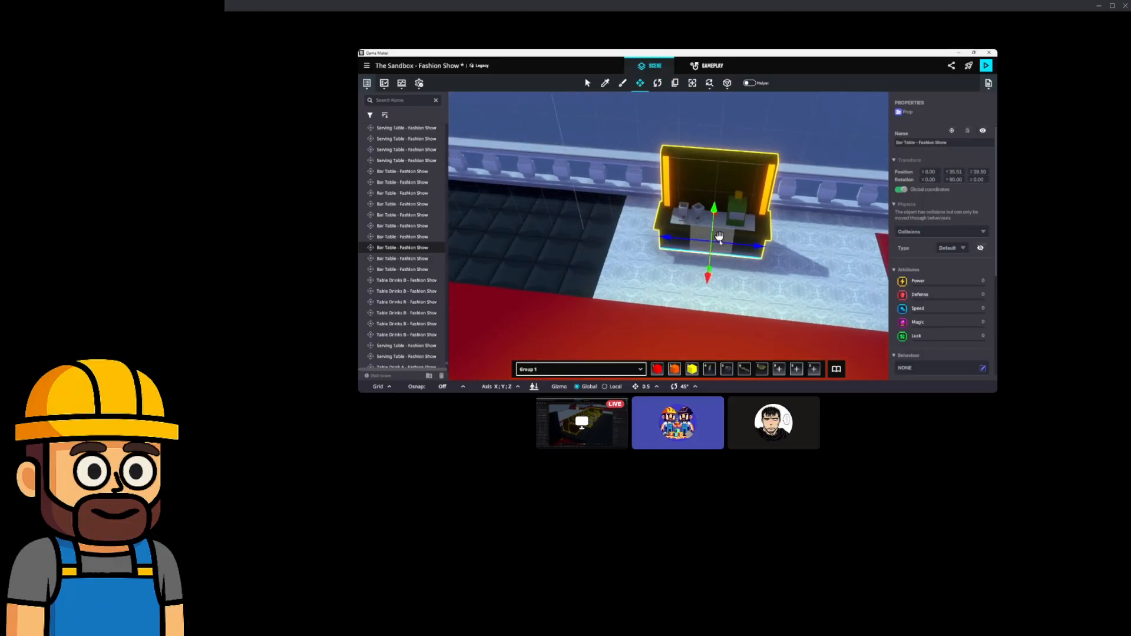
left_click_drag(722, 253, 675, 221)
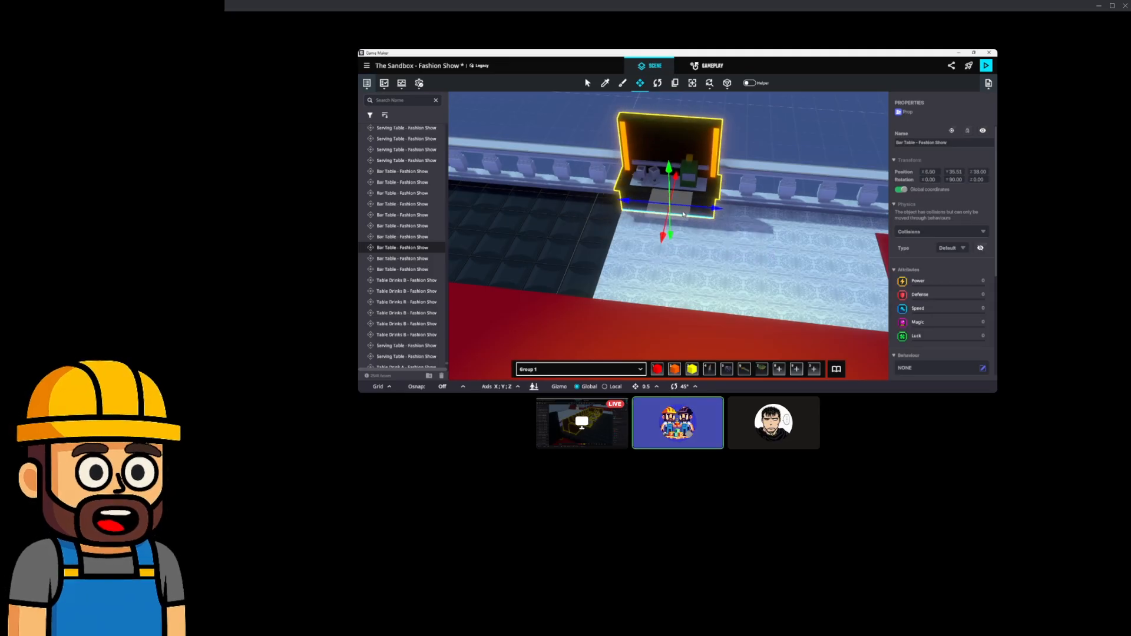
right_click_drag(774, 243, 741, 239)
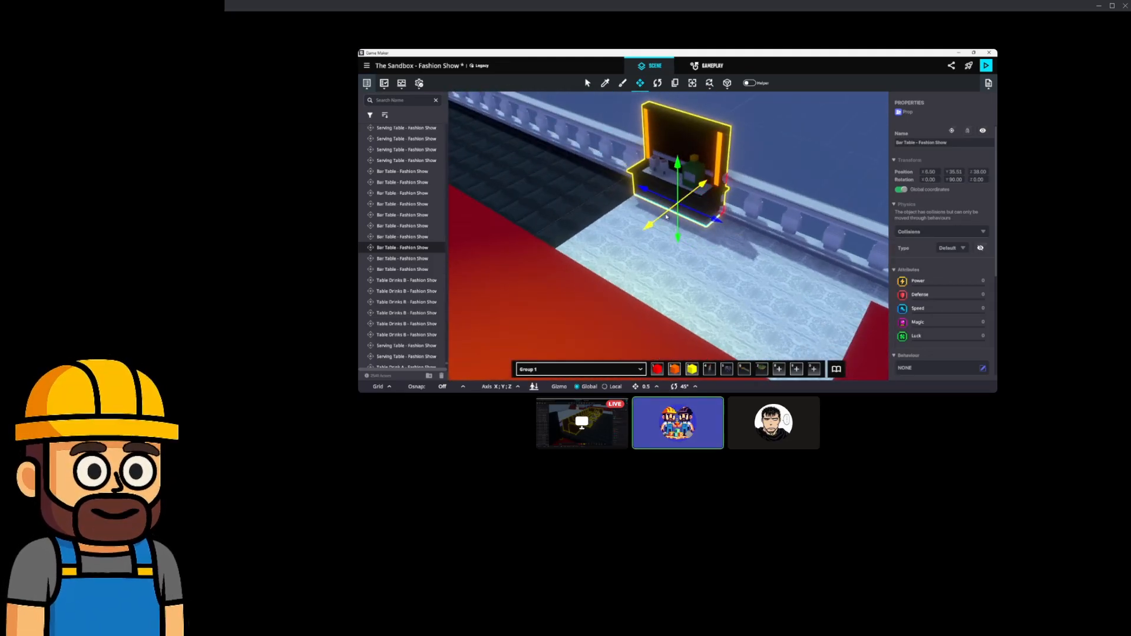
left_click_drag(668, 217, 655, 222)
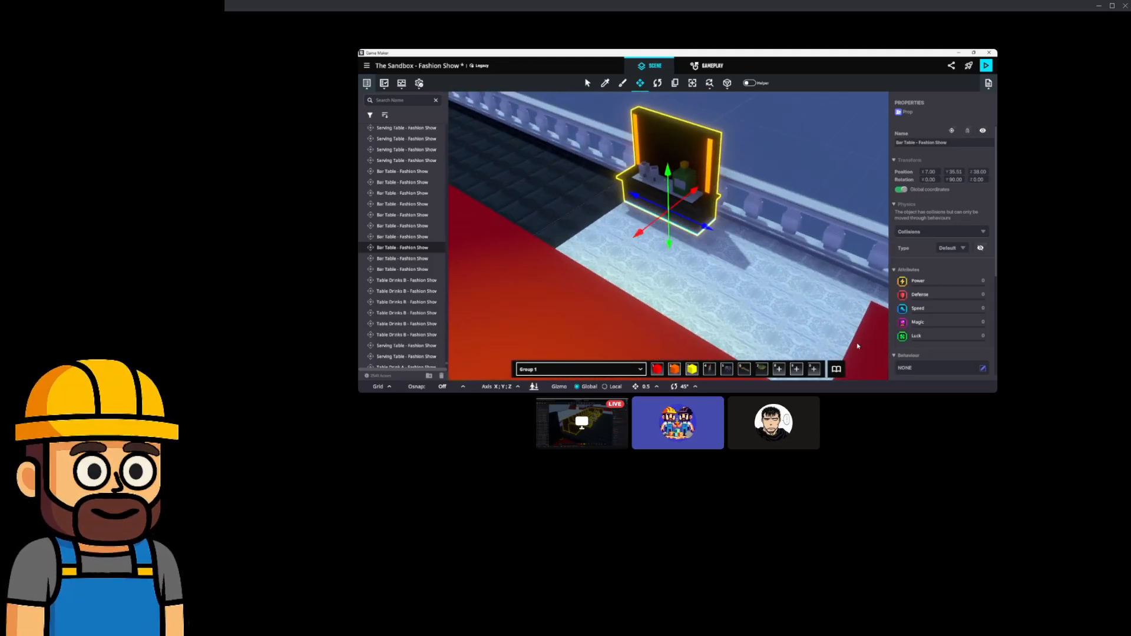
Place a Fake Wall - Fashion Show beside the bar table.
left_click(838, 371)
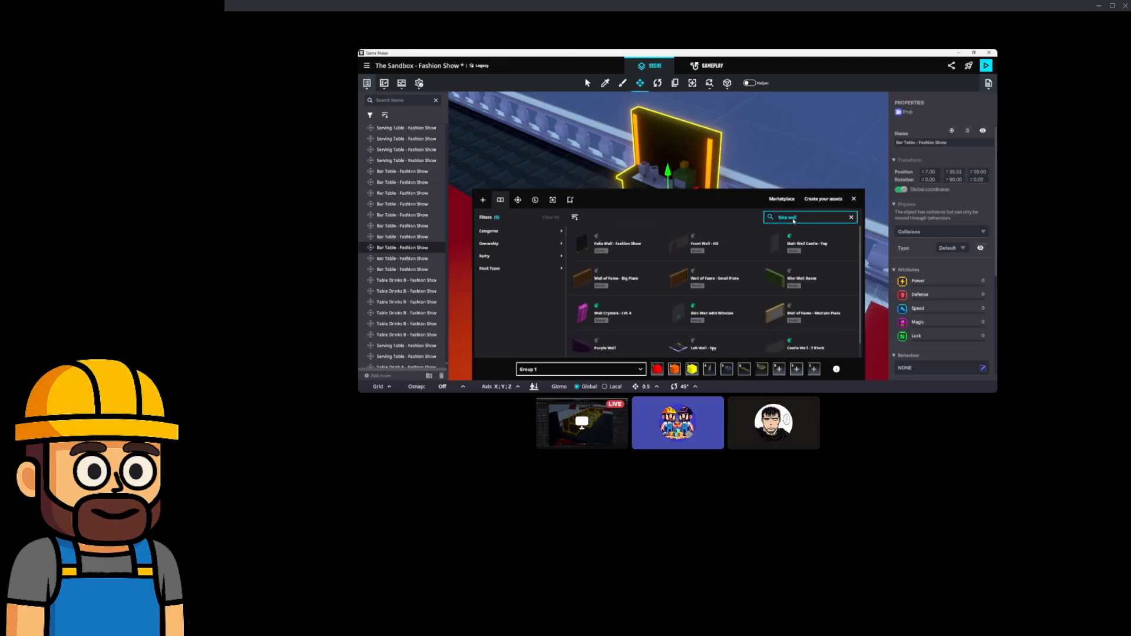
left_click(623, 254)
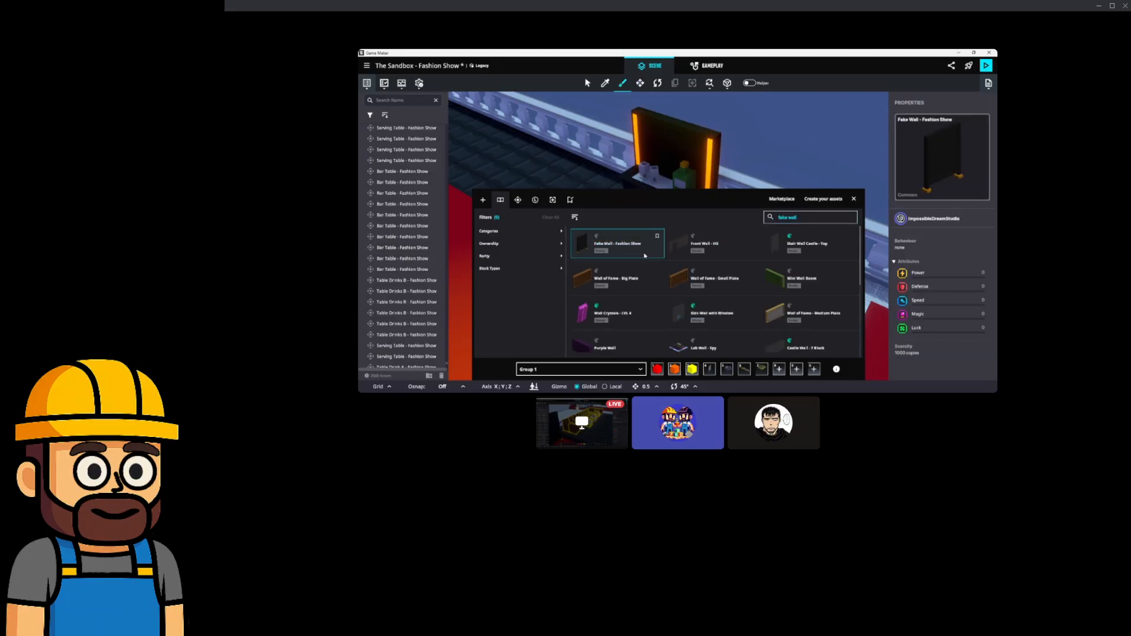
left_click(854, 199)
left_click(709, 271)
Turn the fake wall 90° and slide it alongside the bar table.
key("e")
left_click_drag(693, 288, 581, 295)
right_click_drag(615, 245, 696, 239)
left_click_drag(744, 284, 772, 241)
right_click_drag(802, 241, 705, 225)
left_click(657, 83)
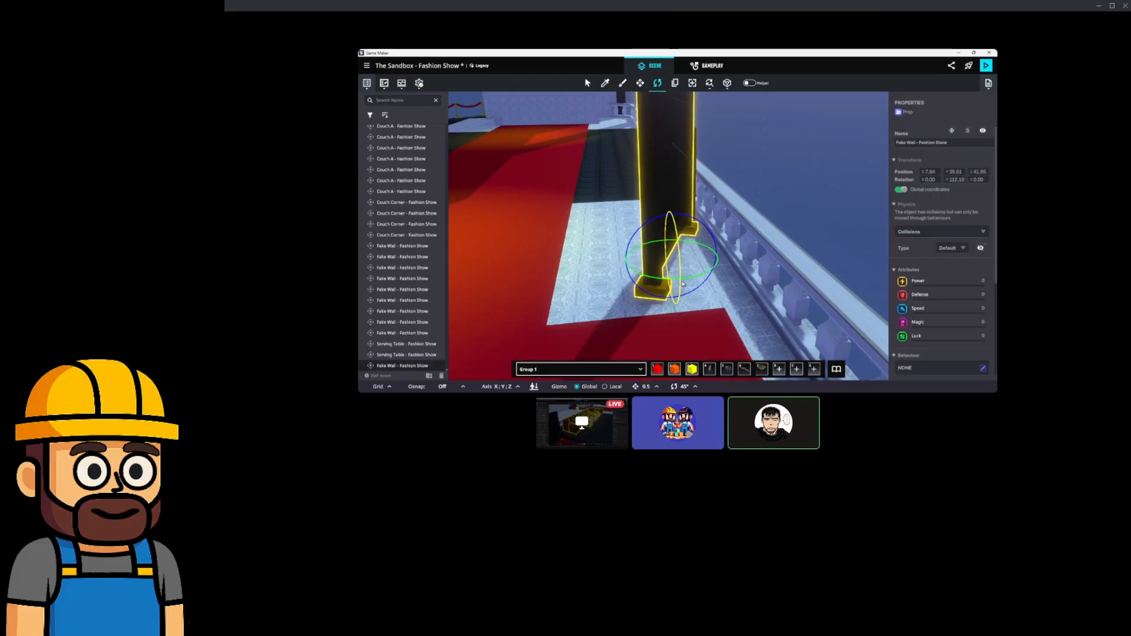
left_click_drag(692, 282, 712, 284)
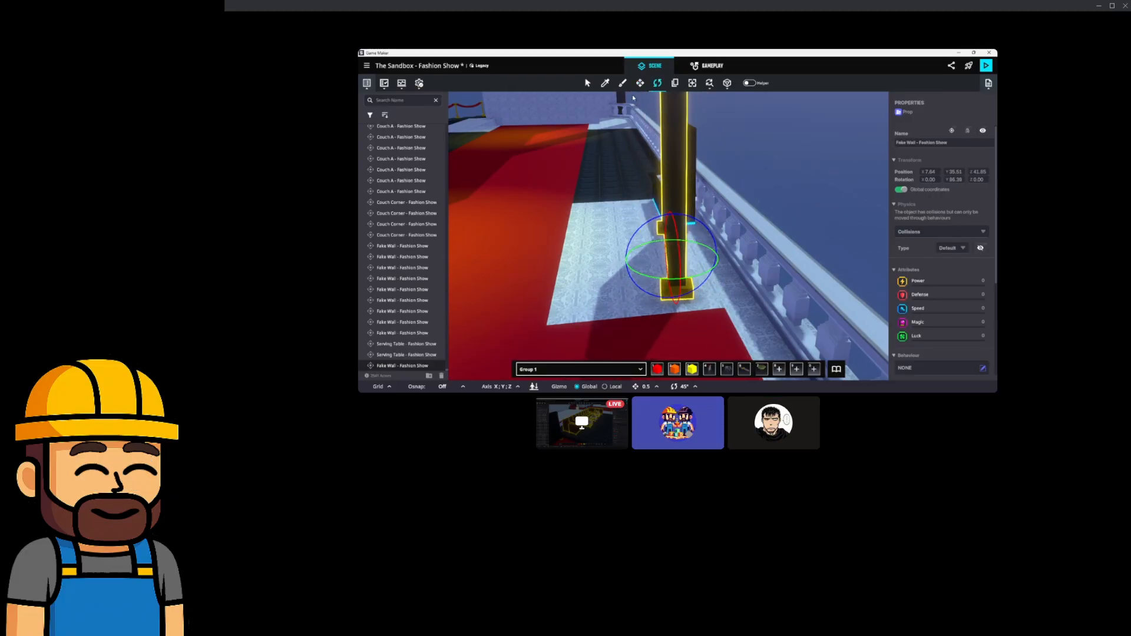
right_click_drag(641, 174, 710, 245)
left_click_drag(702, 258, 700, 237)
right_click_drag(690, 265, 722, 222)
scroll(725, 227, "down", 2)
right_click_drag(781, 278, 740, 278)
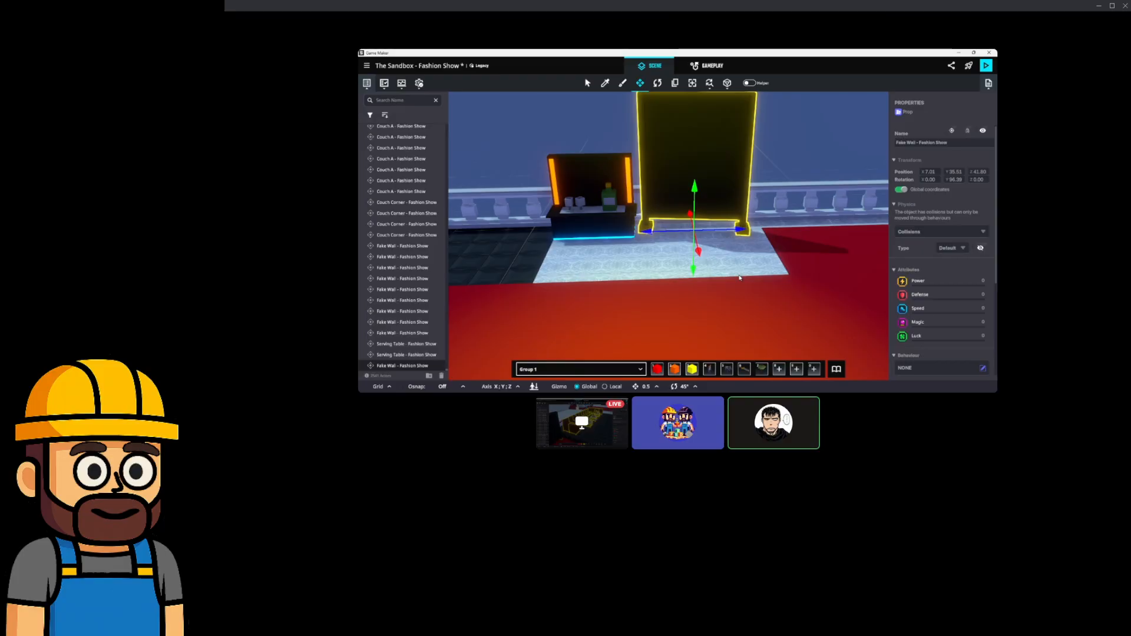
middle_click_drag(748, 247, 613, 252)
right_click_drag(634, 251, 705, 248)
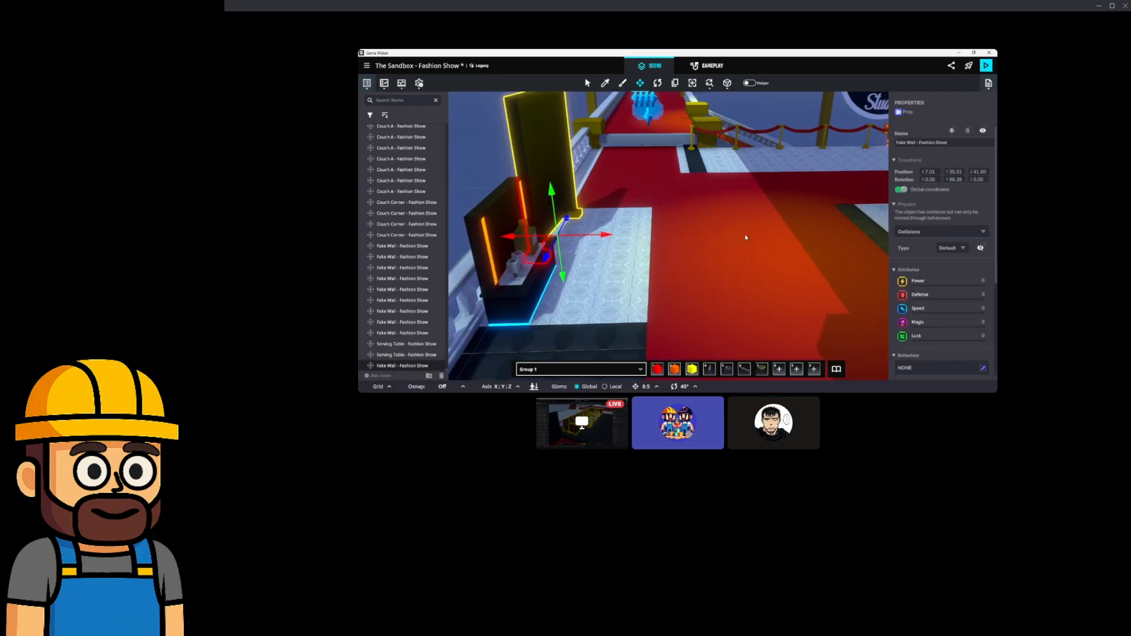
right_click_drag(787, 241, 751, 321)
scroll(677, 287, "up", 5)
scroll(678, 288, "down", 3)
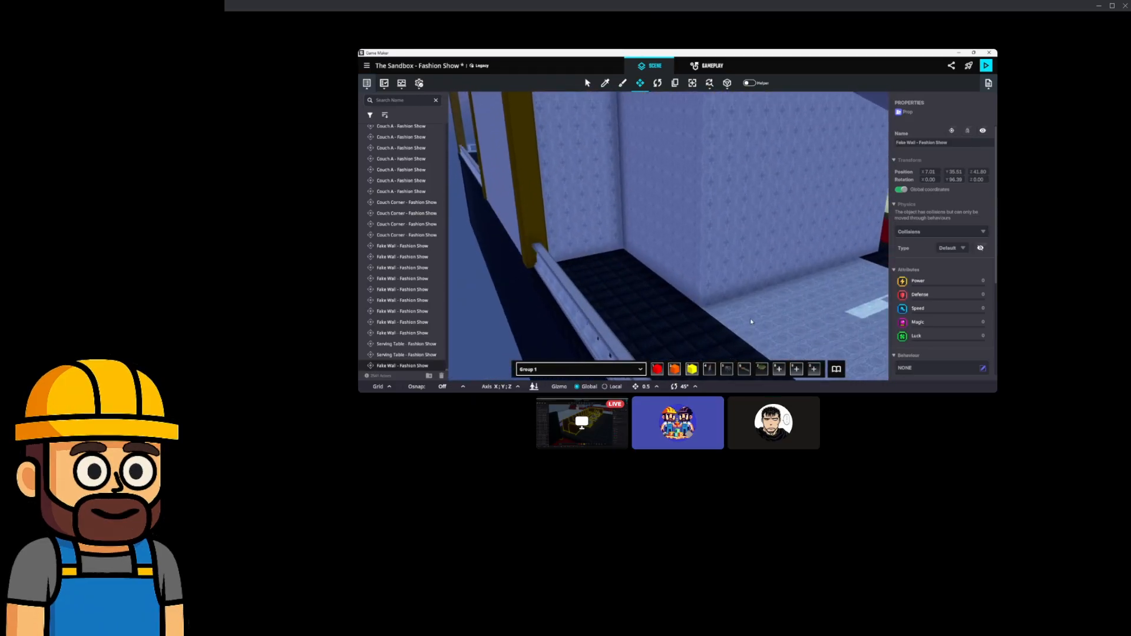
Place a black fake wall on the dark floor and adjust its rotation slightly.
left_click(838, 370)
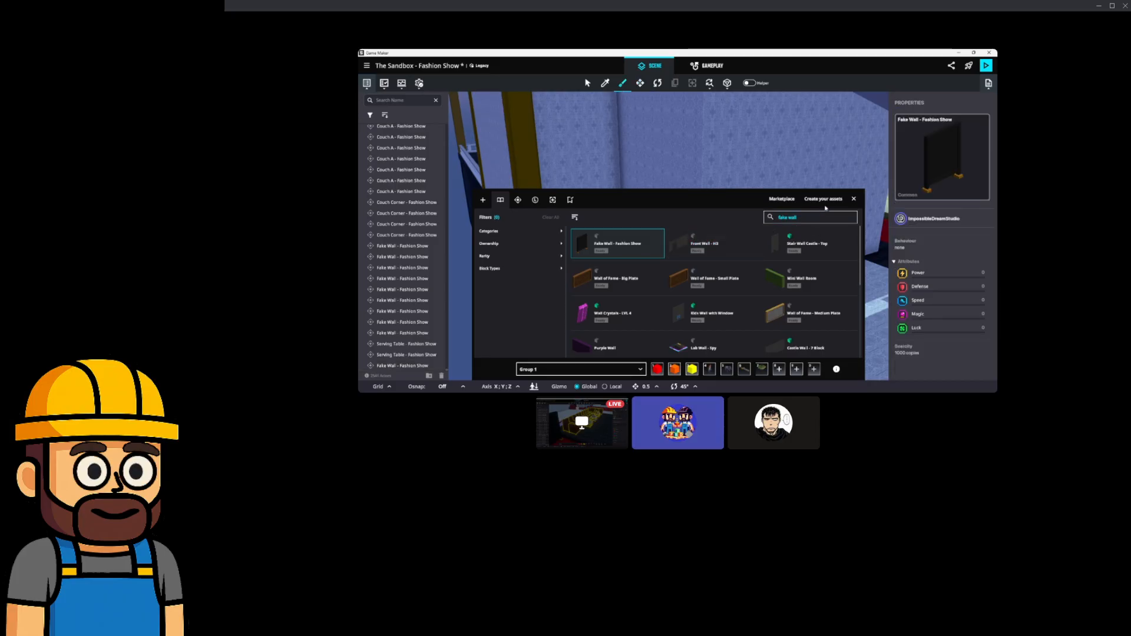
left_click(855, 199)
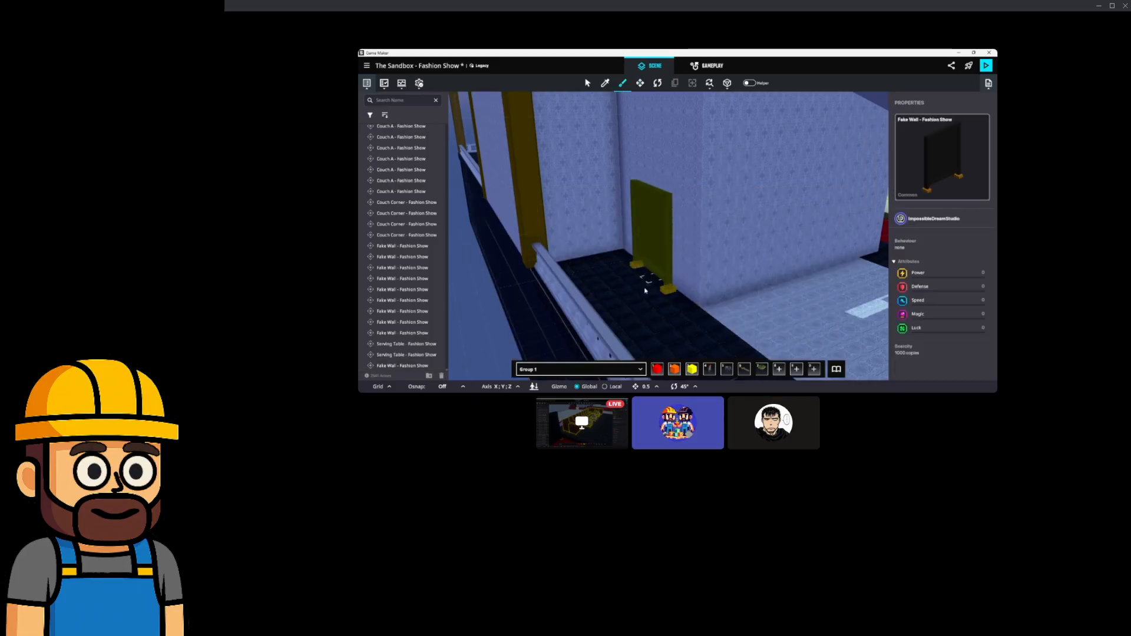
left_click(640, 322)
left_click(657, 83)
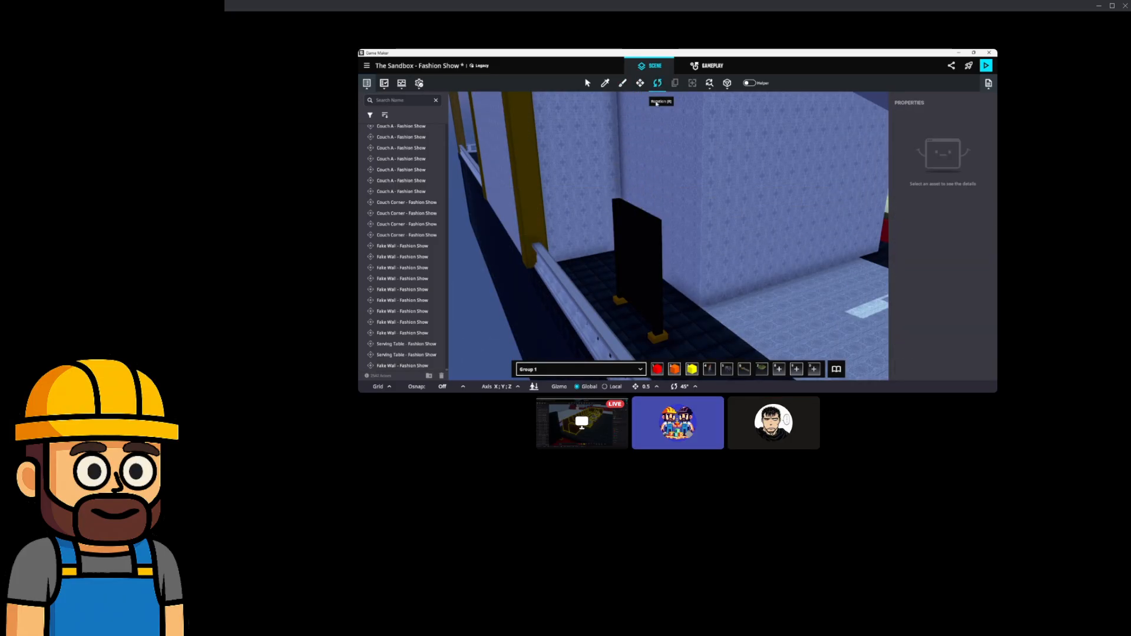
left_click(636, 265)
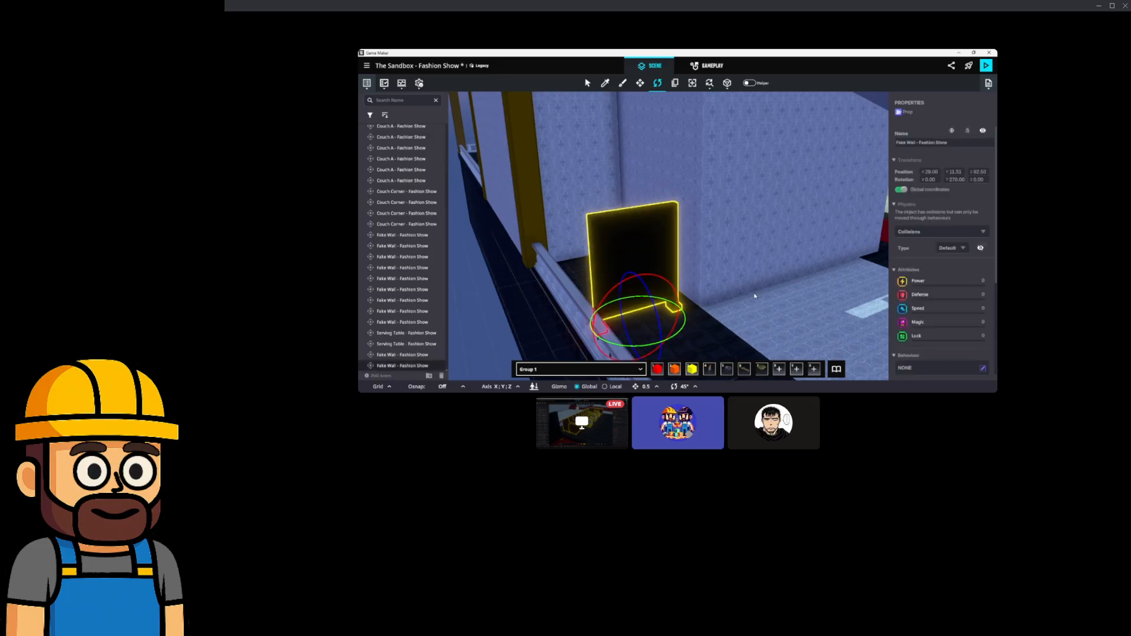
middle_click_drag(755, 295, 698, 298)
right_click_drag(592, 189, 616, 216)
left_click_drag(609, 261, 634, 279)
left_click(641, 84)
right_click_drag(629, 254, 760, 265)
Search the library for 'seguing' and place six Serving Table - Fashion Show props by the railing.
left_click(835, 370)
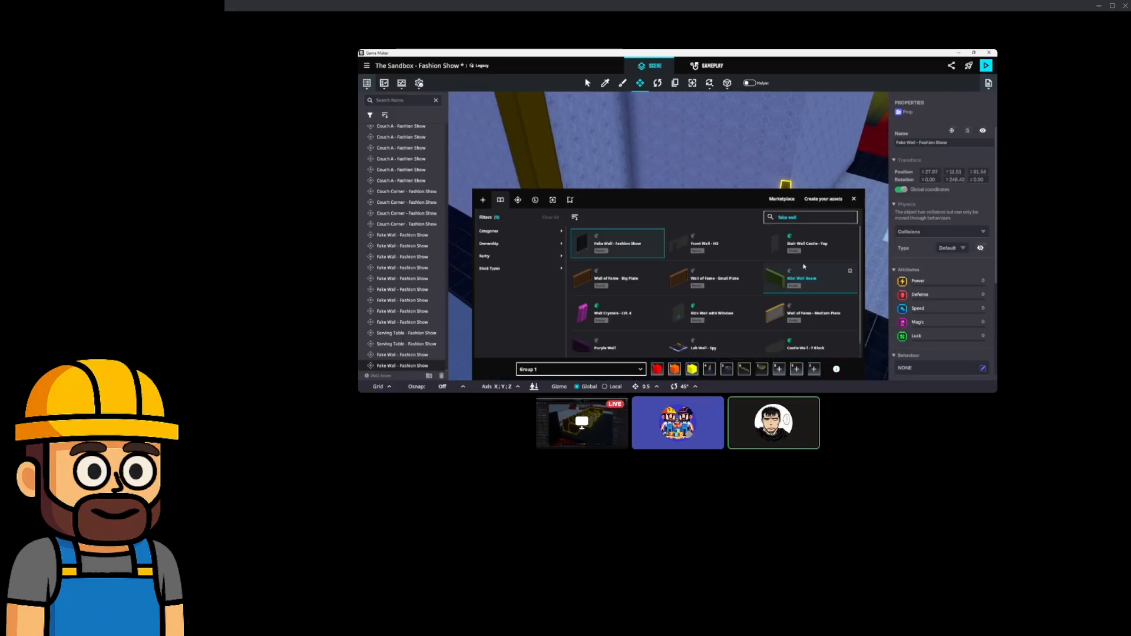
left_click(797, 221)
type("segu")
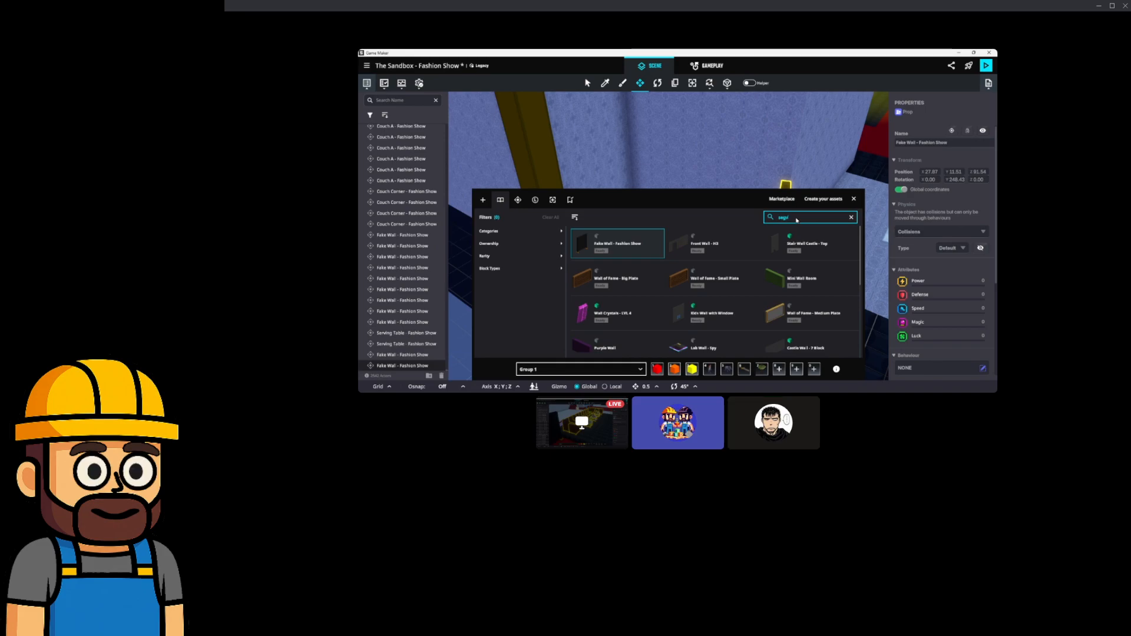
type("ing")
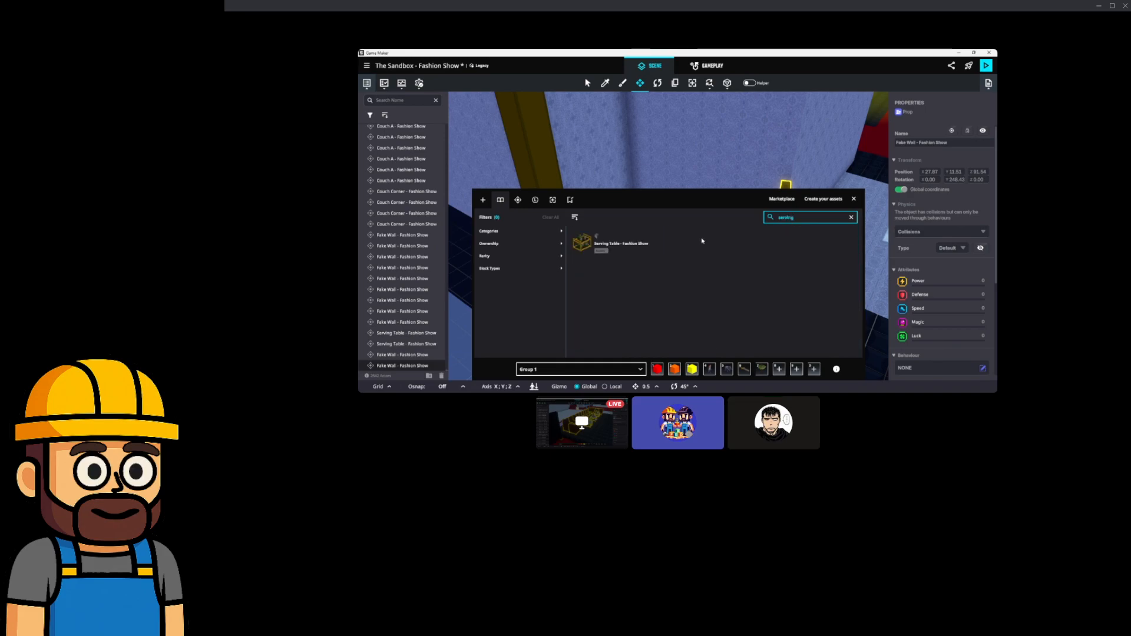
left_click(659, 250)
left_click(854, 200)
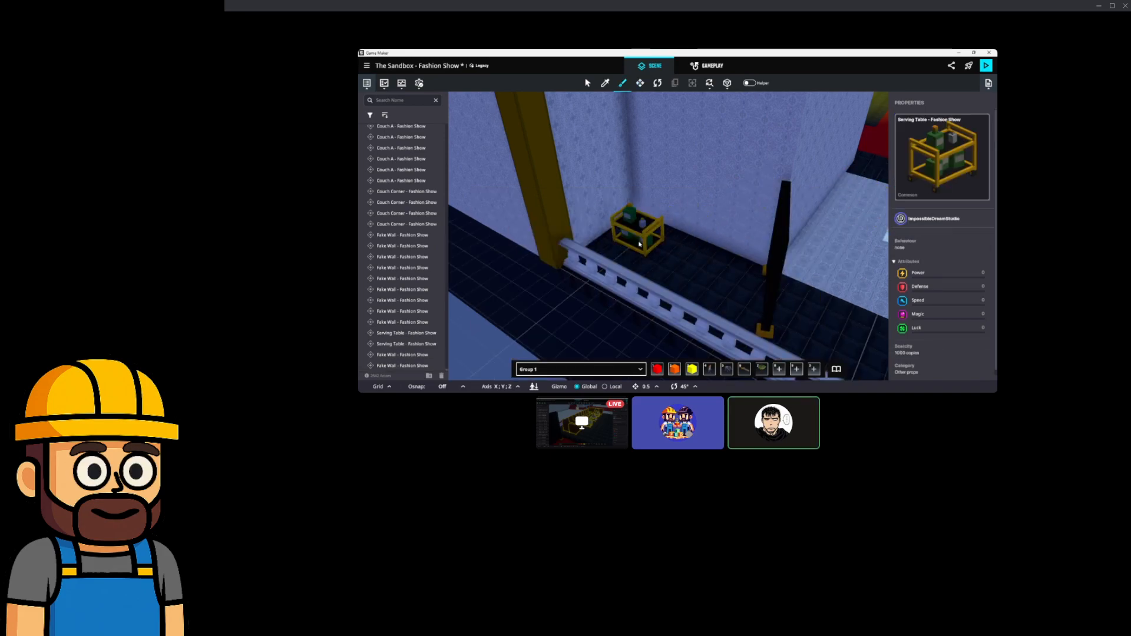
left_click(638, 240)
left_click(668, 255)
left_click(699, 242)
left_click(731, 291)
left_click(700, 299)
left_click(624, 270)
mouse_move(730, 291)
right_mouse_down()
mouse_move(664, 260)
mouse_move(747, 299)
right_mouse_up()
right_click_drag(596, 224, 680, 211)
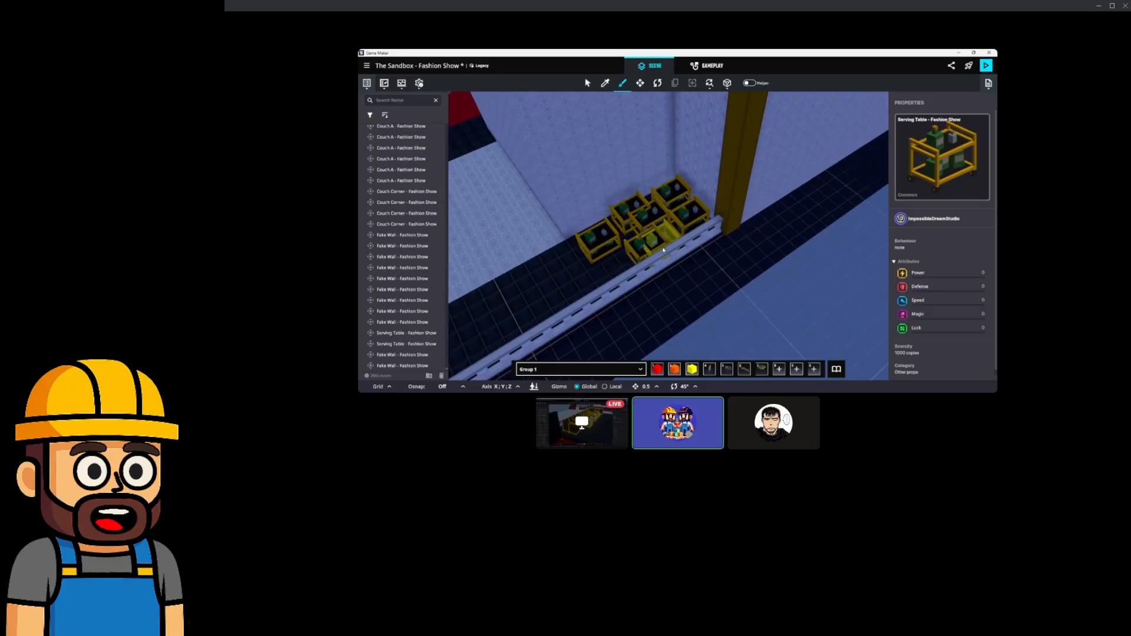
Drag the Fake Wall behind the railing along the runway to about X 66.6, Z 91.55.
left_click(639, 83)
mouse_move(654, 148)
right_mouse_down()
mouse_move(677, 188)
mouse_move(690, 183)
right_mouse_up()
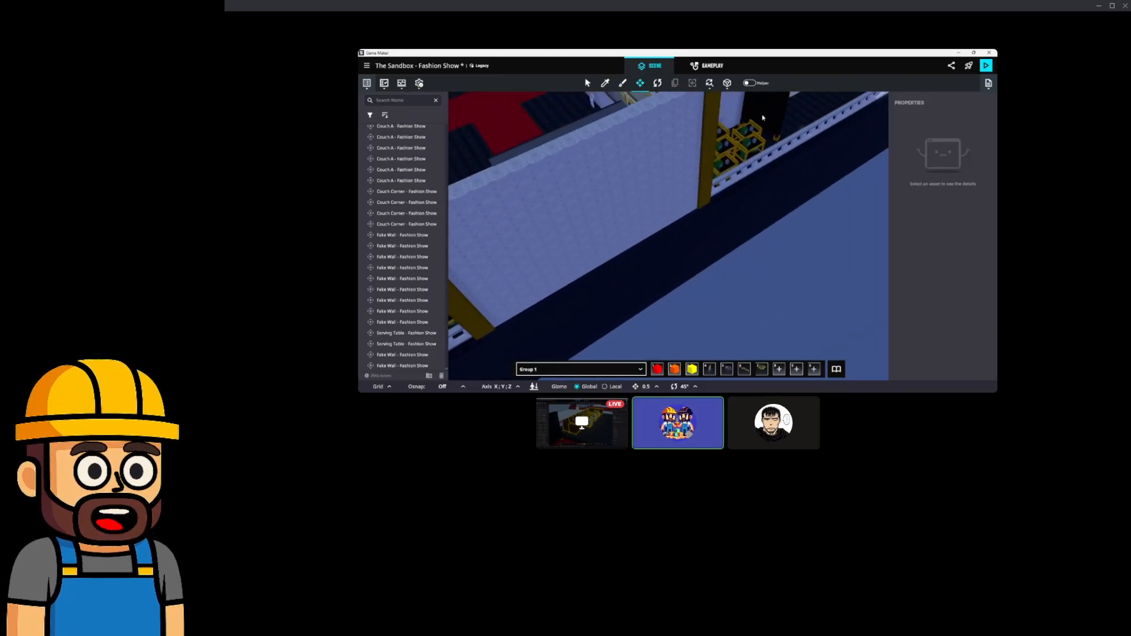
left_click(770, 129)
right_click_drag(773, 131, 781, 135)
left_click_drag(750, 139, 500, 276)
right_click_drag(507, 274, 754, 215)
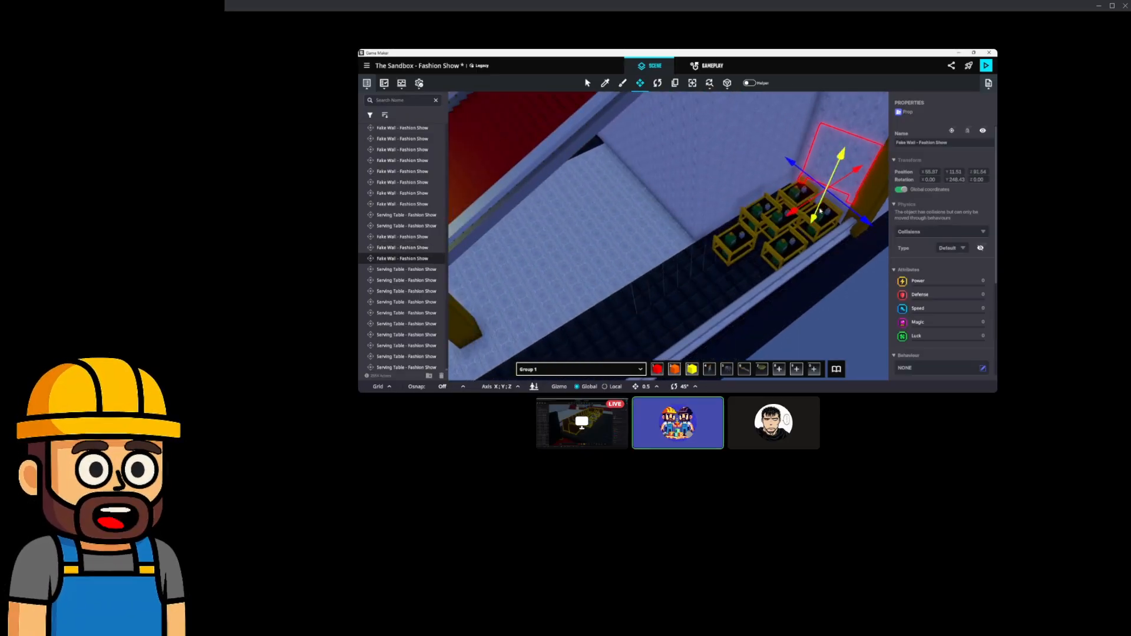
left_click_drag(813, 220, 717, 289)
right_click_drag(717, 289, 739, 270)
mouse_move(718, 276)
left_mouse_down()
mouse_move(702, 271)
mouse_move(713, 273)
left_mouse_up()
right_click_drag(713, 272, 730, 237)
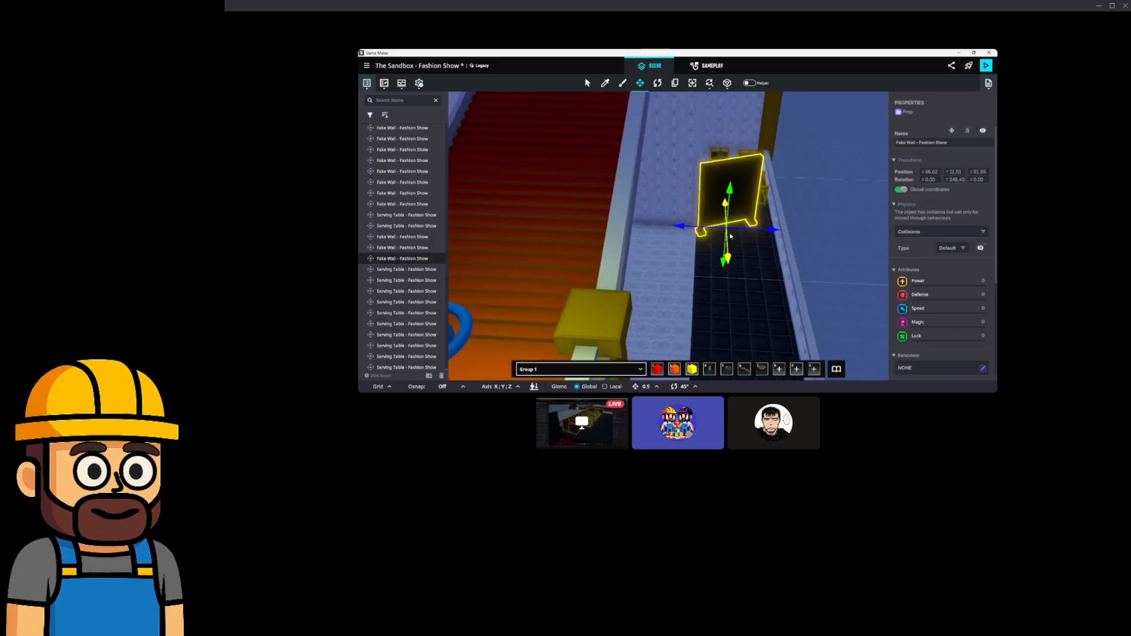
right_click_drag(715, 229, 693, 283)
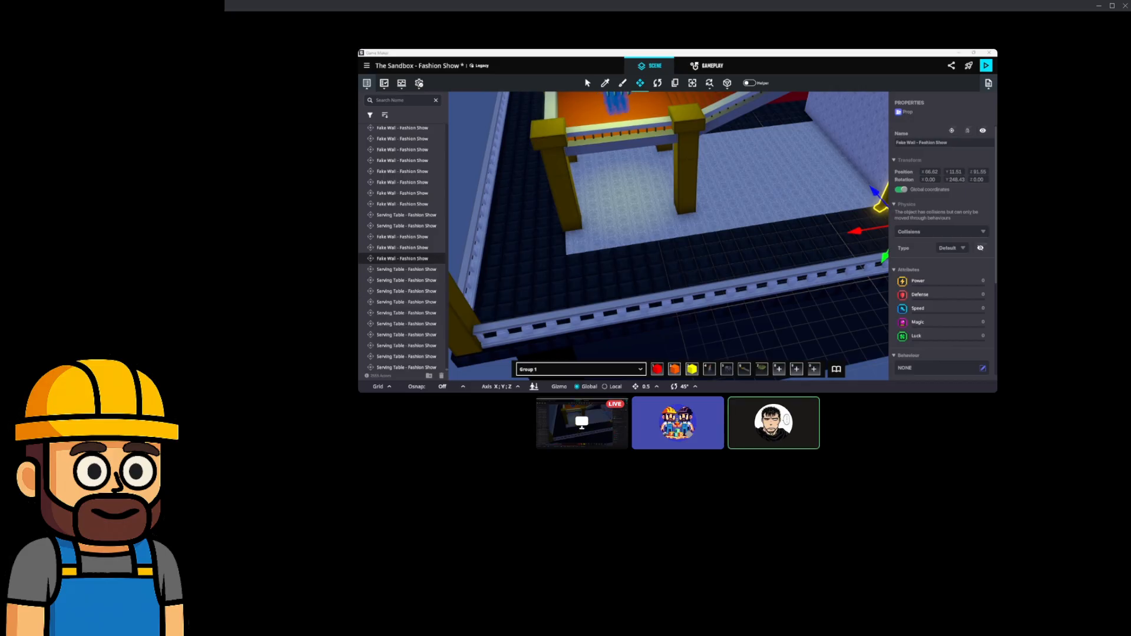
right_click_drag(692, 266, 655, 266)
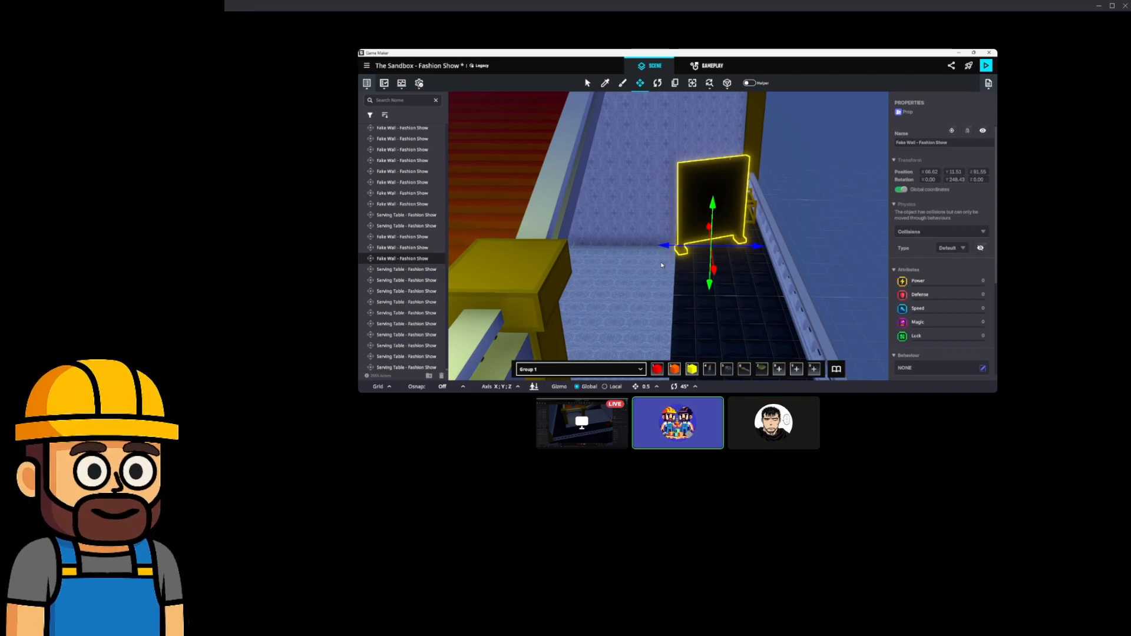
scroll(651, 284, "down", 5)
middle_click_drag(649, 281, 583, 270)
scroll(574, 273, "down", 4)
scroll(583, 273, "down", 4)
right_click_drag(583, 274, 632, 260)
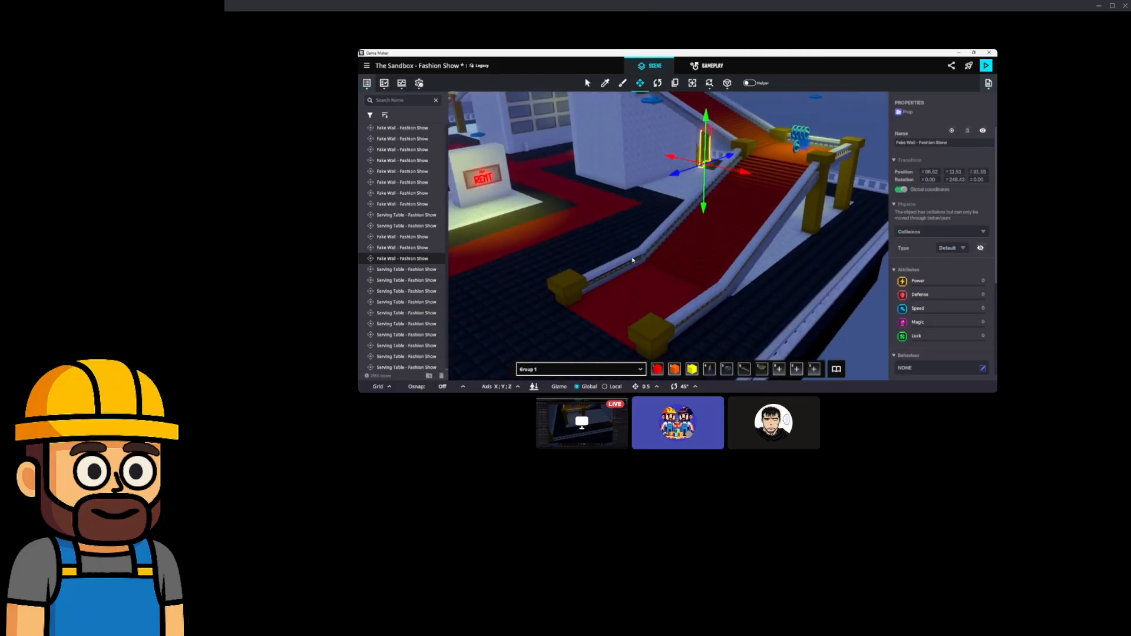
scroll(679, 267, "down", 5)
middle_click_drag(652, 267, 611, 288)
scroll(746, 248, "up", 5)
scroll(610, 288, "up", 4)
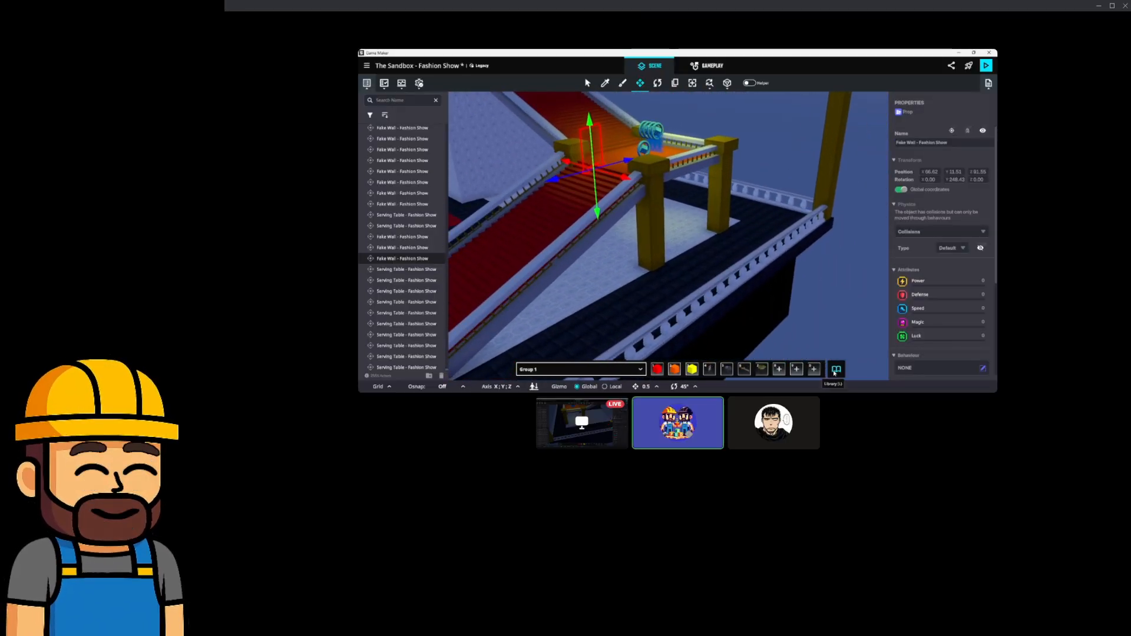
Place a Bar Table - Fashion Show from the library.
left_click(835, 369)
left_click(778, 222)
double_click(785, 221)
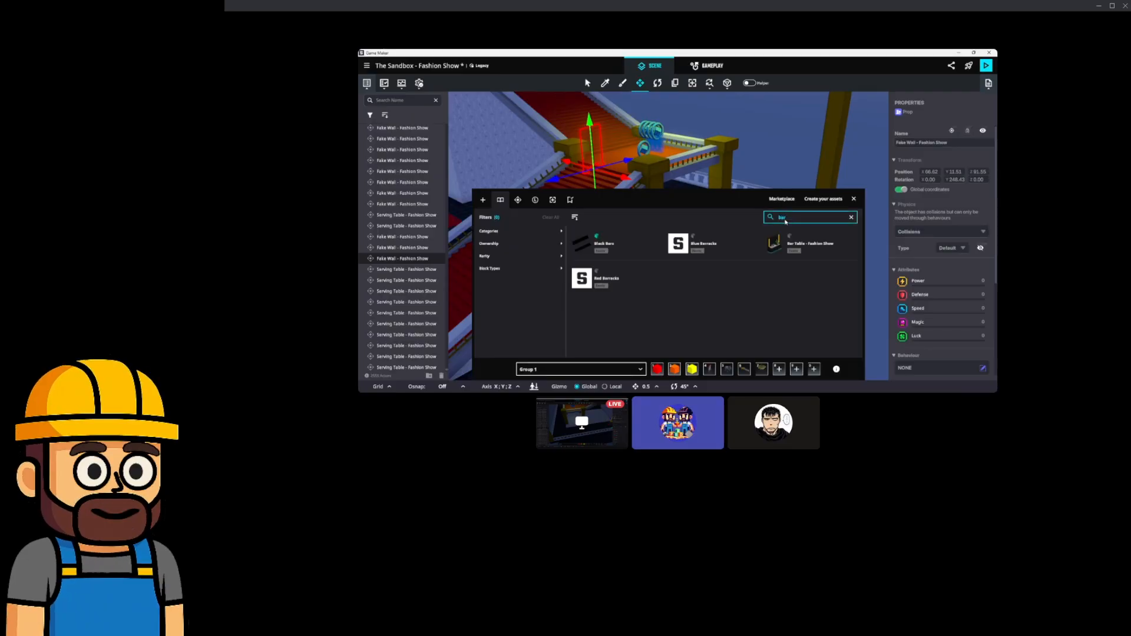
left_click(758, 248)
left_click(853, 199)
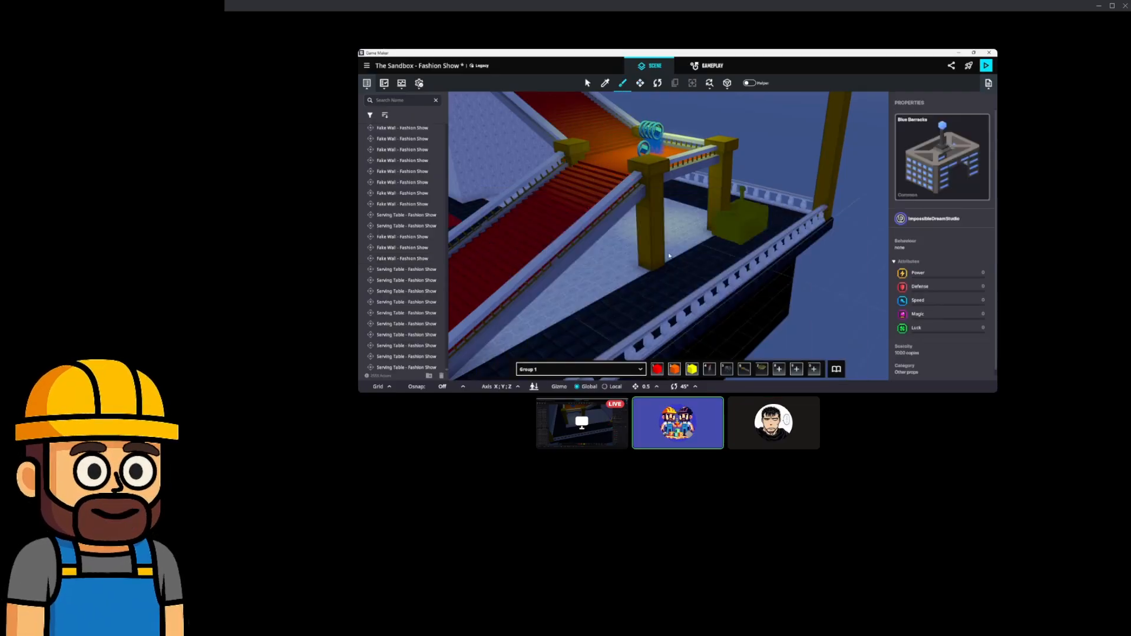
middle_click_drag(591, 294, 611, 277)
left_click(836, 369)
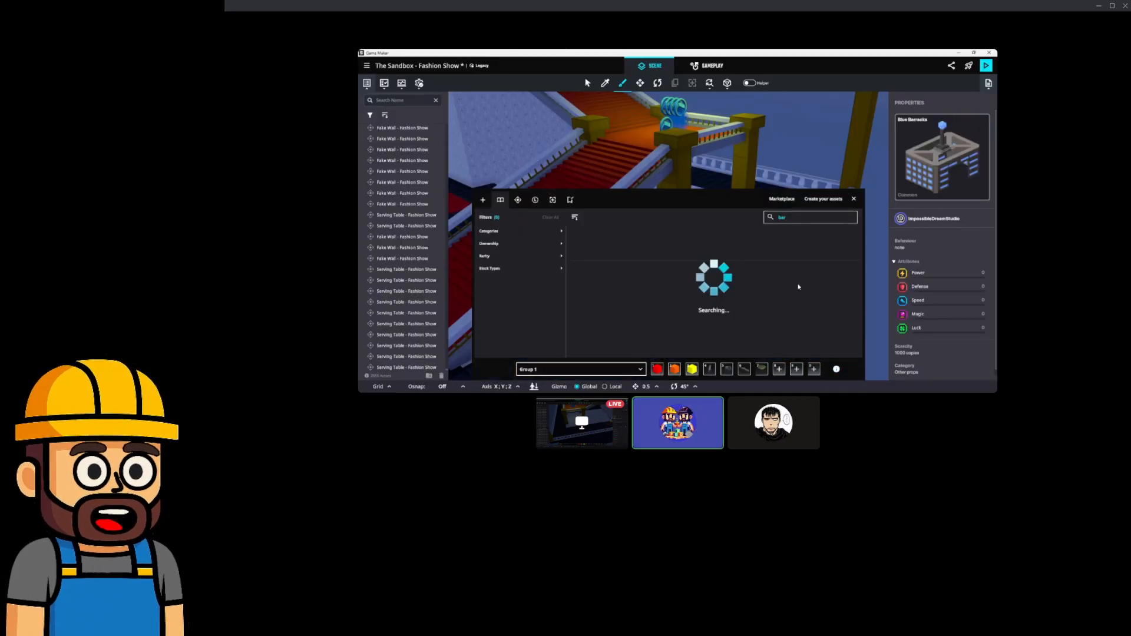
left_click(799, 251)
left_click(853, 199)
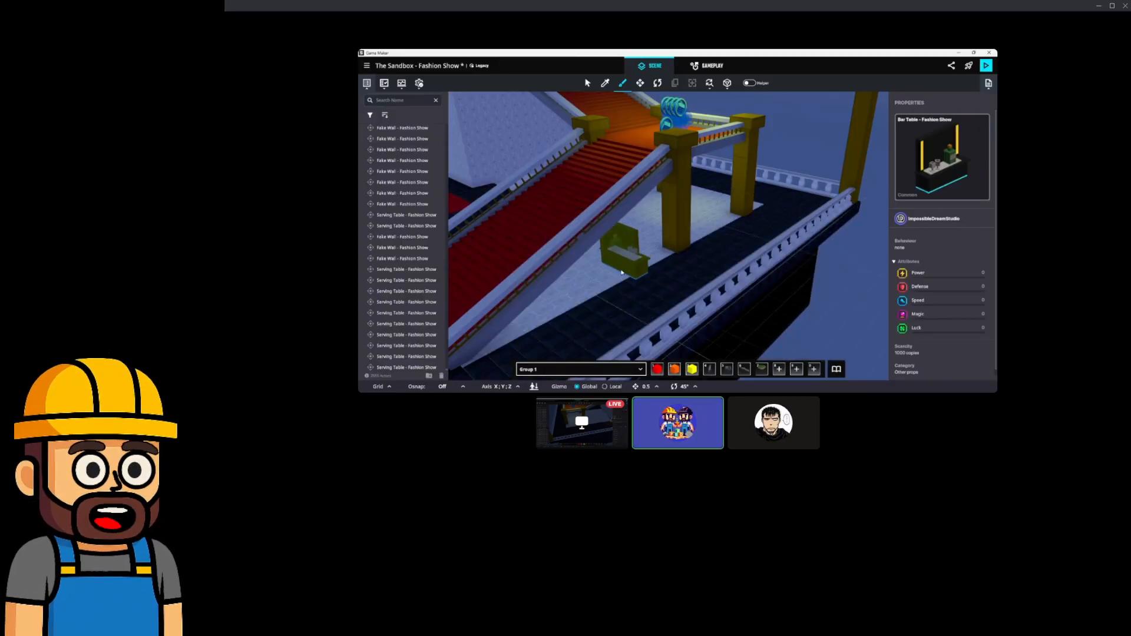
Turn the Bar Table 90° and move it clear of its neighbour.
left_click(660, 85)
left_click(605, 267)
right_click_drag(674, 291, 618, 298)
scroll(618, 299, "up", 3)
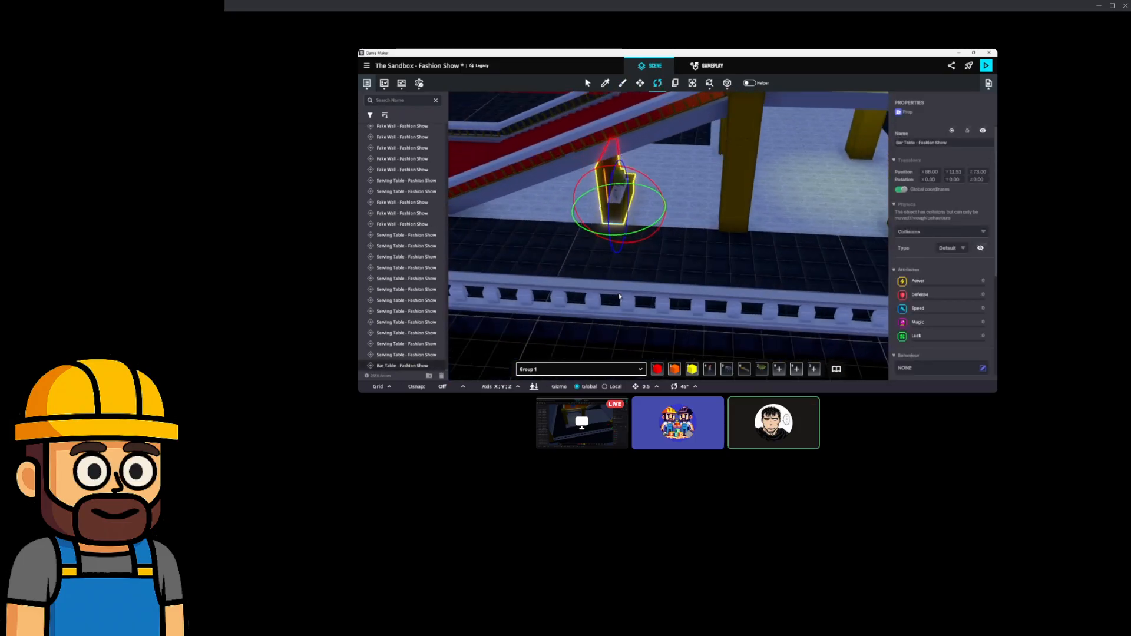
left_click_drag(607, 235, 539, 250)
left_click(640, 84)
scroll(586, 215, "up", 3)
middle_click_drag(581, 216, 591, 228)
left_click_drag(641, 238, 635, 259)
right_click_drag(636, 259, 660, 279)
left_click_drag(638, 263, 724, 300)
right_click_drag(712, 307, 733, 255)
Move both bar tables to the floor by the pillar and turn them to Y 270.
left_click(596, 261, "shift")
left_click_drag(754, 246, 587, 326)
left_click(656, 87)
left_click_drag(618, 286, 862, 315)
right_click_drag(862, 314, 752, 316)
left_click(640, 83)
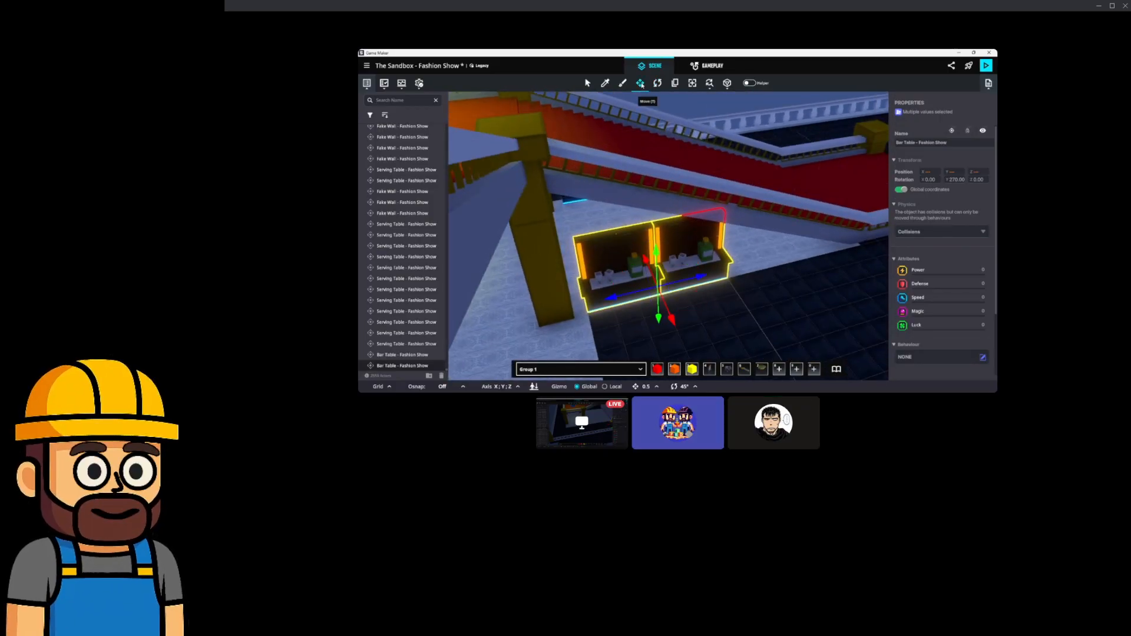
right_click_drag(691, 322, 704, 257)
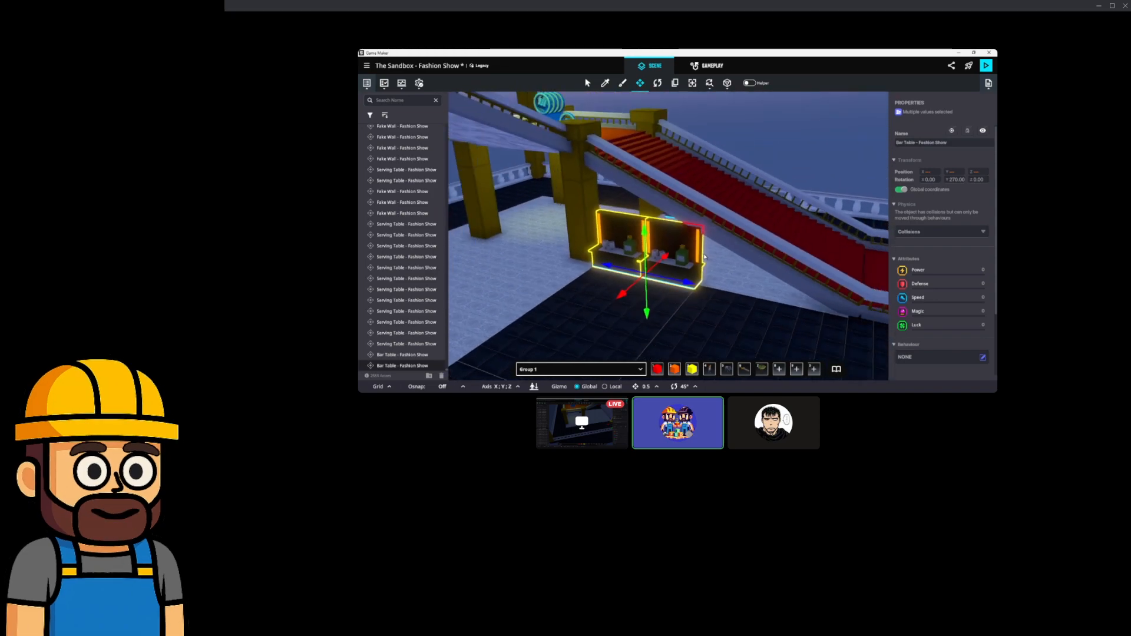
key("ctrl+p")
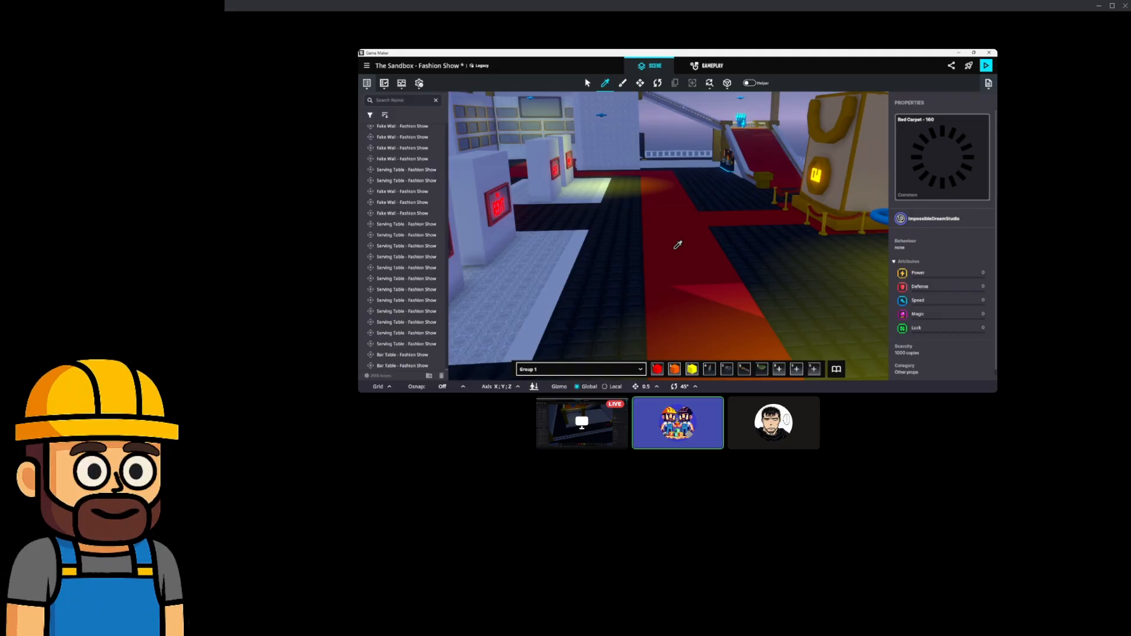
Delete the Modern Carpet B rug in the dressing room.
right_click_drag(727, 313, 604, 308)
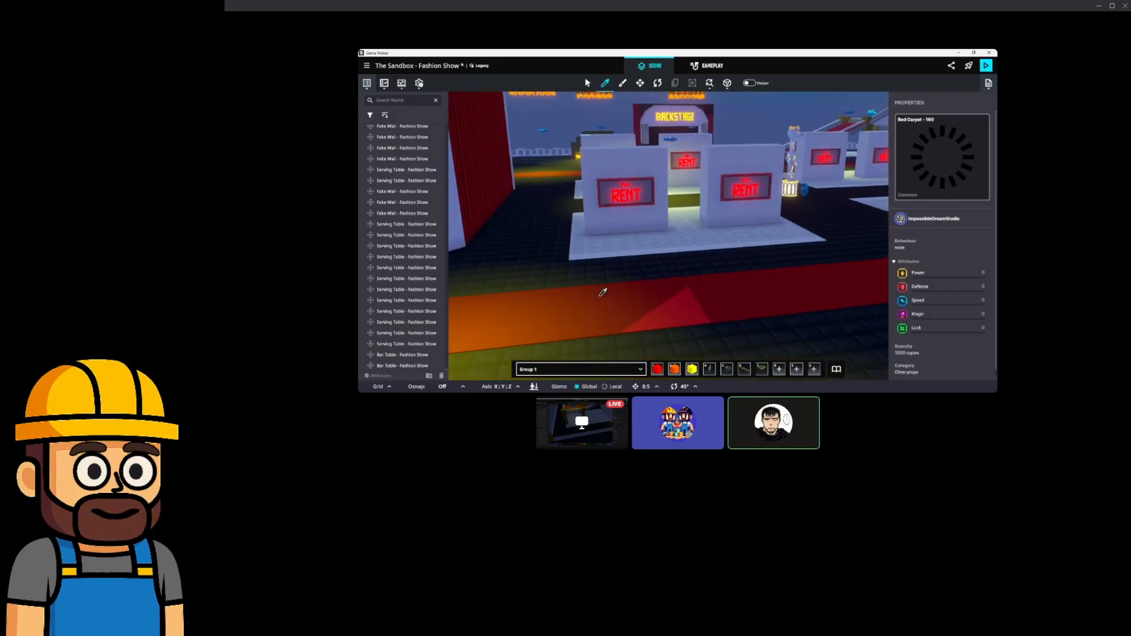
scroll(613, 209, "up", 5)
mouse_move(613, 209)
right_mouse_down()
mouse_move(616, 236)
mouse_move(520, 259)
mouse_move(599, 245)
mouse_move(601, 228)
mouse_move(659, 253)
mouse_move(848, 258)
mouse_move(790, 246)
mouse_move(763, 256)
right_mouse_up()
scroll(581, 247, "up", 5)
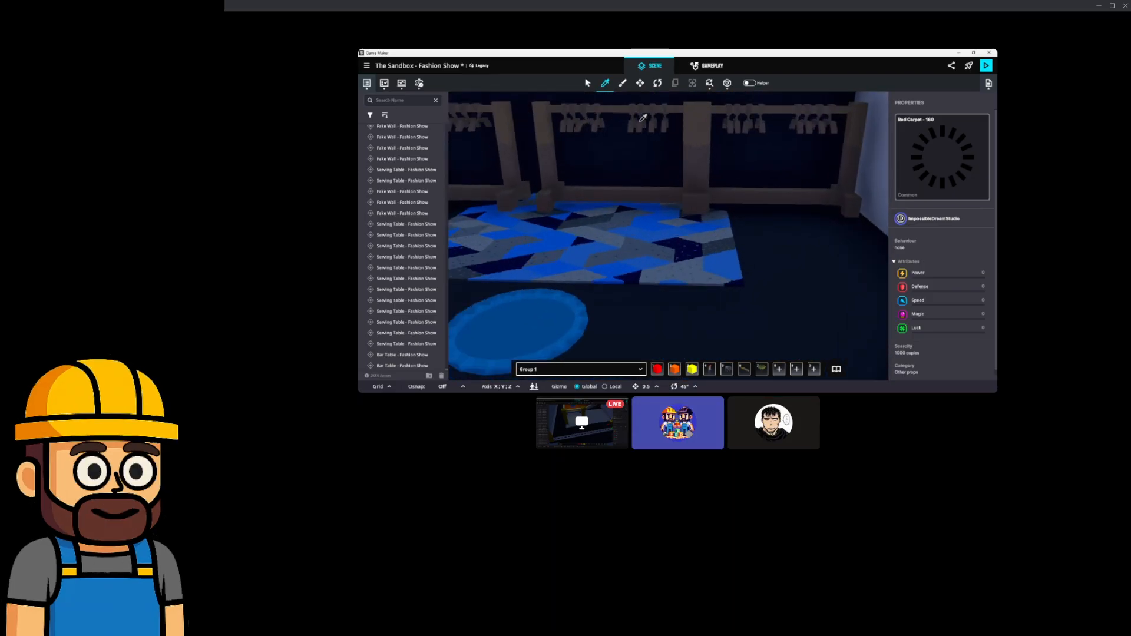
left_click(622, 84)
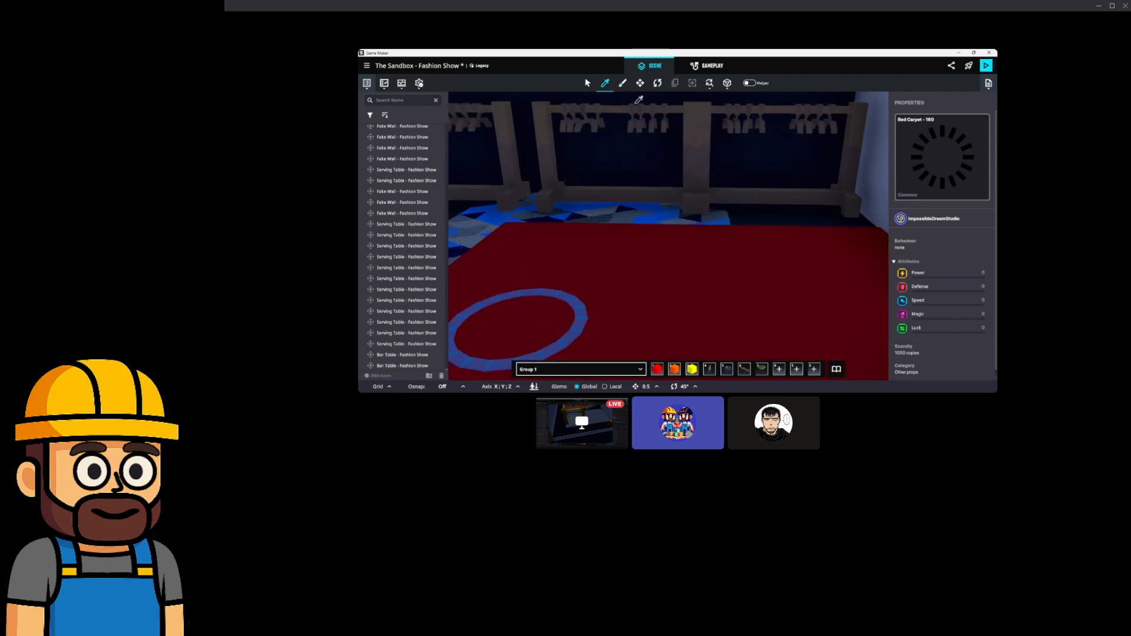
left_click(588, 84)
left_click(659, 218)
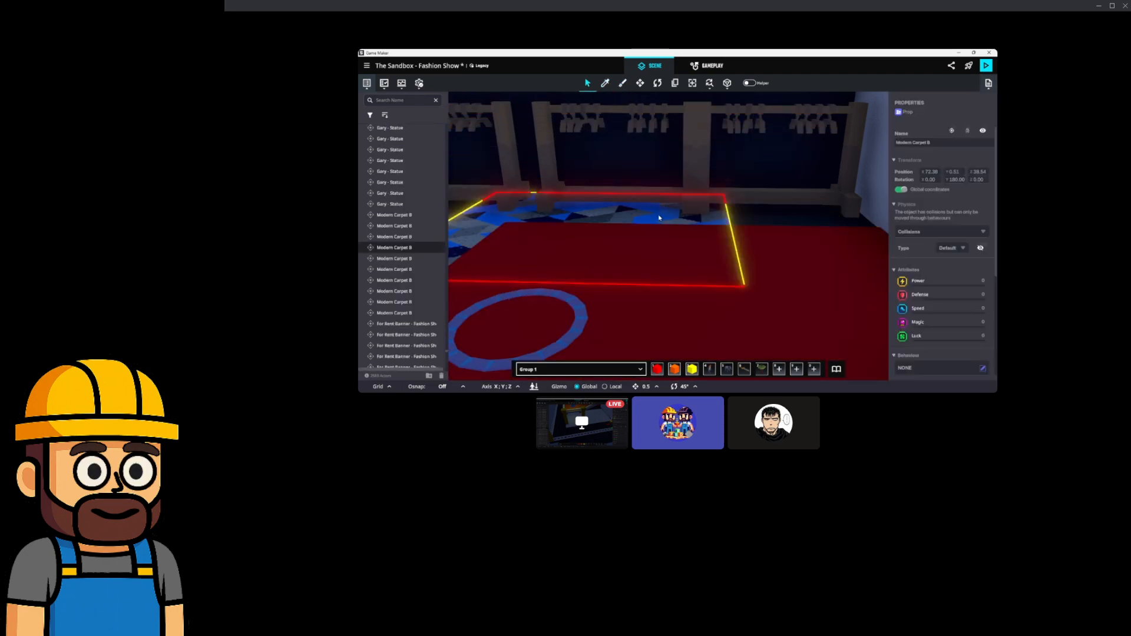
key("Delete")
Slide a Red Carpet - 160 piece along X toward the exit rings.
middle_click_drag(659, 217, 690, 213)
scroll(719, 239, "down", 5)
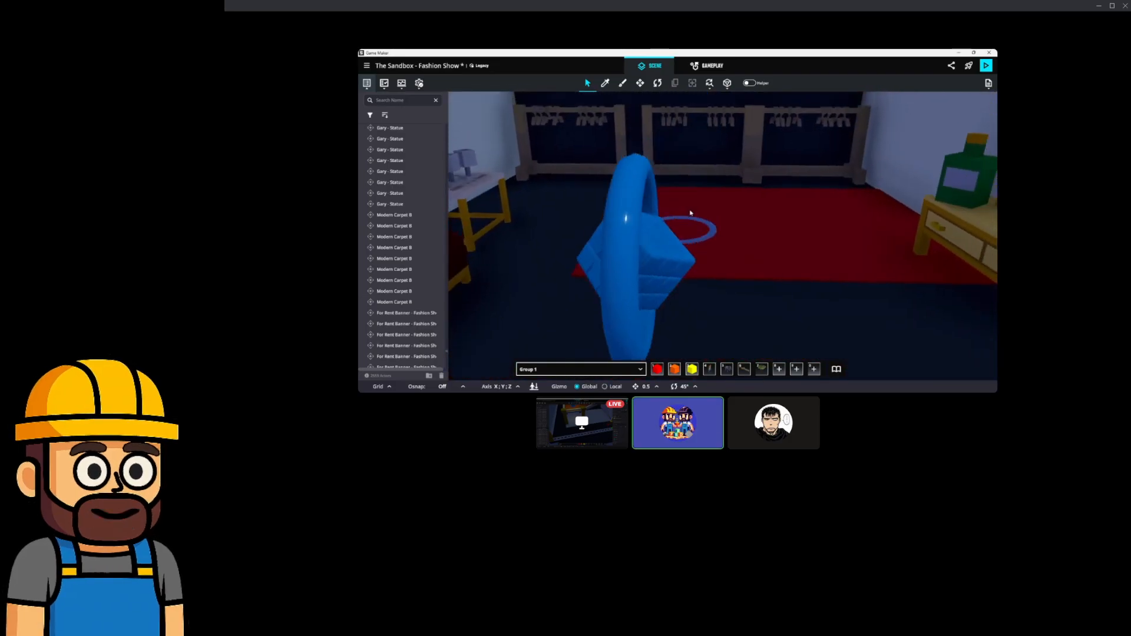
left_click(802, 217)
right_click_drag(803, 217, 813, 231)
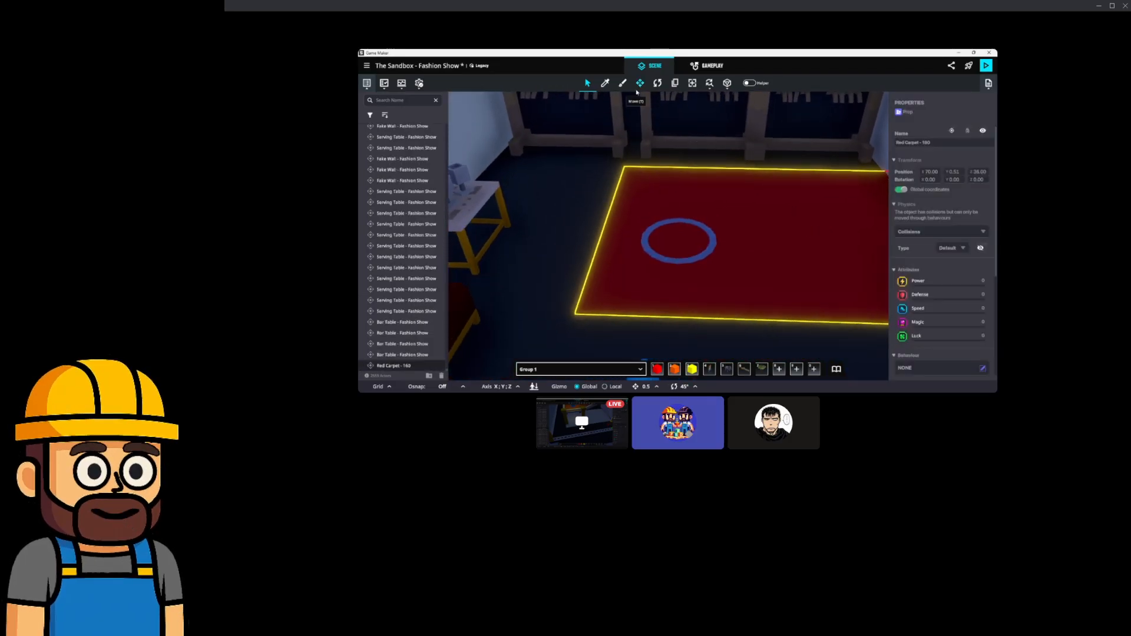
left_click_drag(821, 235, 743, 355)
right_click_drag(646, 250, 756, 243)
left_click_drag(690, 211, 738, 213)
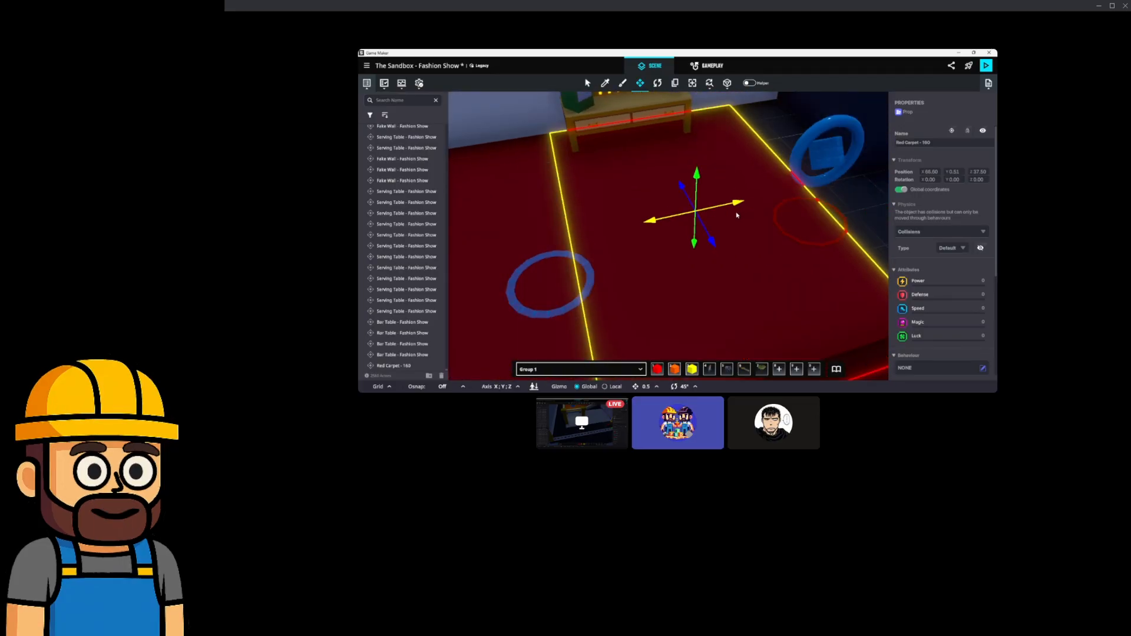
middle_click_drag(739, 215, 724, 217)
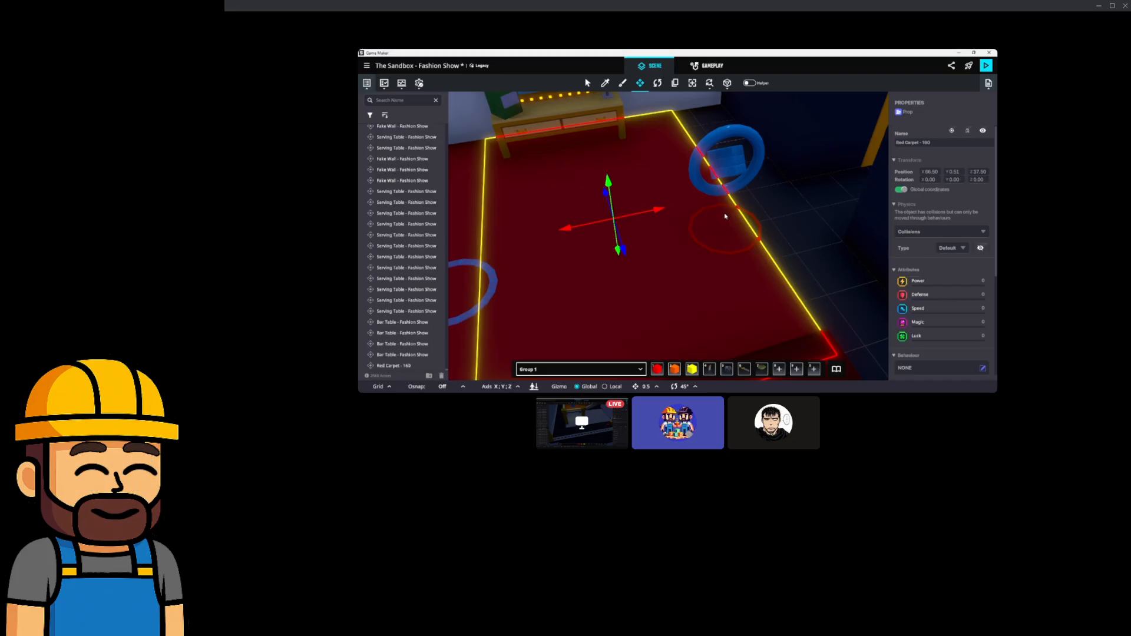
left_click_drag(705, 213, 839, 199)
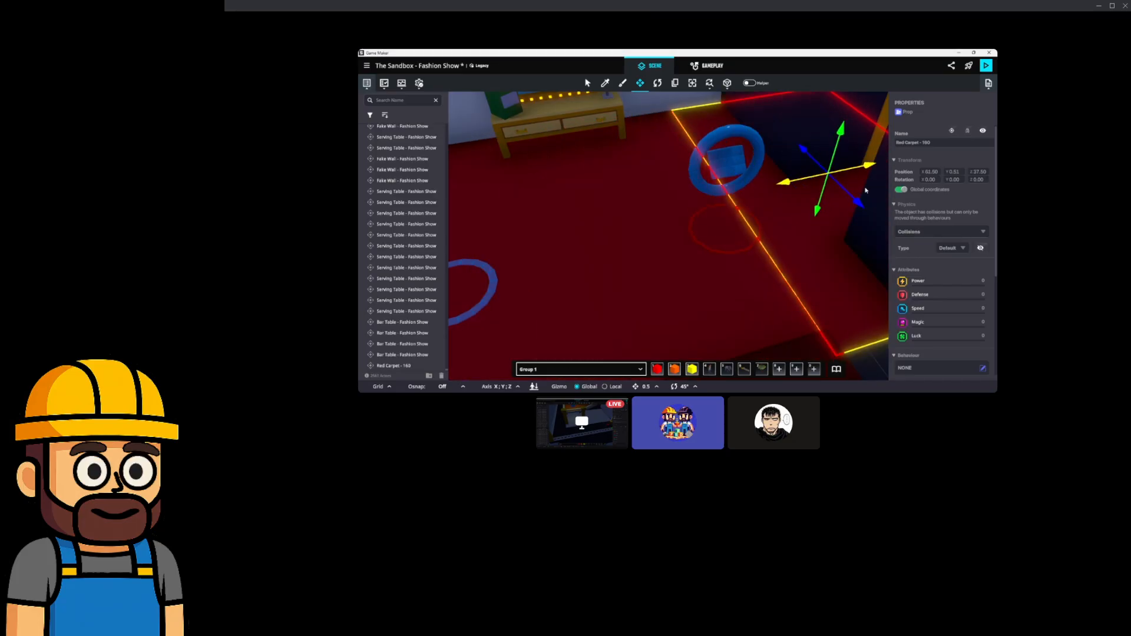
Select more red carpet tiles and move them together toward the camera.
left_click(668, 301, "ctrl")
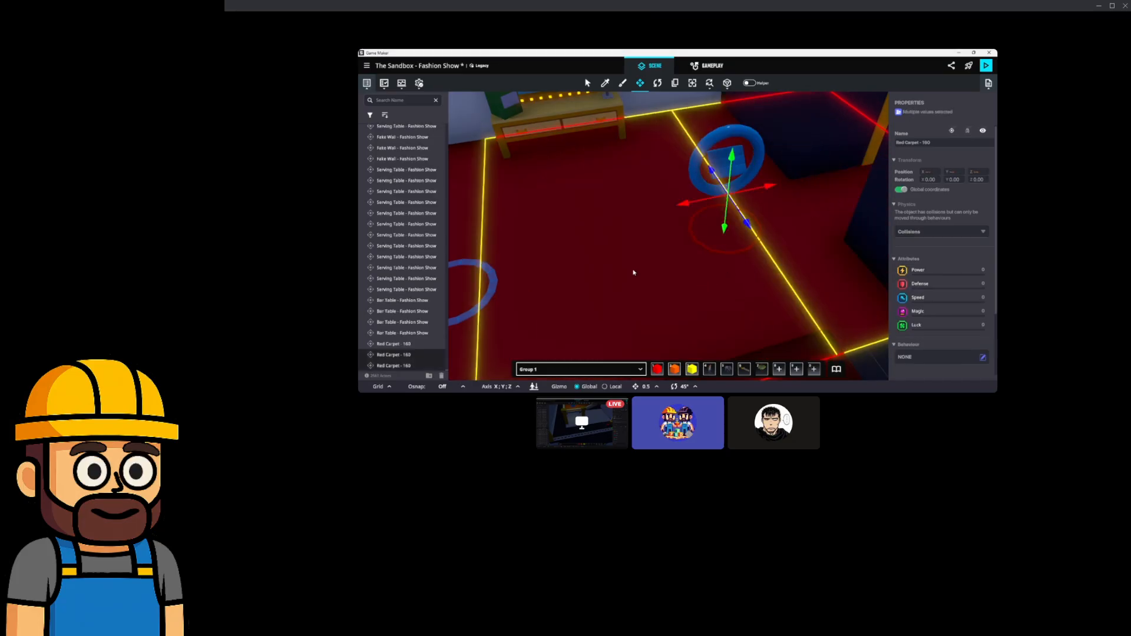
key("a")
key("q")
scroll(606, 273, "down", 3)
scroll(619, 265, "up", 3)
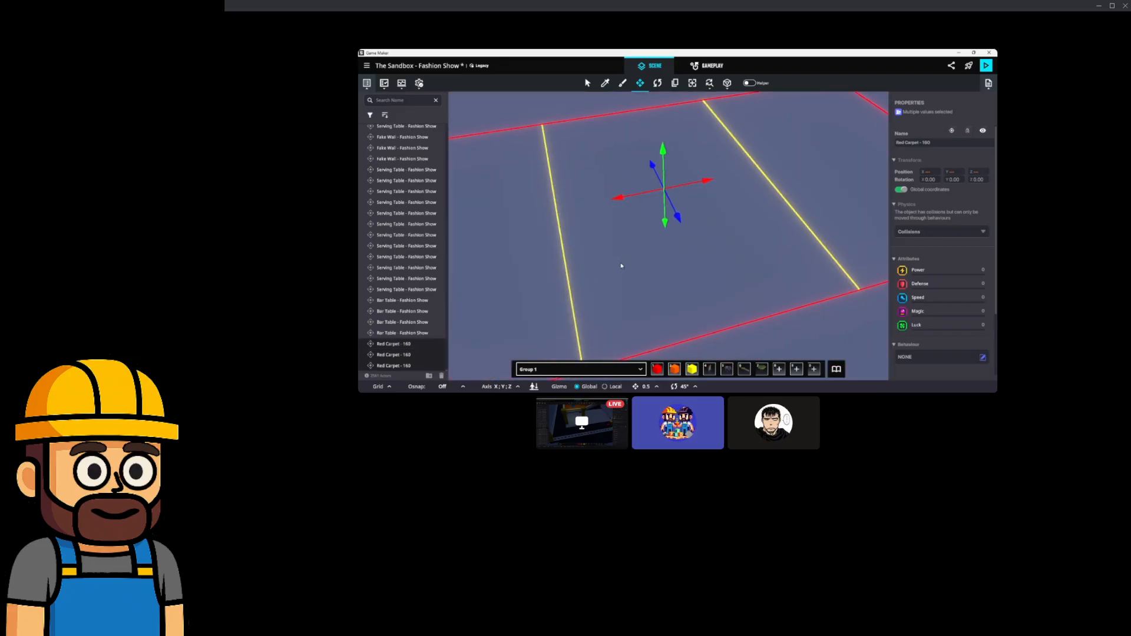
right_click_drag(611, 257, 664, 277)
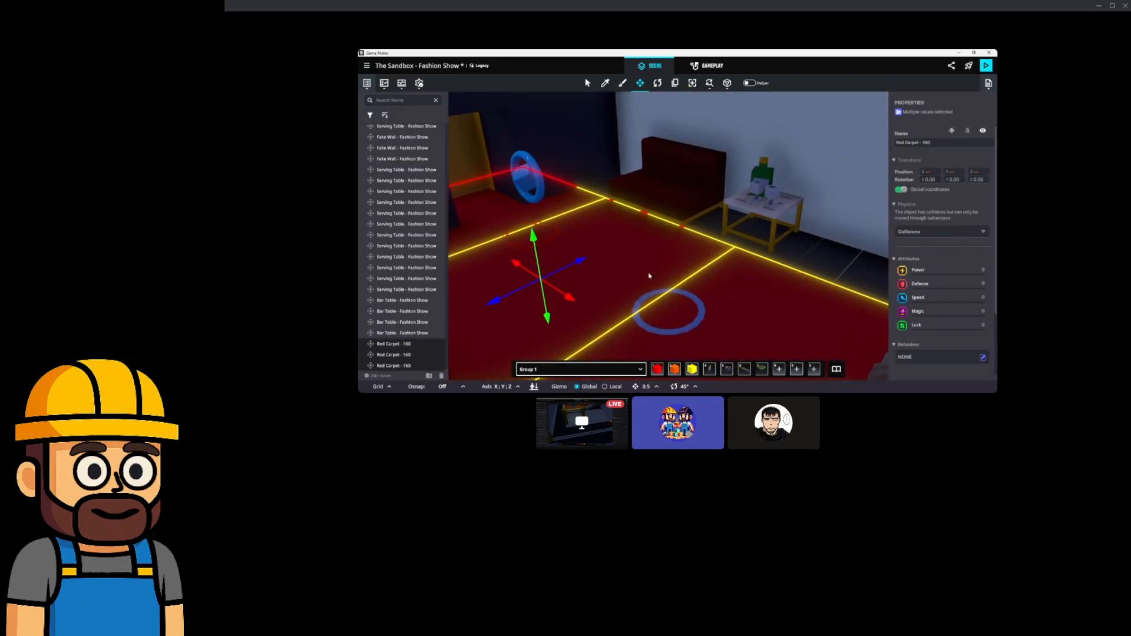
left_click_drag(594, 320, 714, 378)
right_click_drag(717, 332, 700, 318)
Duplicate the selected red carpets, move them onto the blue ring, then delete them.
key("ctrl+d")
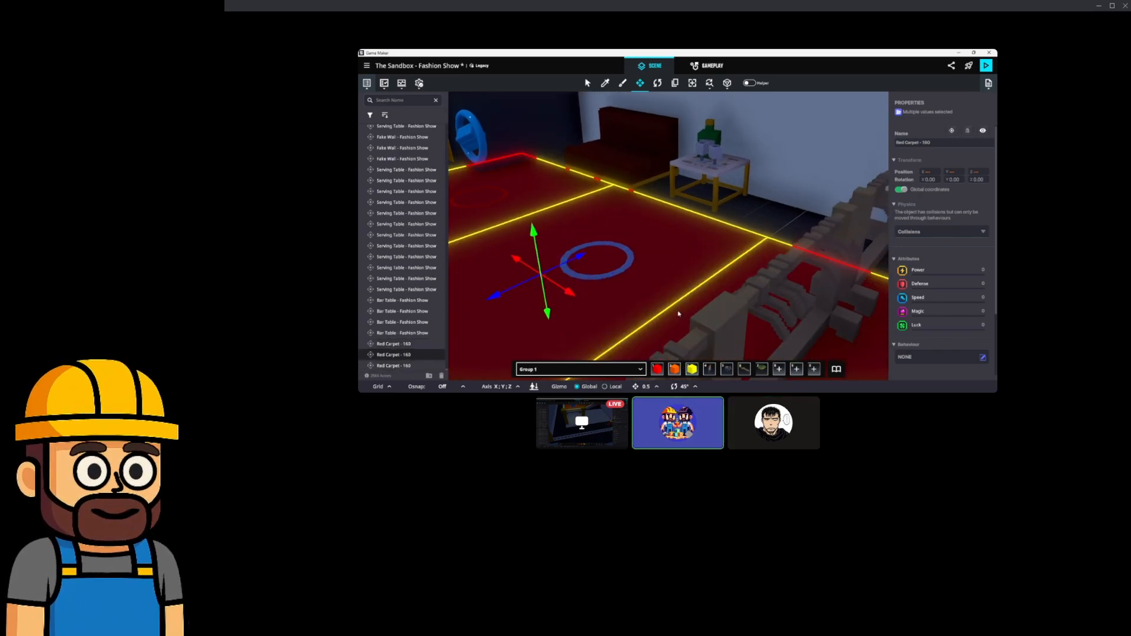
left_click_drag(570, 267, 634, 250)
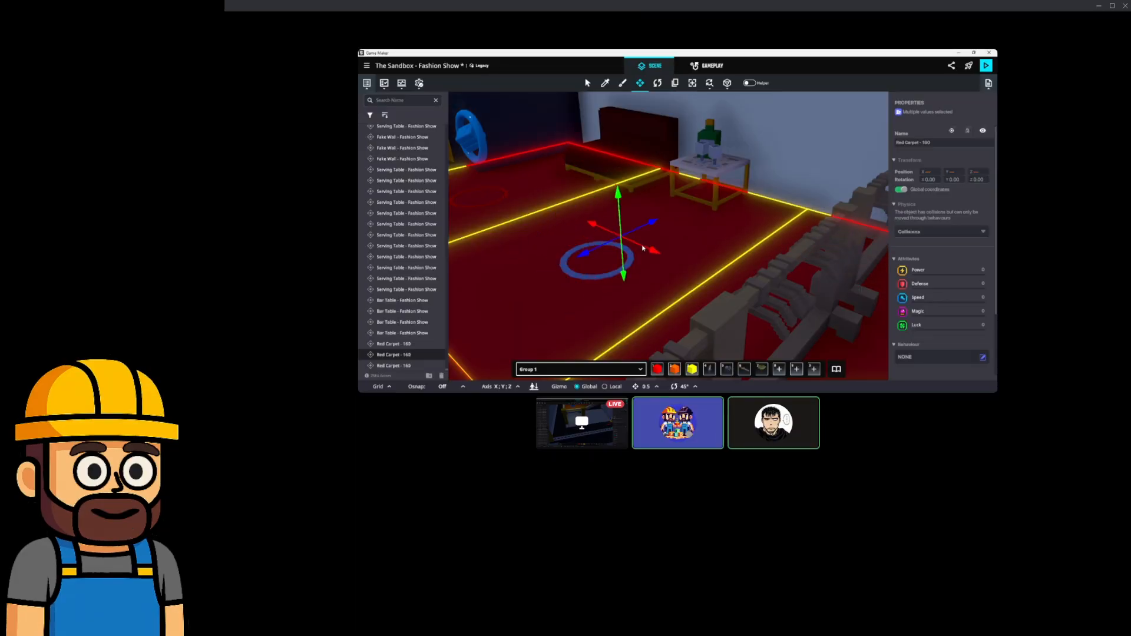
key("Delete")
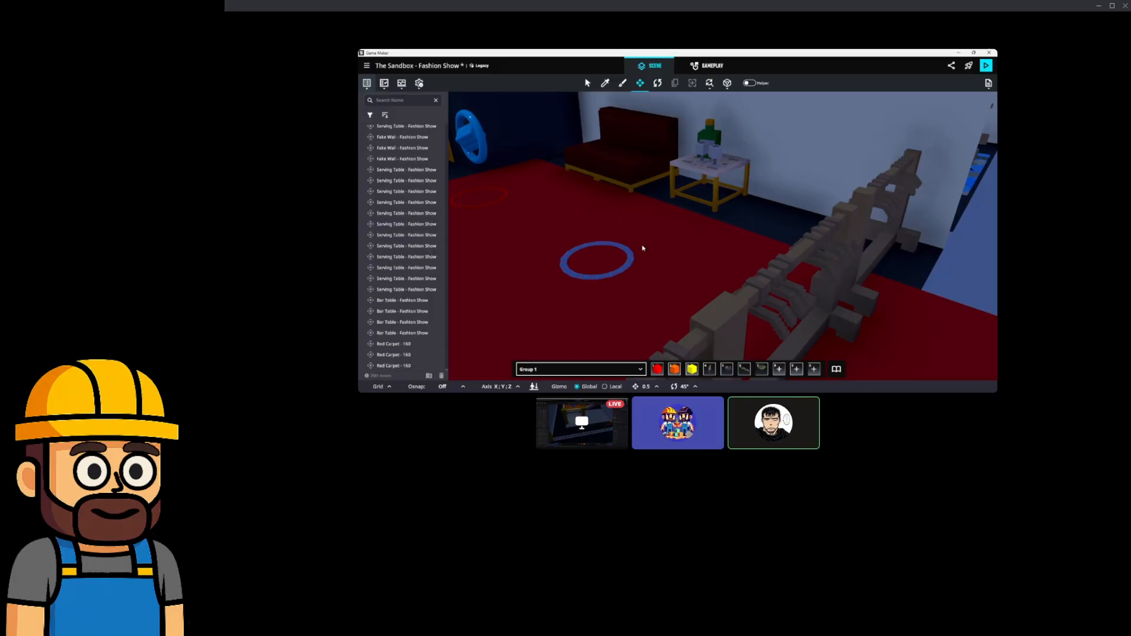
key("ctrl+z")
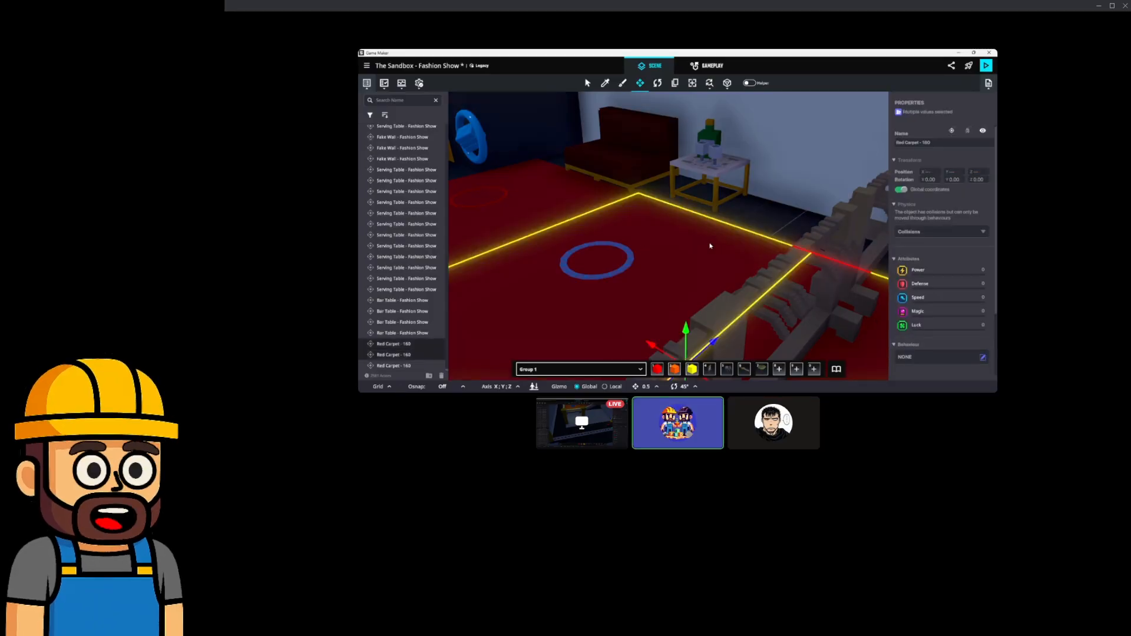
key("Delete")
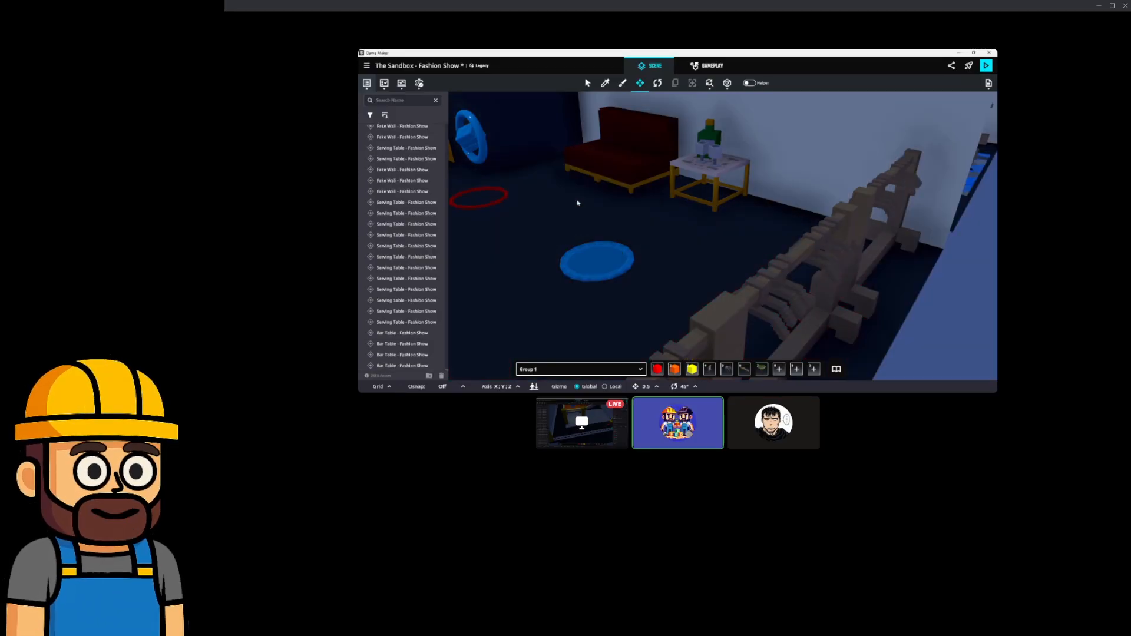
mouse_move(578, 203)
right_mouse_down()
mouse_move(641, 227)
mouse_move(601, 142)
right_mouse_up()
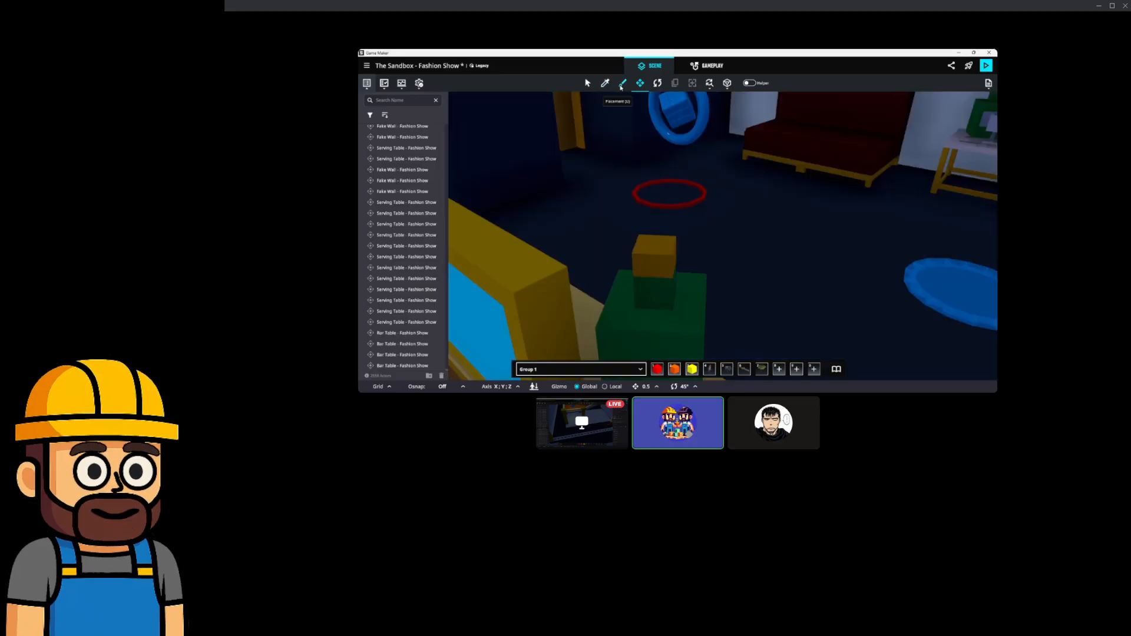
Place a new Red Carpet - 160 on the backstage floor.
left_click(622, 84)
key("d")
left_click(719, 245)
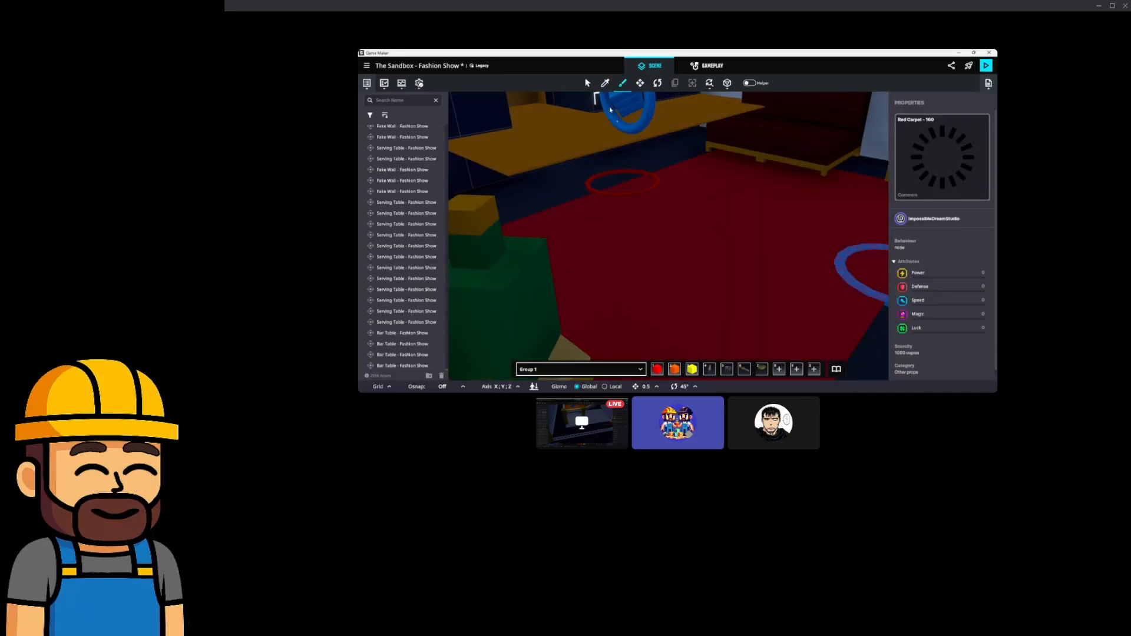
left_click(640, 83)
left_click(726, 182)
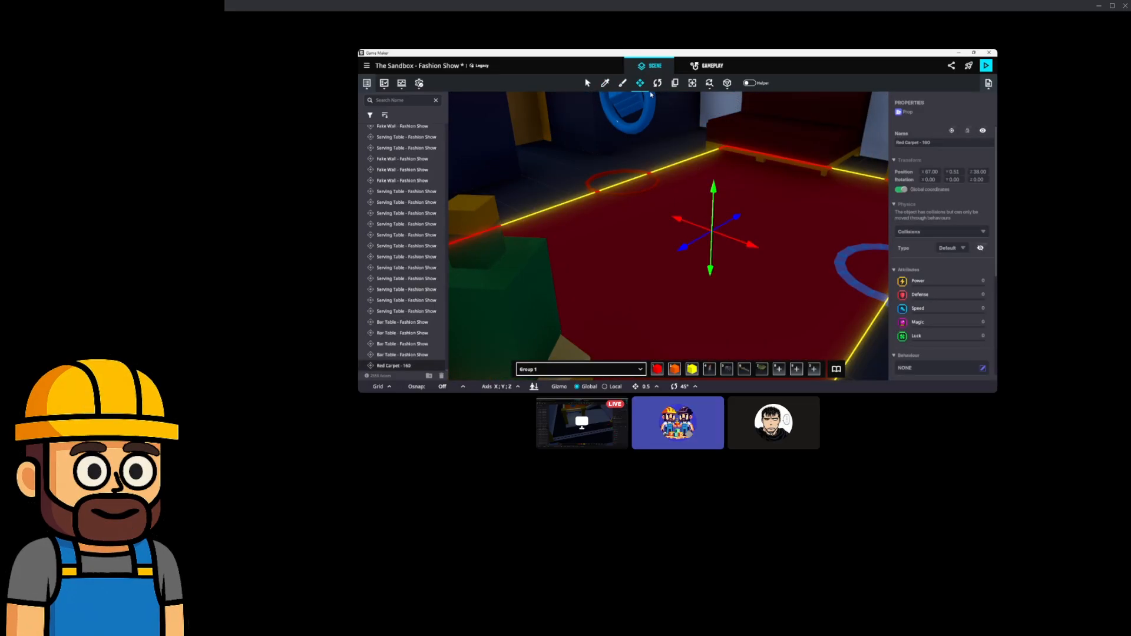
Rotate the new carpet around its vertical axis and set its Z position to 38.50.
left_click_drag(700, 253, 651, 122)
right_click_drag(684, 199, 637, 196)
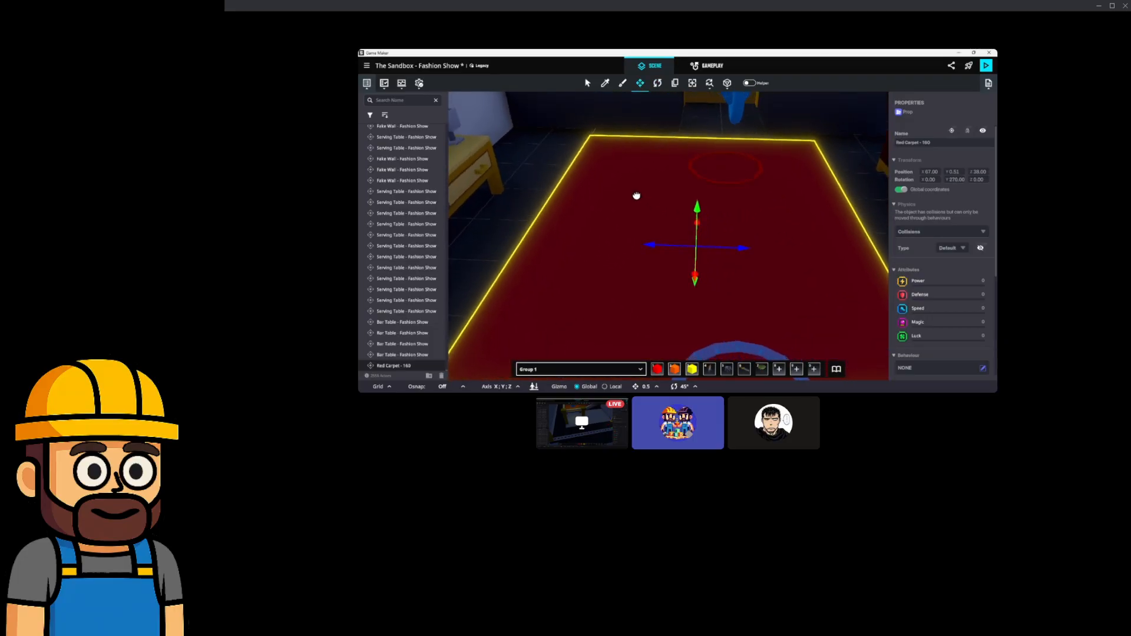
mouse_move(738, 251)
left_mouse_down()
mouse_move(775, 253)
mouse_move(733, 241)
left_mouse_up()
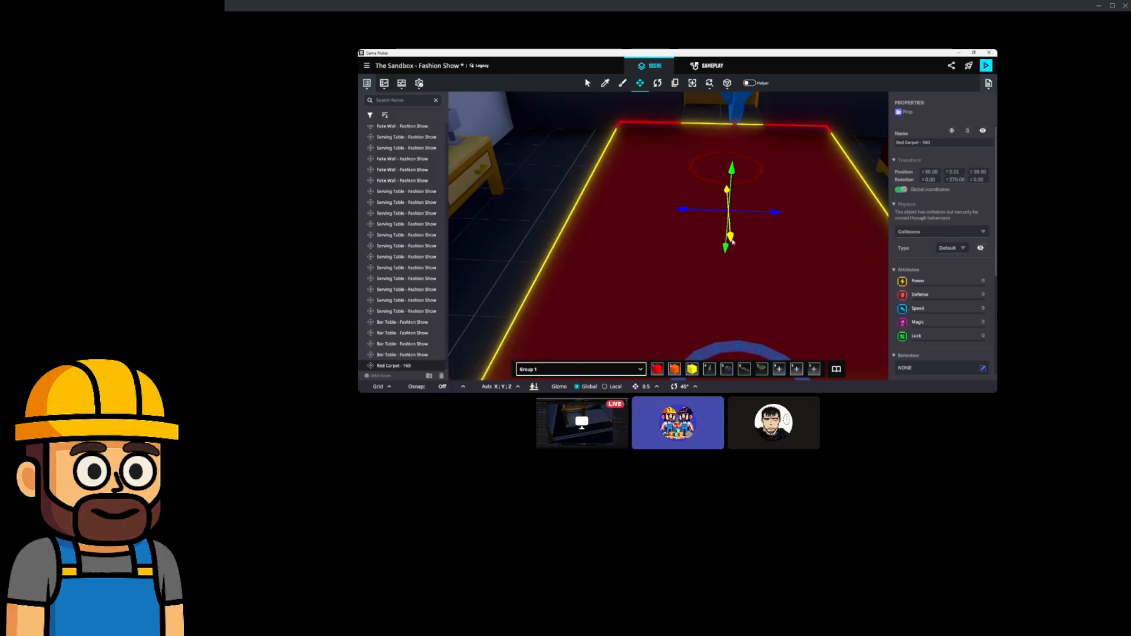
right_click_drag(733, 242, 657, 262)
Reselect the red carpet and orbit around it to check its placement.
left_click(533, 257)
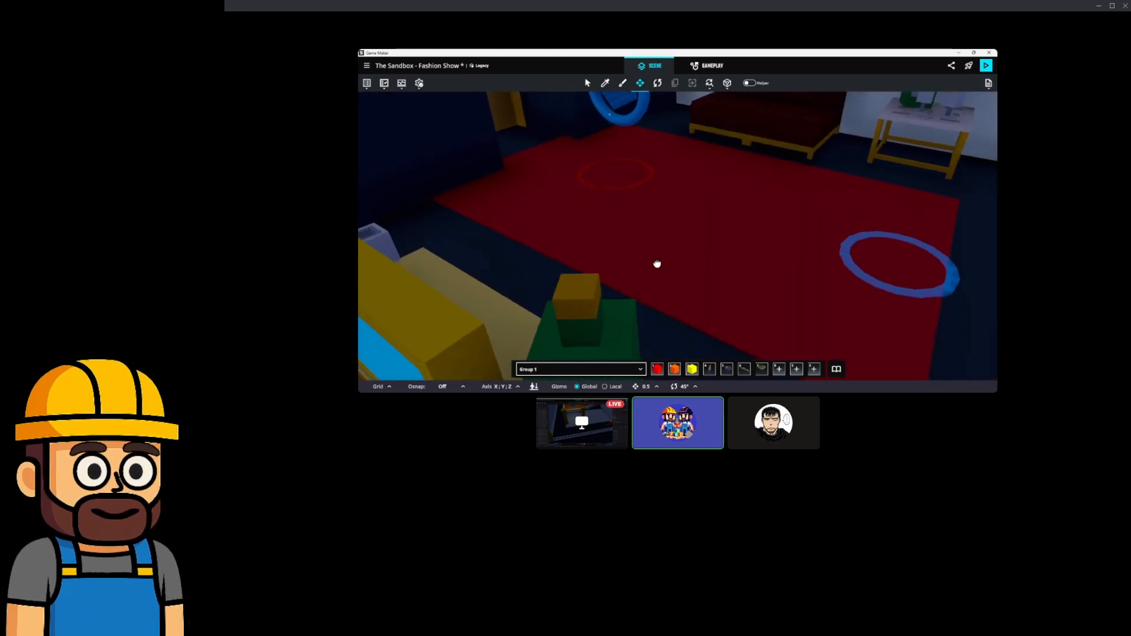
left_click(700, 260)
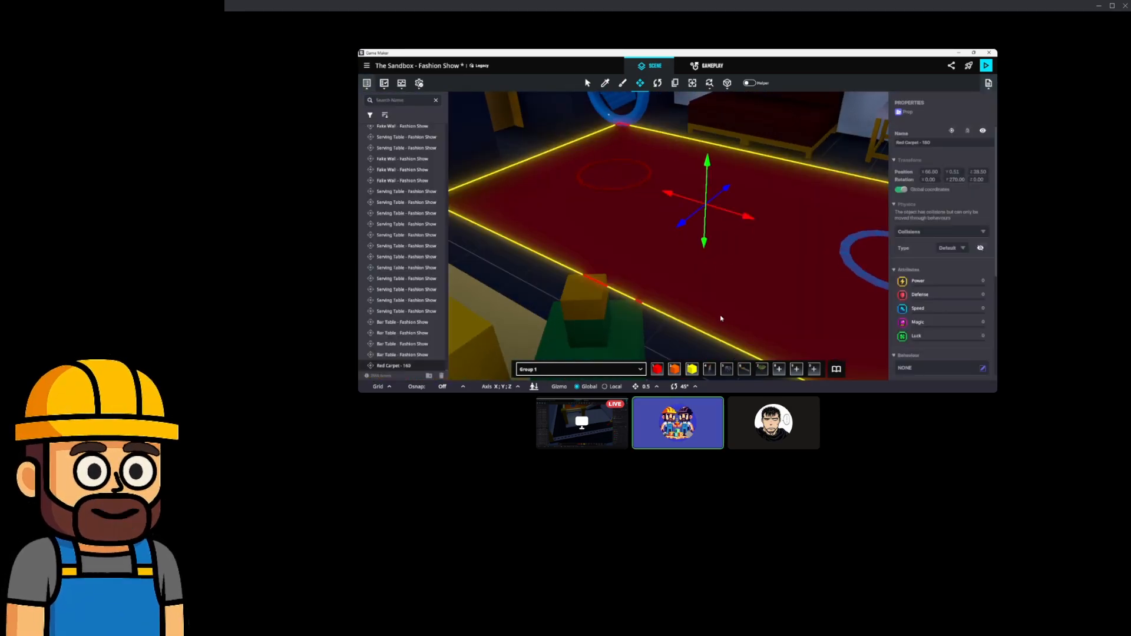
left_click(701, 354)
right_click_drag(697, 313, 724, 280)
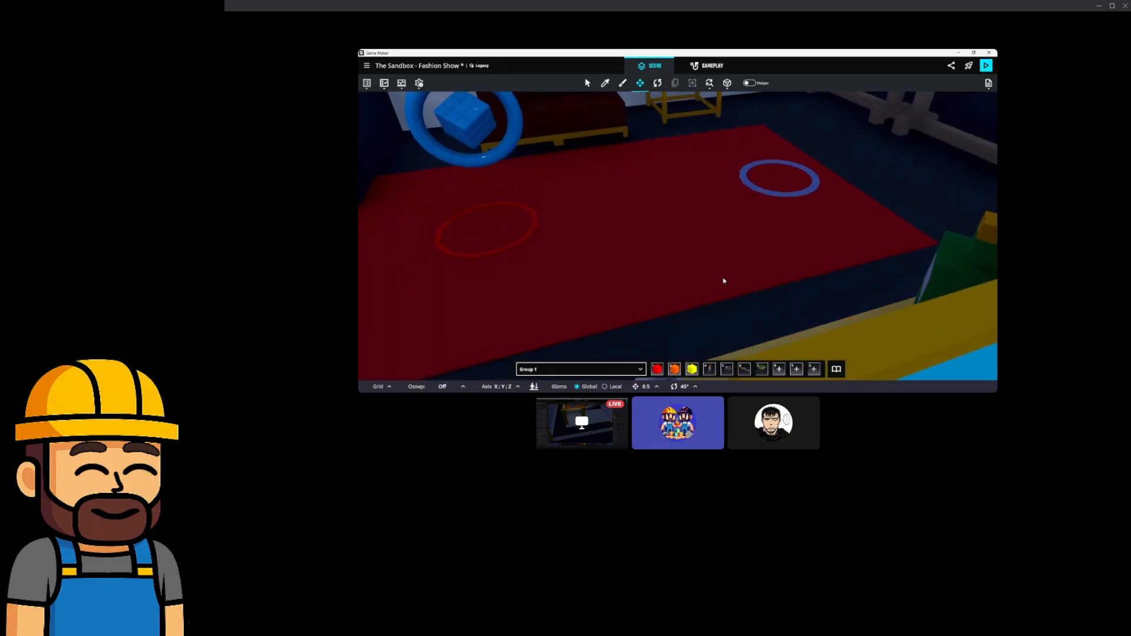
left_click(691, 214)
right_click_drag(766, 223, 708, 241)
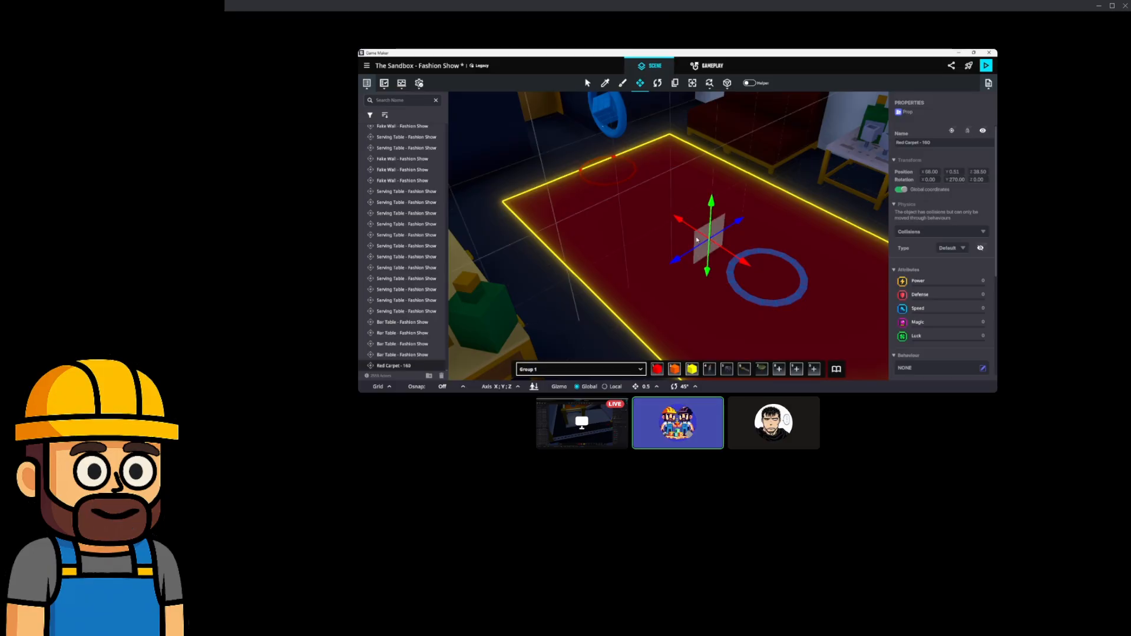
right_click_drag(765, 228, 805, 242)
Shift the Red Circle - Exit and blue rings together to the left along X.
double_click(805, 243)
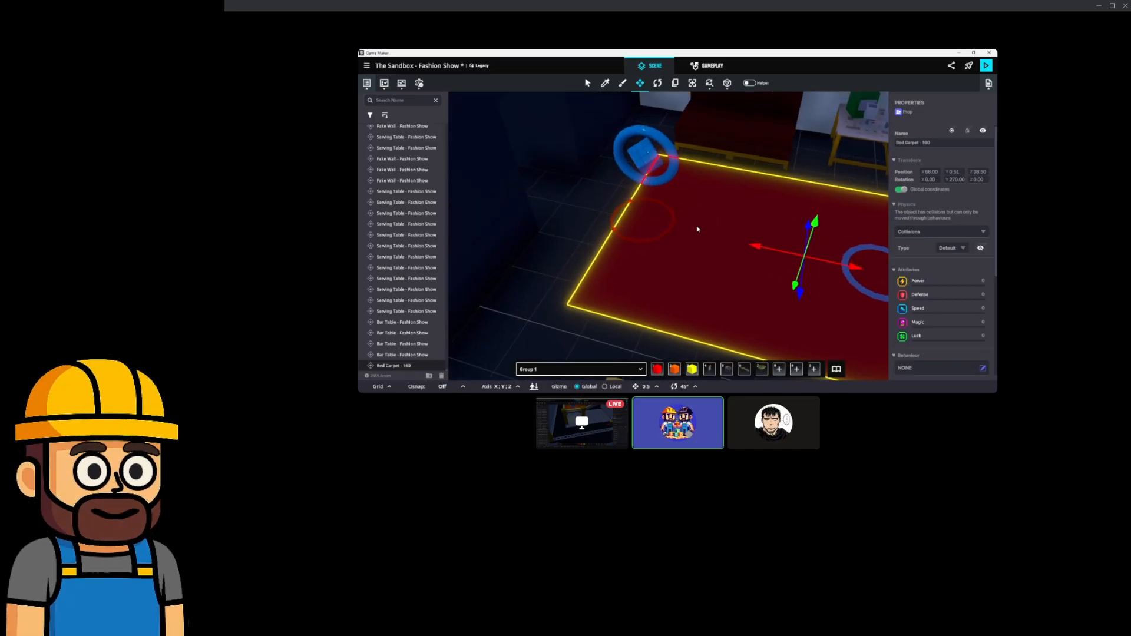
left_click(657, 173, "shift")
left_click_drag(639, 215, 627, 214)
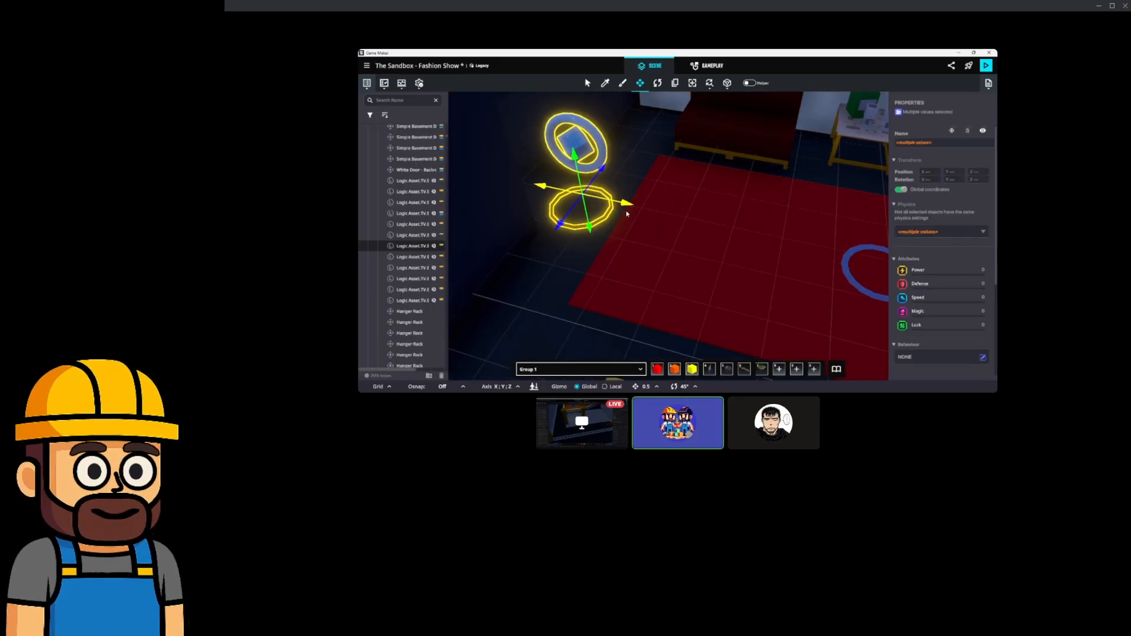
right_click_drag(754, 232, 661, 273)
scroll(664, 217, "up", 3)
Slide the Red Carpet - 160 along Z to 41.50.
left_click(655, 232)
scroll(655, 233, "down", 2)
left_click_drag(660, 226, 736, 230)
right_click_drag(783, 235, 531, 234)
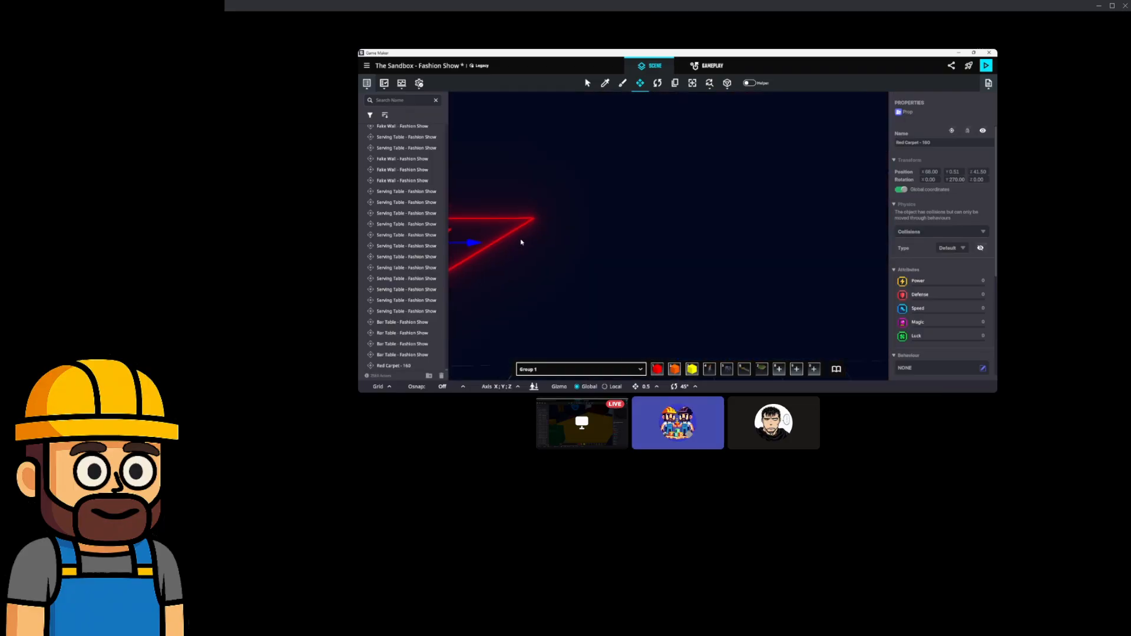
Slide the red carpet along Z to 51.00, then pull it back to 49.50.
left_click_drag(698, 257, 756, 262)
scroll(758, 262, "up", 3)
scroll(742, 260, "down", 3)
scroll(730, 263, "up", 2)
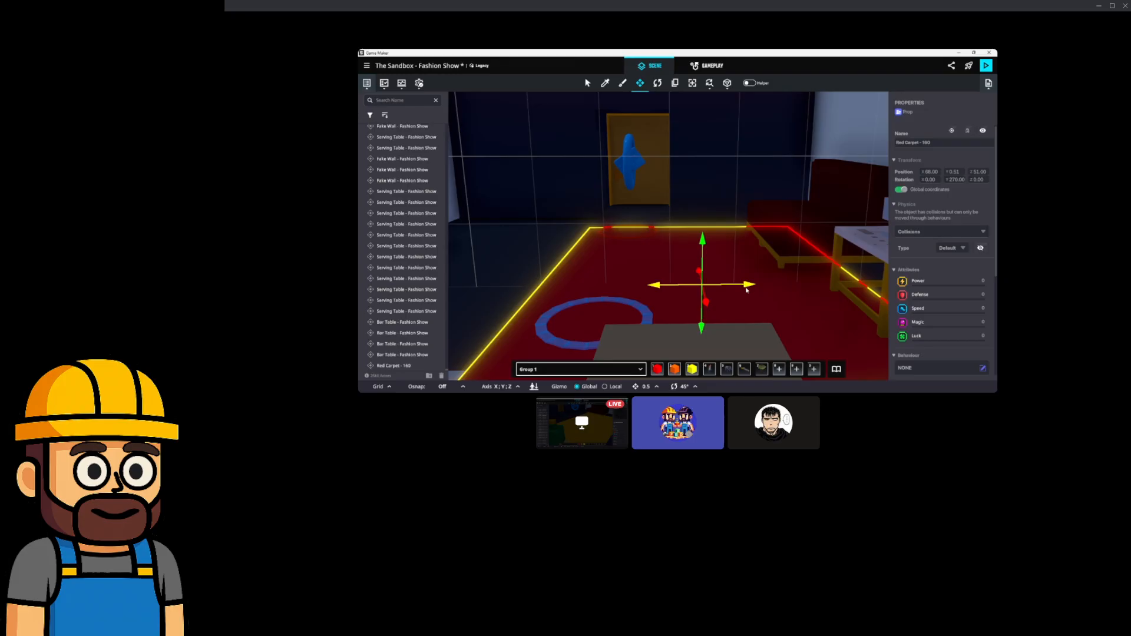
left_click_drag(746, 289, 648, 287)
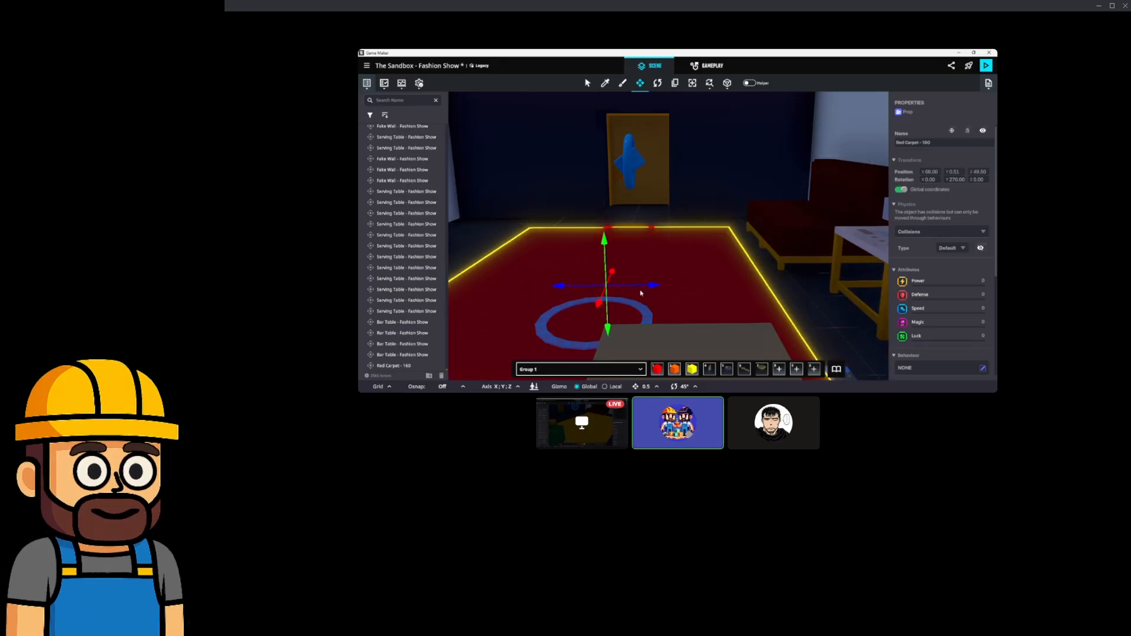
right_click_drag(664, 260, 682, 297)
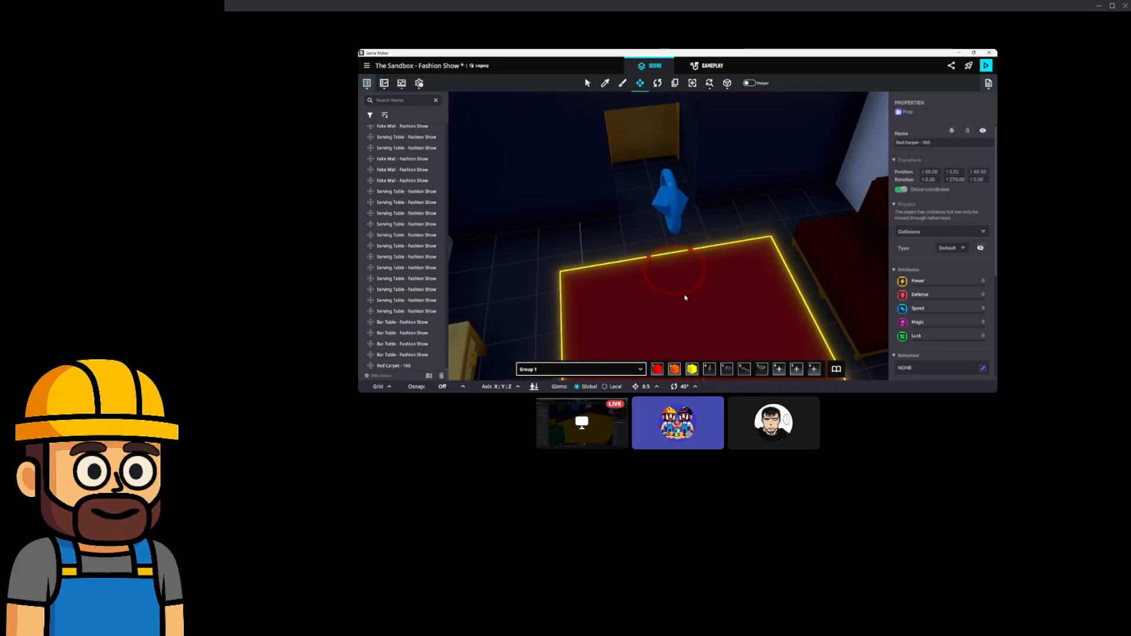
Delete the blue Modern Carpet B tile beside the red exit circle.
left_click(679, 224)
left_click(691, 286, "ctrl")
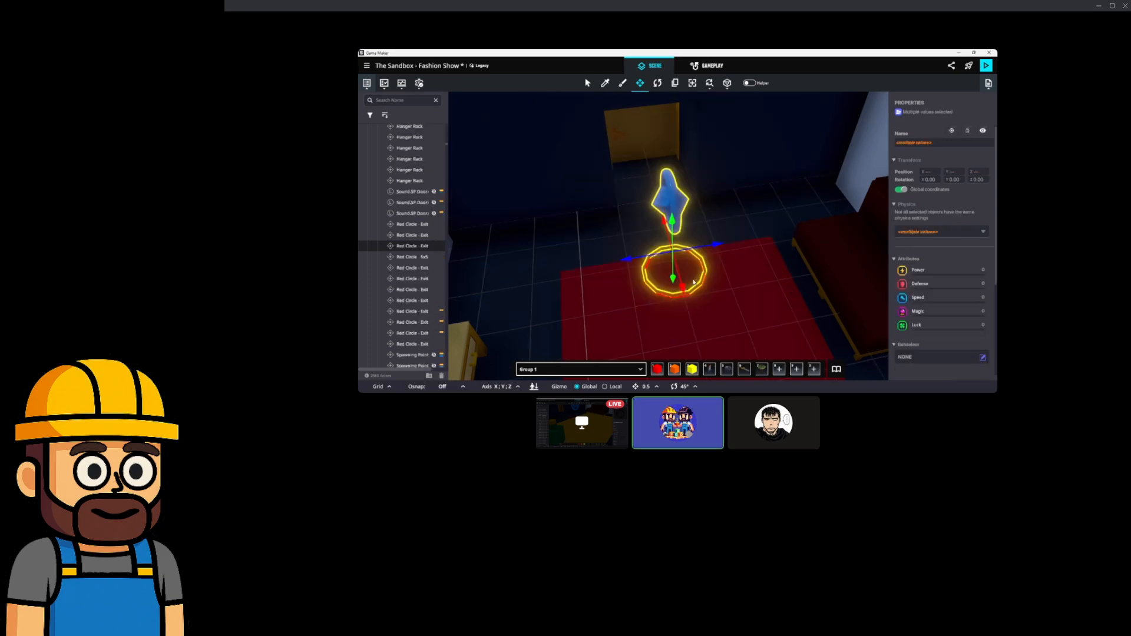
right_click_drag(682, 287, 620, 252)
left_click(710, 287)
key("Delete")
Reposition the red carpet along Z to 60.50, then select the exit circle and blue figure.
left_click(716, 272)
left_click_drag(648, 295, 655, 225)
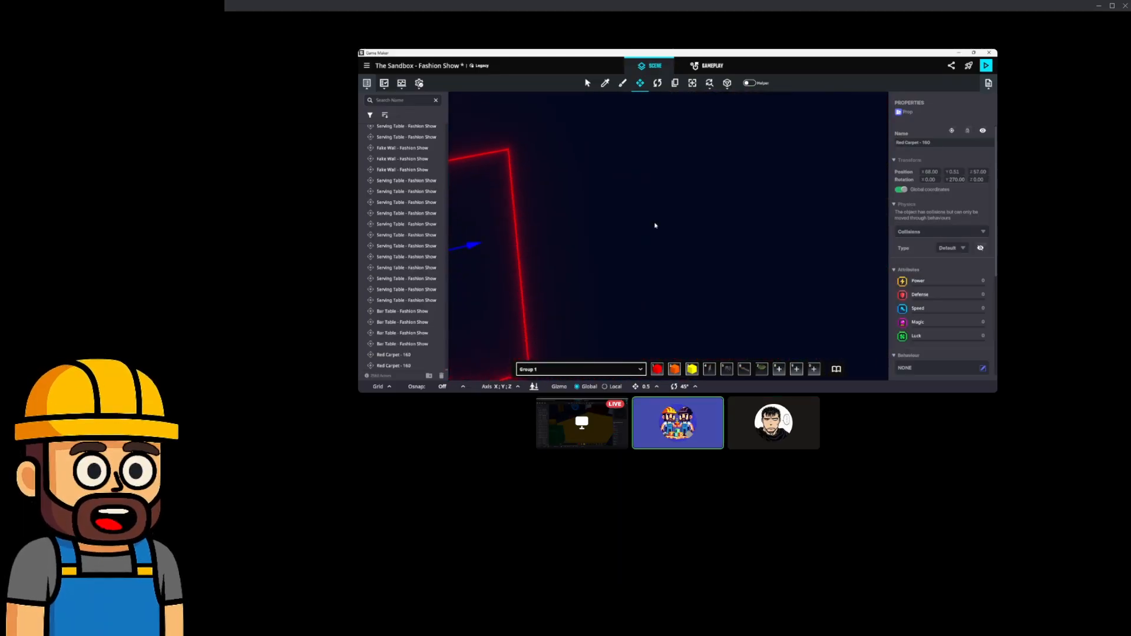
left_click_drag(578, 239, 656, 234)
right_click_drag(603, 216, 693, 263)
left_click_drag(717, 291, 700, 296)
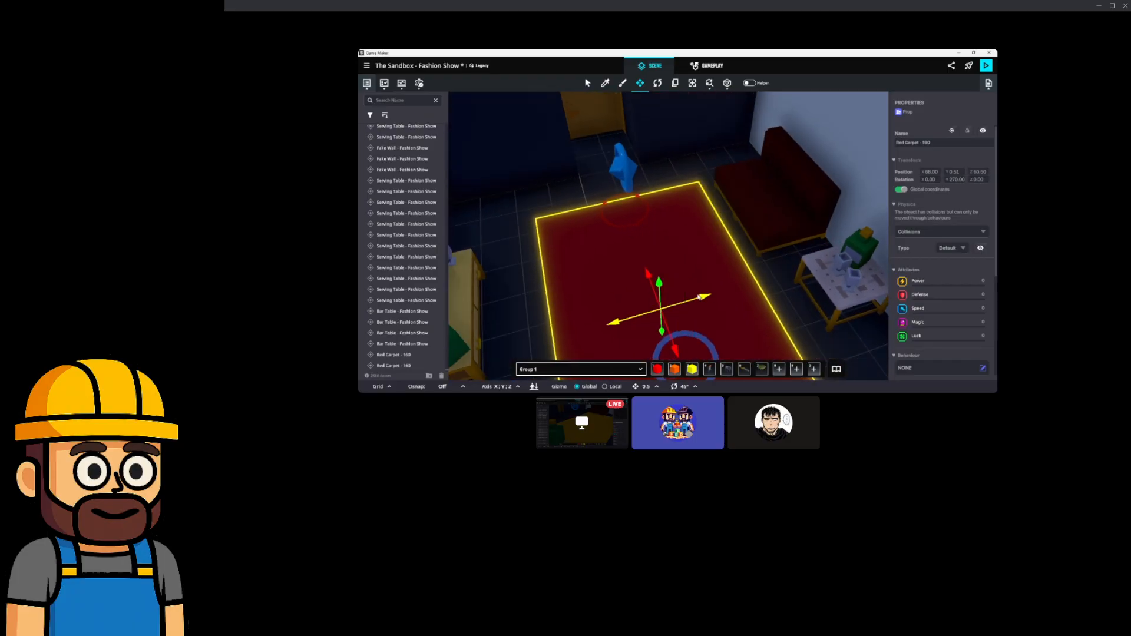
left_click(626, 201)
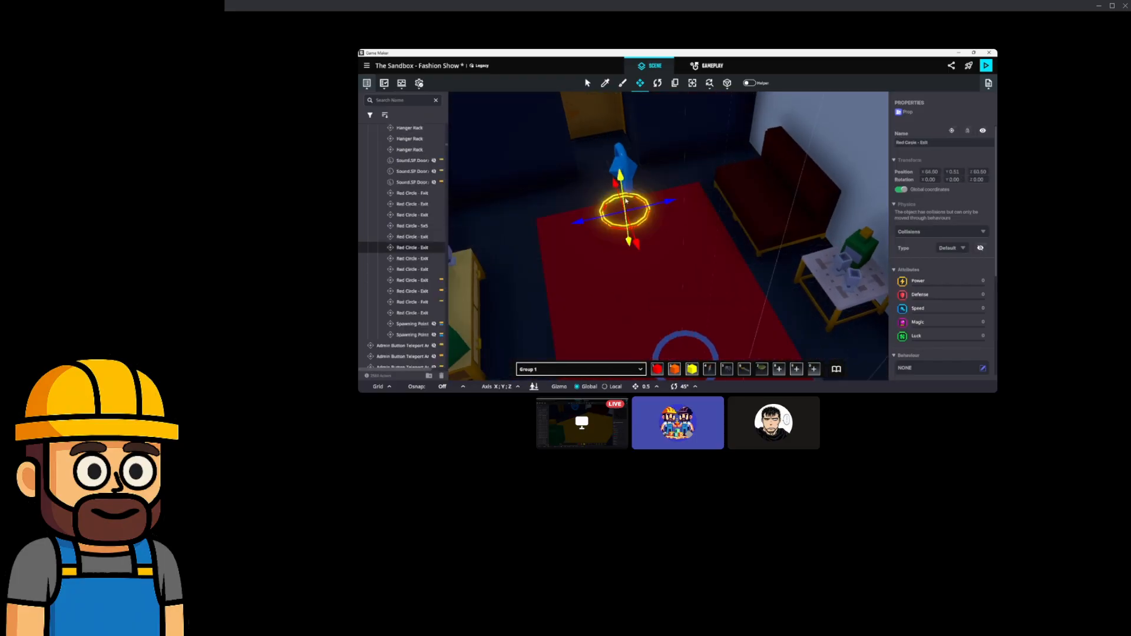
left_click(626, 166, "ctrl")
right_click_drag(663, 275, 687, 277)
Delete the Modern Carpet B in the dressing room.
left_click(580, 252)
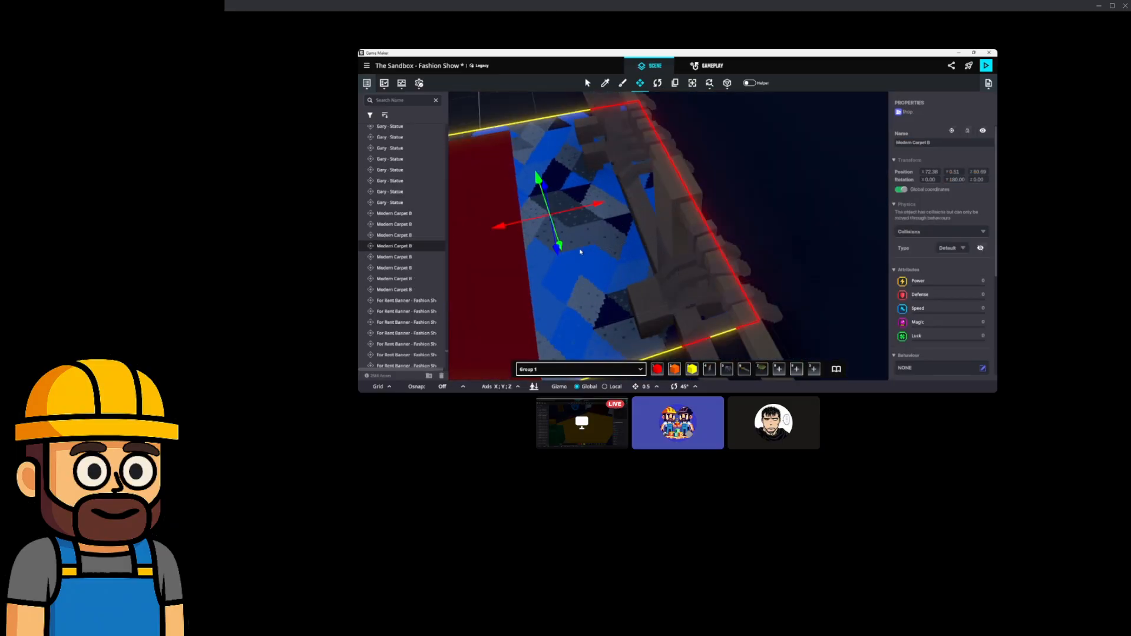
key("Delete")
left_click(522, 240)
mouse_move(568, 227)
right_mouse_down()
mouse_move(510, 219)
mouse_move(537, 259)
mouse_move(572, 248)
right_mouse_up()
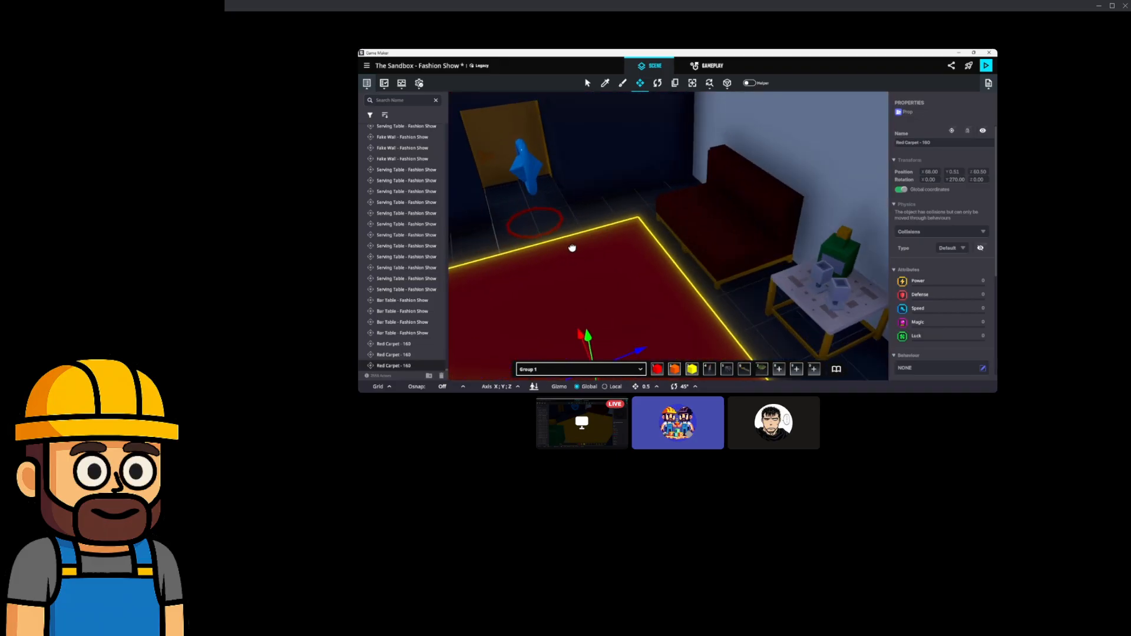
right_click_drag(743, 273, 711, 276)
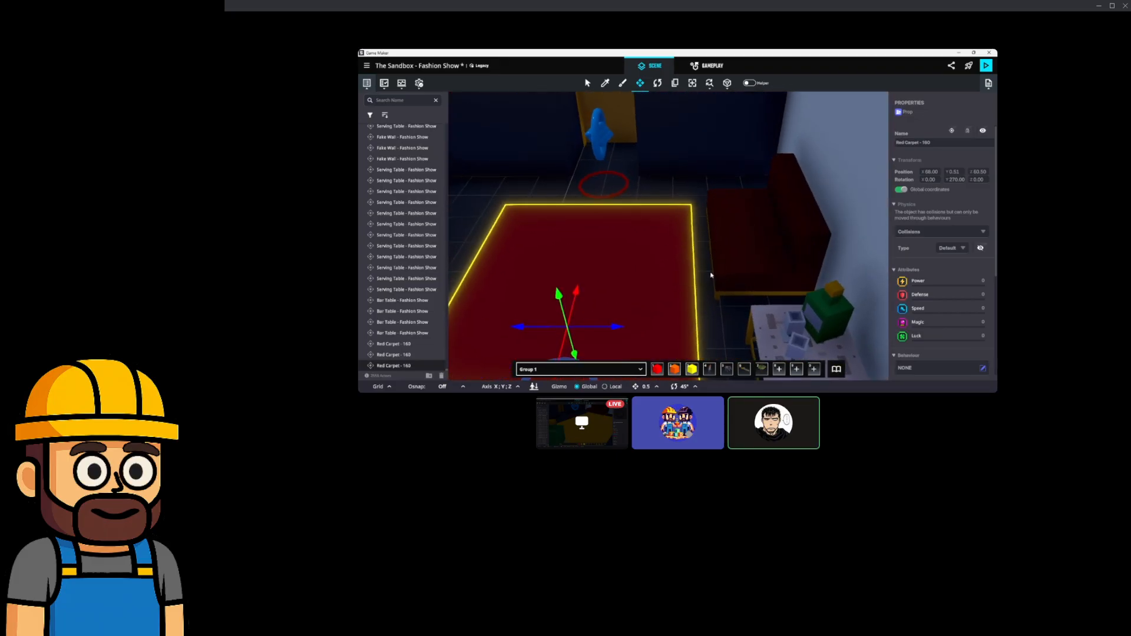
Duplicate the red carpet and slide the copy under the spawn point.
key("ctrl+d")
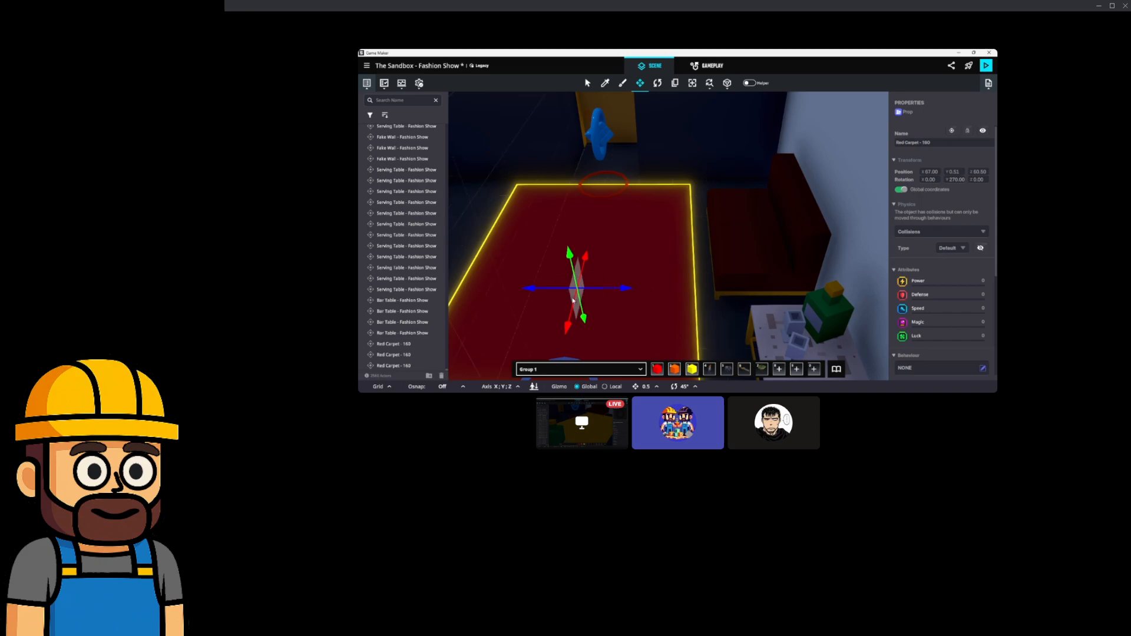
left_click_drag(566, 325, 553, 355)
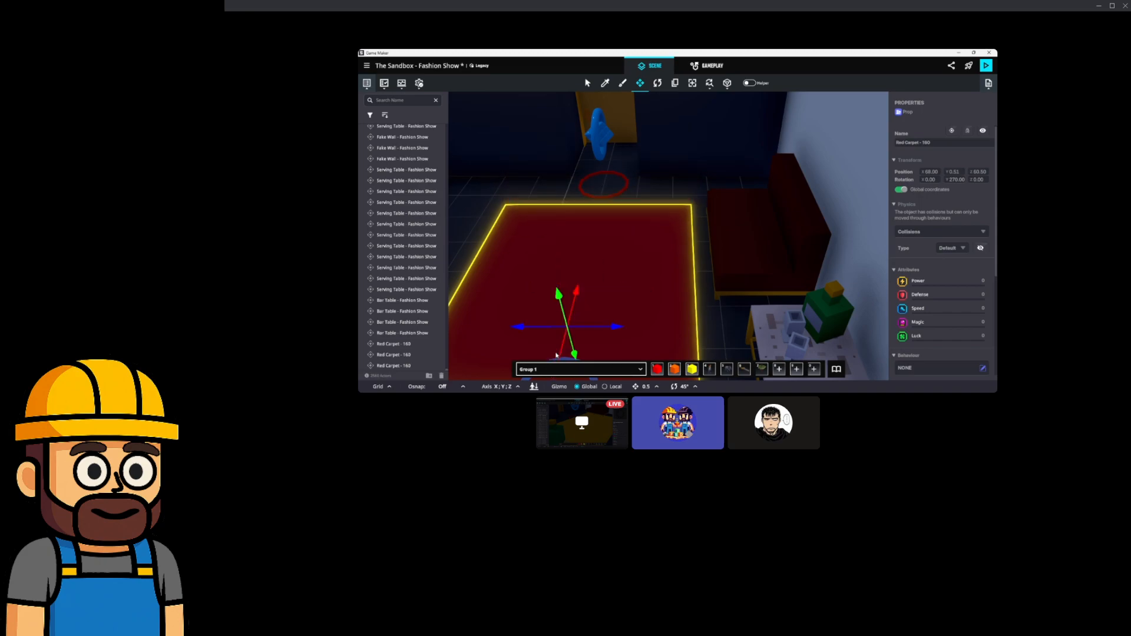
right_click_drag(601, 331, 734, 303)
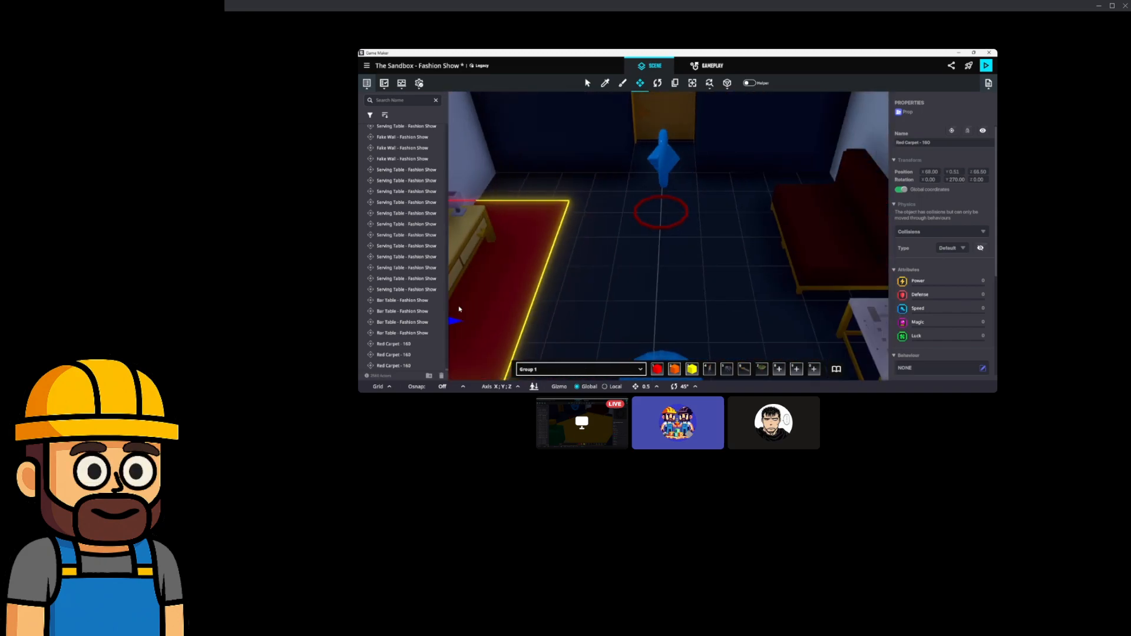
left_click_drag(454, 323, 705, 304)
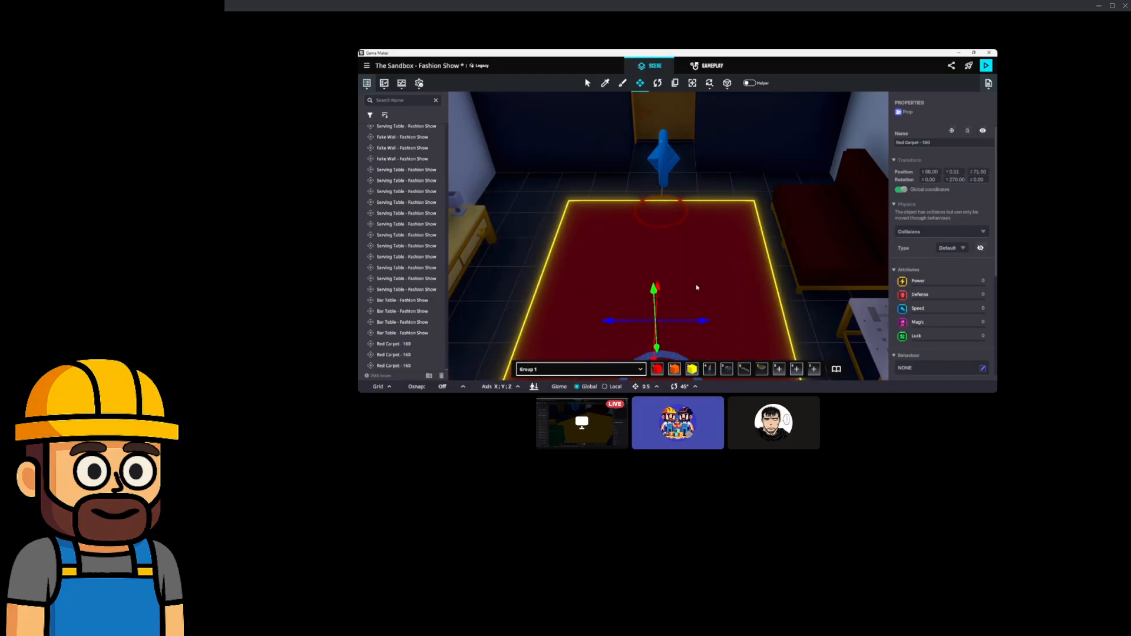
left_click(673, 226)
left_click(664, 160, "ctrl")
right_click_drag(666, 166, 709, 248)
Delete the blue patterned carpet and send a new red carpet copy toward the hall.
left_click(798, 272)
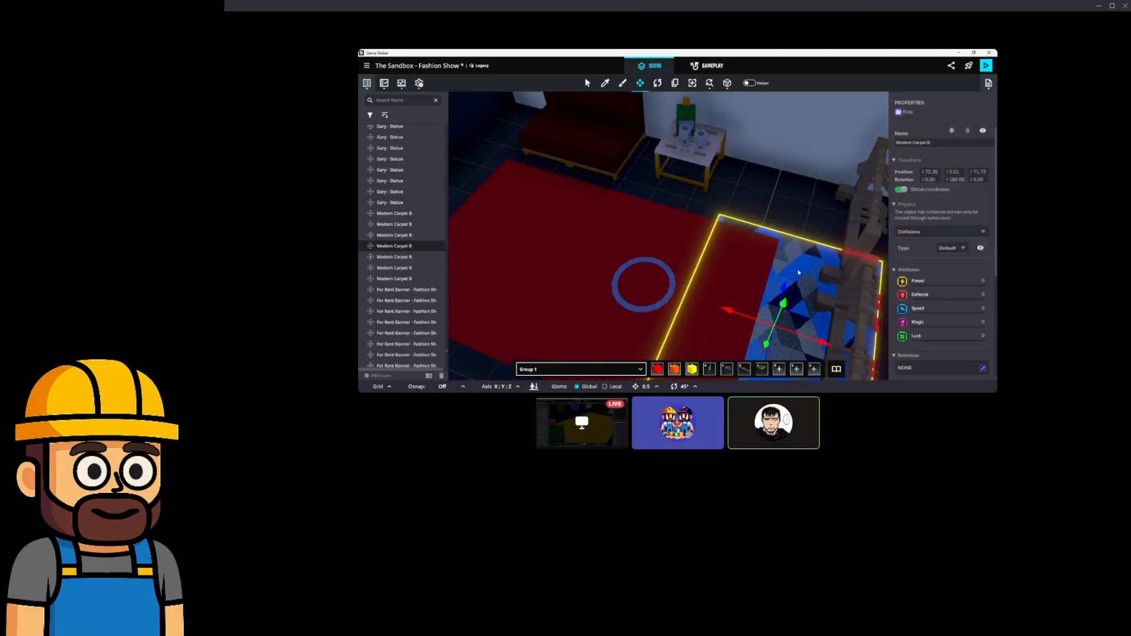
key("Delete")
right_click_drag(605, 217, 701, 252)
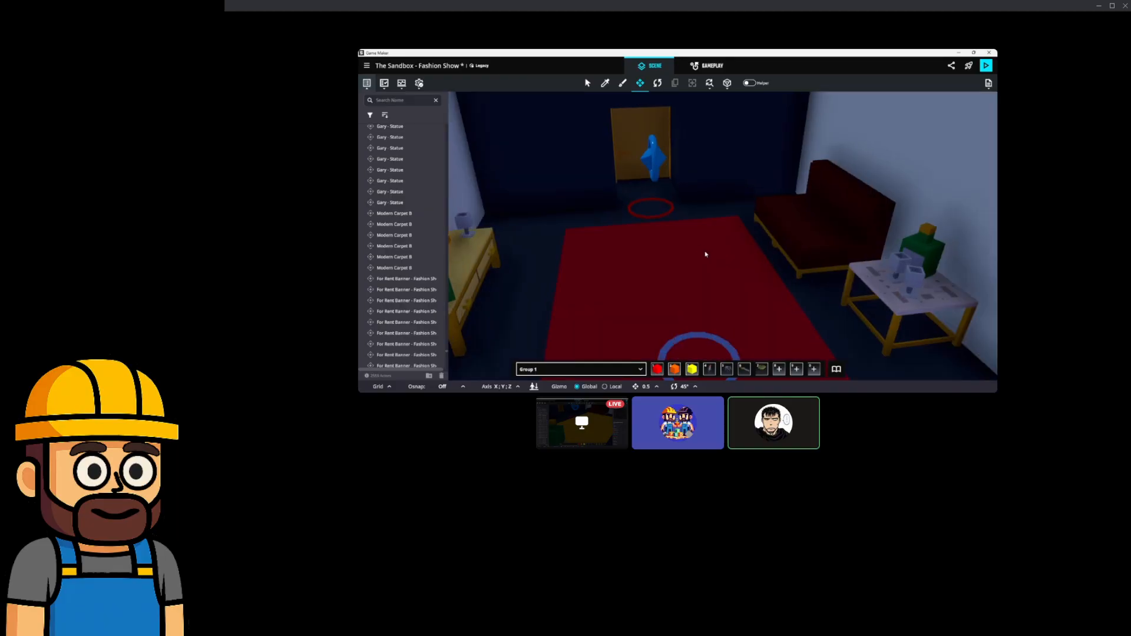
left_click(703, 252)
key("ctrl+d")
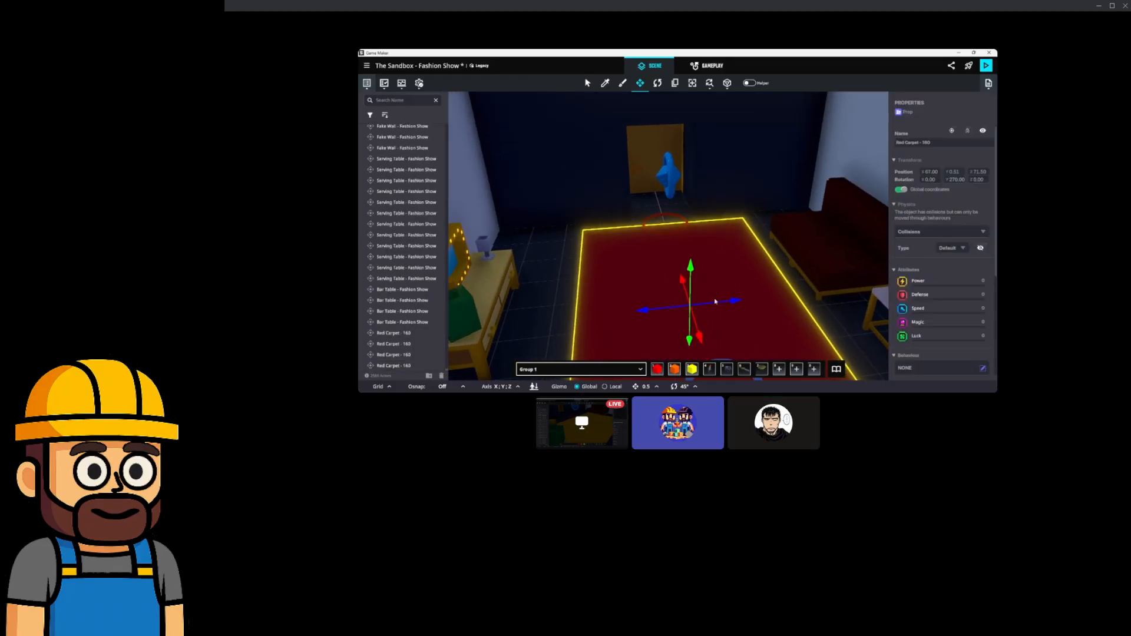
left_click_drag(709, 314, 568, 154)
right_click_drag(710, 168, 767, 238)
Move the carpet copy to the far door, turn it a quarter, and centre it on the blue circle.
left_click_drag(730, 339, 778, 202)
scroll(777, 200, "up", 5)
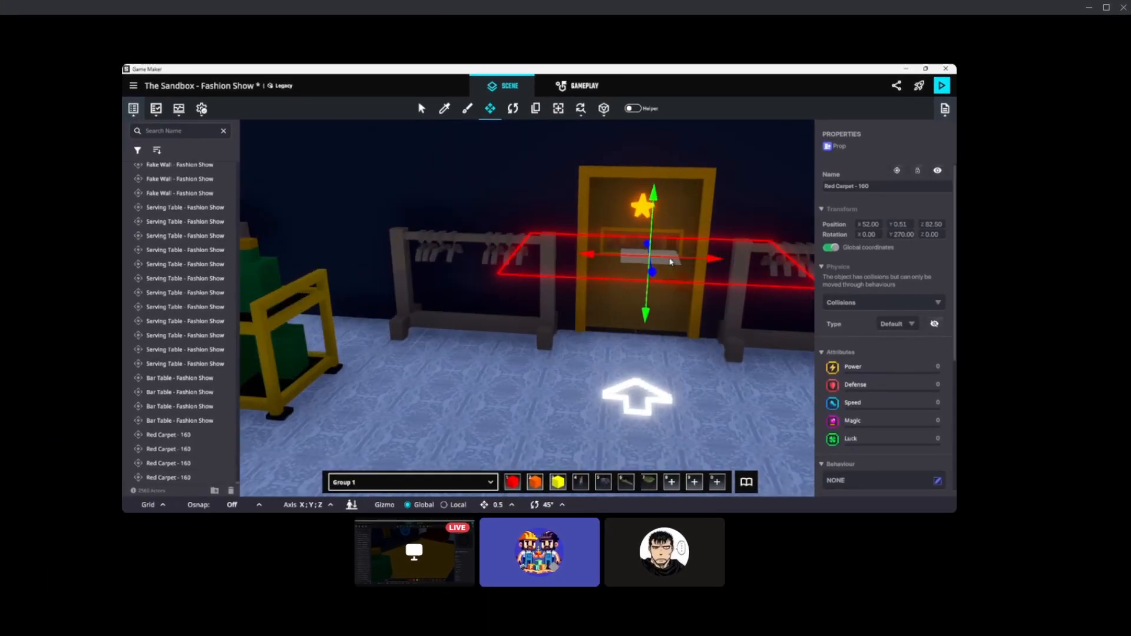
scroll(670, 262, "up", 5)
right_click_drag(670, 260, 503, 313)
scroll(507, 307, "down", 5)
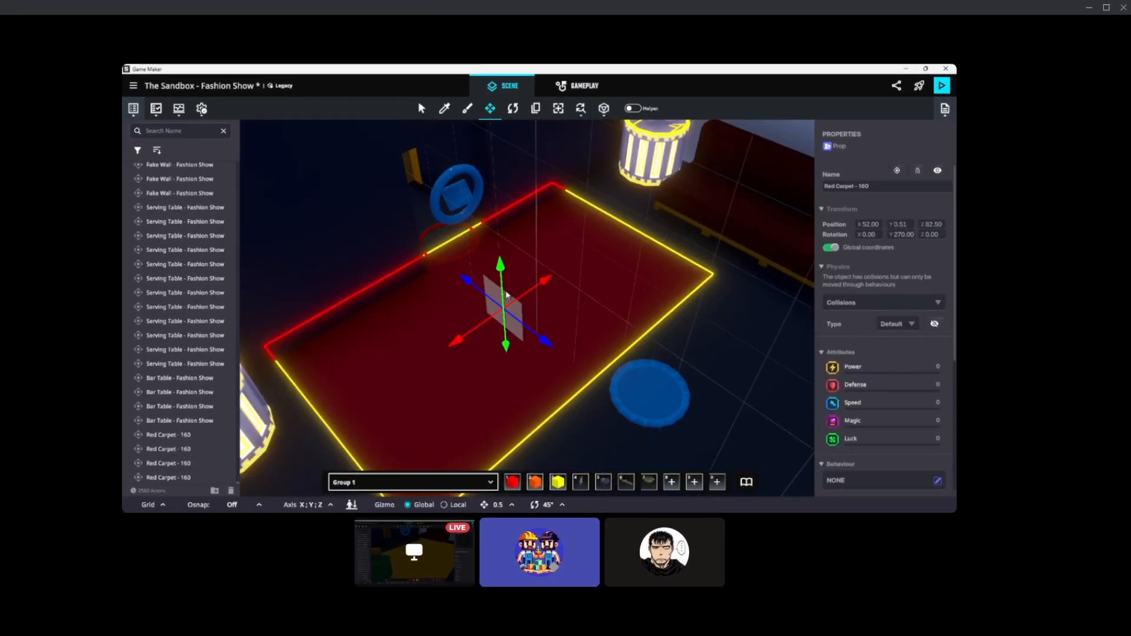
left_click_drag(538, 350, 453, 372)
left_click(490, 108)
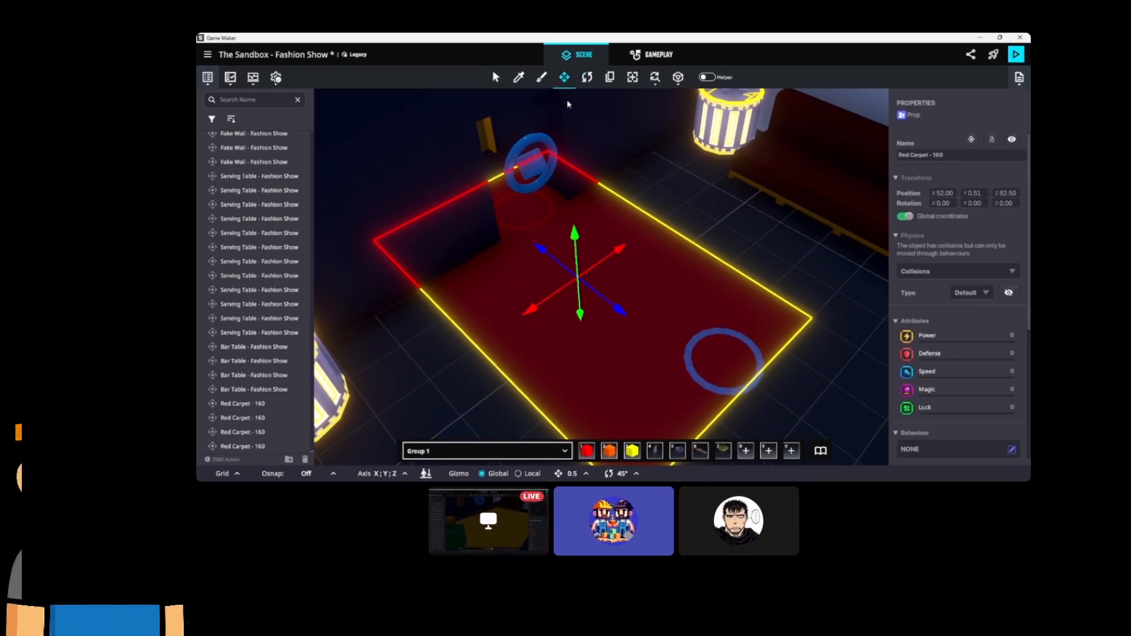
right_click_drag(591, 216, 533, 206)
left_click_drag(607, 273, 626, 307)
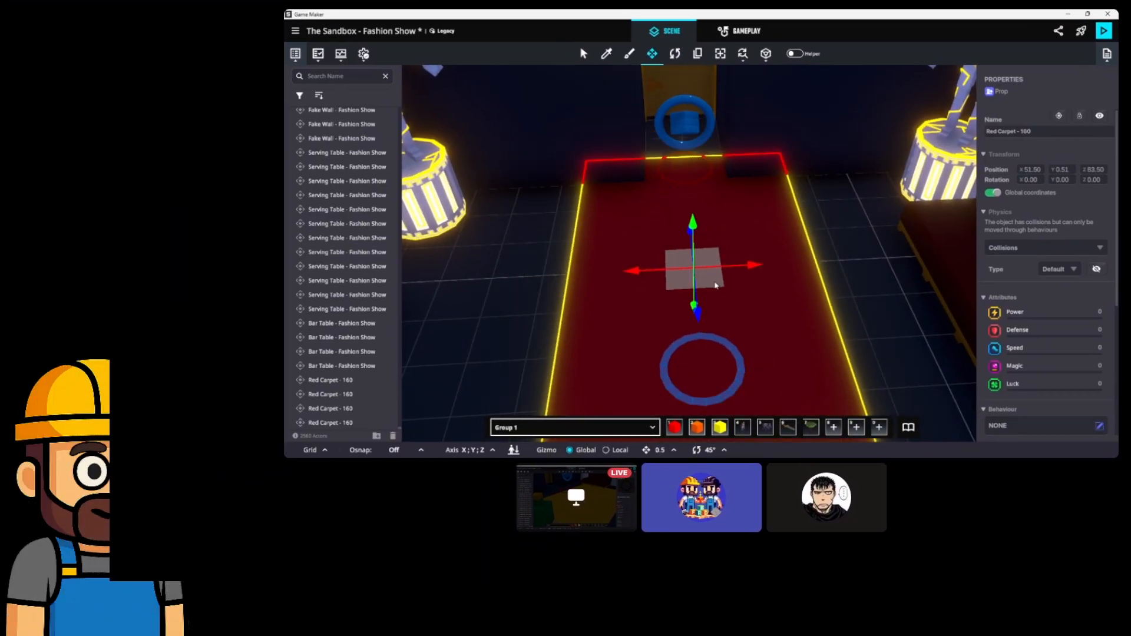
right_click_drag(676, 329, 781, 301)
left_click_drag(740, 286, 765, 285)
Delete the two blue patterned carpets nearby.
middle_click_drag(765, 285, 736, 285)
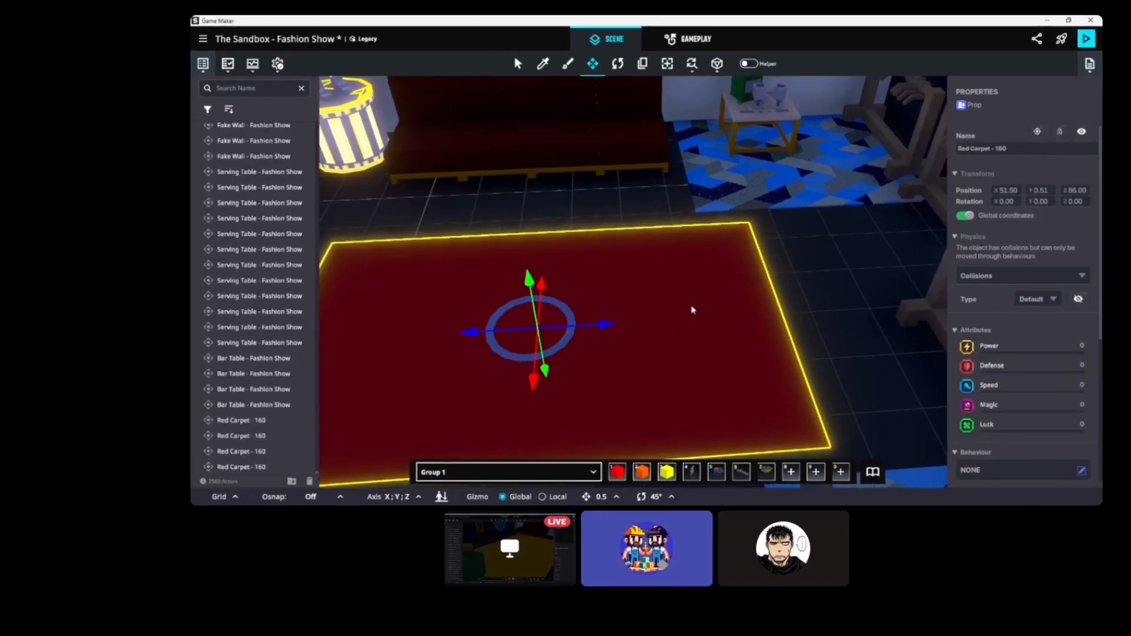
left_click(805, 170)
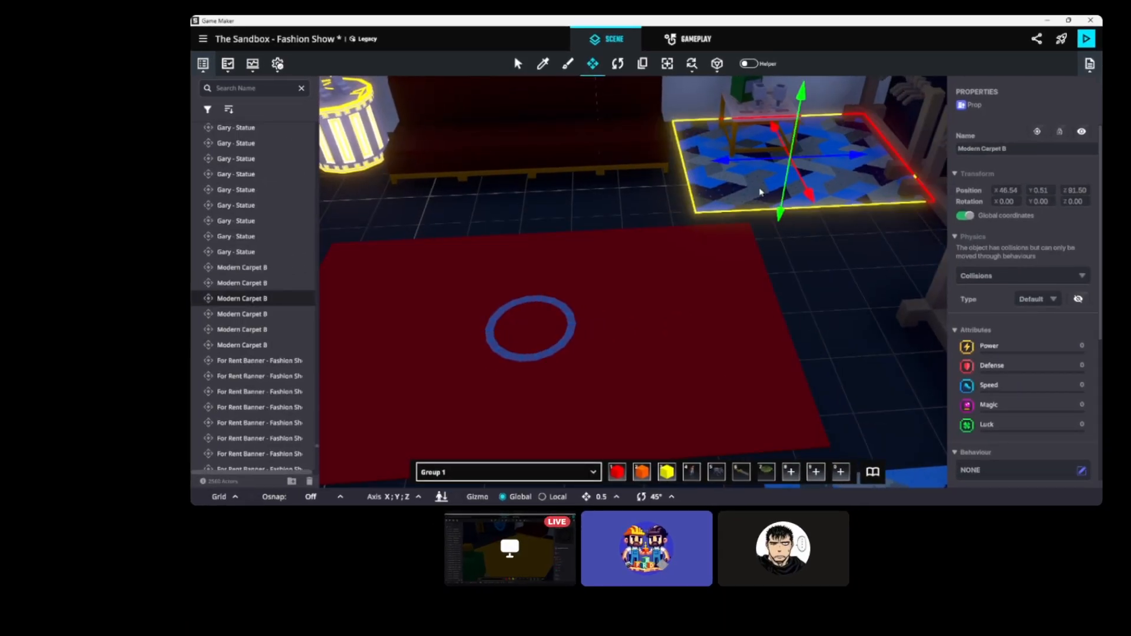
key("Delete")
middle_click_drag(889, 442, 840, 351)
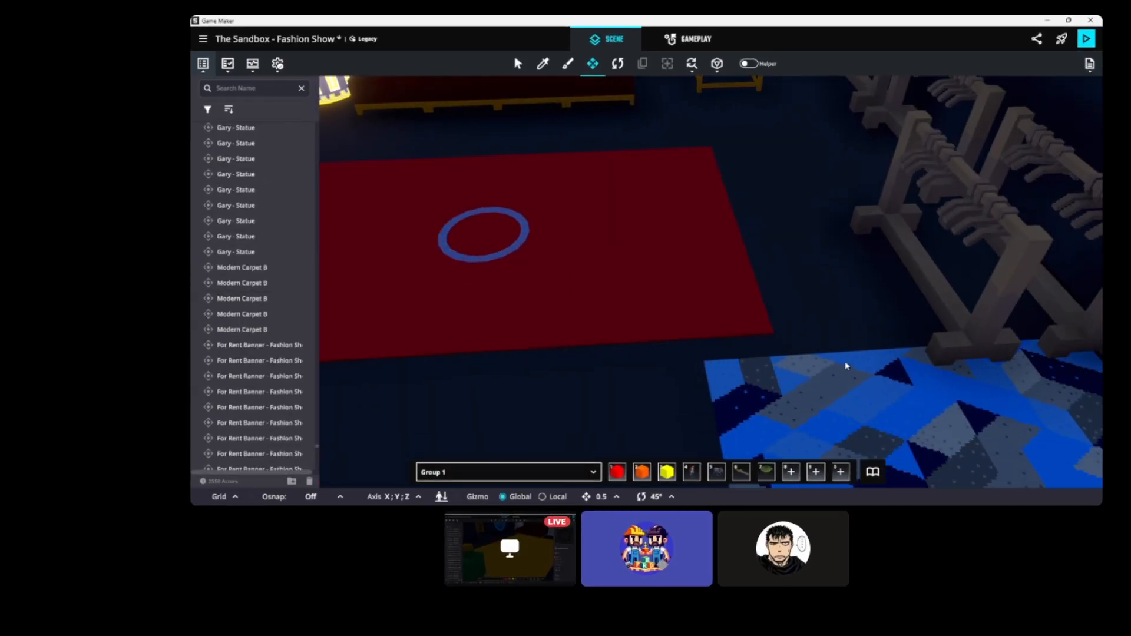
left_click(843, 389)
key("Delete")
mouse_move(719, 300)
middle_mouse_down()
mouse_move(755, 310)
mouse_move(740, 303)
middle_mouse_up()
left_click(724, 285)
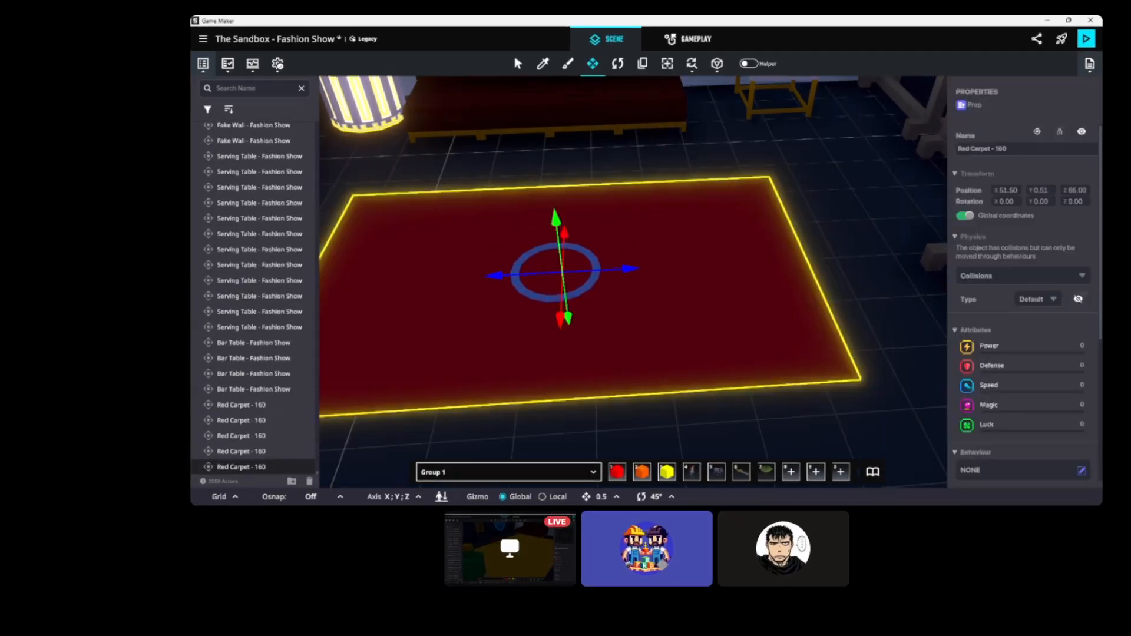
Place a red carpet copy under the next blue circle and delete its blue carpet.
scroll(740, 295, "up", 3)
left_click_drag(678, 380, 650, 146, "shift")
middle_click_drag(650, 147, 910, 218)
left_click_drag(902, 189, 414, 338)
left_click(659, 126)
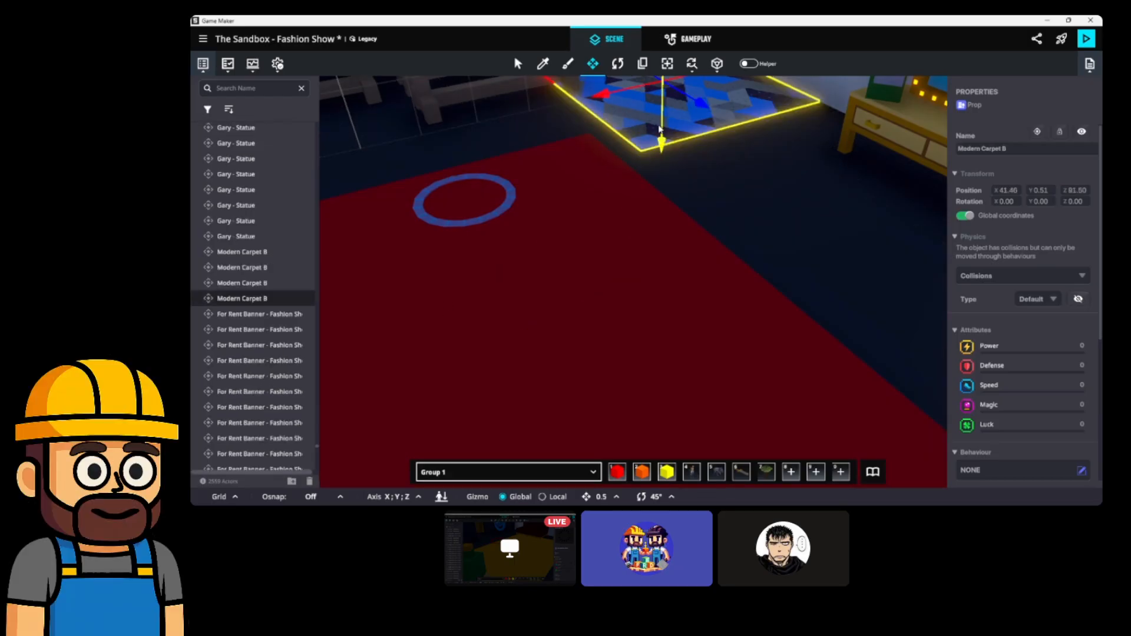
key("Delete")
Delete another blue patterned carpet, restoring the couch removed by mistake.
middle_click_drag(600, 172, 683, 184)
scroll(648, 200, "up", 2)
left_click(566, 324)
key("Delete")
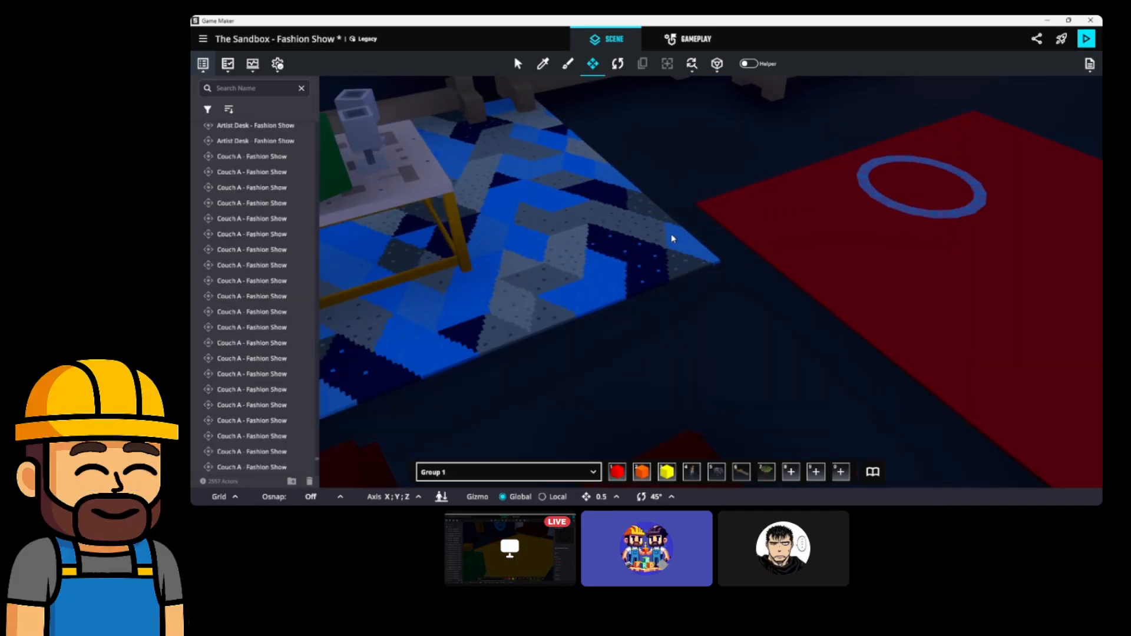
key("ctrl+z")
left_click(652, 235)
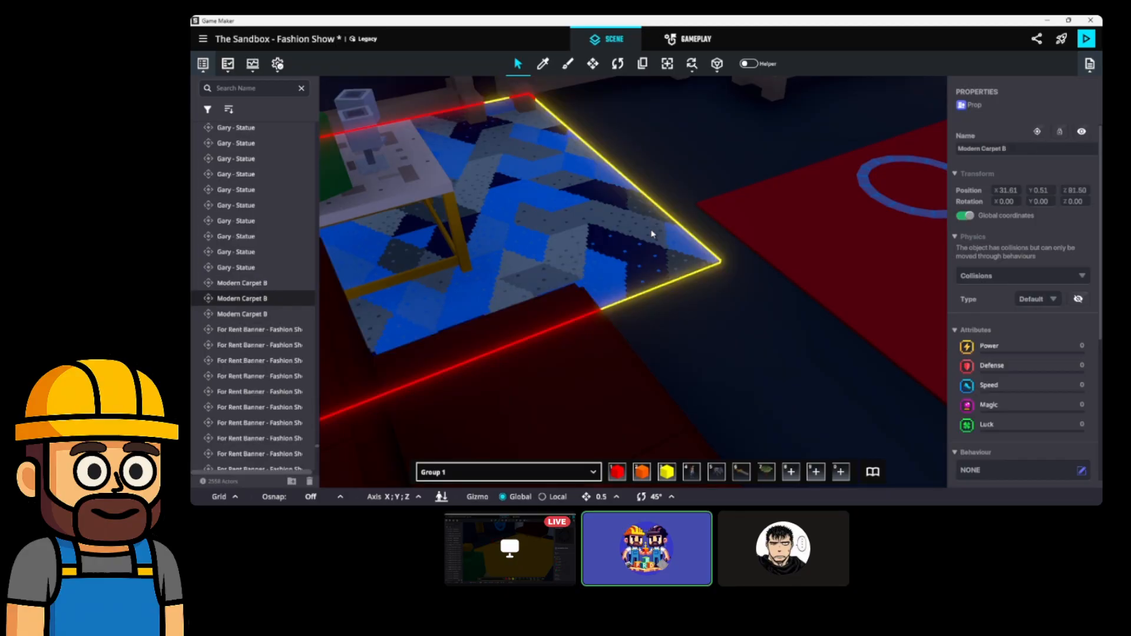
key("Delete")
Duplicate the red carpet, slide the copy to X 21.50, then delete the extra copy.
left_click(827, 254)
key("ctrl+d")
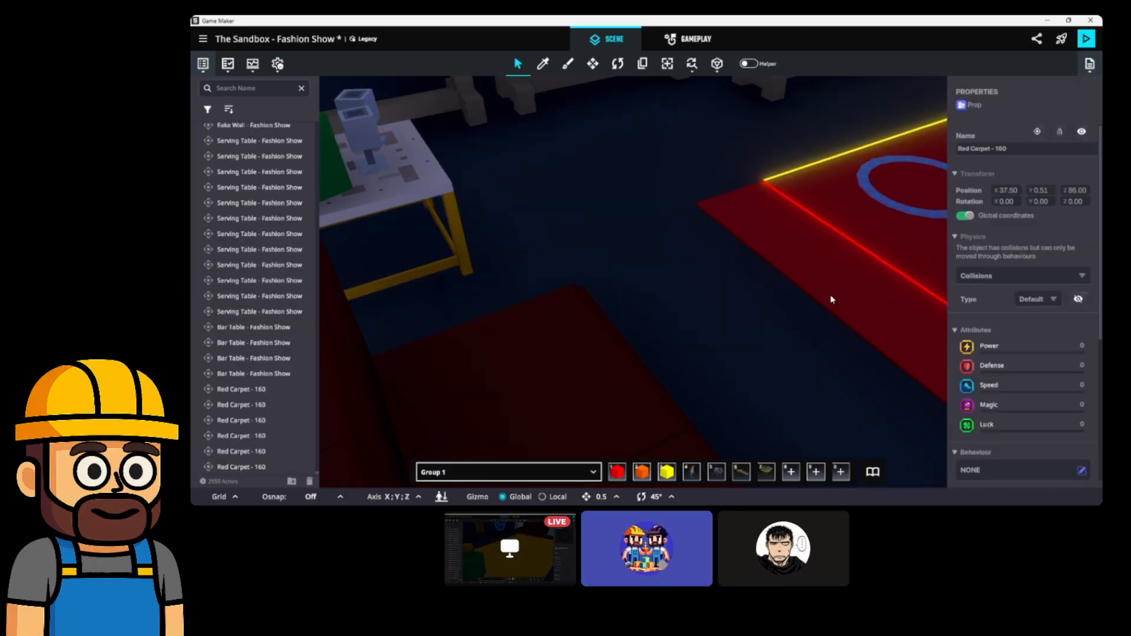
middle_click_drag(834, 304, 802, 294)
scroll(789, 293, "down", 3)
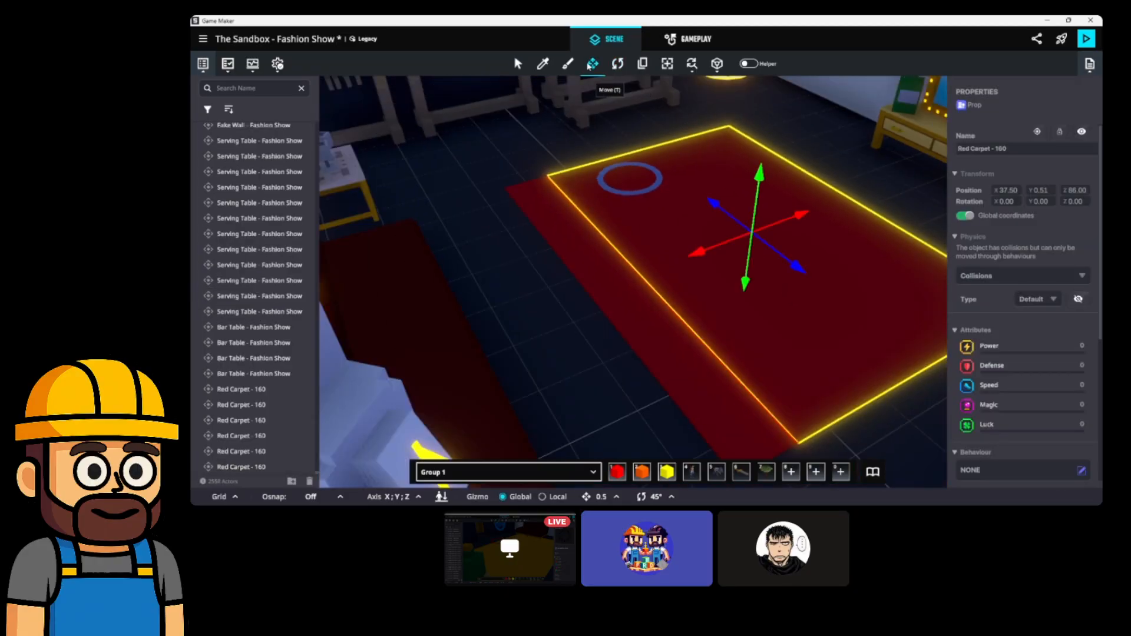
left_click_drag(700, 255, 472, 334)
middle_click_drag(472, 334, 786, 216)
scroll(624, 278, "down", 4)
left_click_drag(903, 158, 529, 306)
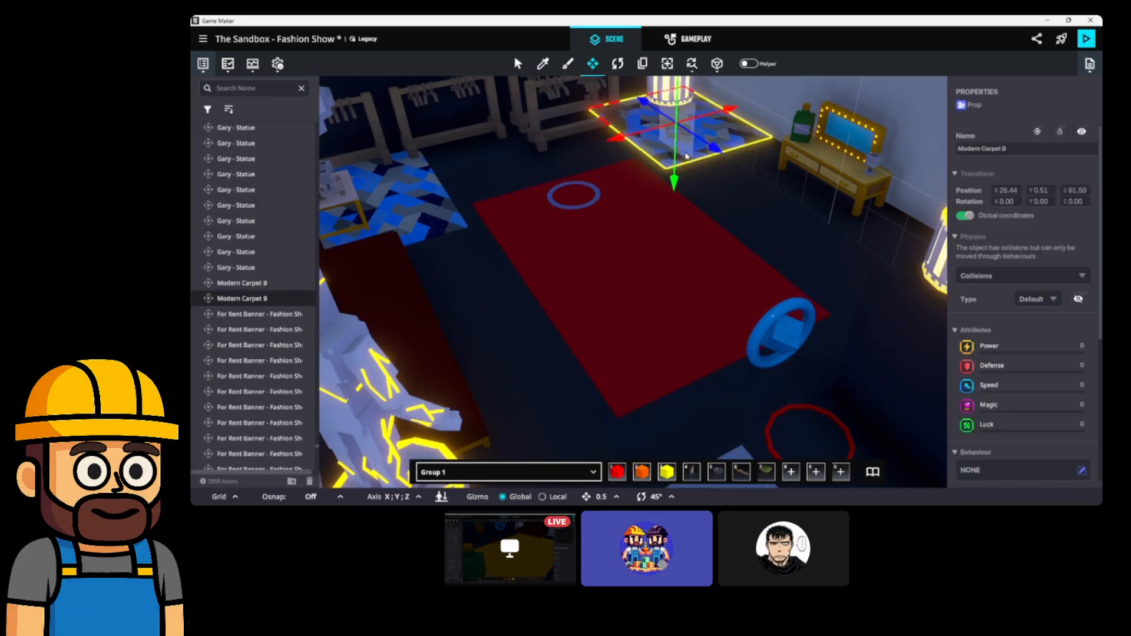
key("Delete")
Delete the remaining blue patterned carpet in the dressing room.
left_click(425, 224)
key("Delete")
right_click_drag(831, 317, 734, 306)
scroll(731, 304, "down", 3)
scroll(720, 302, "up", 3)
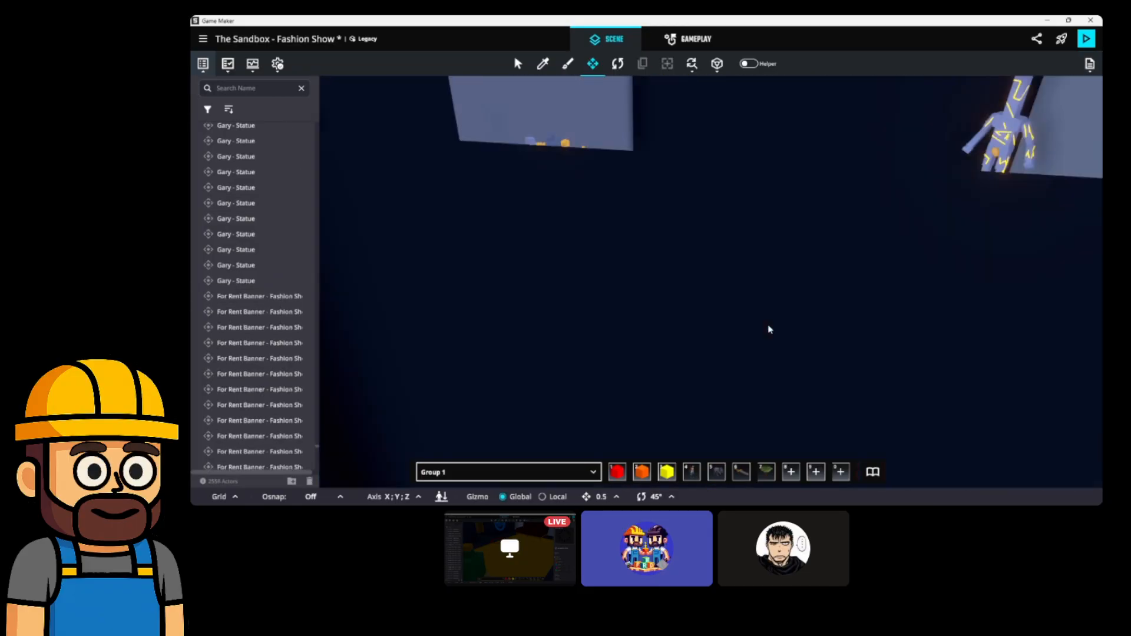
Duplicate the Red Carpet - 160 tile and drag the copy toward the door.
left_click(782, 374)
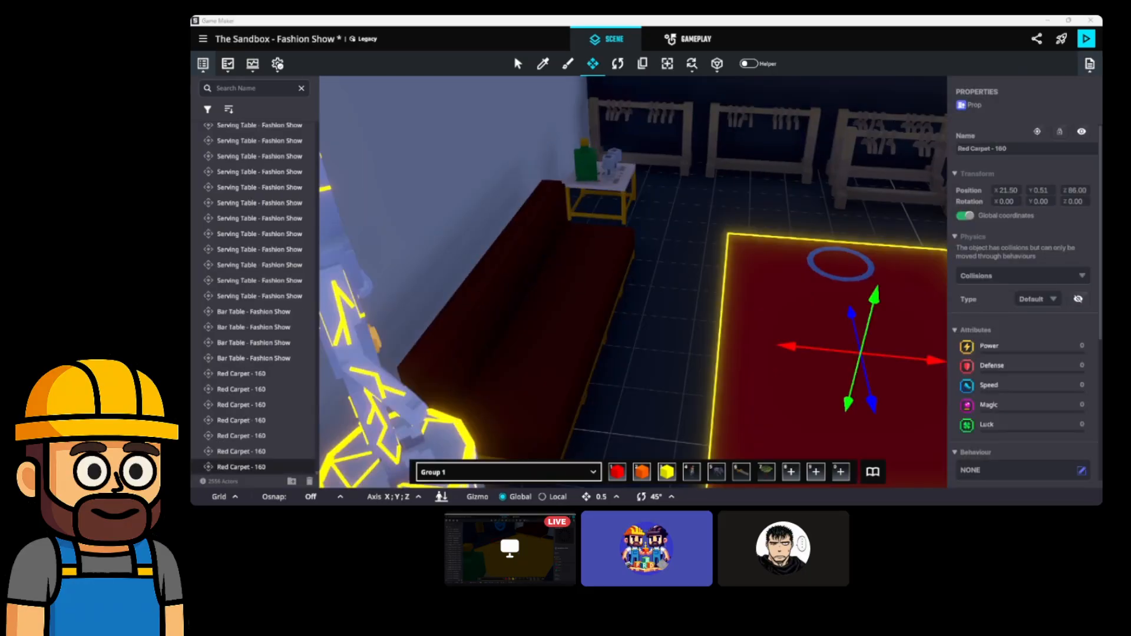
key("ctrl+d")
middle_click_drag(758, 348, 747, 326)
scroll(748, 326, "down", 5)
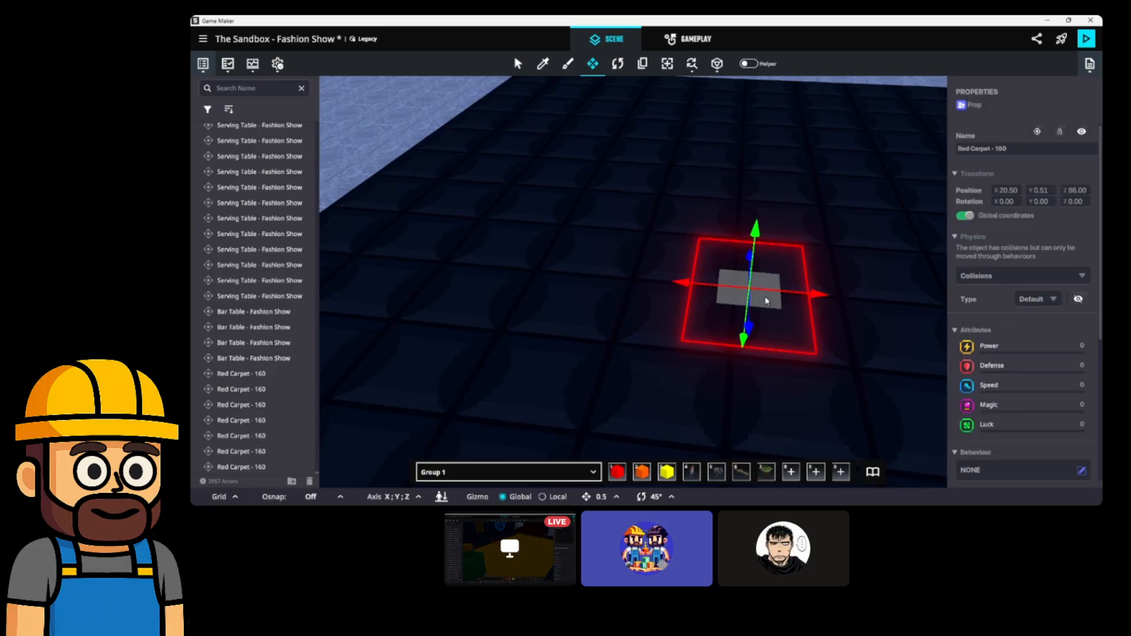
left_click_drag(766, 300, 592, 412)
scroll(613, 356, "up", 5)
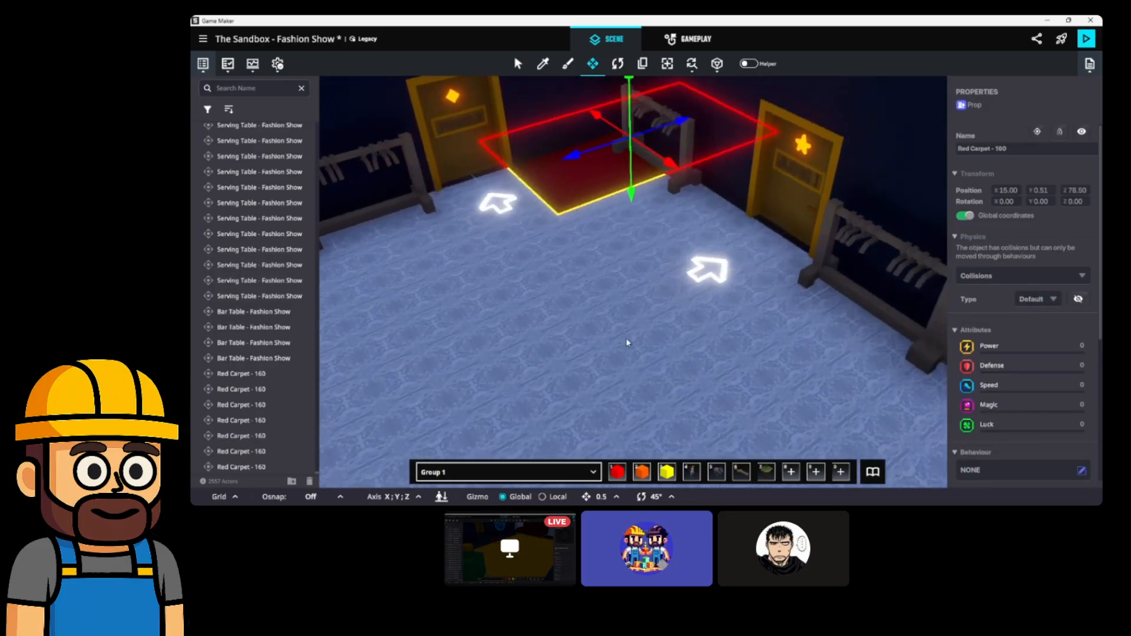
middle_click_drag(628, 361, 667, 350)
scroll(666, 350, "up", 2)
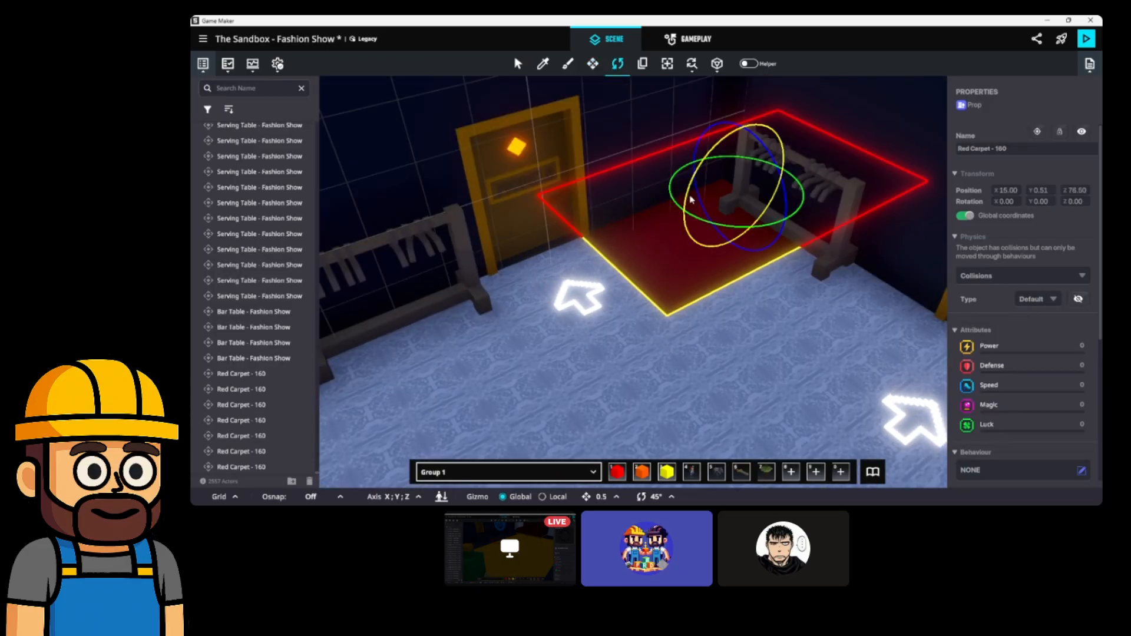
Rotate the carpet copy 270° and nudge it onto the exit ring at X 8.50, Z 71.50.
left_click_drag(795, 210, 893, 287)
left_click_drag(728, 196, 478, 151)
scroll(486, 154, "up", 5)
middle_click_drag(490, 156, 604, 235)
right_click_drag(747, 270, 696, 273)
middle_click_drag(697, 273, 708, 281)
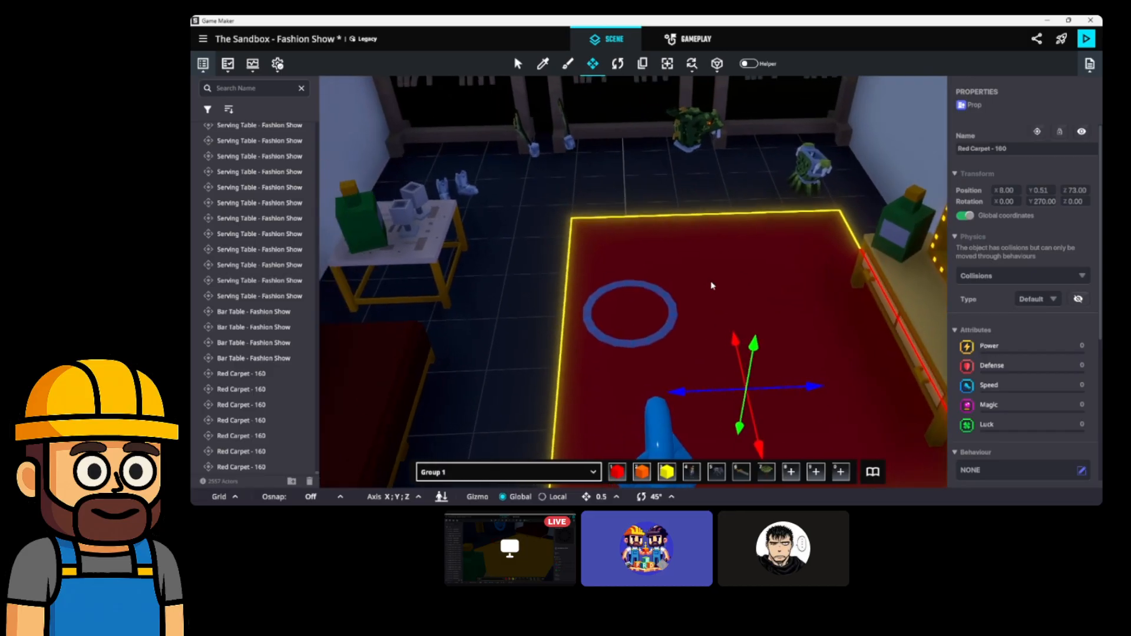
left_click_drag(768, 399, 654, 322)
Select the blue exit marker above the new carpet.
right_click_drag(626, 312, 913, 317)
scroll(790, 309, "up", 3)
middle_click_drag(732, 253, 752, 279)
left_click(781, 257)
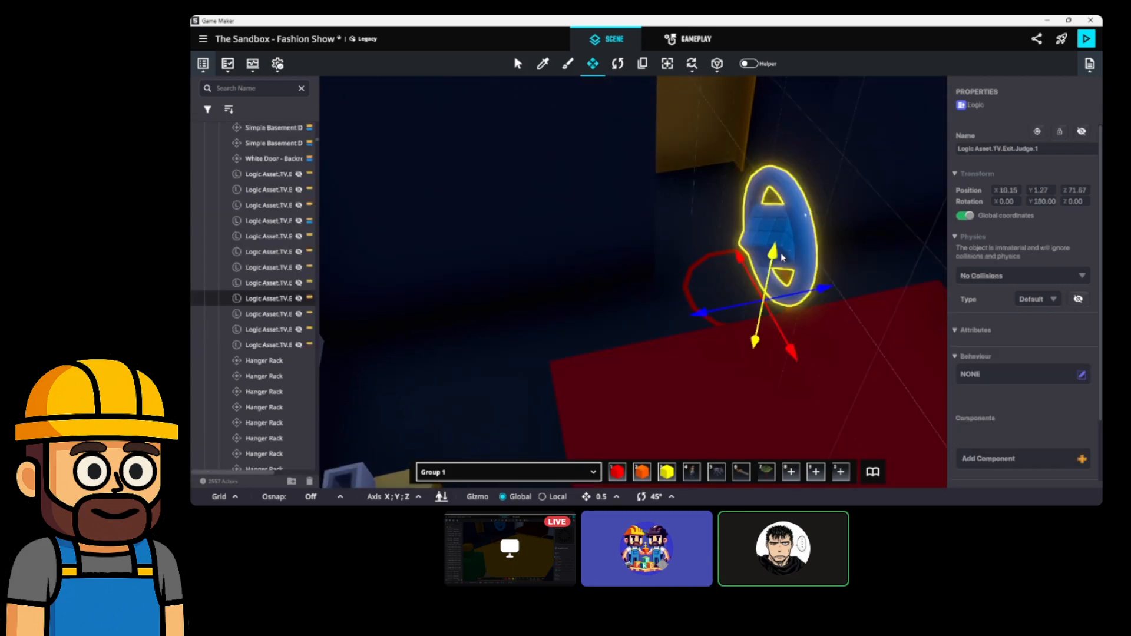
Move the red exit circle and its marker back along X.
left_click(713, 296, "ctrl")
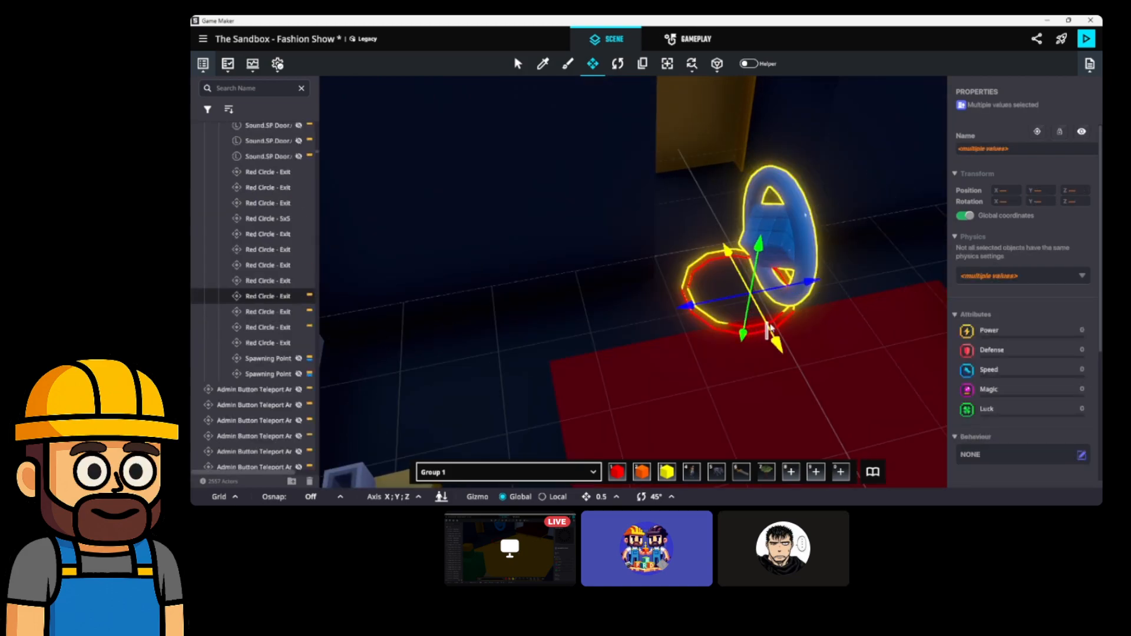
left_click_drag(768, 328, 758, 311)
right_click_drag(759, 311, 813, 330)
middle_click_drag(812, 330, 782, 338)
scroll(807, 315, "down", 1)
Shift the red carpet one unit along X and slide it along Z to 61.00.
left_click(824, 330)
right_click_drag(783, 338, 692, 308)
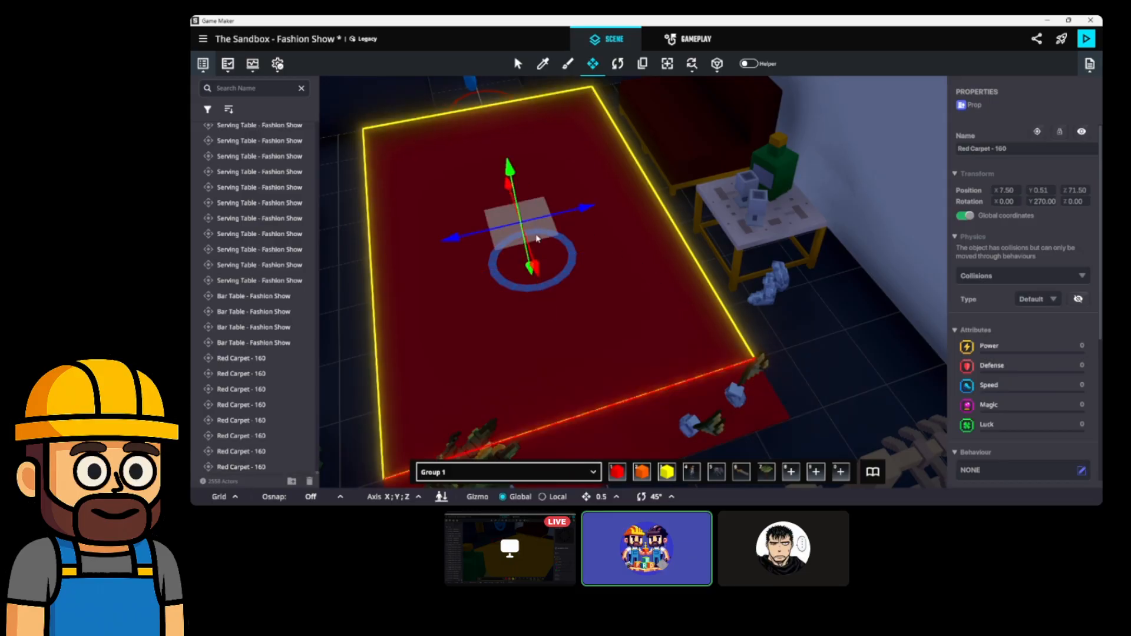
left_click_drag(539, 239, 933, 172)
middle_click_drag(787, 242, 601, 251)
left_click_drag(342, 236, 571, 238)
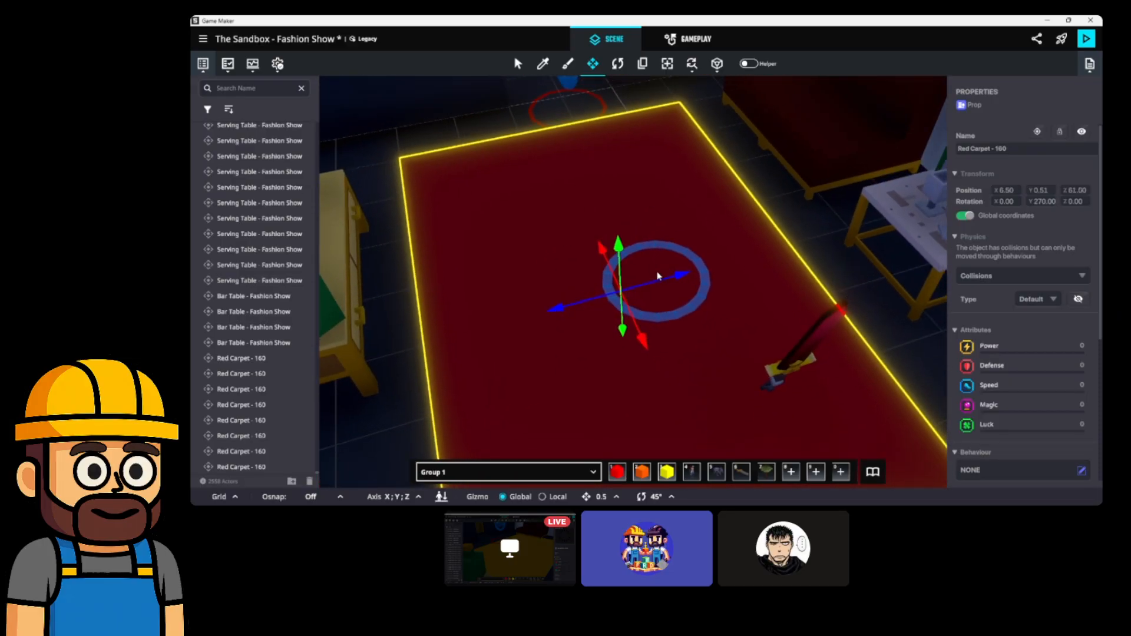
left_click_drag(684, 277, 719, 271)
Slide the blue teleporter and red exit circle together up-left.
middle_click_drag(655, 204, 715, 324)
left_click(621, 156)
left_click(585, 212, "shift")
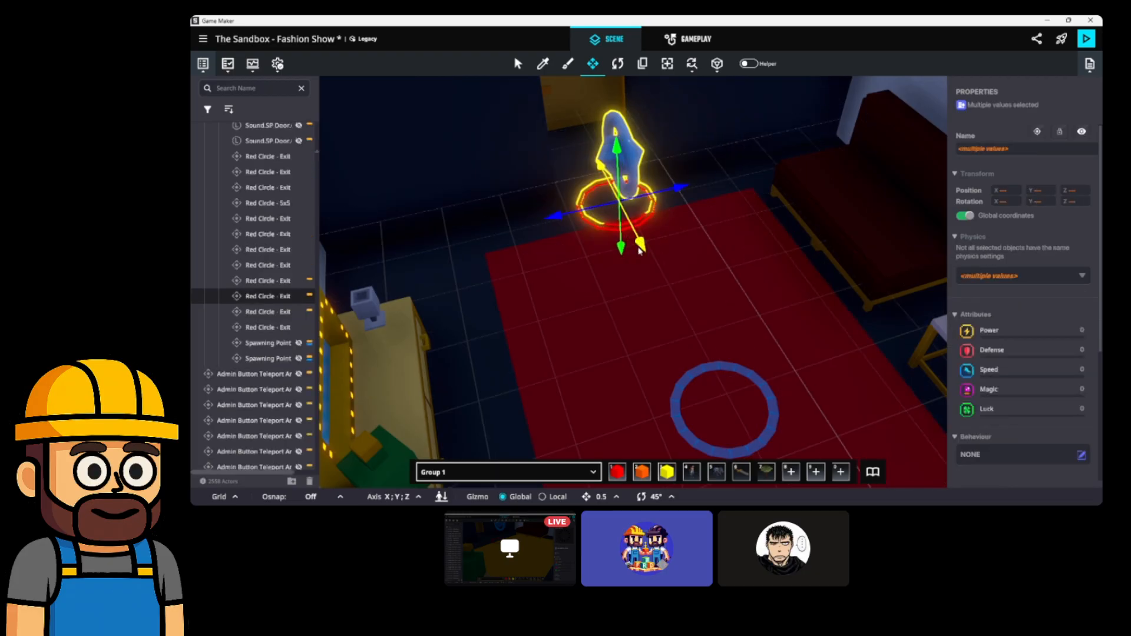
left_click_drag(641, 252, 630, 231)
Duplicate the red carpet tile and push the copy toward the exit, from Z 57.00 to 49.50.
left_click(764, 302)
middle_click_drag(757, 302, 692, 296)
key("ctrl+d")
middle_click_drag(538, 316, 575, 303)
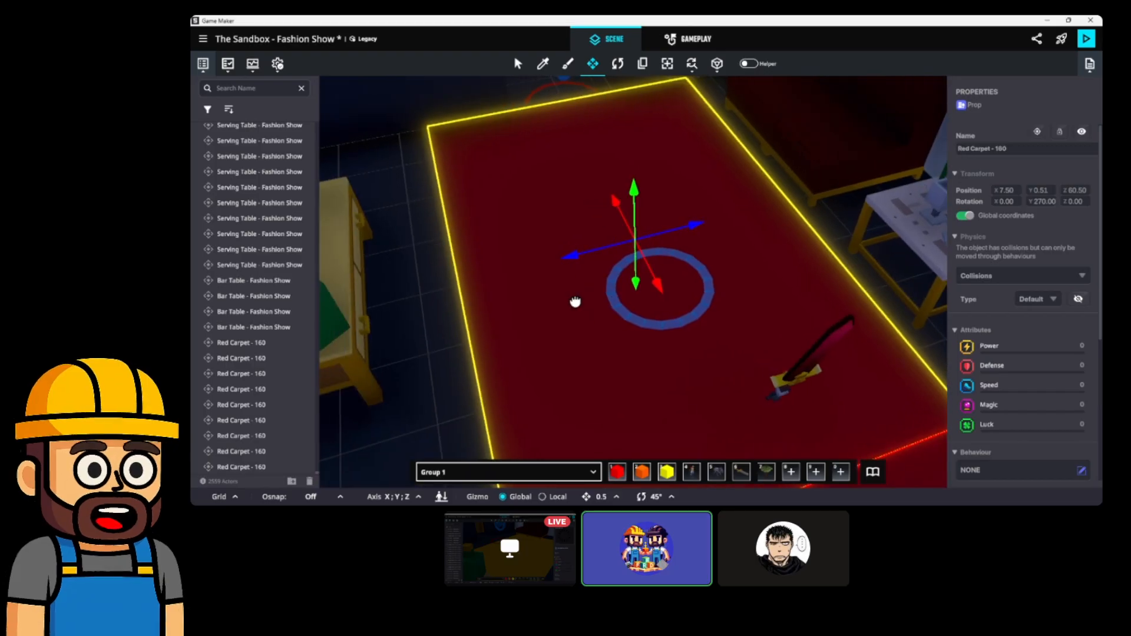
left_click_drag(660, 284, 948, 193)
middle_click_drag(919, 195, 684, 210)
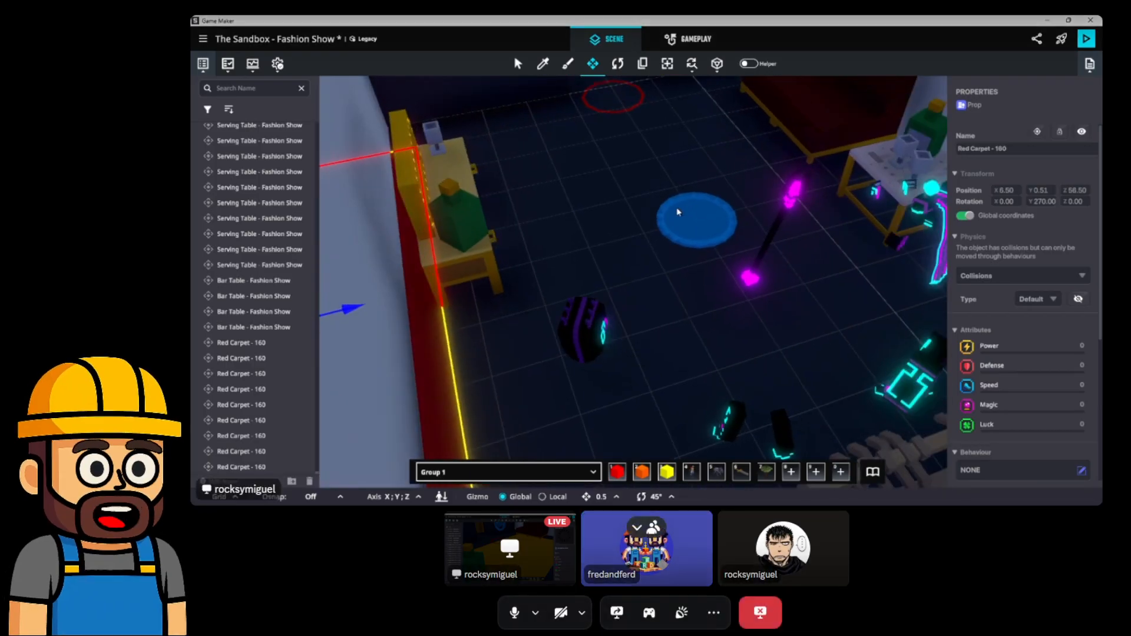
left_click_drag(361, 311, 759, 255)
middle_click_drag(768, 254, 785, 403)
Move the carpet tile to X 6.50, Z 44.00, then on to about Z 39.00.
left_click(618, 160)
scroll(612, 194, "up", 5)
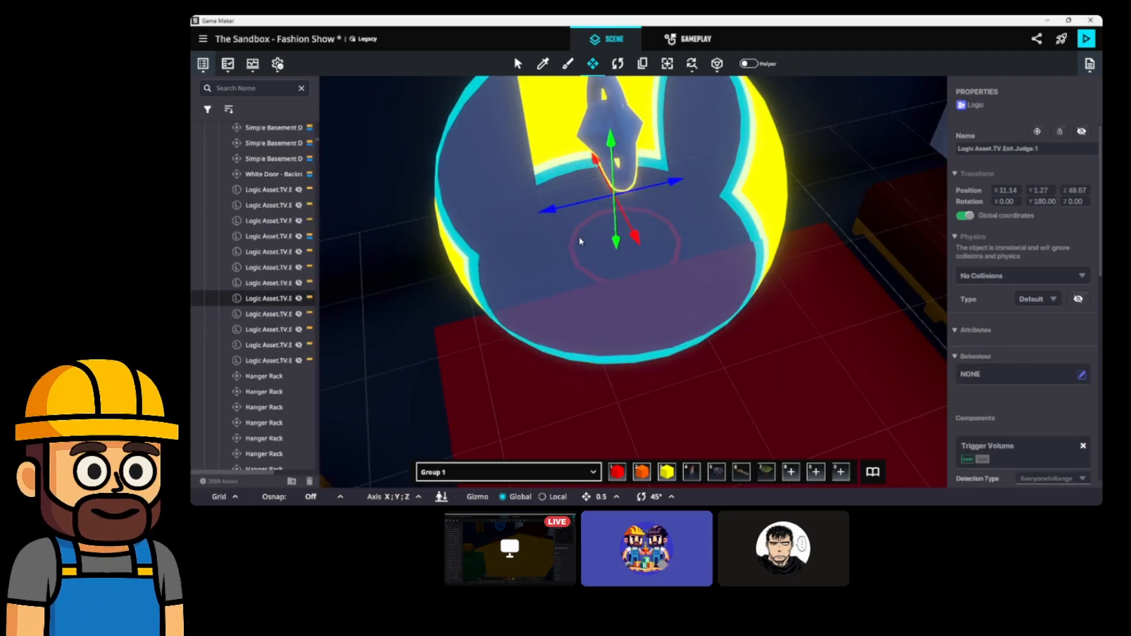
left_click(578, 268, "ctrl")
scroll(611, 254, "down", 5)
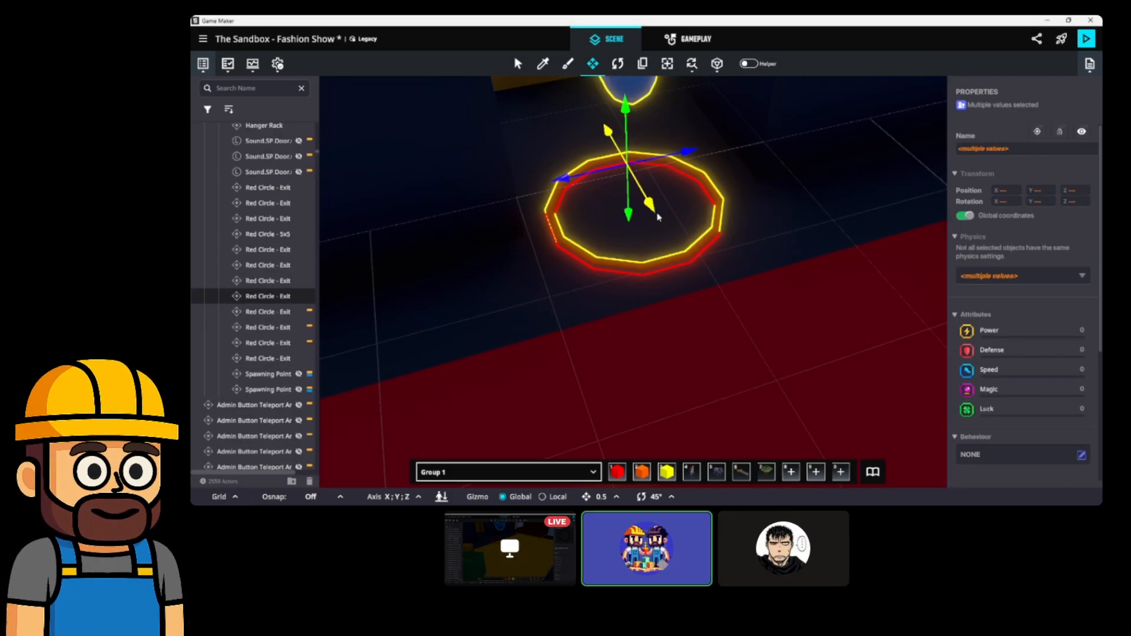
middle_click_drag(736, 241, 651, 245)
left_click(654, 245)
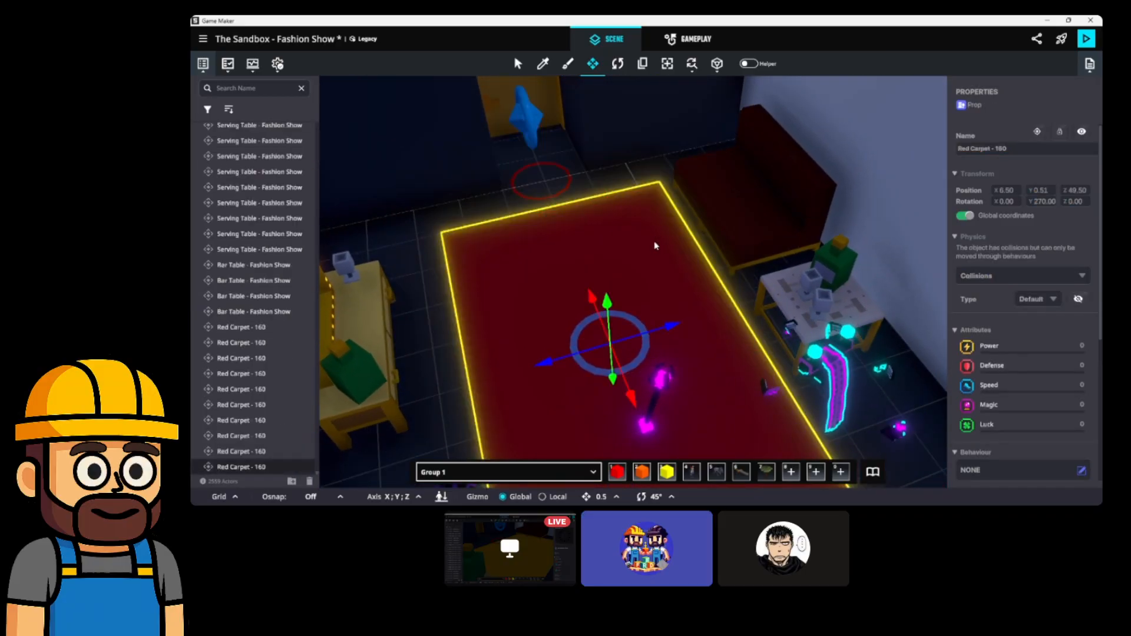
left_click_drag(613, 338, 863, 255)
middle_click_drag(863, 256, 609, 295)
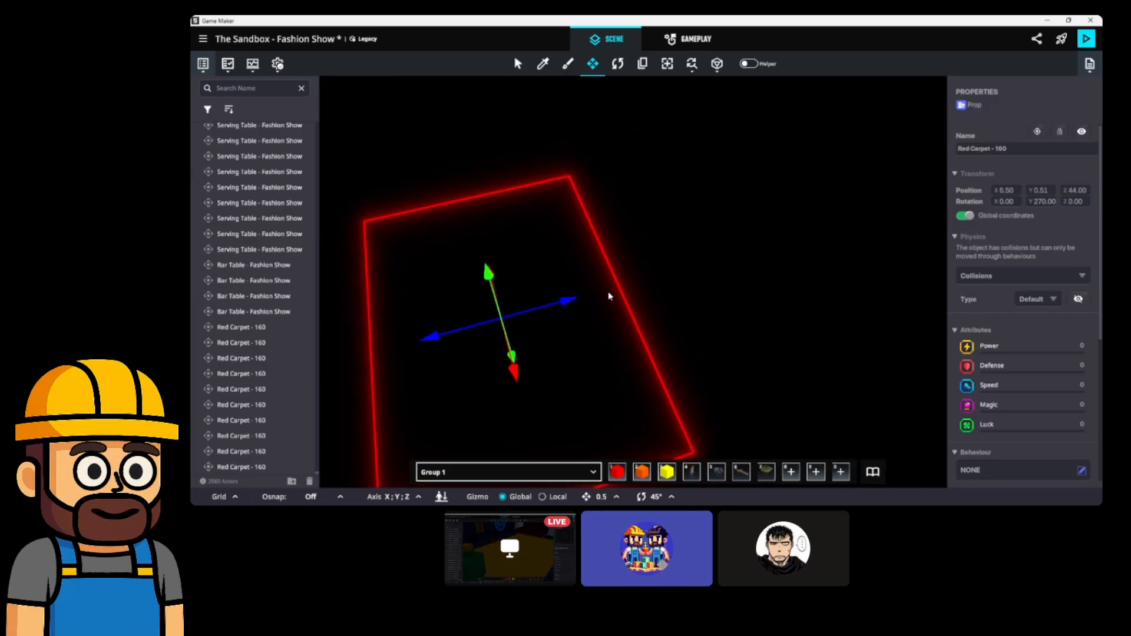
scroll(608, 295, "up", 1)
left_click_drag(530, 311, 803, 255)
middle_click_drag(802, 255, 768, 318)
Move the next blue teleporter and red exit circle together up-left.
left_click(651, 171)
scroll(611, 173, "up", 2)
left_click(652, 193, "ctrl")
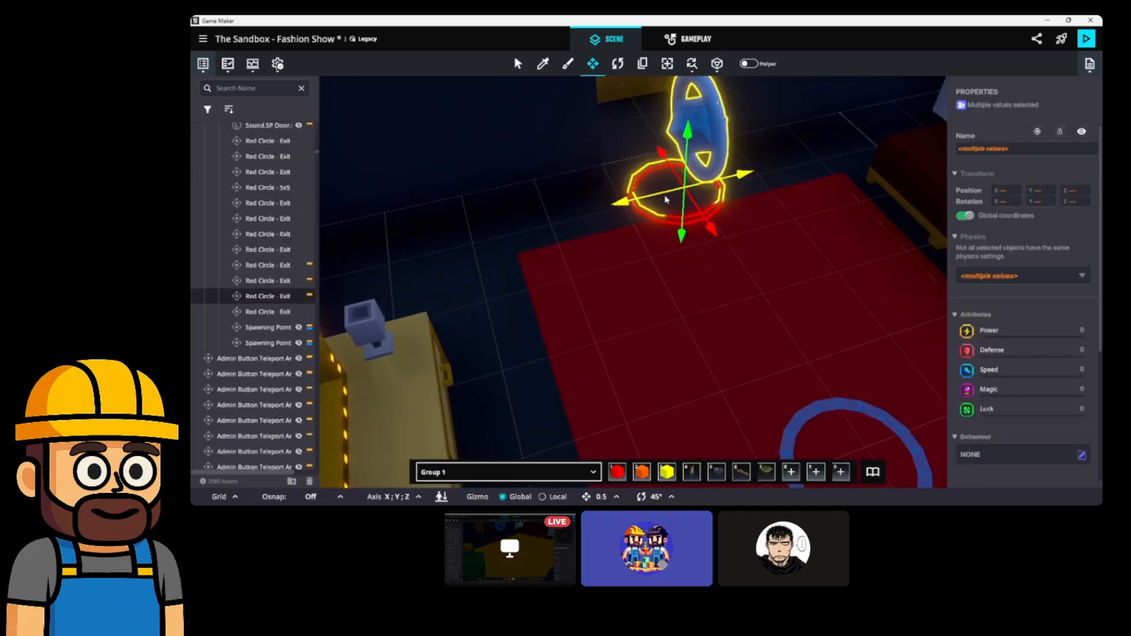
left_click_drag(712, 234, 699, 214)
scroll(724, 221, "down", 3)
middle_click_drag(729, 223, 600, 242)
scroll(676, 257, "up", 3)
scroll(682, 255, "down", 10)
middle_click_drag(678, 252, 675, 287)
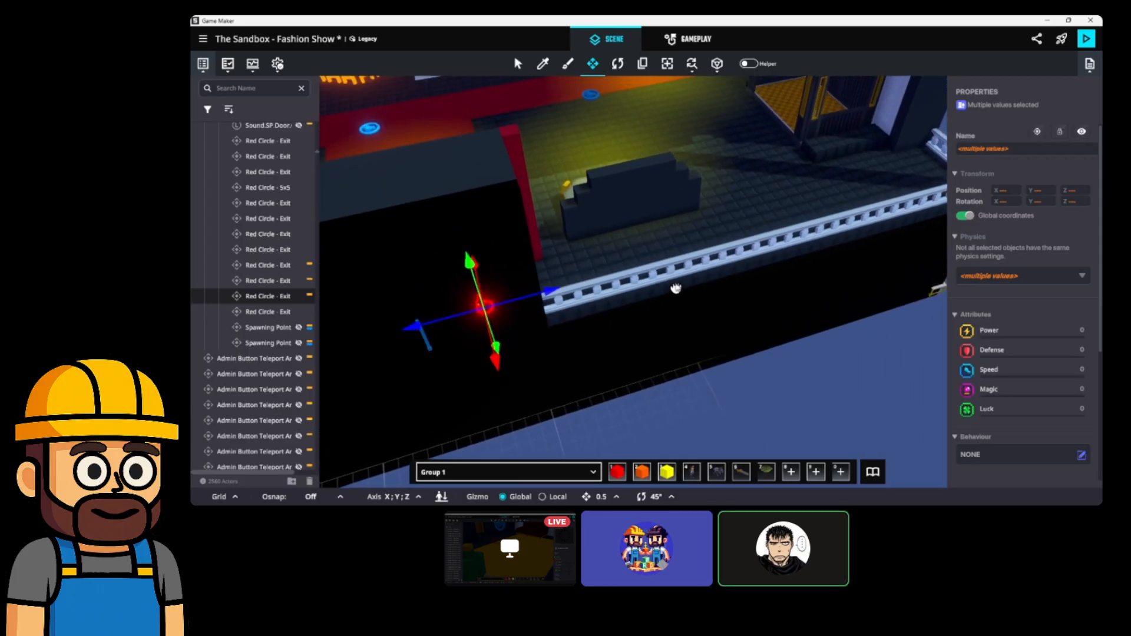
middle_click_drag(556, 245, 560, 318)
middle_click_drag(635, 291, 626, 262)
Save the Fashion Show experience with Ctrl+S and confirm the Save Changes prompt.
key("ctrl+s")
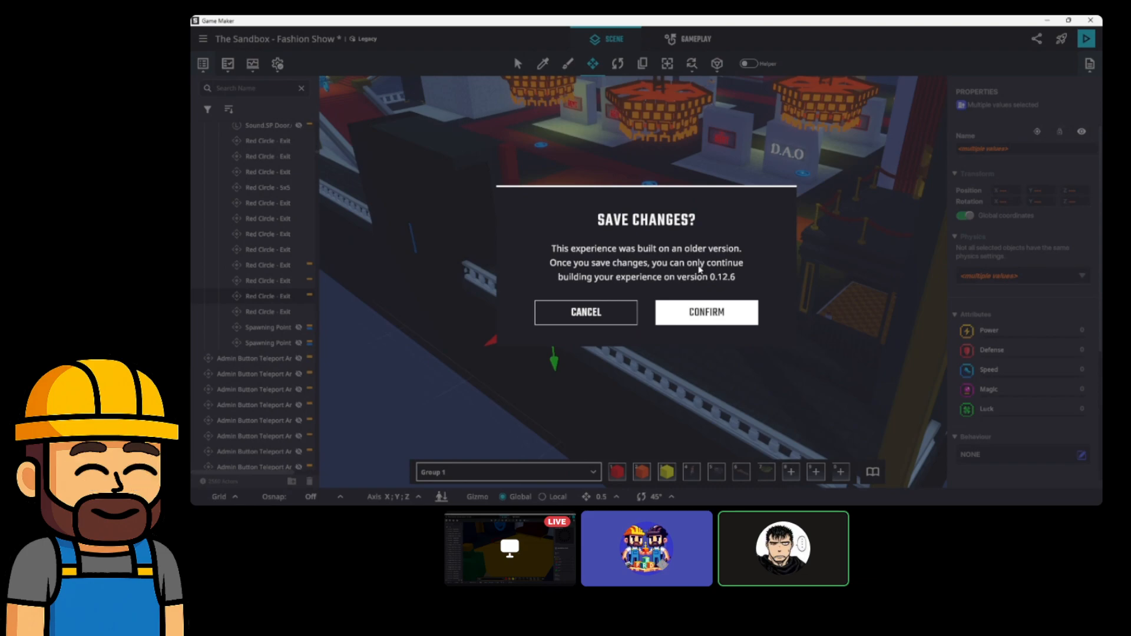
left_click(690, 318)
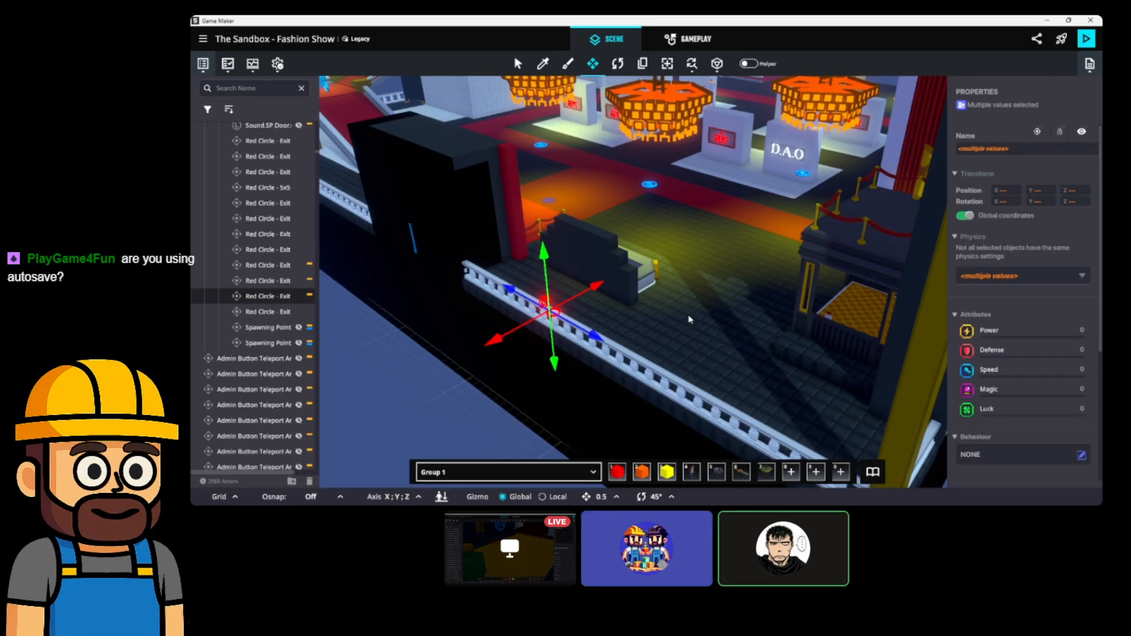
Show the Logic Counter behaviours and verify Autosave is Off in the General settings.
left_click(277, 64)
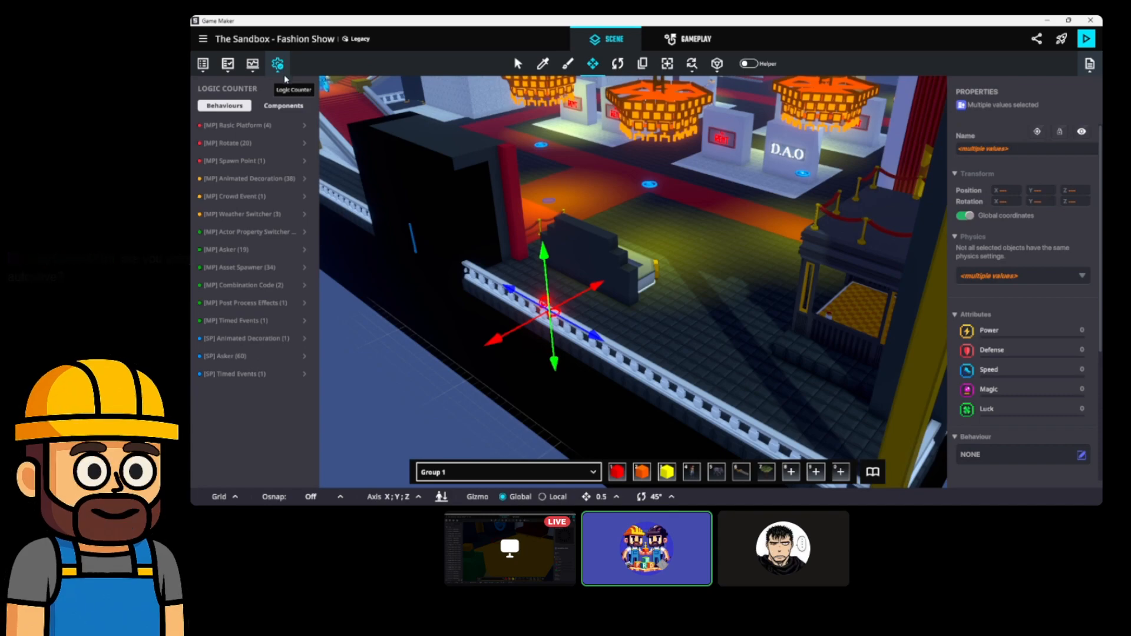
left_click(203, 39)
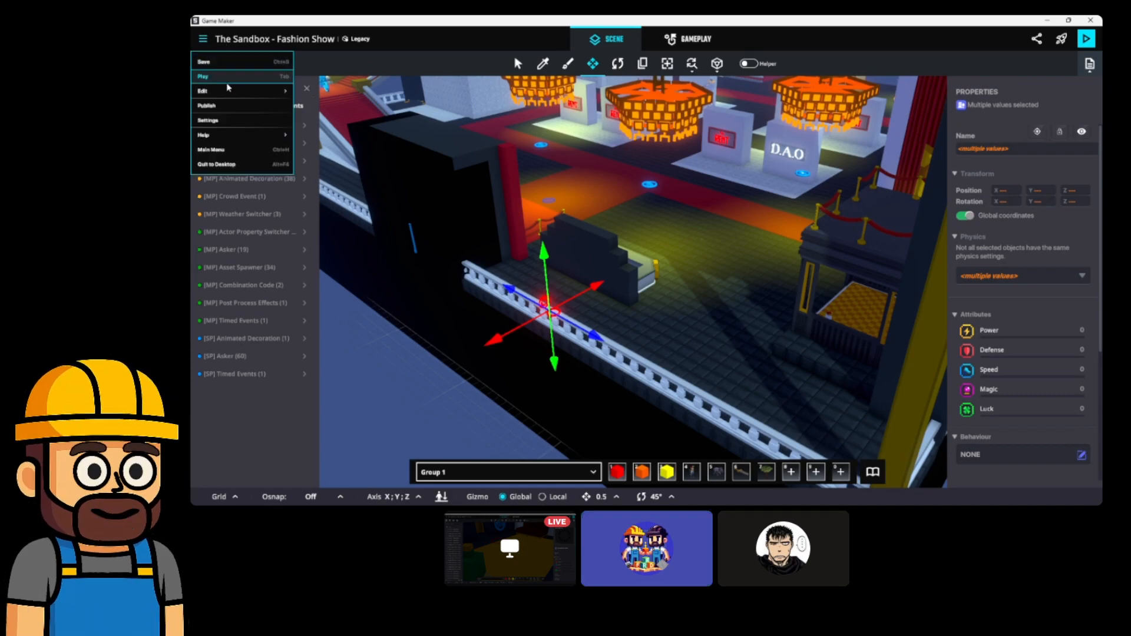
left_click(222, 121)
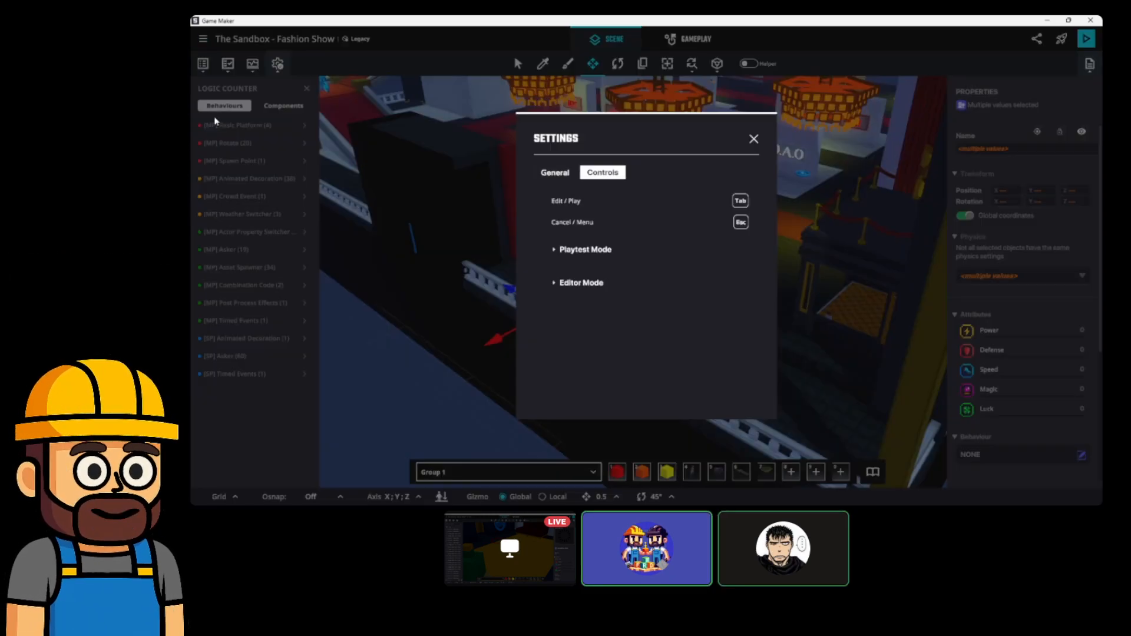
left_click(557, 170)
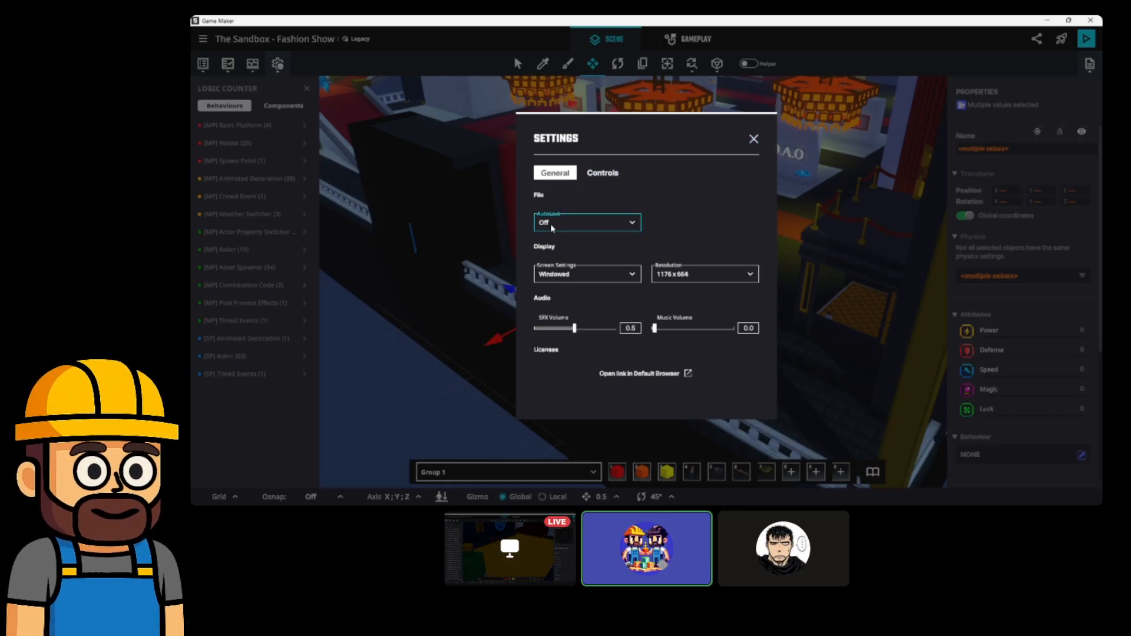
left_click(754, 139)
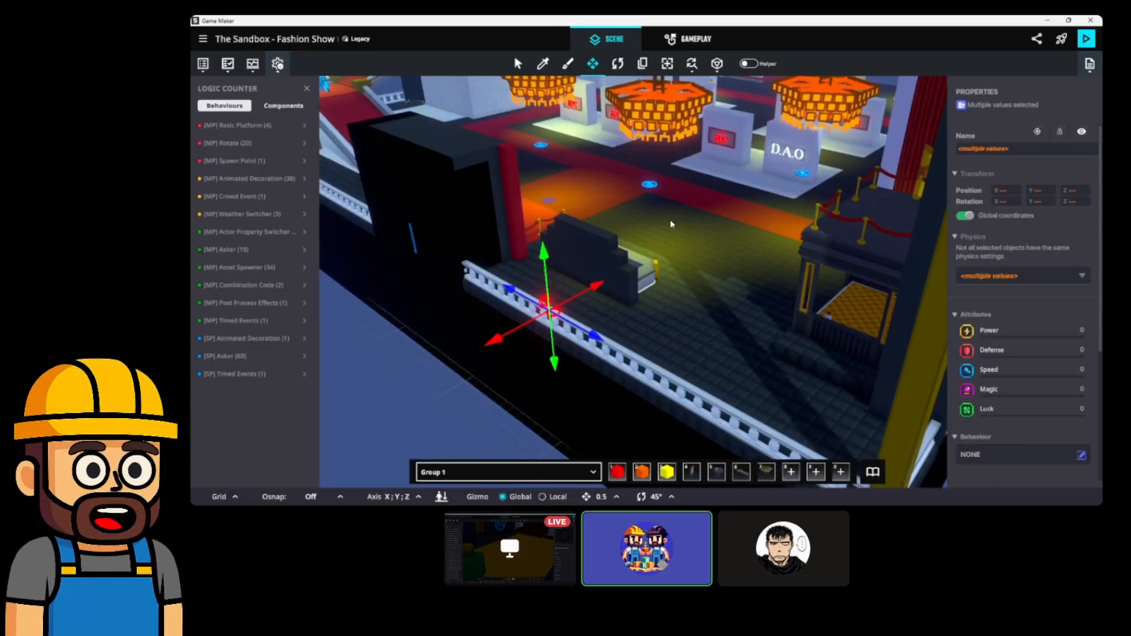
middle_click_drag(599, 172, 602, 269)
scroll(640, 261, "up", 3)
scroll(643, 261, "up", 10)
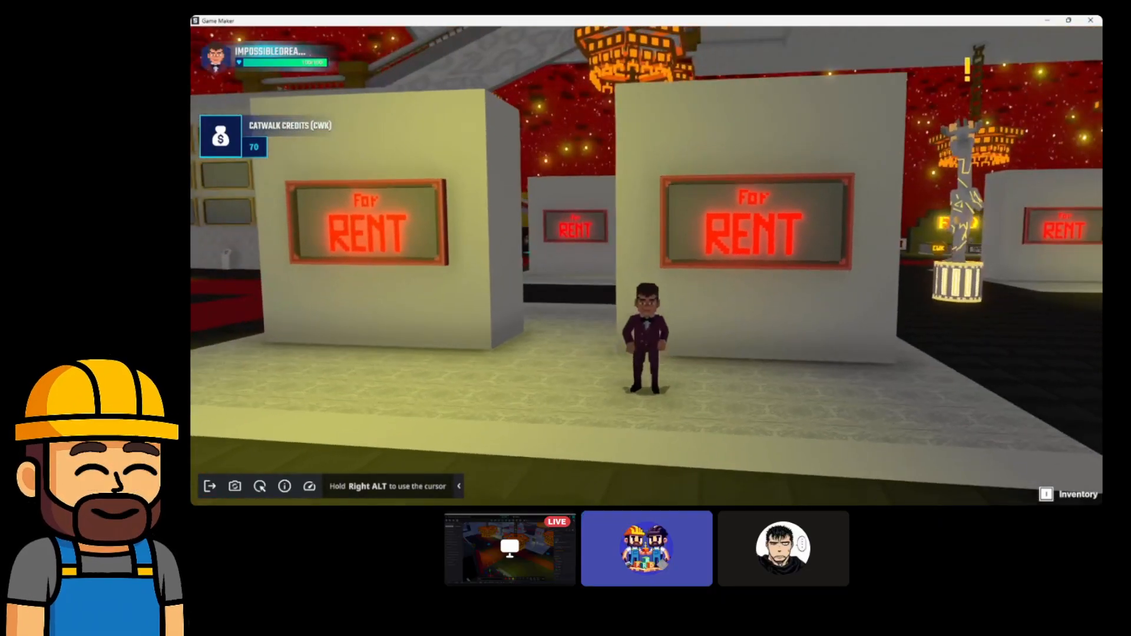
key("s")
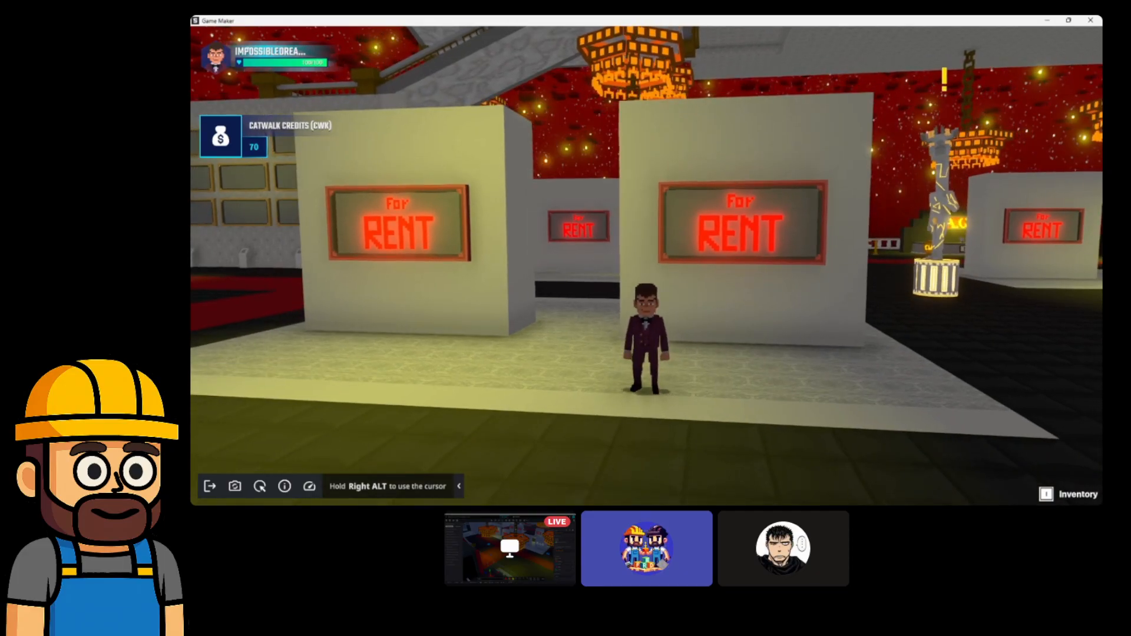
key("Escape")
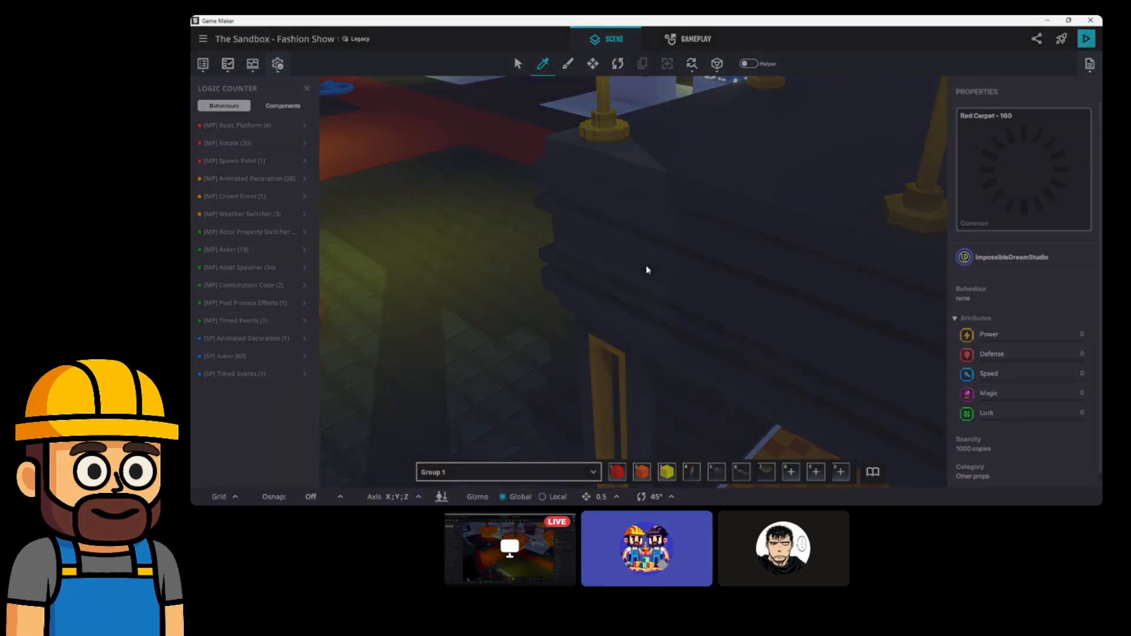
Save the experience again and confirm, bringing the red carpet and Fashion Show sign into view.
key("ctrl+s")
left_click(707, 295)
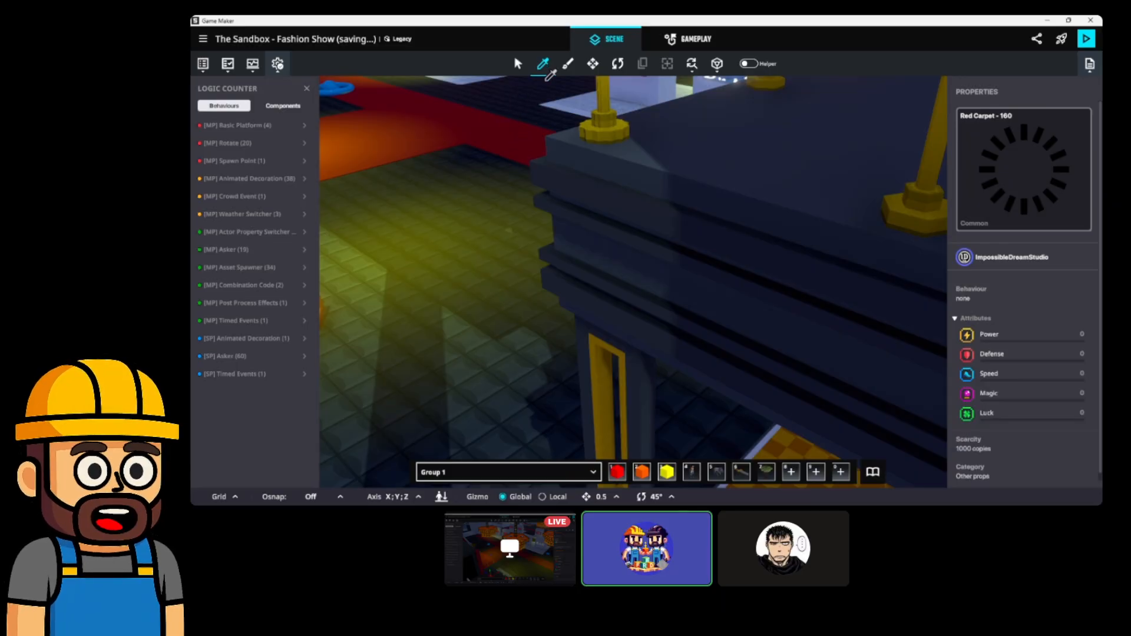
scroll(536, 174, "up", 1)
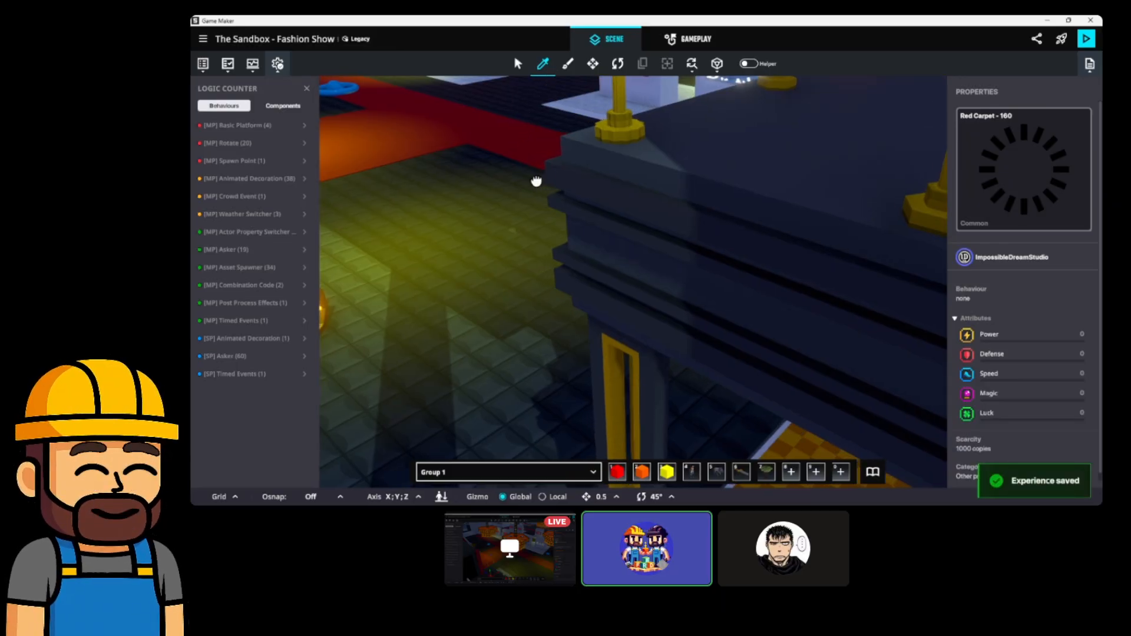
scroll(538, 175, "up", 2)
scroll(539, 175, "down", 5)
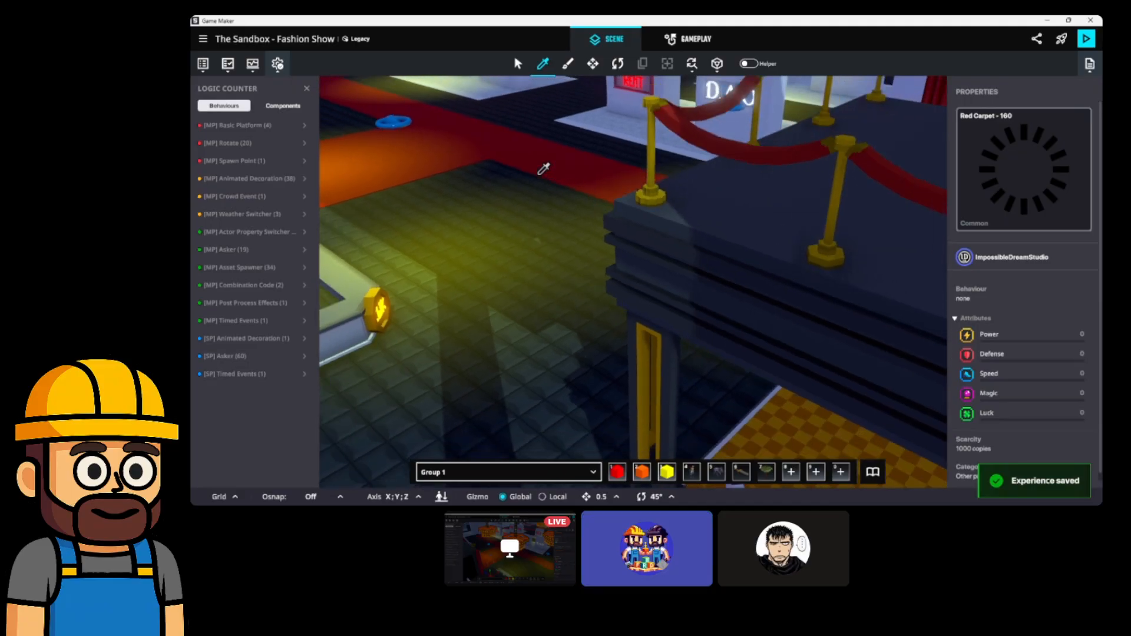
middle_click_drag(541, 176, 391, 227)
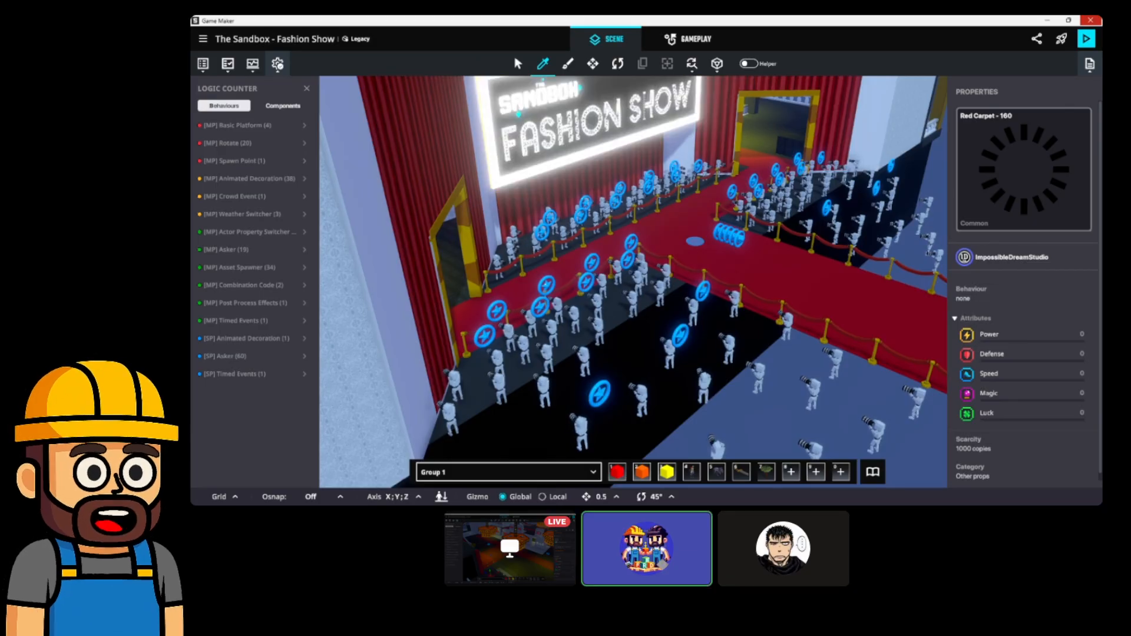
Quit Game Maker, confirm the quit, and close the ended stream view.
left_click(1090, 20)
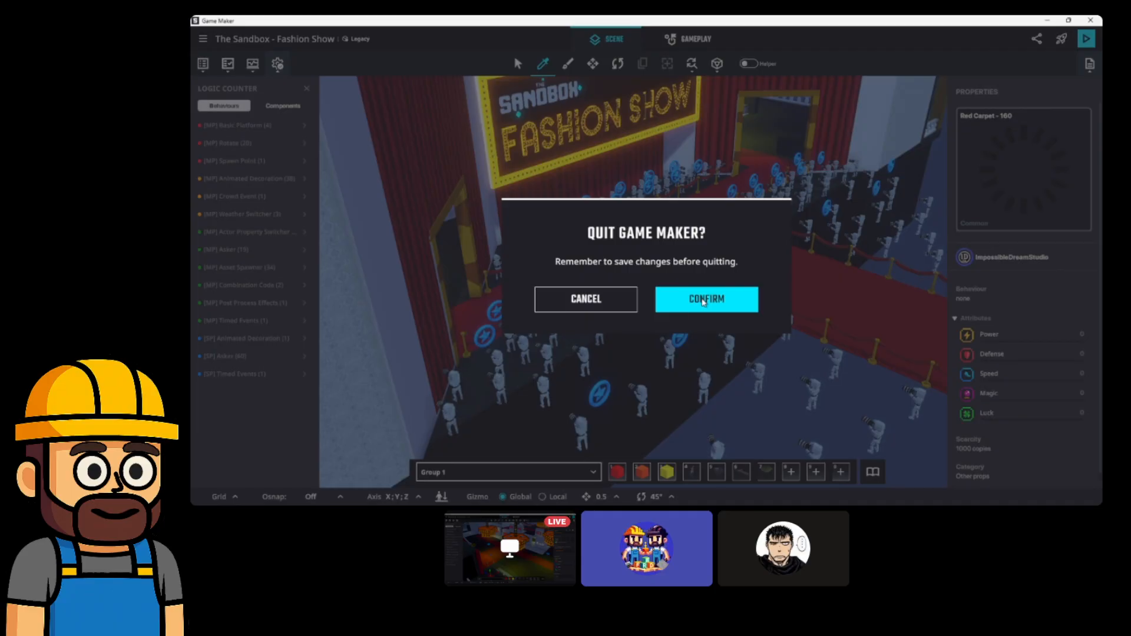
left_click(703, 300)
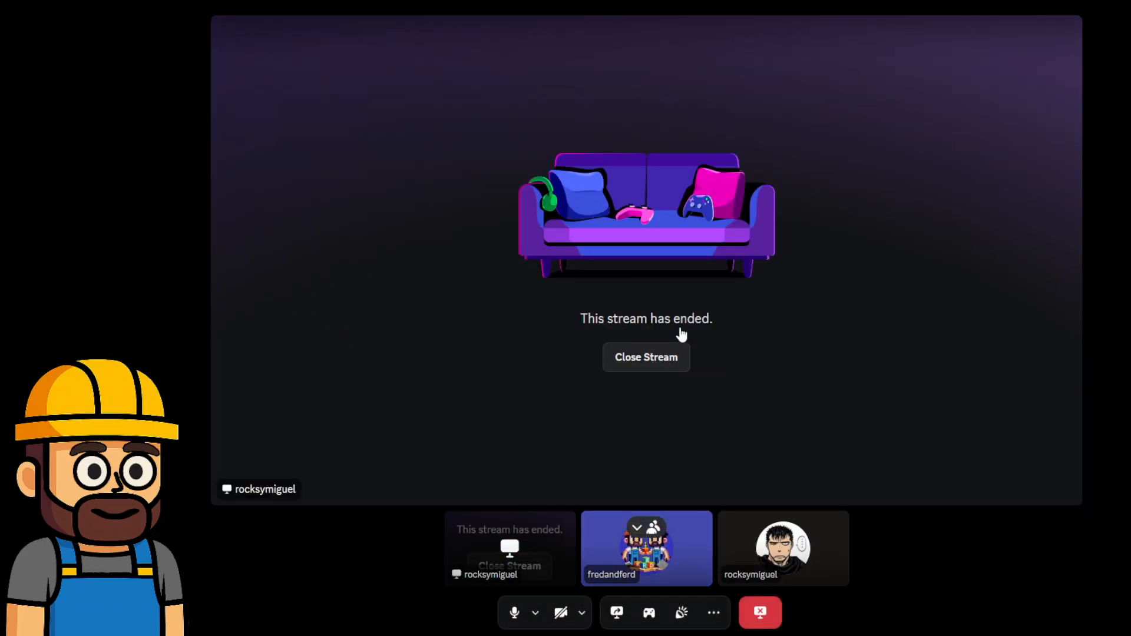
left_click(645, 367)
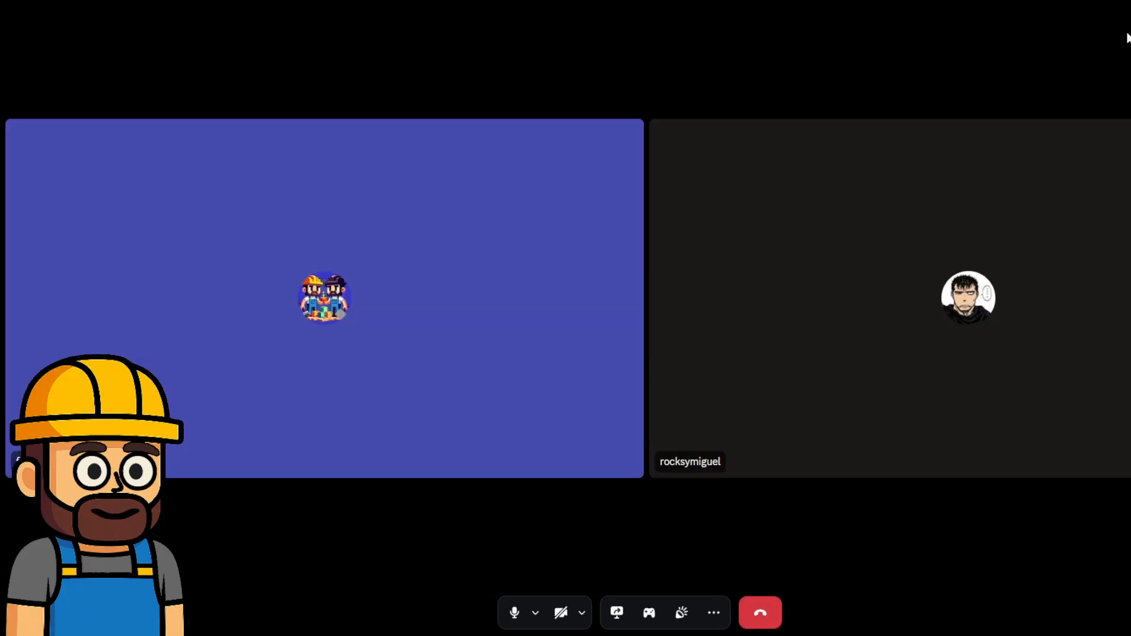